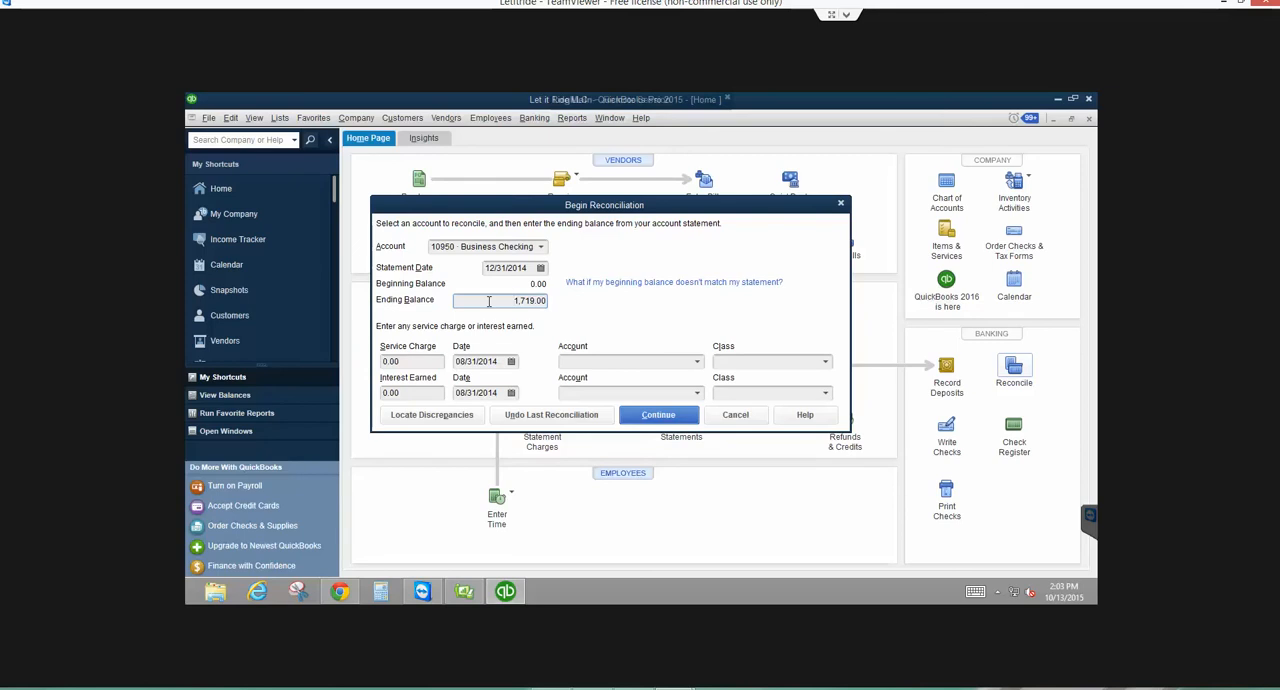
# - Begin the 12/31/2014 Business Checking reconciliation with an ending balance of 5,551.31, hiding transactions after the statement's end date
pyautogui.press('Delete')
pyautogui.press('Delete')
pyautogui.press('Delete')
pyautogui.press('Delete')
pyautogui.press('Delete')
pyautogui.press('Delete')
pyautogui.write('5651.31')
pyautogui.press('Tab')
pyautogui.click(656, 415)
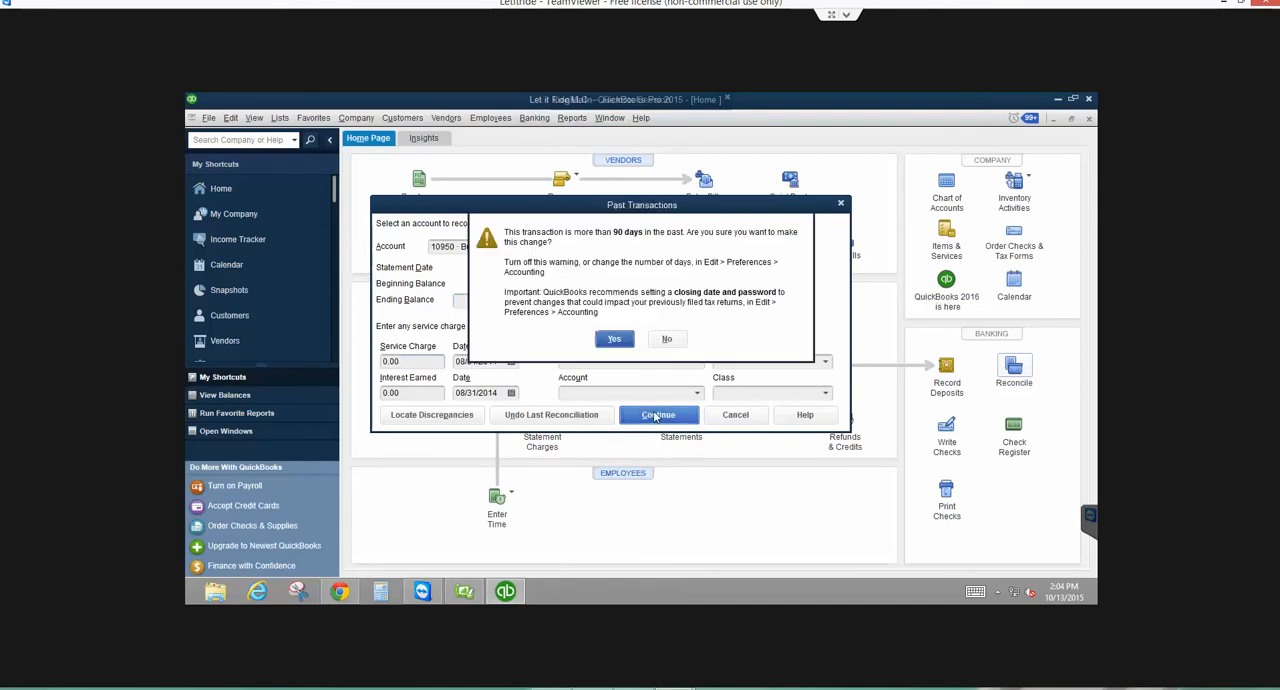
pyautogui.click(614, 338)
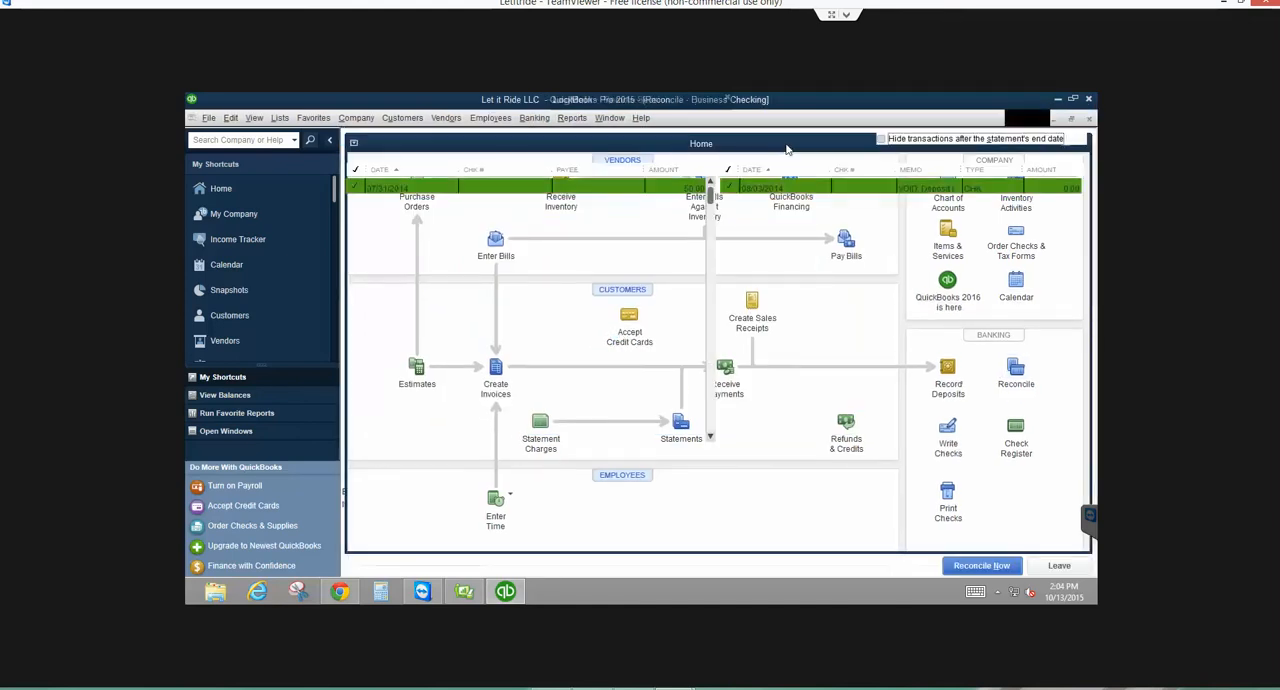
pyautogui.click(877, 137)
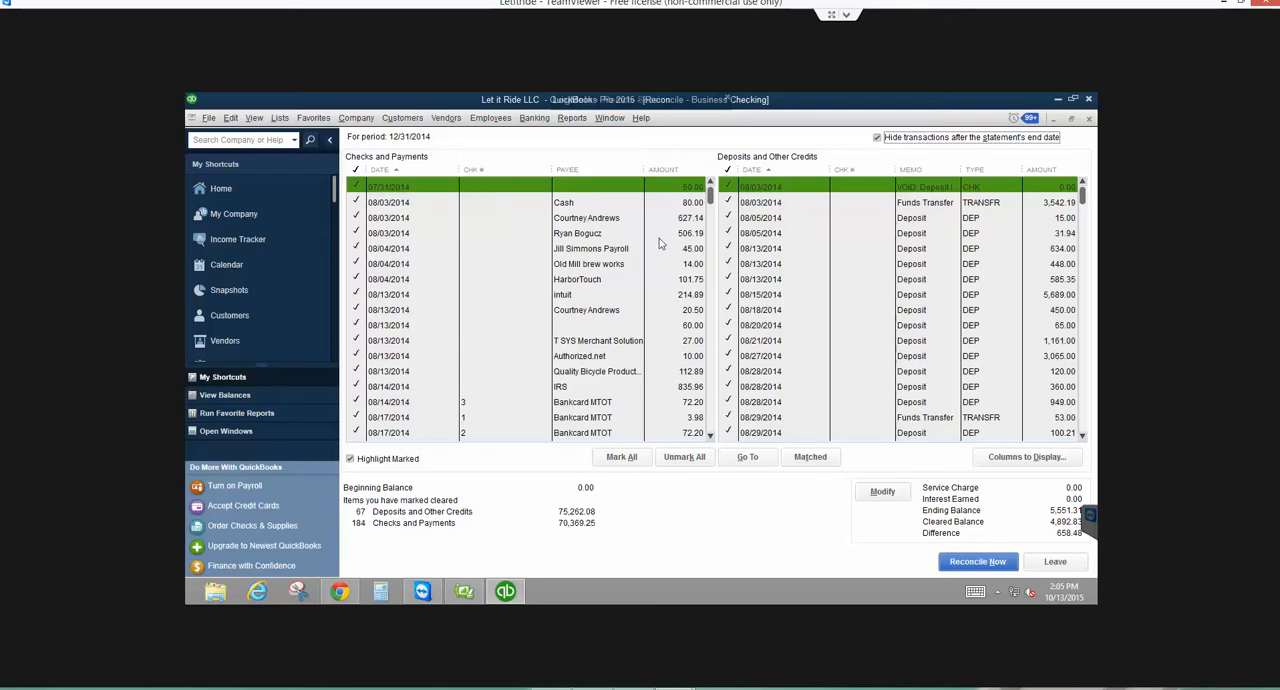
# - Examine the 07/31/2014 payment, the rest of the checks and deposits, and the 12/19/2014 deposit of 240.00
pyautogui.doubleClick(490, 187)
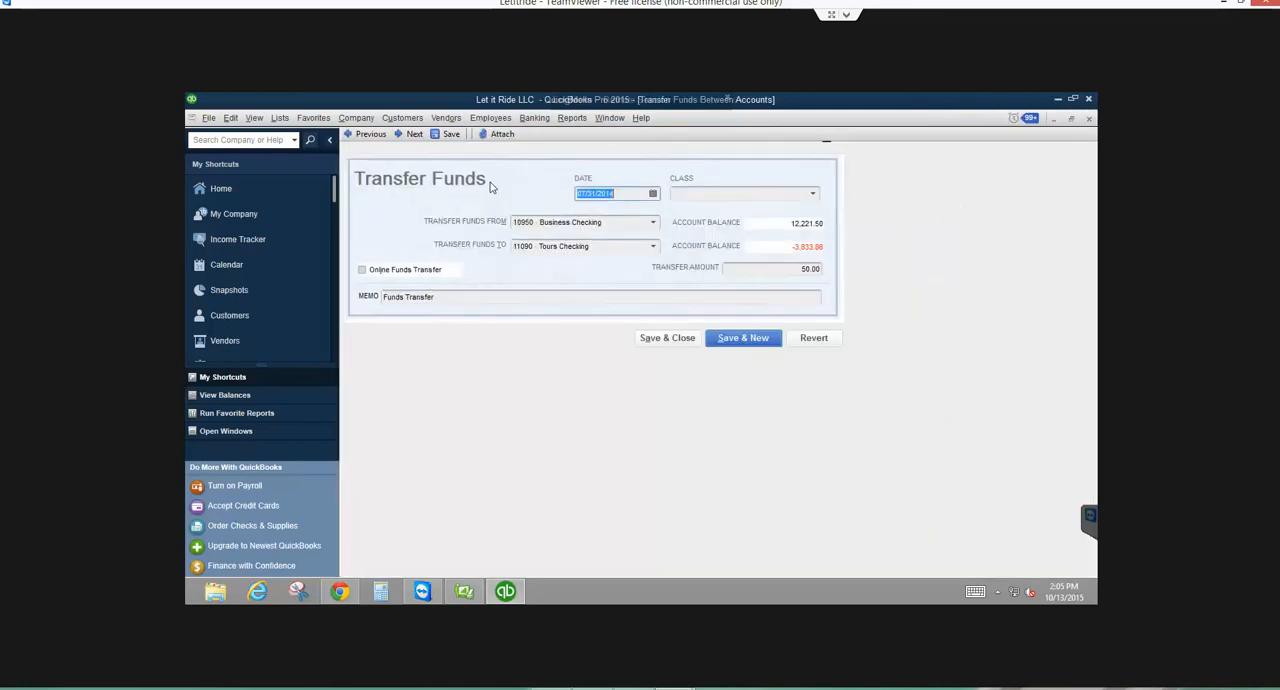
pyautogui.press('Escape')
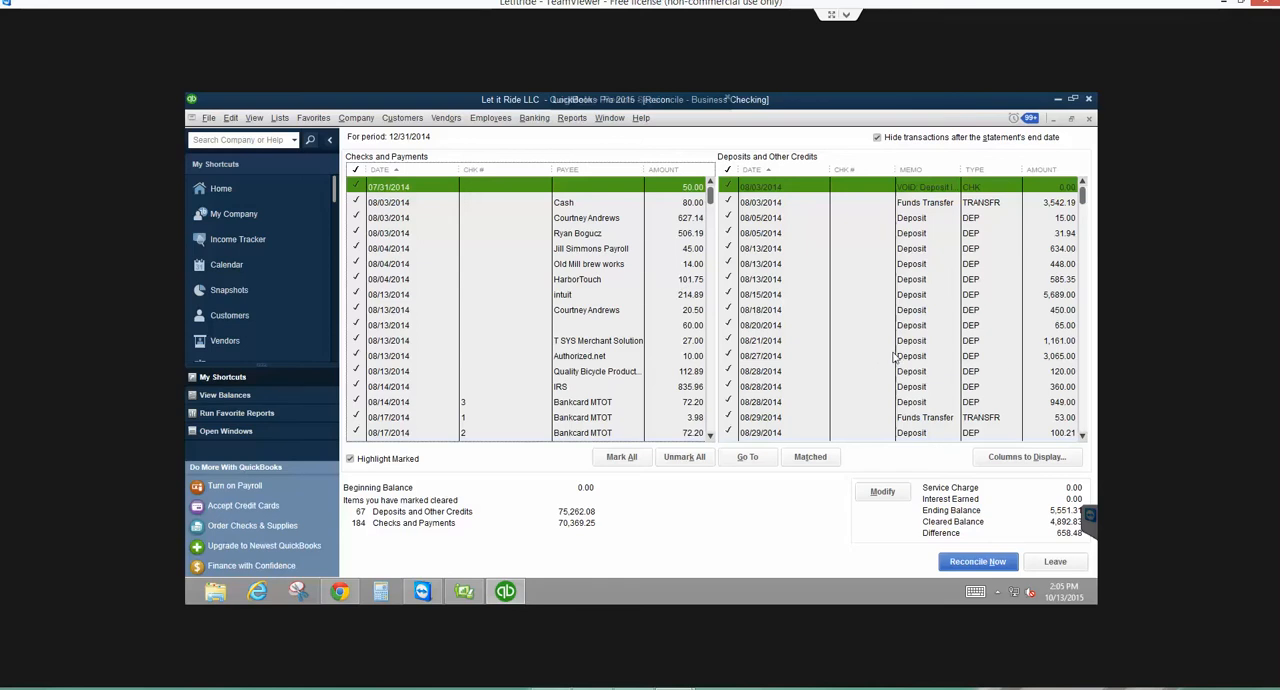
pyautogui.scroll(-15, 1080, 432)
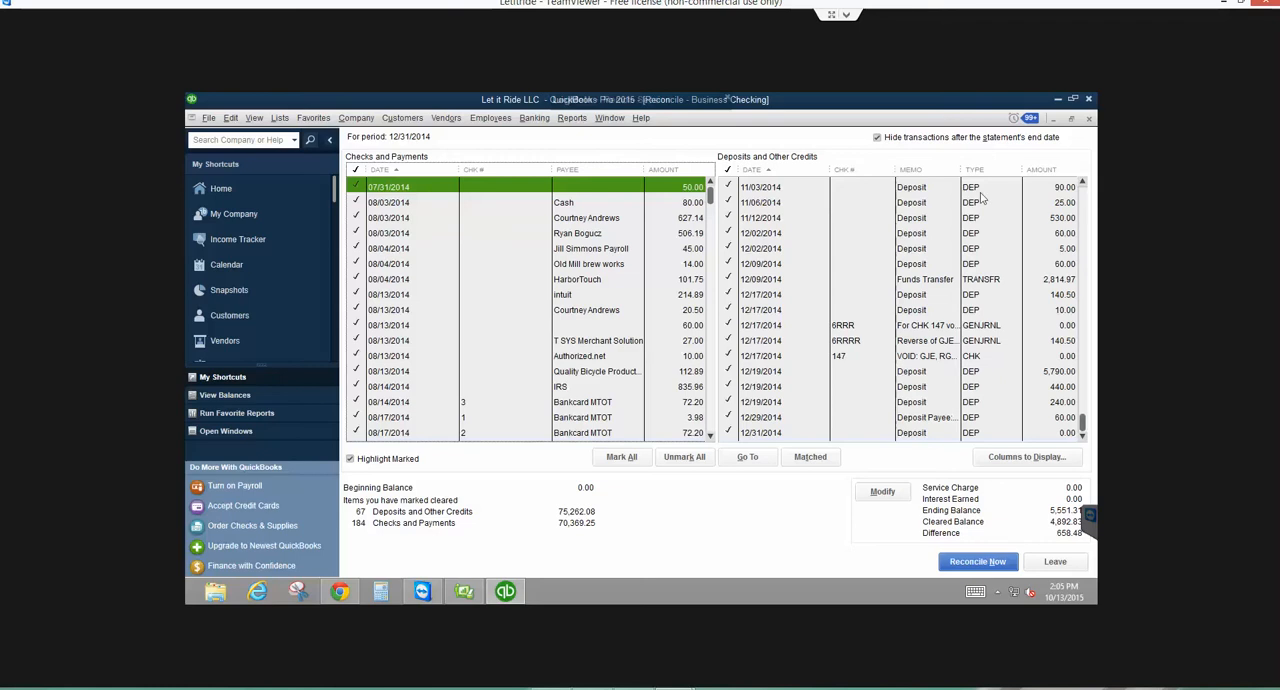
pyautogui.scroll(15, 1085, 197)
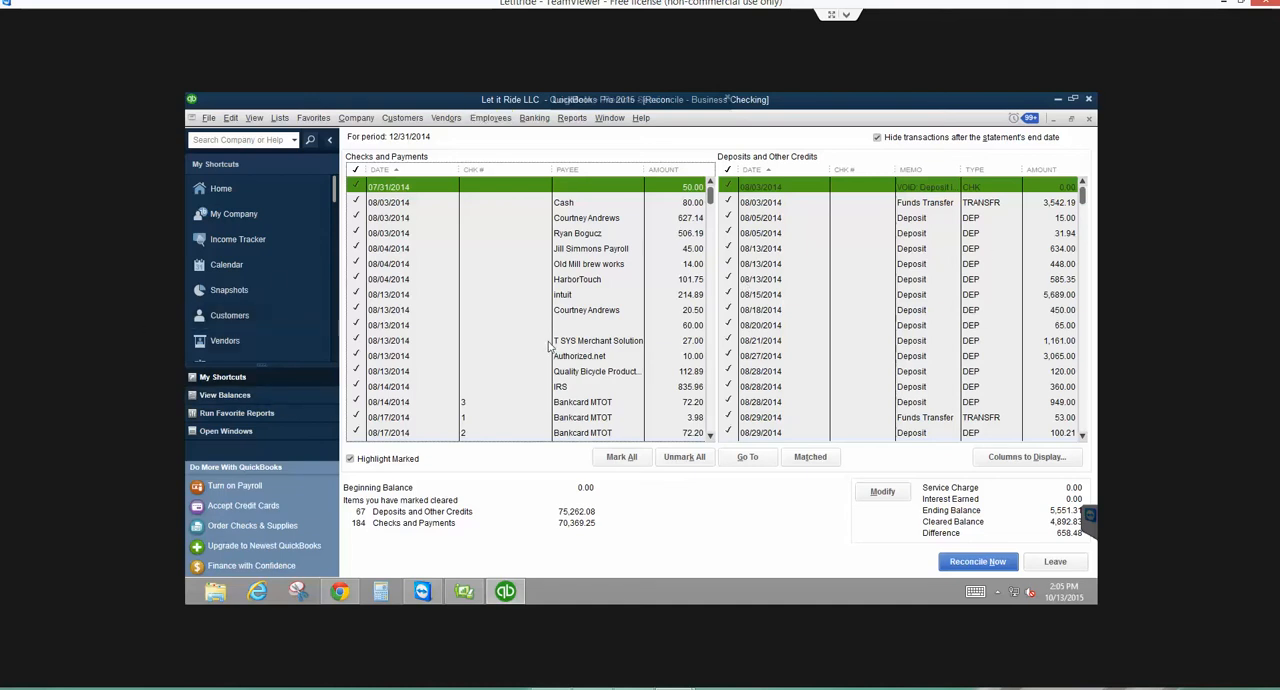
pyautogui.scroll(-20, 710, 433)
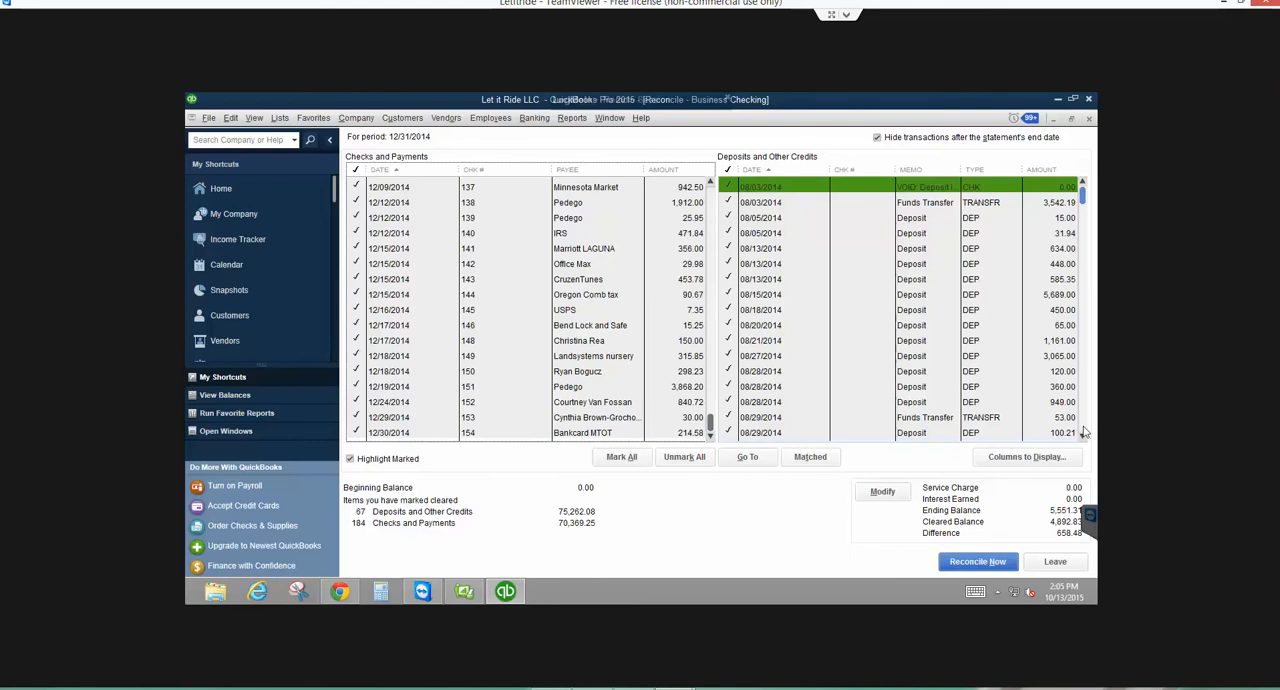
pyautogui.scroll(-15, 1084, 432)
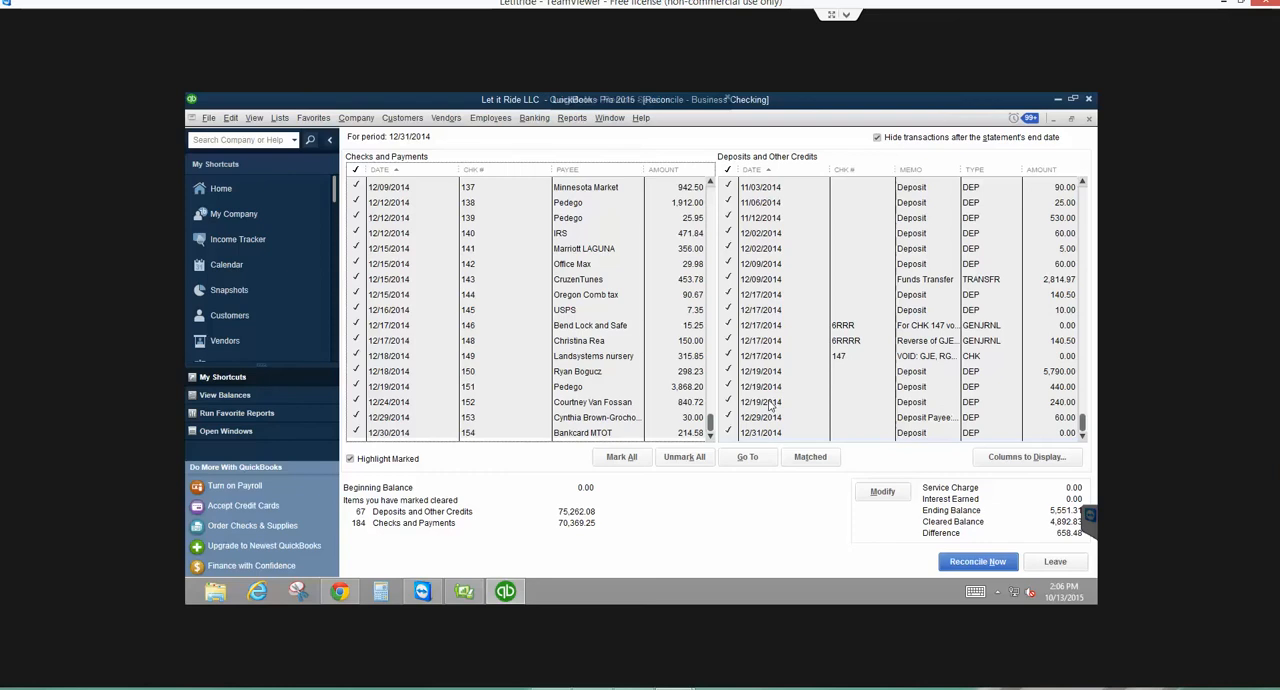
pyautogui.doubleClick(1021, 401)
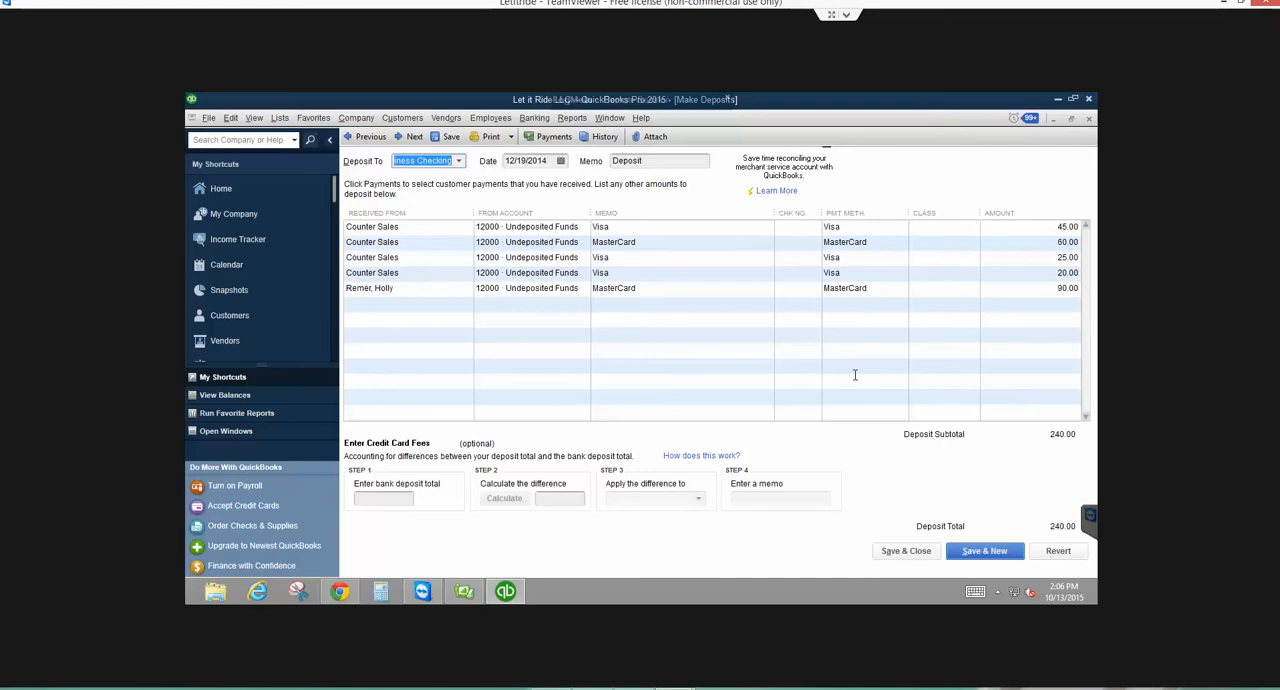
pyautogui.click(903, 551)
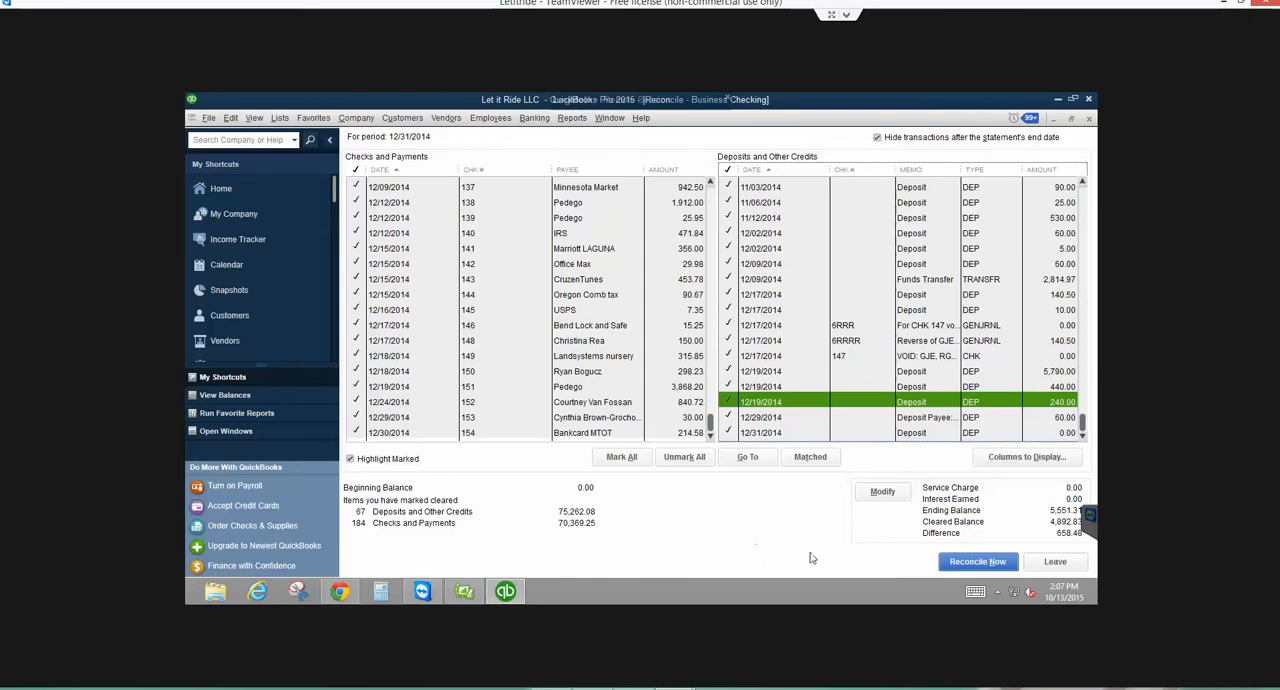
# - Complete the Business Checking reconciliation by entering an adjustment for the remaining discrepancy
pyautogui.click(970, 569)
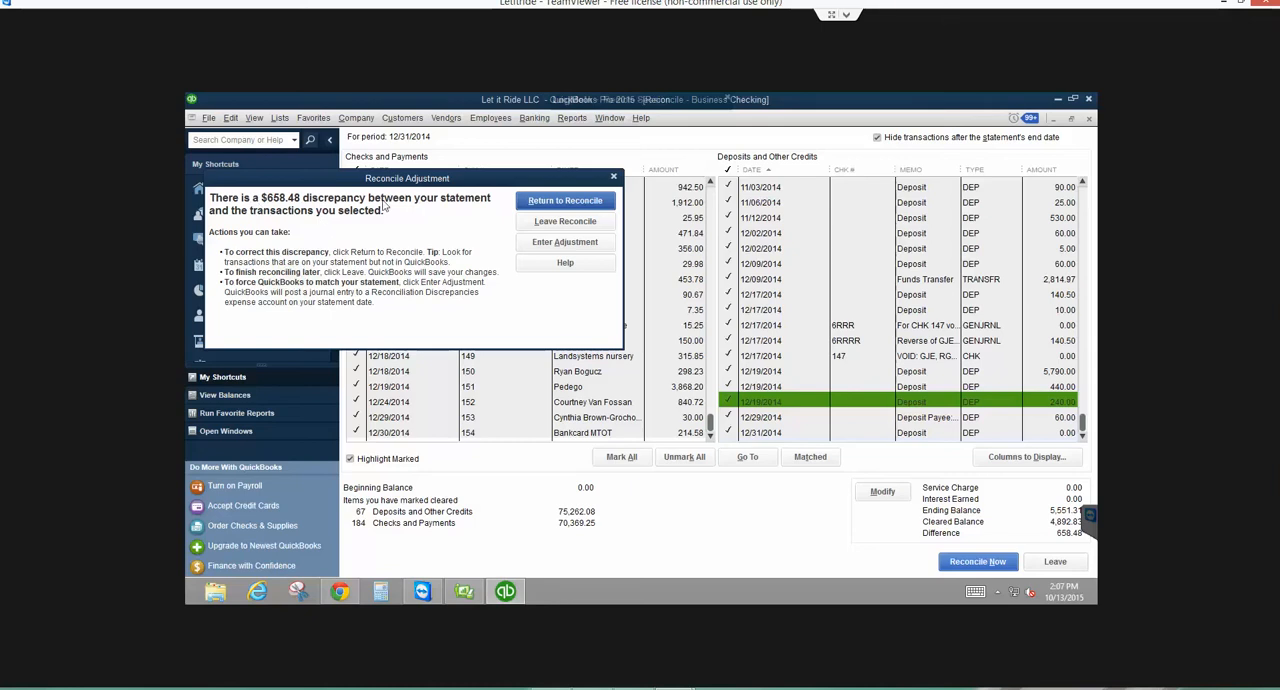
pyautogui.click(580, 247)
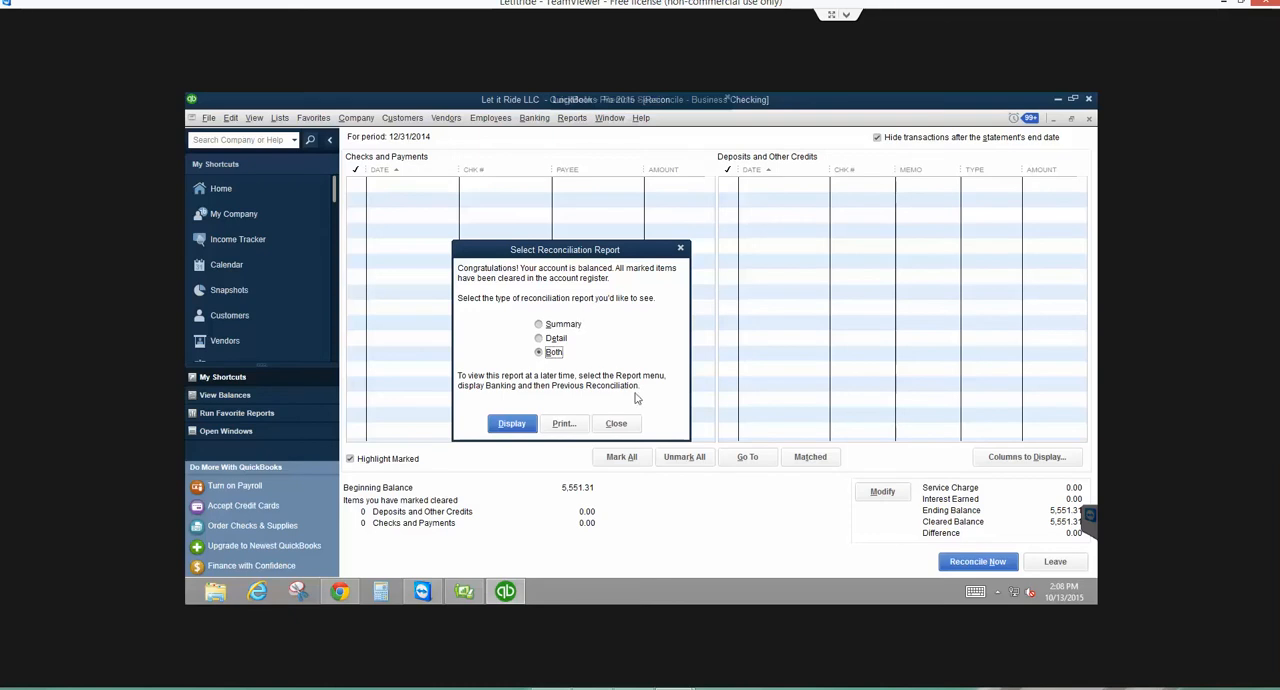
# - Print both the summary and detail reconciliation reports to CutePDF Writer
pyautogui.click(563, 423)
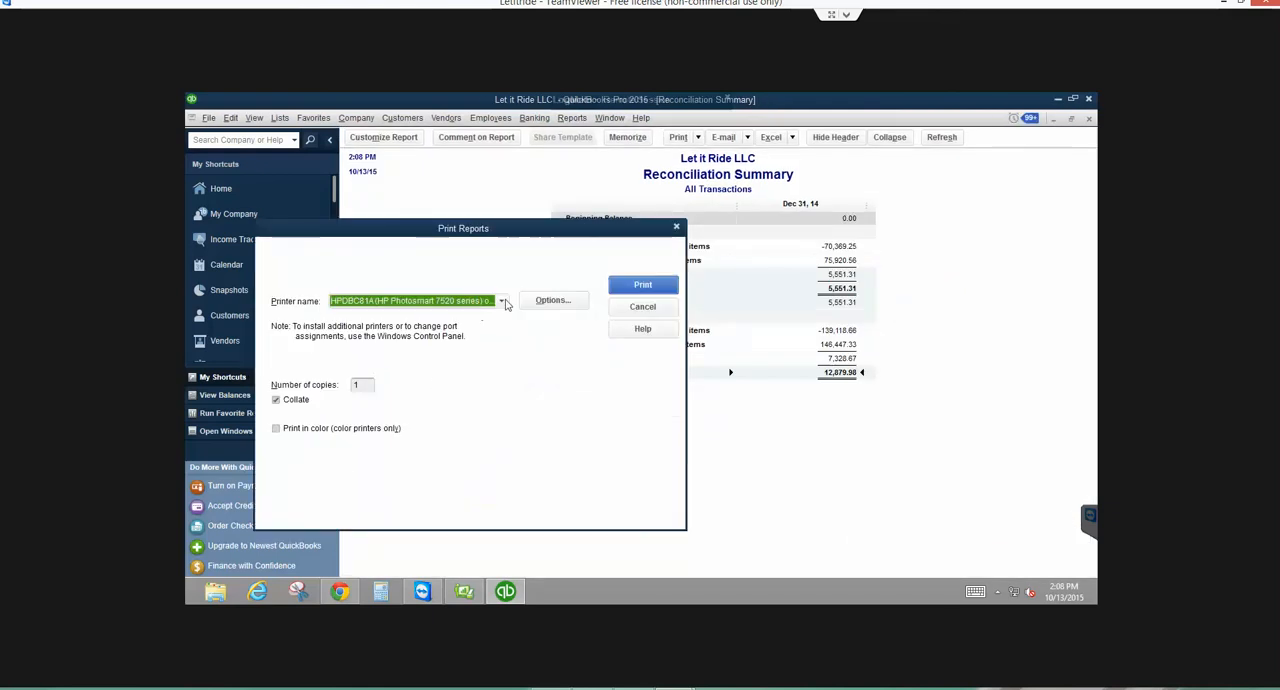
pyautogui.click(502, 301)
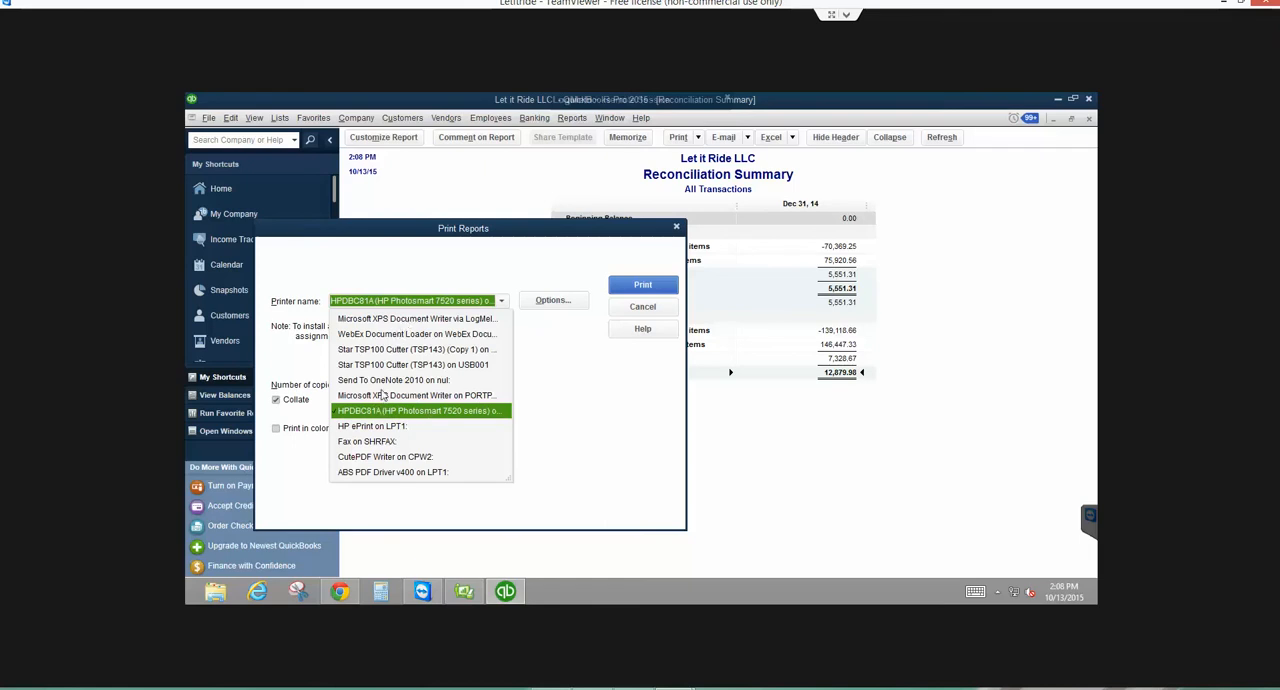
pyautogui.click(360, 458)
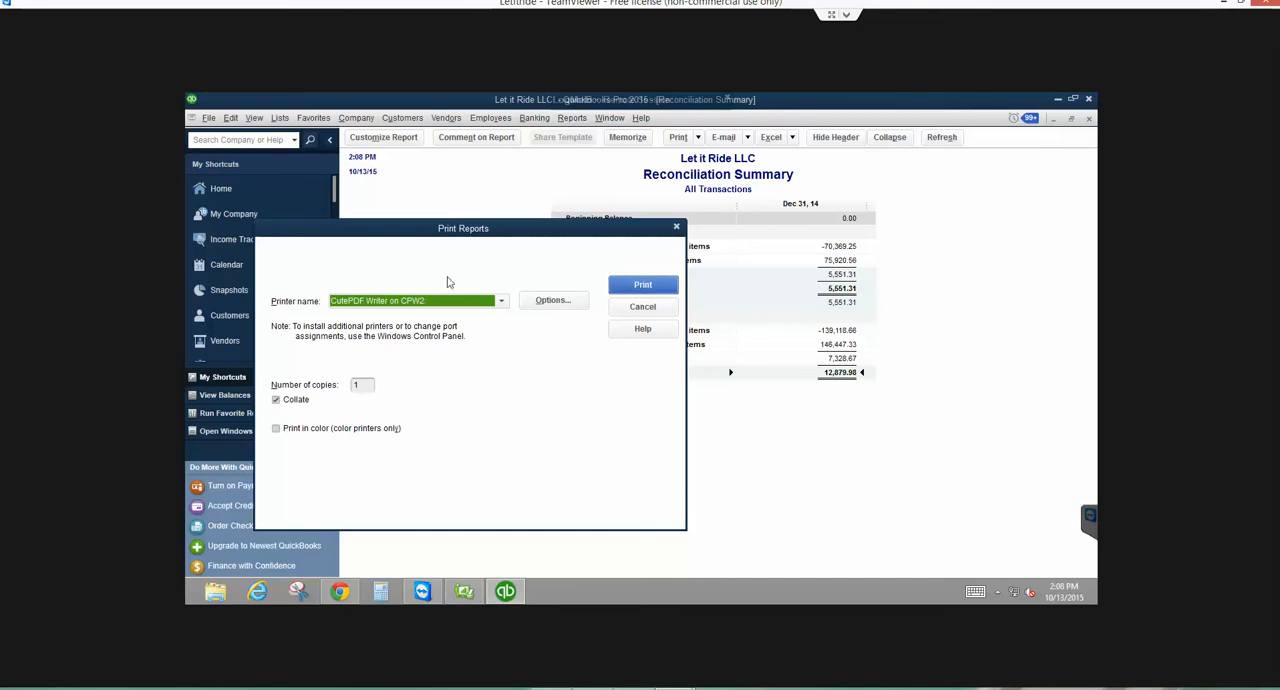
pyautogui.click(630, 284)
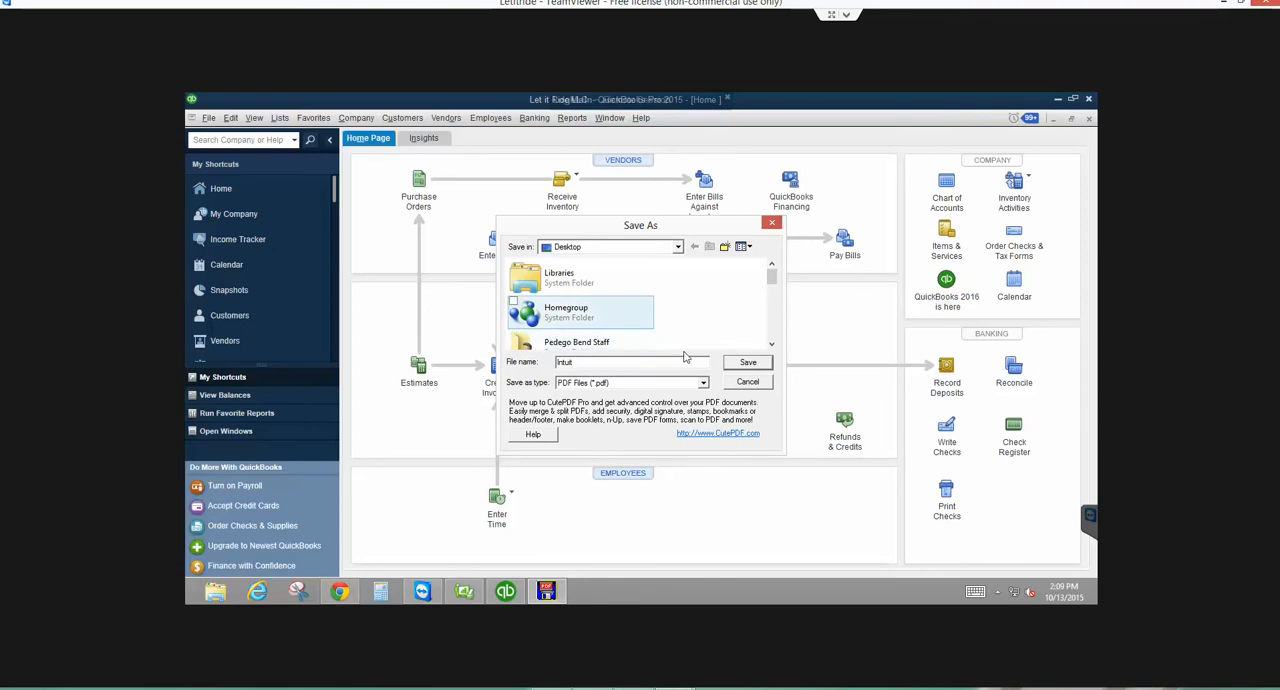
# - Save the first reconciliation report as the PDF Intuit1 in the Desktop folder bearing a person's first name
pyautogui.moveTo(776, 280)
pyautogui.mouseDown()
pyautogui.moveTo(777, 338)
pyautogui.moveTo(774, 284)
pyautogui.mouseUp()
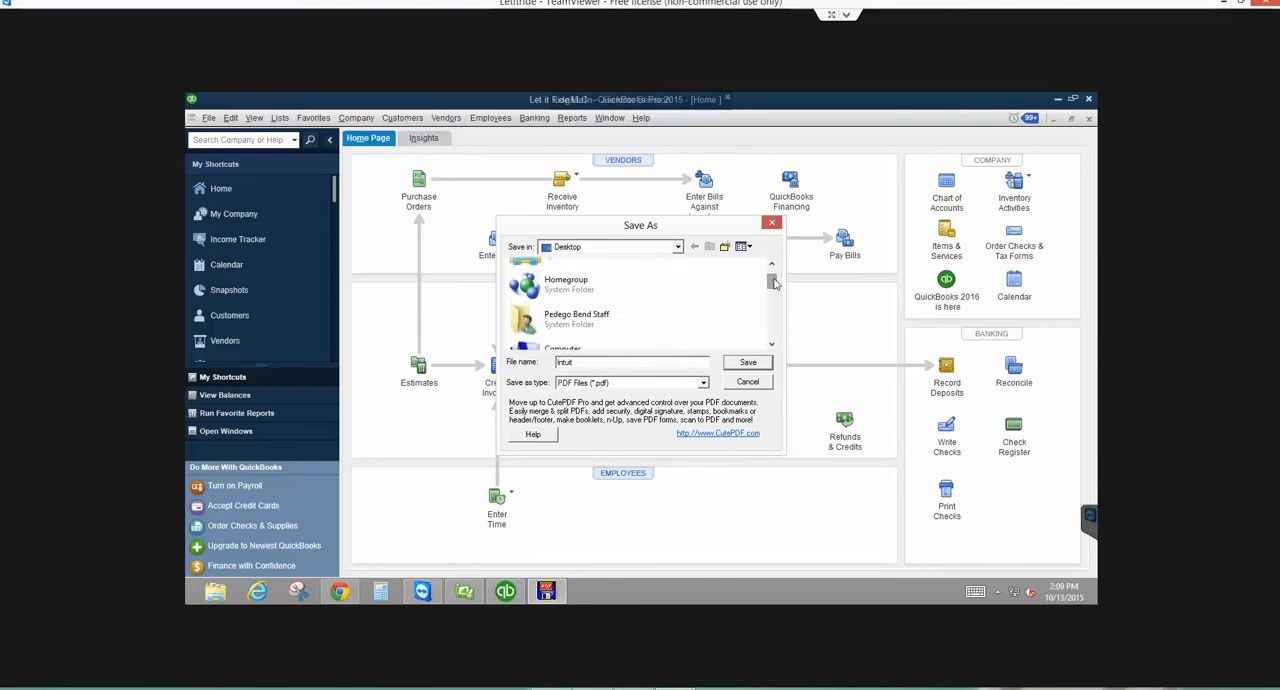
pyautogui.click(771, 346)
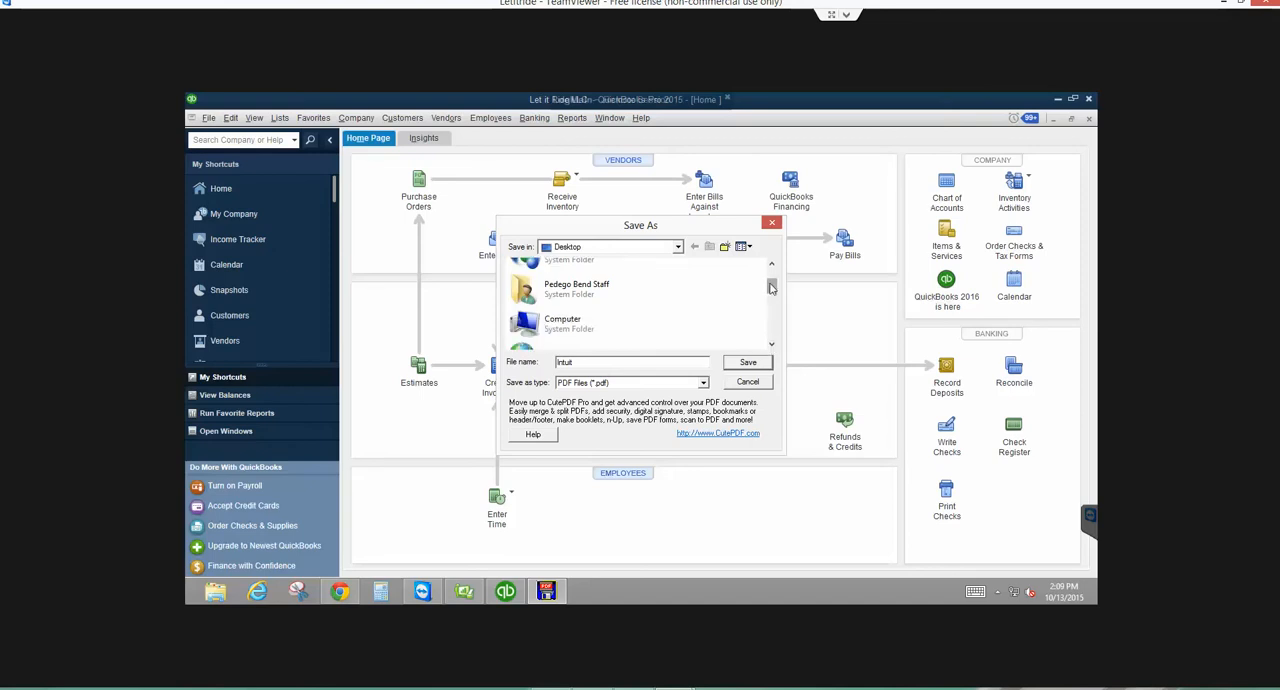
pyautogui.moveTo(771, 290); pyautogui.dragTo(771, 283)
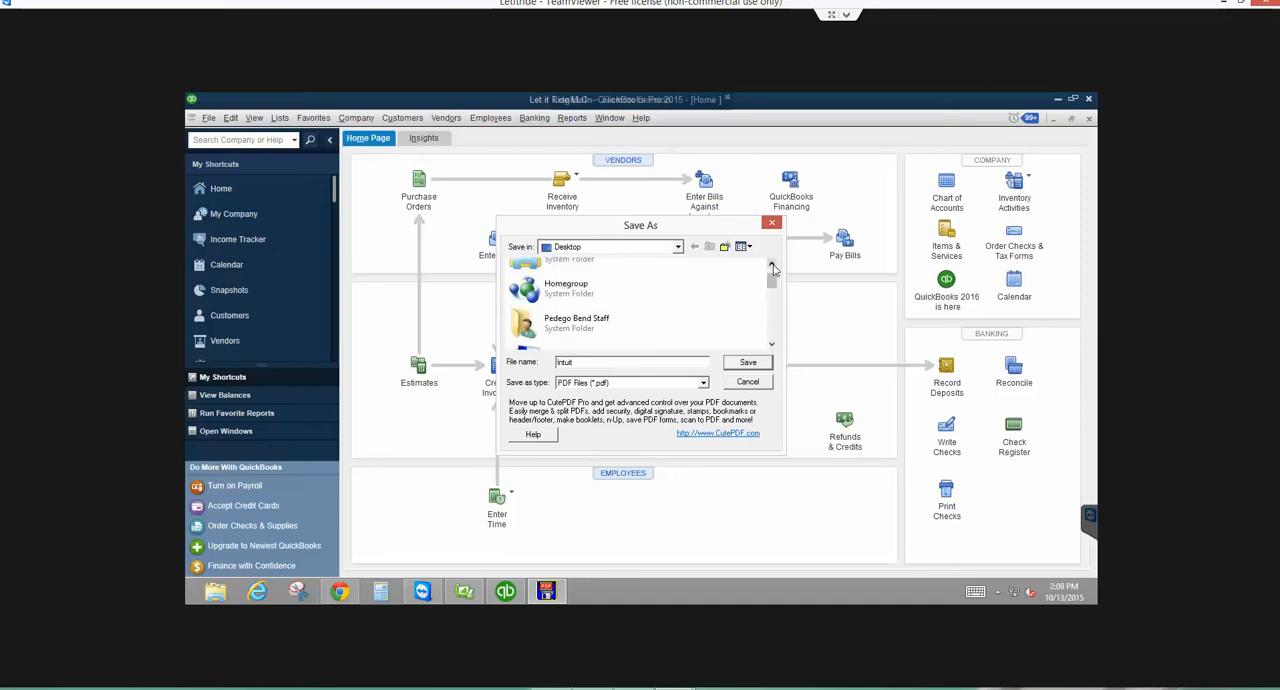
pyautogui.click(772, 266)
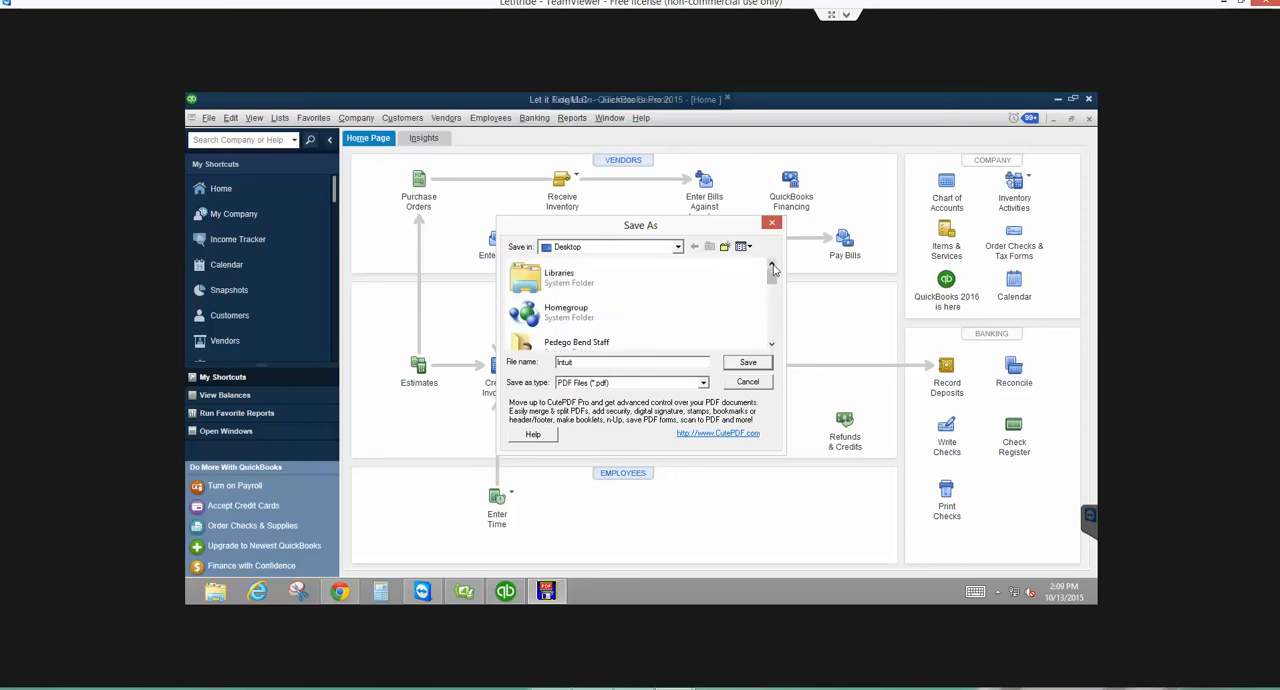
pyautogui.click(777, 328)
pyautogui.click(777, 333)
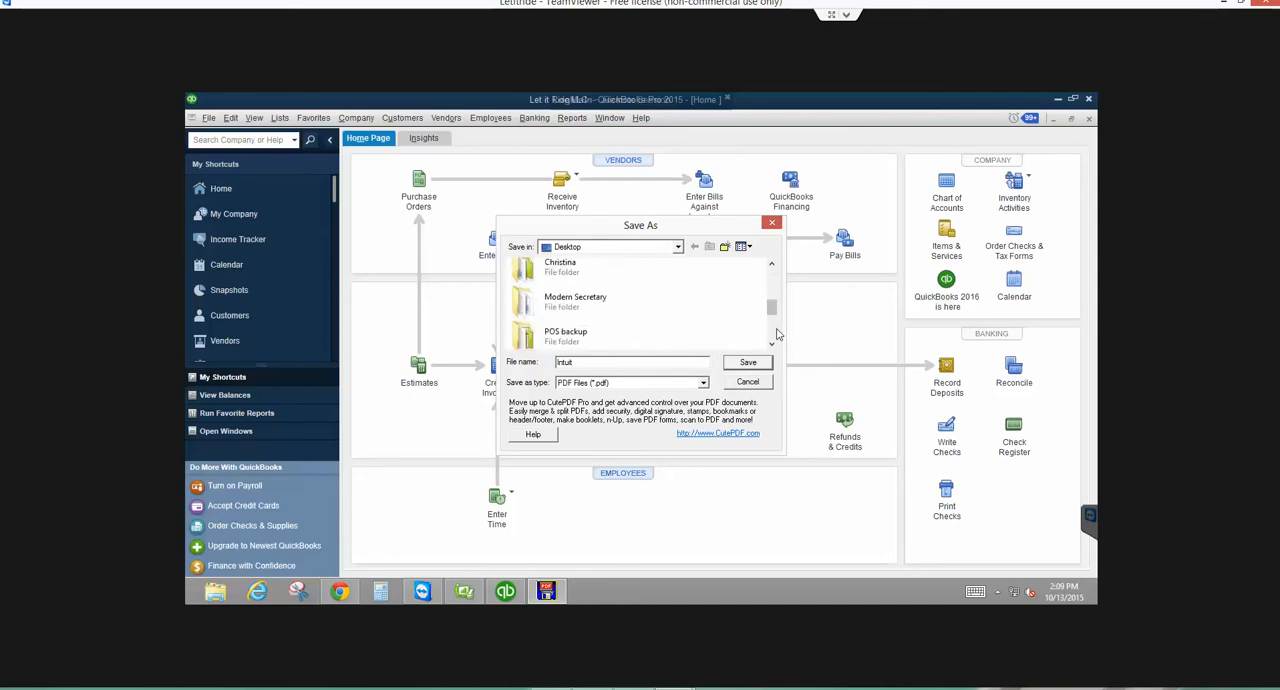
pyautogui.doubleClick(577, 265)
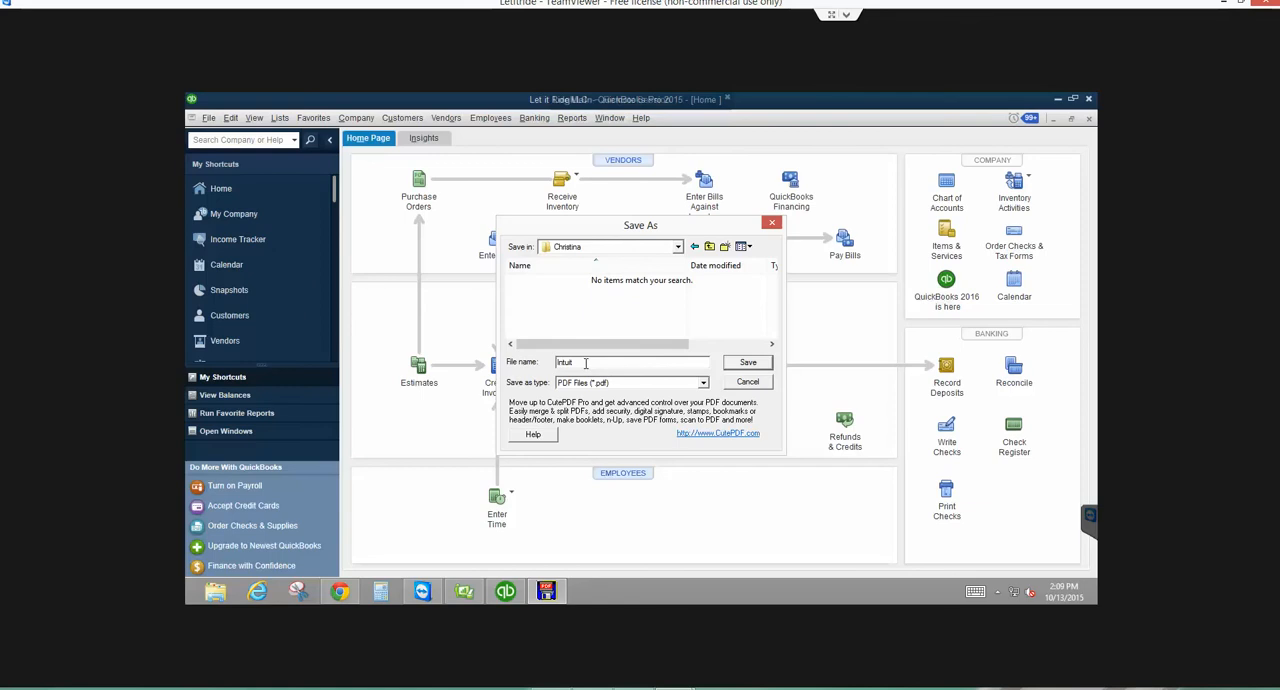
pyautogui.click(752, 365)
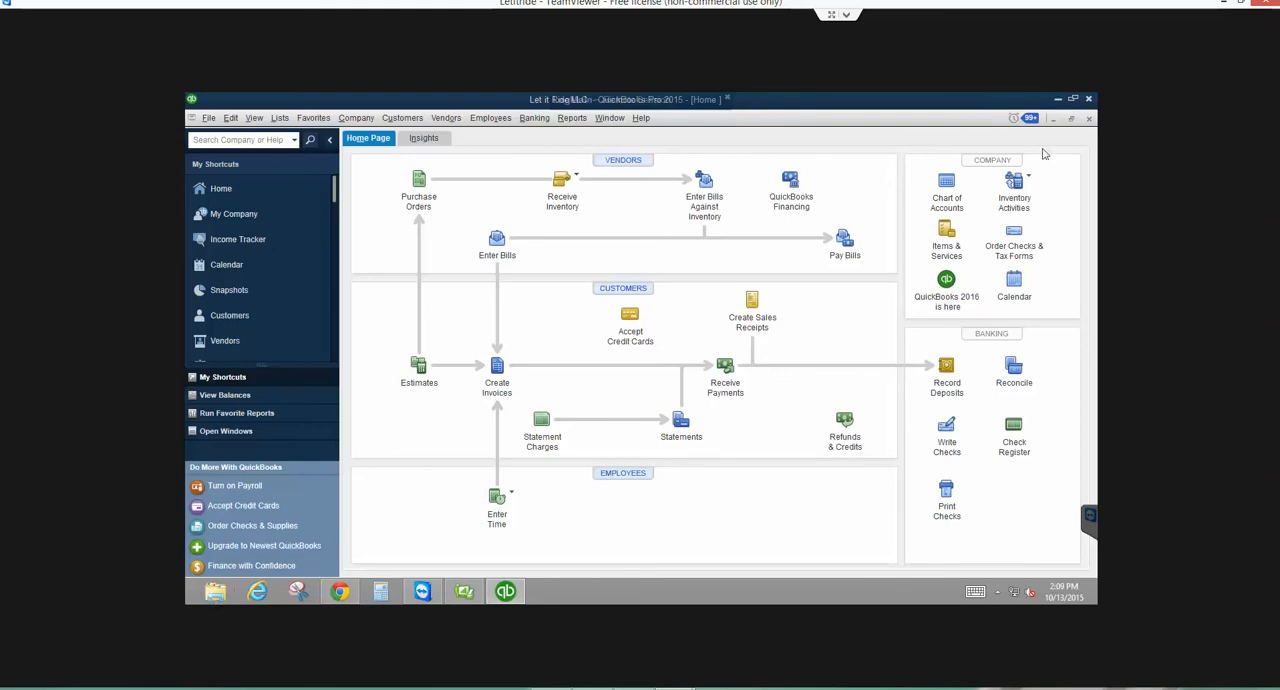
# - Minimize QuickBooks to reach the second save dialog and save the second report in the same folder as Intuit2
pyautogui.click(1058, 102)
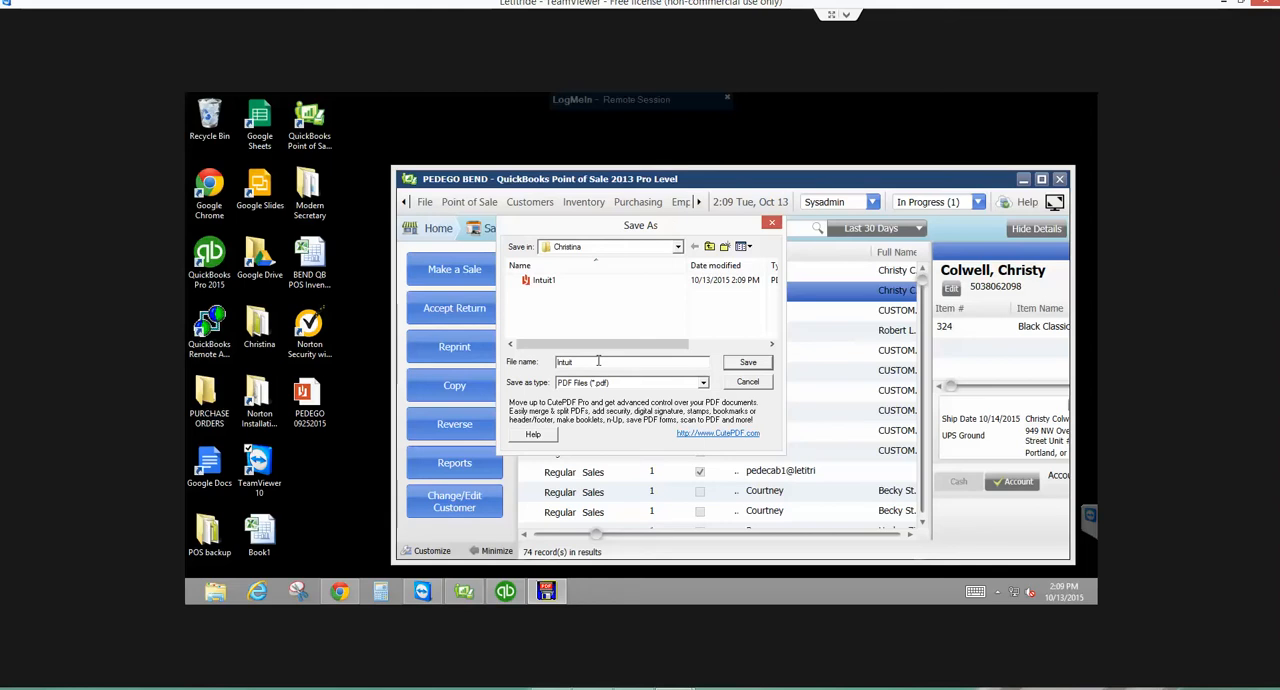
pyautogui.write('2')
pyautogui.click(745, 364)
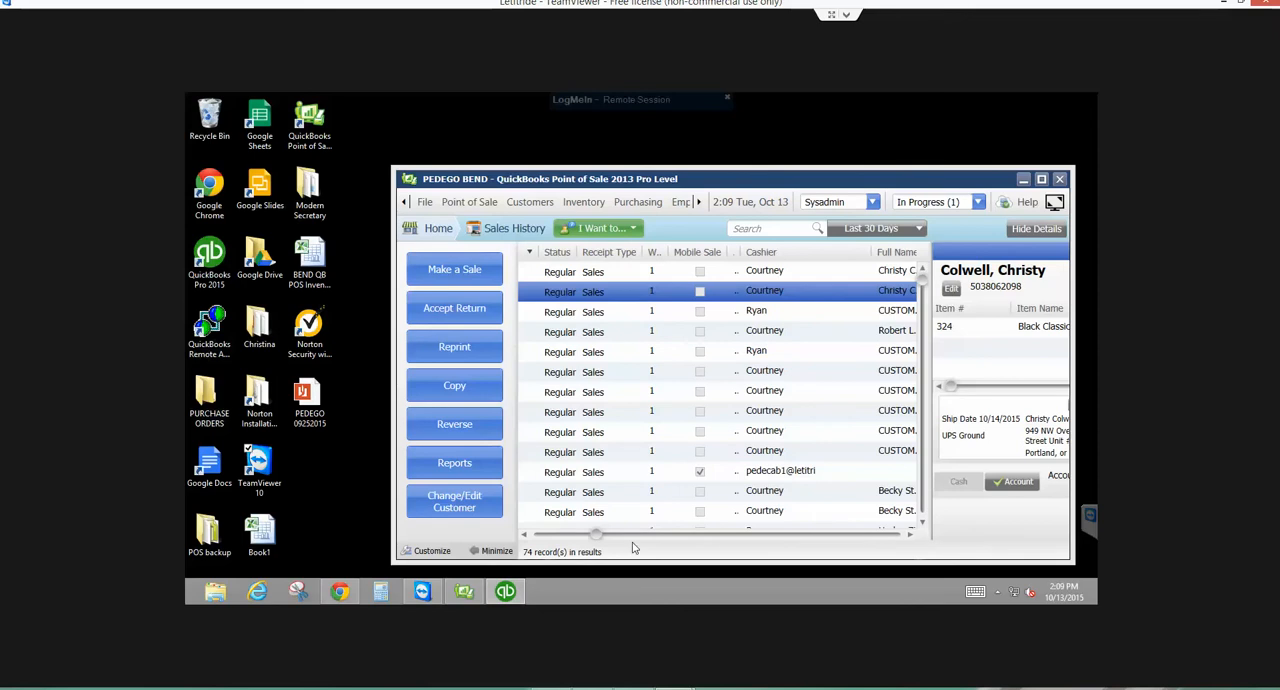
# - Switch back to QuickBooks Pro and start a new Business Checking reconciliation with statement date 03/31/2015
pyautogui.click(1023, 180)
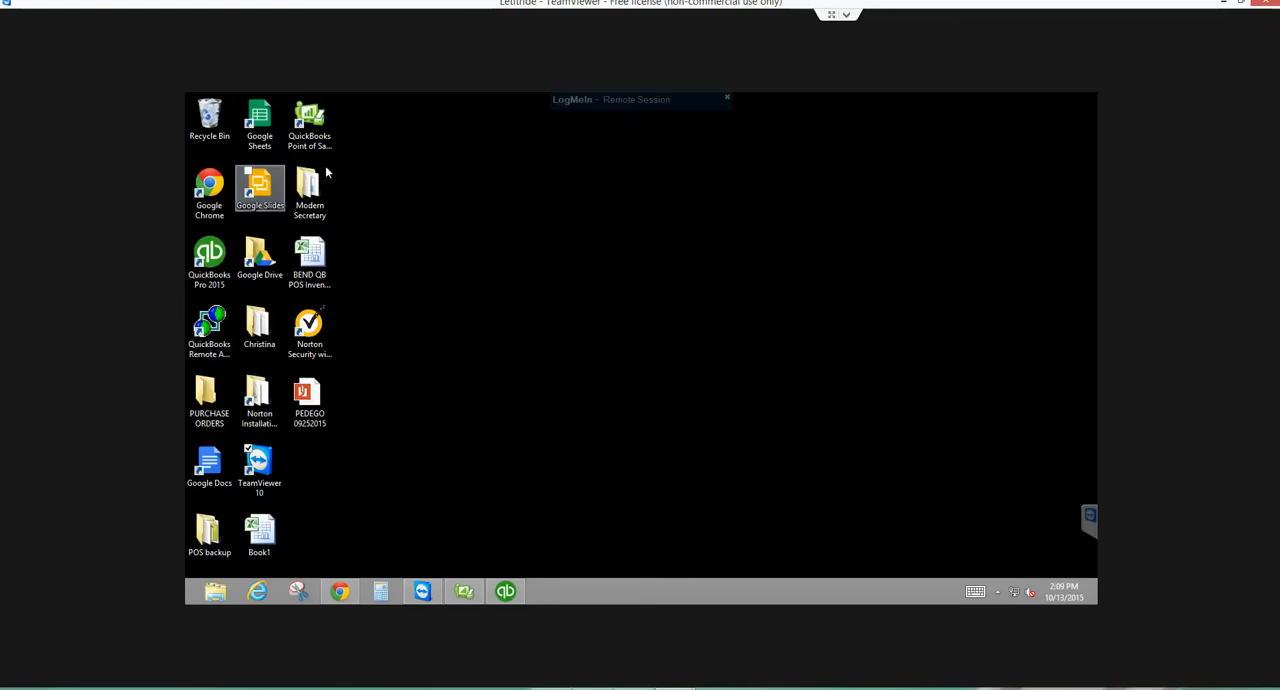
pyautogui.click(504, 594)
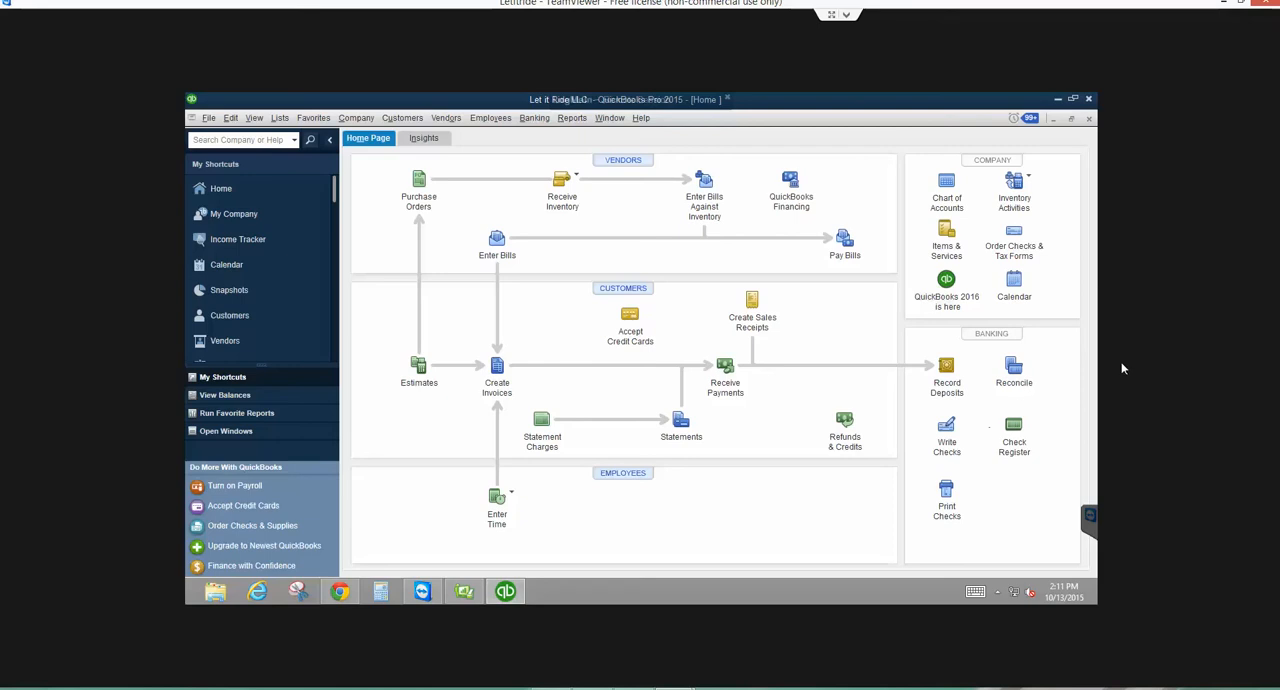
pyautogui.click(1010, 372)
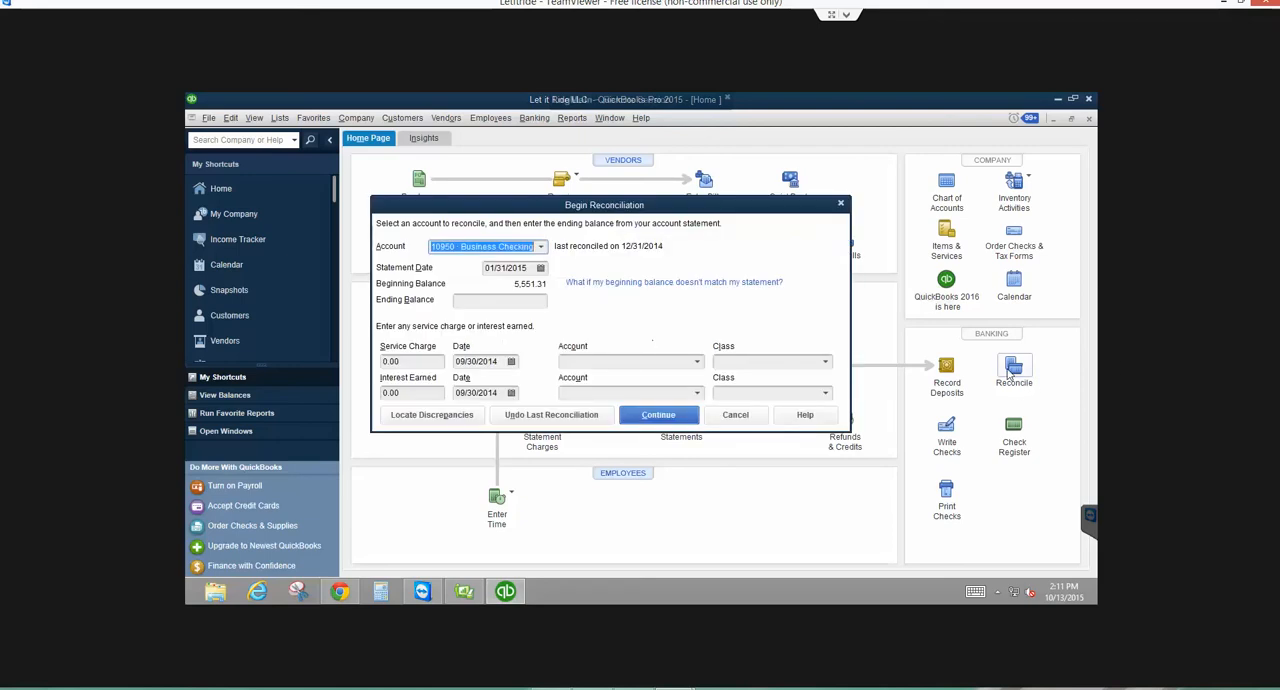
pyautogui.click(540, 268)
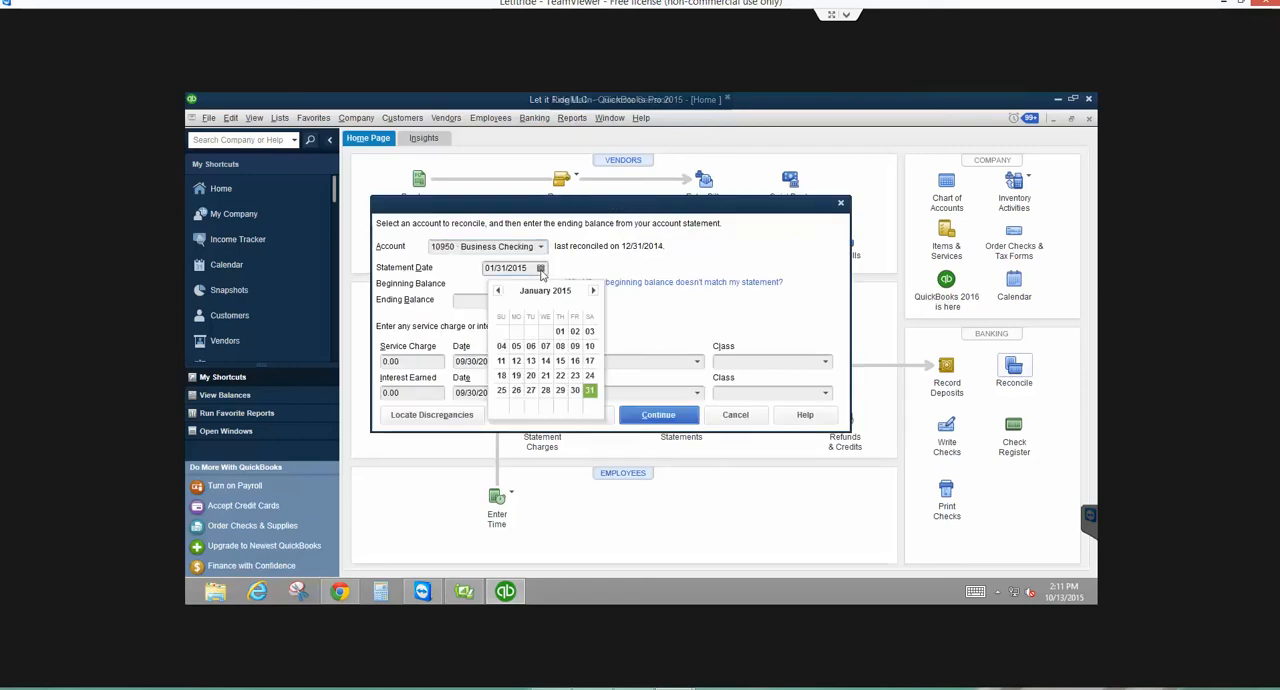
pyautogui.click(593, 291)
pyautogui.click(593, 291)
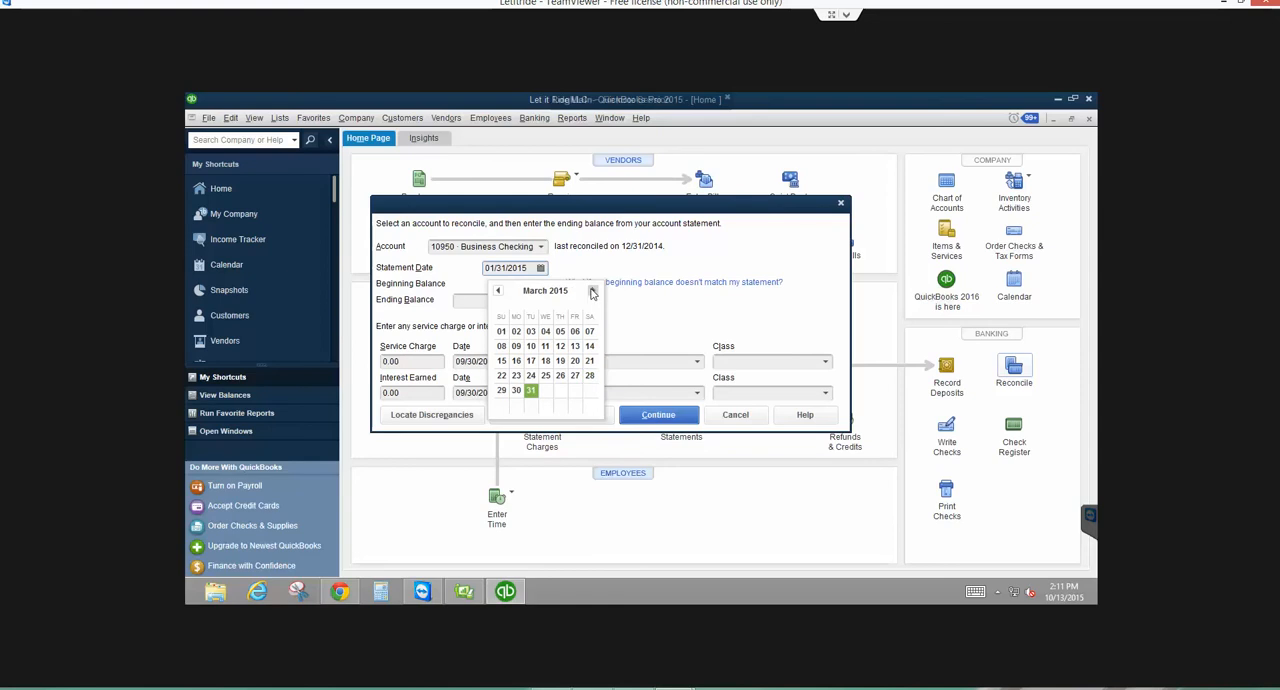
pyautogui.click(531, 391)
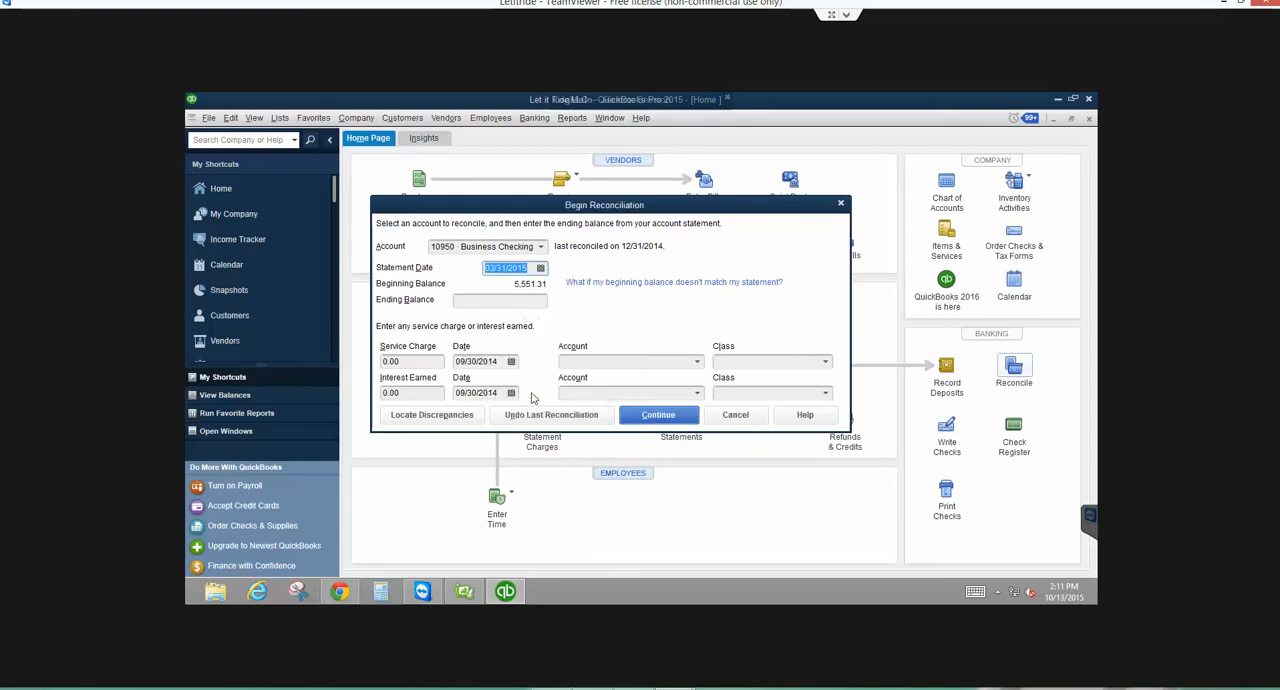
# - Enter an ending balance of 8,118.00 and continue the reconciliation, accepting the past-transactions warning
pyautogui.click(495, 302)
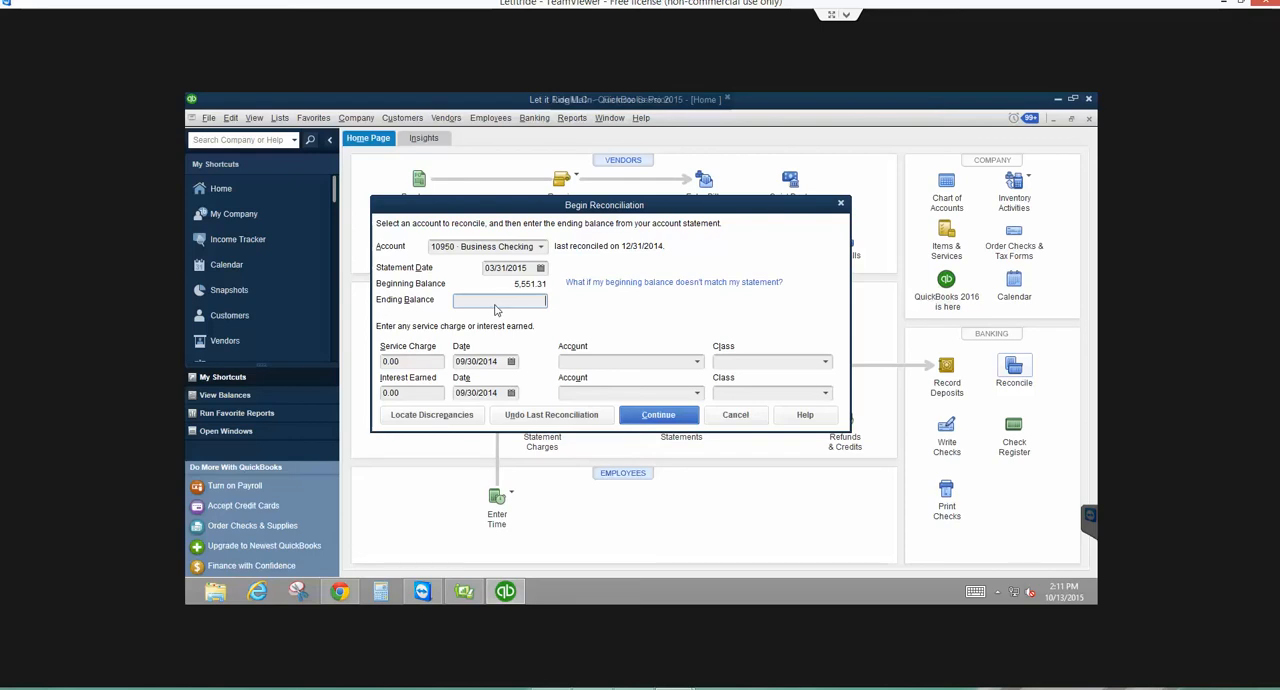
pyautogui.write('118.')
pyautogui.press('Tab')
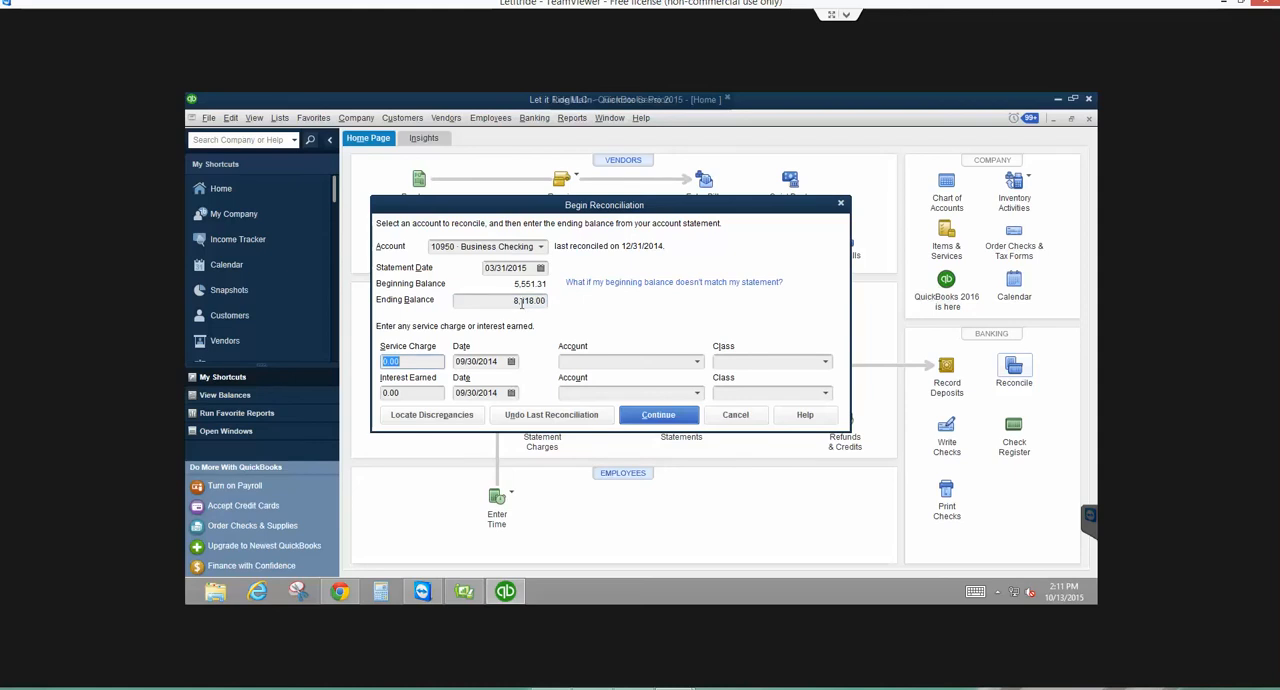
pyautogui.click(668, 418)
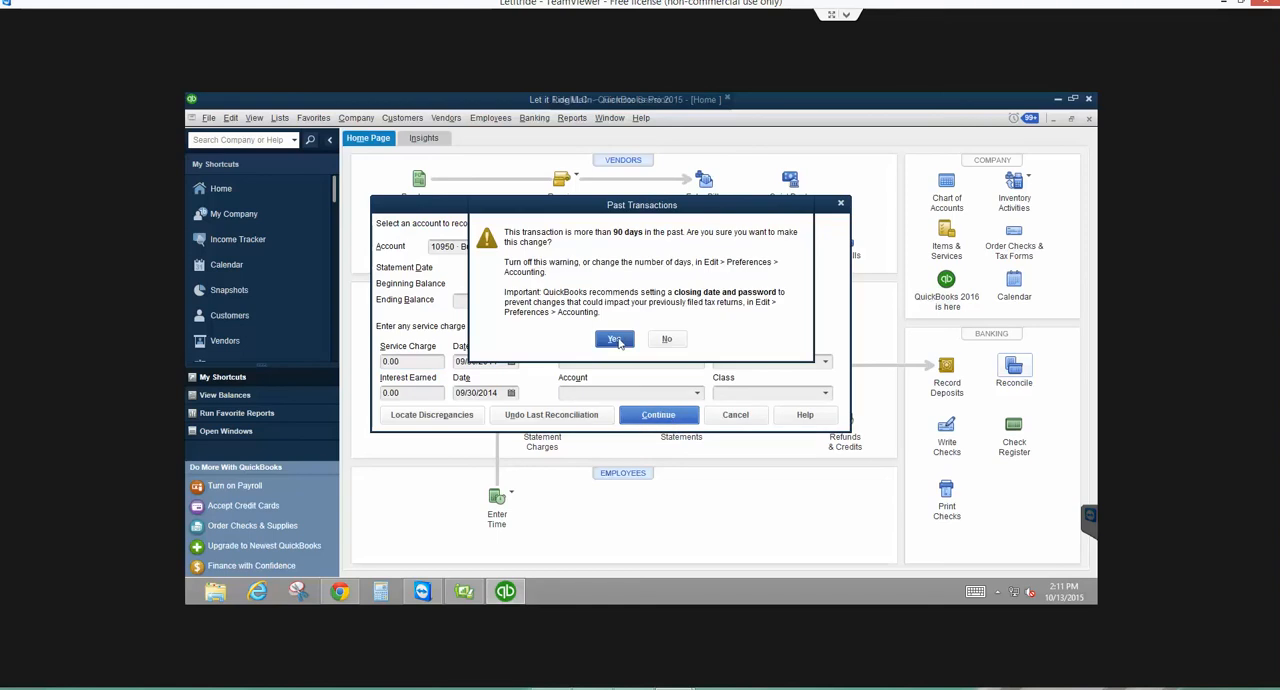
pyautogui.click(615, 340)
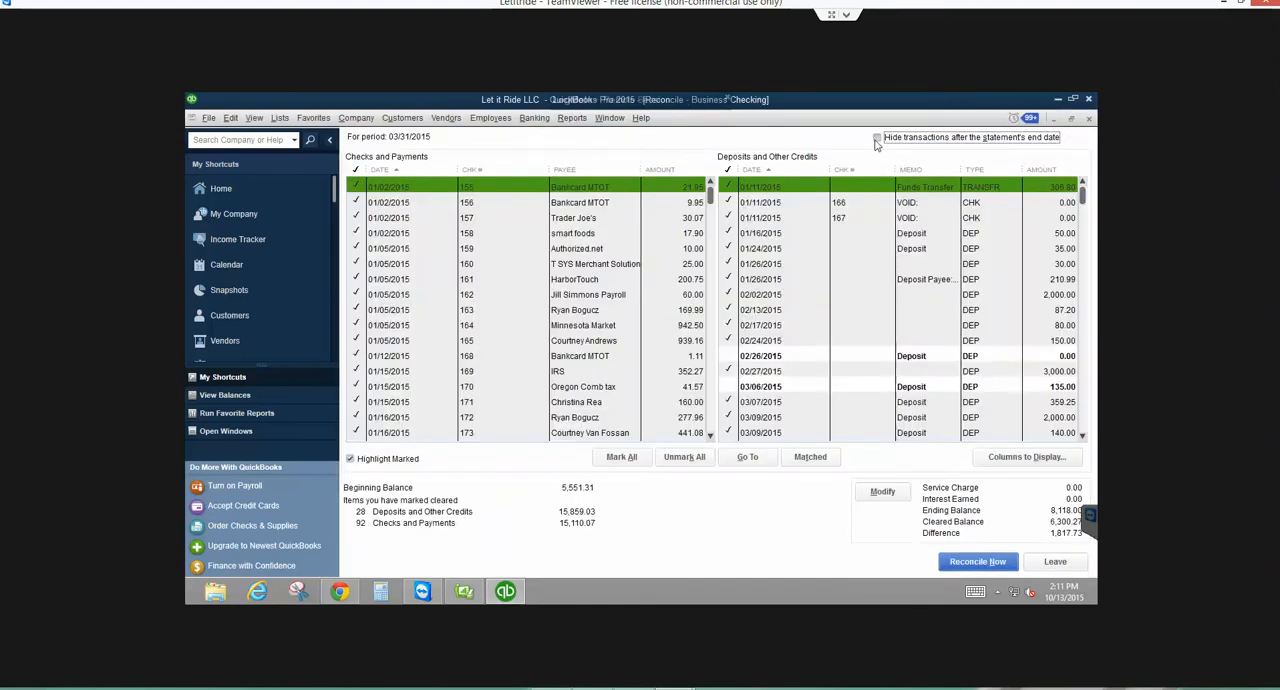
# - Mark all items as cleared with transactions after the statement's end date hidden, and finish the reconciliation by entering an adjustment for the discrepancy
pyautogui.click(877, 138)
pyautogui.click(634, 458)
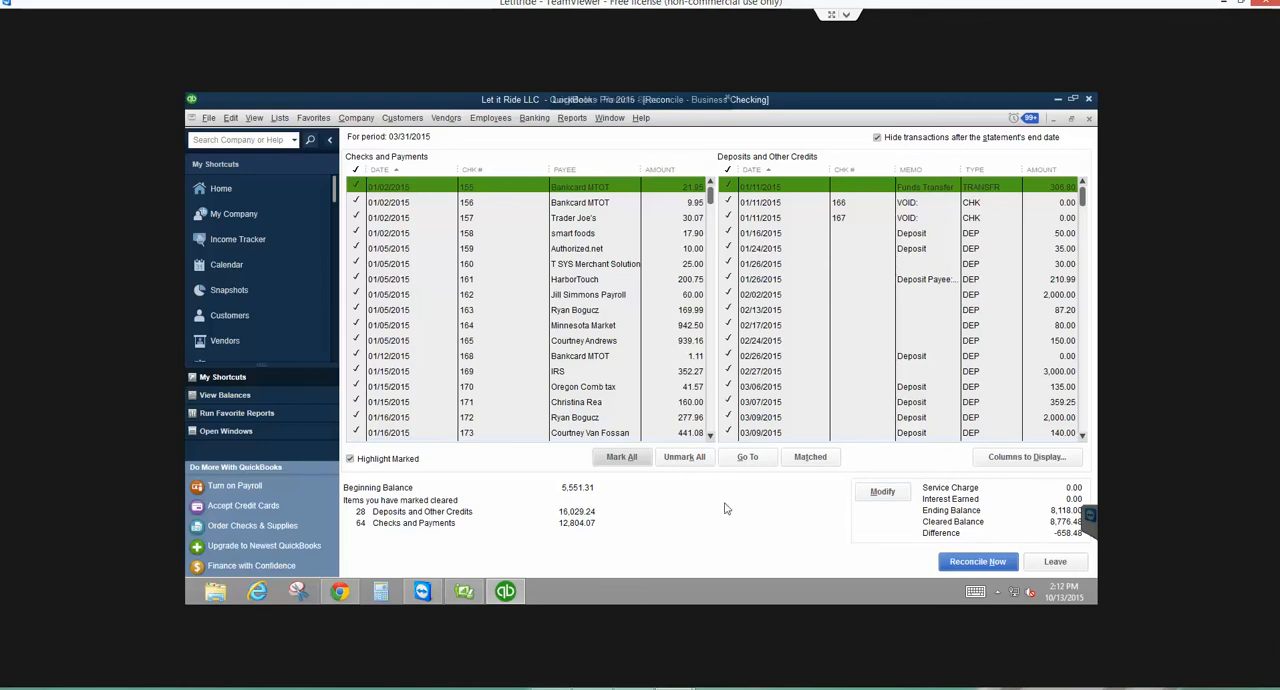
pyautogui.click(989, 563)
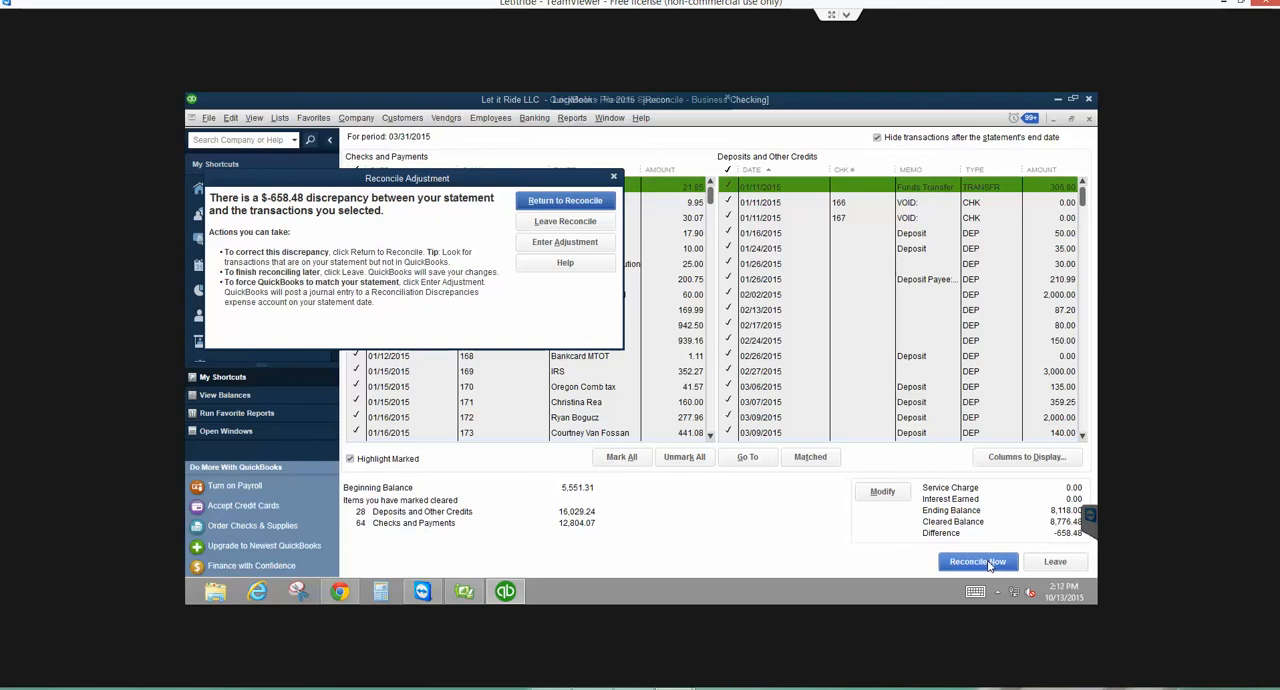
pyautogui.click(546, 246)
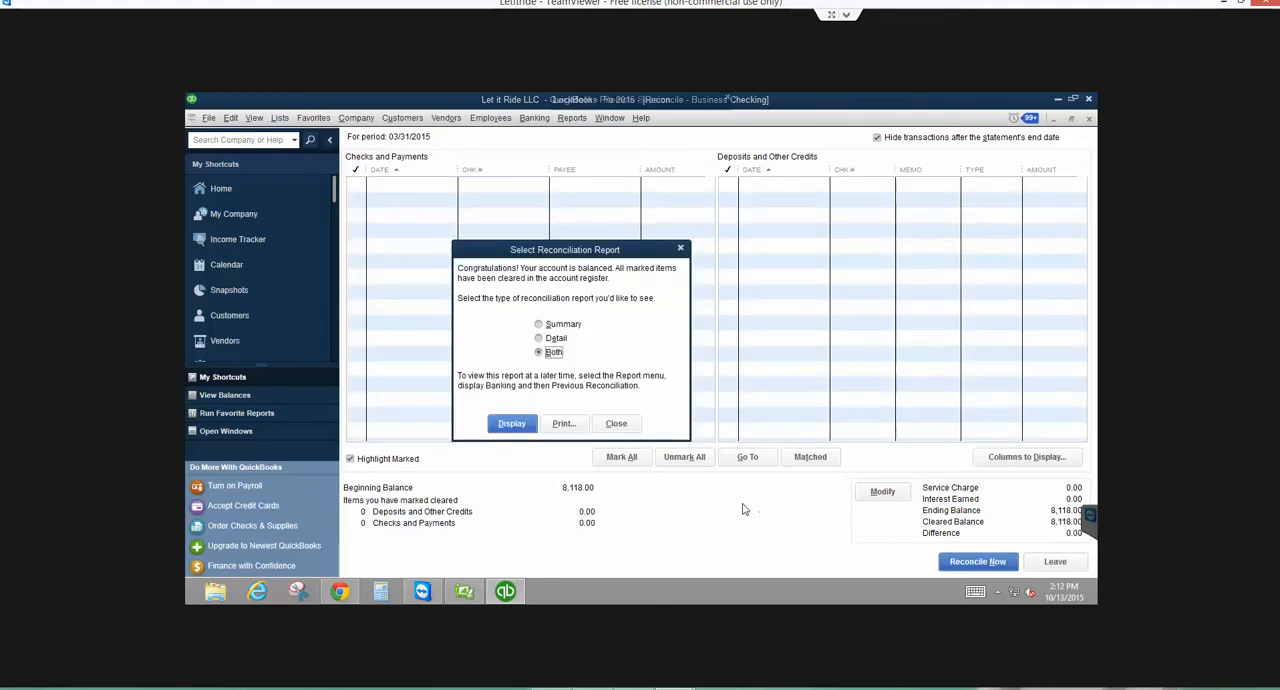
# - Print both reconciliation reports to CutePDF Writer and save the first one as Intuit1.1 in the same folder, using Calculator to reveal the save dialog
pyautogui.click(562, 424)
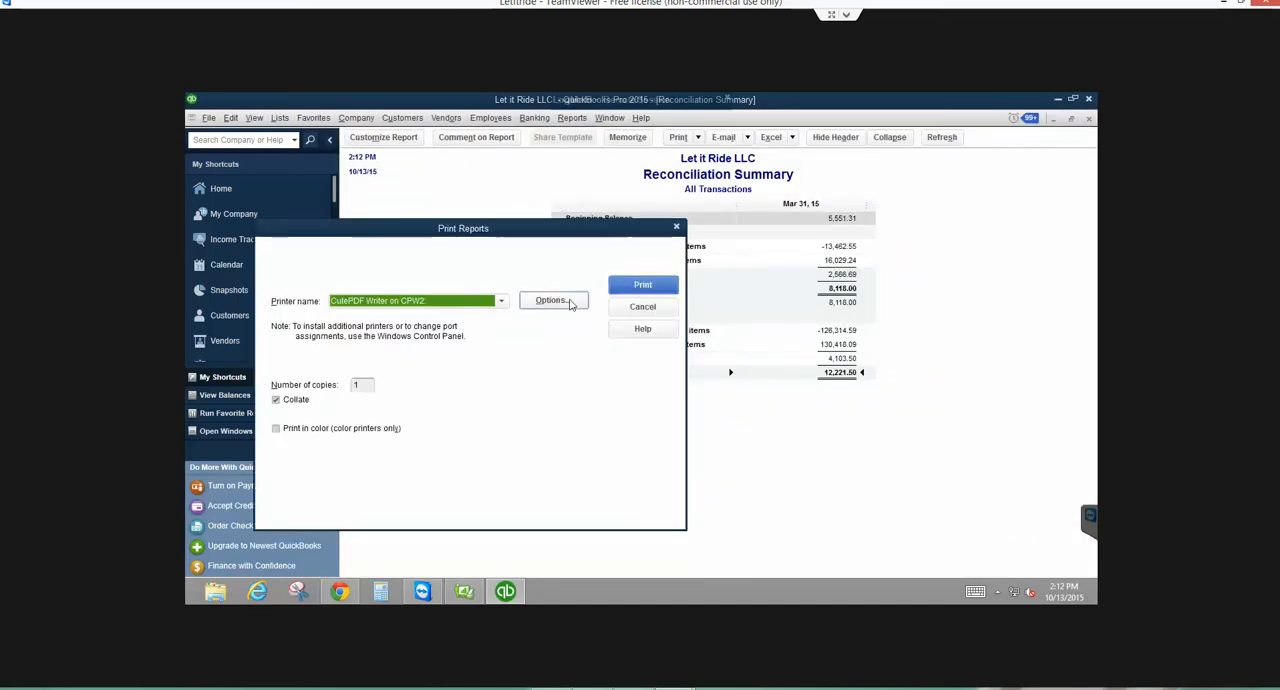
pyautogui.click(640, 286)
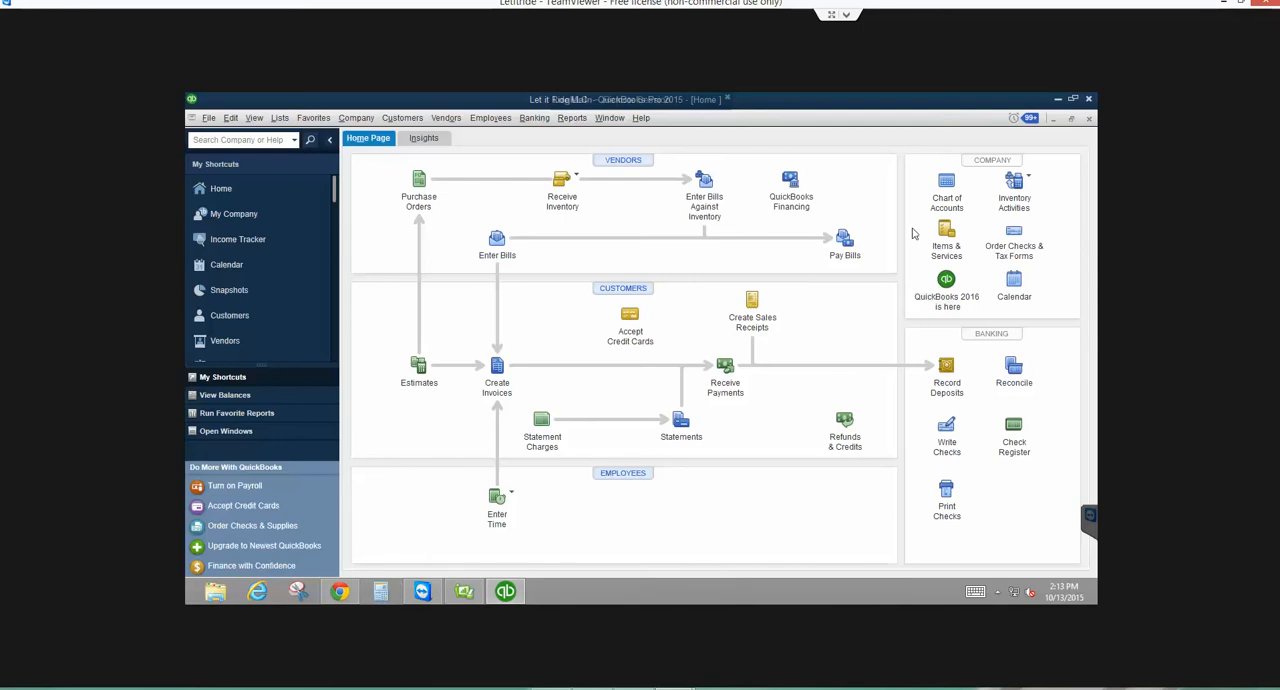
pyautogui.click(380, 591)
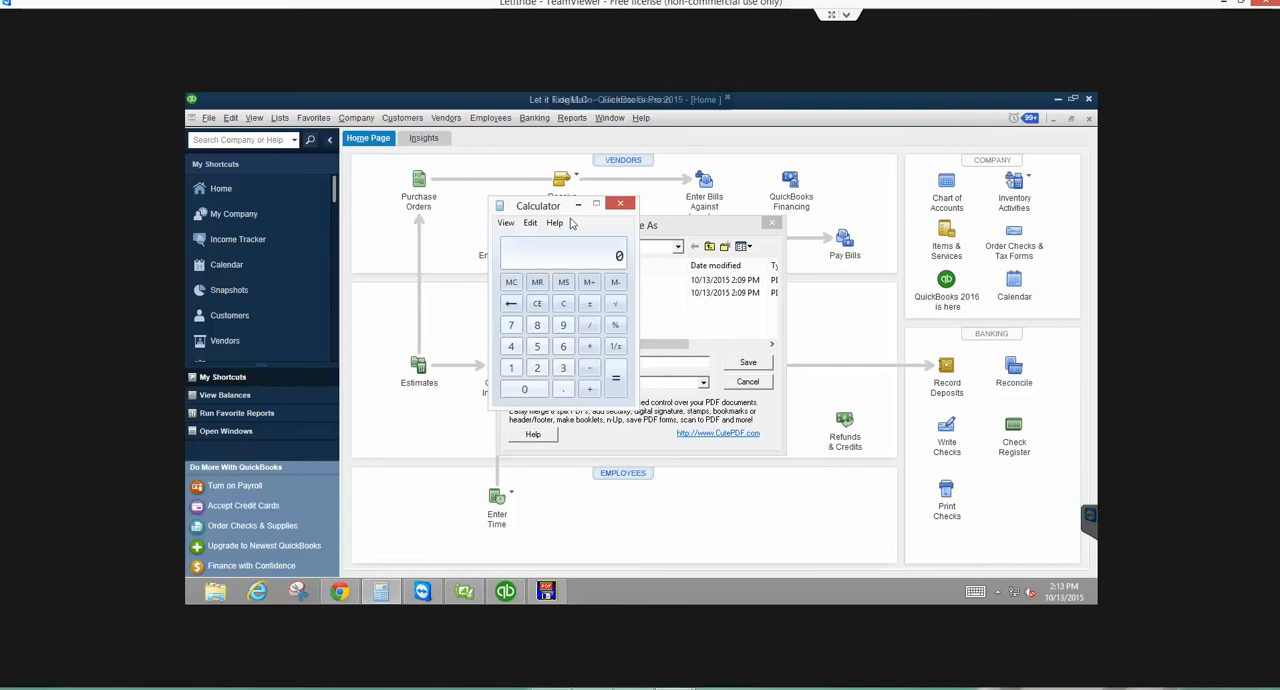
pyautogui.click(620, 203)
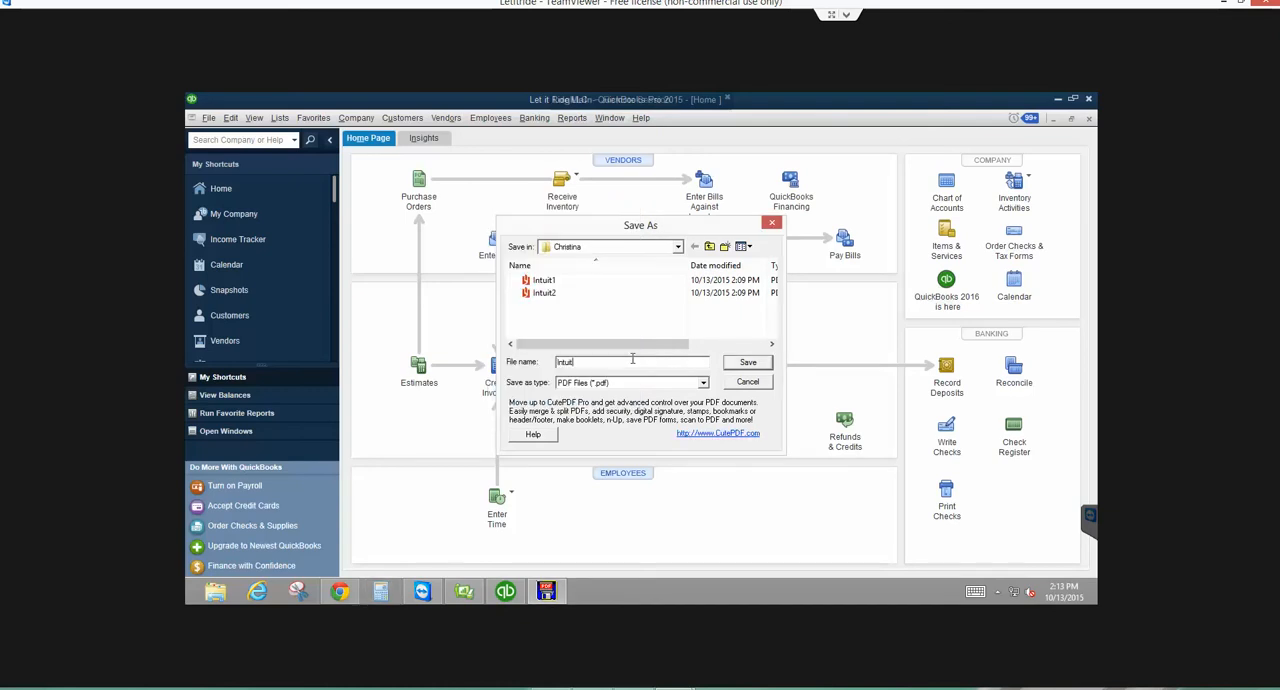
pyautogui.write('1')
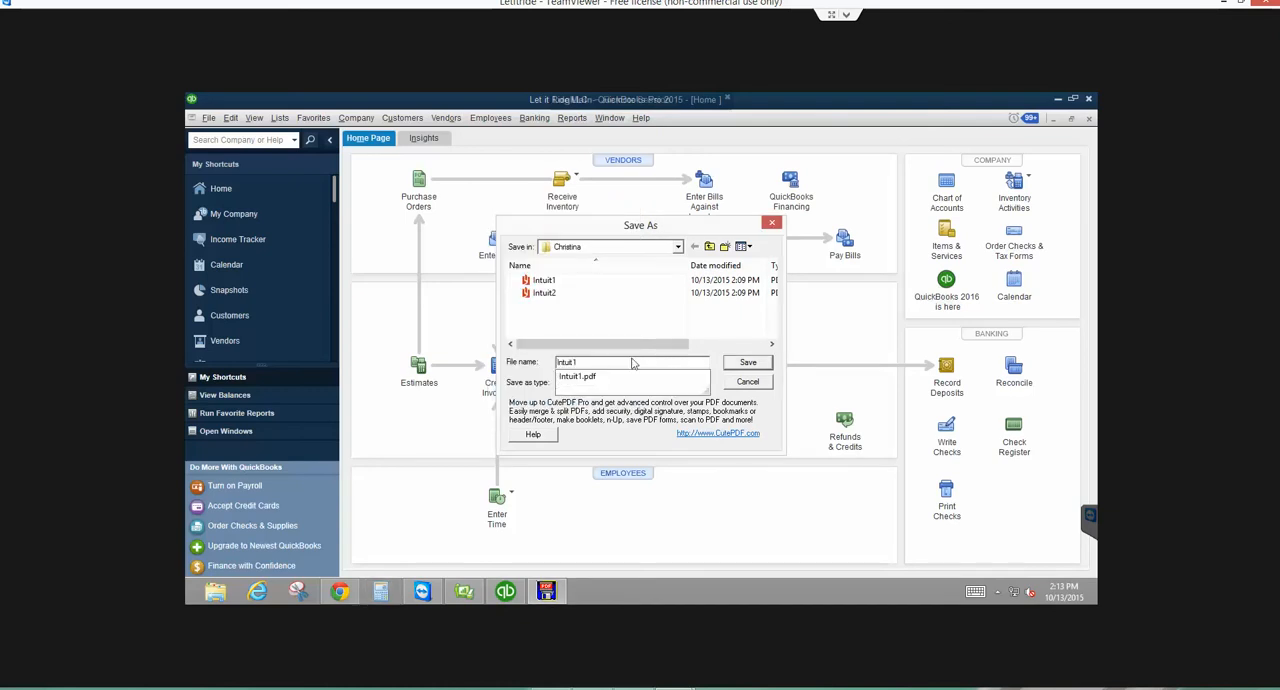
pyautogui.write('.1')
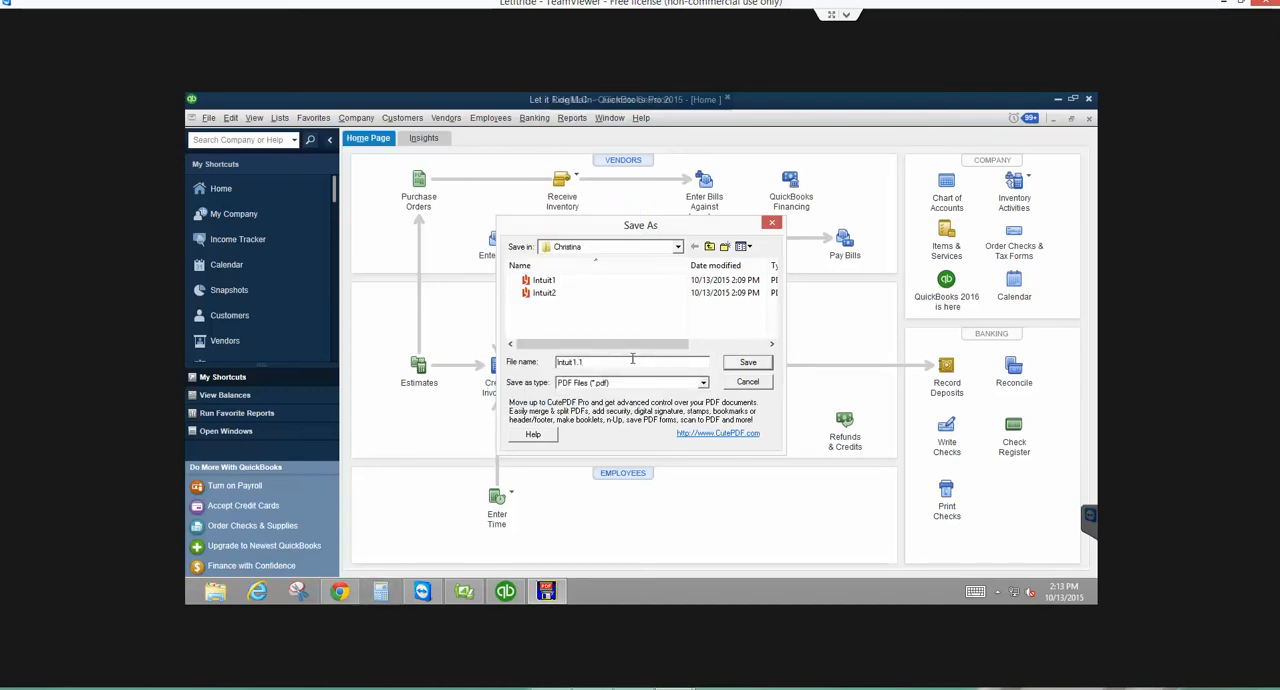
pyautogui.click(737, 366)
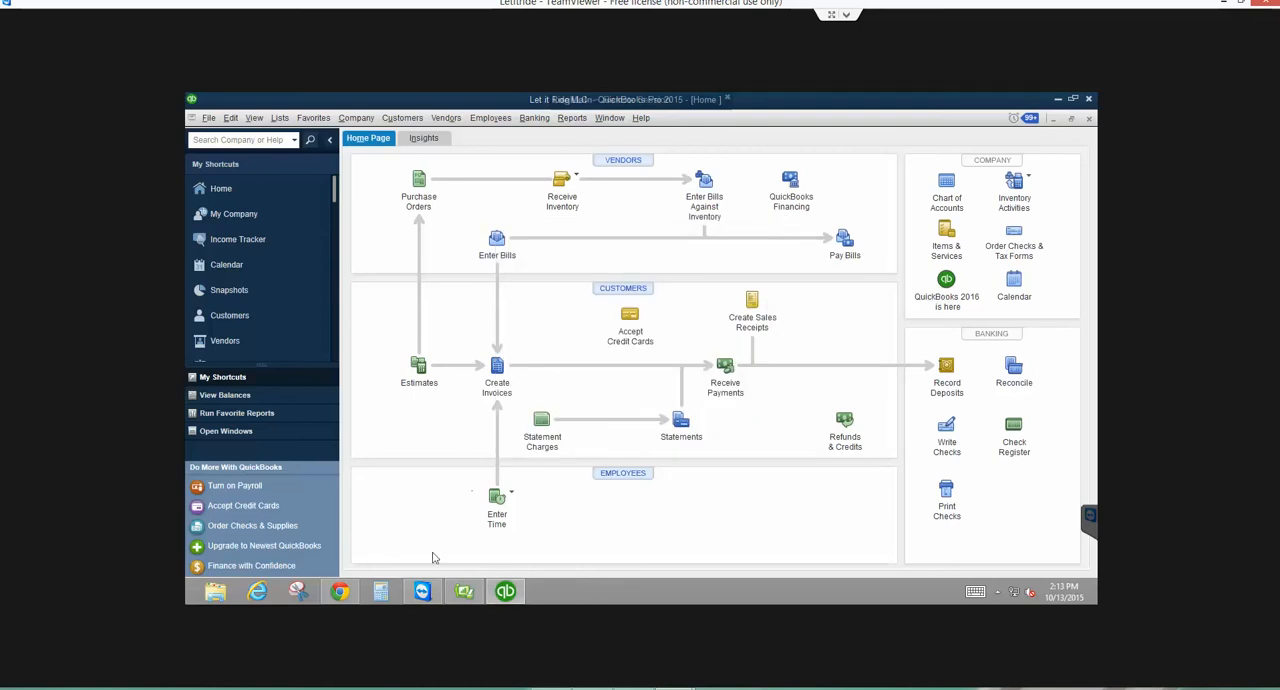
# - Bring up the second hidden save dialog by opening and closing Calculator, and save the second report as Intuit2.1
pyautogui.click(380, 591)
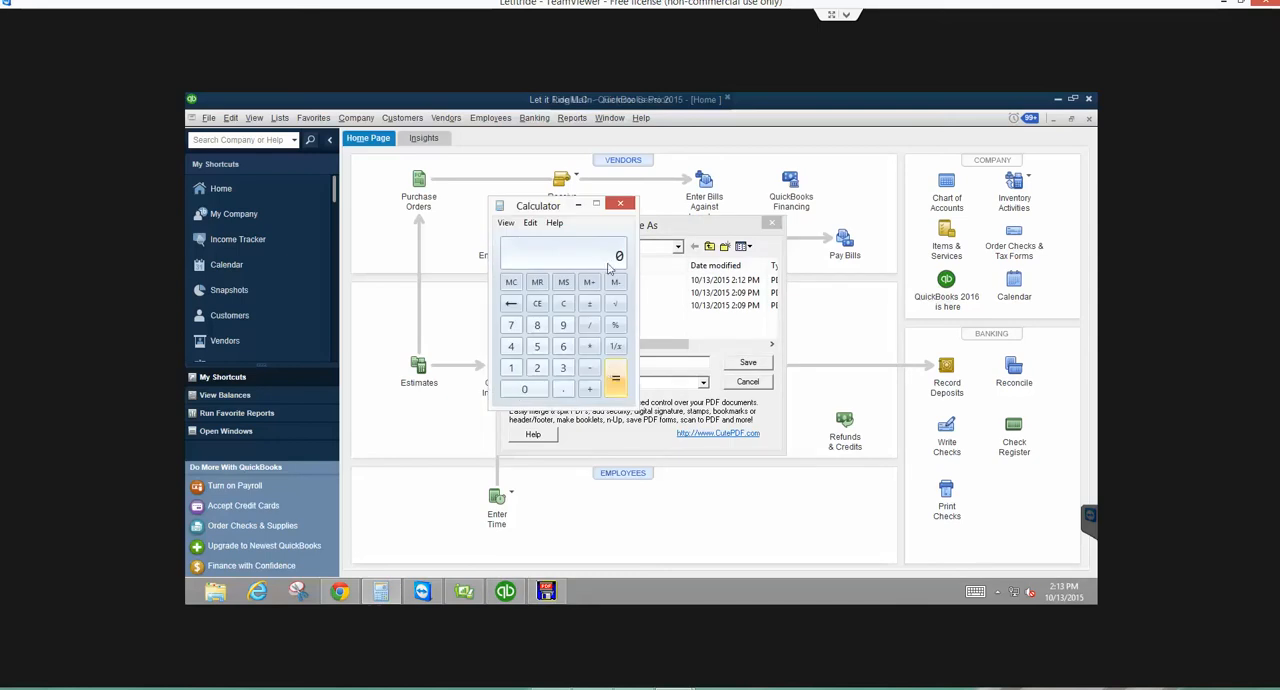
pyautogui.click(620, 203)
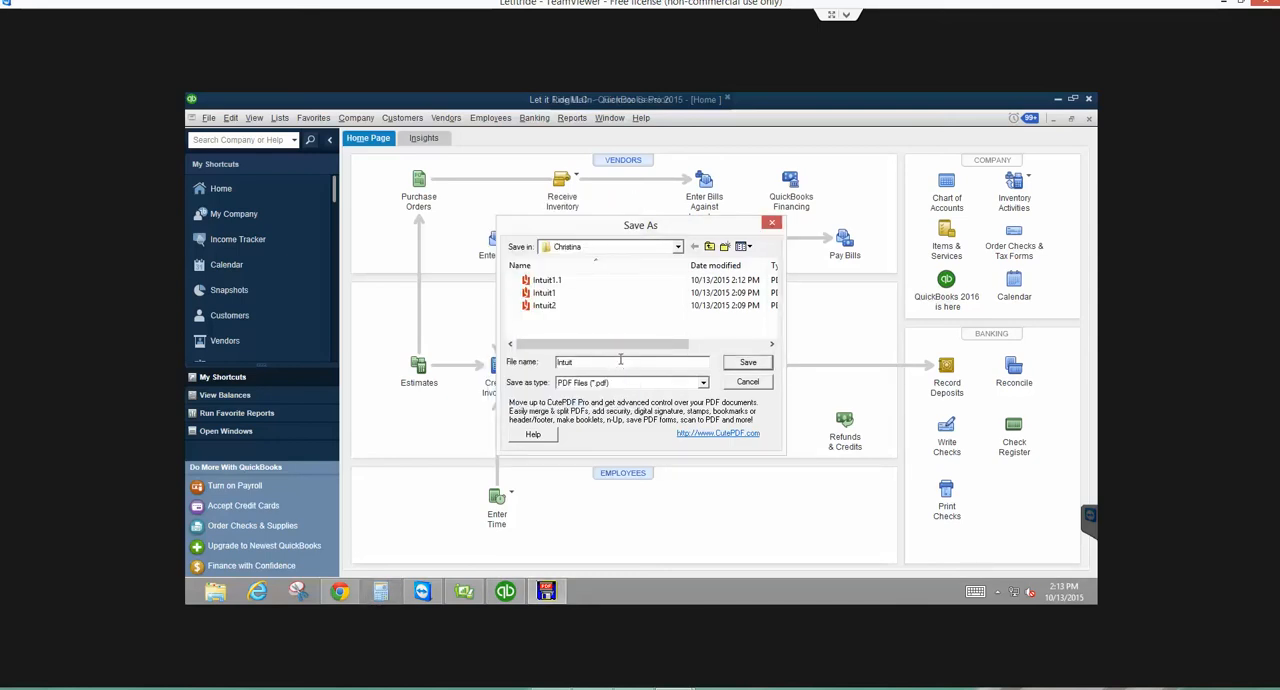
pyautogui.write('2.1')
pyautogui.click(752, 365)
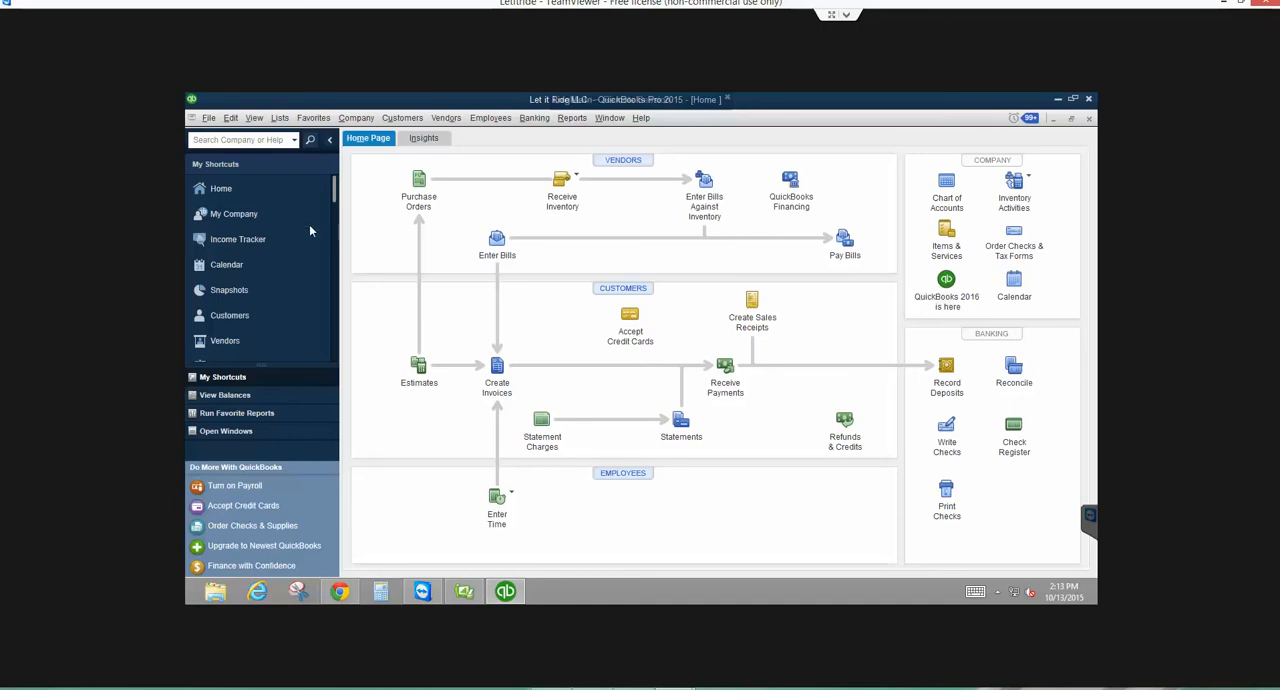
# - Open the Chart of Accounts and bring up the QuickReport for account 66900 Reconciliation Discrepancies
pyautogui.click(281, 119)
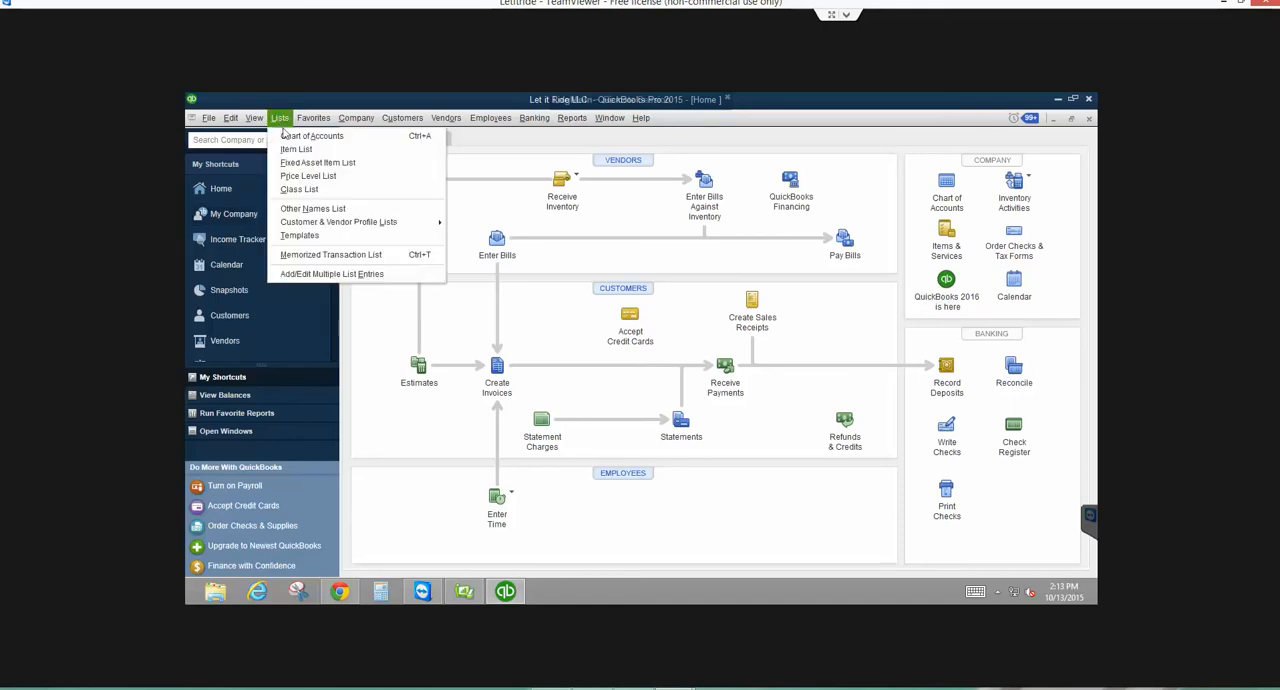
pyautogui.click(290, 136)
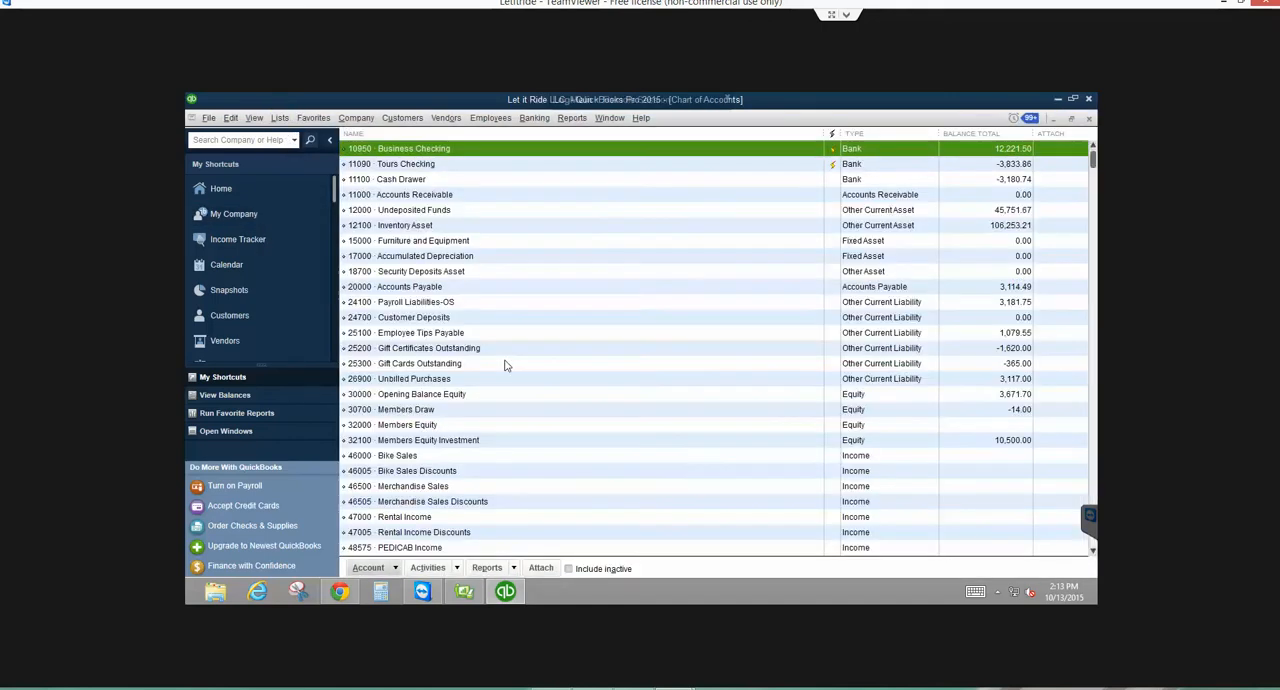
pyautogui.scroll(-7, 505, 365)
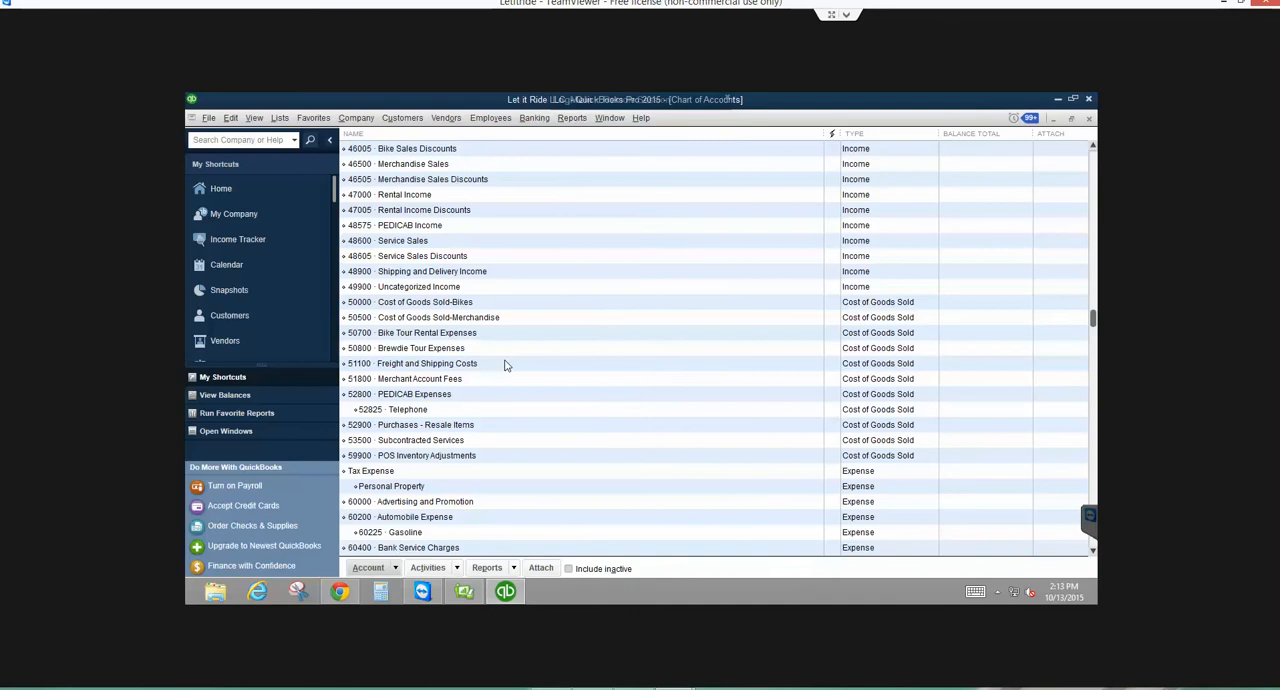
pyautogui.scroll(-3, 505, 365)
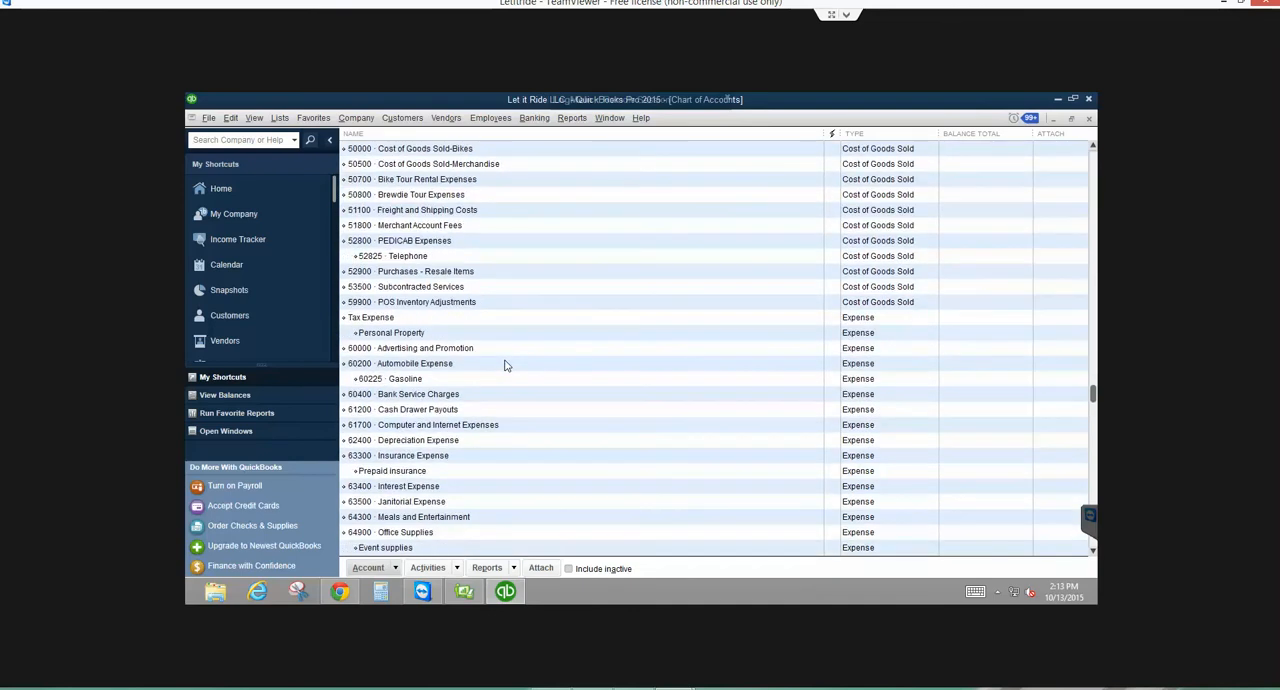
pyautogui.scroll(-2, 505, 365)
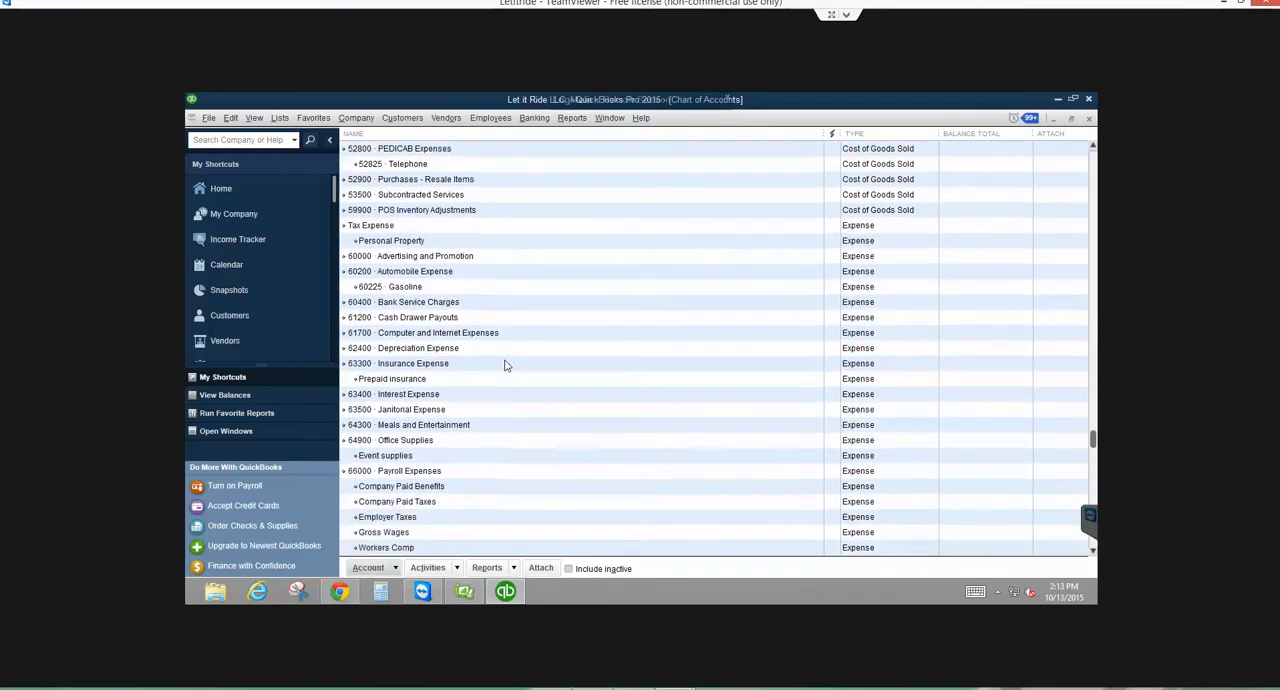
pyautogui.scroll(-3, 505, 365)
pyautogui.click(458, 445)
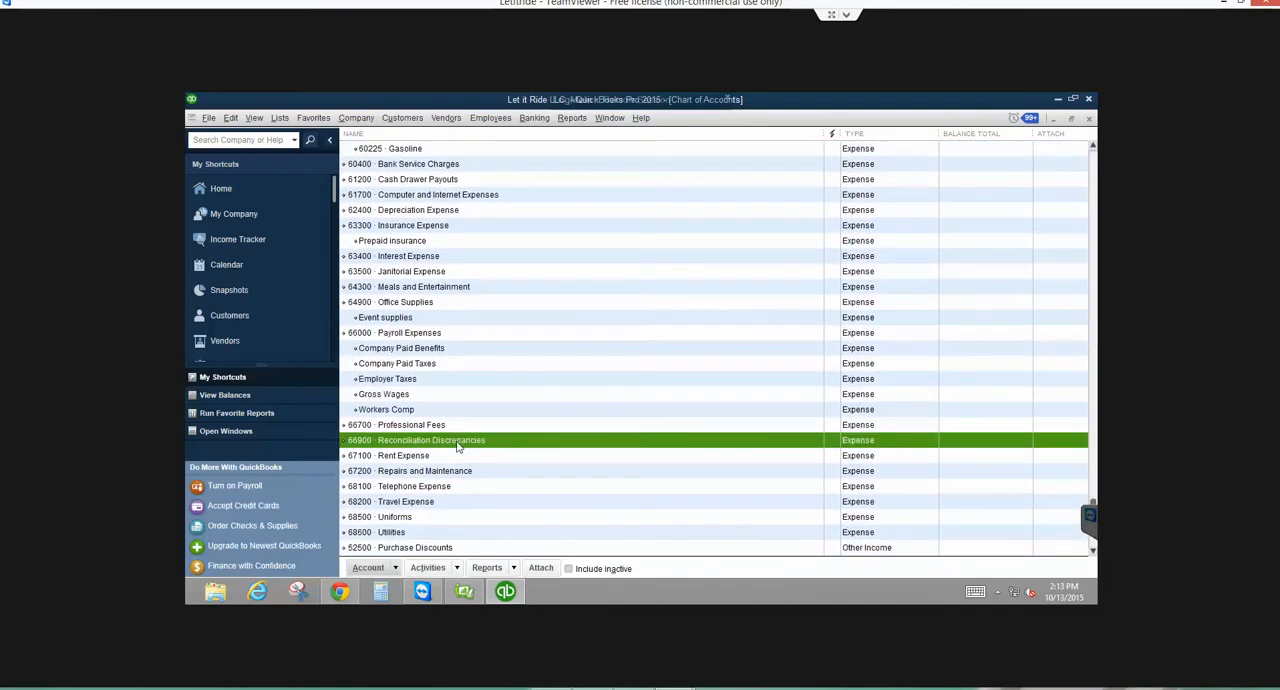
pyautogui.doubleClick(458, 442)
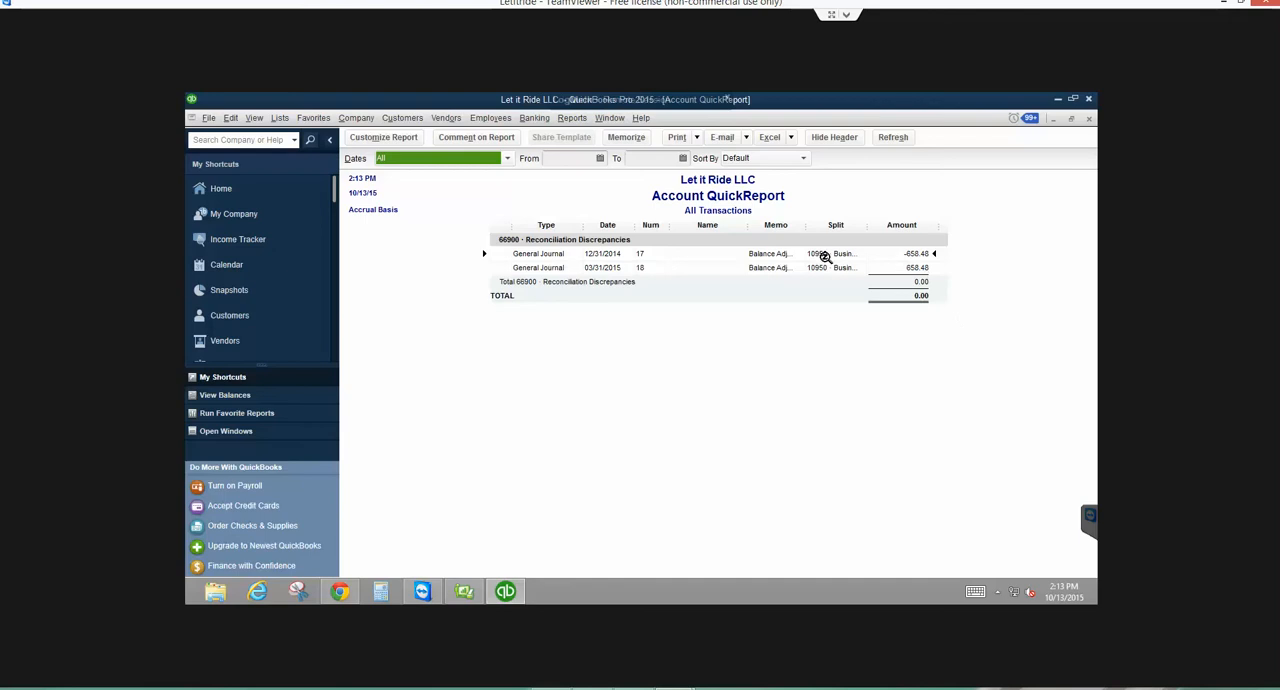
# - Open balance adjustment journal entry 17 for editing, set its date to 01/01/2015, and save and close it, accepting the warnings
pyautogui.doubleClick(915, 254)
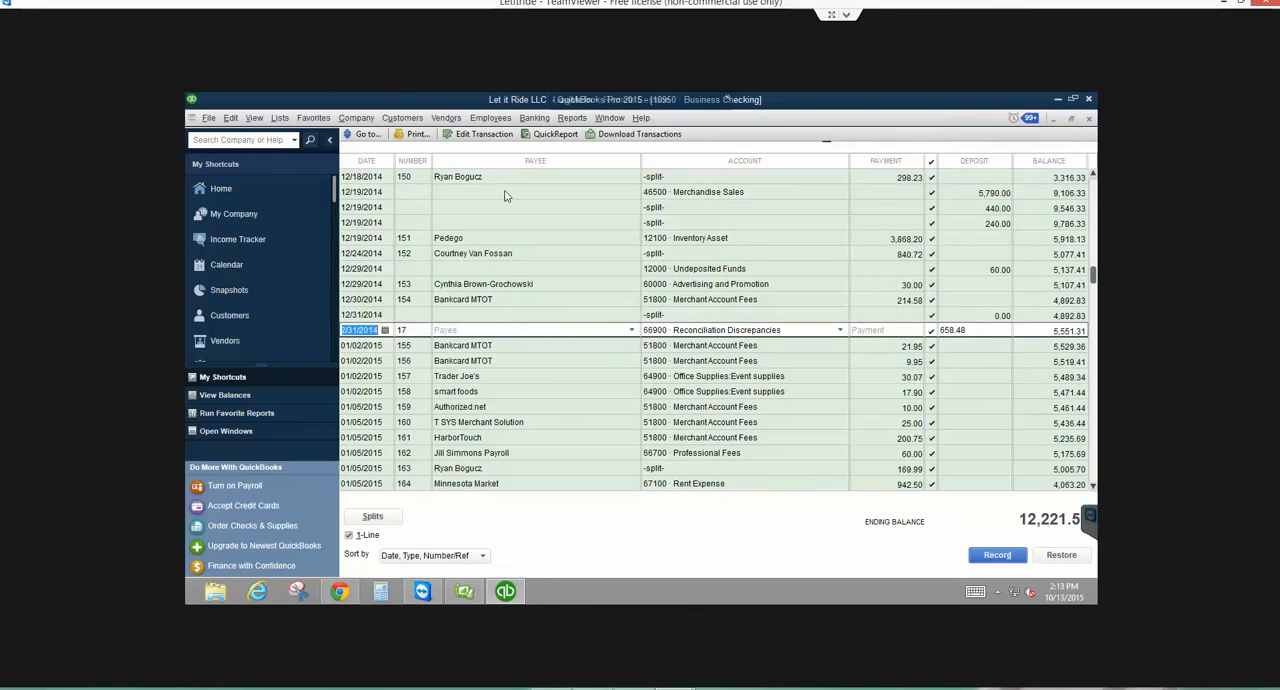
pyautogui.click(457, 133)
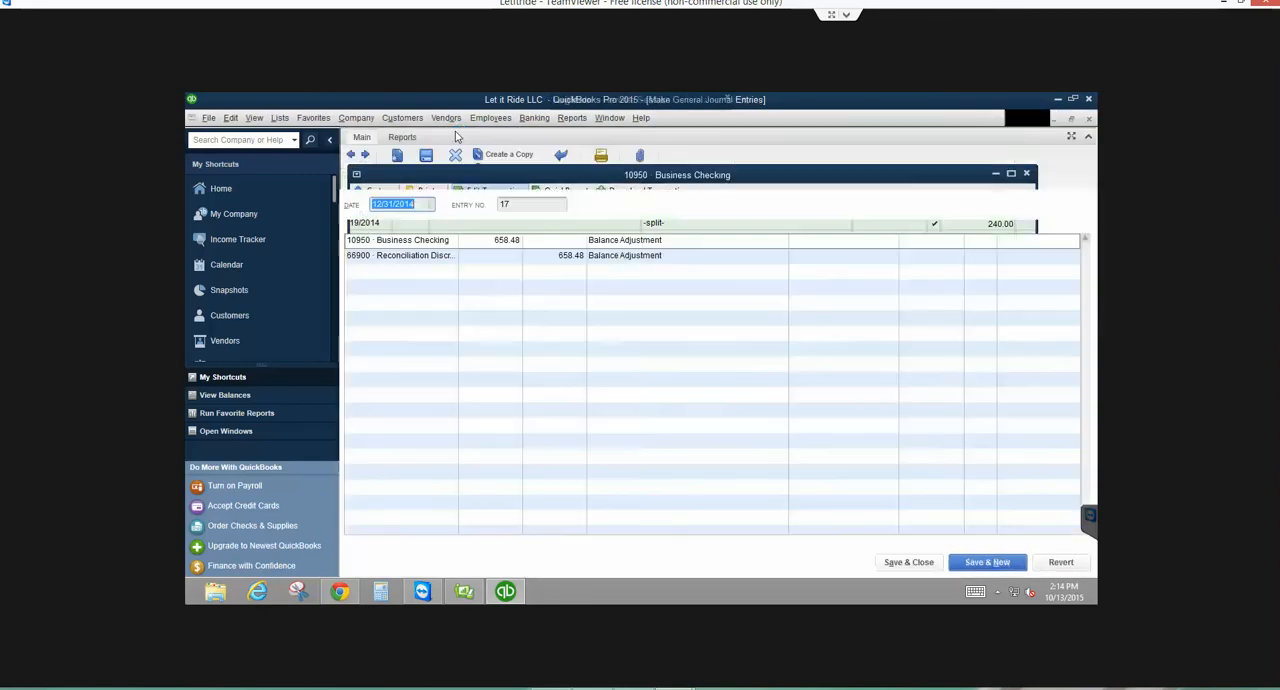
pyautogui.click(730, 329)
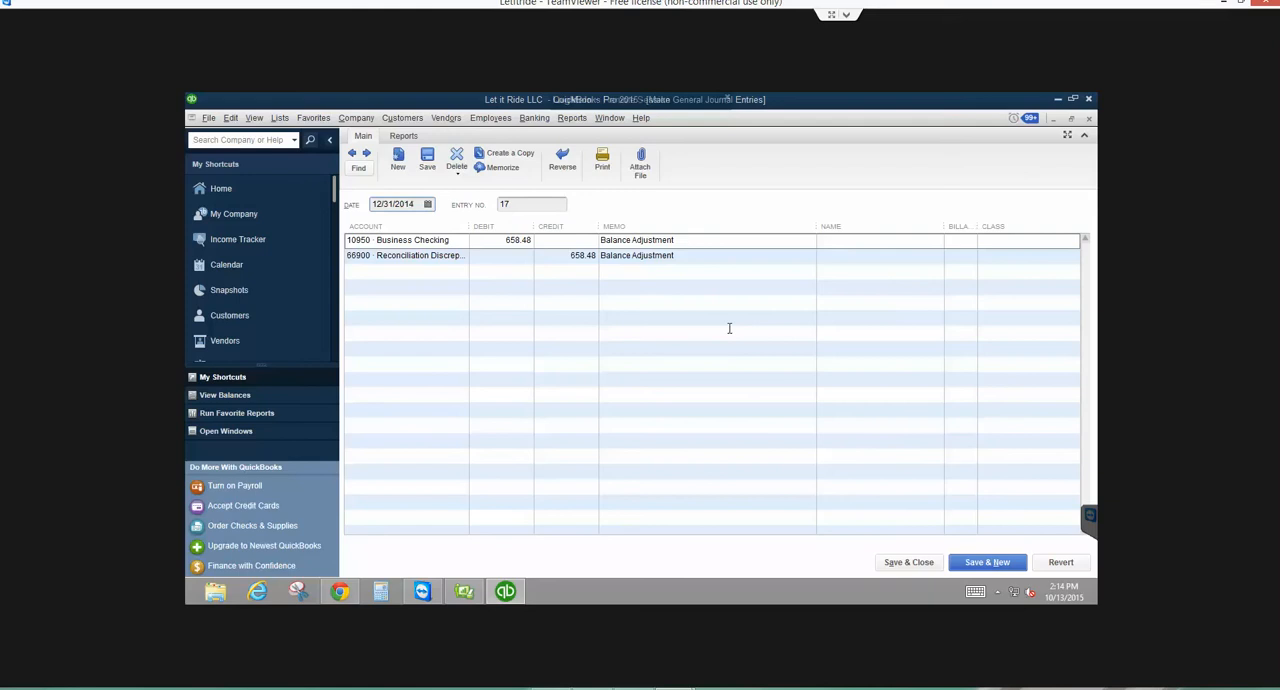
pyautogui.click(427, 205)
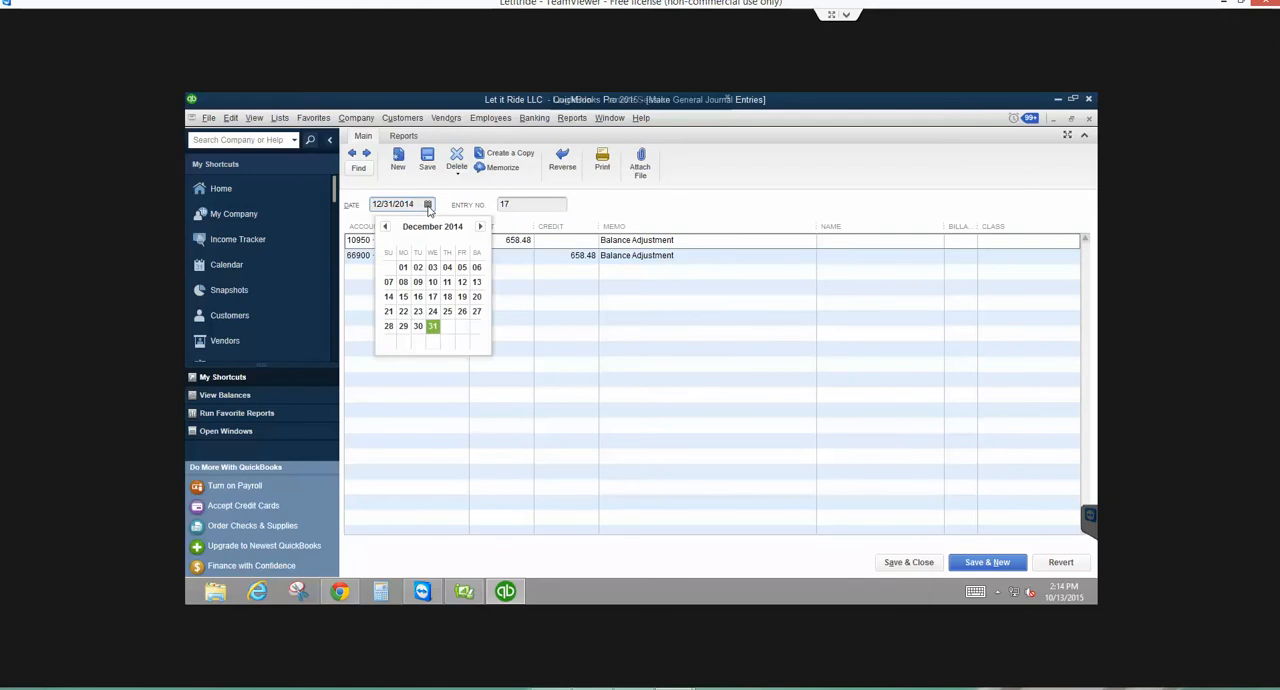
pyautogui.click(481, 227)
pyautogui.click(447, 268)
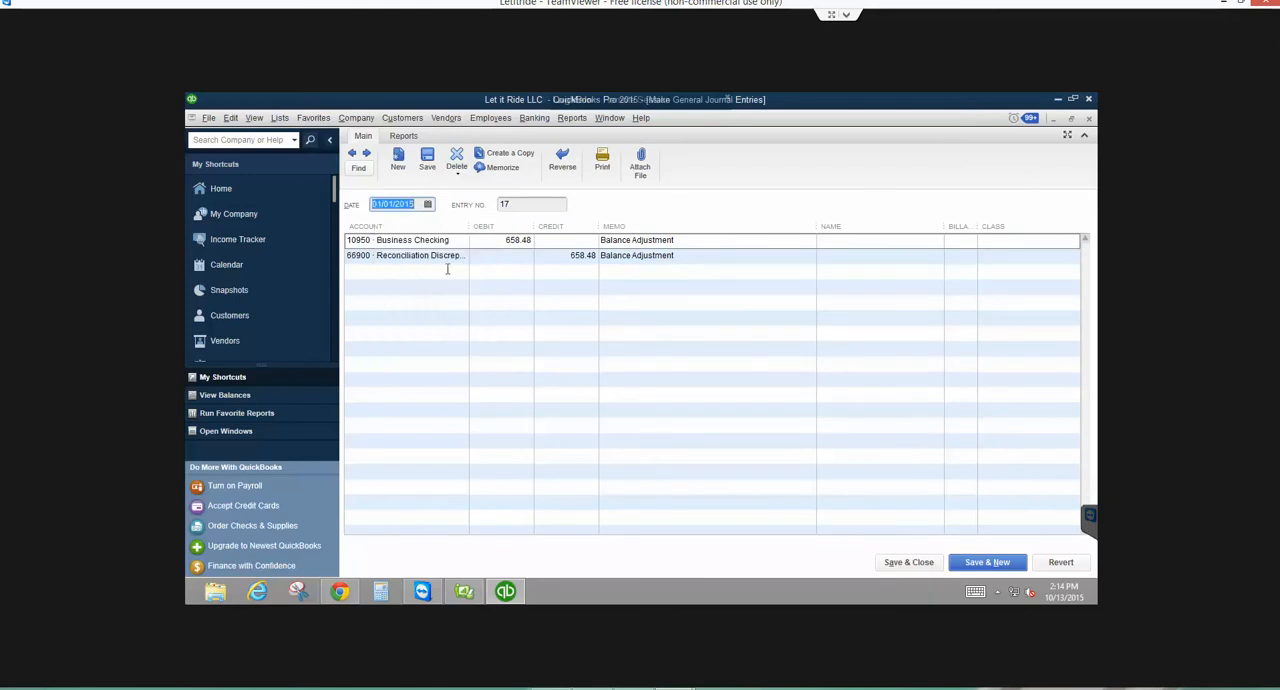
pyautogui.click(900, 563)
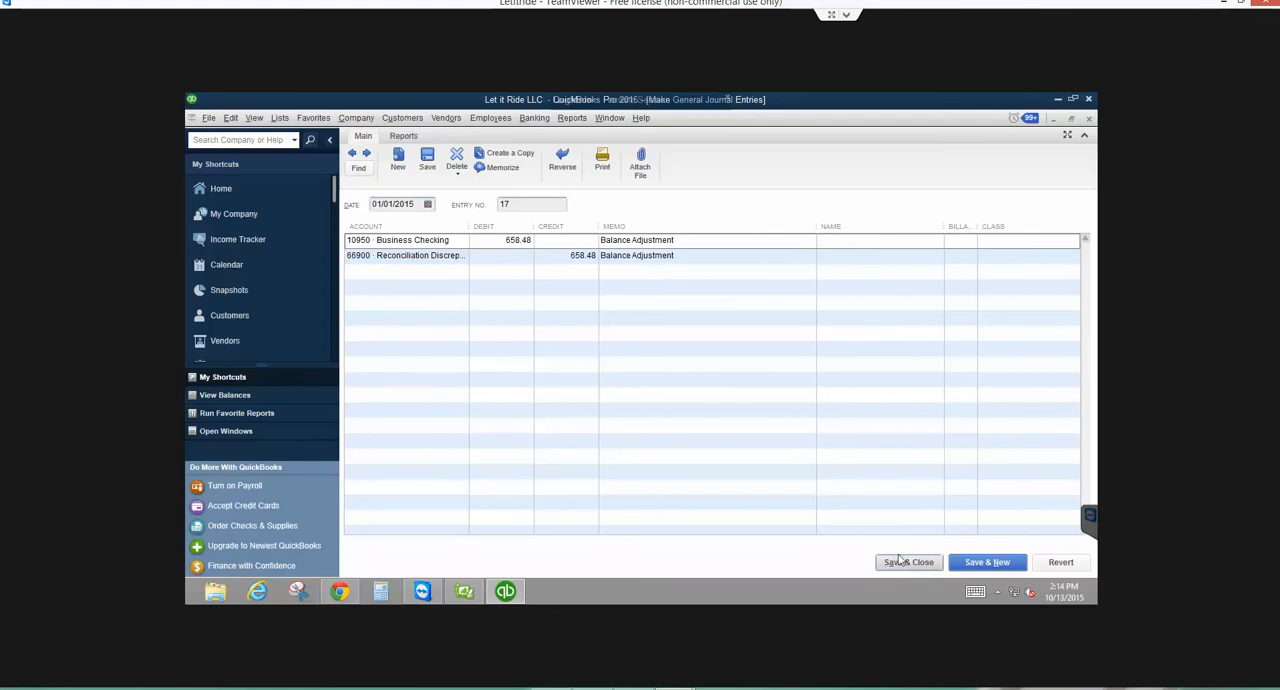
pyautogui.click(588, 262)
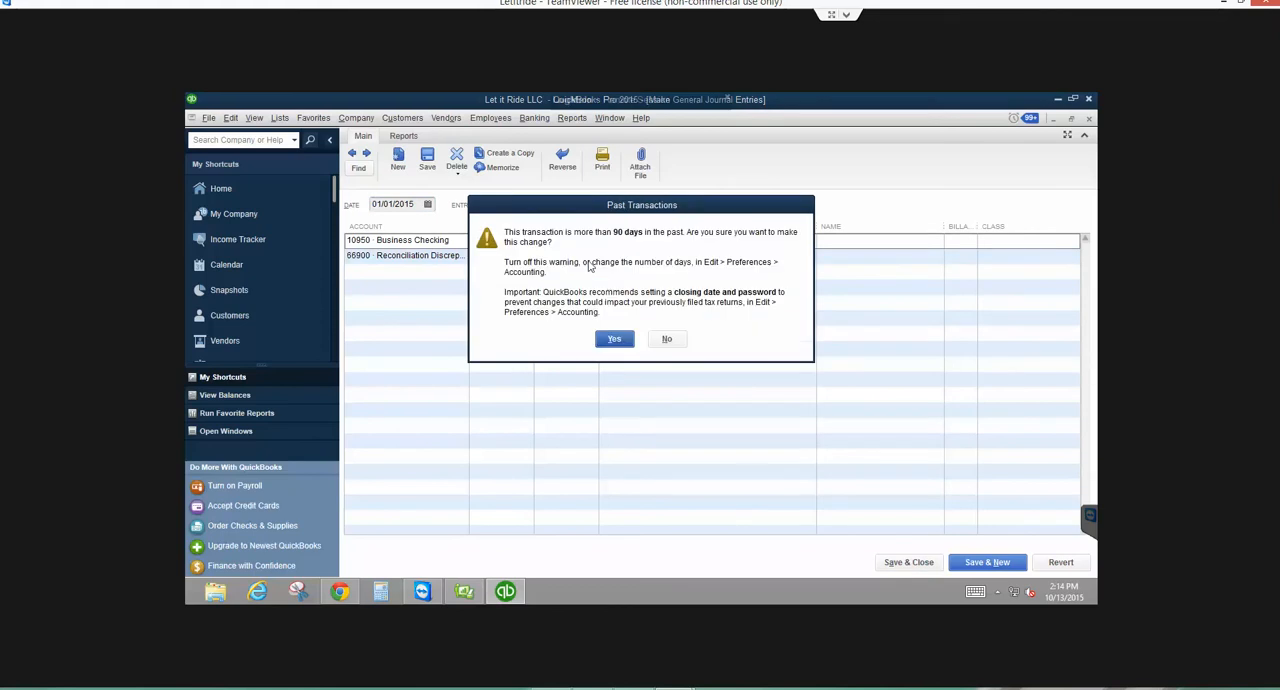
pyautogui.click(615, 340)
pyautogui.click(598, 279)
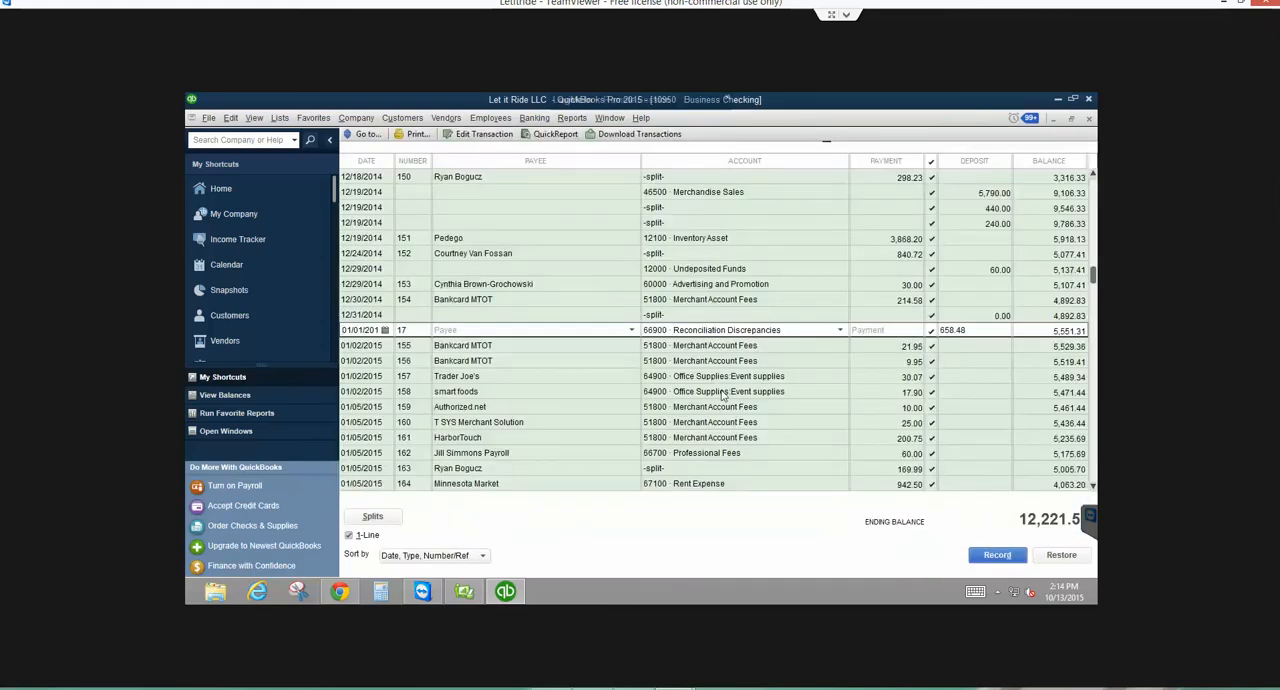
# - Close the register, QuickReport and account list, and open a new reconciliation for Business Checking
pyautogui.hotkey('ctrl', 'q')
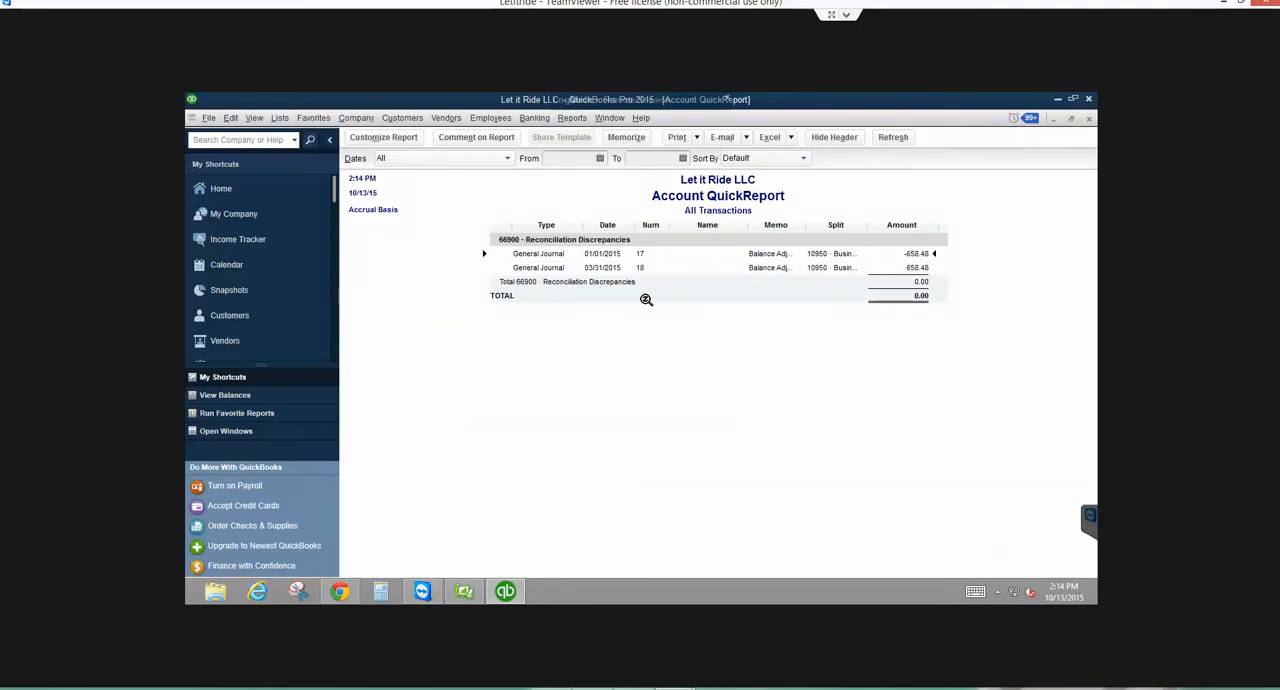
pyautogui.press('Escape')
pyautogui.press('Escape')
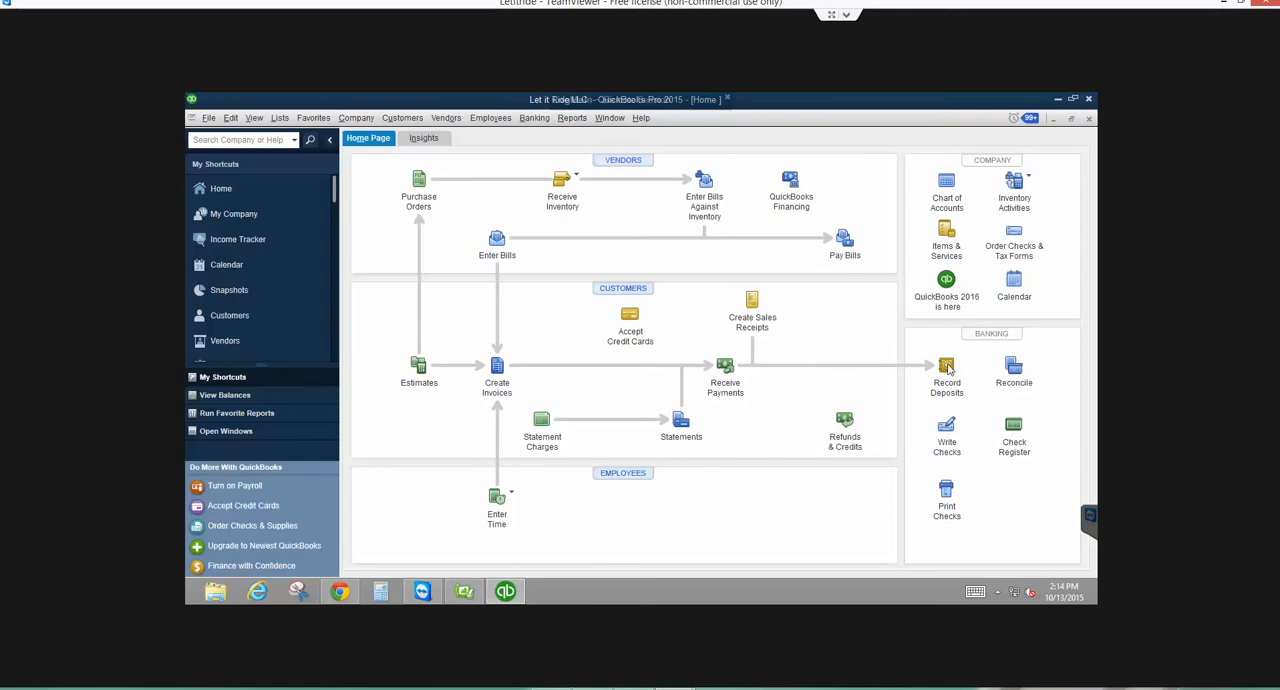
pyautogui.click(1013, 370)
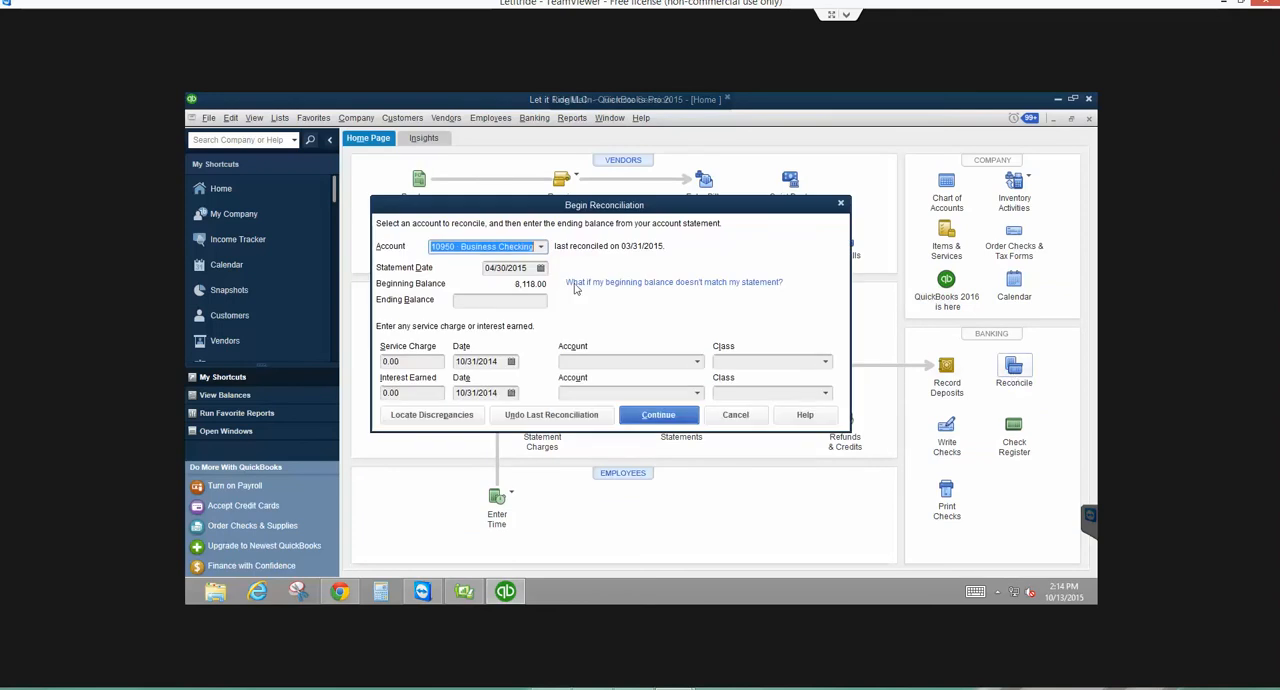
# - Set the statement date of the Business Checking reconciliation to 06/30/2015
pyautogui.click(541, 268)
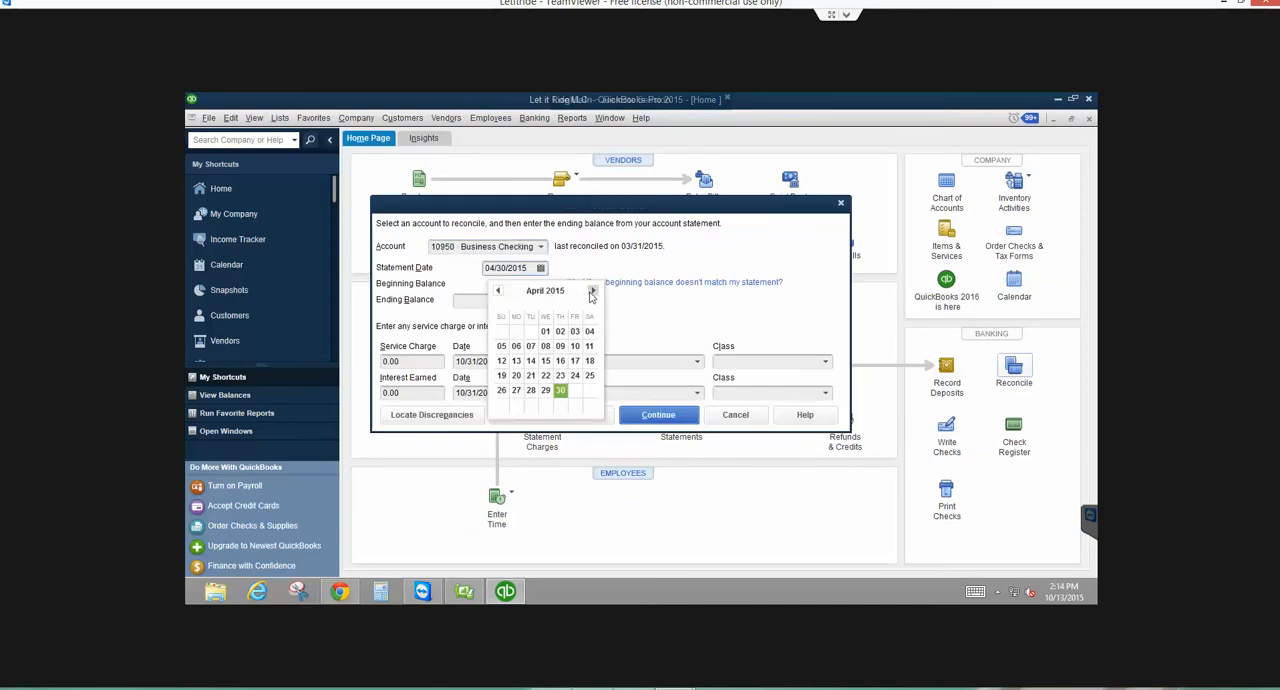
pyautogui.click(593, 290)
pyautogui.click(593, 290)
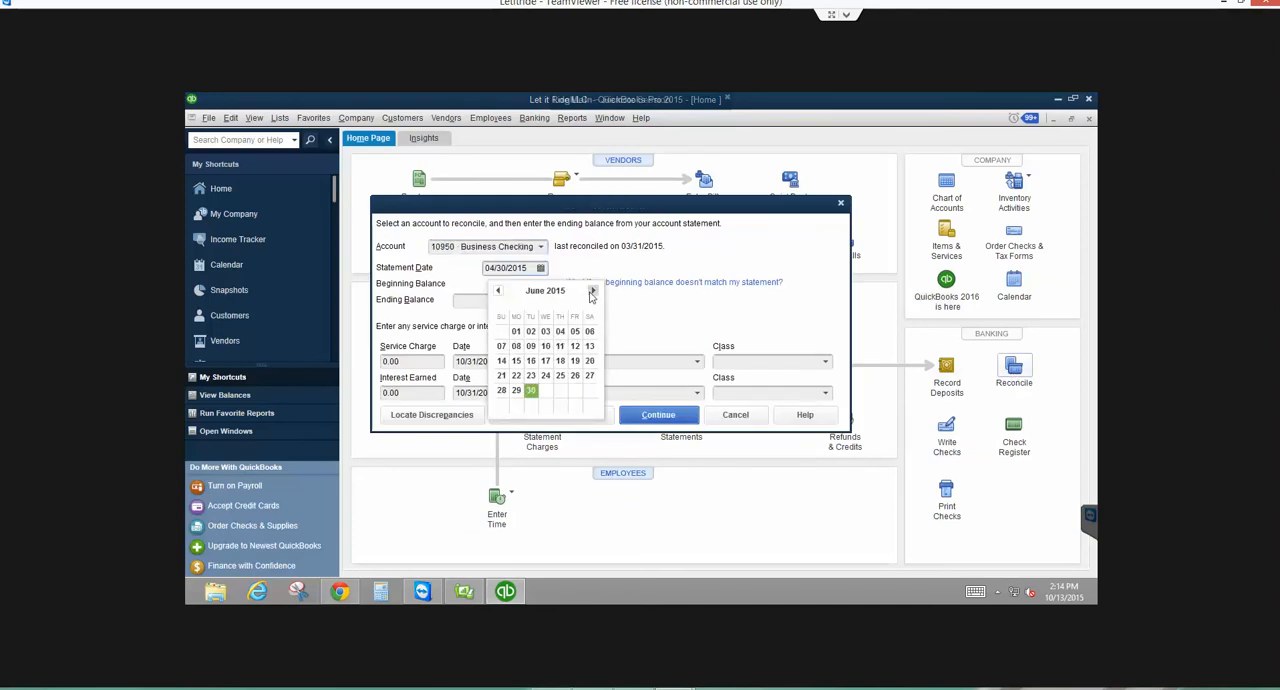
pyautogui.click(531, 390)
# - Enter an ending balance of 10,713.76 and continue to the transaction list, accepting the past-transaction warning
pyautogui.click(532, 303)
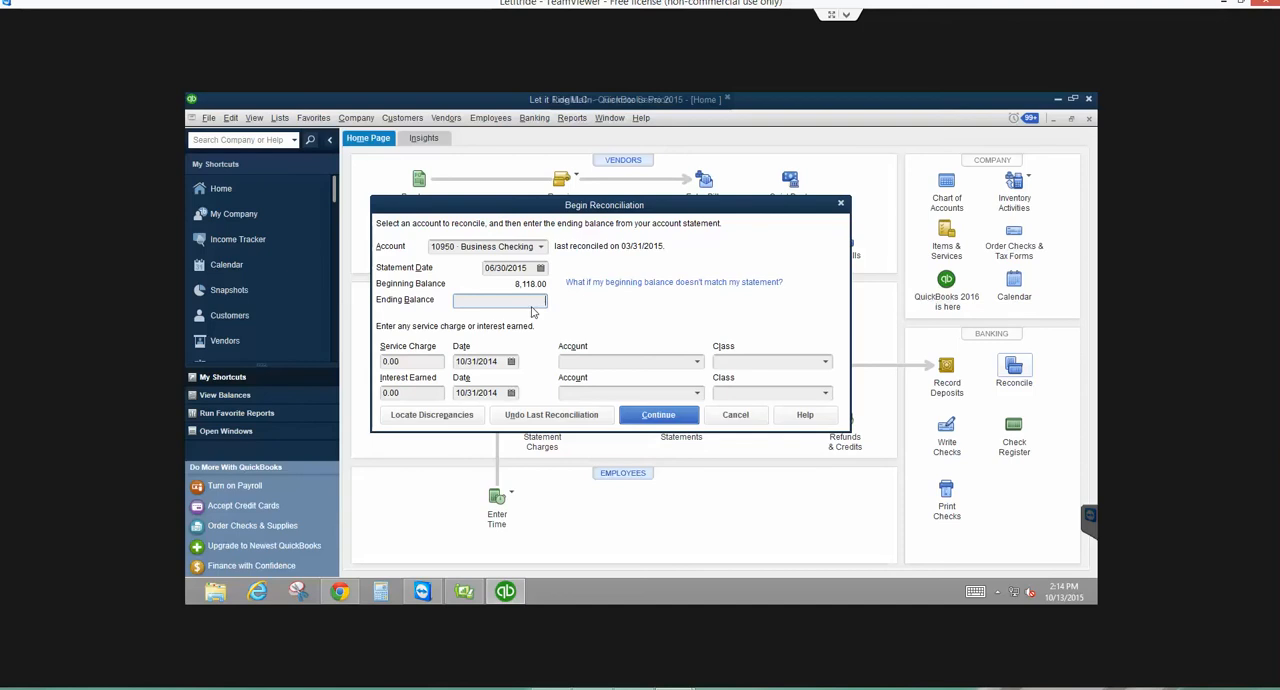
pyautogui.write('10,713.76')
pyautogui.press('Tab')
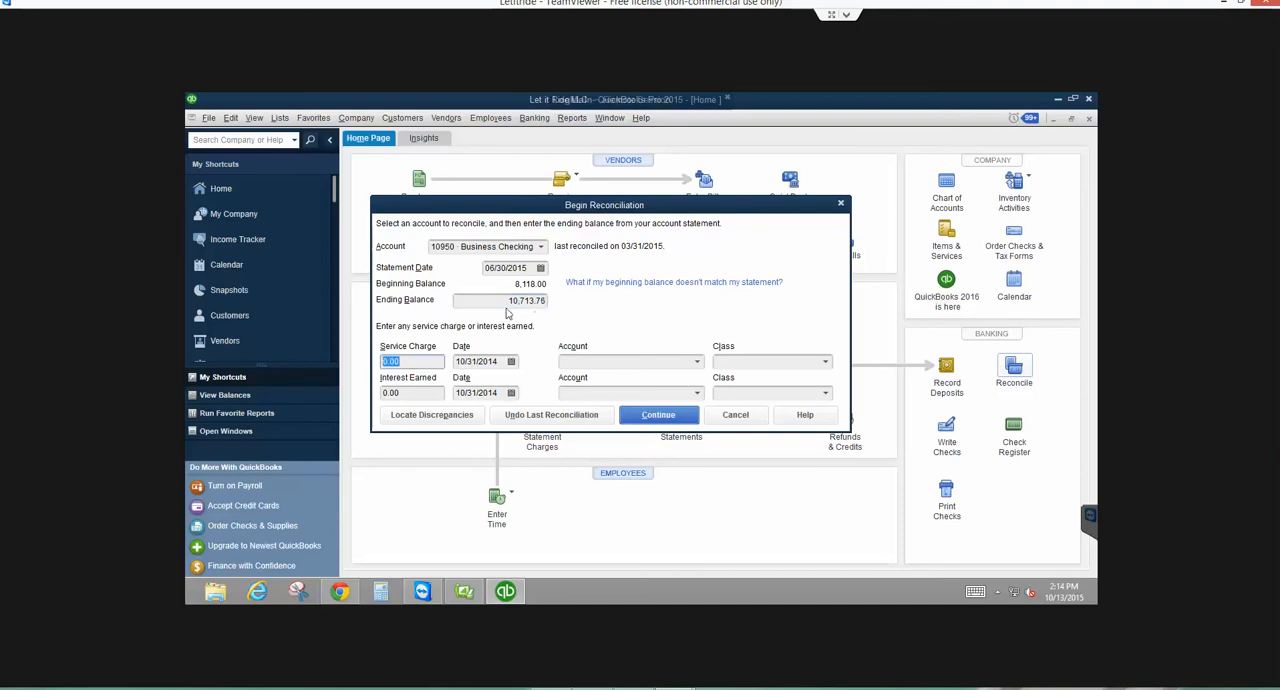
pyautogui.click(652, 415)
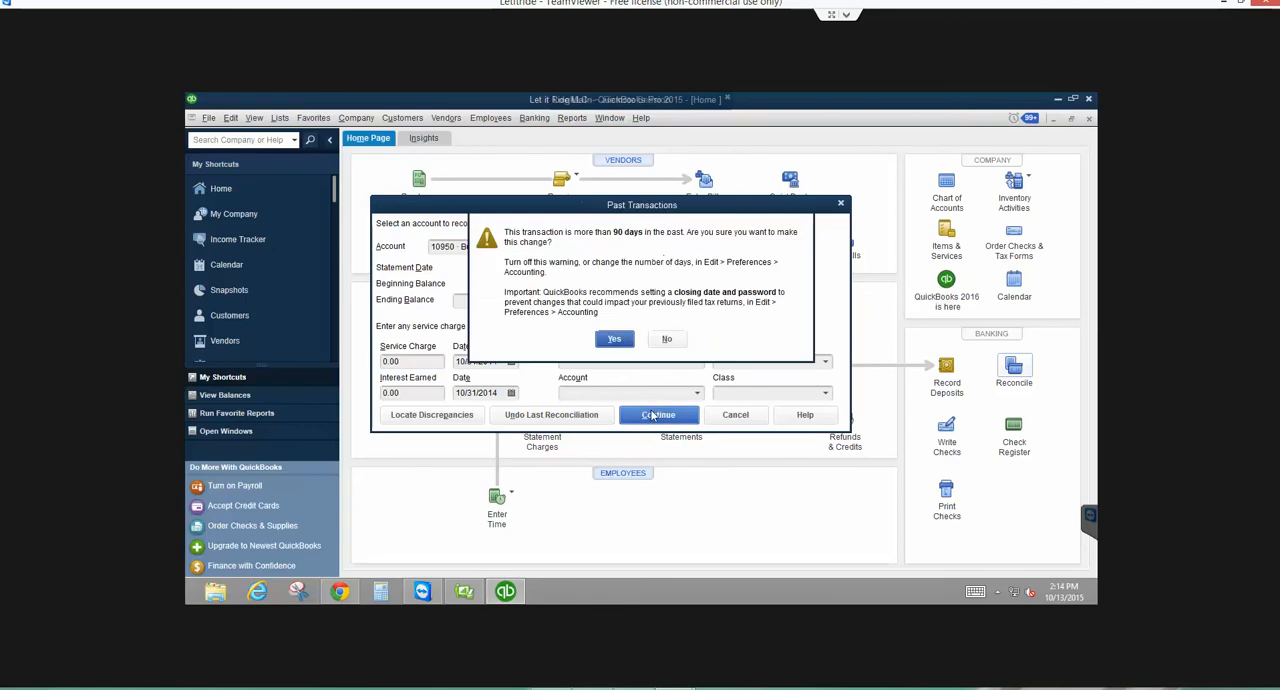
pyautogui.click(608, 341)
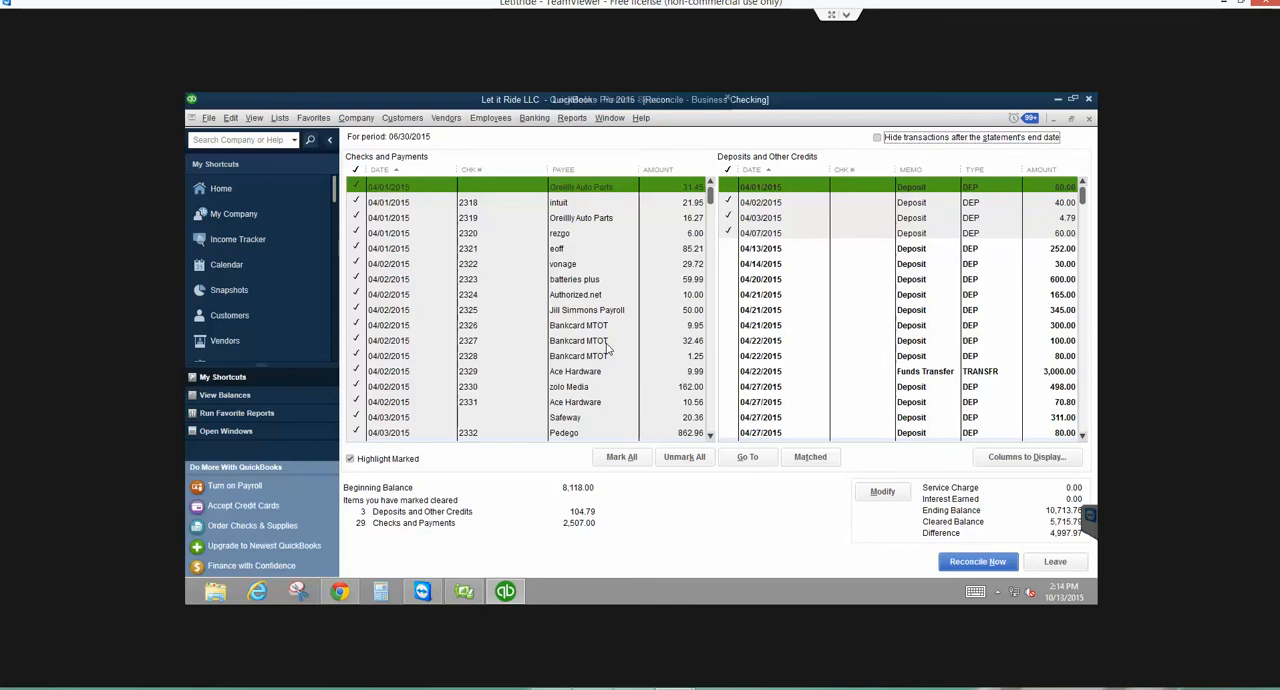
# - Hide transactions after the statement's end date, and mark all remaining ones as cleared with the payments sorted by check number
pyautogui.click(877, 137)
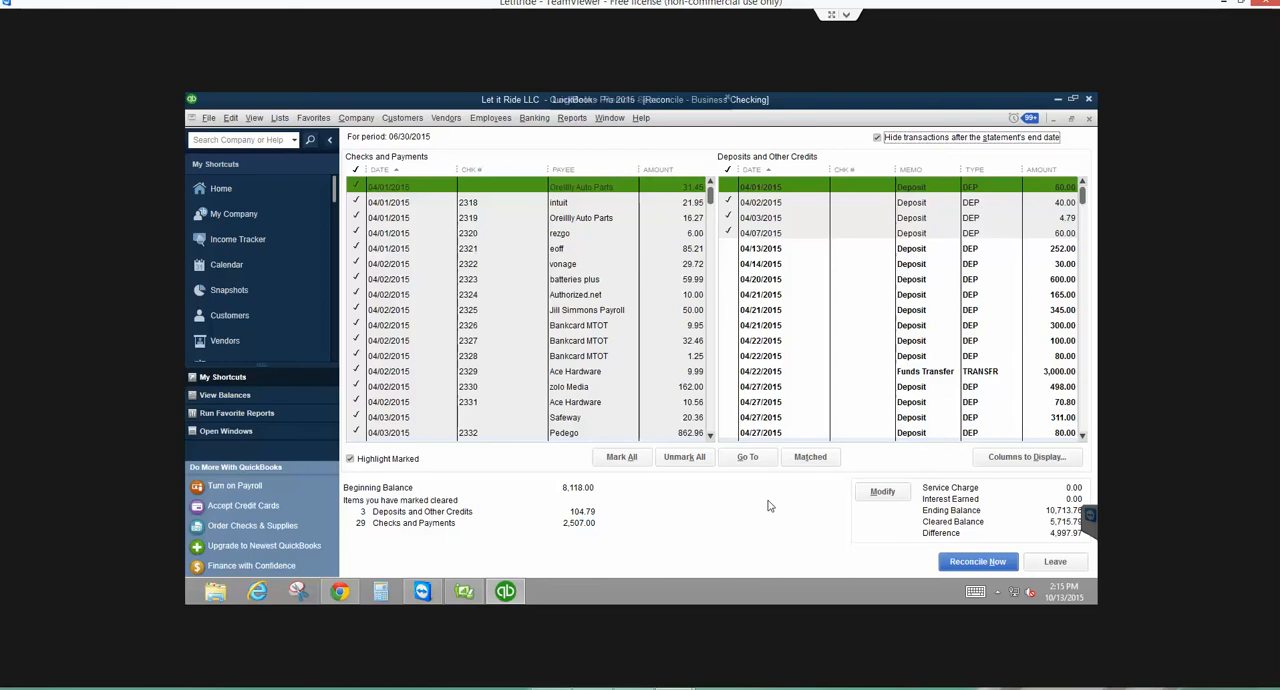
pyautogui.click(494, 170)
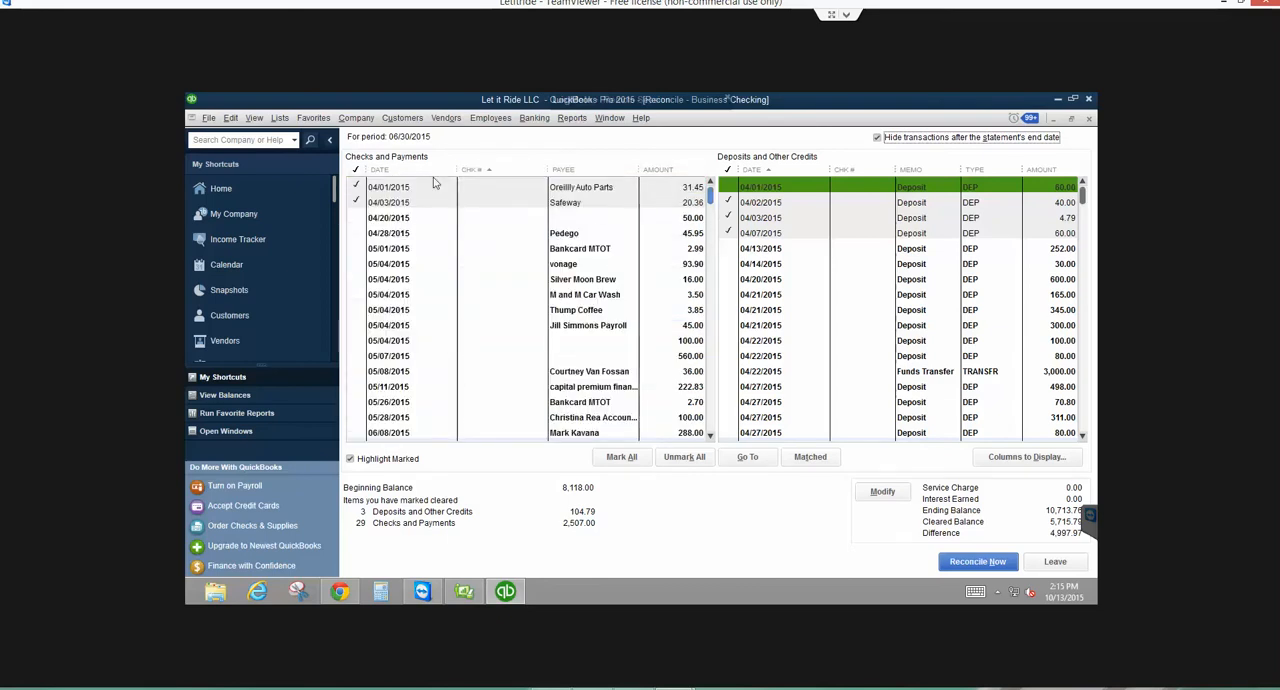
pyautogui.click(620, 457)
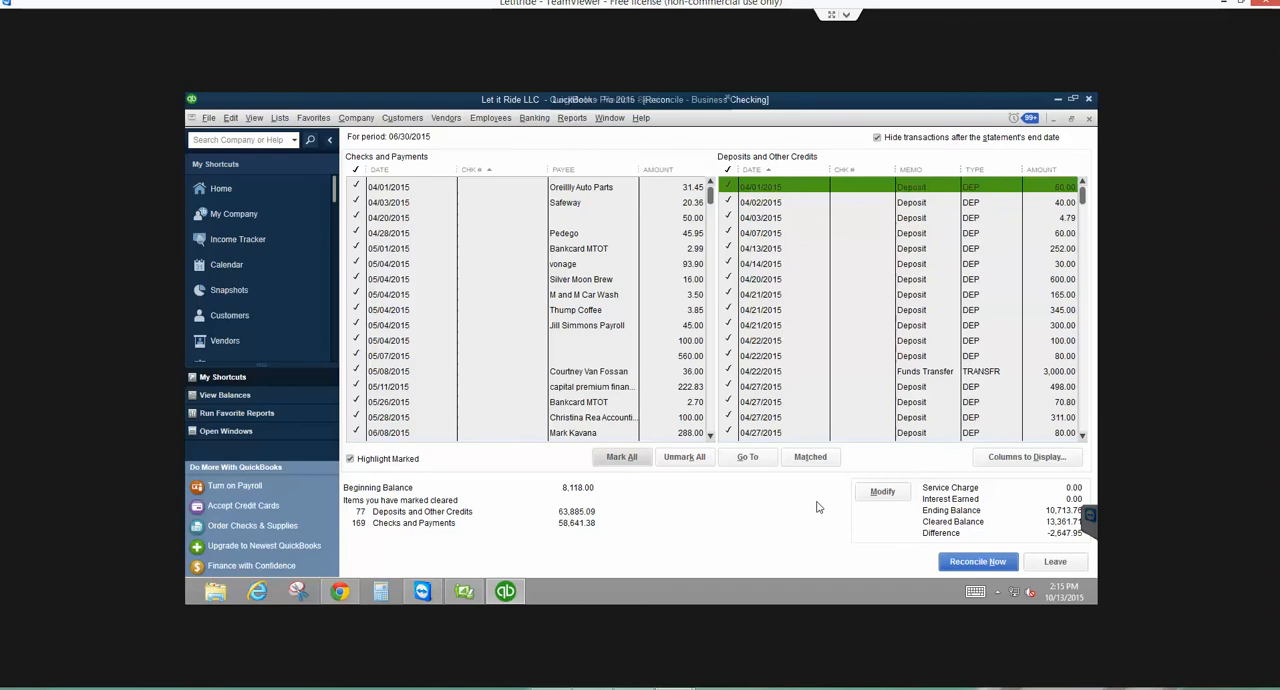
# - Try unmarking the last payments in the list, check numbers 2457 to 2459, and mark them all again
pyautogui.click(711, 420)
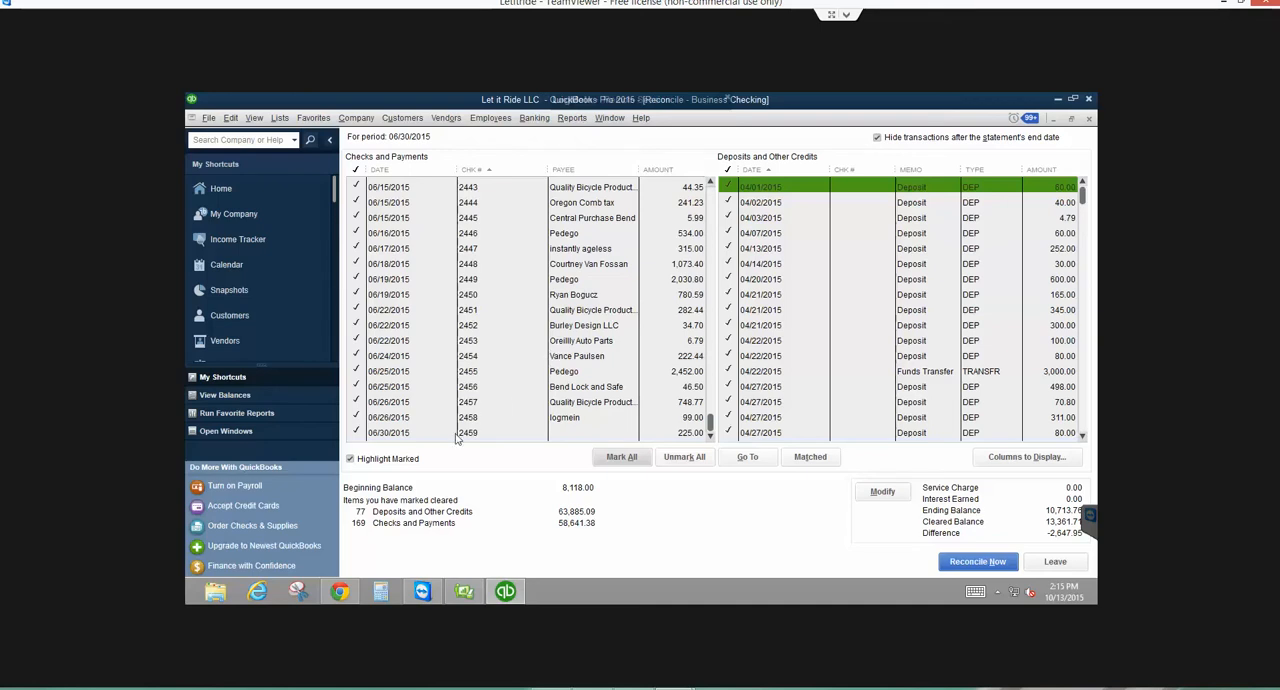
pyautogui.click(407, 432)
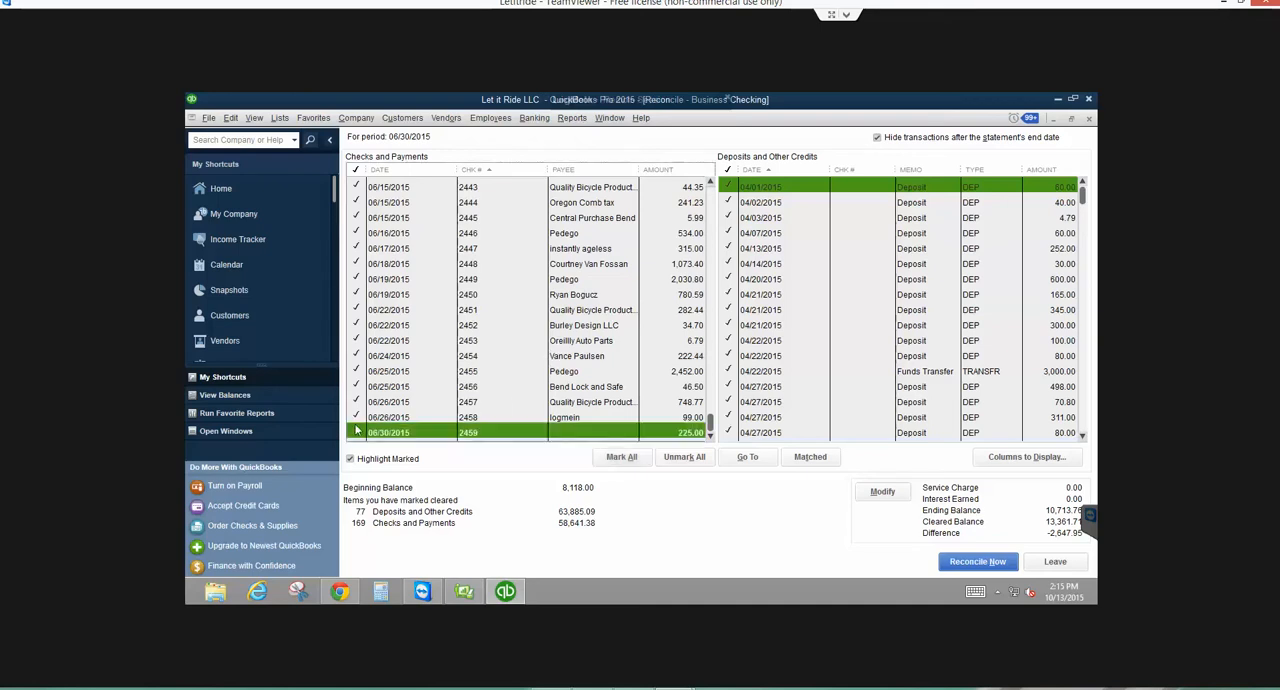
pyautogui.click(356, 418)
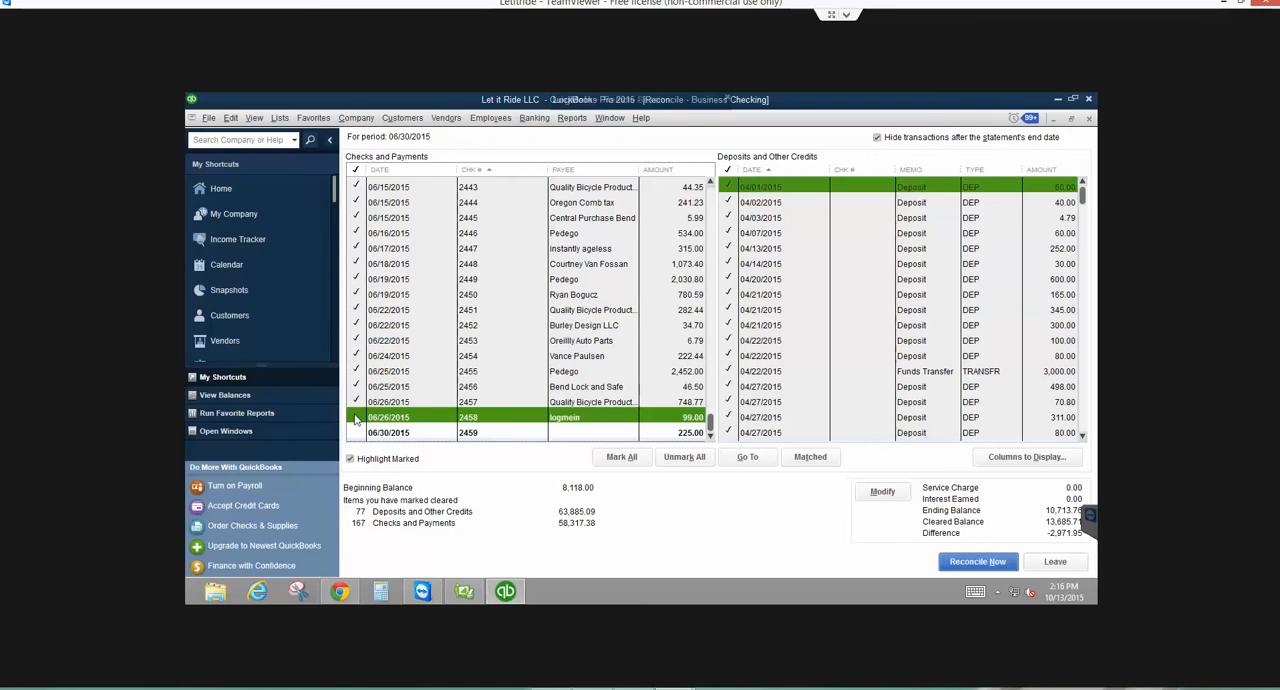
pyautogui.click(356, 418)
pyautogui.click(360, 438)
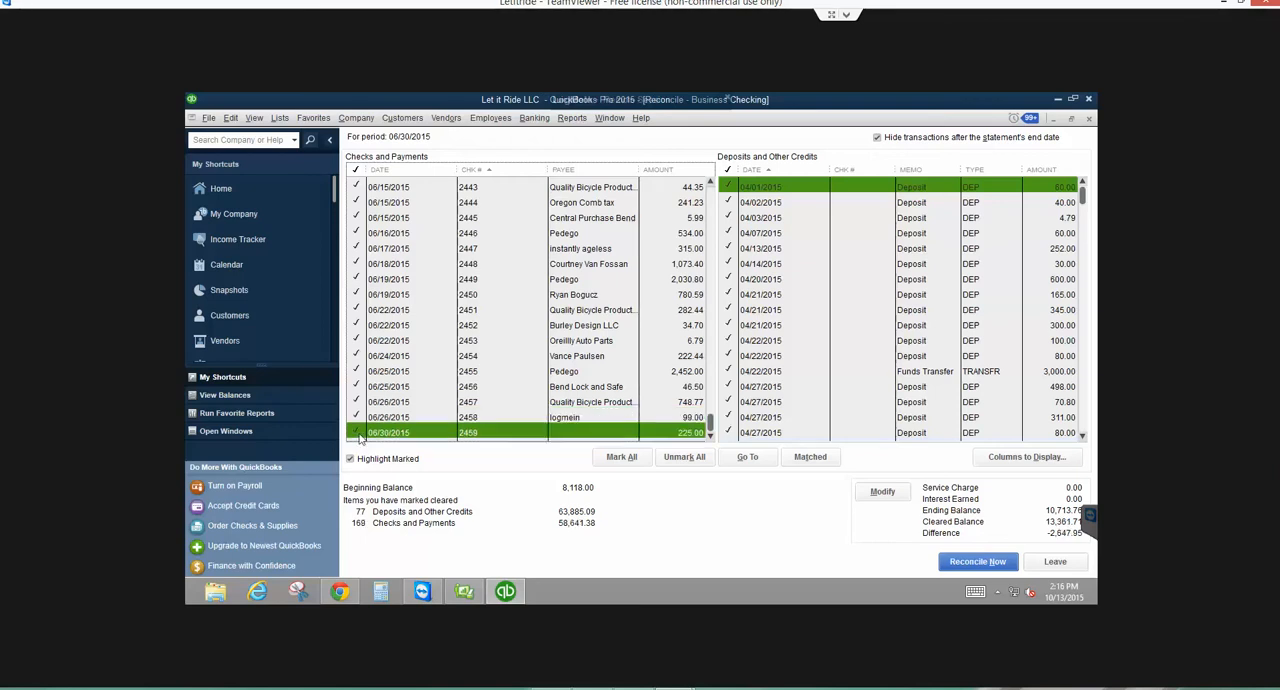
pyautogui.click(356, 418)
pyautogui.click(357, 403)
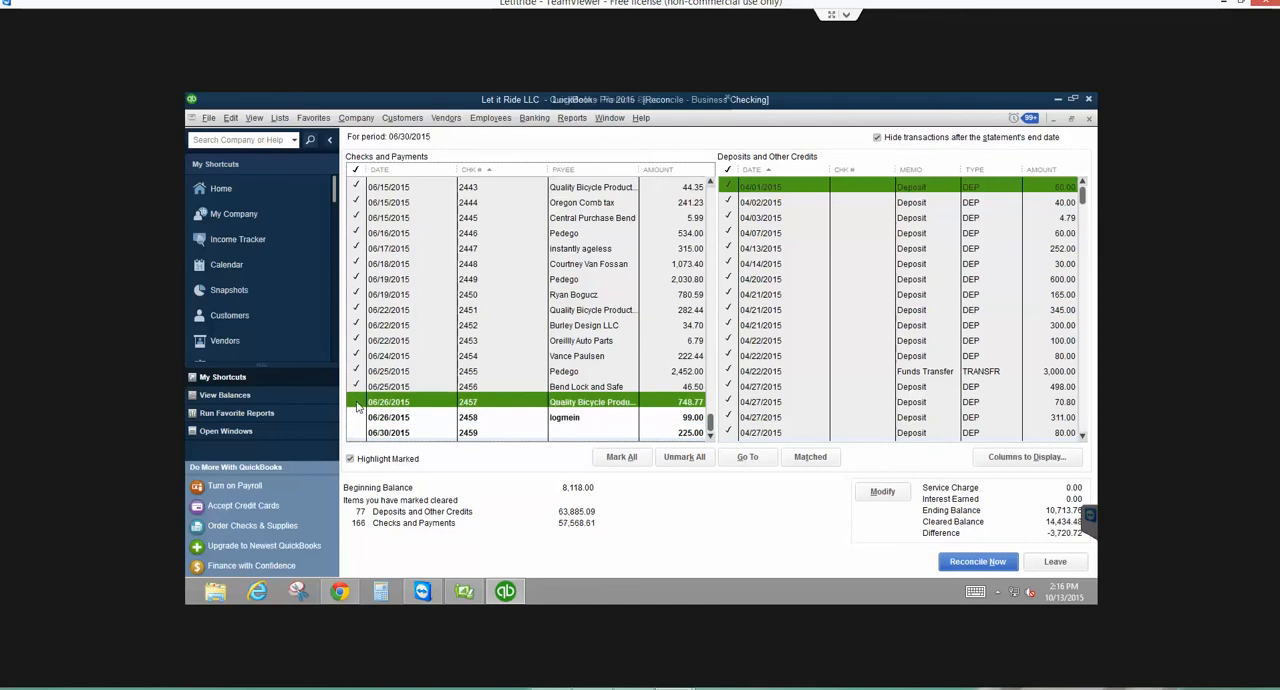
pyautogui.click(357, 403)
pyautogui.click(357, 418)
pyautogui.click(359, 433)
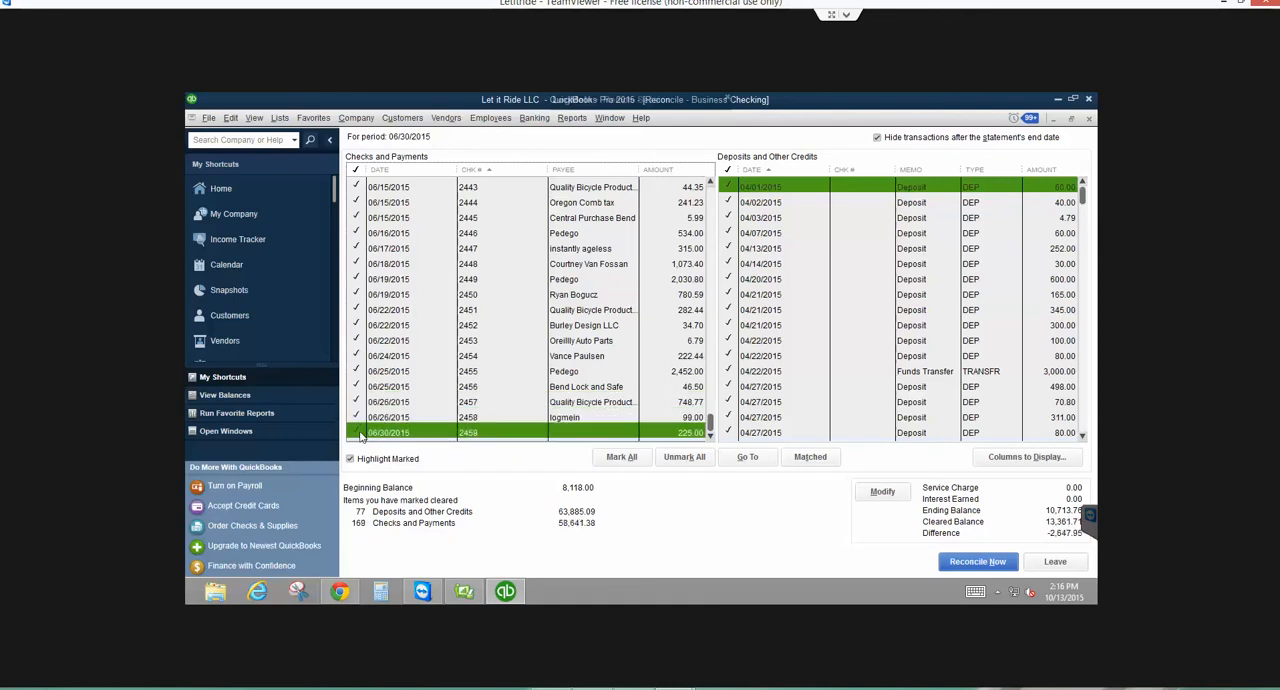
pyautogui.click(359, 433)
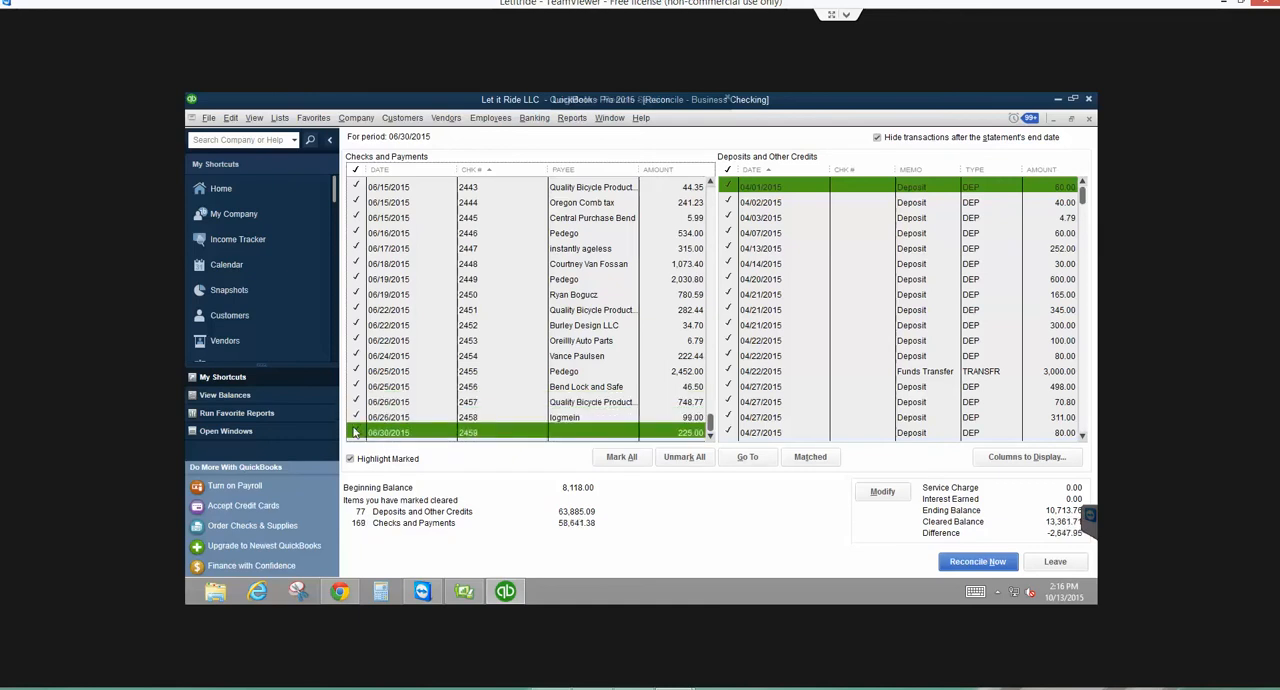
pyautogui.click(354, 372)
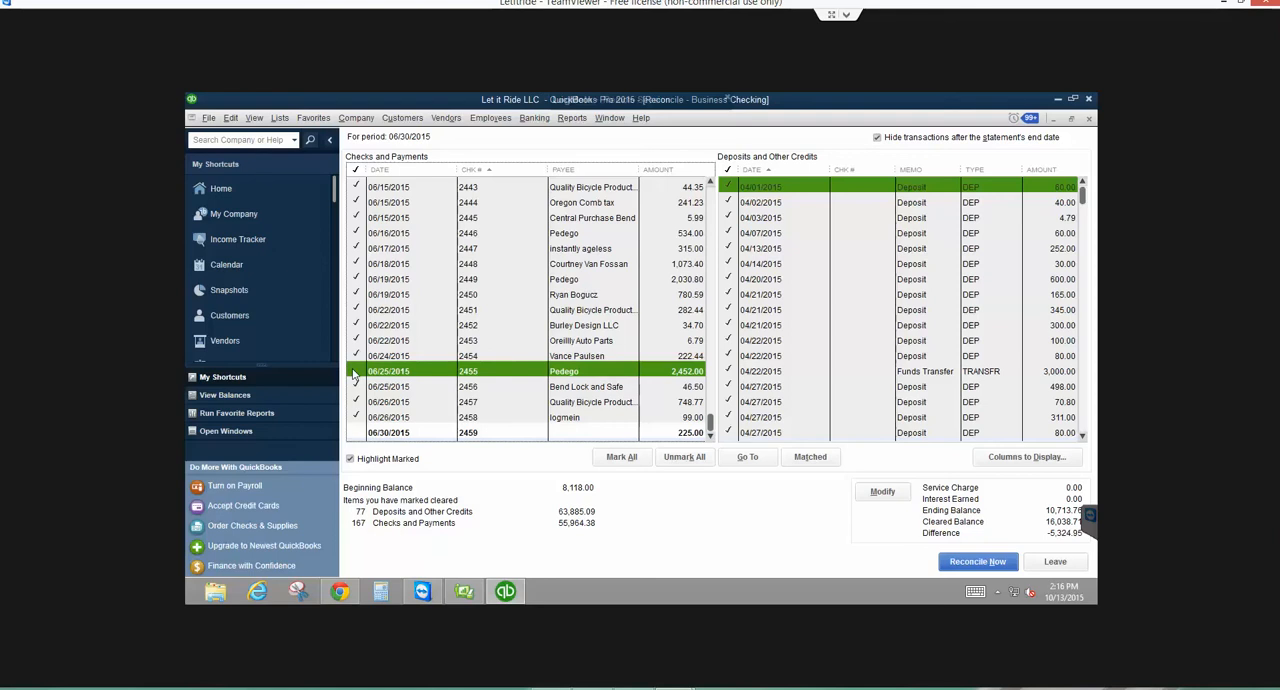
pyautogui.click(359, 433)
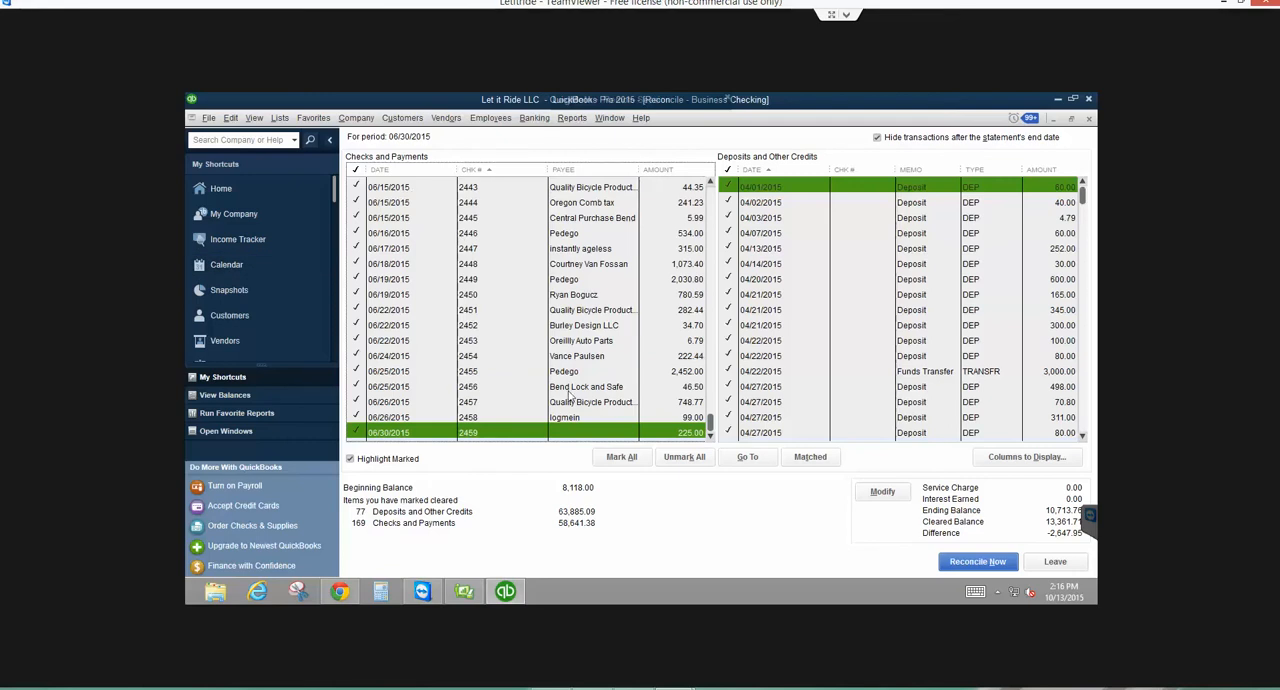
# - Review the reconciliation's statement date and ending balance, and return to the transaction list, accepting the warning
pyautogui.click(882, 491)
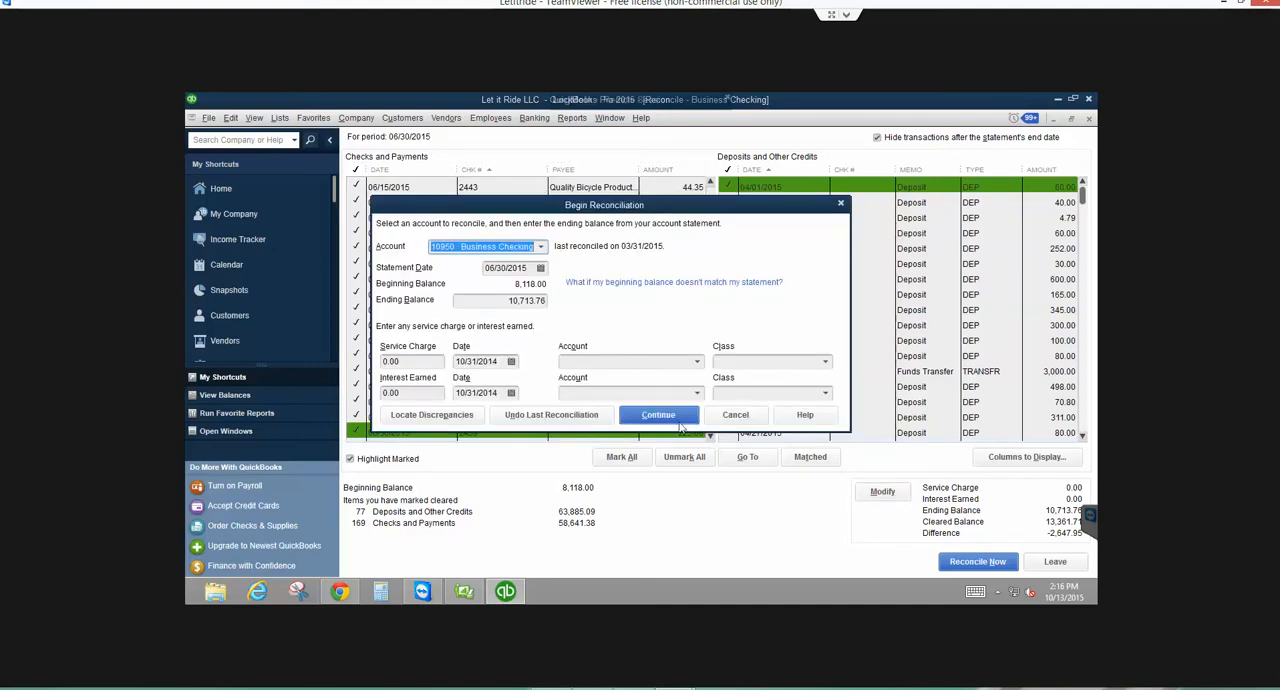
pyautogui.click(661, 420)
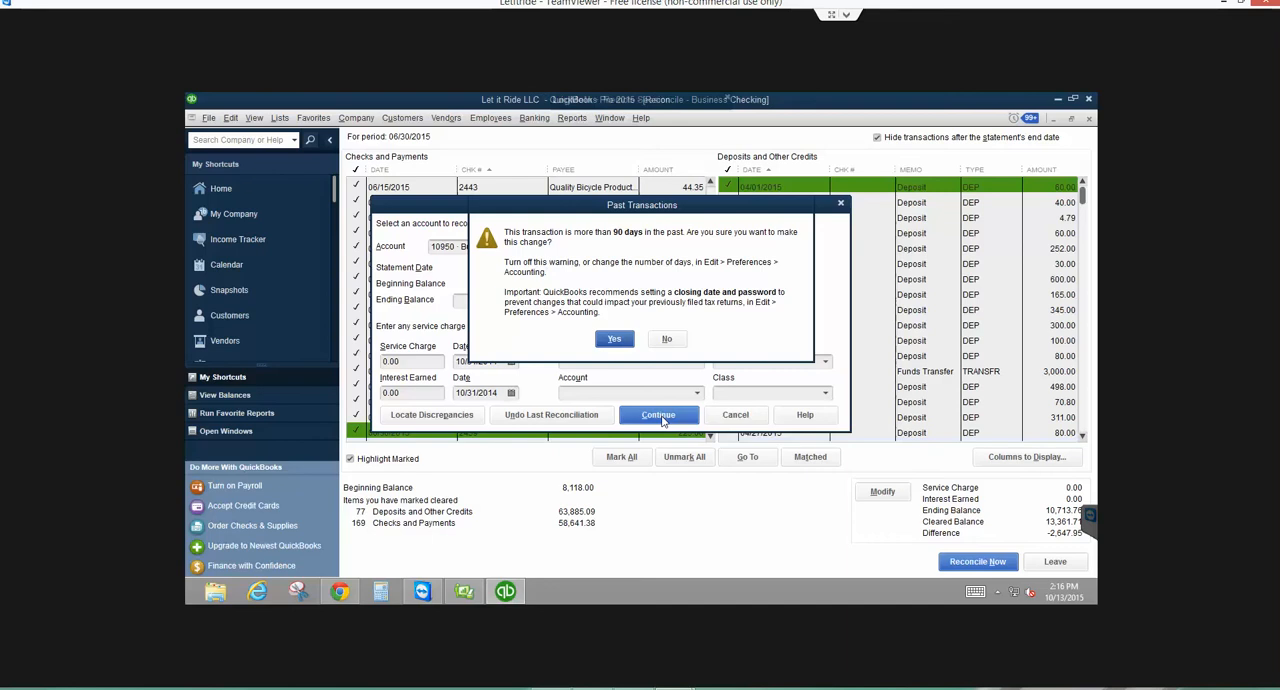
pyautogui.click(611, 338)
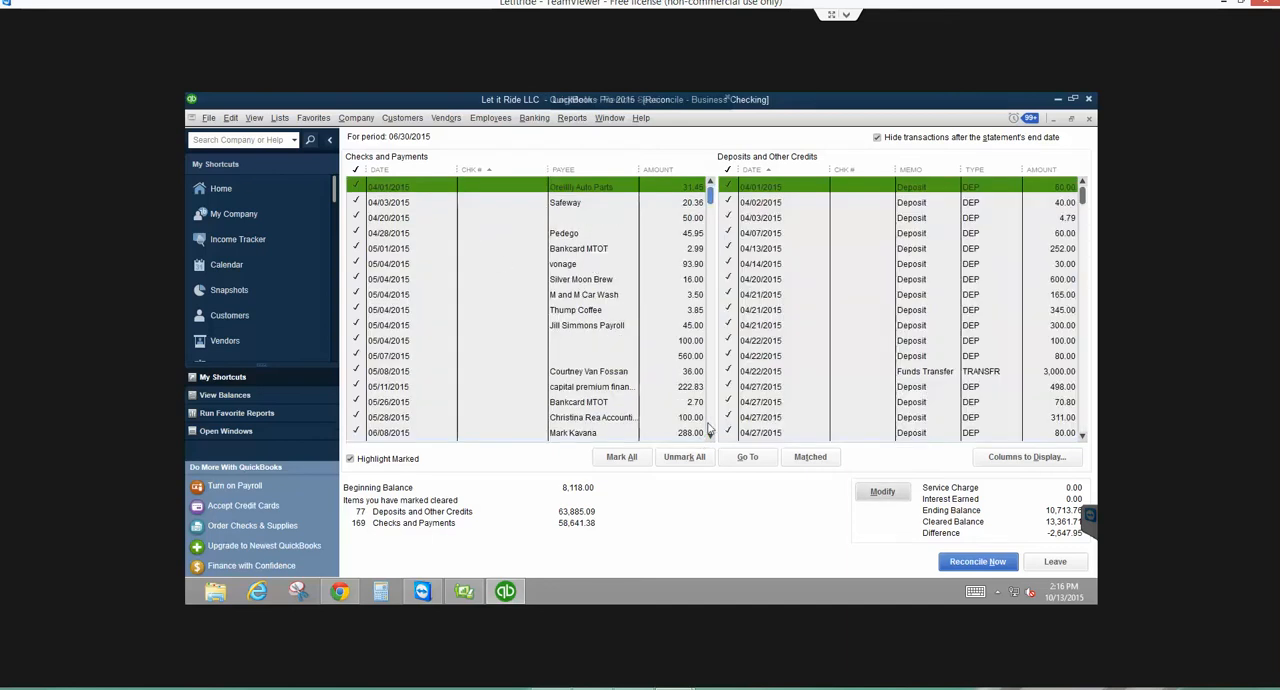
# - Examine the marked checks and payments in check-number order to look for the cause of the difference
pyautogui.click(708, 430)
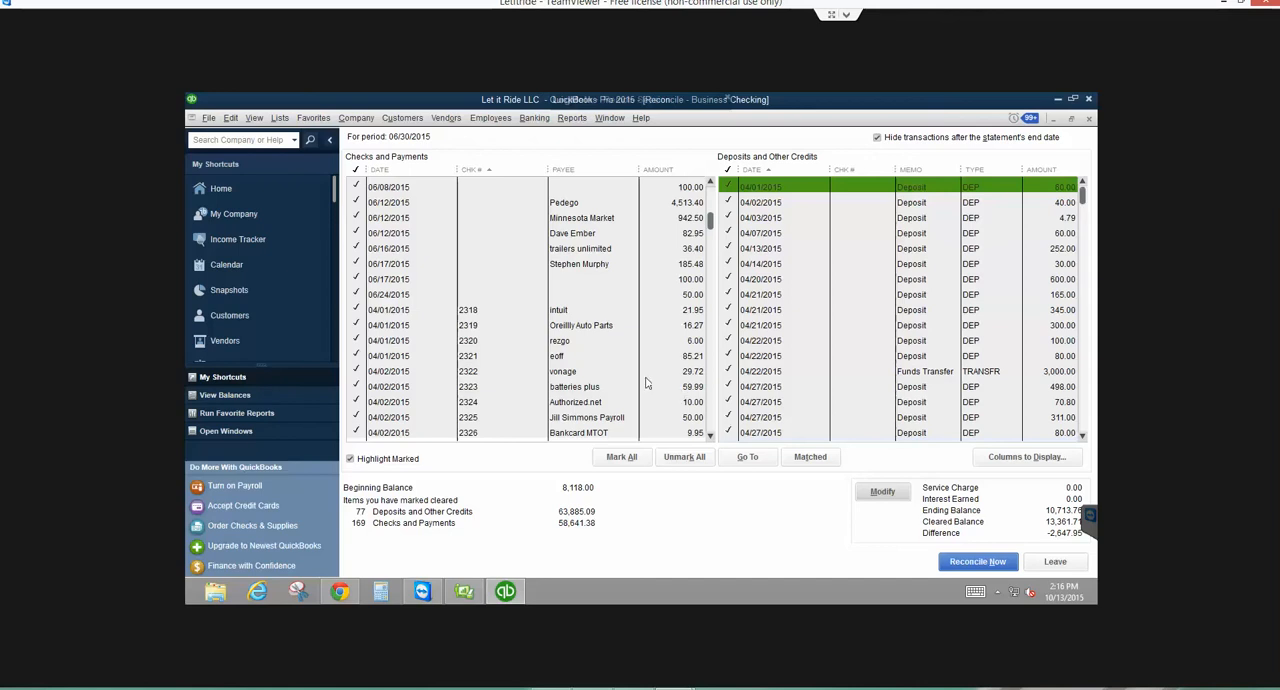
pyautogui.scroll(-20, 709, 436)
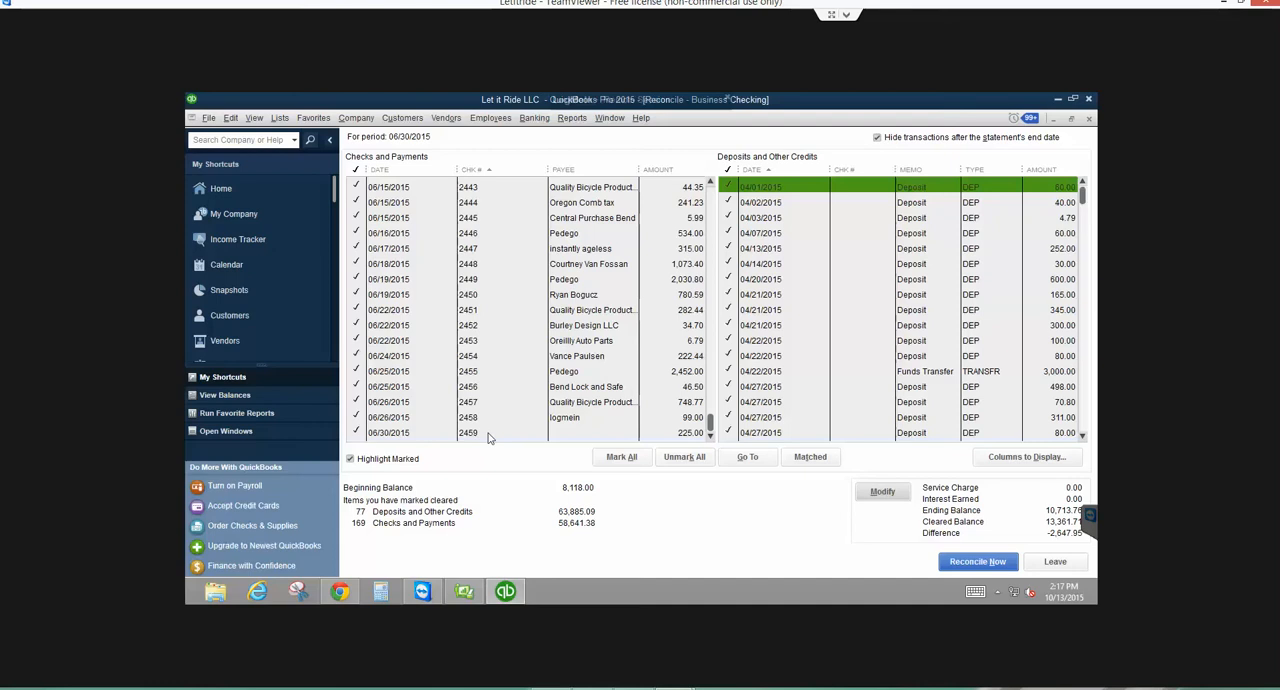
pyautogui.scroll(3, 489, 437)
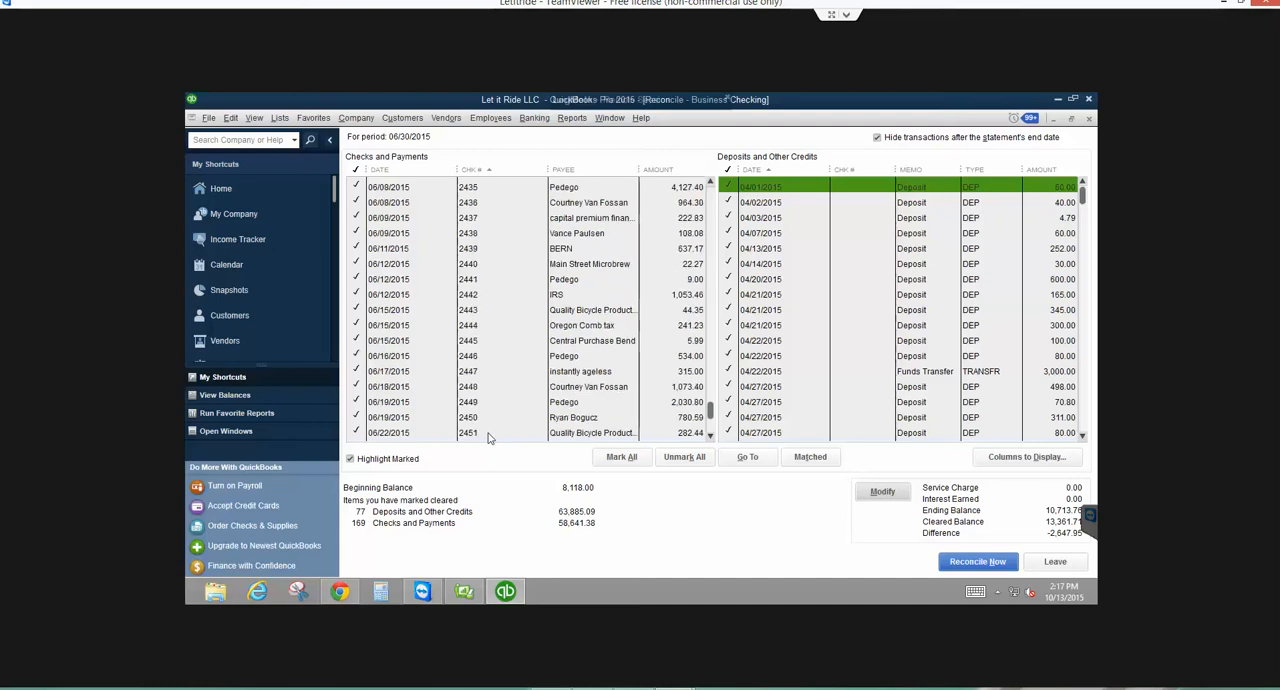
pyautogui.scroll(1, 489, 437)
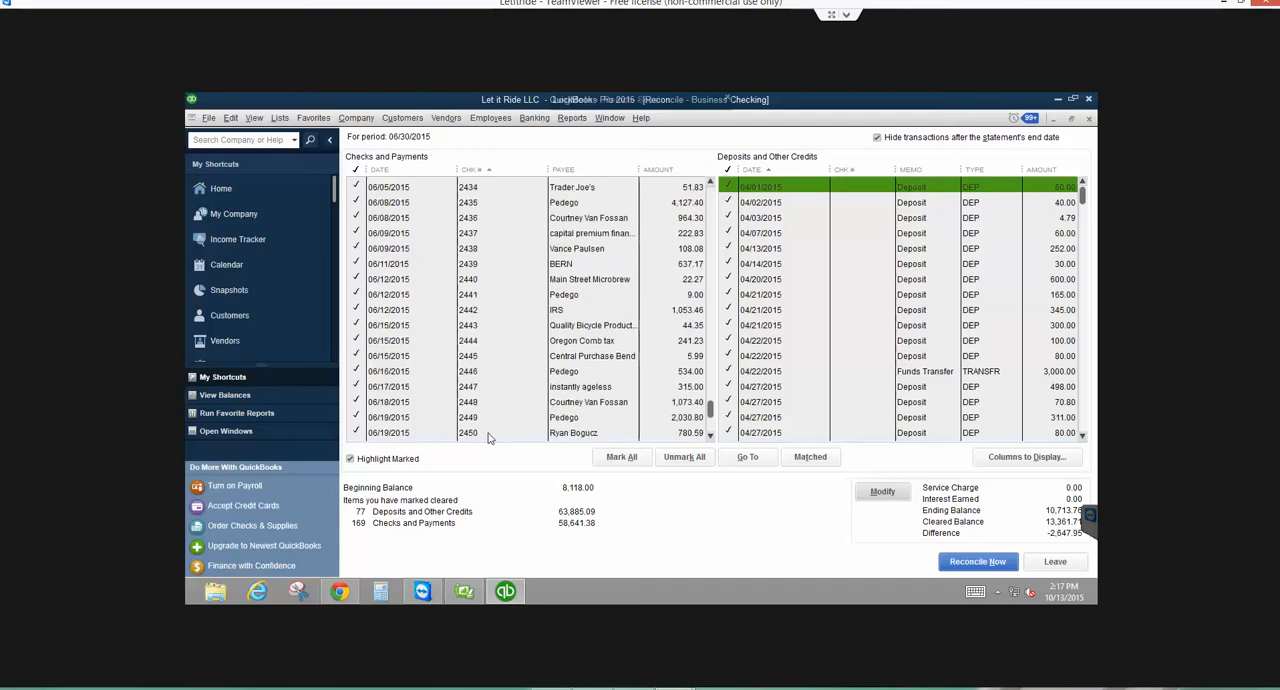
pyautogui.scroll(2, 489, 437)
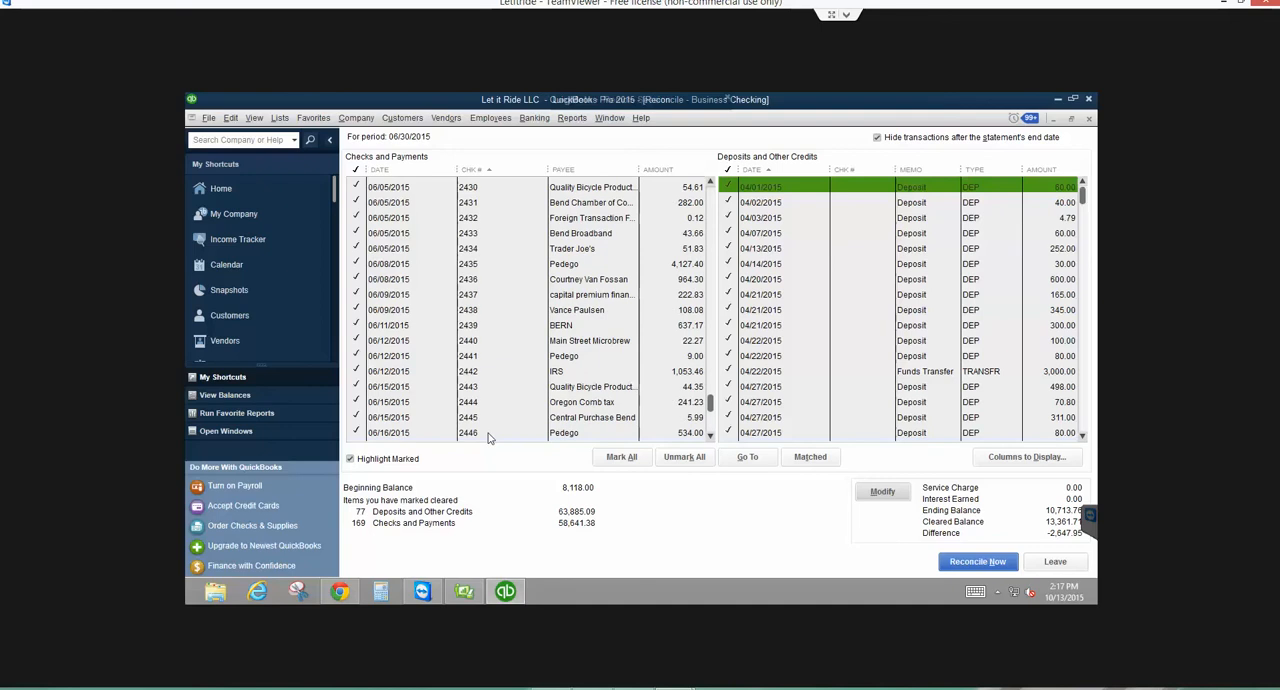
pyautogui.scroll(5, 489, 437)
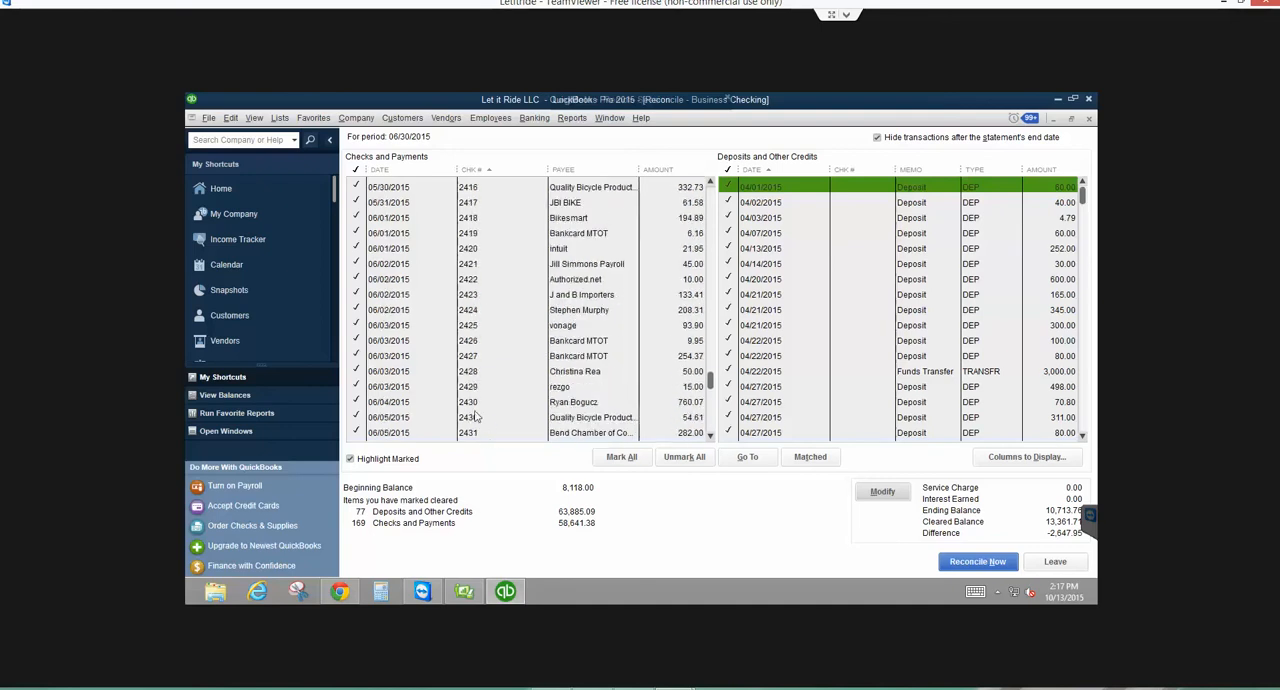
pyautogui.scroll(-4, 476, 416)
pyautogui.scroll(-5, 476, 417)
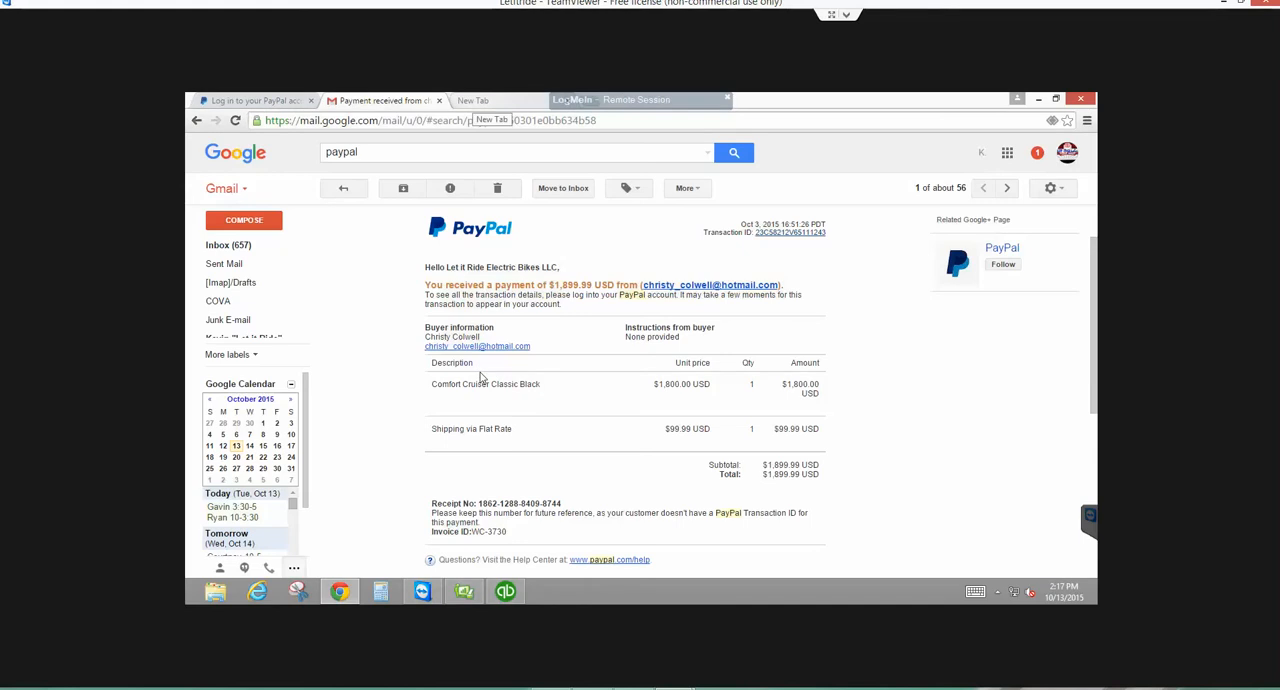
# - Switch to Chrome, open onpointcu.com in a new tab, and enter the user ID in the online banking login
pyautogui.click(474, 101)
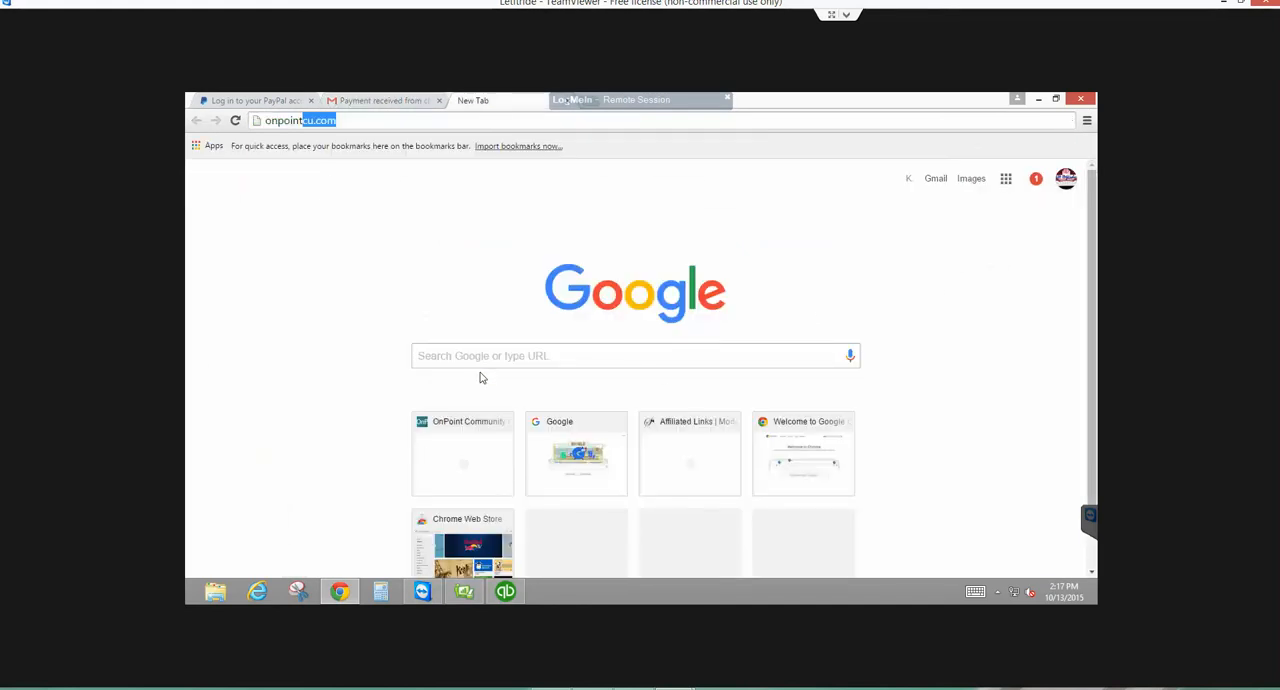
pyautogui.press('Return')
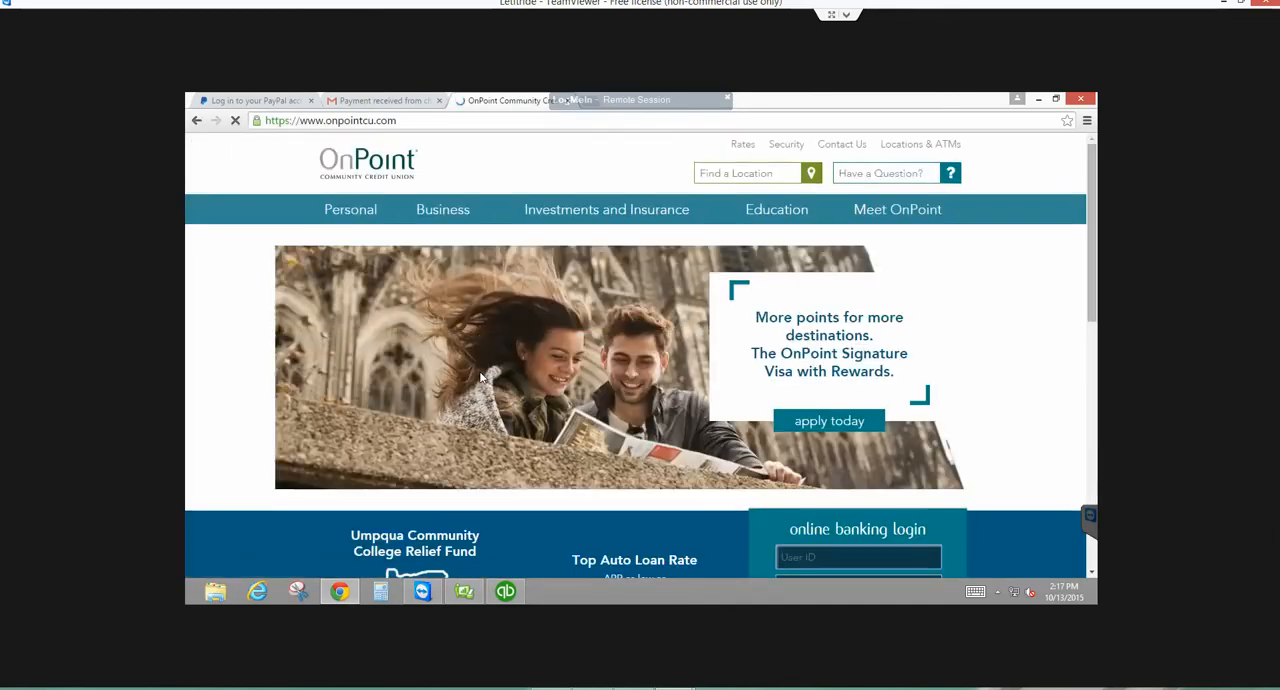
pyautogui.scroll(-1, 481, 377)
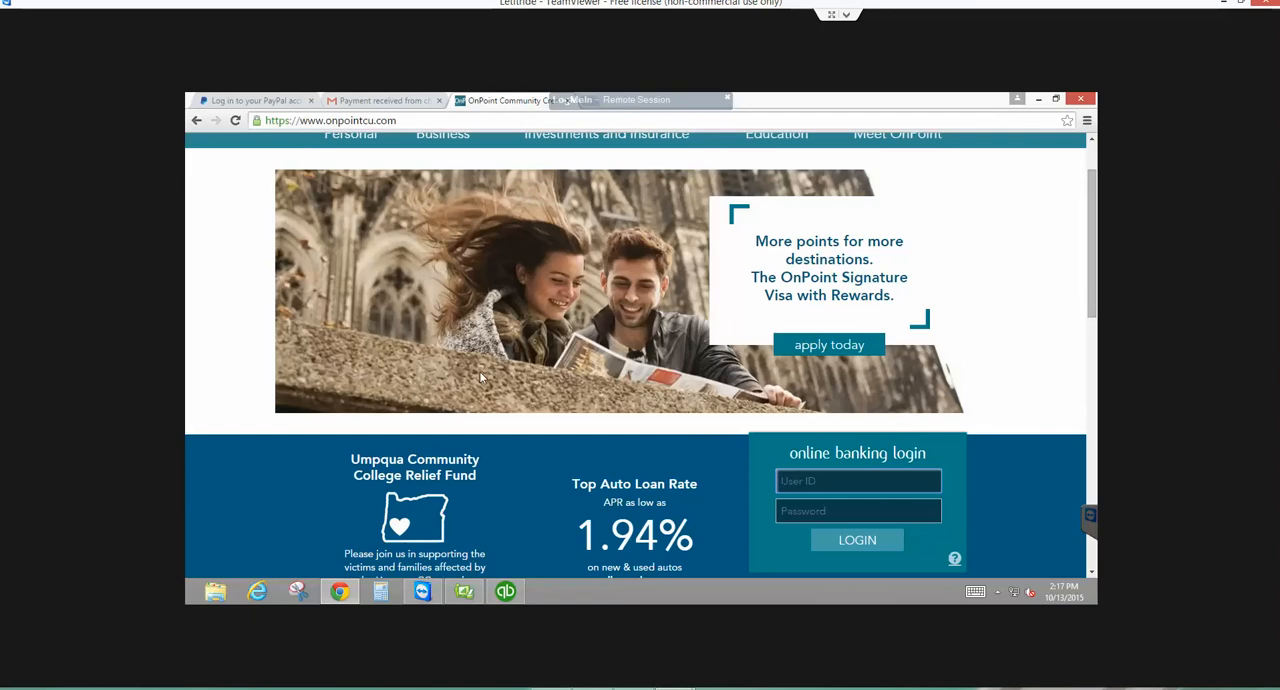
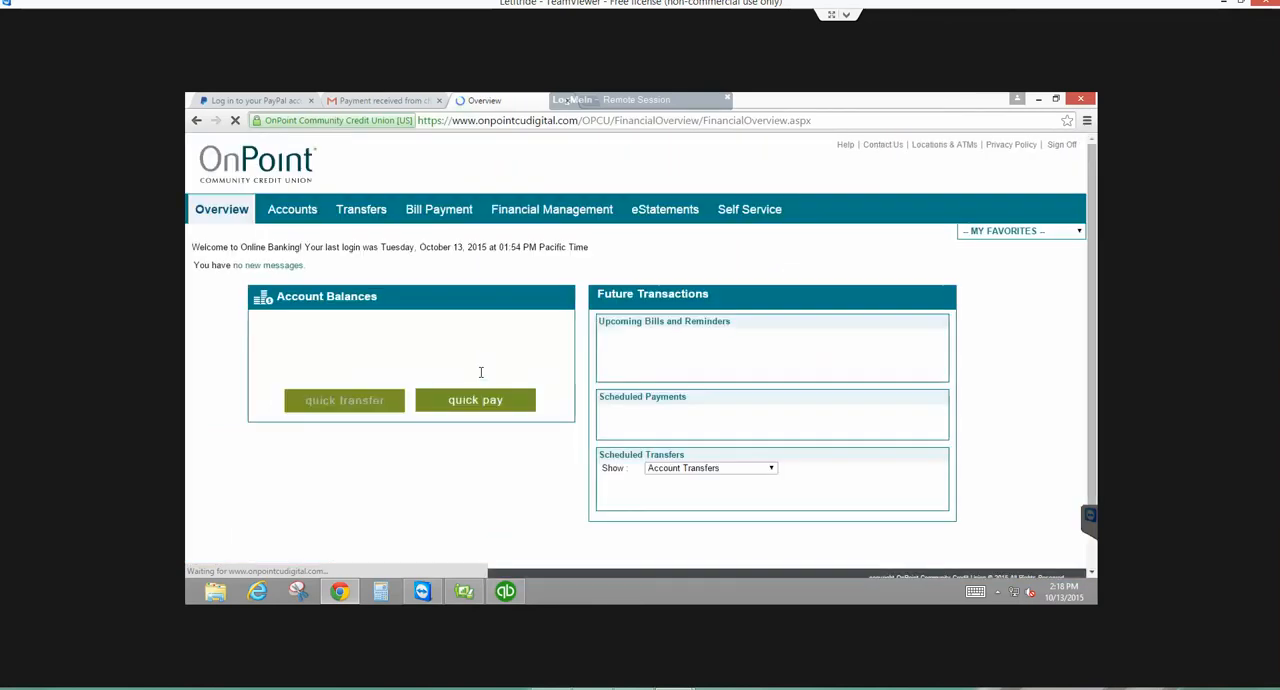
# - Open the Main Biz Checking activity and limit it to the date range 6/1/2015 to 6/30/2015
pyautogui.click(480, 375)
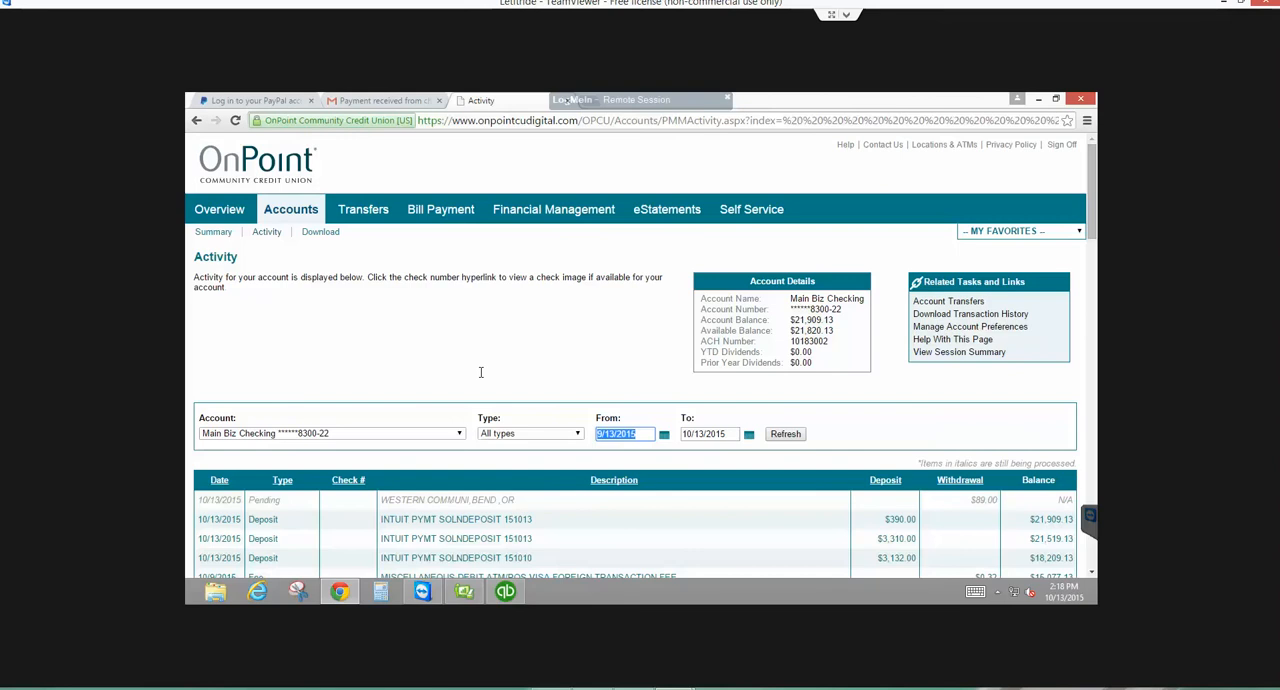
pyautogui.write('6/1')
pyautogui.press('Tab')
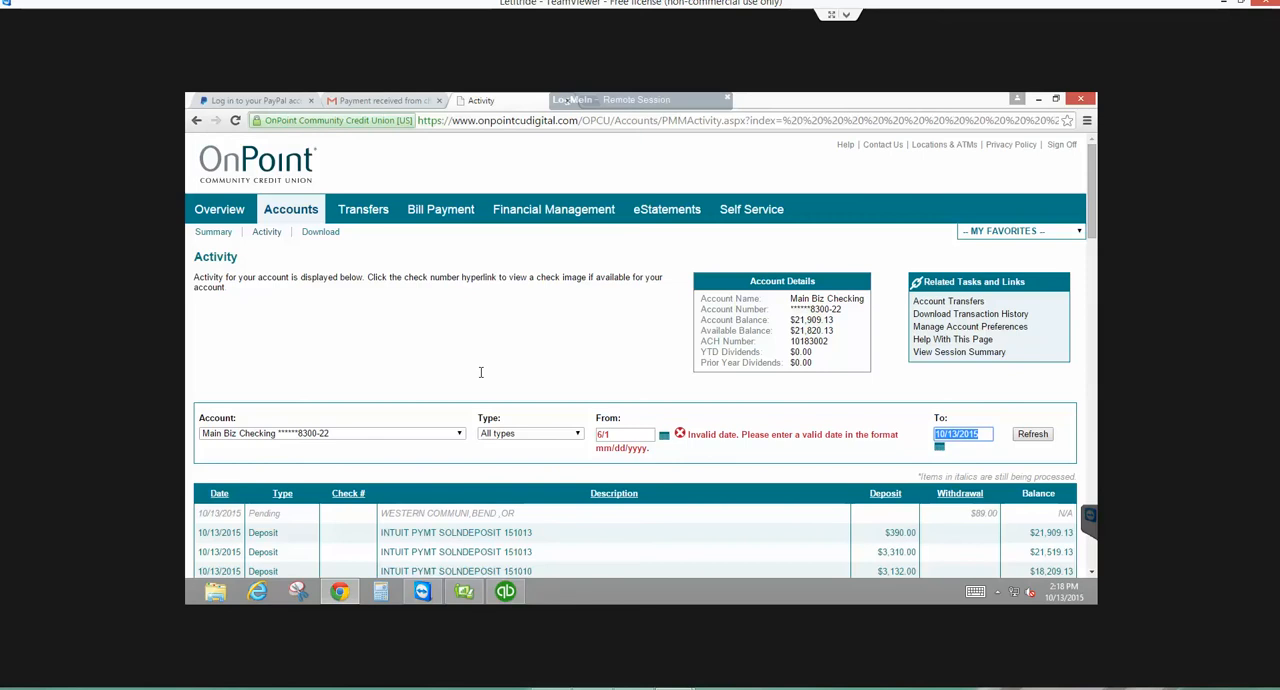
pyautogui.write('6/30/2015')
pyautogui.hotkey('shift', 'Tab')
pyautogui.press('Right')
pyautogui.write('/2')
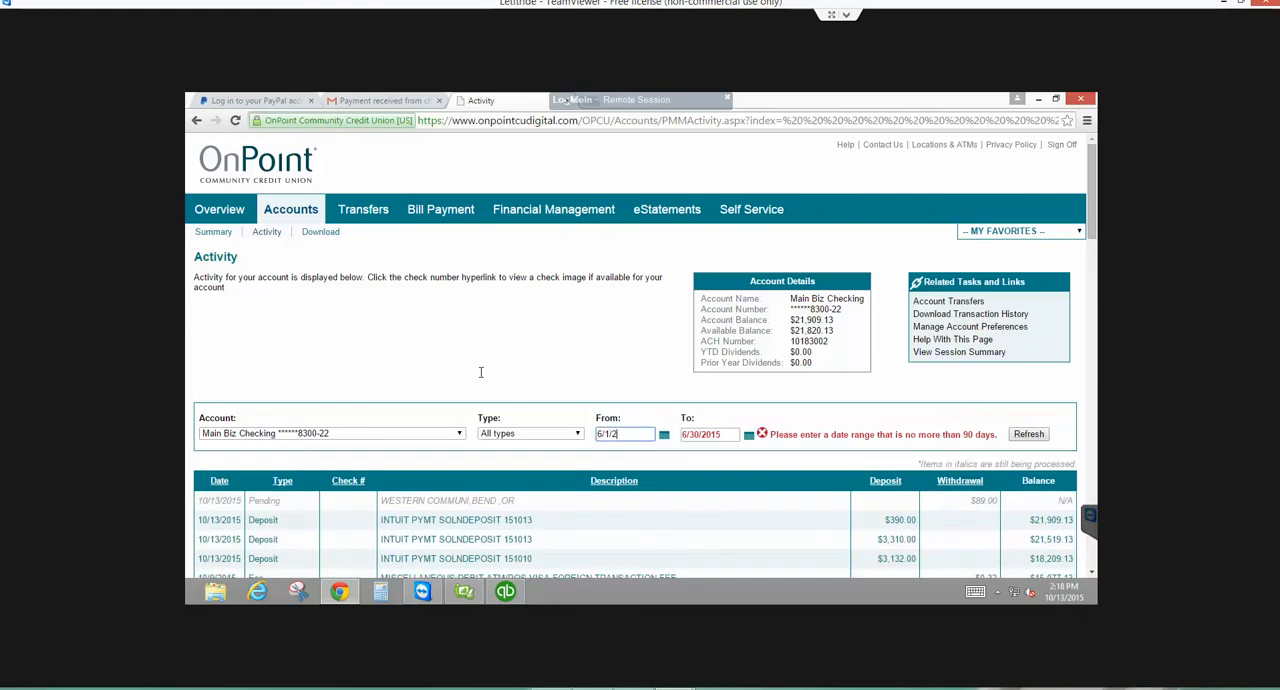
pyautogui.write('015')
pyautogui.press('Return')
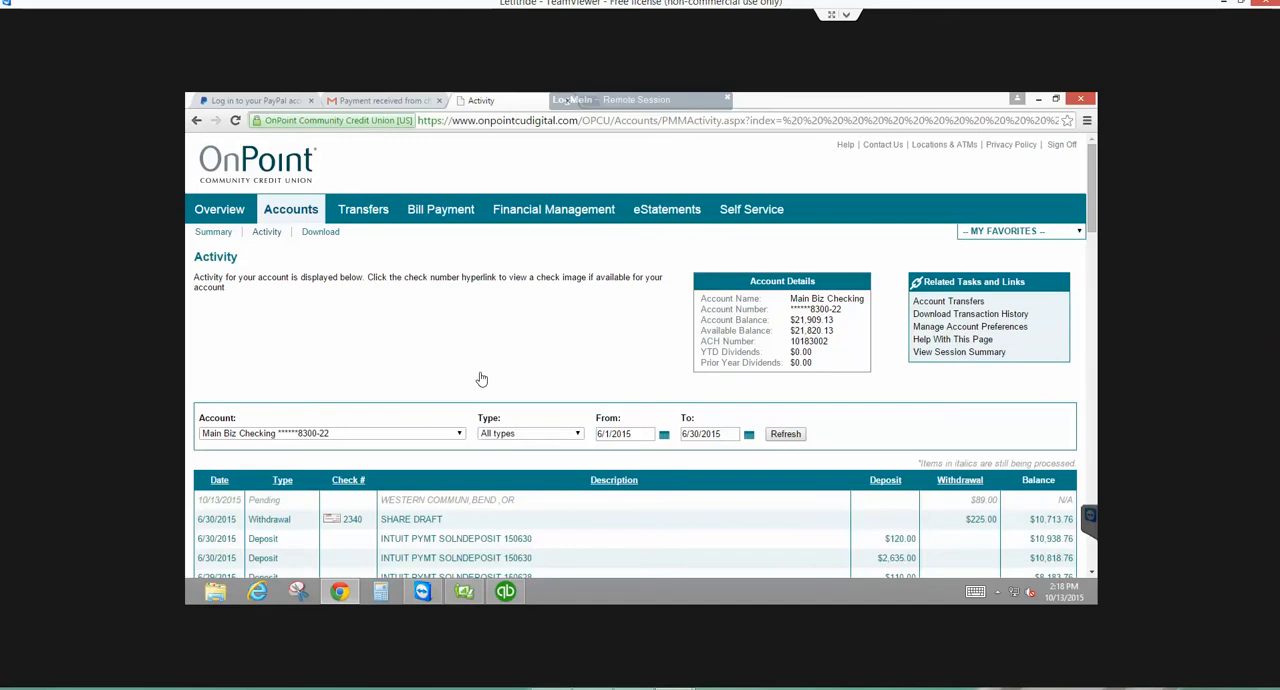
# - Filter the June account activity to the Withdrawal type and refresh the list
pyautogui.scroll(-1, 481, 378)
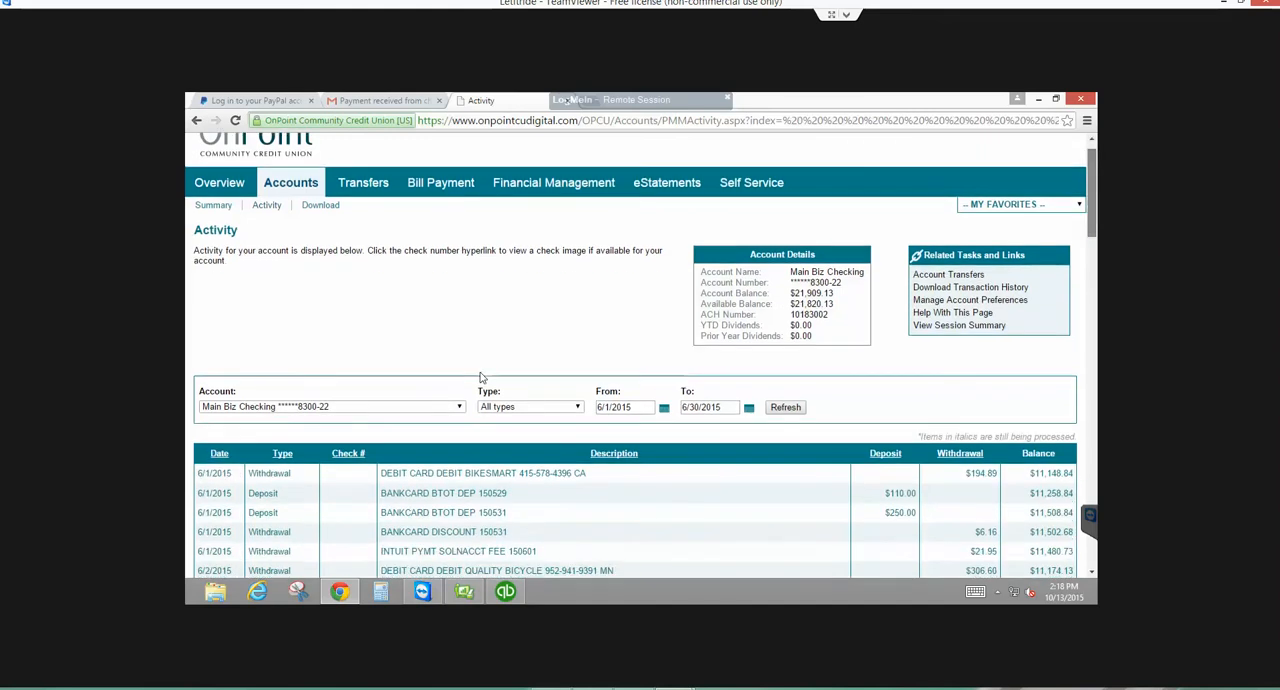
pyautogui.scroll(-1, 481, 378)
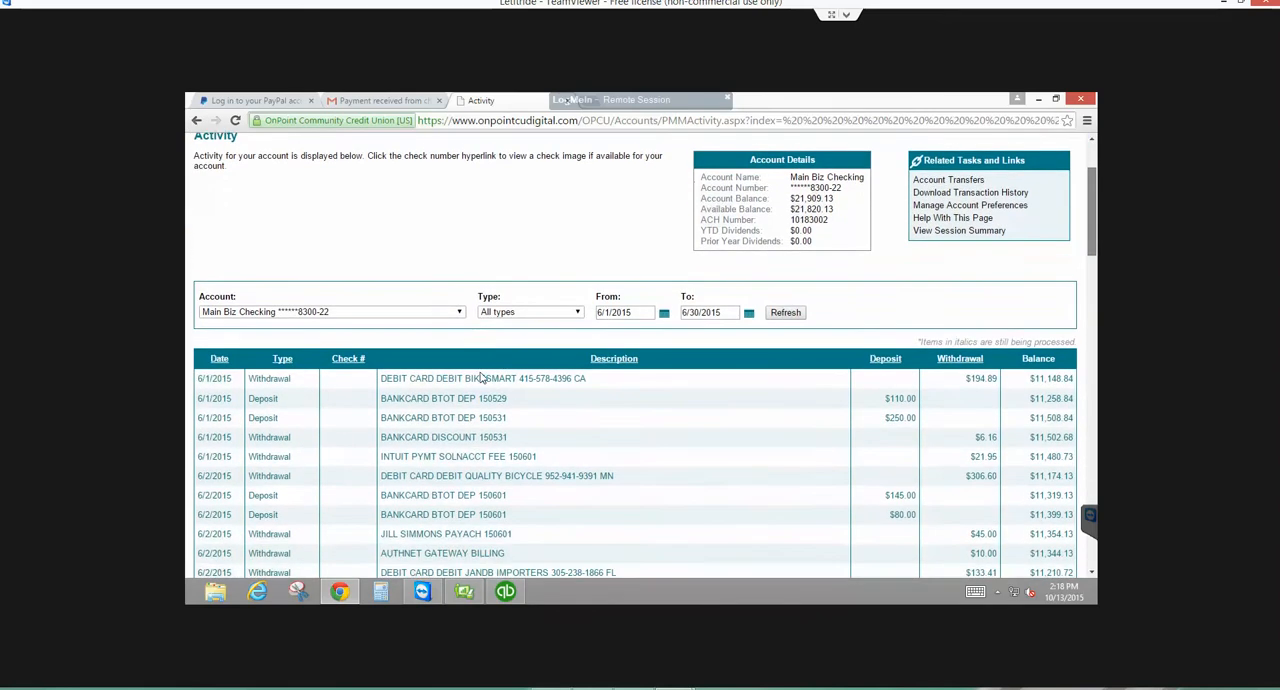
pyautogui.scroll(-1, 481, 378)
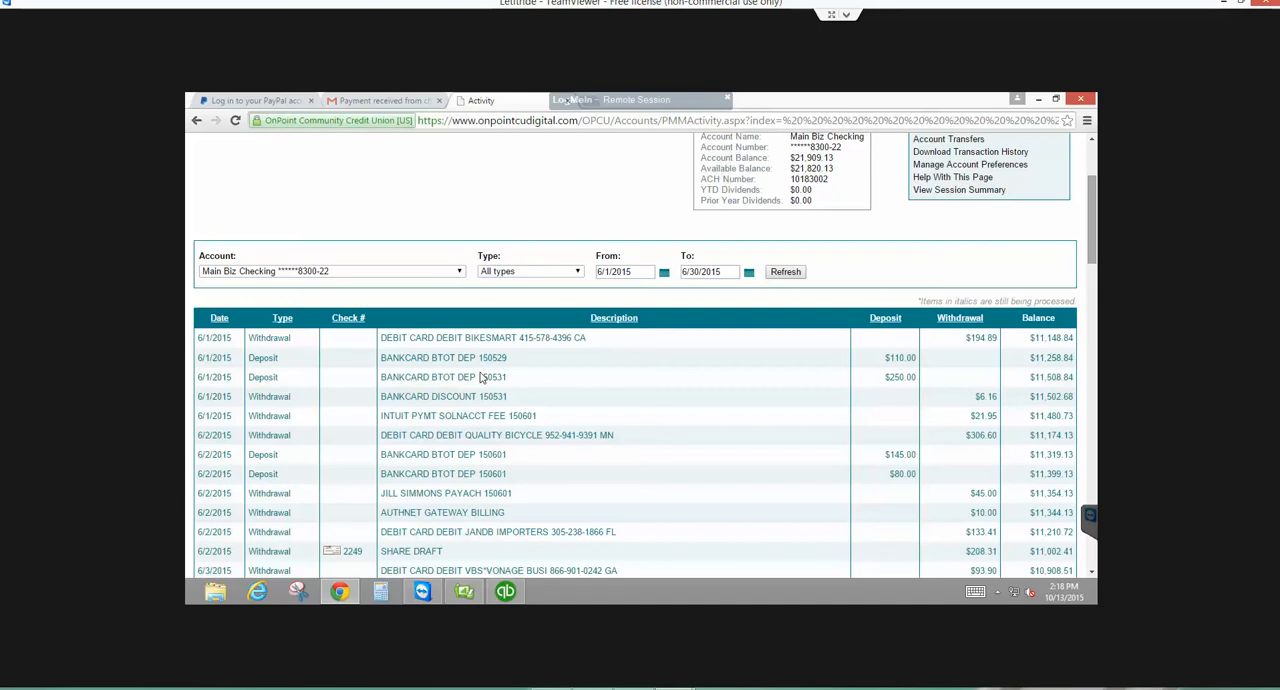
pyautogui.scroll(2, 590, 300)
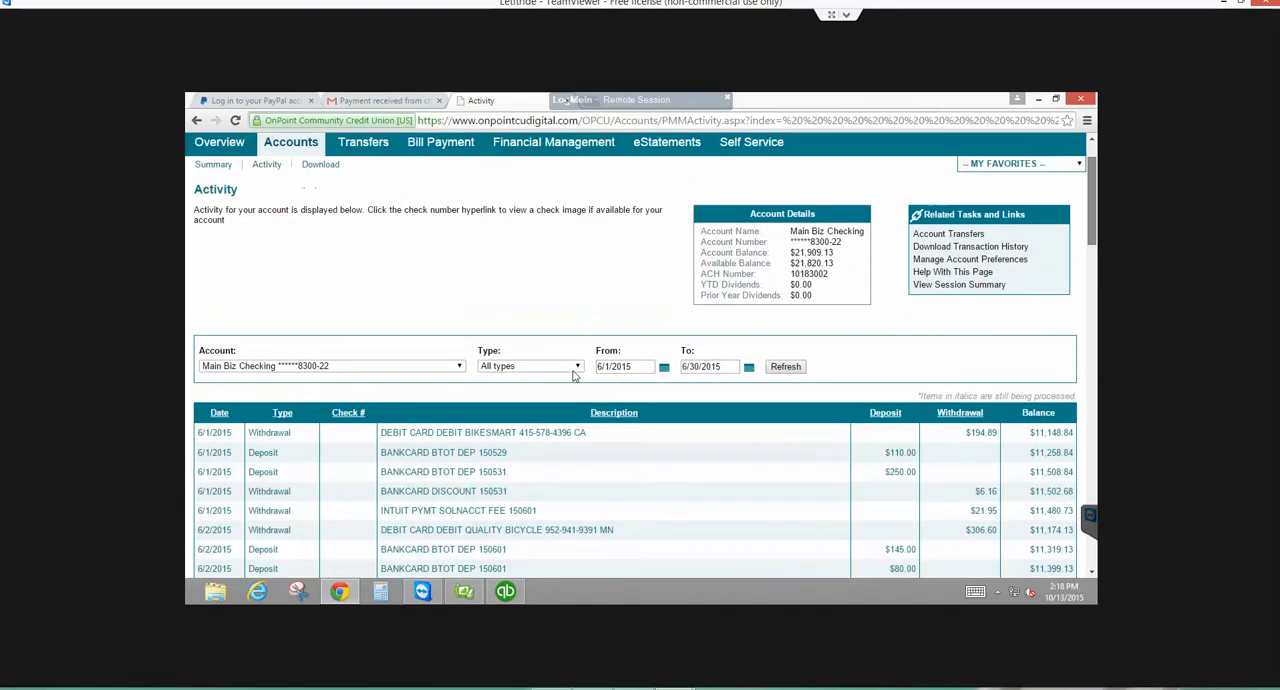
pyautogui.scroll(-1, 573, 371)
pyautogui.click(574, 271)
pyautogui.scroll(1, 571, 277)
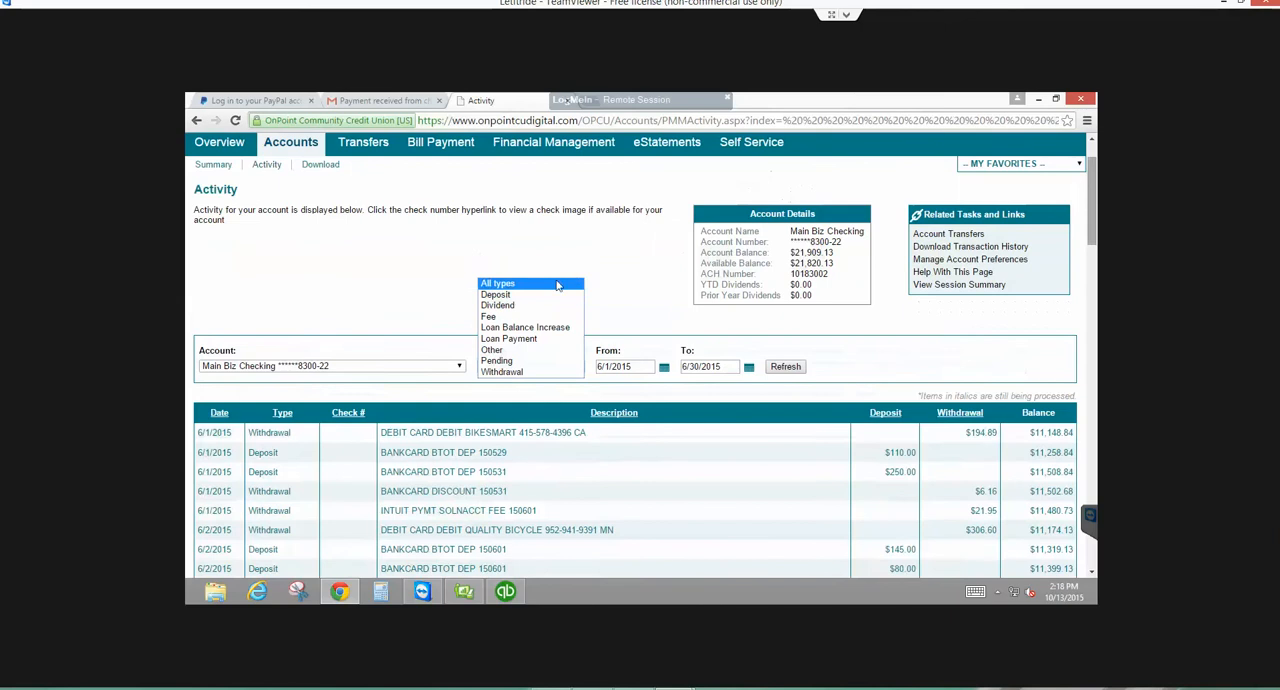
pyautogui.click(511, 372)
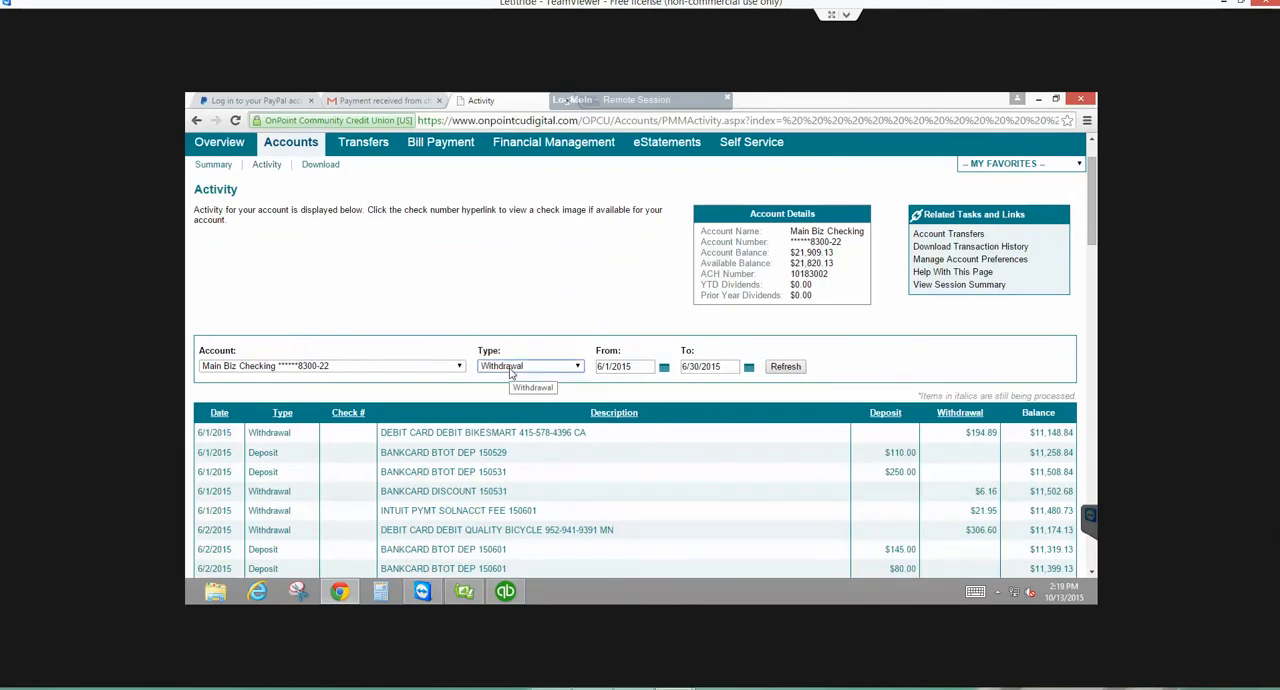
pyautogui.click(784, 367)
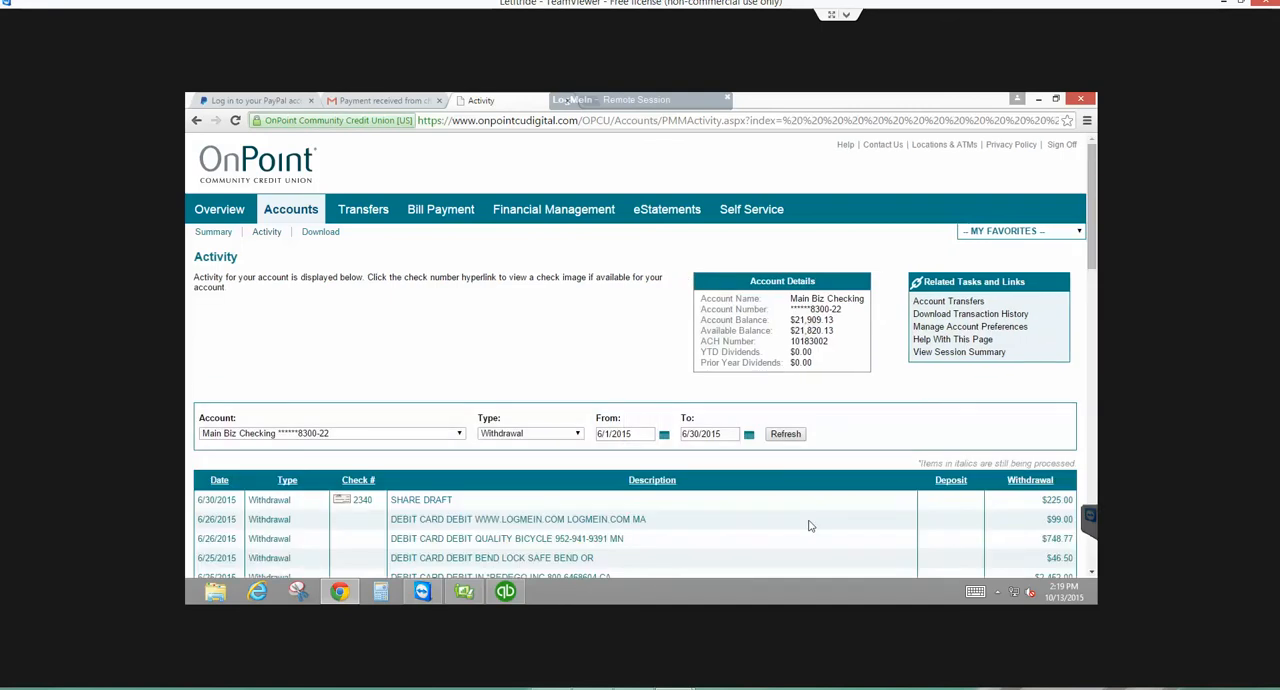
# - Review the withdrawals listing check 2340, switch to QuickBooks, and look through Checks and Payments for that check number
pyautogui.scroll(-2, 810, 526)
pyautogui.scroll(-2, 810, 526)
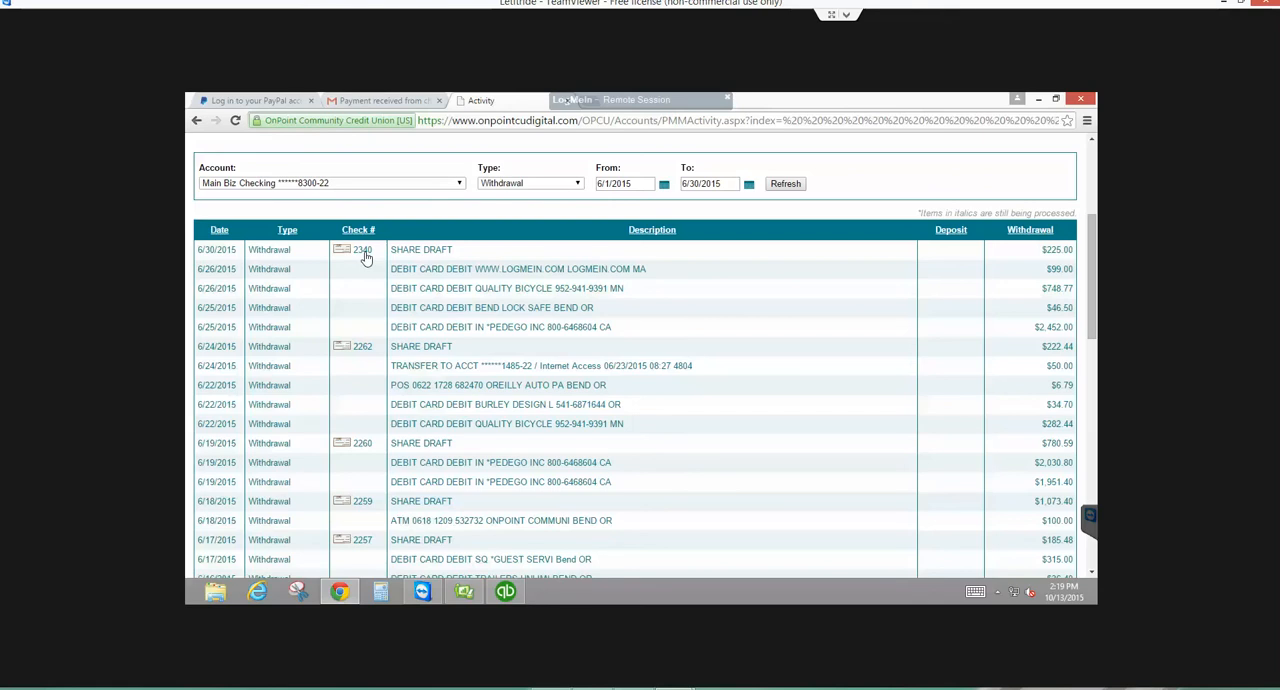
pyautogui.click(506, 591)
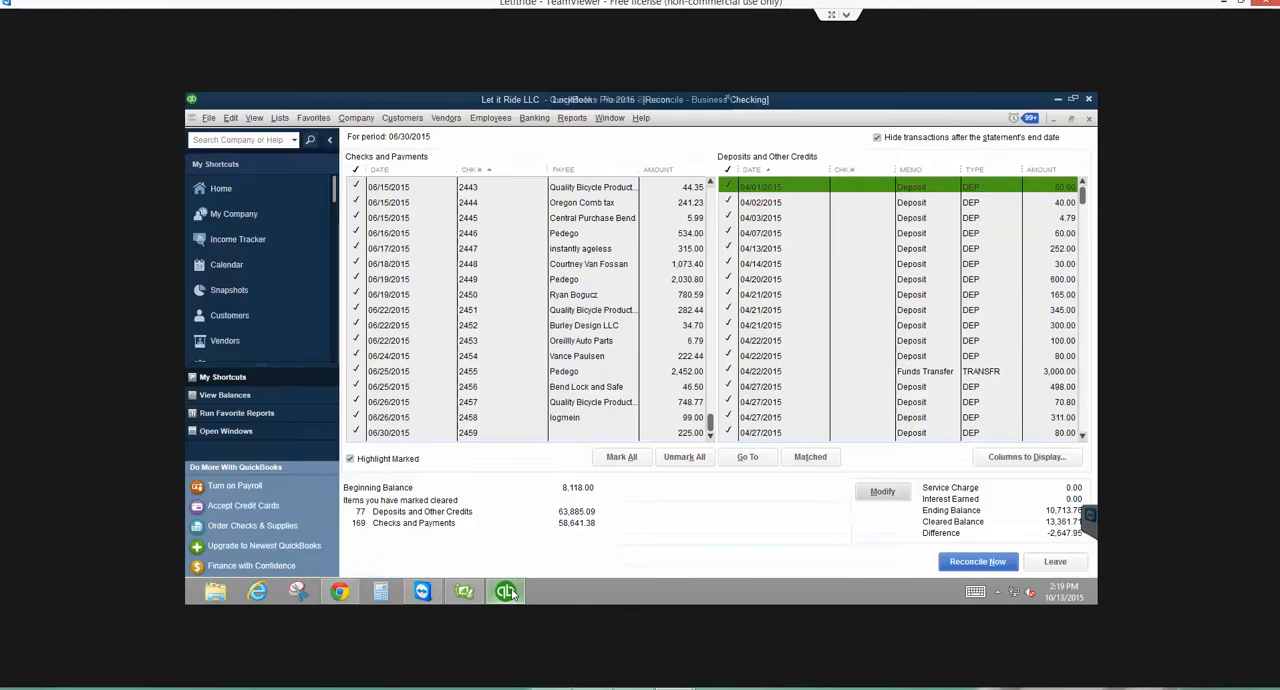
pyautogui.click(710, 194)
pyautogui.click(712, 195)
pyautogui.click(713, 196)
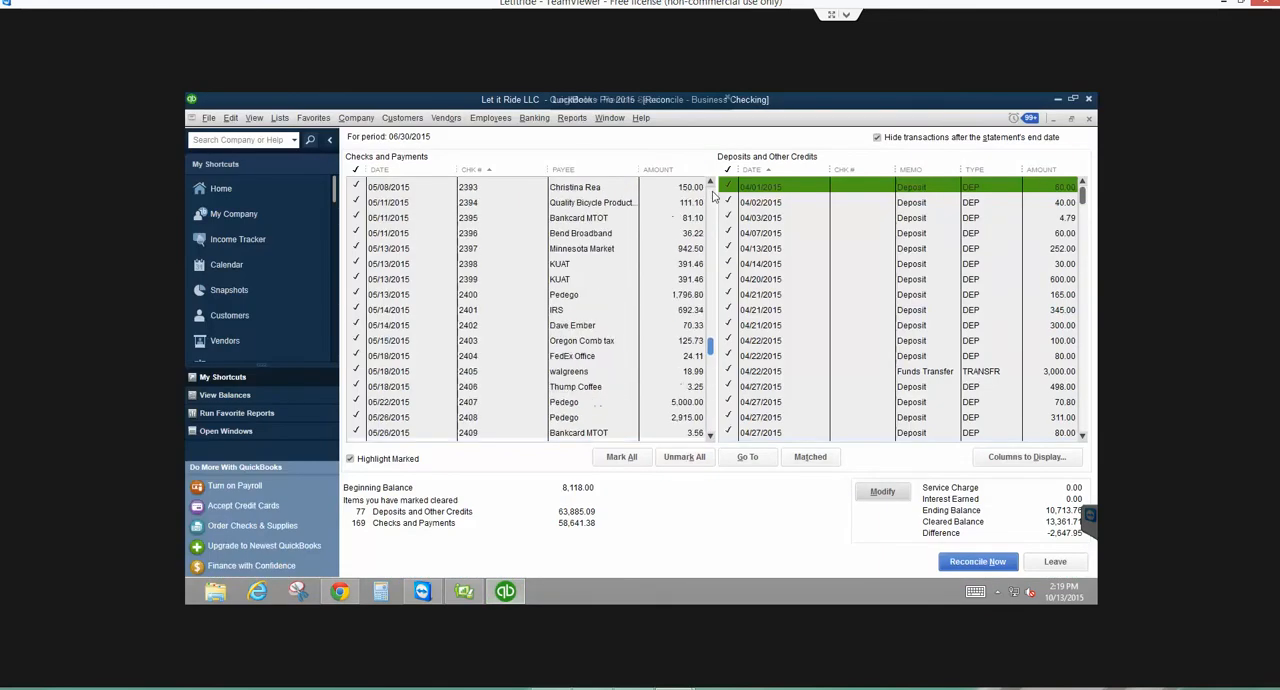
pyautogui.click(714, 196)
pyautogui.click(715, 196)
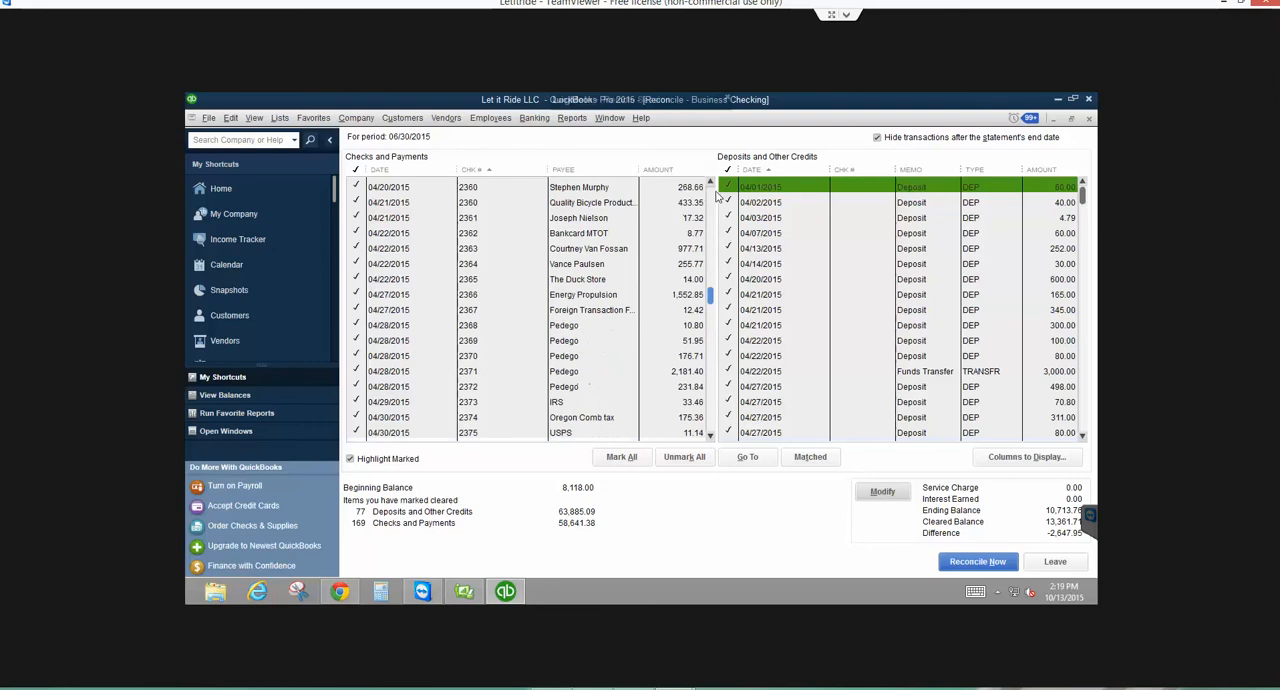
pyautogui.click(716, 196)
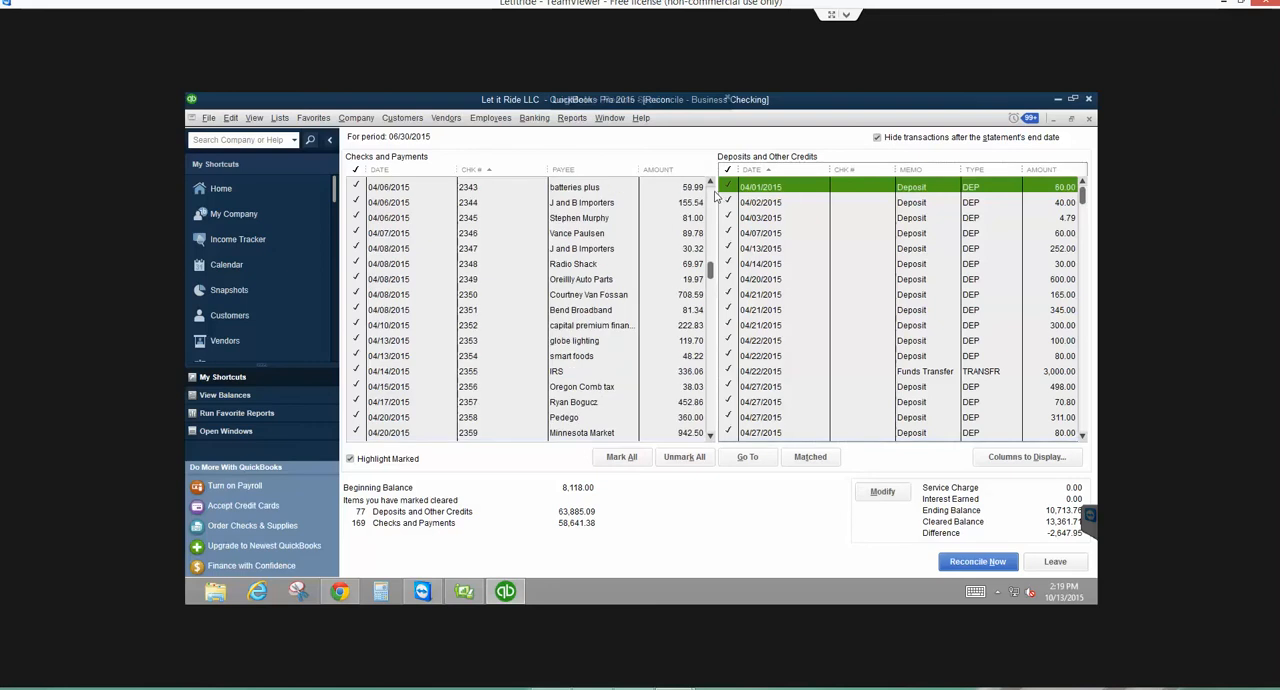
pyautogui.click(714, 196)
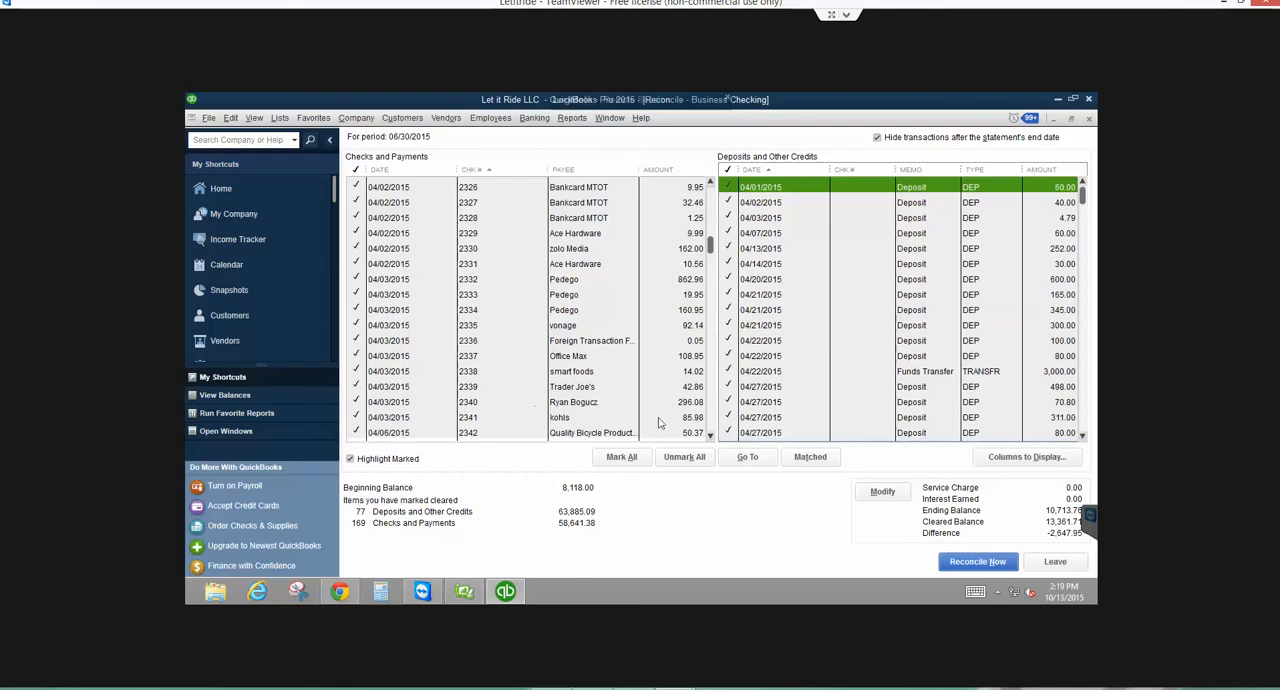
pyautogui.click(710, 430)
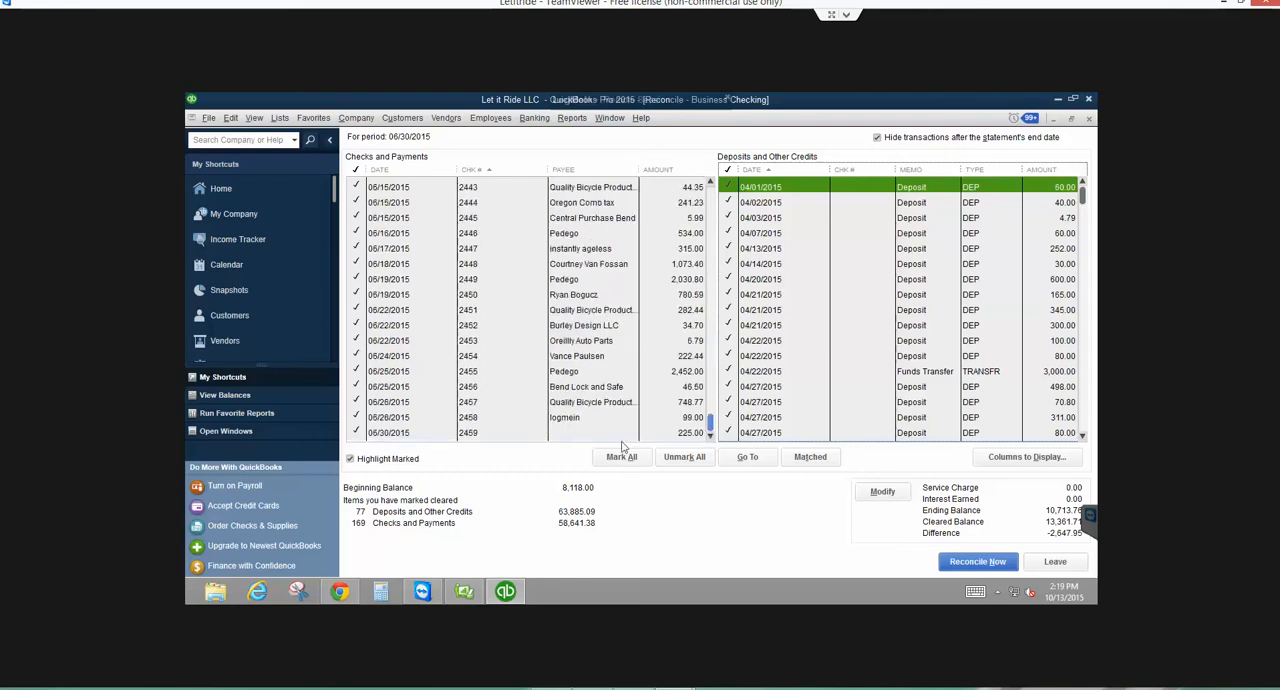
# - Open the 06/30/2015 check numbered 2459 from the reconciliation, review its details, and close it unchanged
pyautogui.click(467, 433)
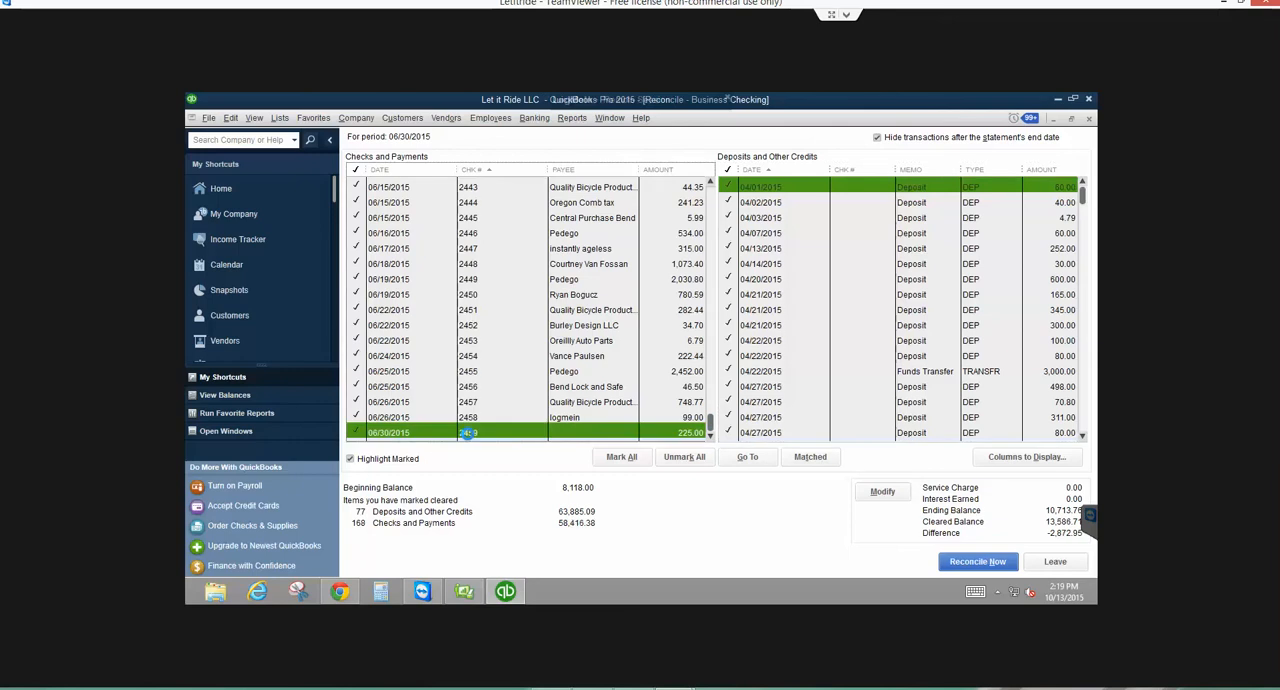
pyautogui.click(467, 433)
pyautogui.doubleClick(467, 433)
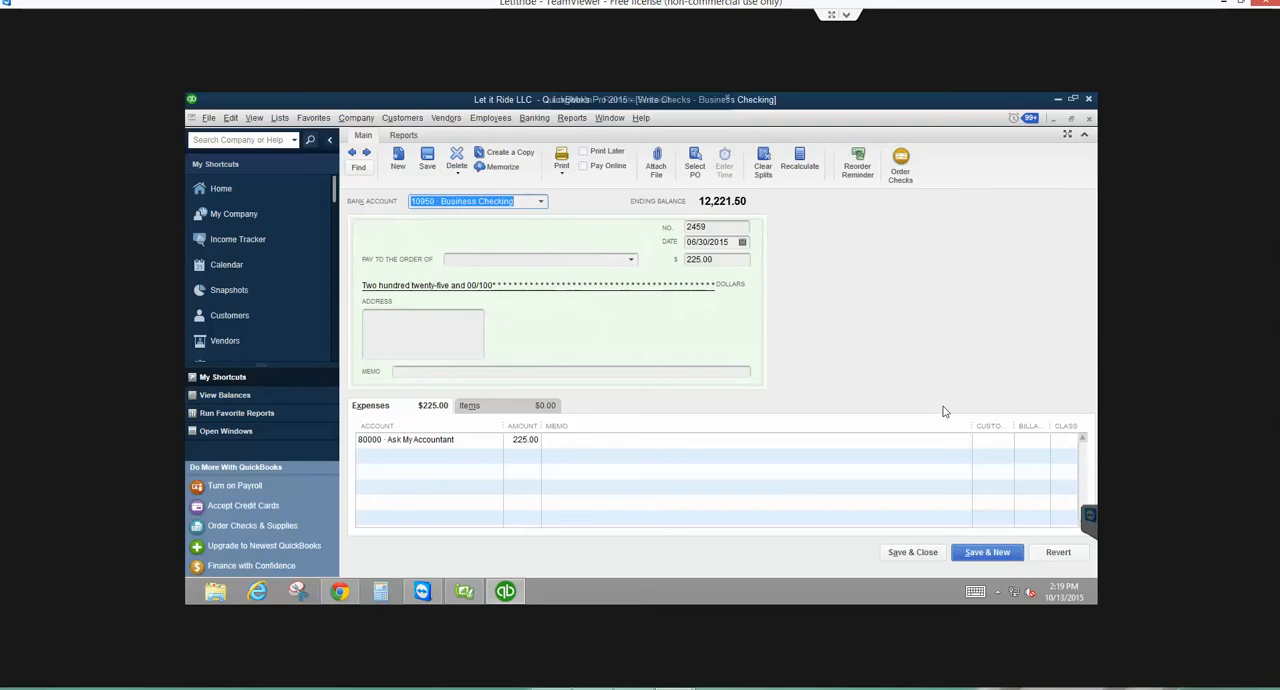
pyautogui.press('Escape')
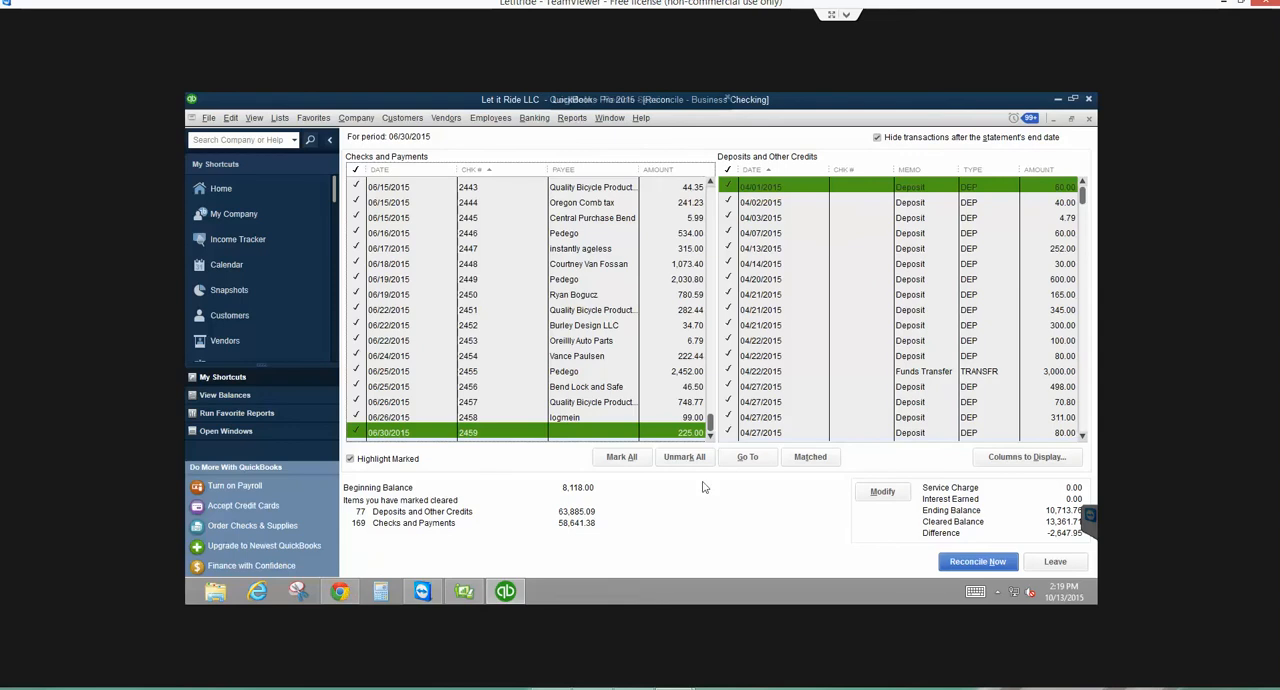
# - Switch to Chrome, view the bank's image of check 2340, and return to QuickBooks
pyautogui.hotkey('alt', 'Tab')
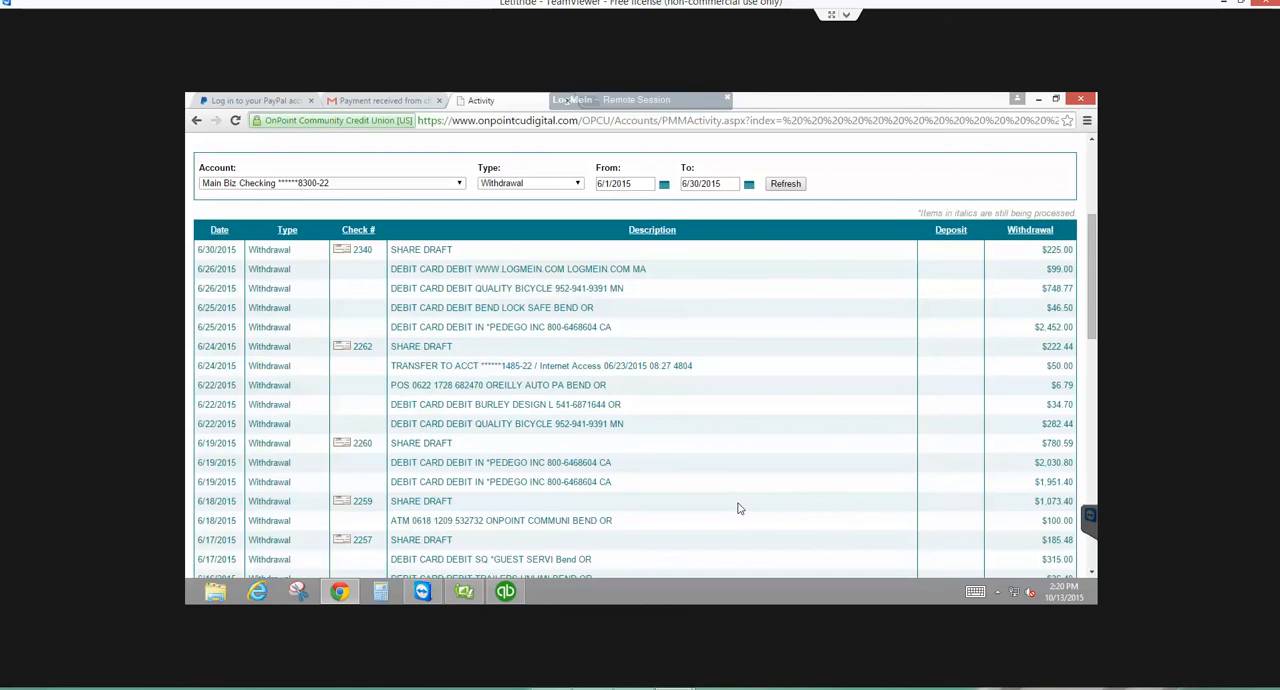
pyautogui.click(739, 510)
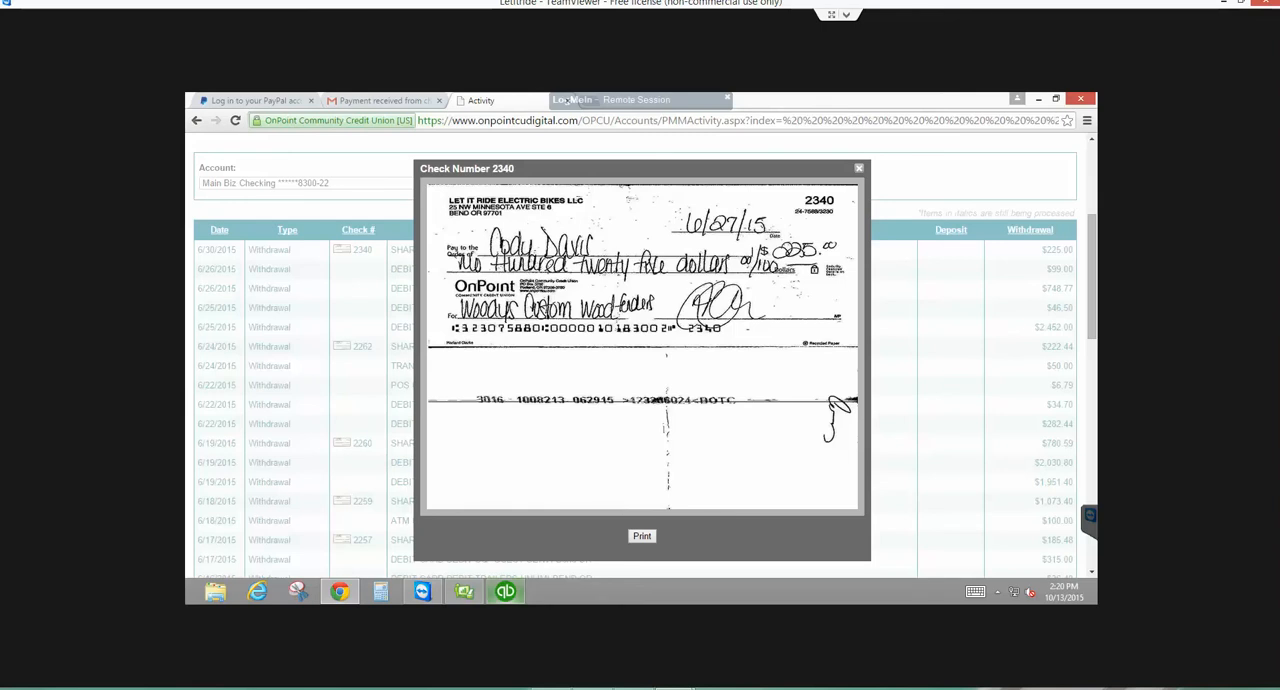
pyautogui.click(505, 591)
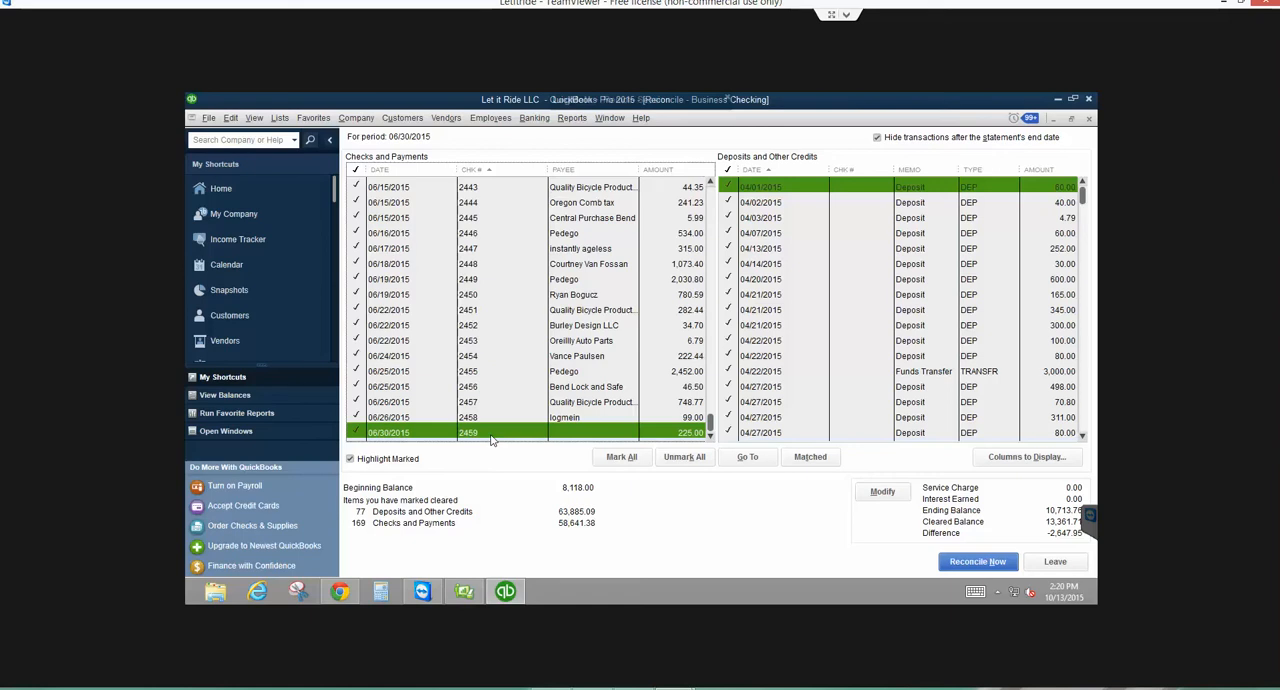
# - Try paying the PEDEGO_1 bill for 2,452.00 in Pay Bills, showing all bills and choosing Assign check number, and cancel the payment
pyautogui.click(452, 120)
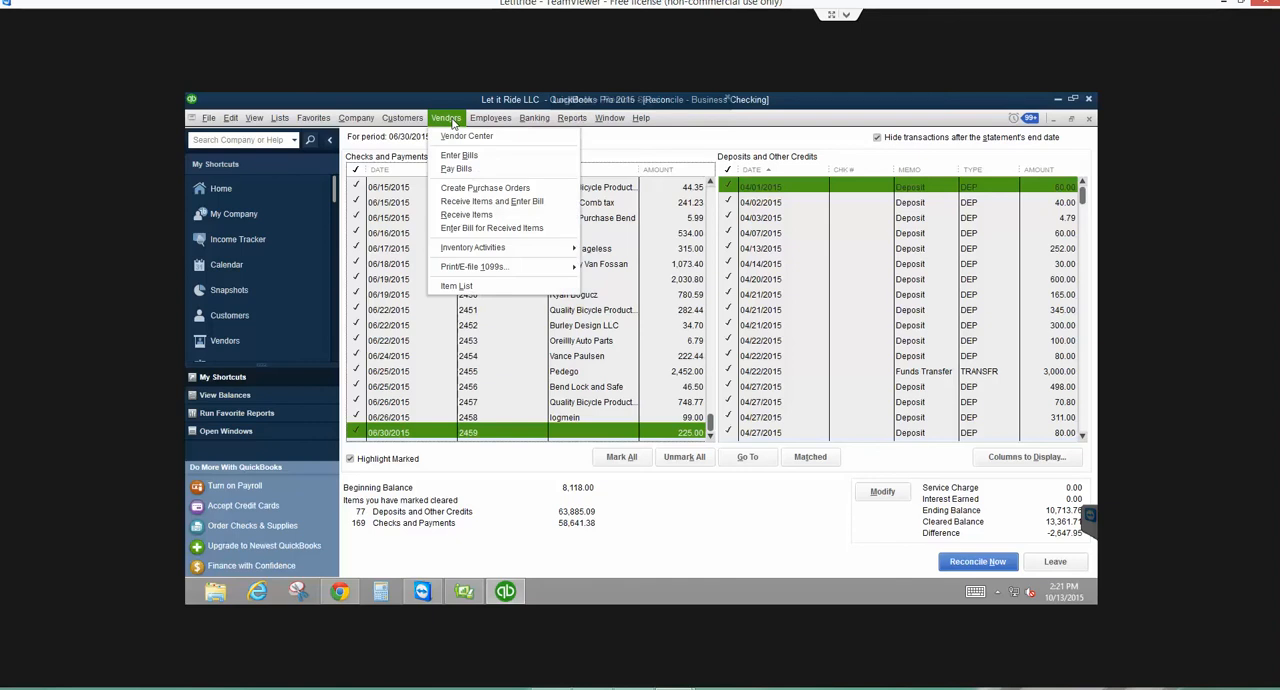
pyautogui.click(456, 170)
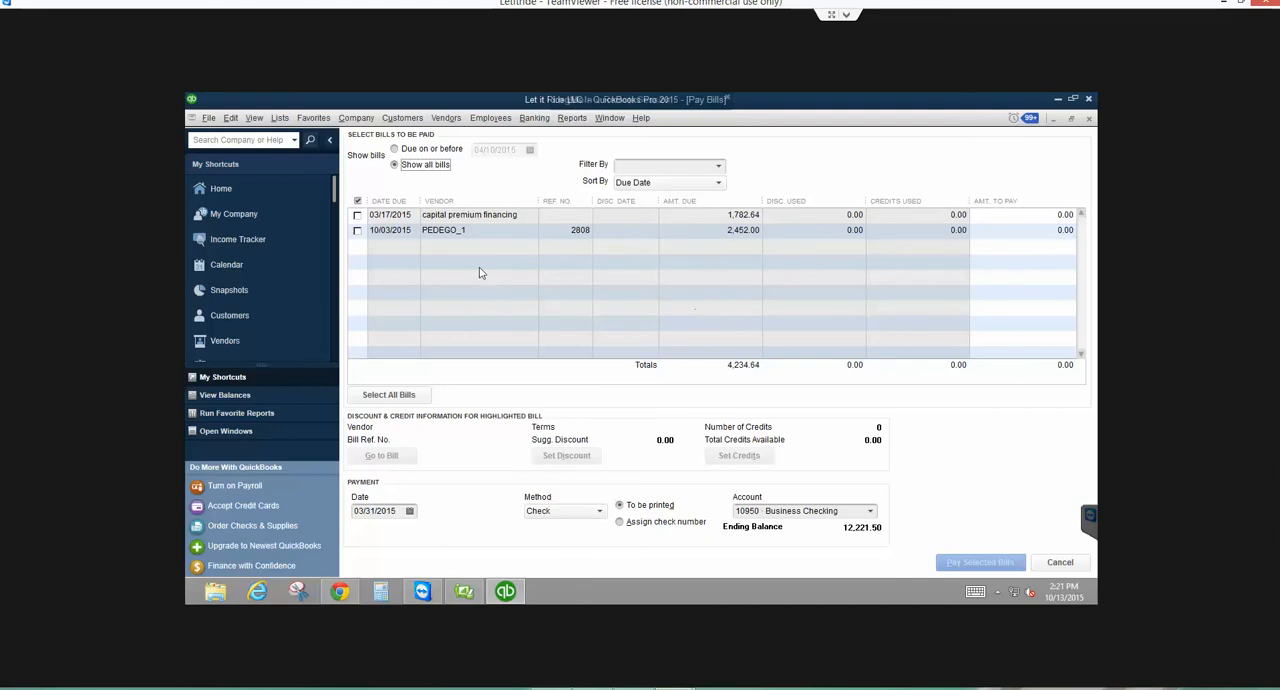
pyautogui.click(356, 230)
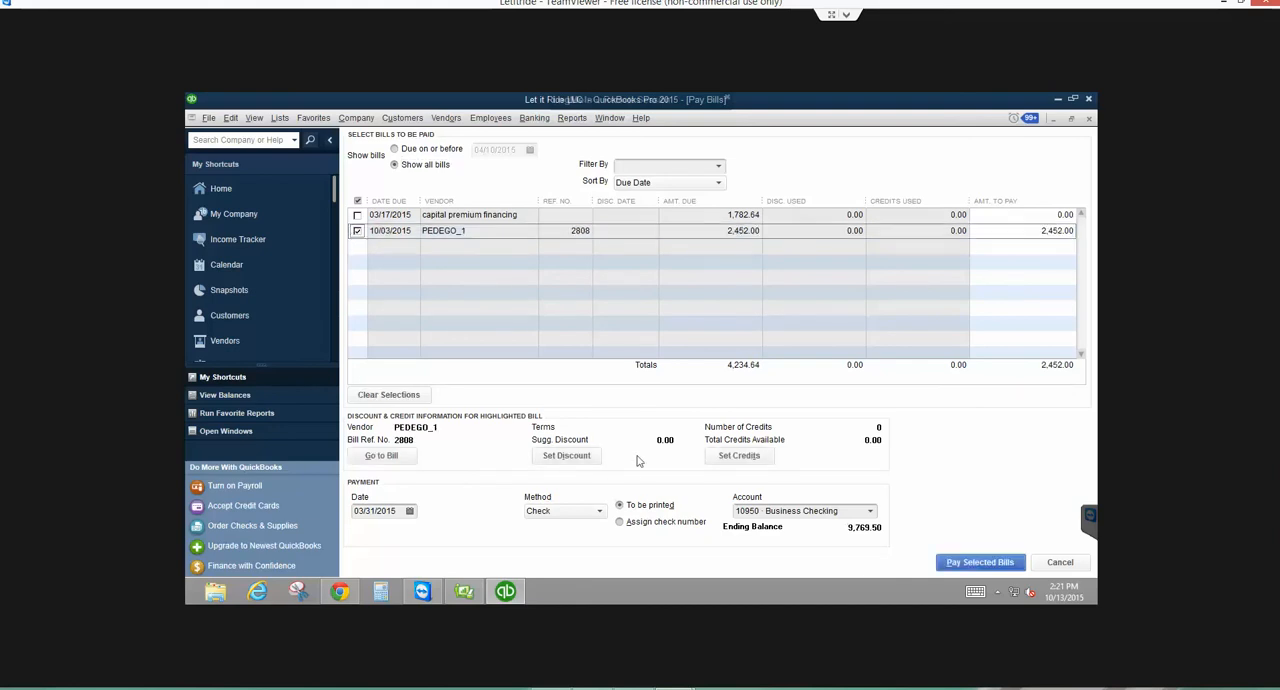
pyautogui.click(619, 523)
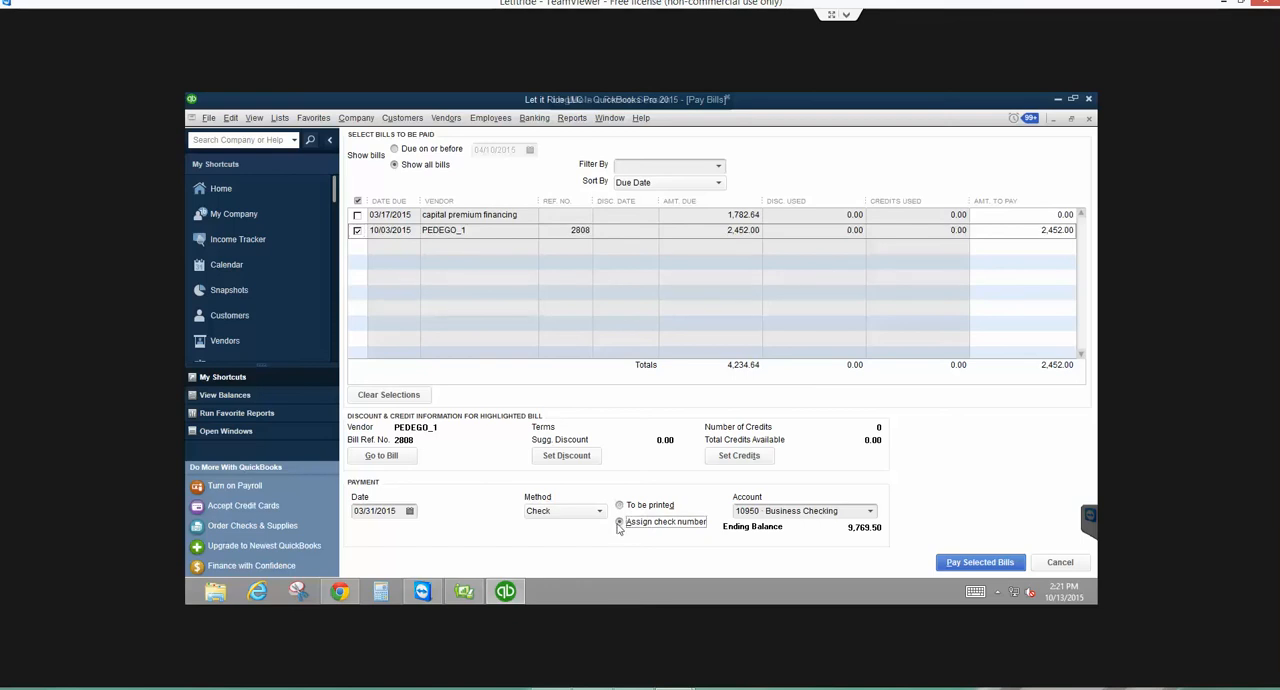
pyautogui.click(409, 511)
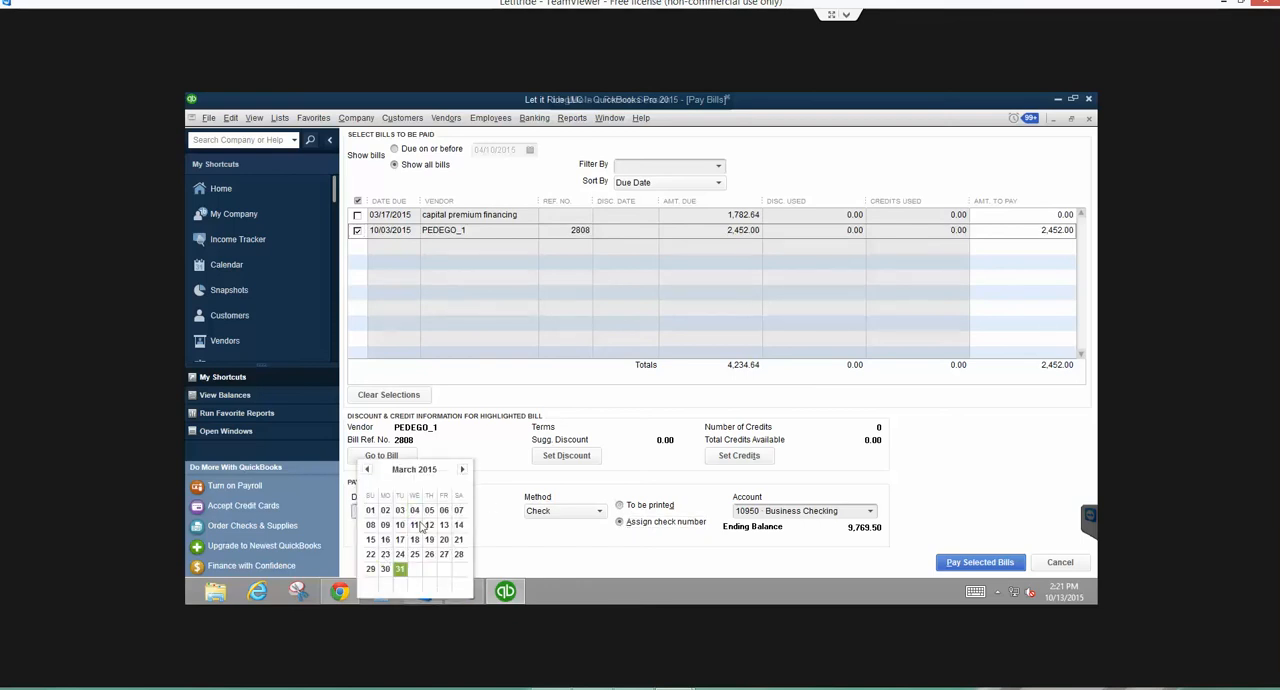
pyautogui.click(475, 446)
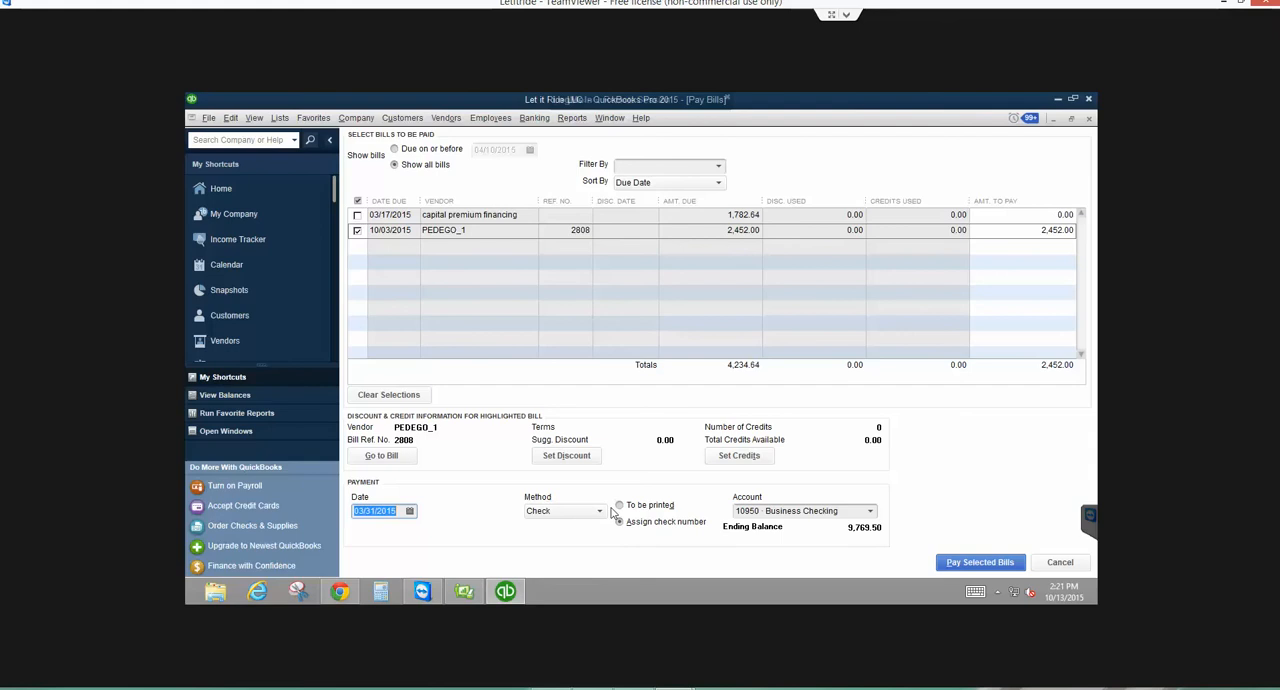
pyautogui.click(1080, 567)
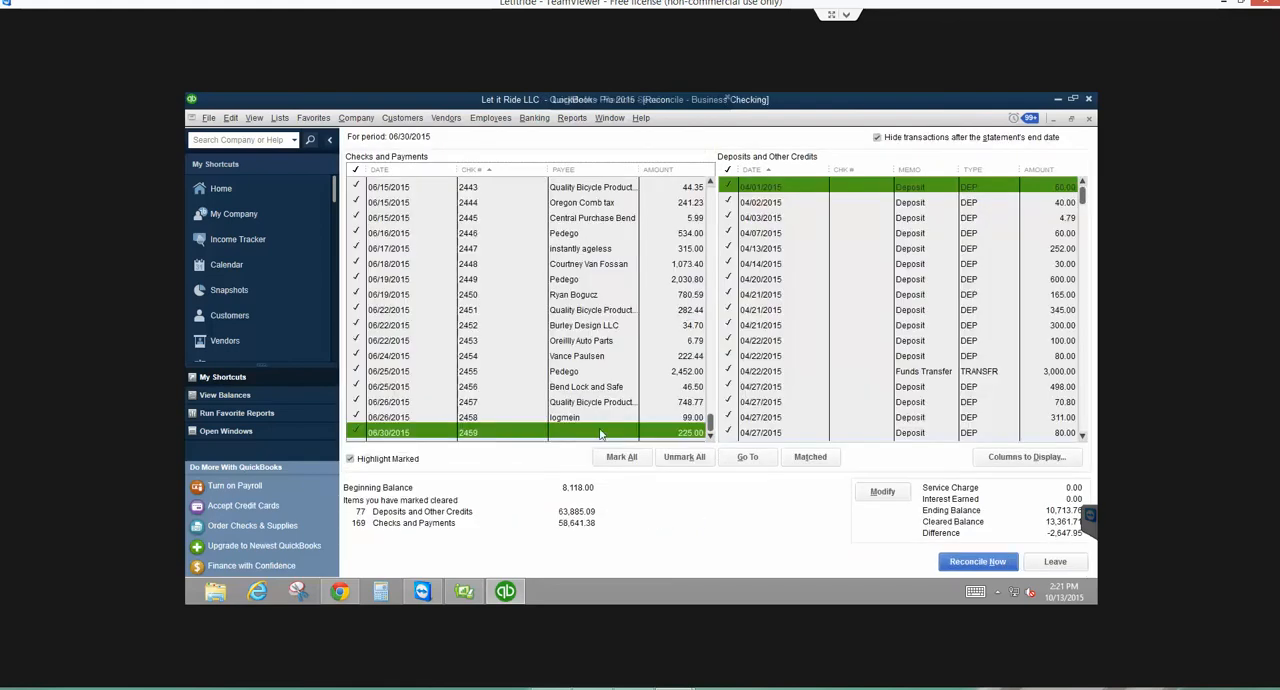
# - Open the 06/30/2015 check numbered 2459 for 225.00 from the reconciliation and review its expense line
pyautogui.doubleClick(602, 432)
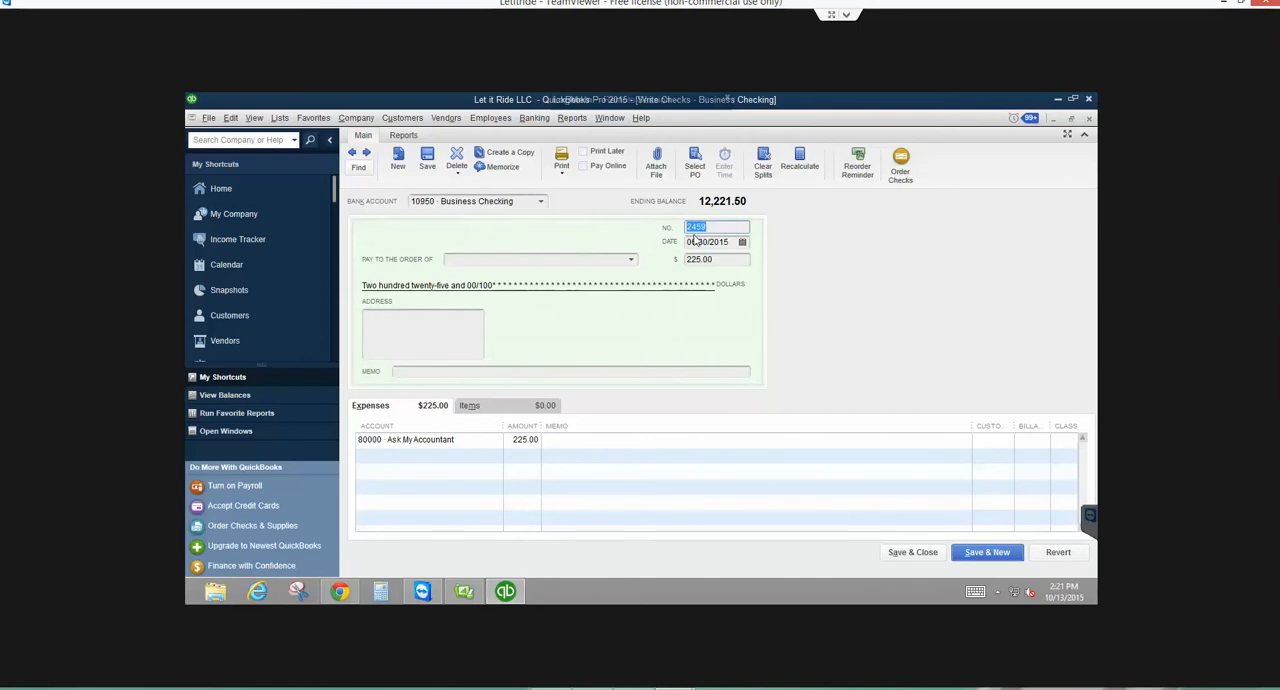
pyautogui.click(615, 444)
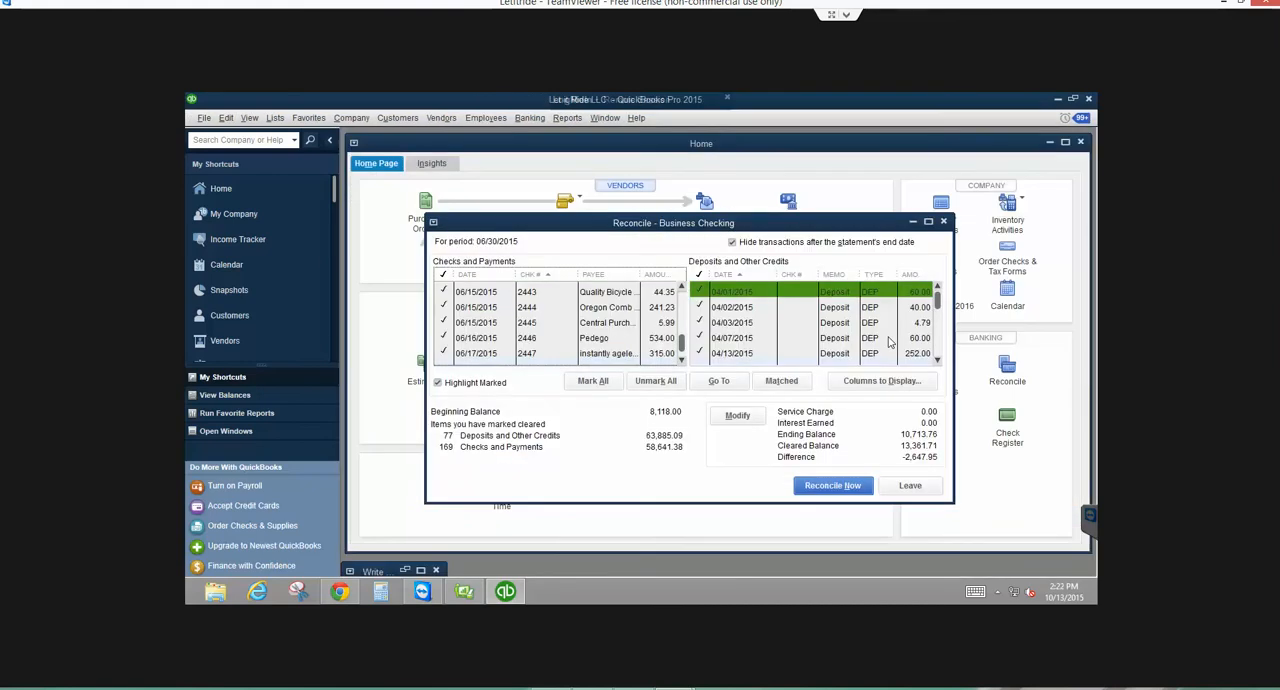
# - Look through the list of open windows and close the Business Checking reconciliation window
pyautogui.hotkey('alt', 'w')
pyautogui.press('Down')
pyautogui.press('Down')
pyautogui.press('Down')
pyautogui.press('Down')
pyautogui.press('Down')
pyautogui.press('Down')
pyautogui.press('Down')
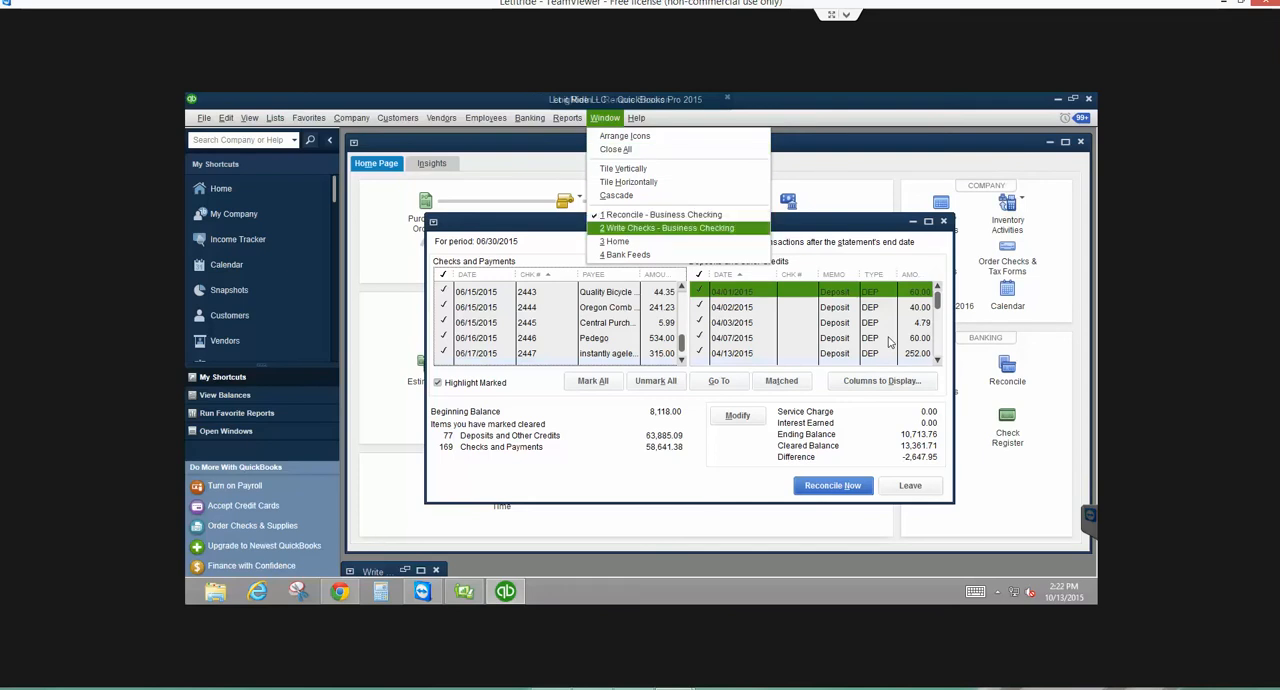
pyautogui.press('Down')
pyautogui.press('Down')
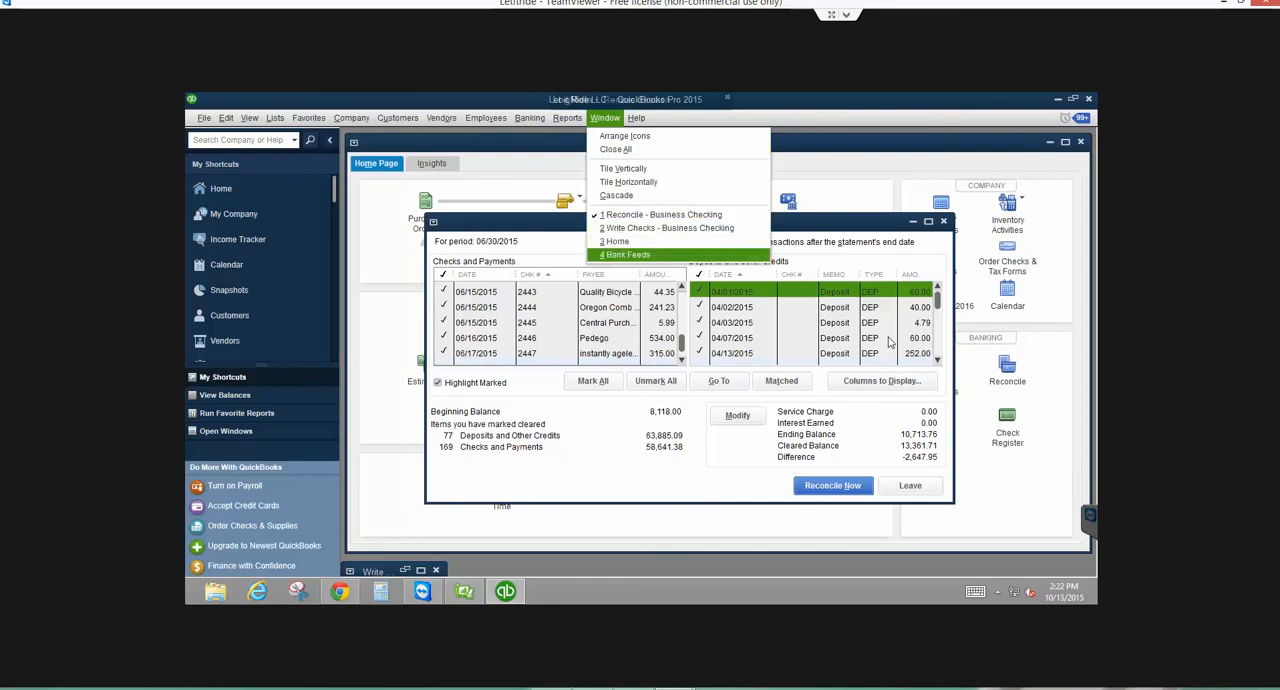
pyautogui.press('Up')
pyautogui.press('Up')
pyautogui.press('Left')
pyautogui.press('Left')
pyautogui.press('Left')
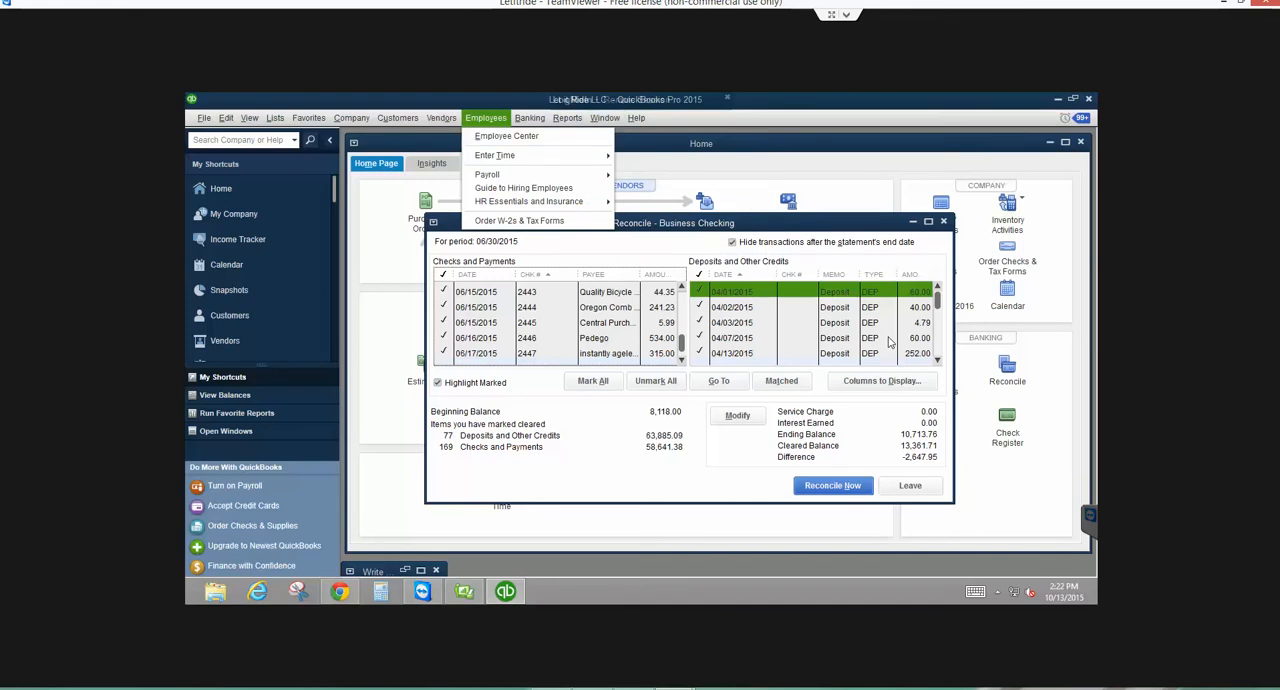
pyautogui.press('Escape')
pyautogui.press('Escape')
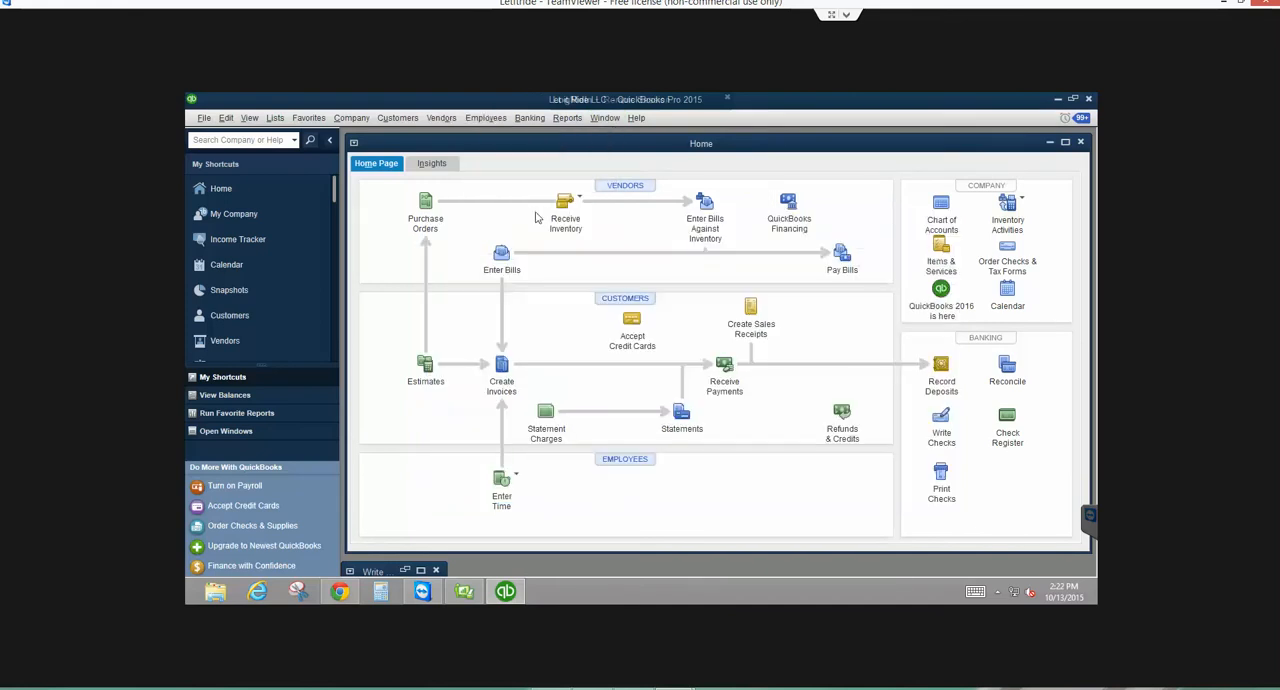
# - From Pay Bills, review the capital premium financing bill and its transaction history, and leave the bill unselected for payment
pyautogui.click(447, 121)
pyautogui.click(456, 168)
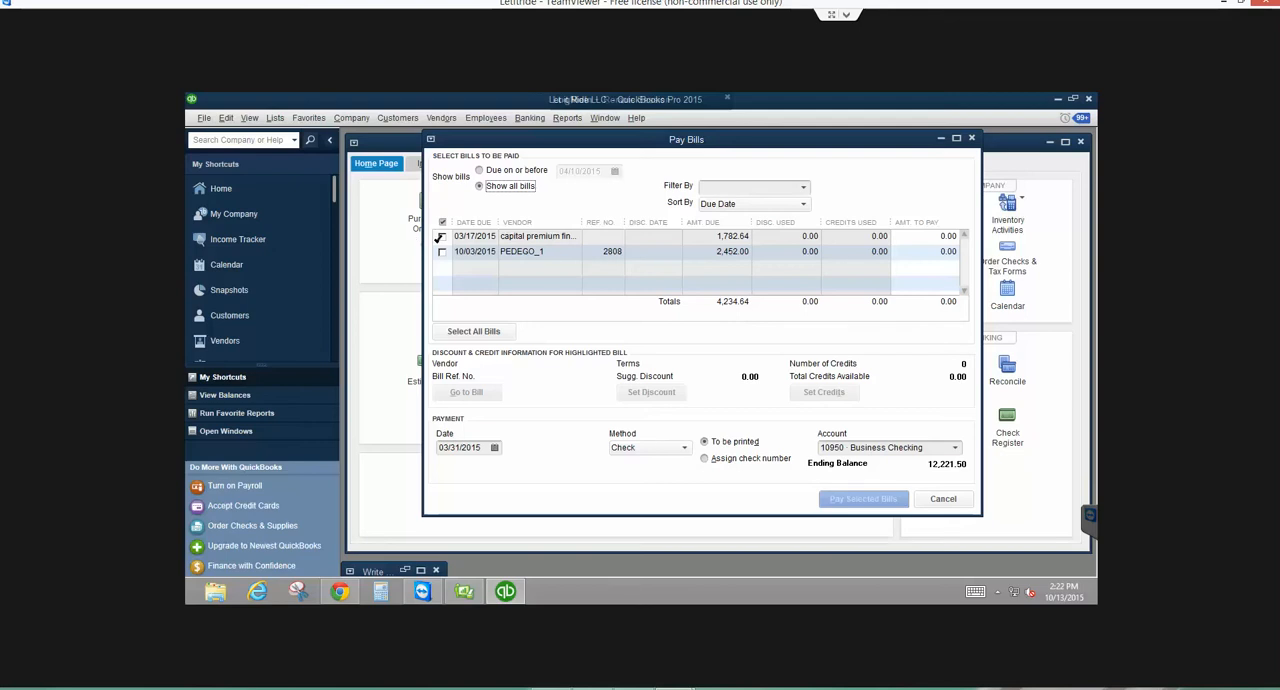
pyautogui.click(442, 236)
pyautogui.click(468, 391)
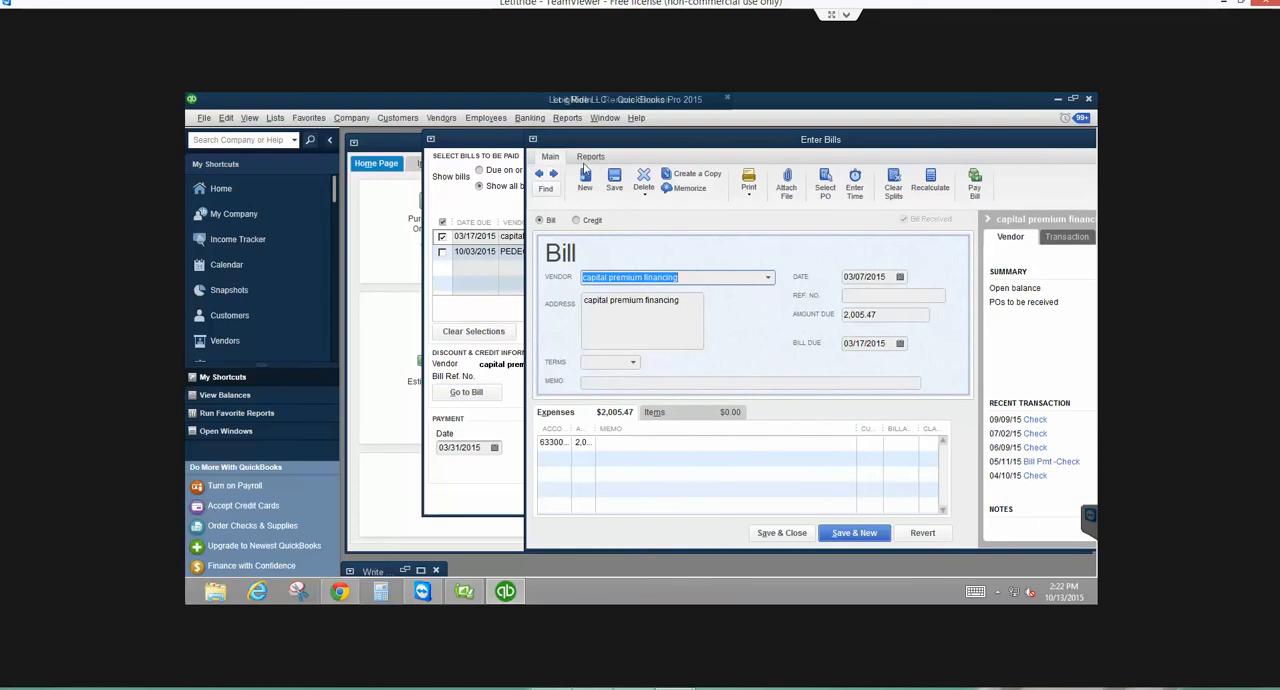
pyautogui.click(590, 157)
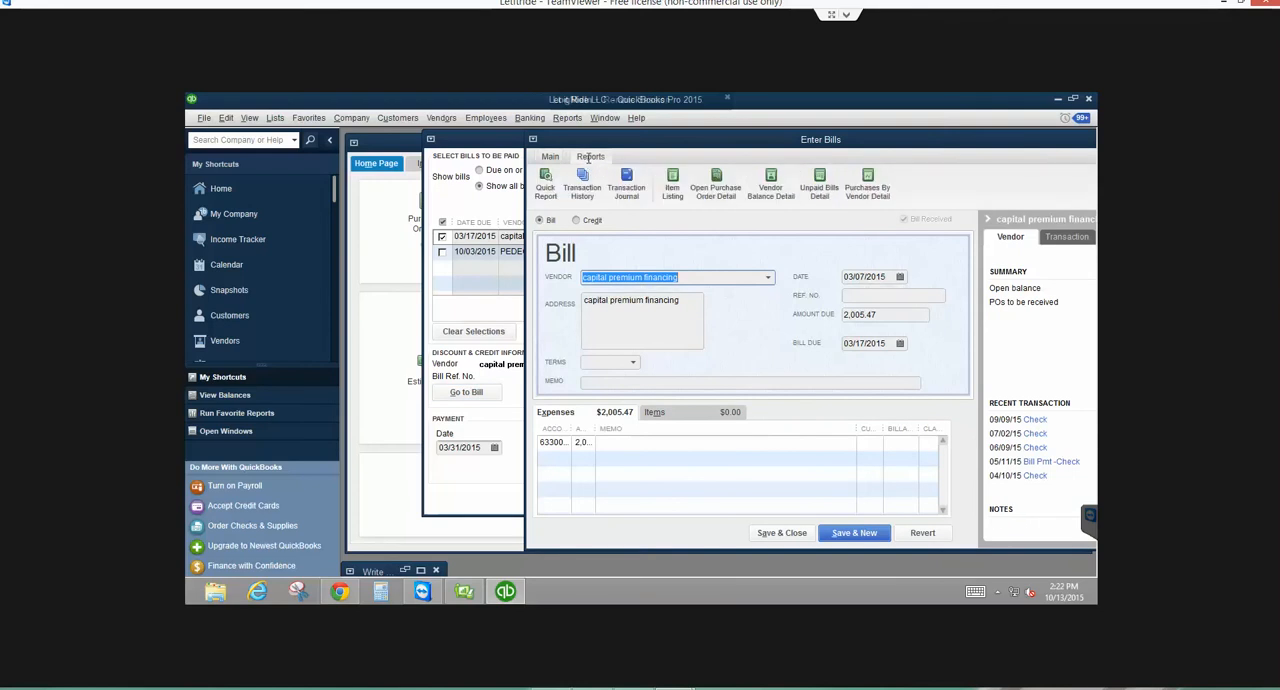
pyautogui.click(582, 180)
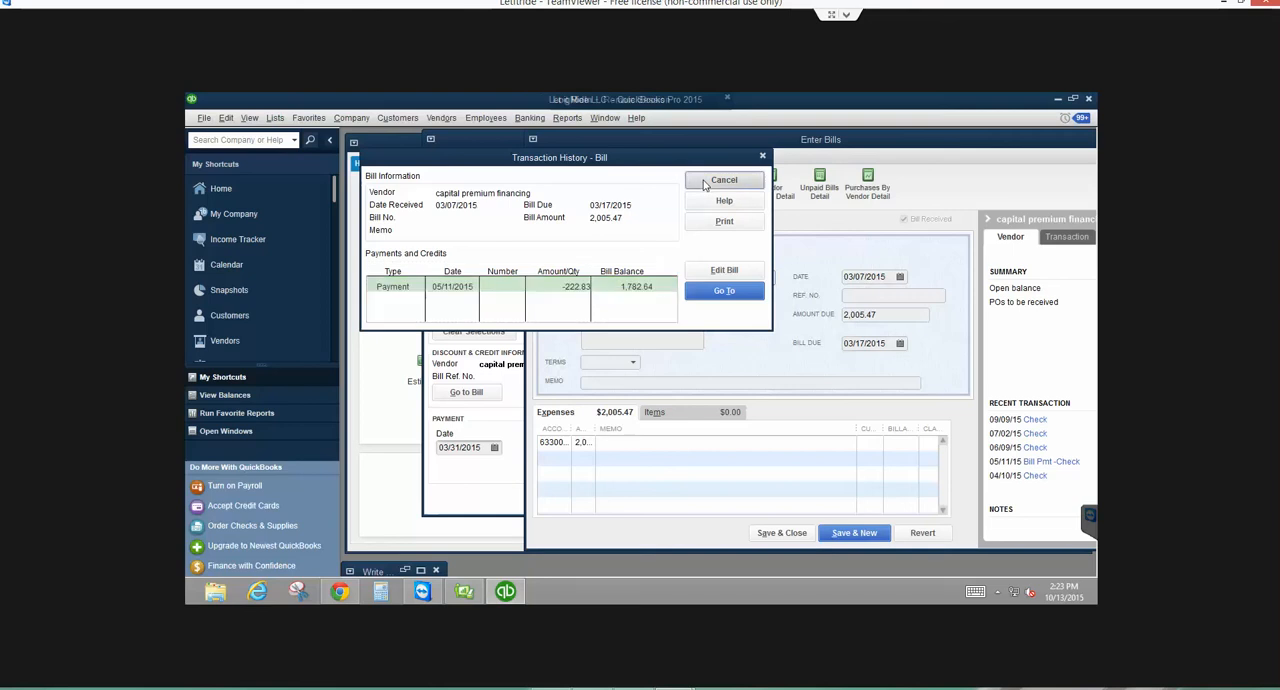
pyautogui.click(722, 180)
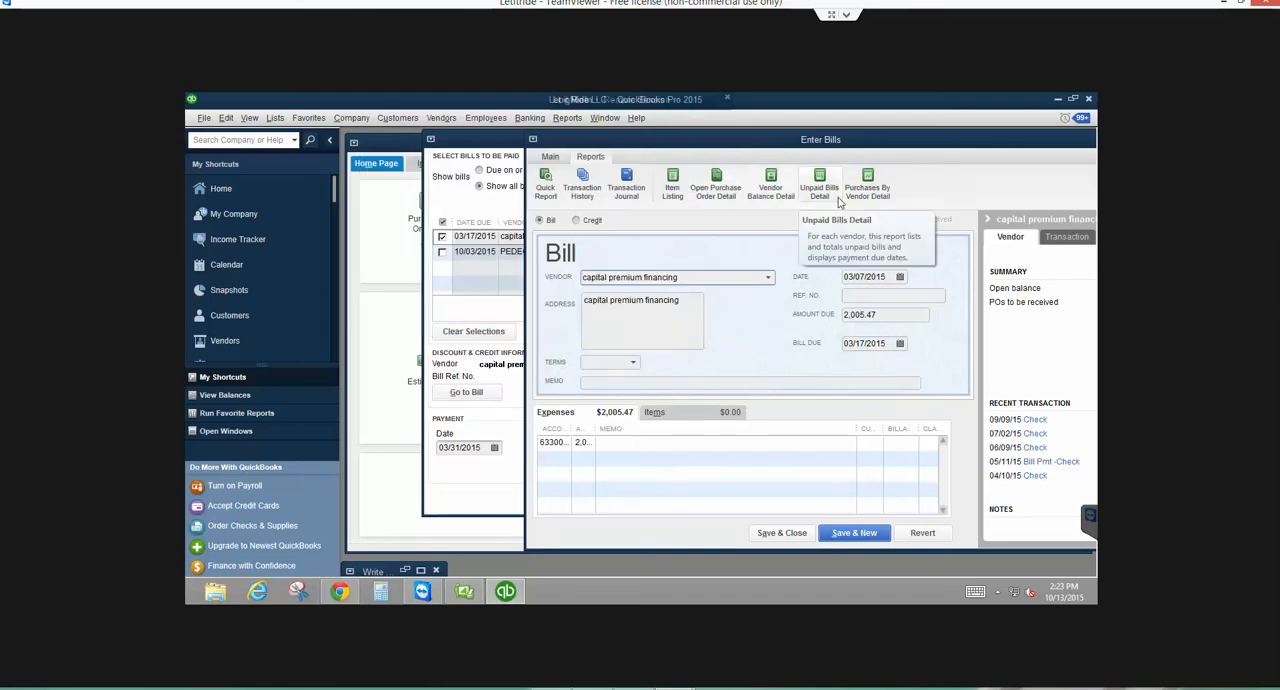
pyautogui.click(770, 534)
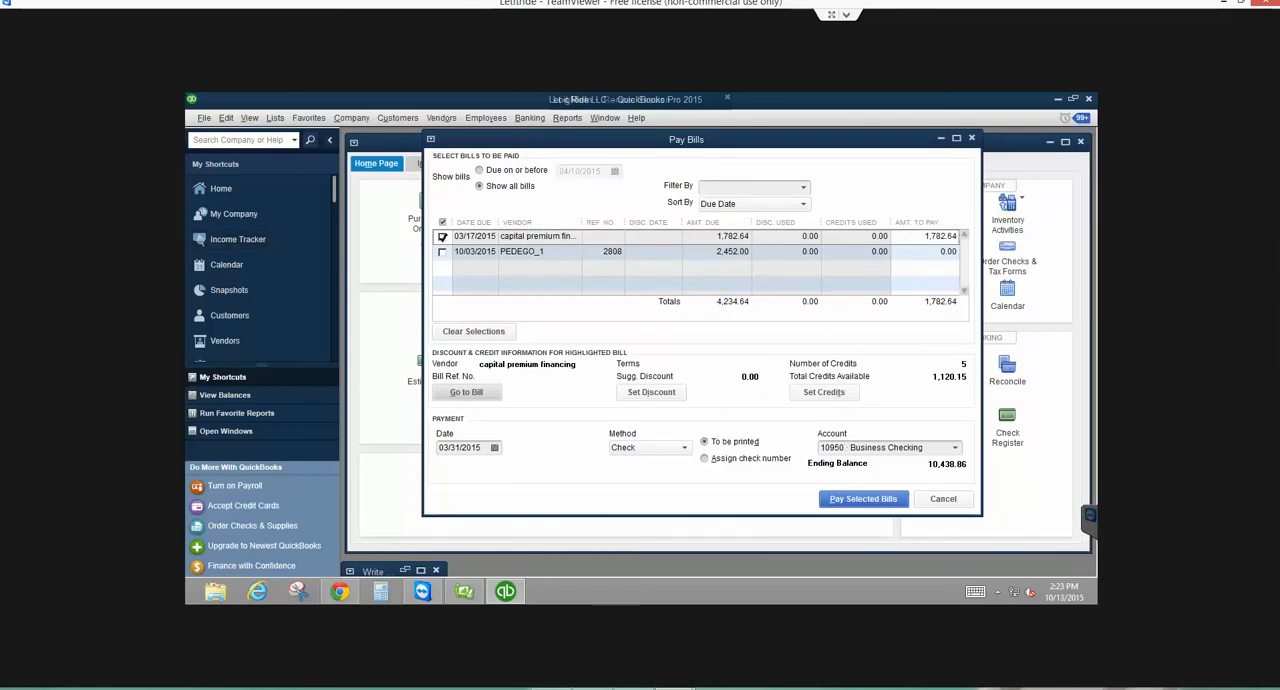
pyautogui.click(442, 237)
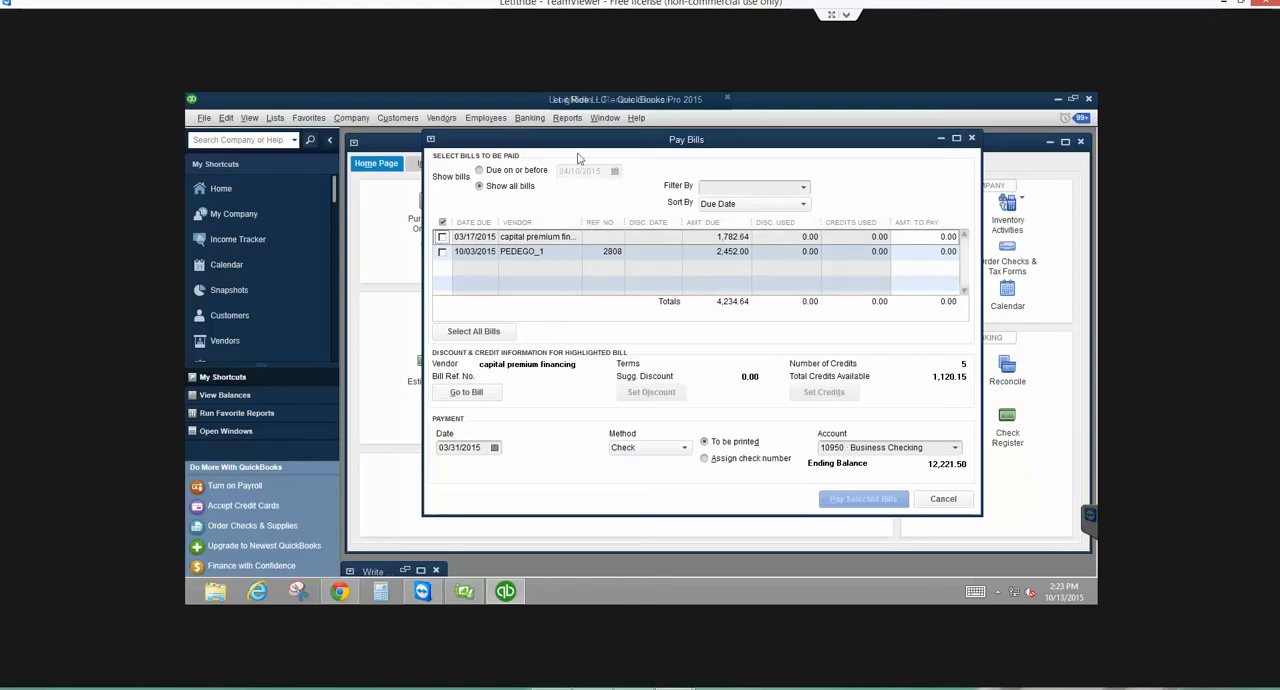
# - Run the standard Profit & Loss report for This Fiscal Year and examine the insurance expense lines
pyautogui.click(566, 120)
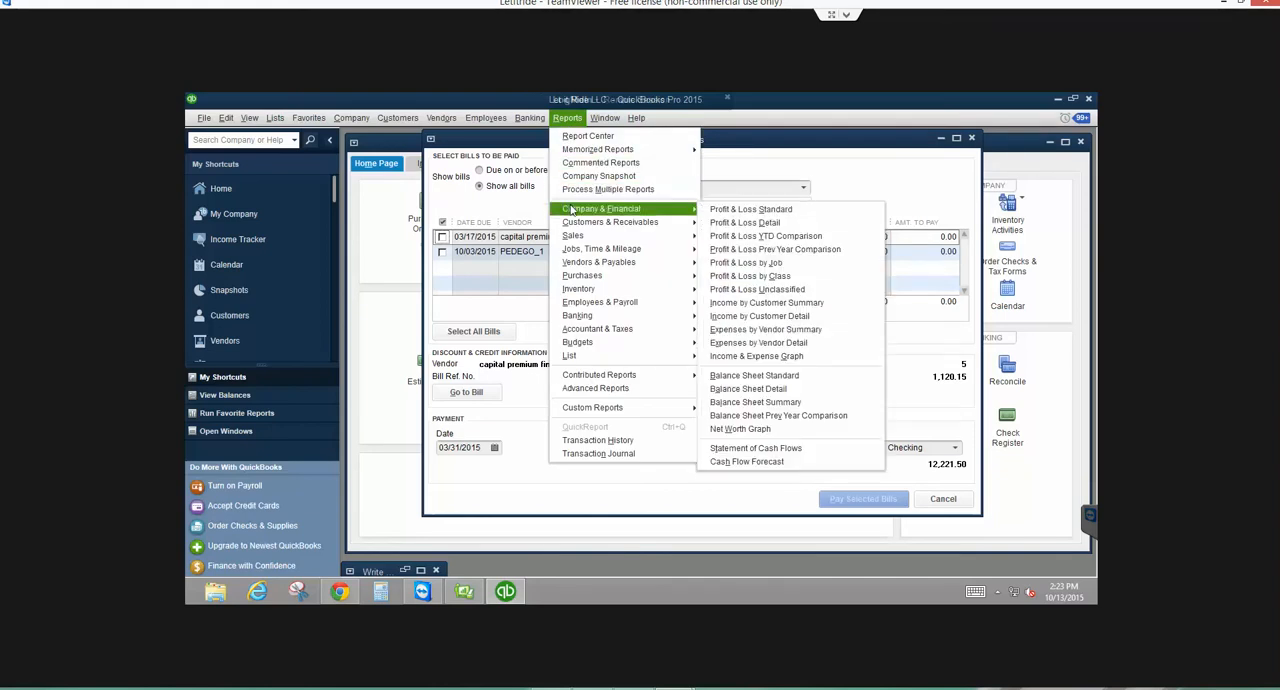
pyautogui.click(750, 209)
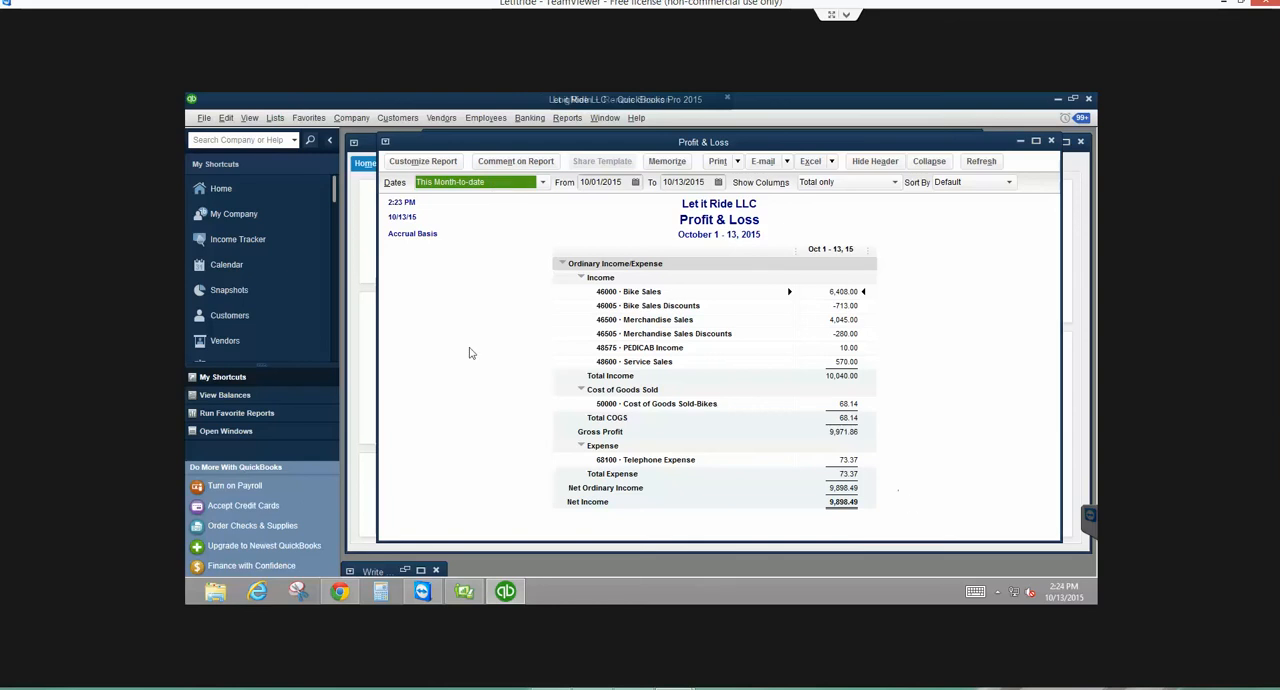
pyautogui.click(499, 183)
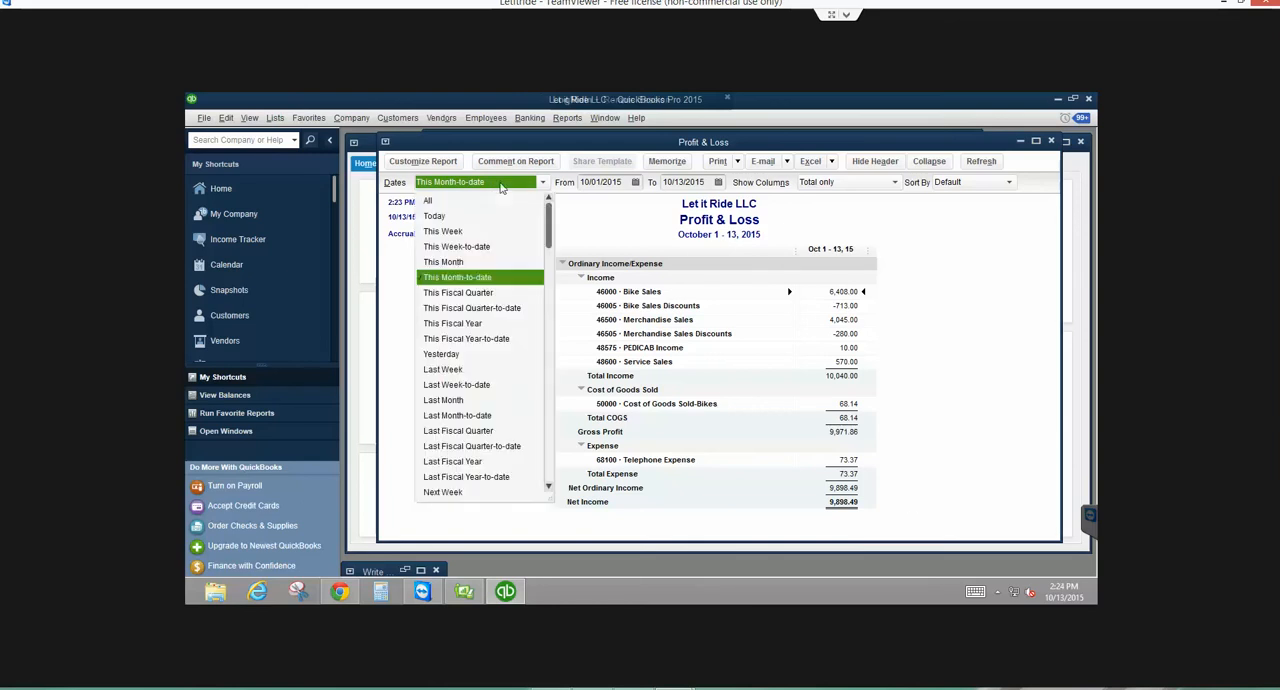
pyautogui.click(455, 323)
pyautogui.scroll(-5, 842, 458)
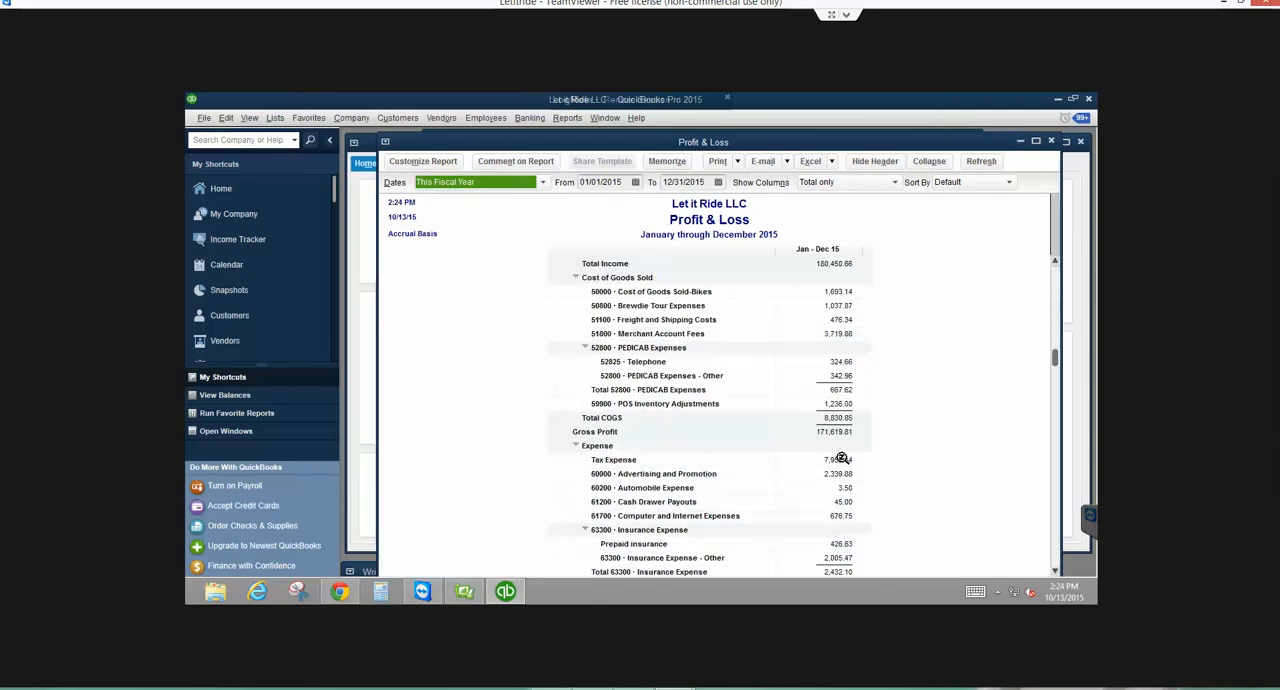
pyautogui.scroll(-4, 842, 458)
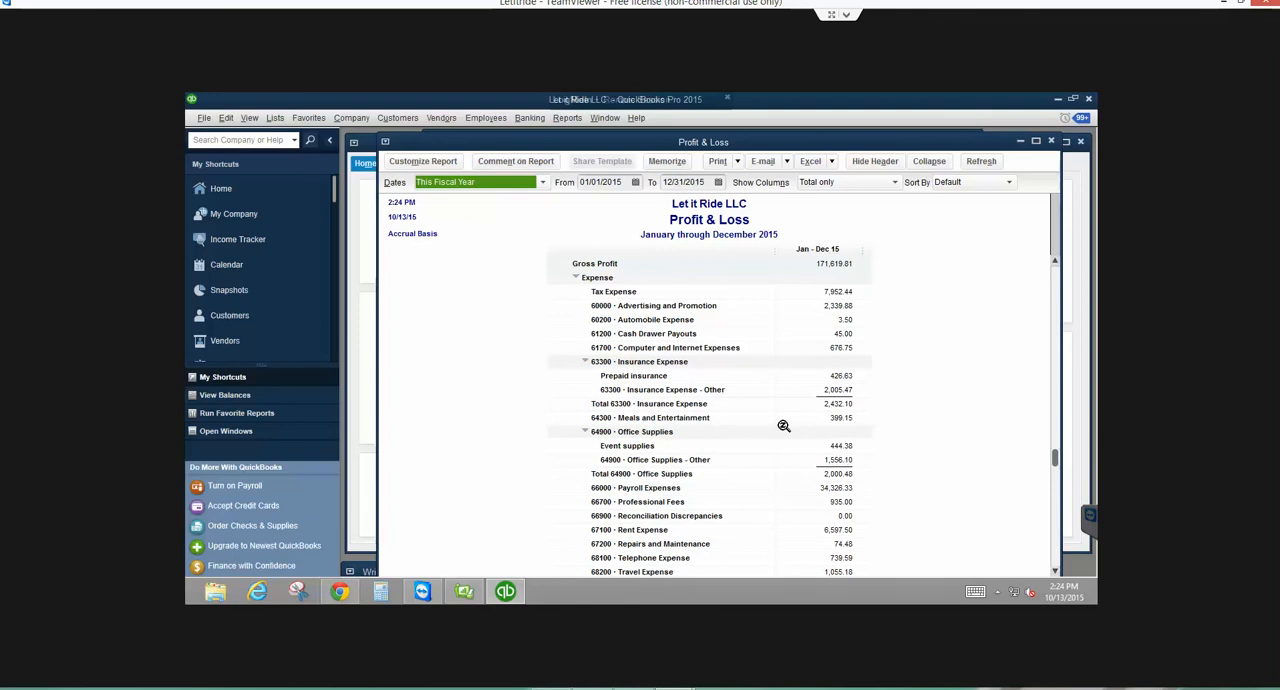
# - Review the transactions behind Prepaid insurance and Insurance Expense - Other, including the details of check 2352
pyautogui.doubleClick(838, 375)
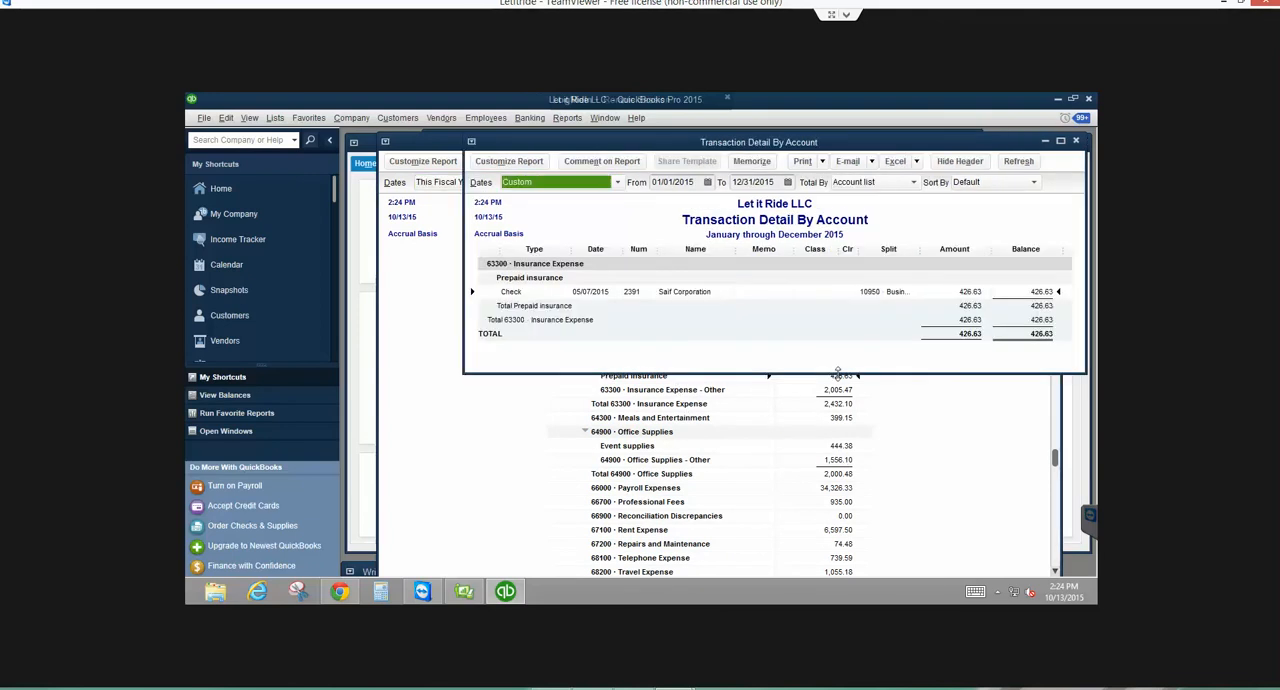
pyautogui.click(1075, 141)
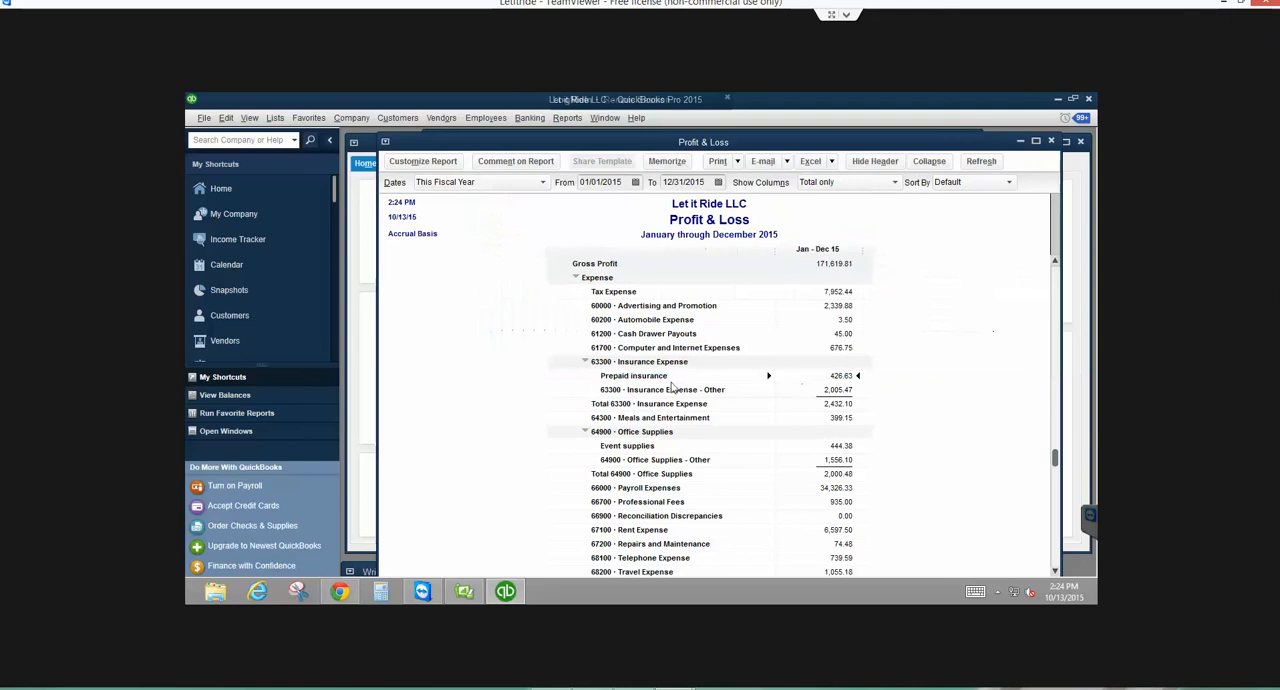
pyautogui.doubleClick(838, 389)
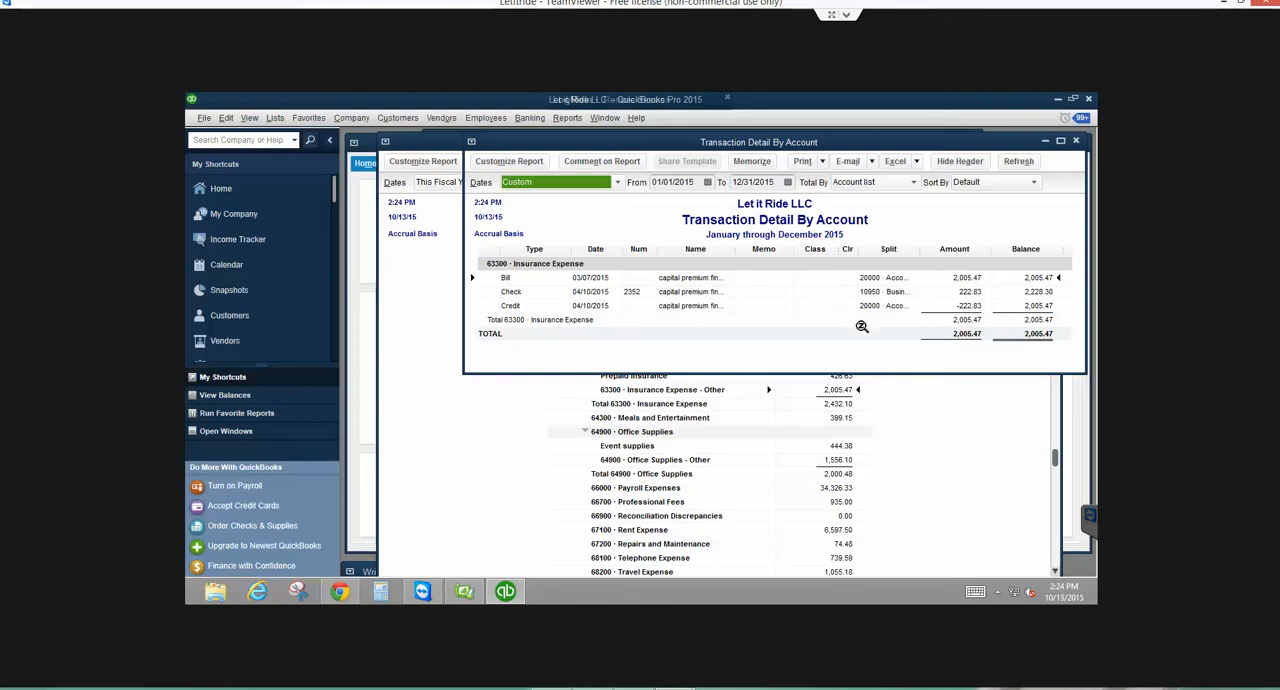
pyautogui.doubleClick(975, 292)
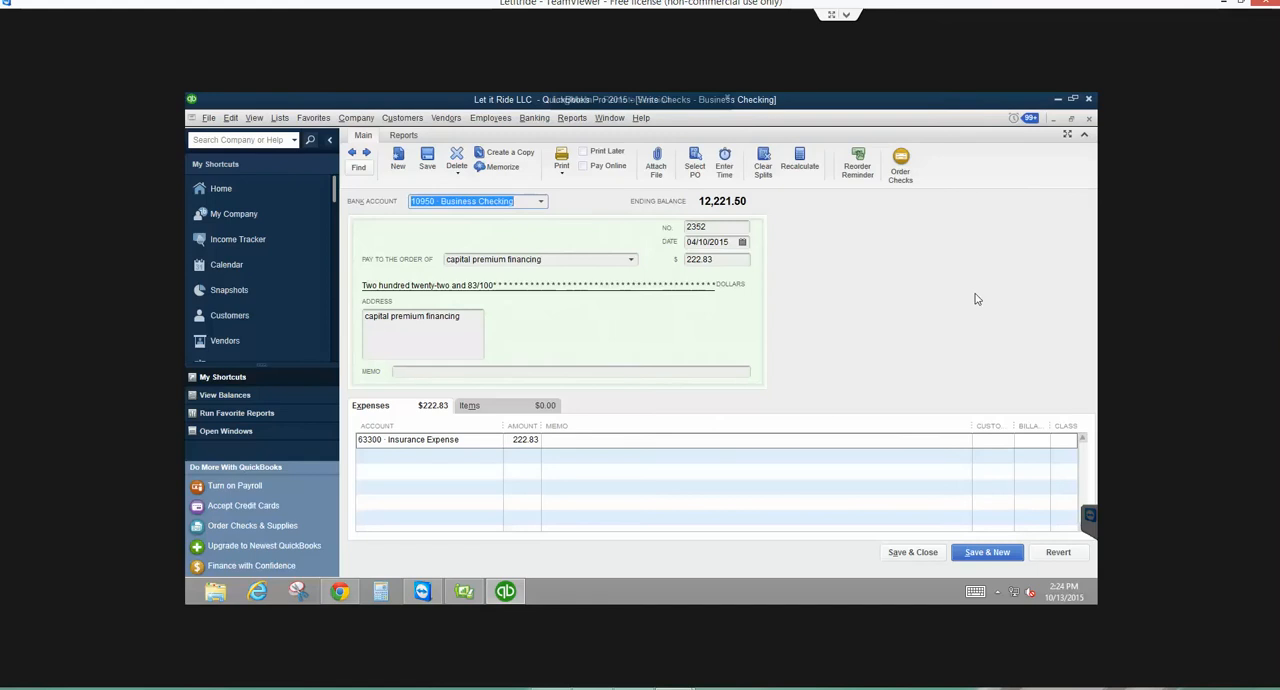
pyautogui.click(918, 552)
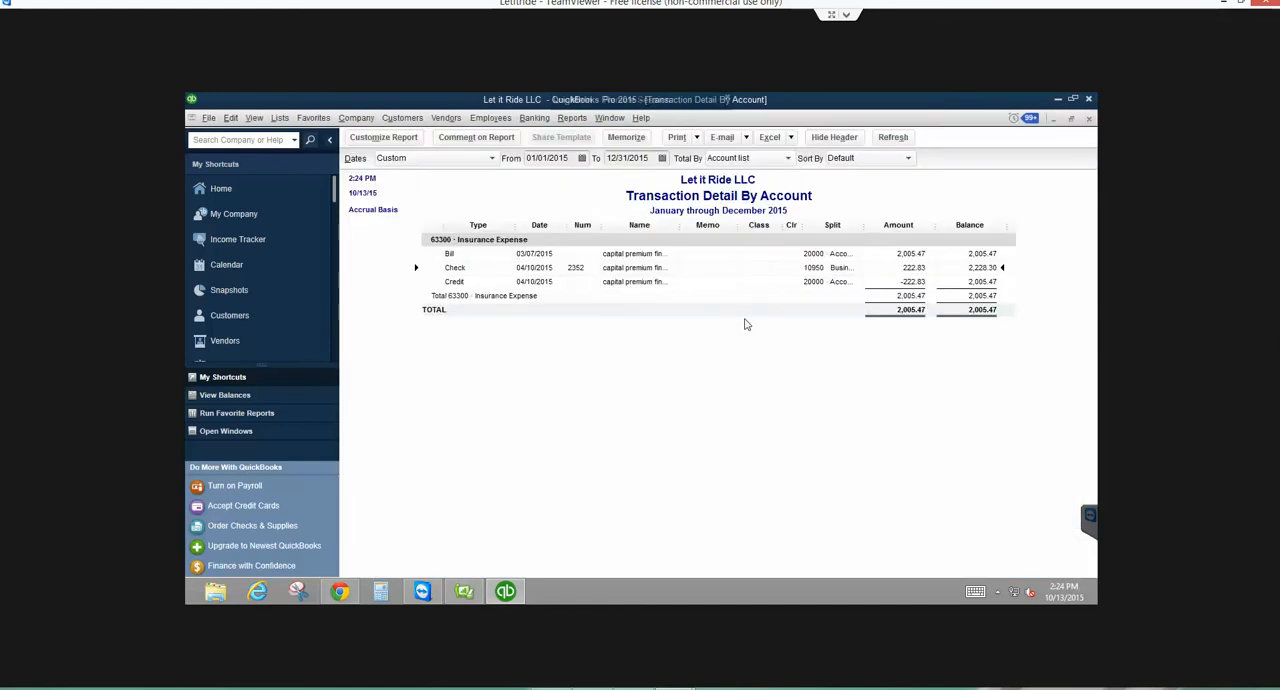
# - Open the 04/10/2015 capital premium financing credit, examine its transaction journal with full account names shown, and close the credit
pyautogui.doubleClick(906, 282)
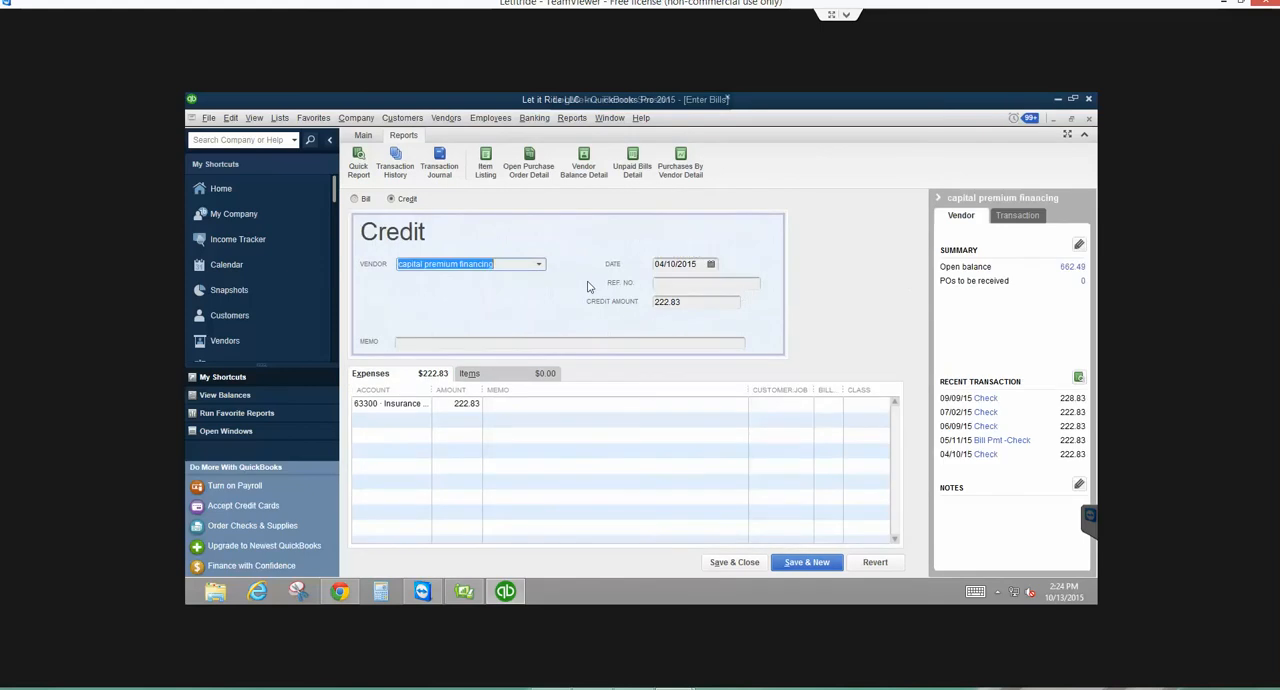
pyautogui.click(362, 137)
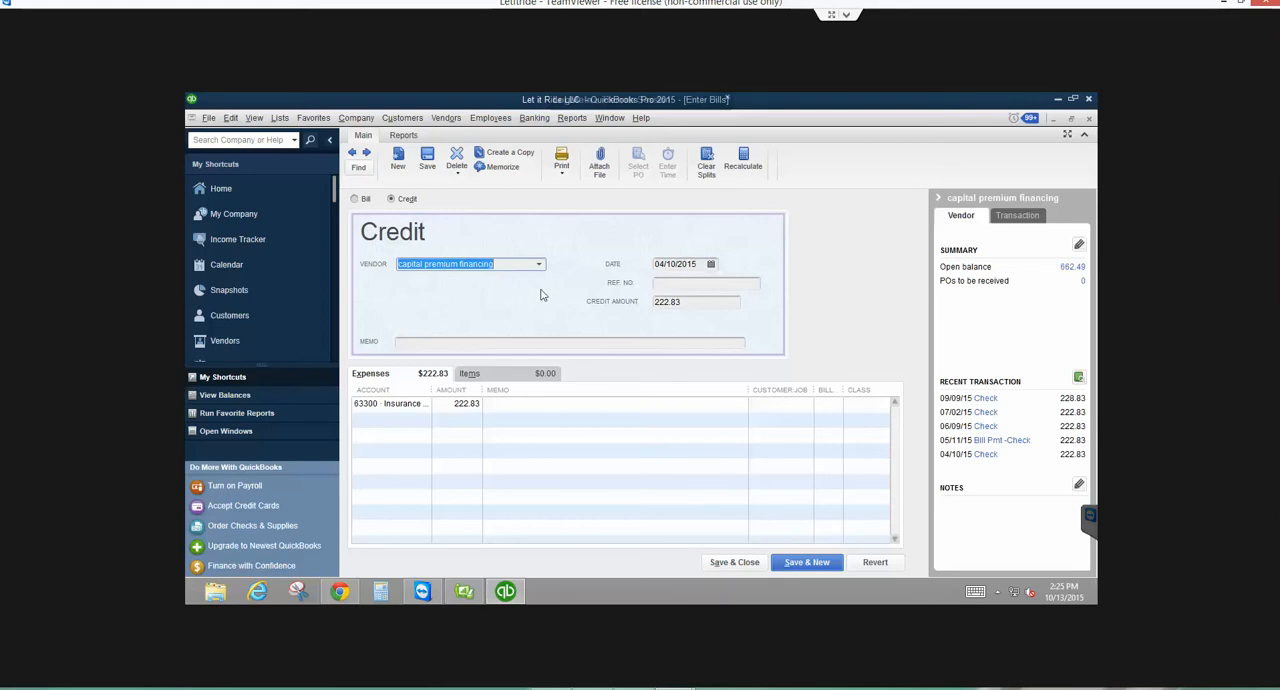
pyautogui.hotkey('ctrl', 'y')
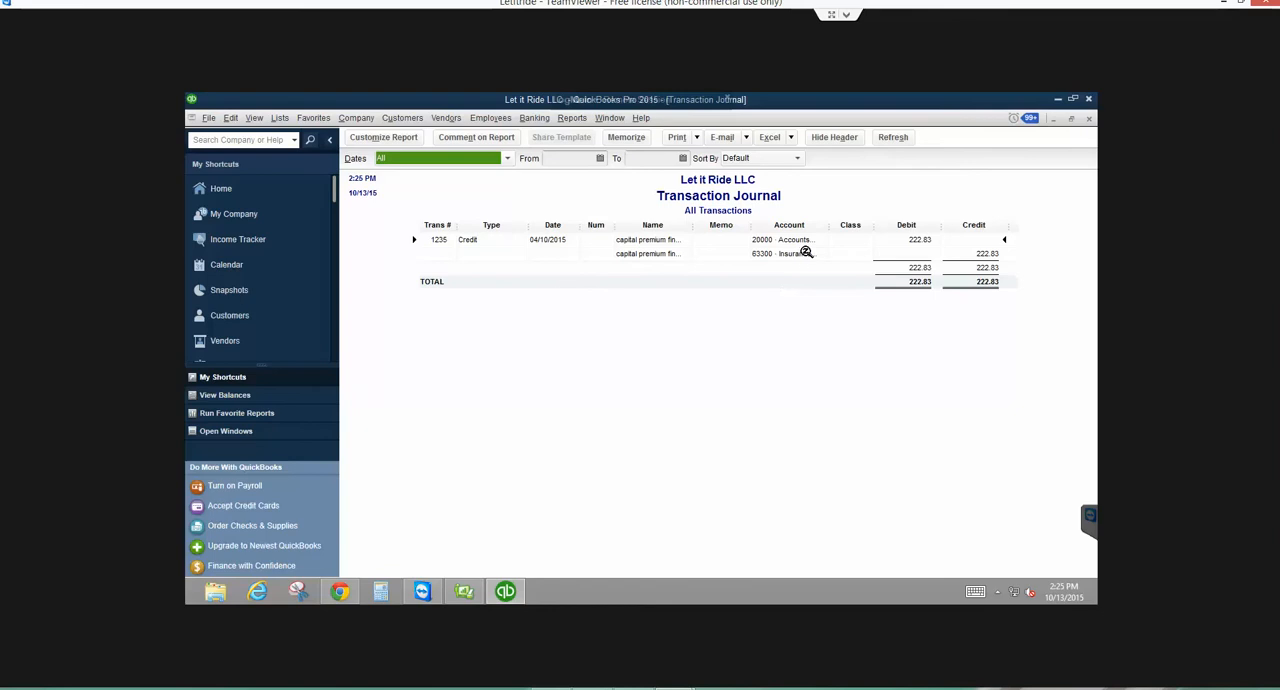
pyautogui.moveTo(829, 226); pyautogui.dragTo(891, 224)
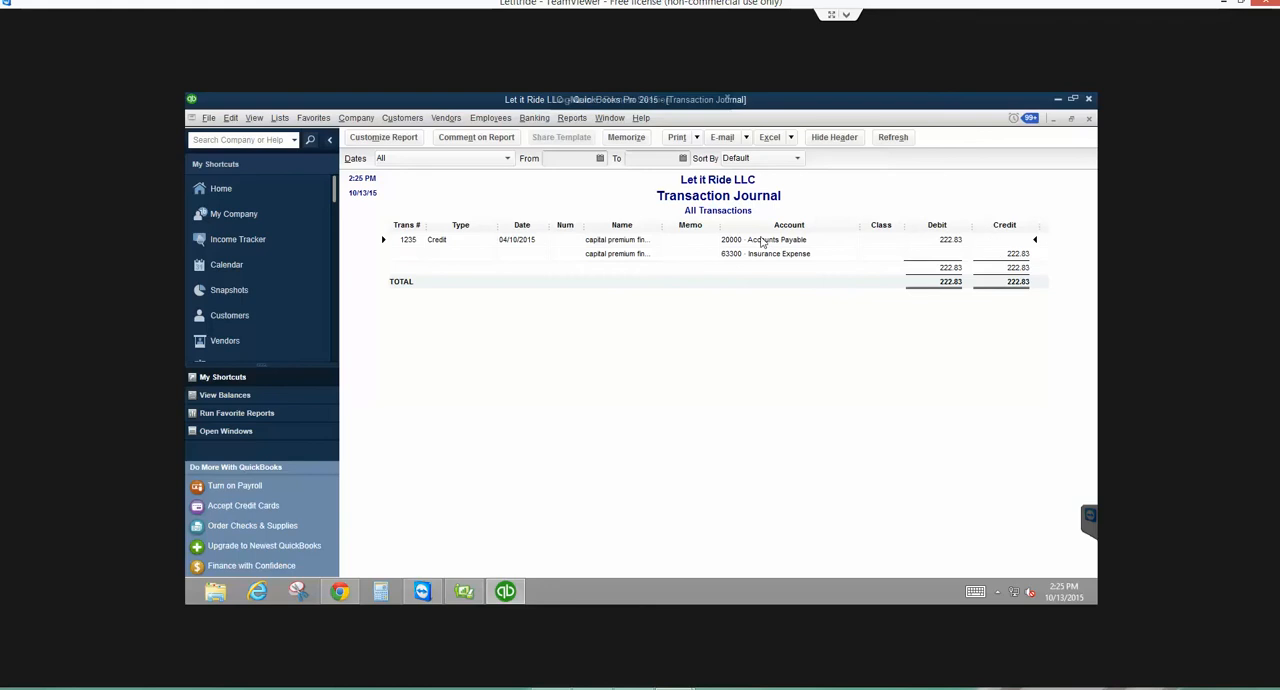
pyautogui.doubleClick(828, 256)
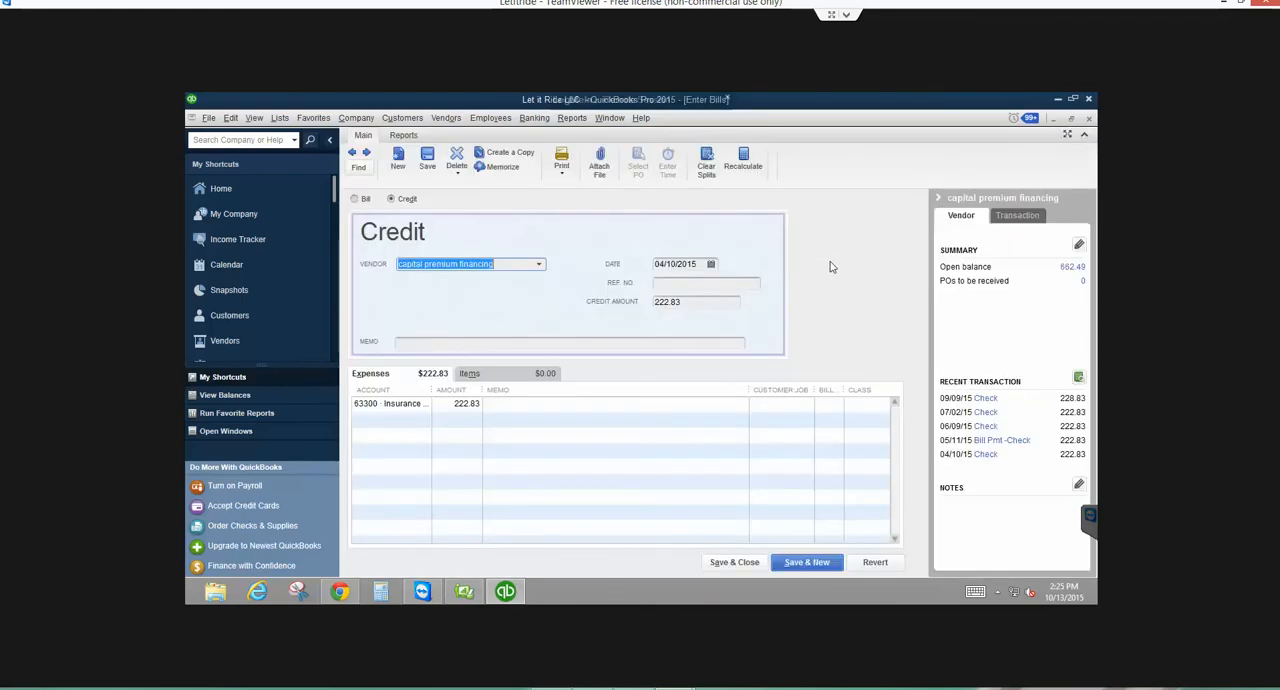
pyautogui.press('Escape')
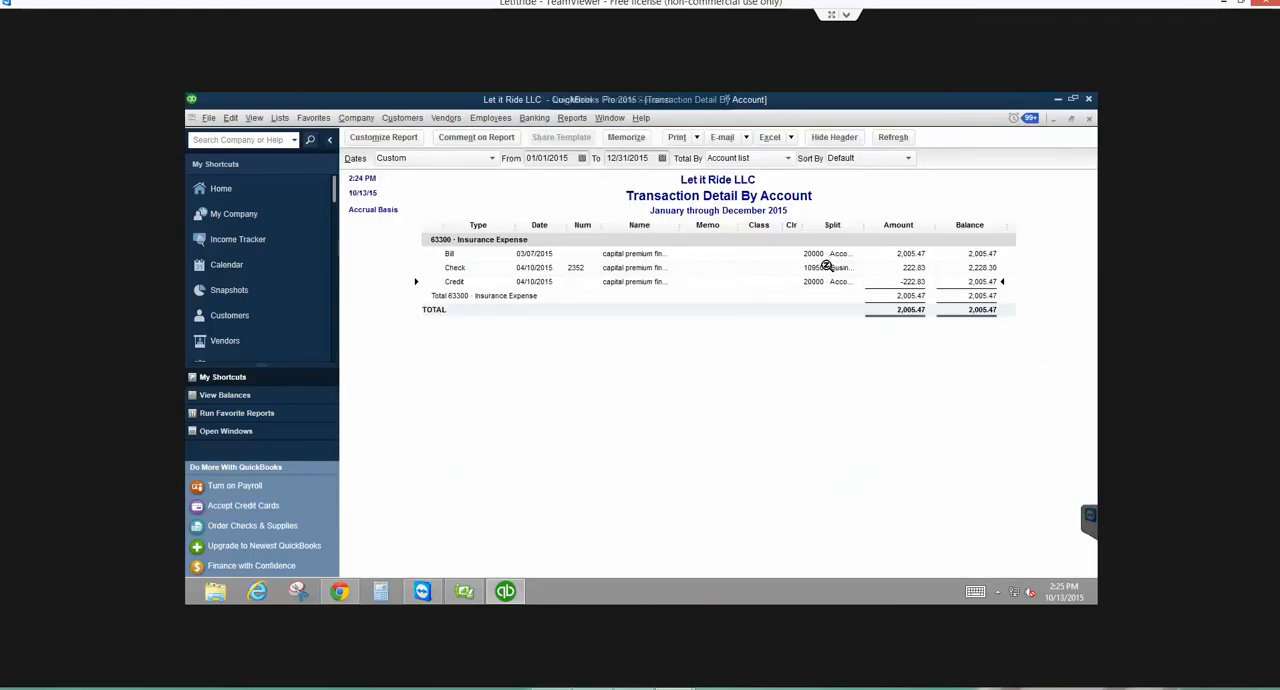
# - Compare check 2352 with the 04/10/2015 credit from the Insurance Expense detail, closing both unchanged
pyautogui.doubleClick(638, 268)
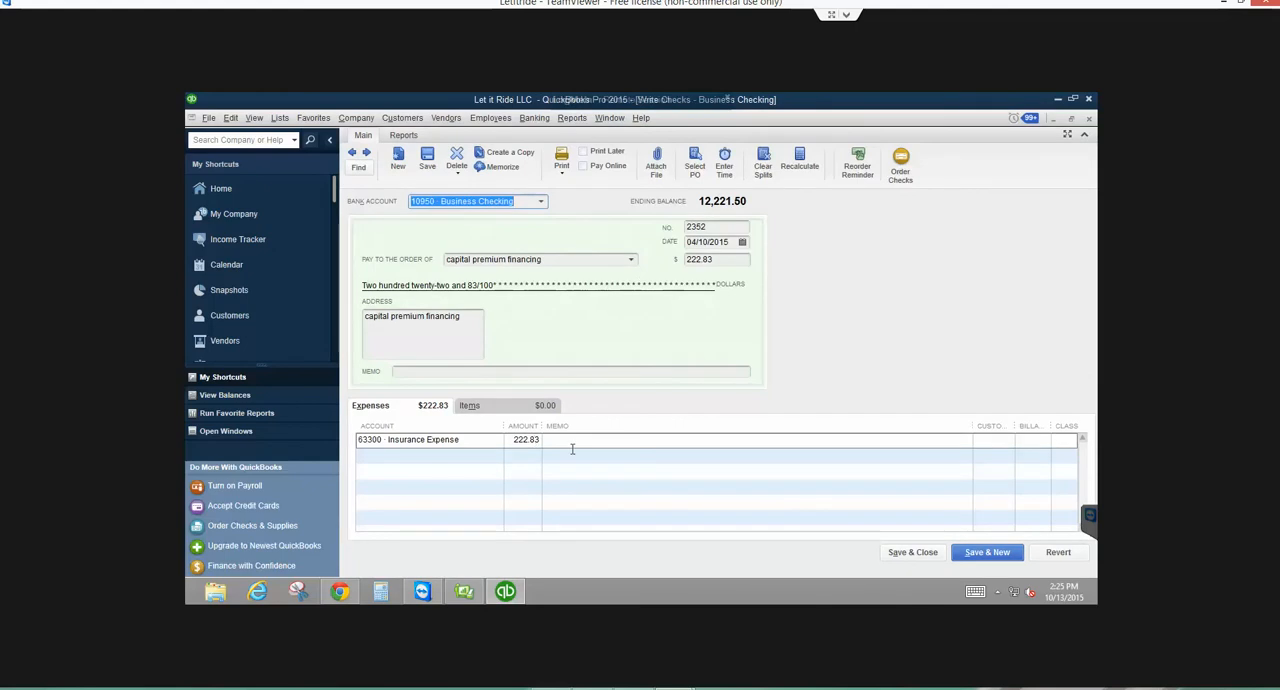
pyautogui.press('Escape')
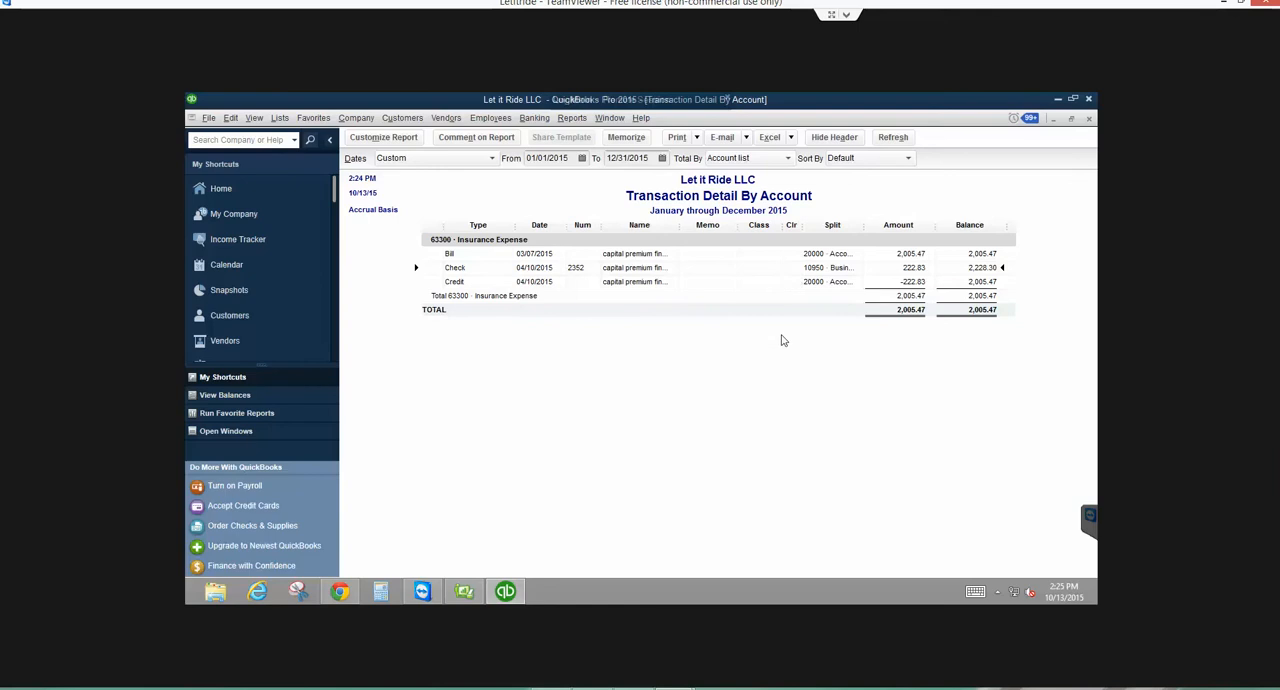
pyautogui.doubleClick(813, 281)
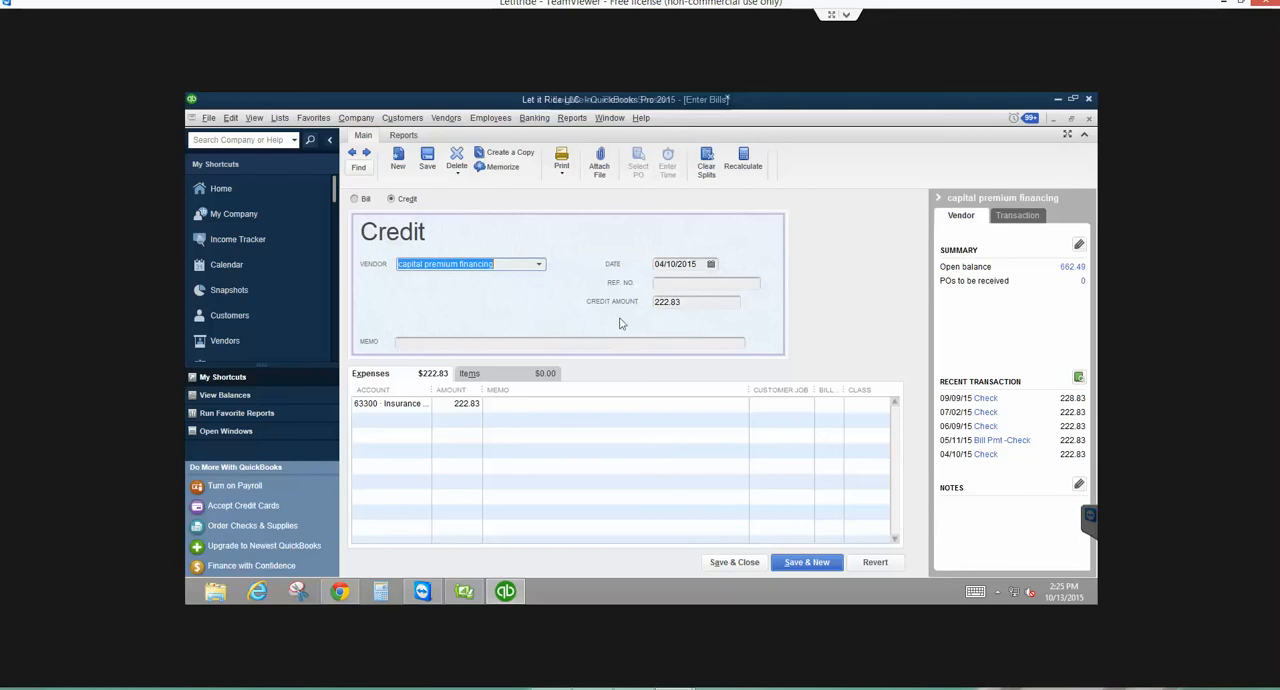
pyautogui.press('Escape')
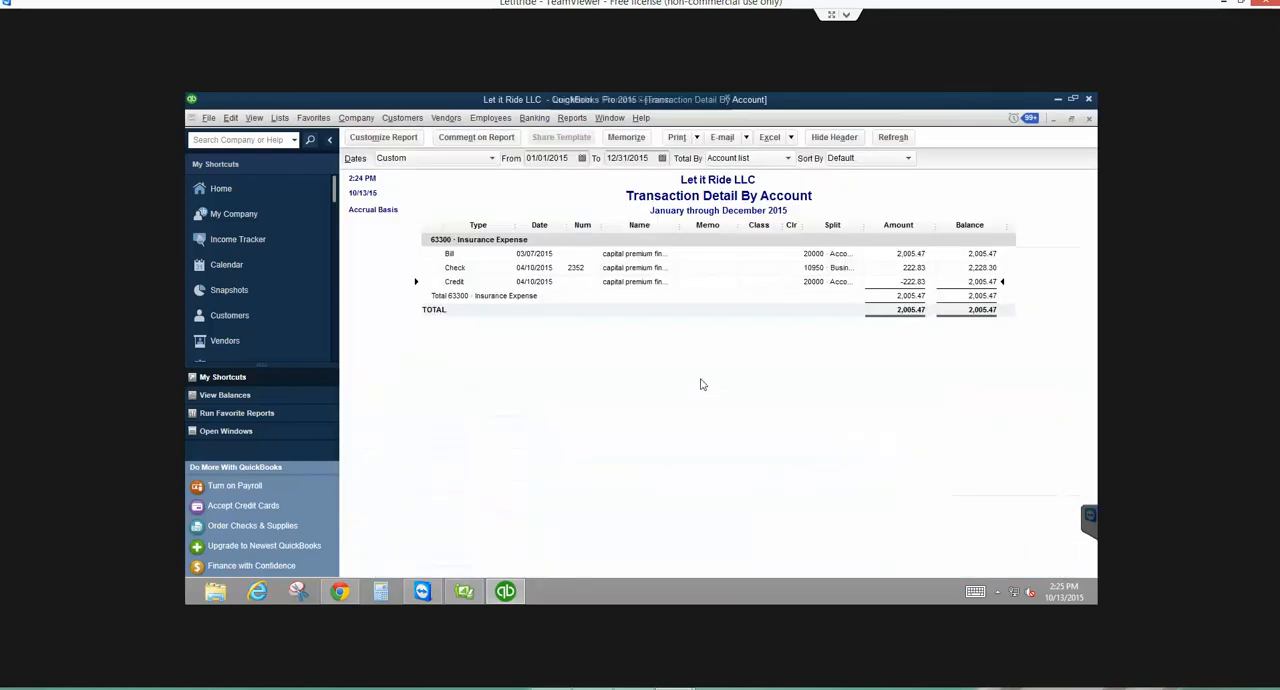
pyautogui.doubleClick(645, 268)
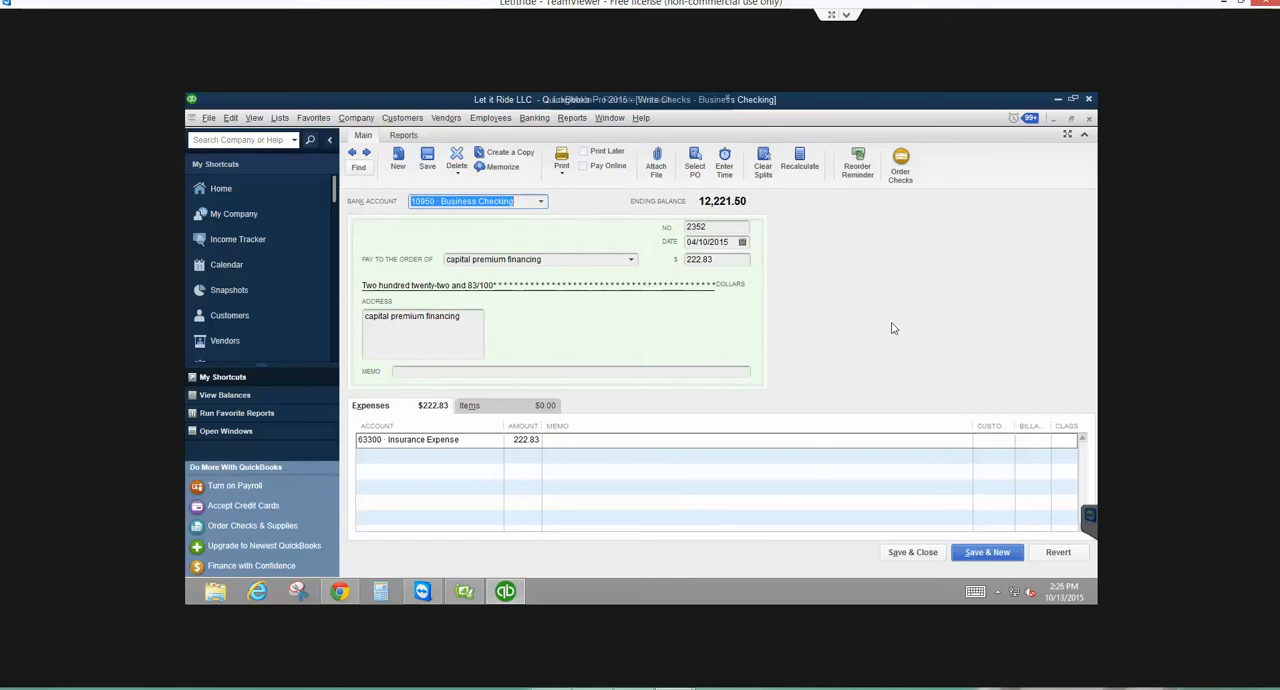
pyautogui.press('Escape')
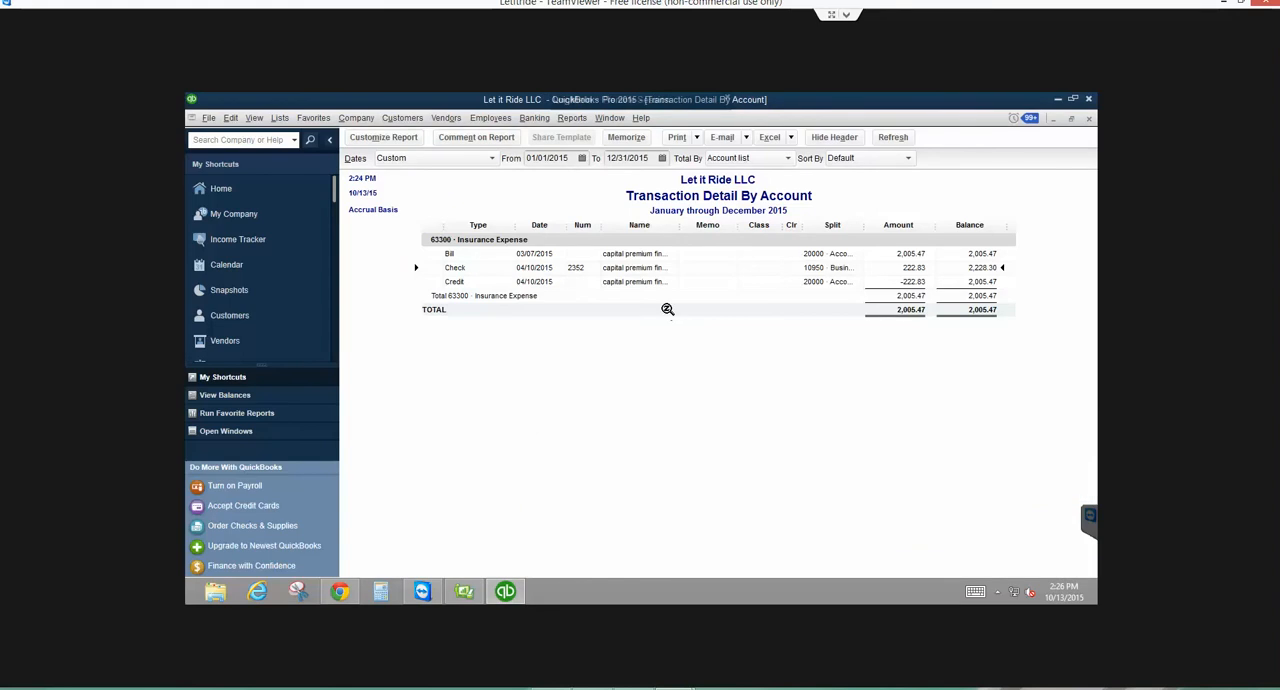
# - Open the 03/07/2015 capital premium financing bill, review its transaction history of payments and credits, and close the bill
pyautogui.doubleClick(822, 254)
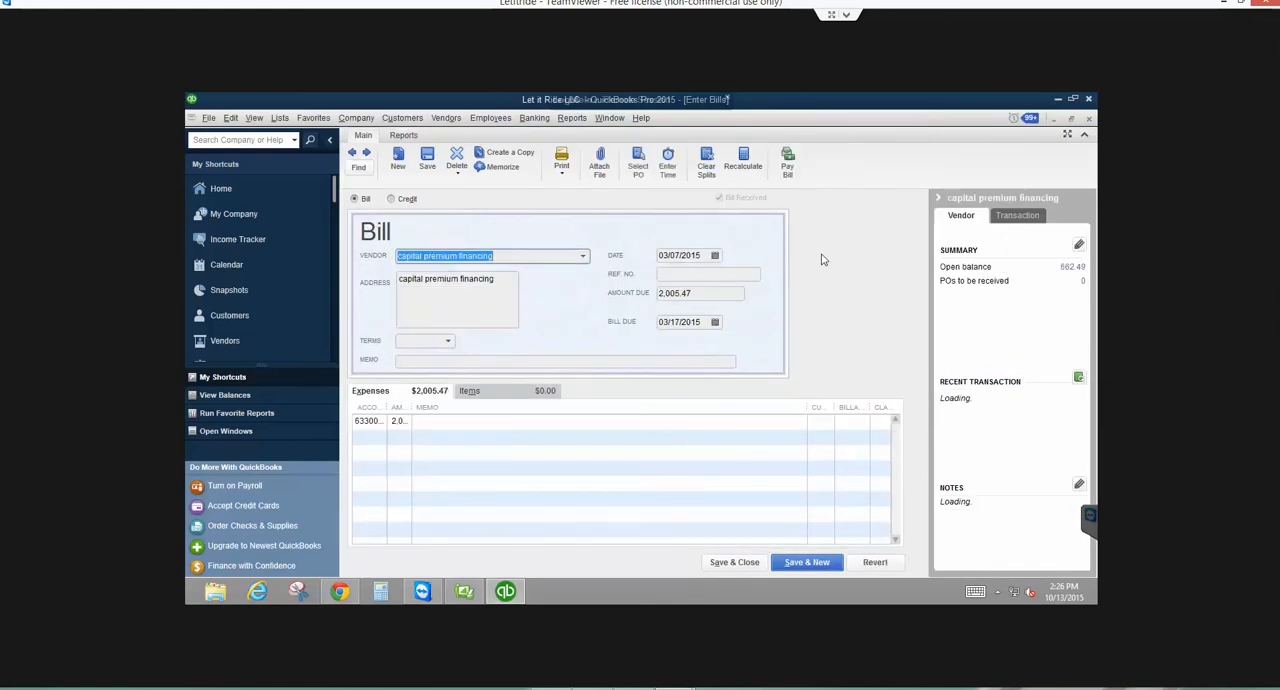
pyautogui.click(402, 137)
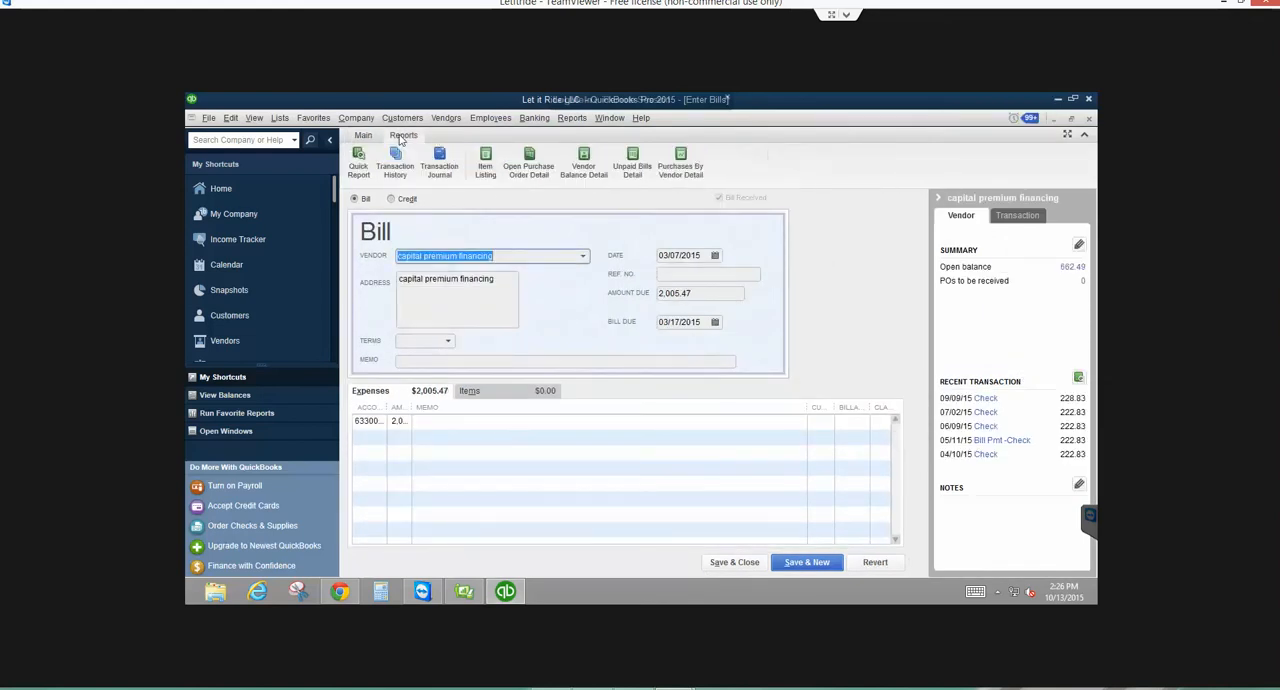
pyautogui.click(395, 163)
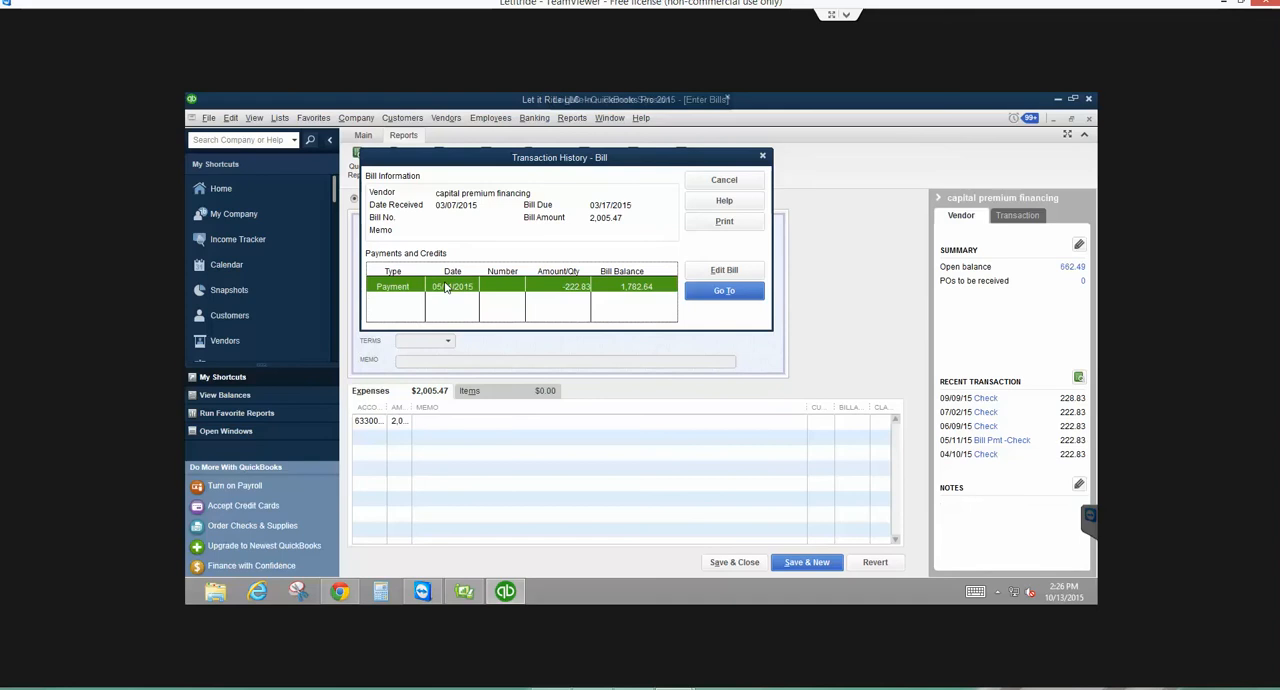
pyautogui.click(726, 181)
pyautogui.click(734, 563)
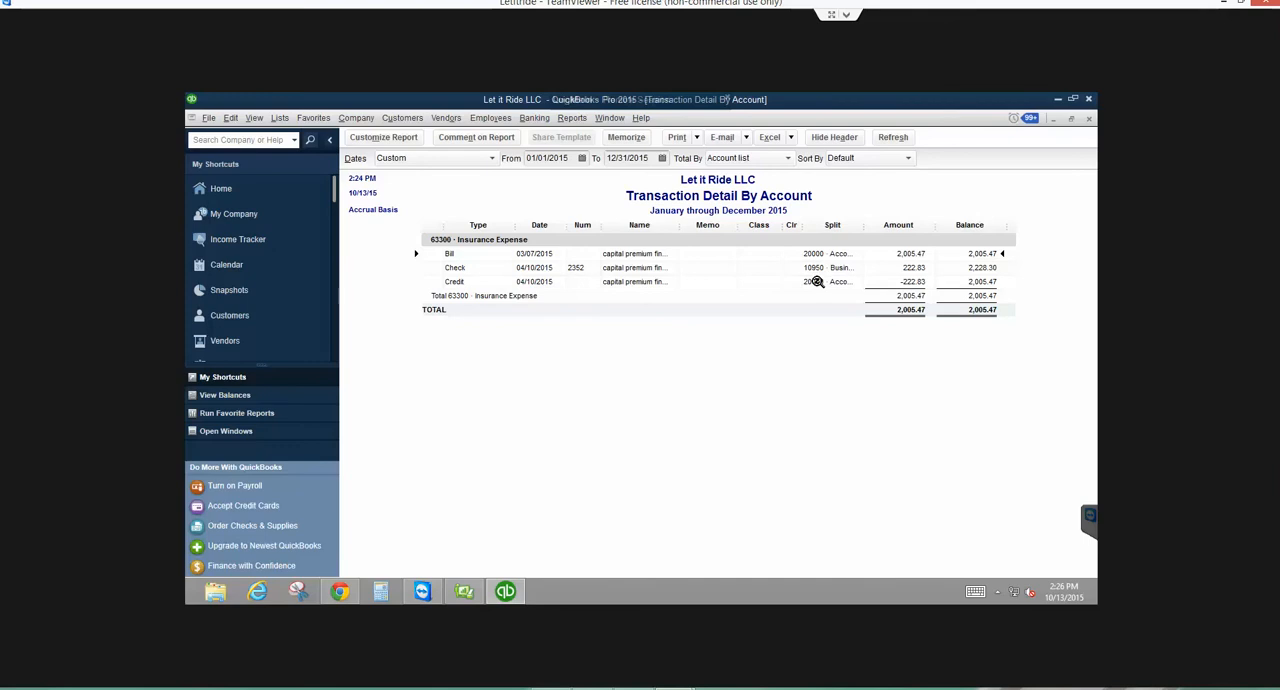
# - Delete the 04/10/2015 capital premium financing credit, confirm the change to a past transaction, and return to the Insurance Expense detail
pyautogui.doubleClick(817, 282)
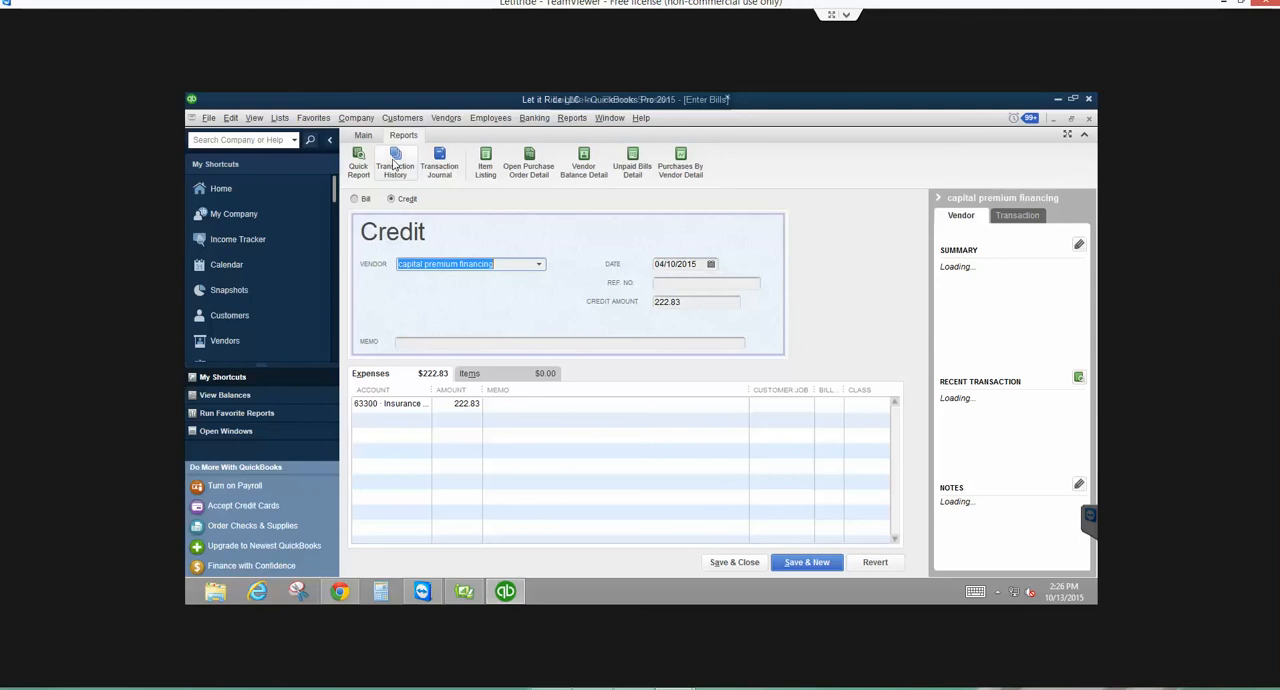
pyautogui.click(364, 136)
pyautogui.click(458, 155)
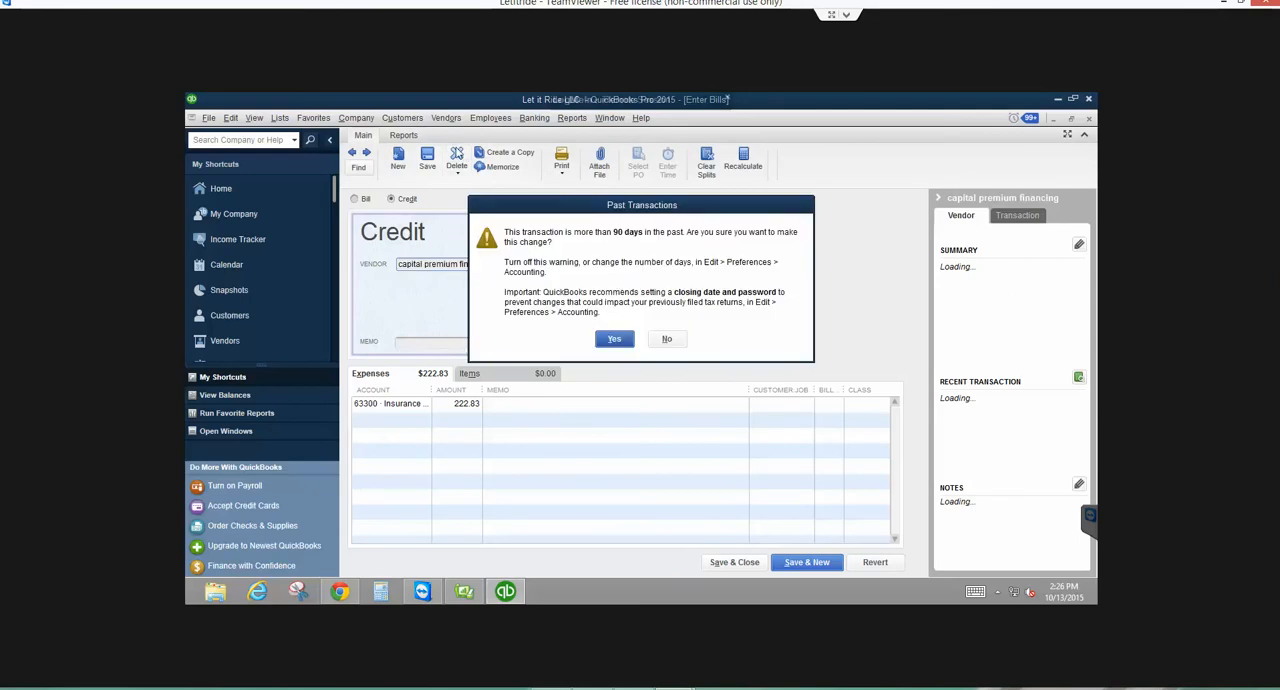
pyautogui.click(614, 339)
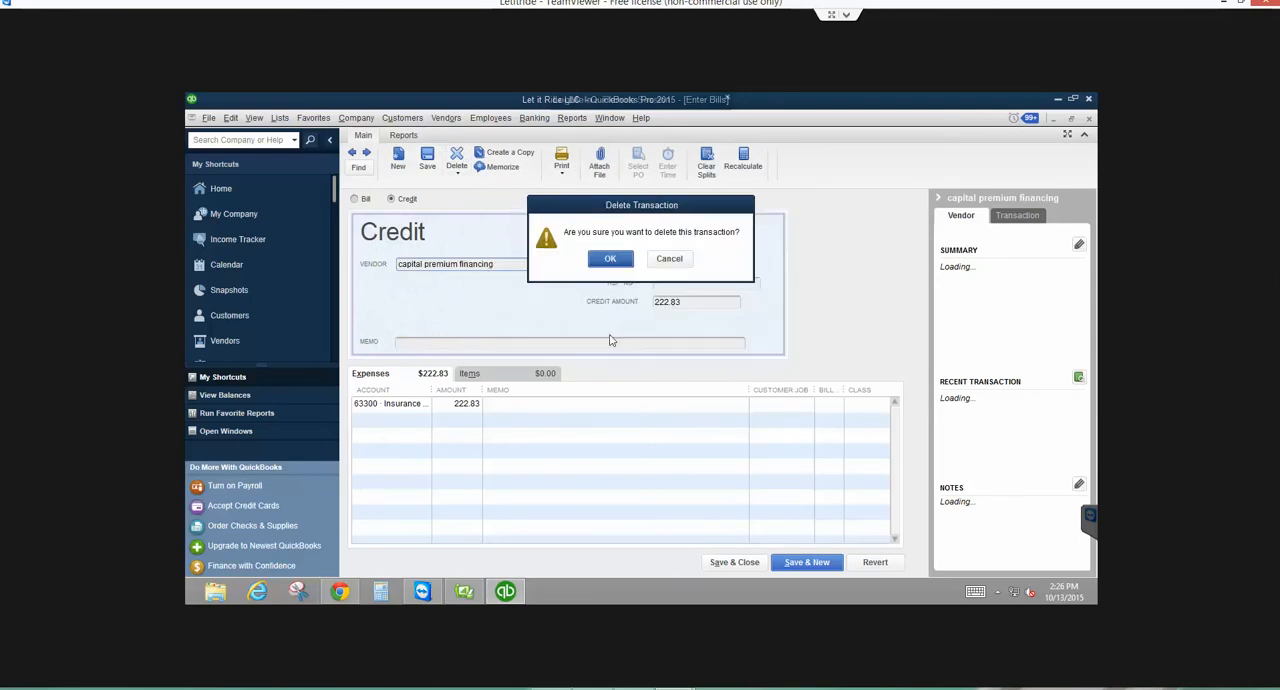
pyautogui.click(602, 254)
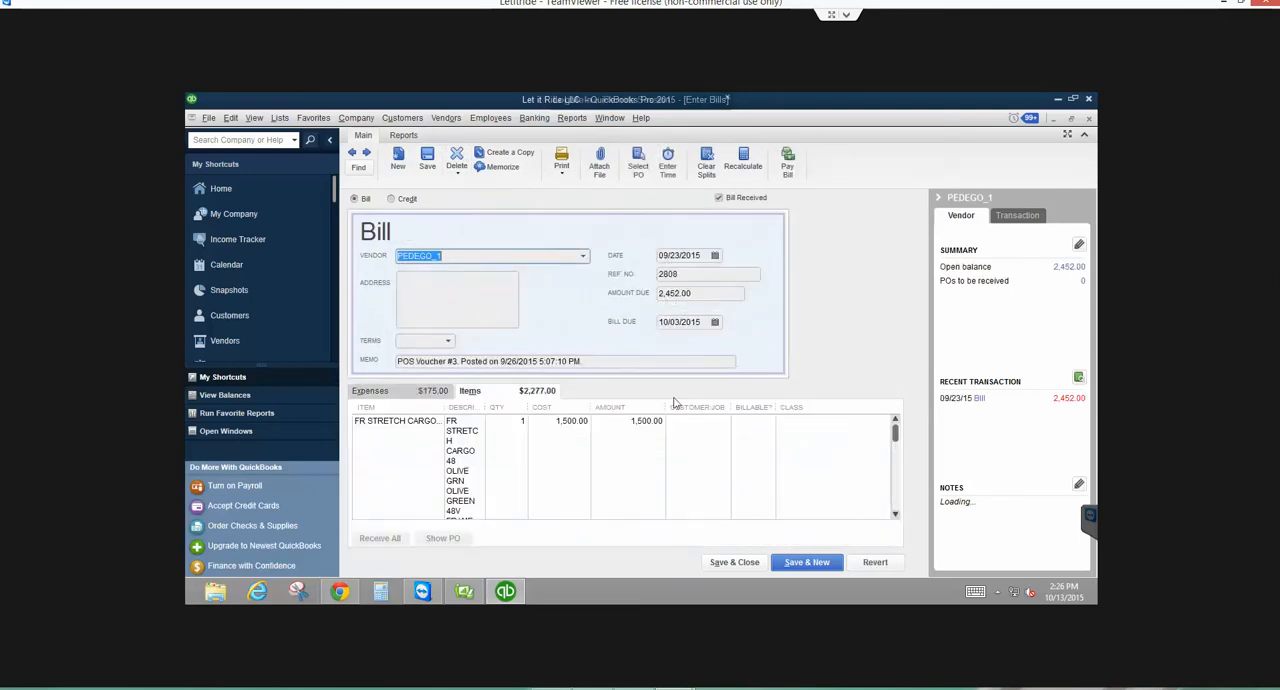
pyautogui.press('Escape')
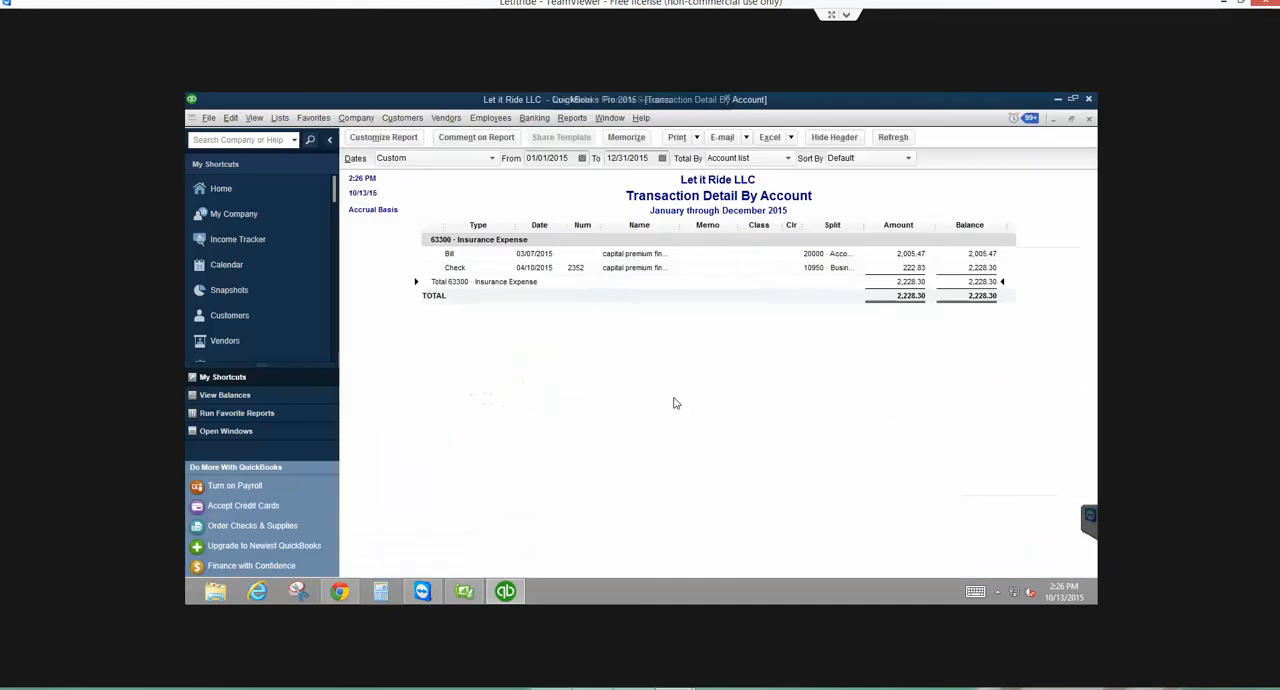
# - Open check 2352 to capital premium financing, inspect its check number and expense line, and close it unchanged
pyautogui.doubleClick(632, 268)
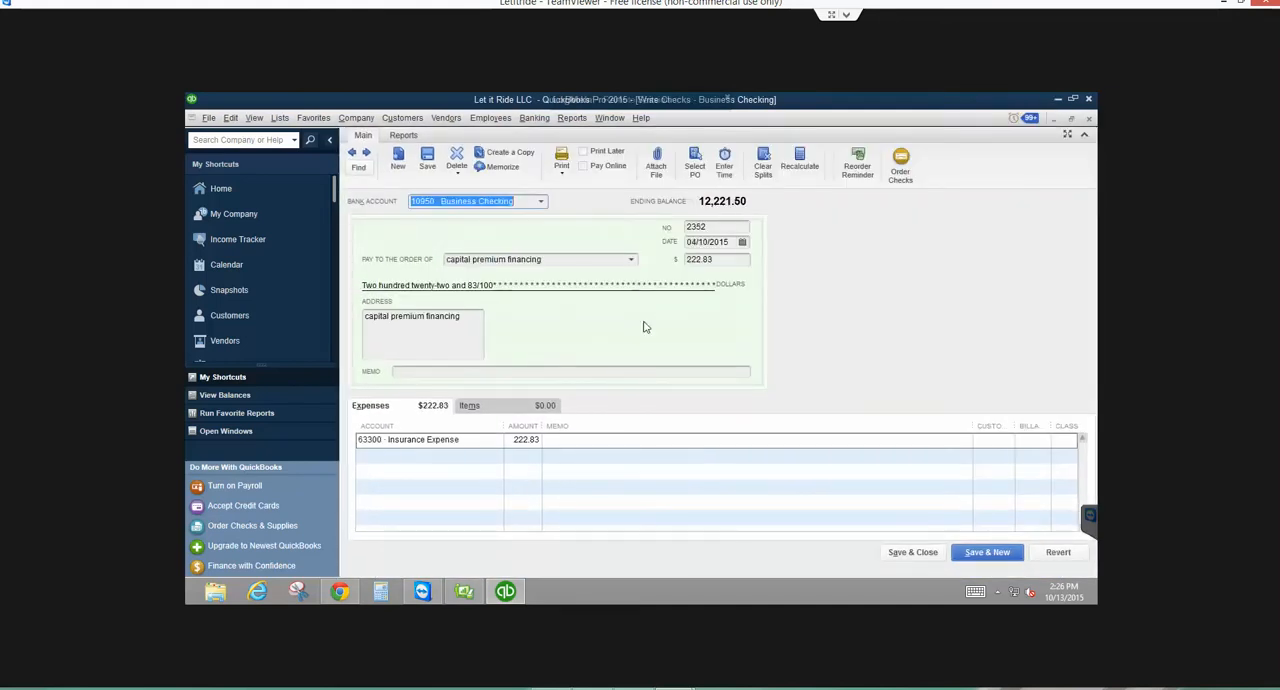
pyautogui.click(722, 228)
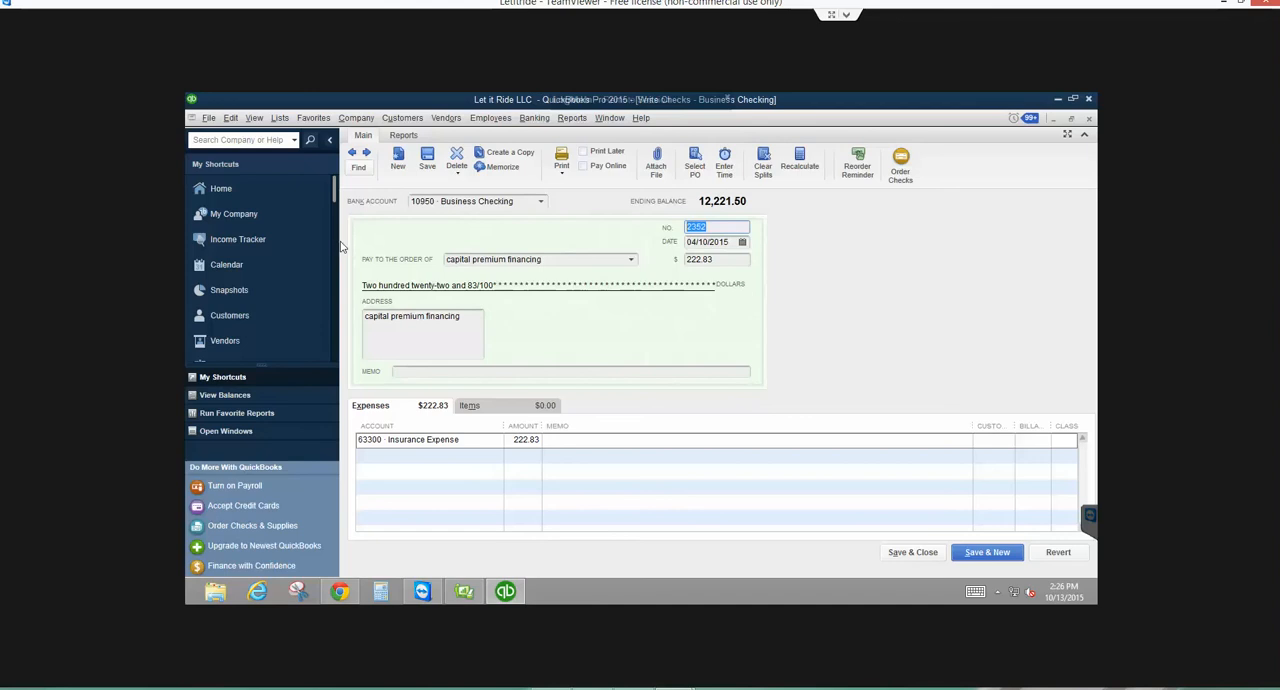
pyautogui.click(662, 438)
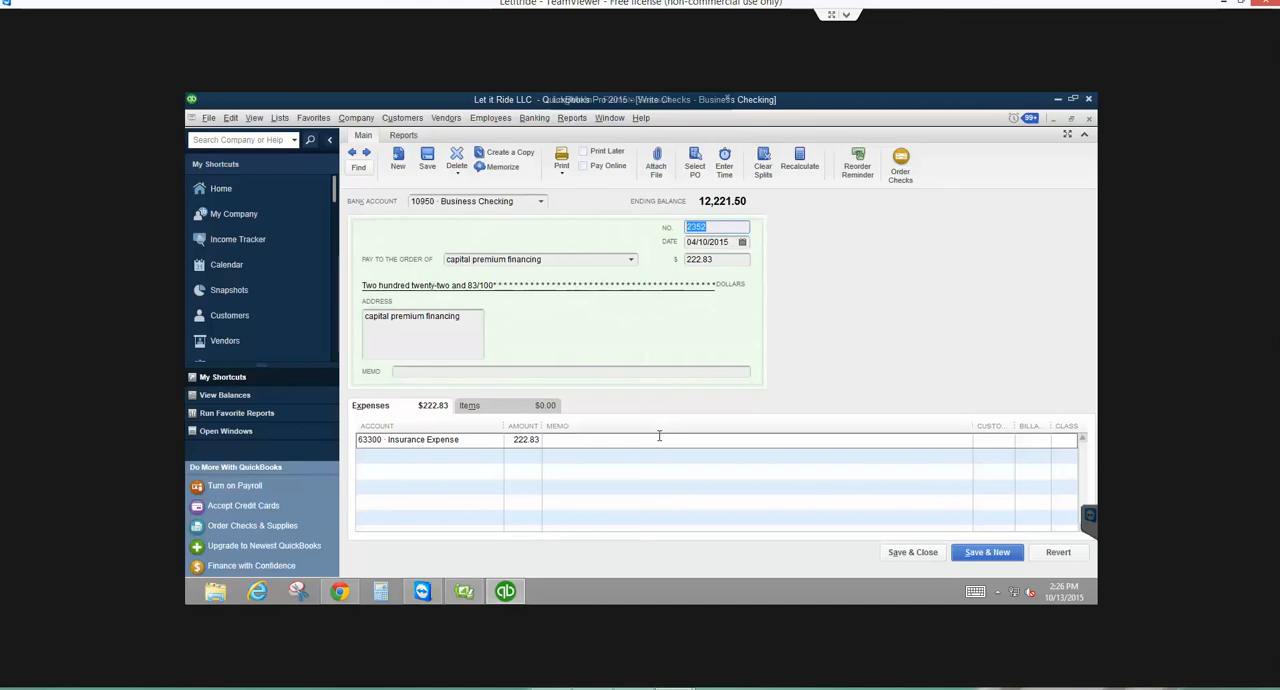
pyautogui.click(717, 228)
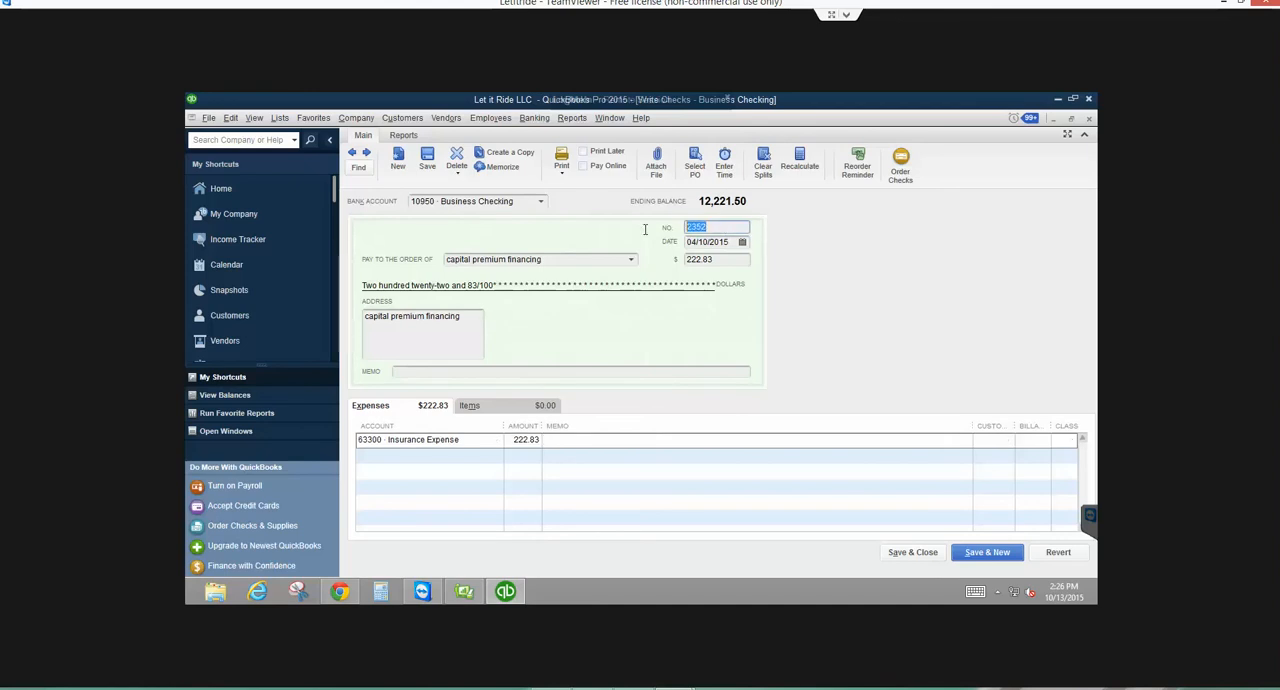
pyautogui.click(592, 437)
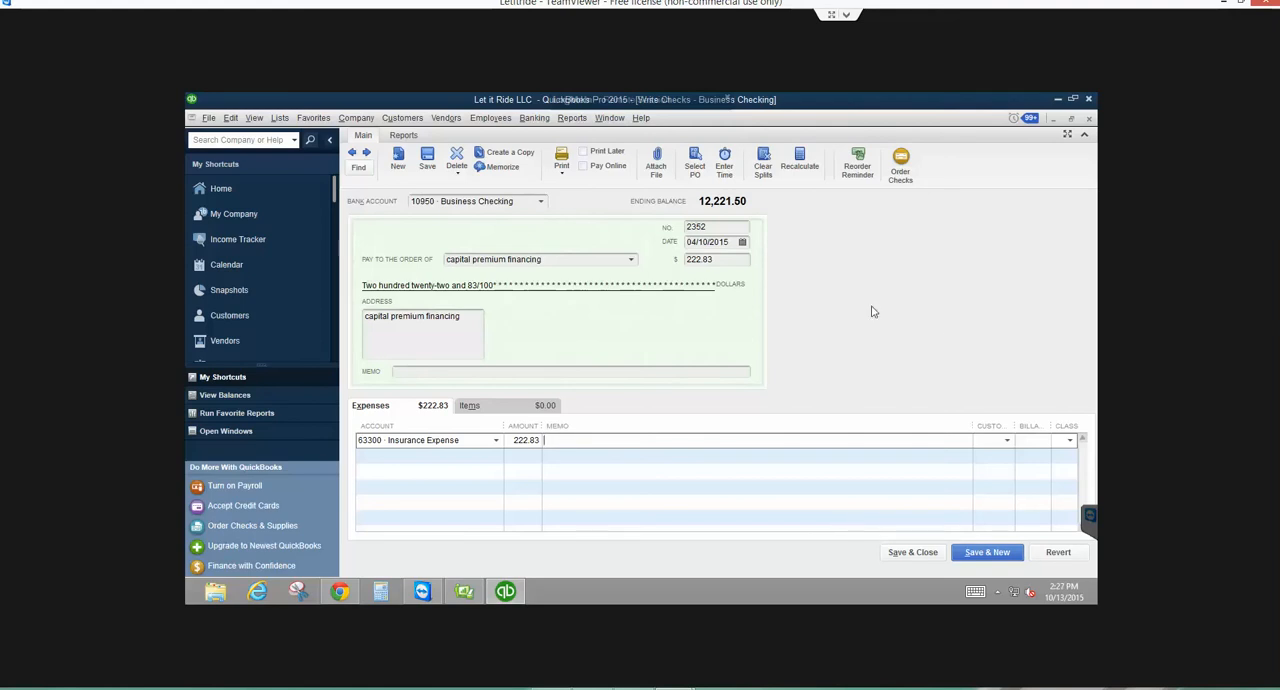
pyautogui.click(1089, 119)
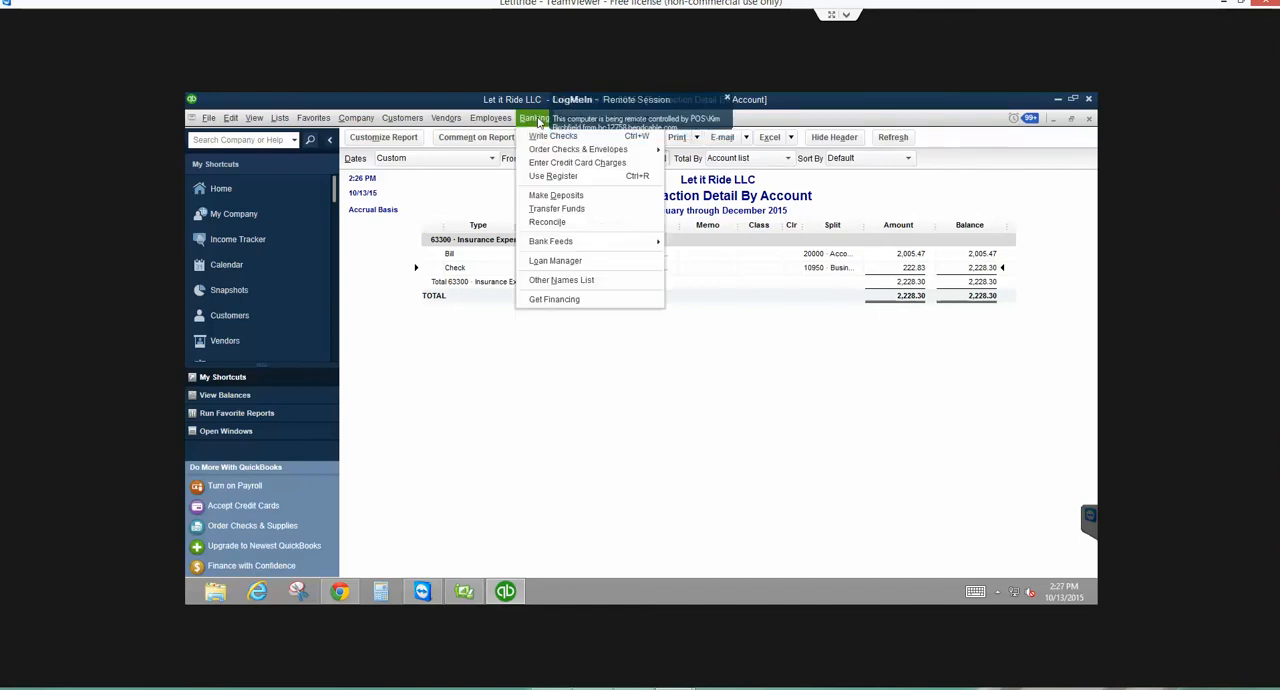
# - Open the 10950 Business Checking register, inspect the number on intuit check 2581, and return to the register
pyautogui.click(550, 176)
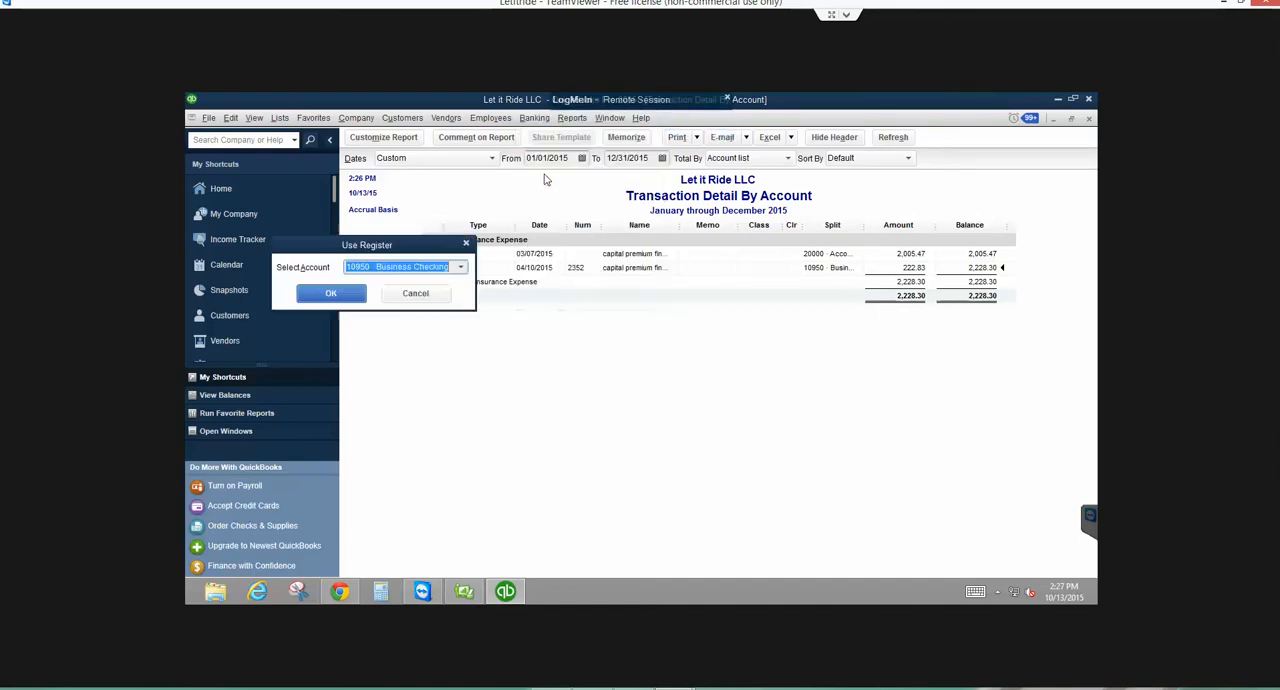
pyautogui.click(333, 290)
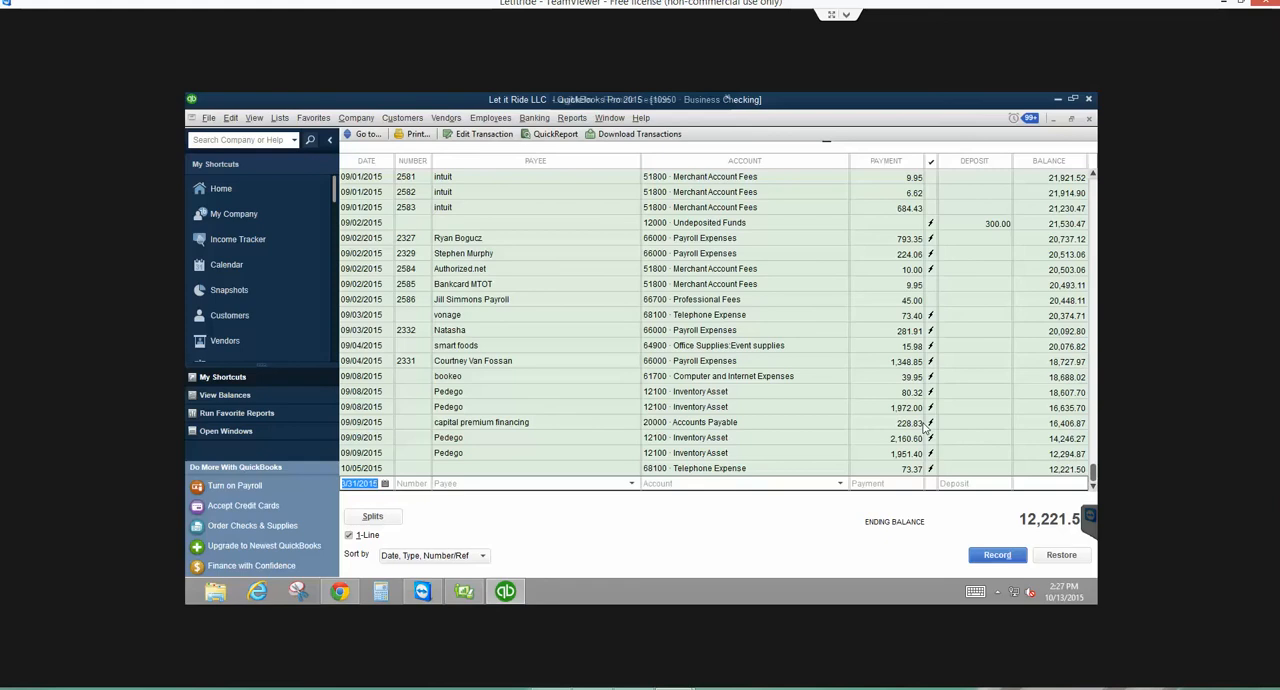
pyautogui.scroll(1, 925, 428)
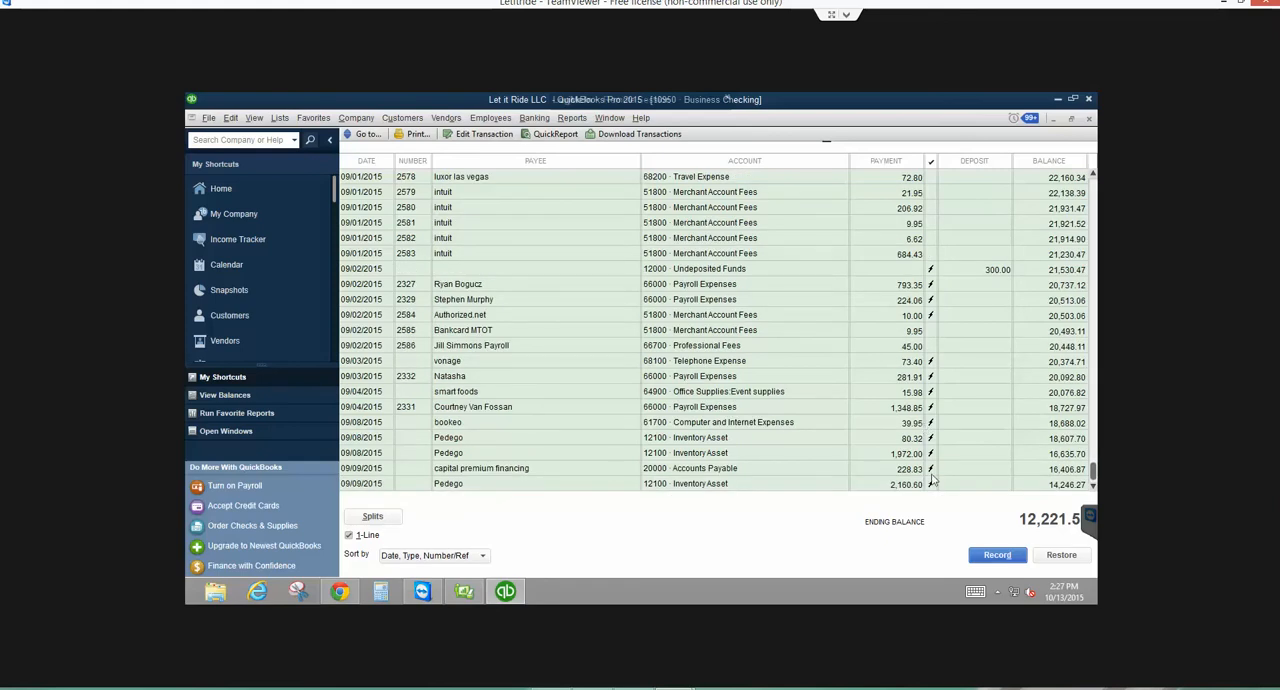
pyautogui.click(478, 222)
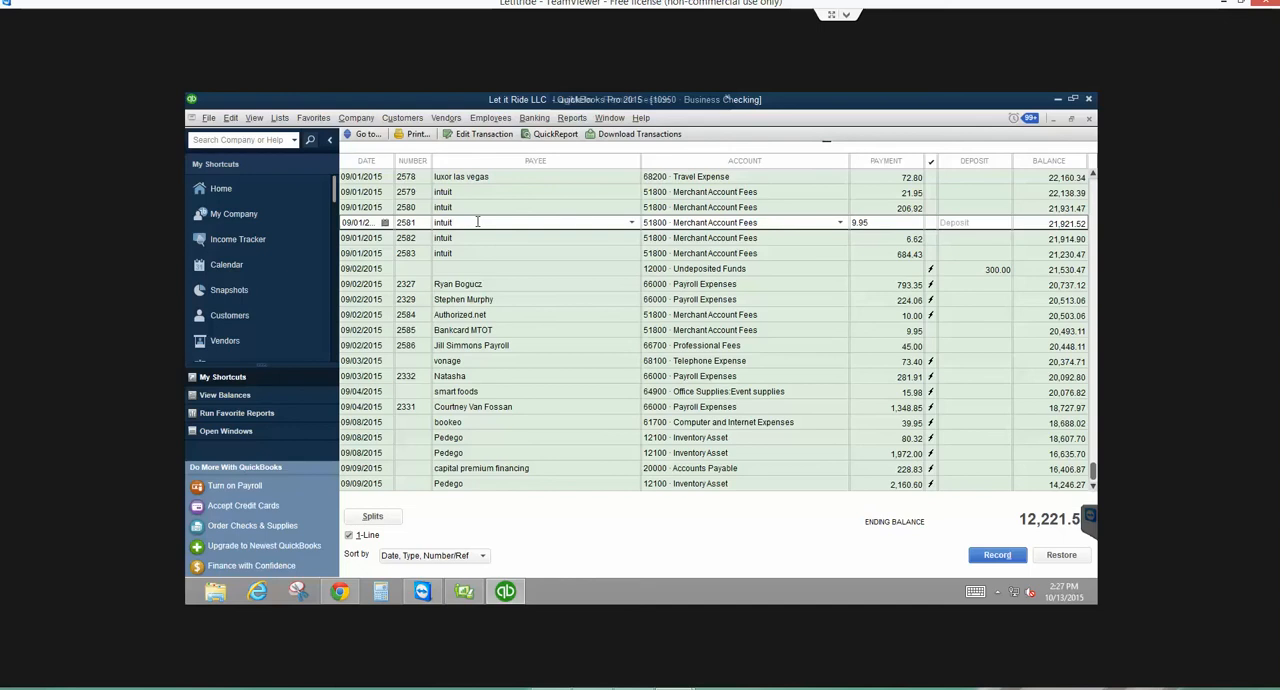
pyautogui.click(488, 136)
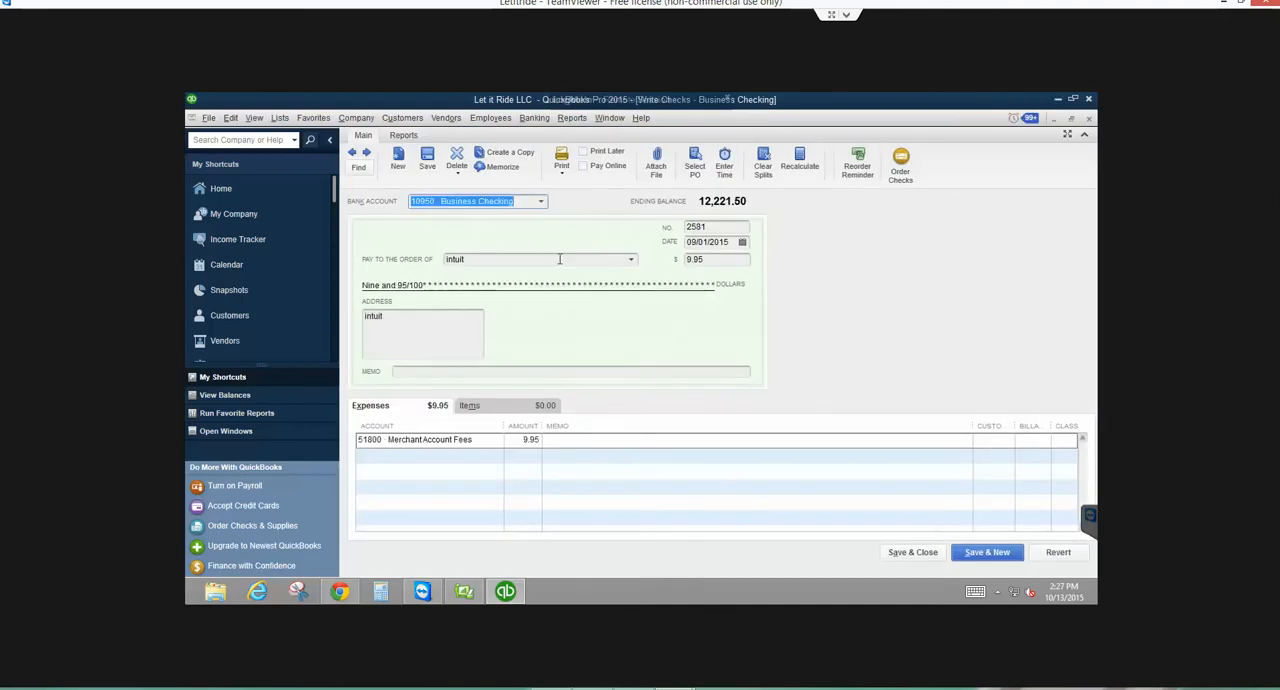
pyautogui.click(722, 231)
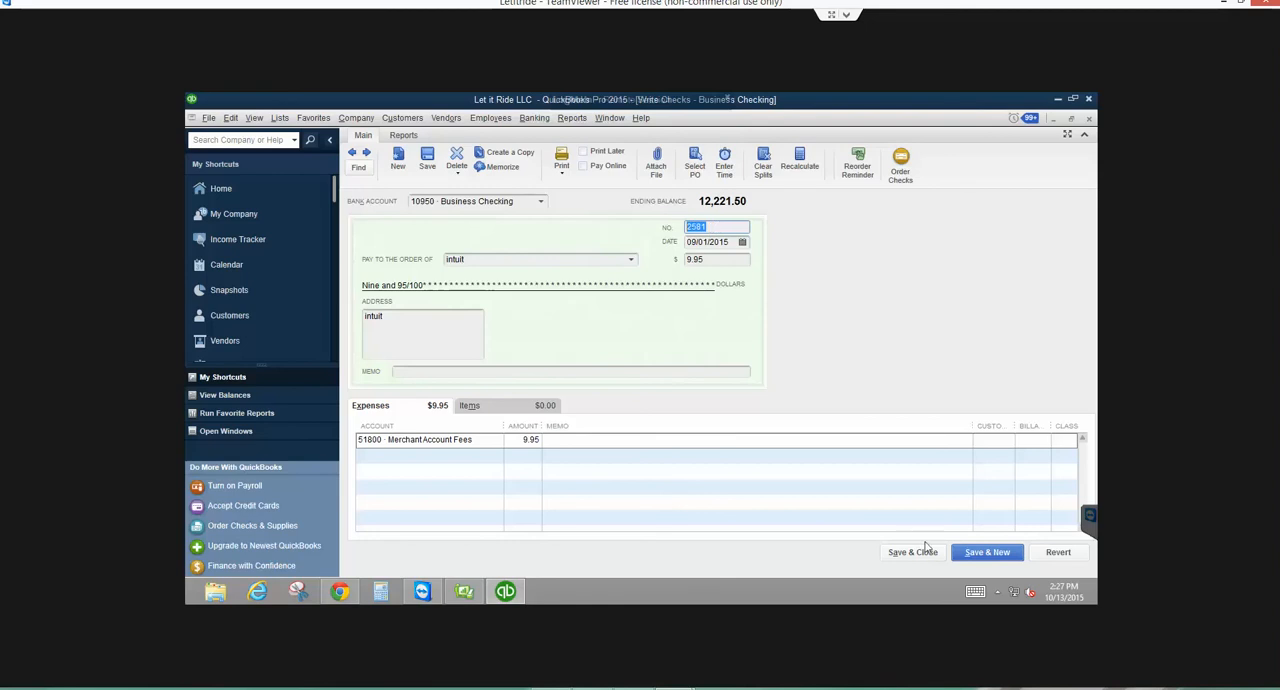
pyautogui.hotkey('ctrl', 'r')
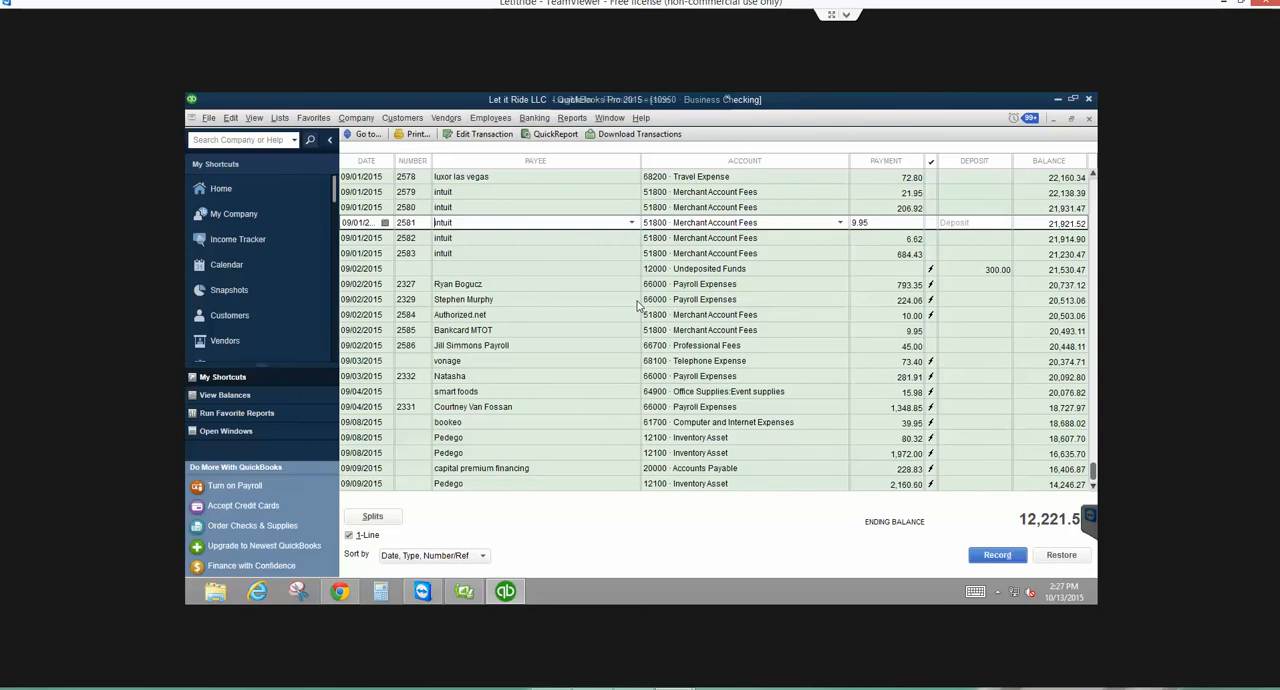
# - Clear the check number from the 08/25/2015 Payroll Expenses payment in the Business Checking register and record the change
pyautogui.scroll(2, 641, 247)
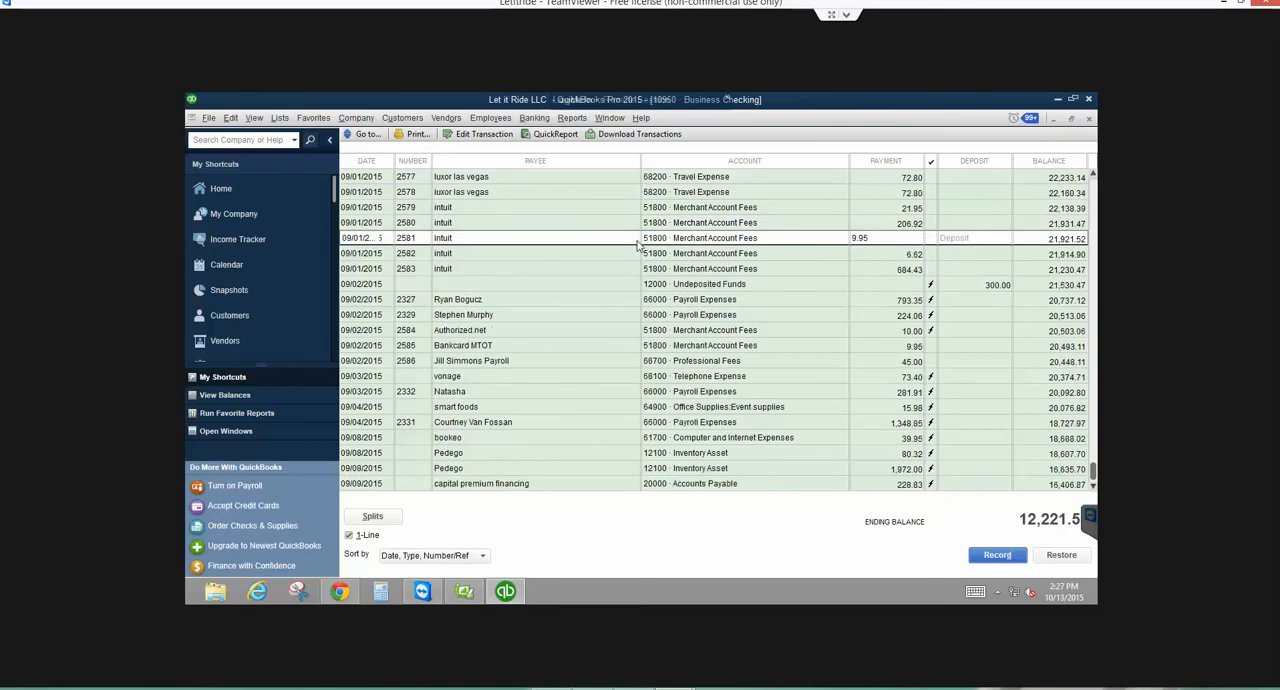
pyautogui.scroll(-3, 621, 437)
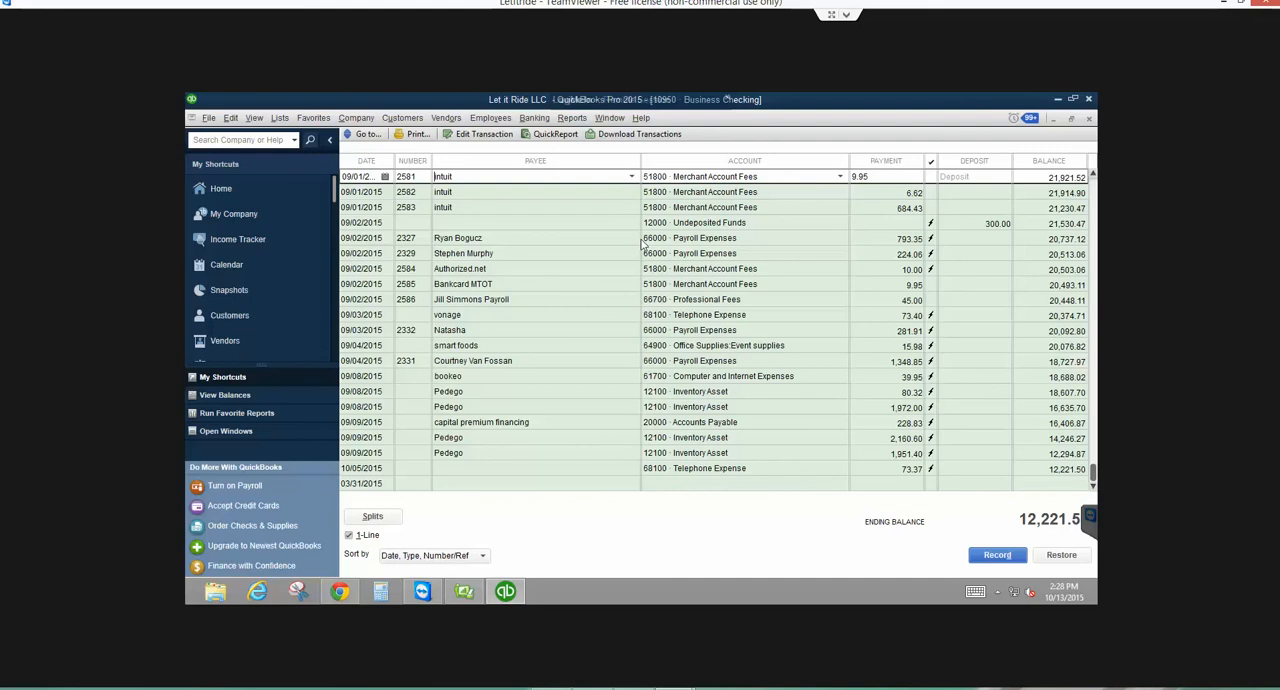
pyautogui.scroll(1, 505, 330)
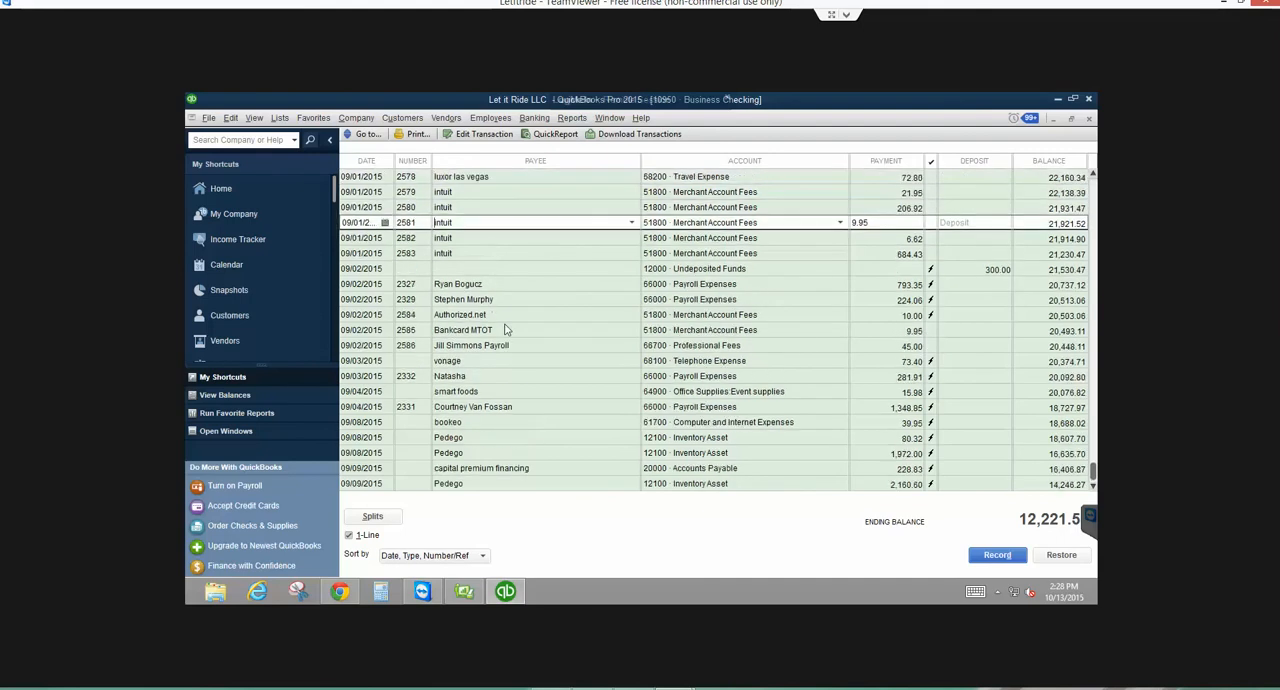
pyautogui.scroll(2, 505, 330)
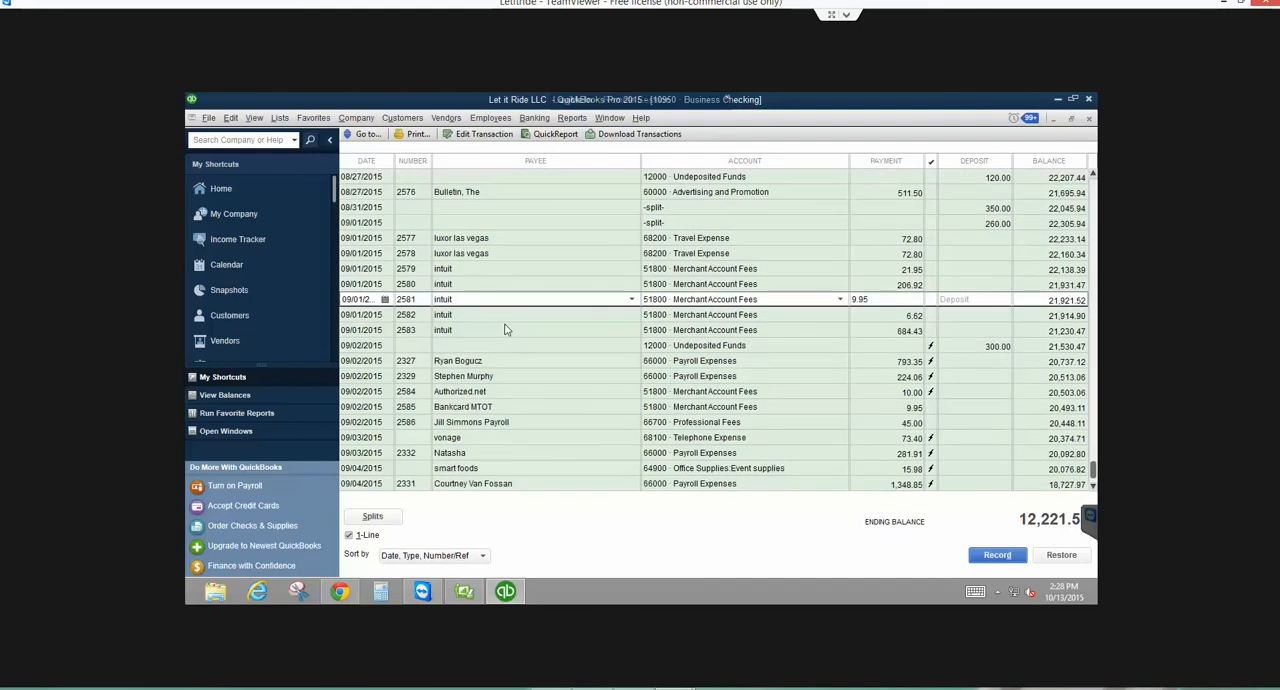
pyautogui.scroll(1, 505, 330)
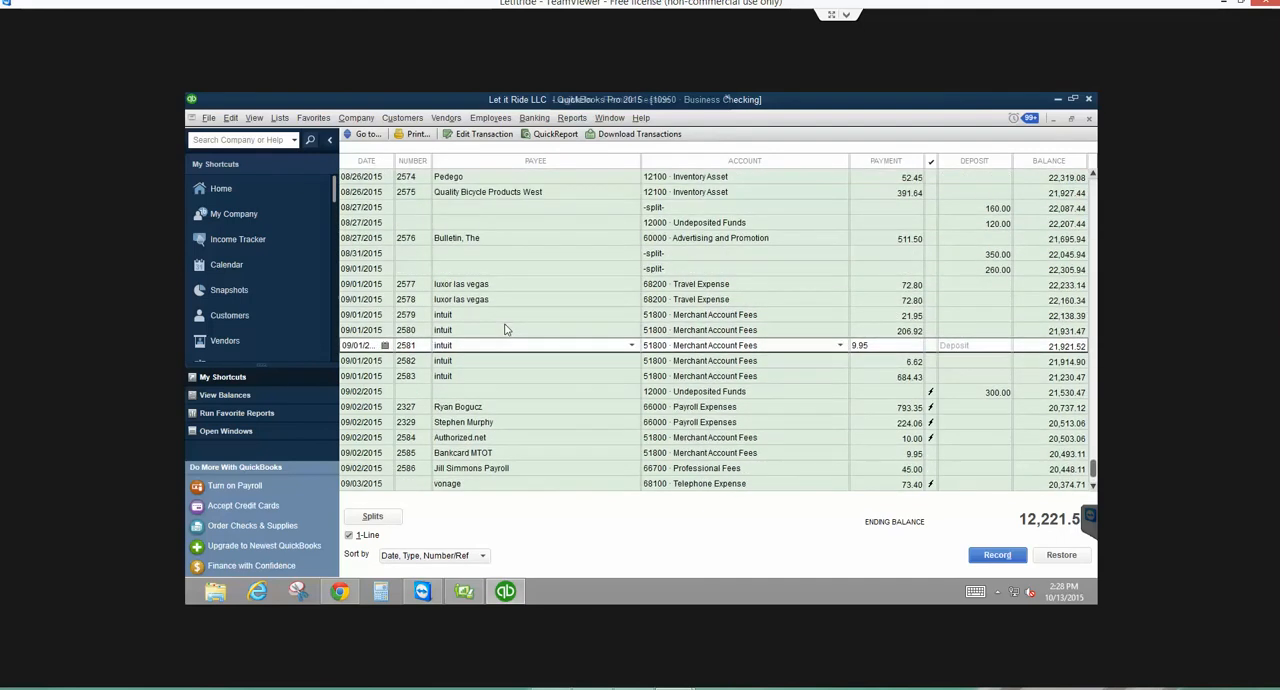
pyautogui.scroll(4, 505, 330)
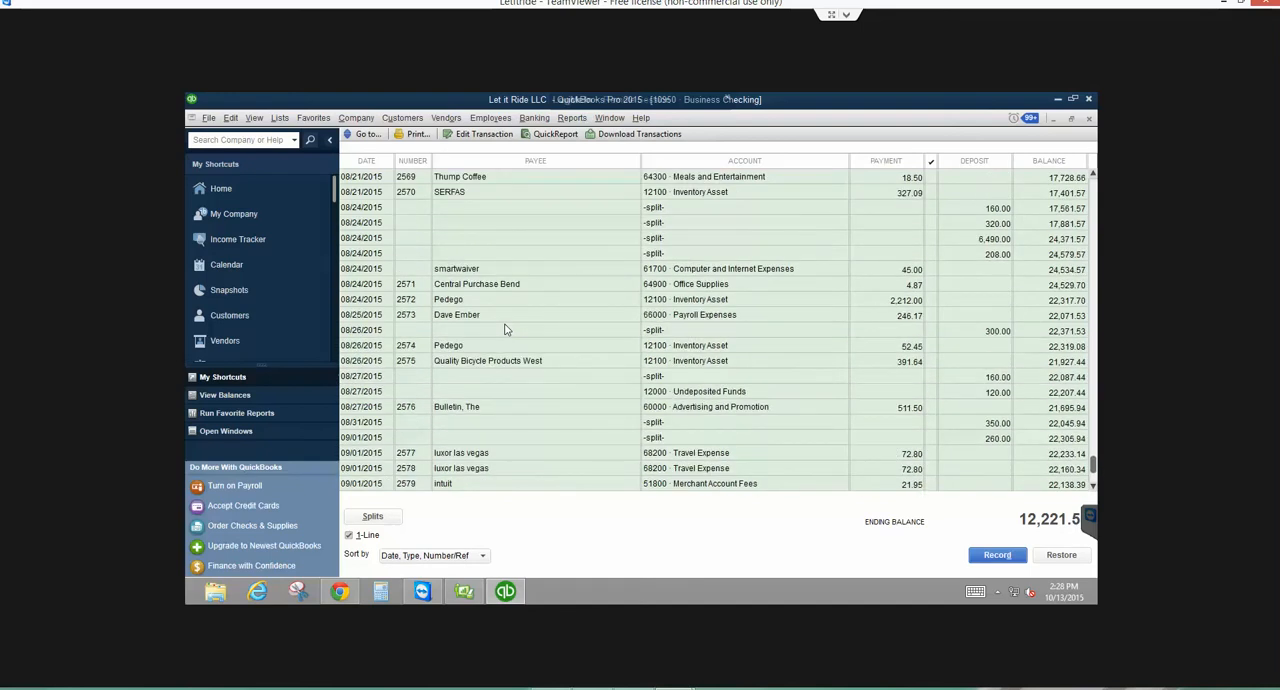
pyautogui.click(505, 330)
pyautogui.scroll(-1, 505, 330)
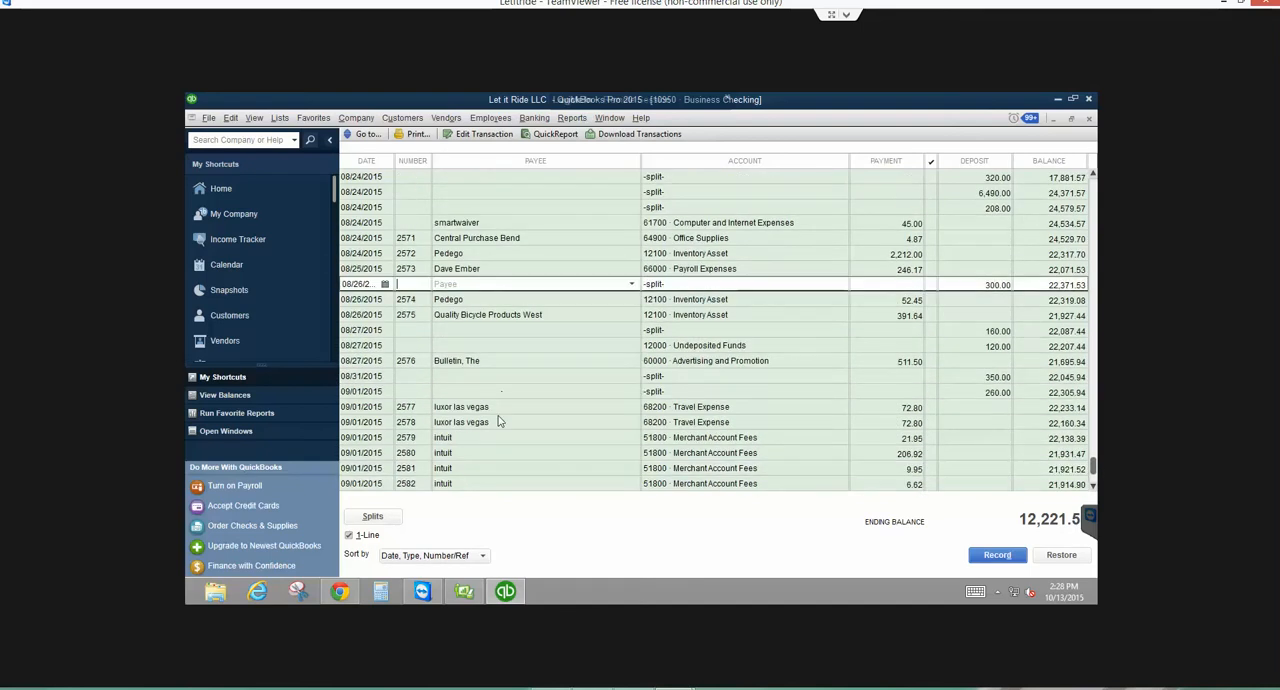
pyautogui.press('Up')
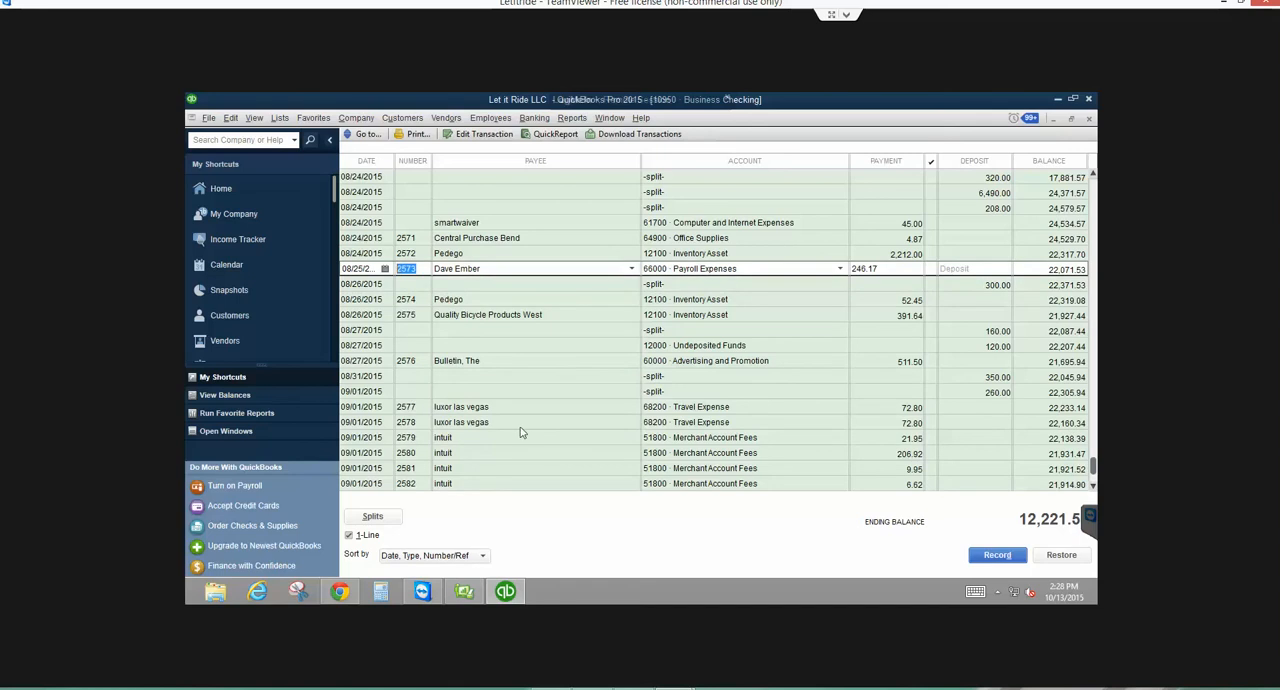
pyautogui.press('BackSpace')
pyautogui.press('Tab')
pyautogui.press('Tab')
pyautogui.press('Tab')
pyautogui.press('Tab')
pyautogui.press('Return')
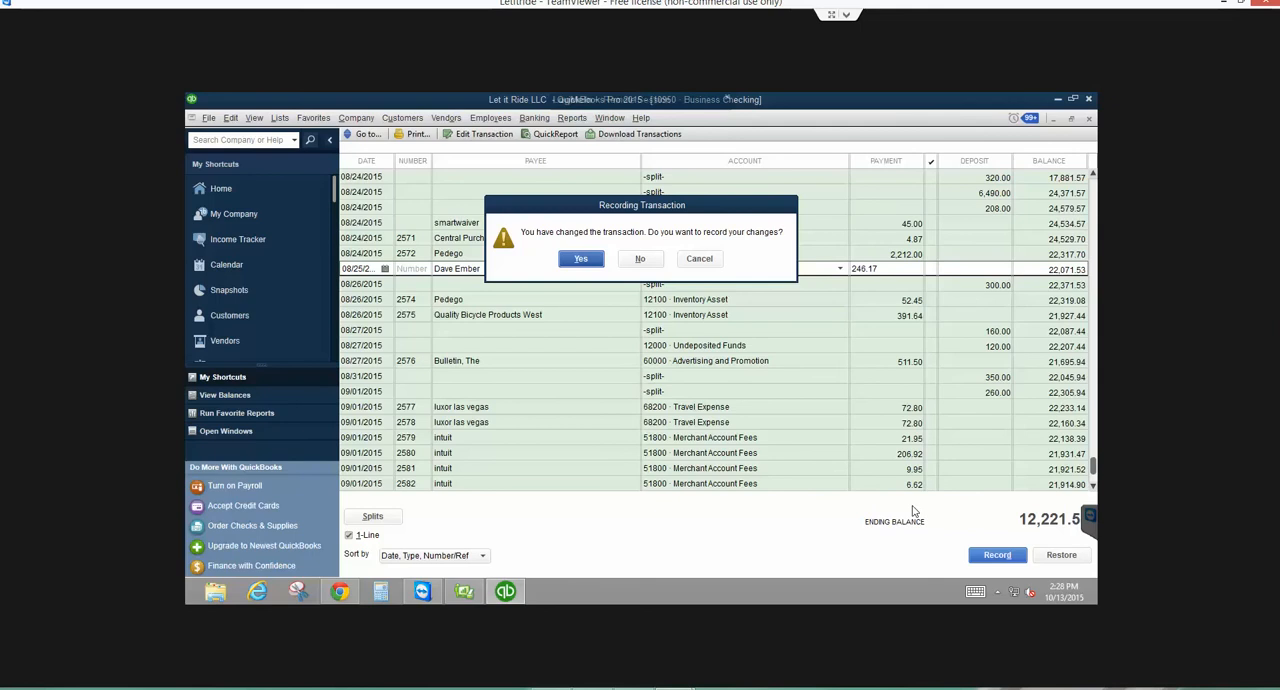
pyautogui.press('Return')
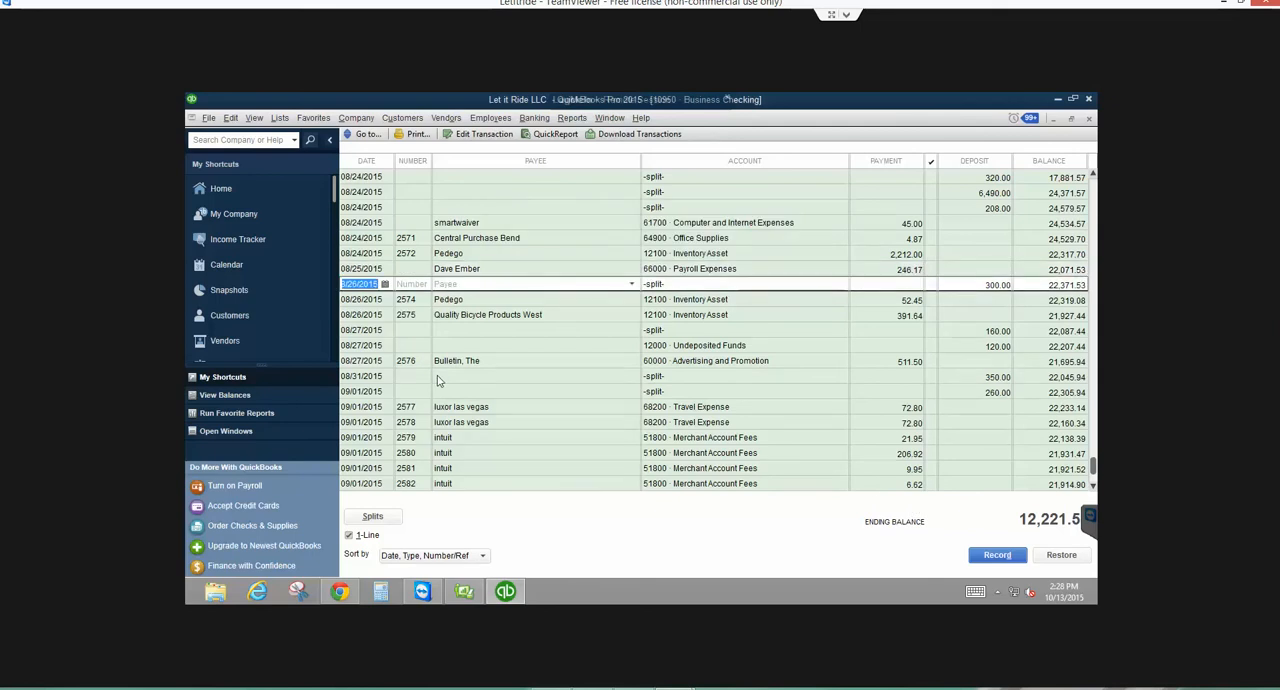
pyautogui.press('Up')
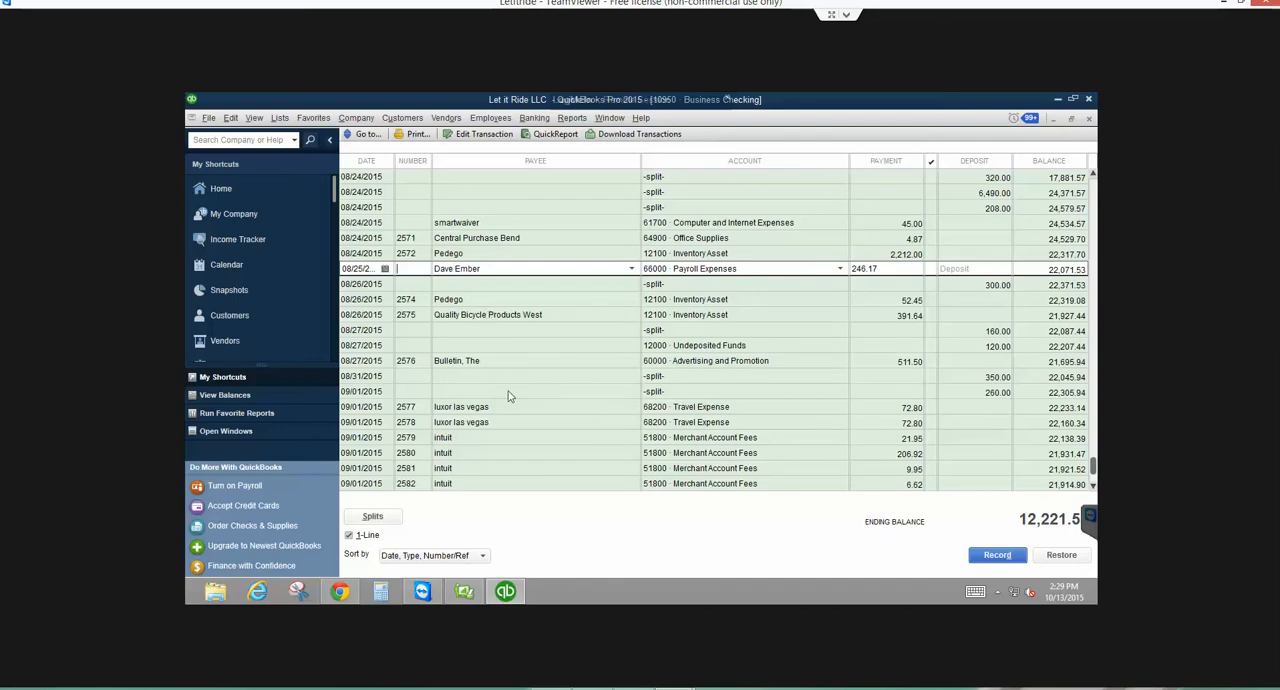
# - Start a new Business Checking check and add two expense lines for 60000 Advertising and Promotion
pyautogui.click(534, 118)
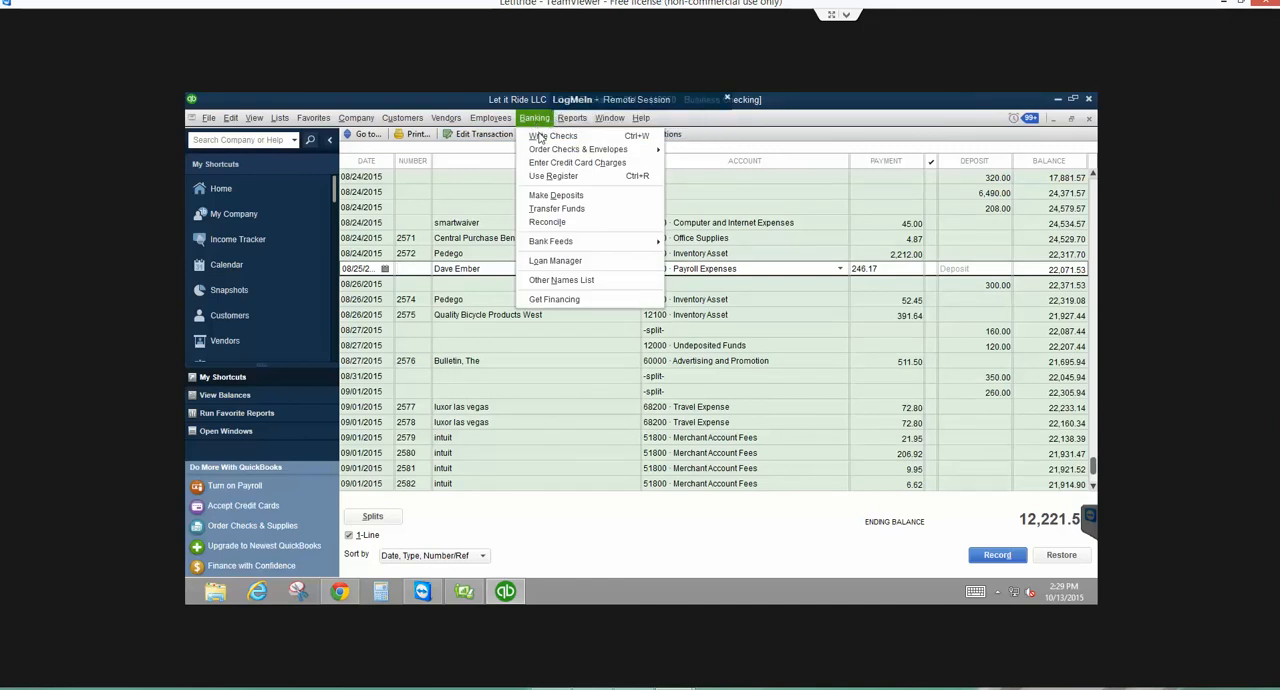
pyautogui.click(540, 136)
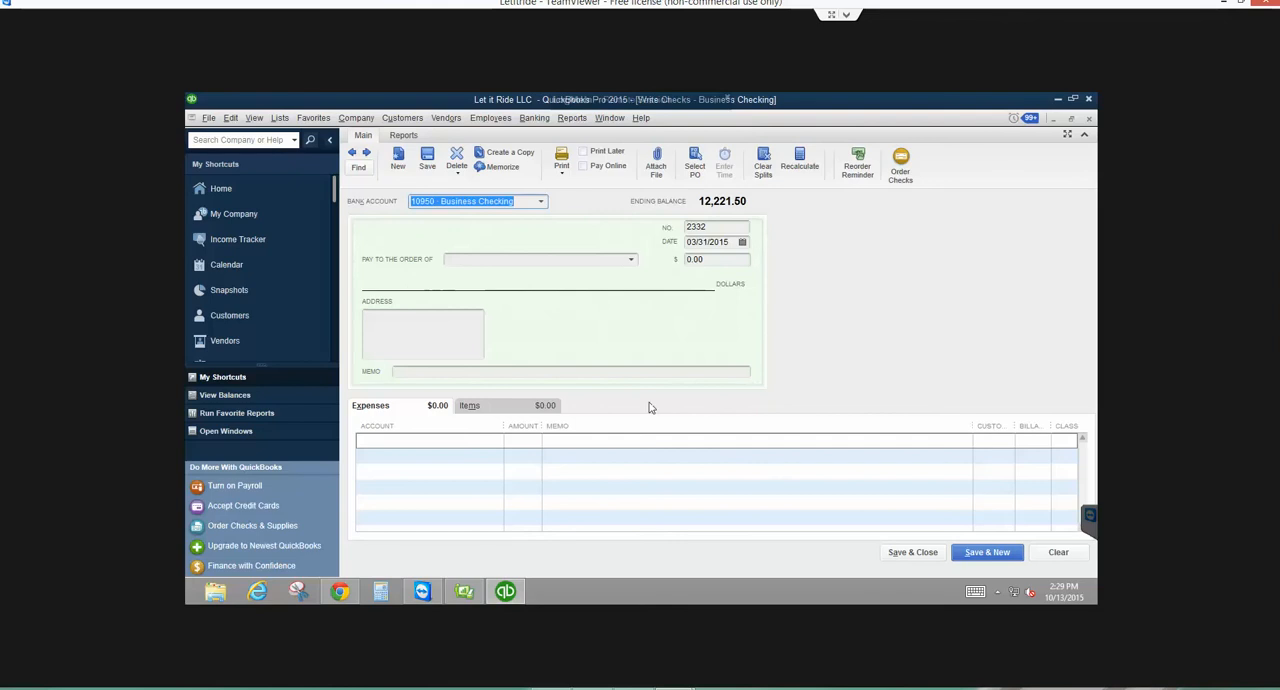
pyautogui.click(483, 441)
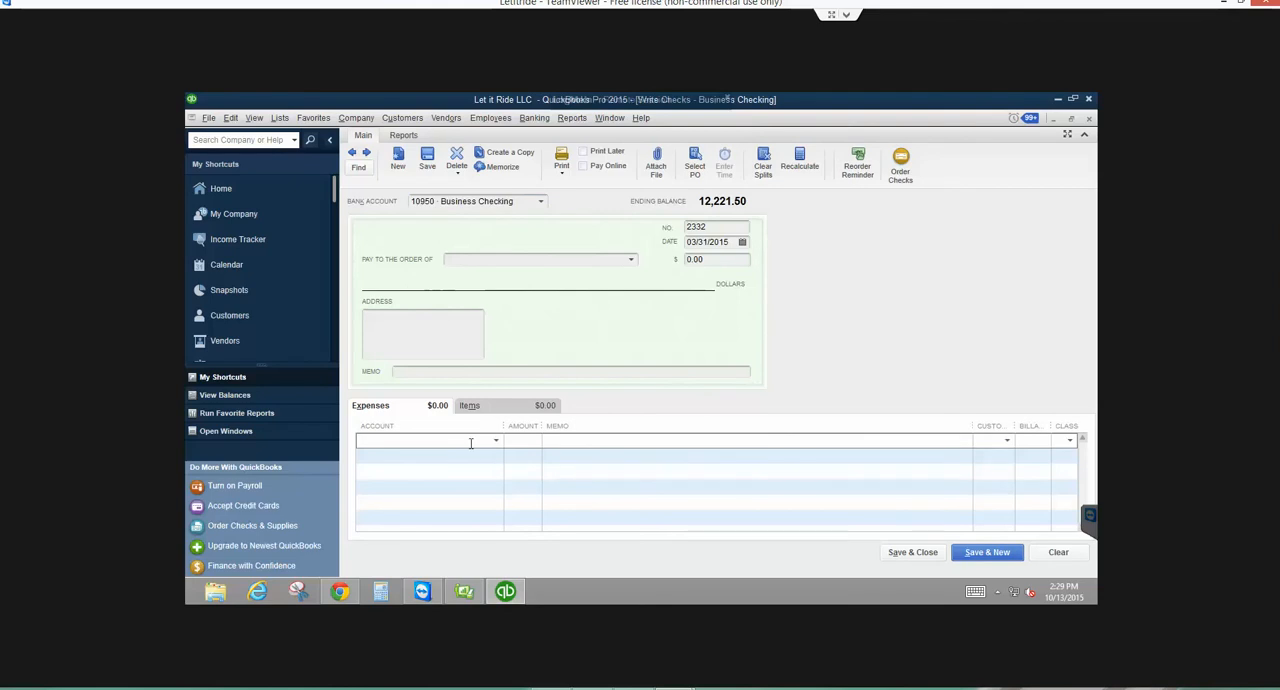
pyautogui.write('lo')
pyautogui.press('BackSpace')
pyautogui.press('BackSpace')
pyautogui.click(474, 456)
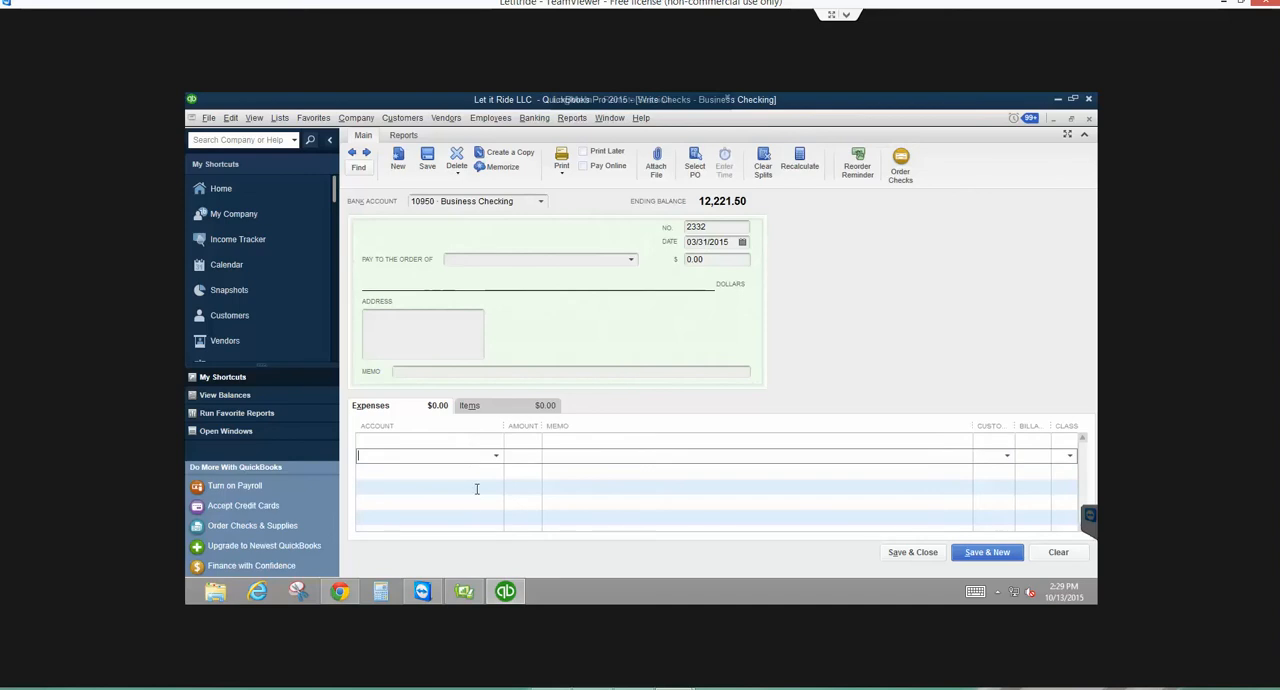
pyautogui.click(491, 440)
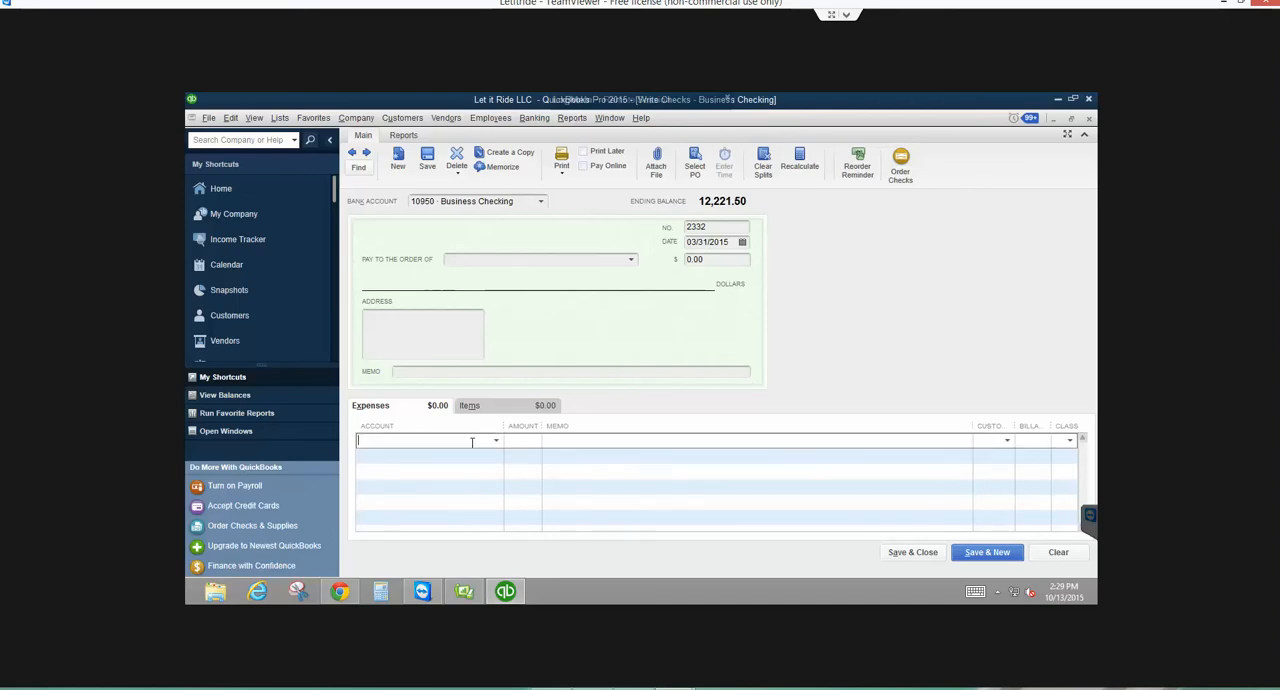
pyautogui.write('Advertising and Promotion')
pyautogui.click(495, 456)
pyautogui.write('Ad')
pyautogui.press('Tab')
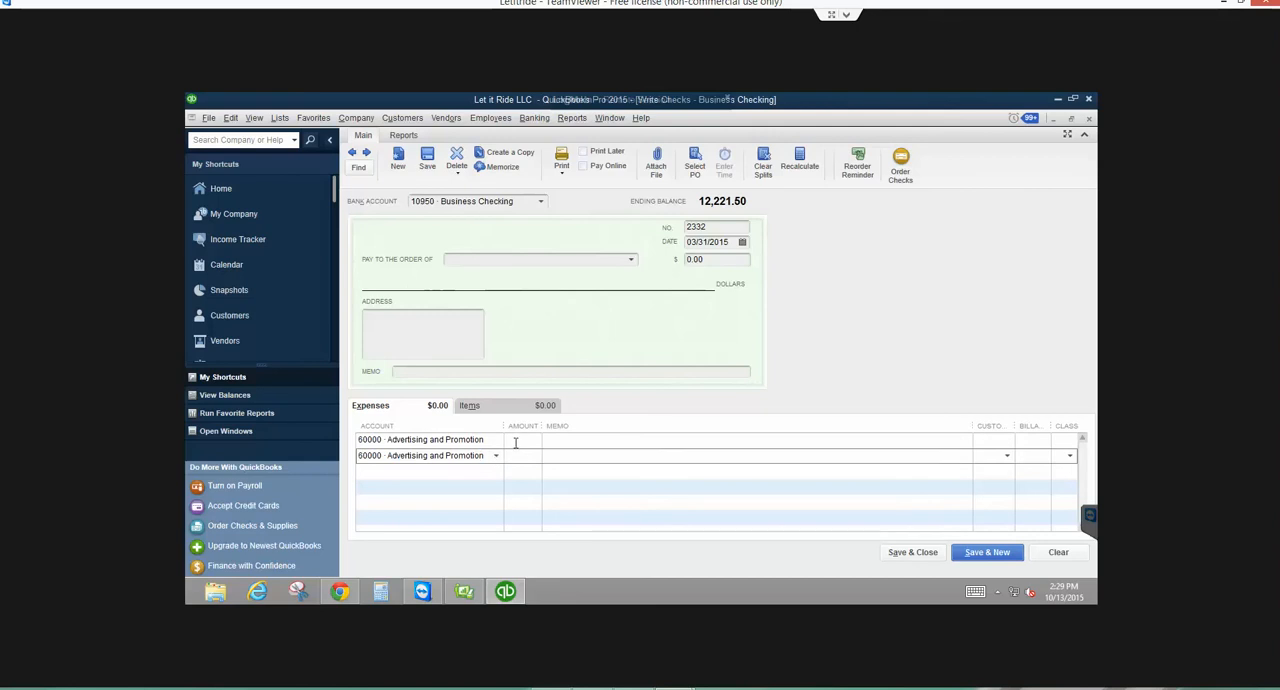
# - Enter 25 as the amount on both expense lines of the new check, clear the form, and return to the register
pyautogui.click(516, 443)
pyautogui.write('25.')
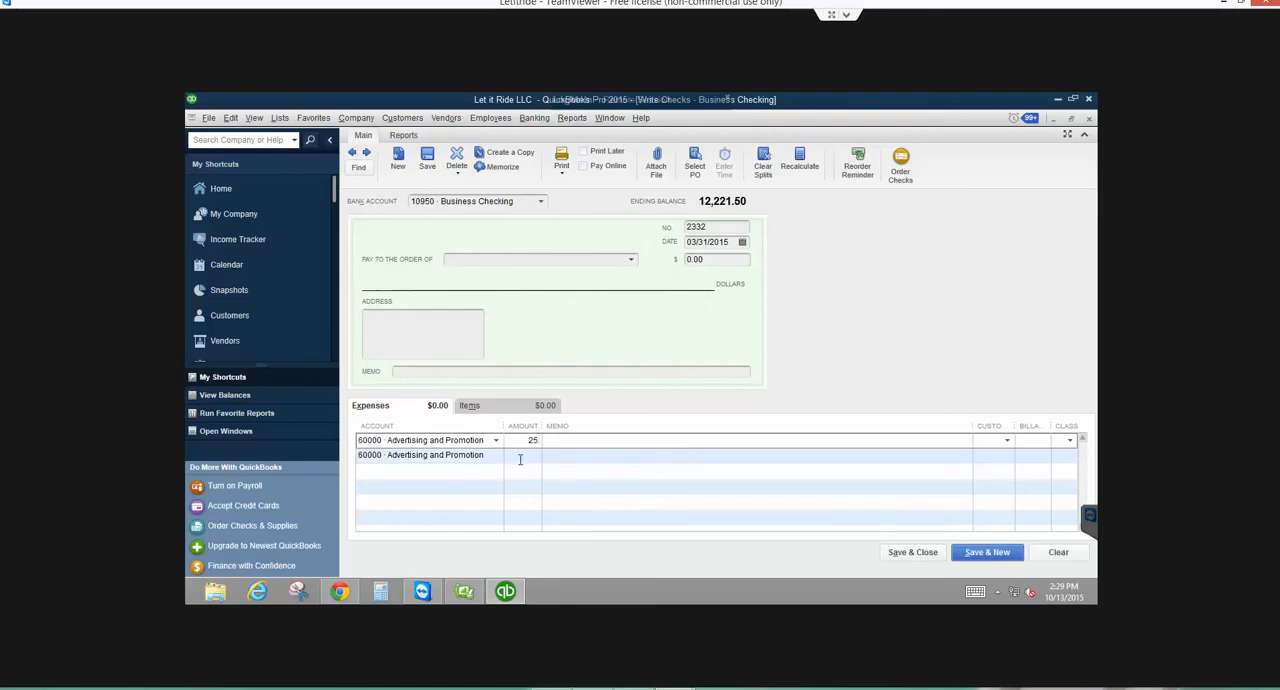
pyautogui.click(520, 457)
pyautogui.write('25')
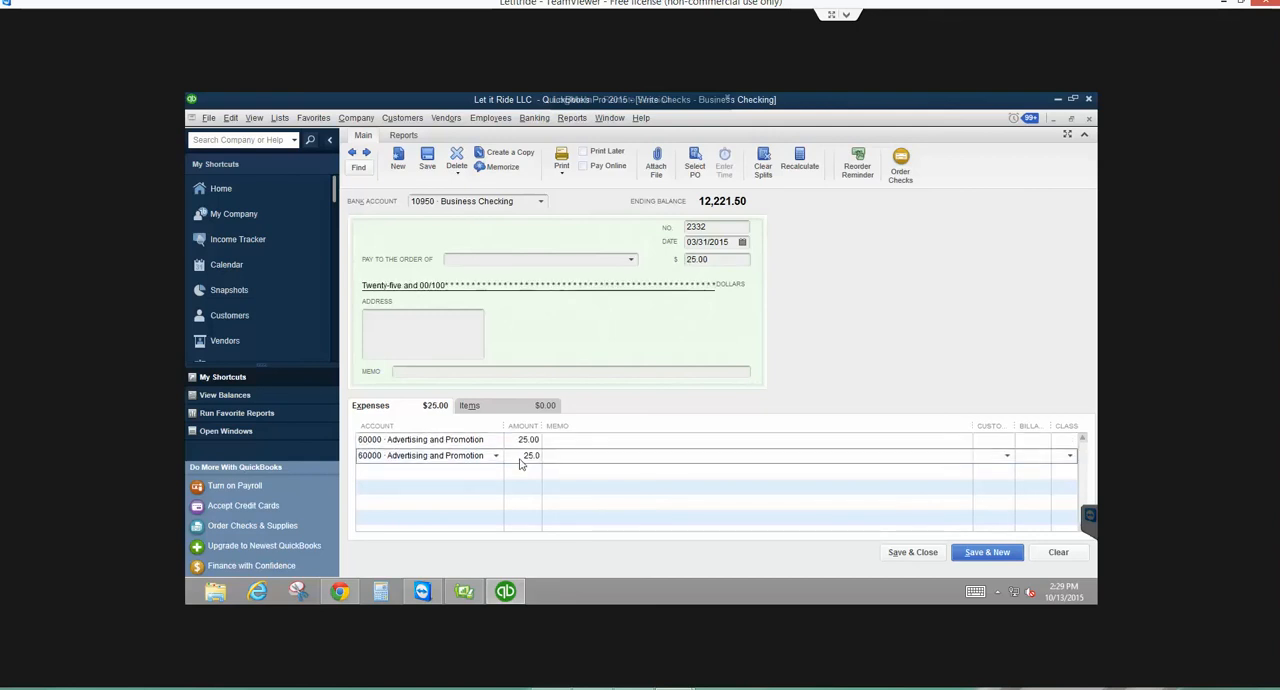
pyautogui.press('Tab')
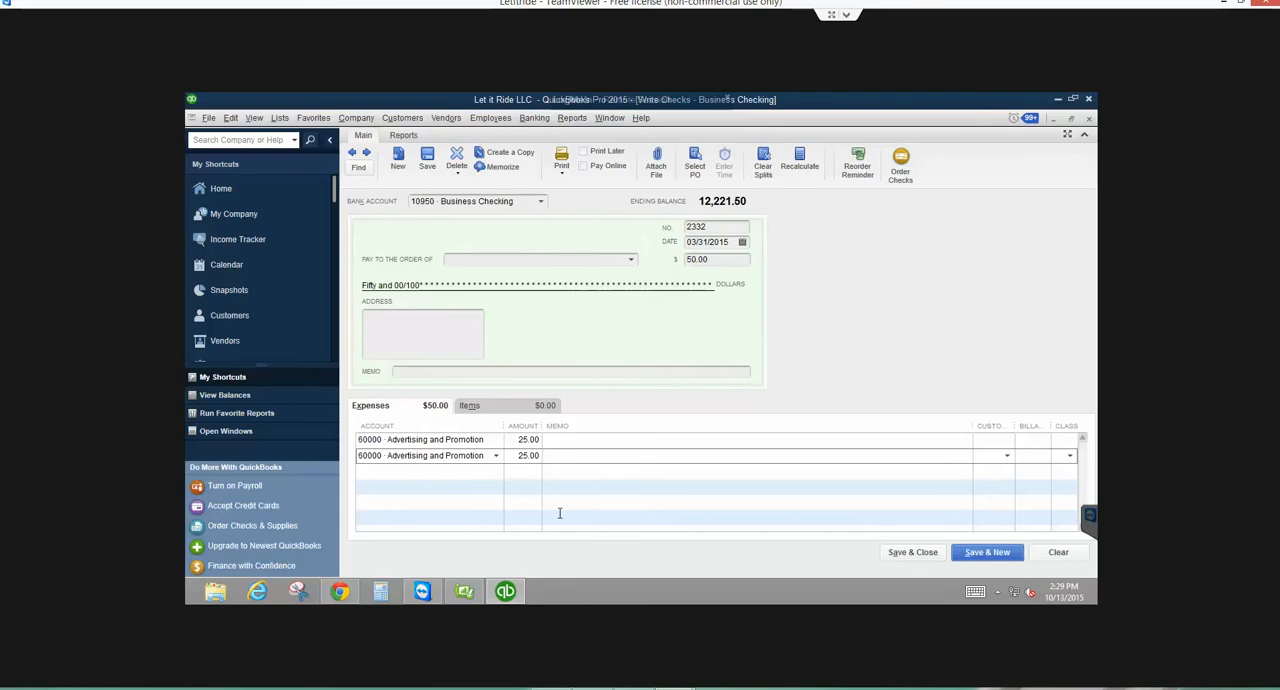
pyautogui.click(1042, 552)
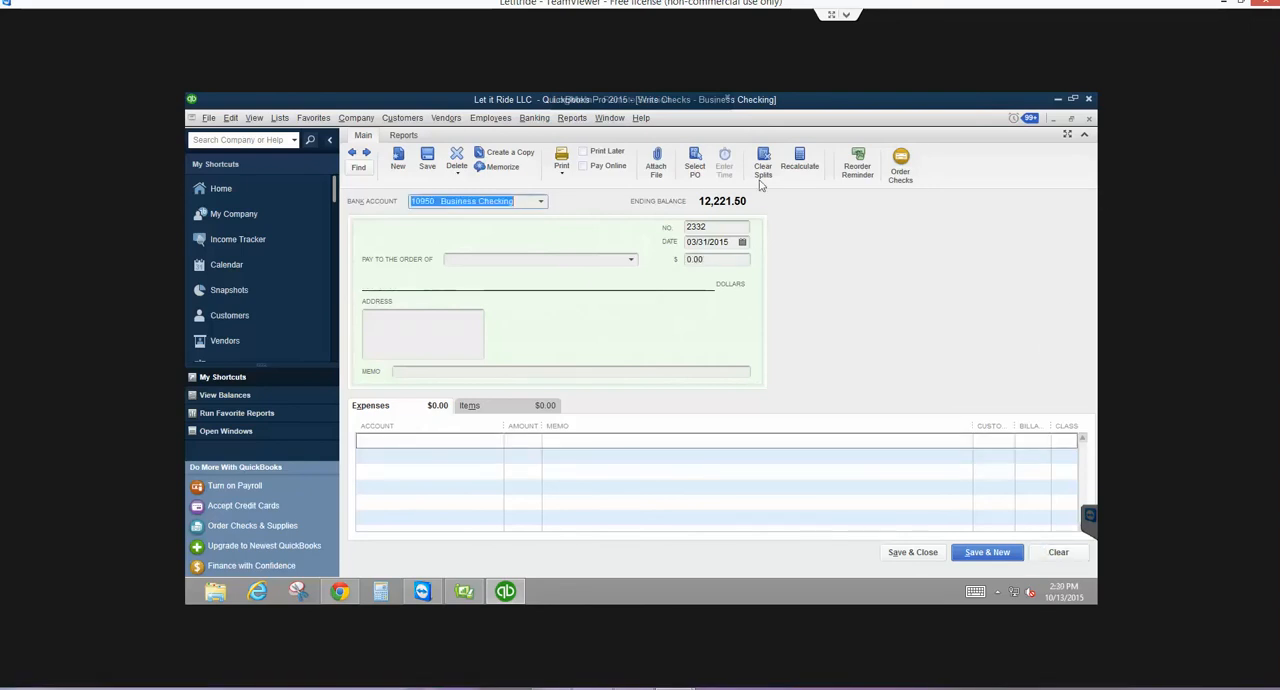
pyautogui.click(1090, 118)
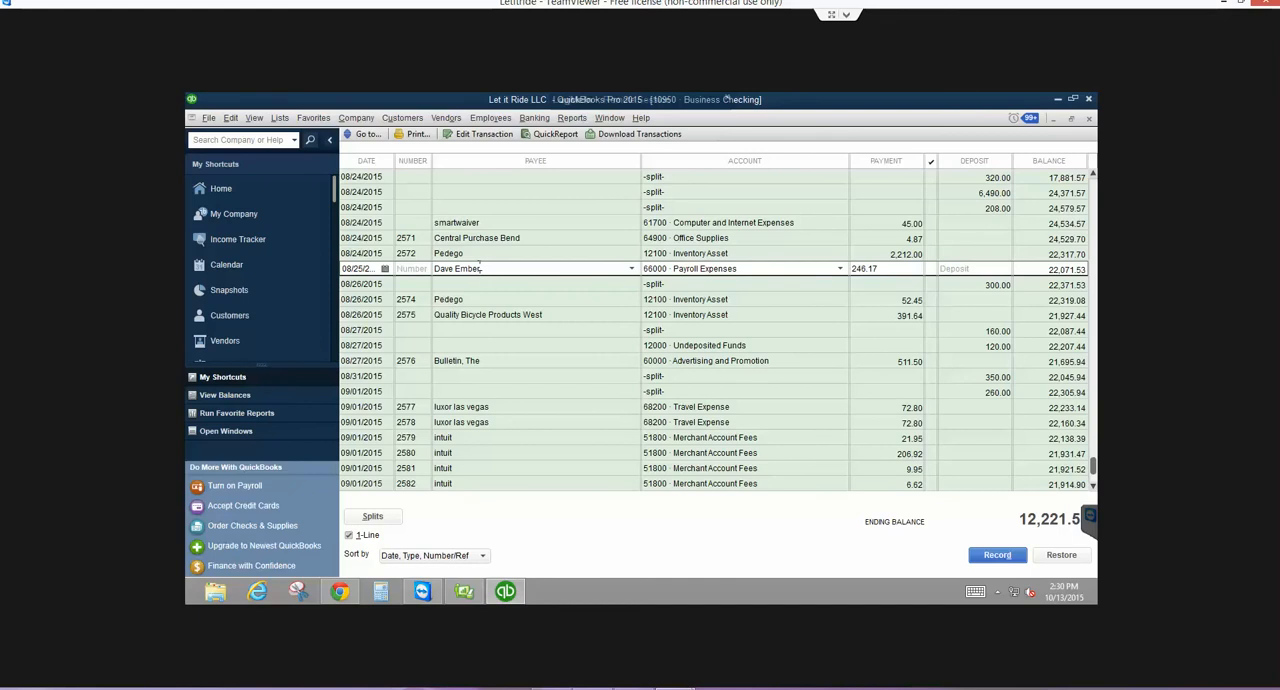
# - Open the splits of the 08/25/2015 Payroll Expenses payment, select an empty second line, restore the entry, and close the splits
pyautogui.click(372, 516)
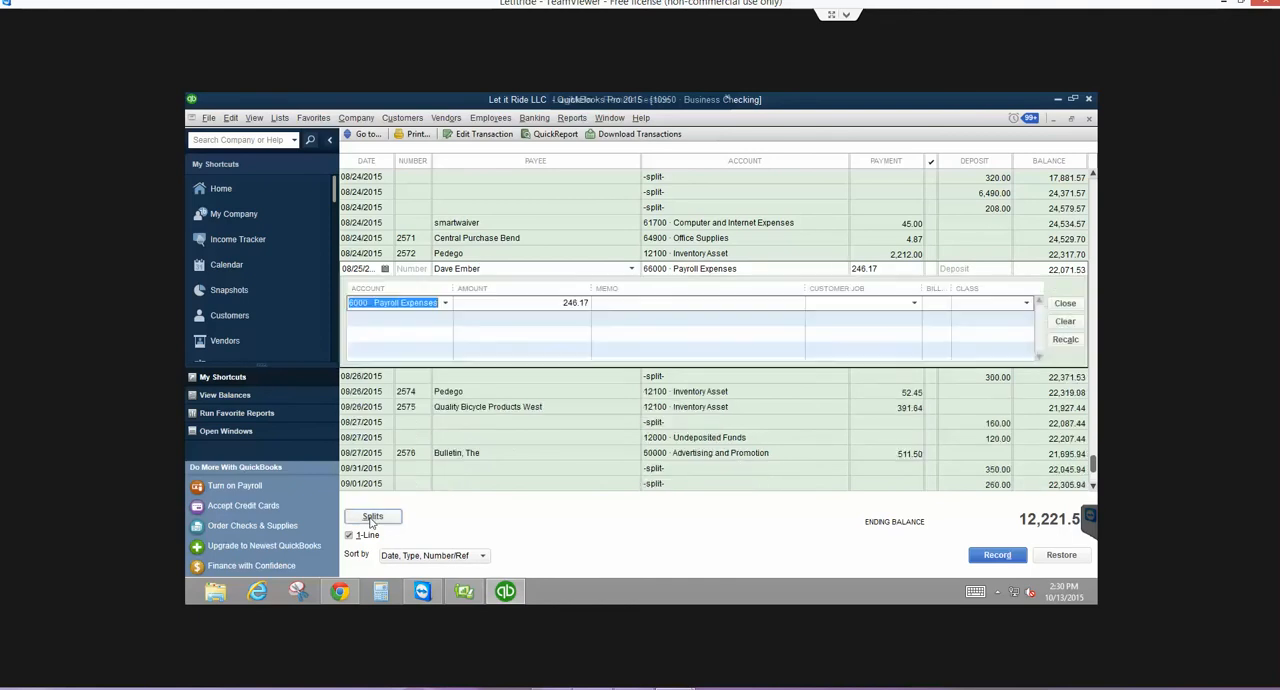
pyautogui.click(437, 317)
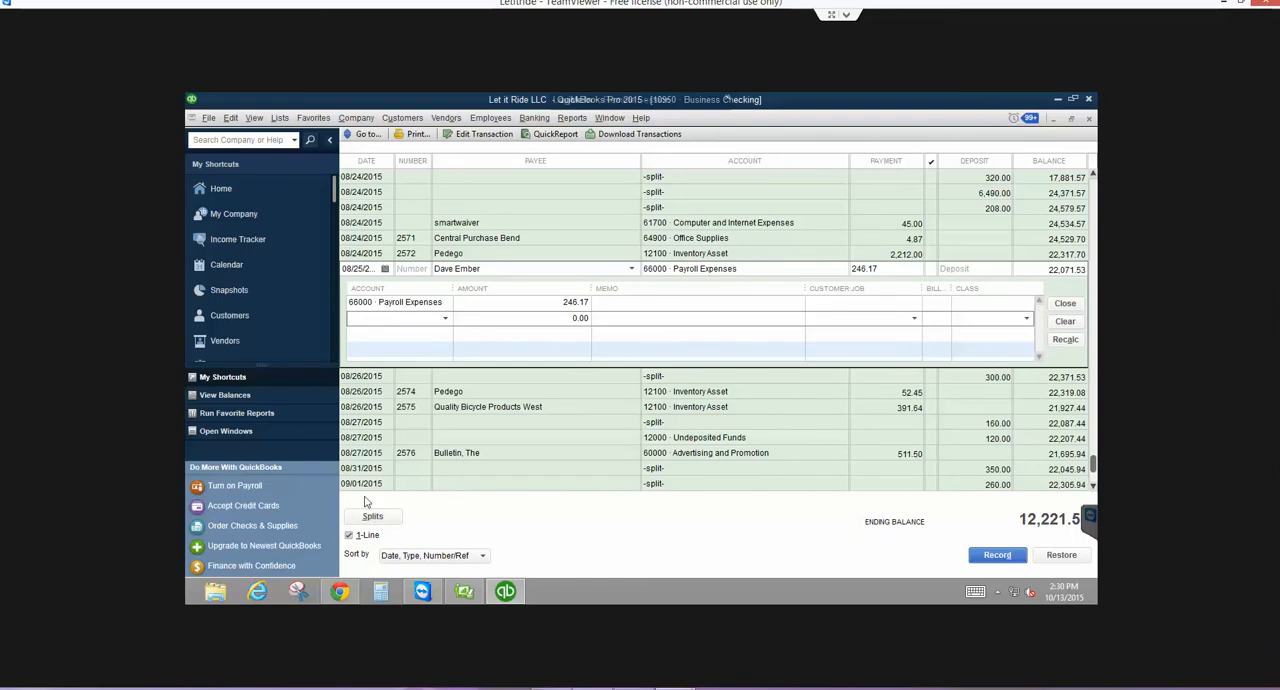
pyautogui.click(1076, 556)
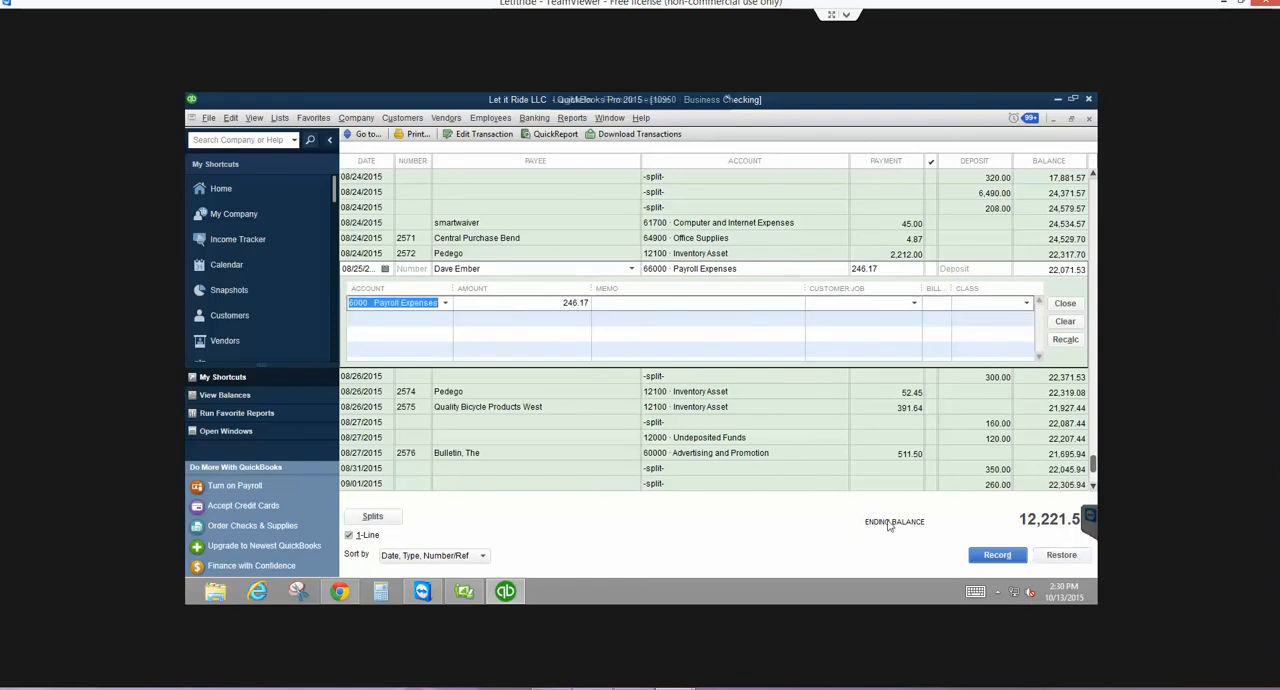
pyautogui.click(1066, 303)
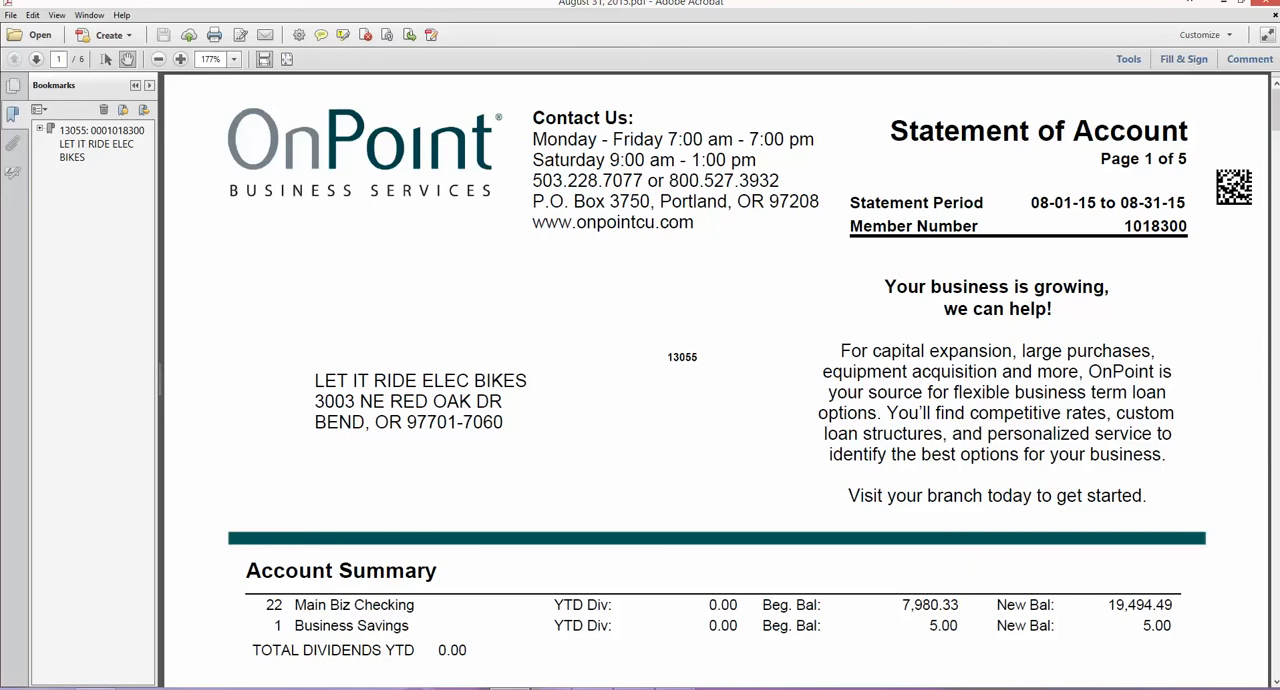
# - Return from the bank statement to QuickBooks and save the 08/25/2015 Payroll Expenses check with number 2322, keeping the duplicate number
pyautogui.click(1243, 4)
pyautogui.click(734, 5)
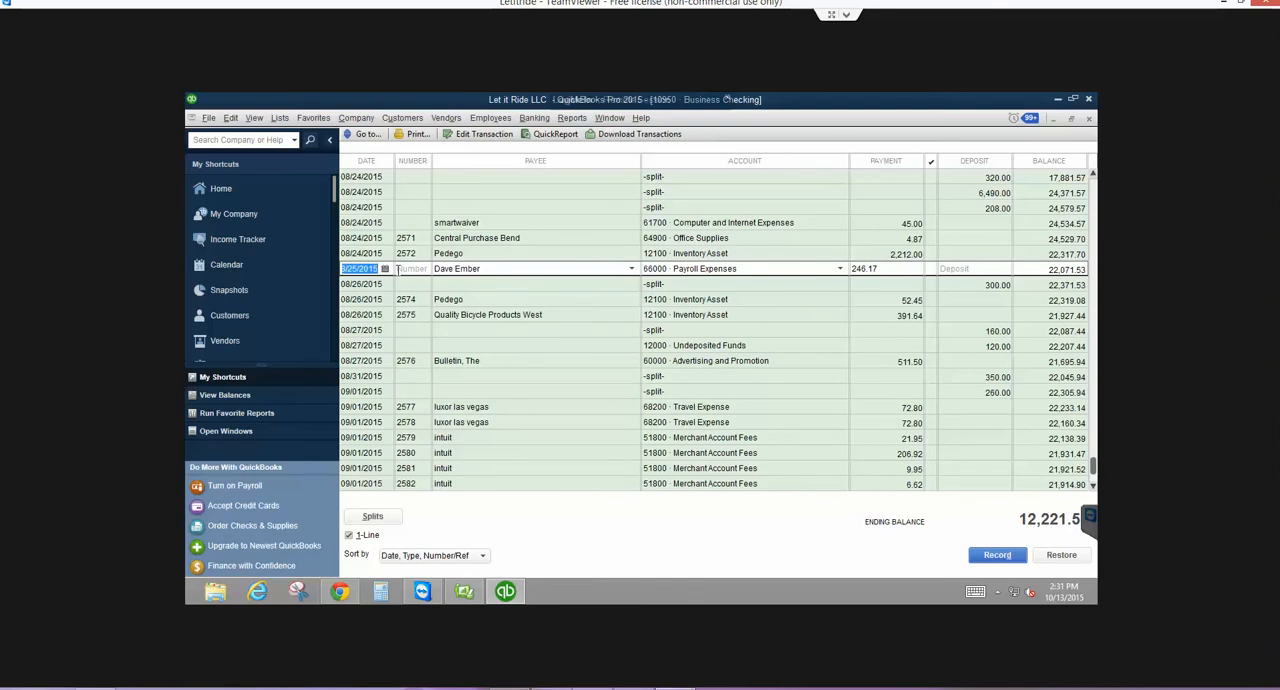
pyautogui.click(481, 135)
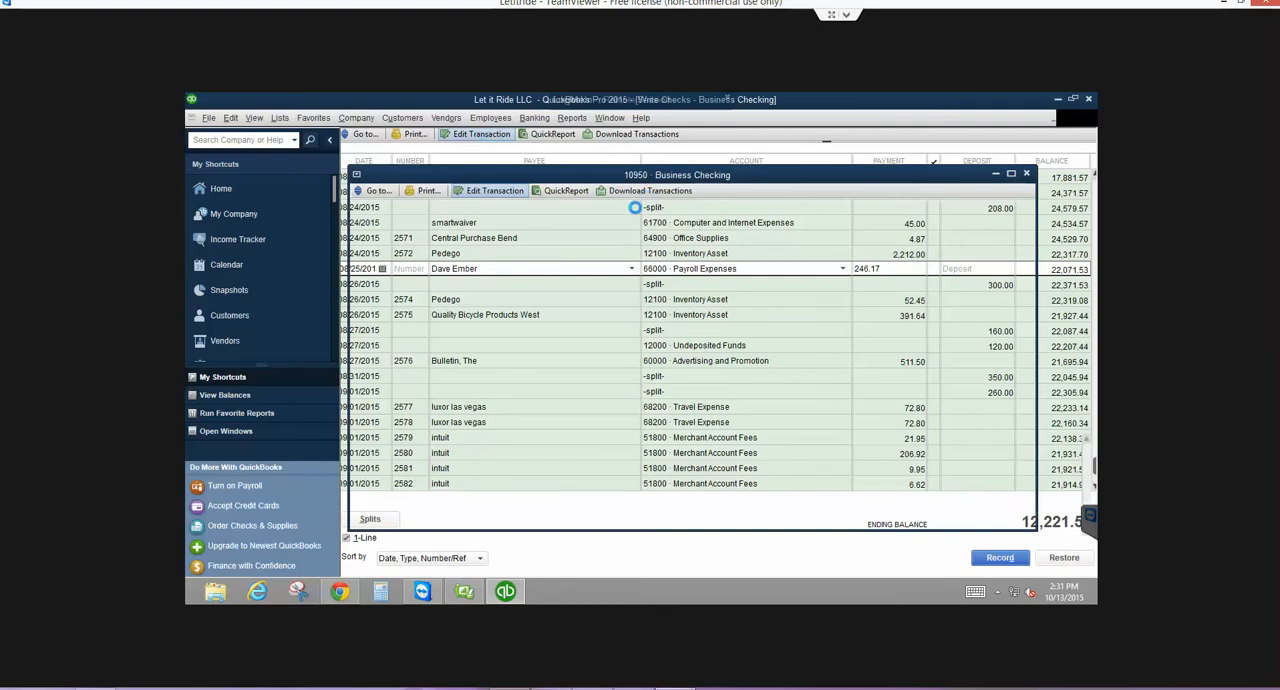
pyautogui.click(713, 230)
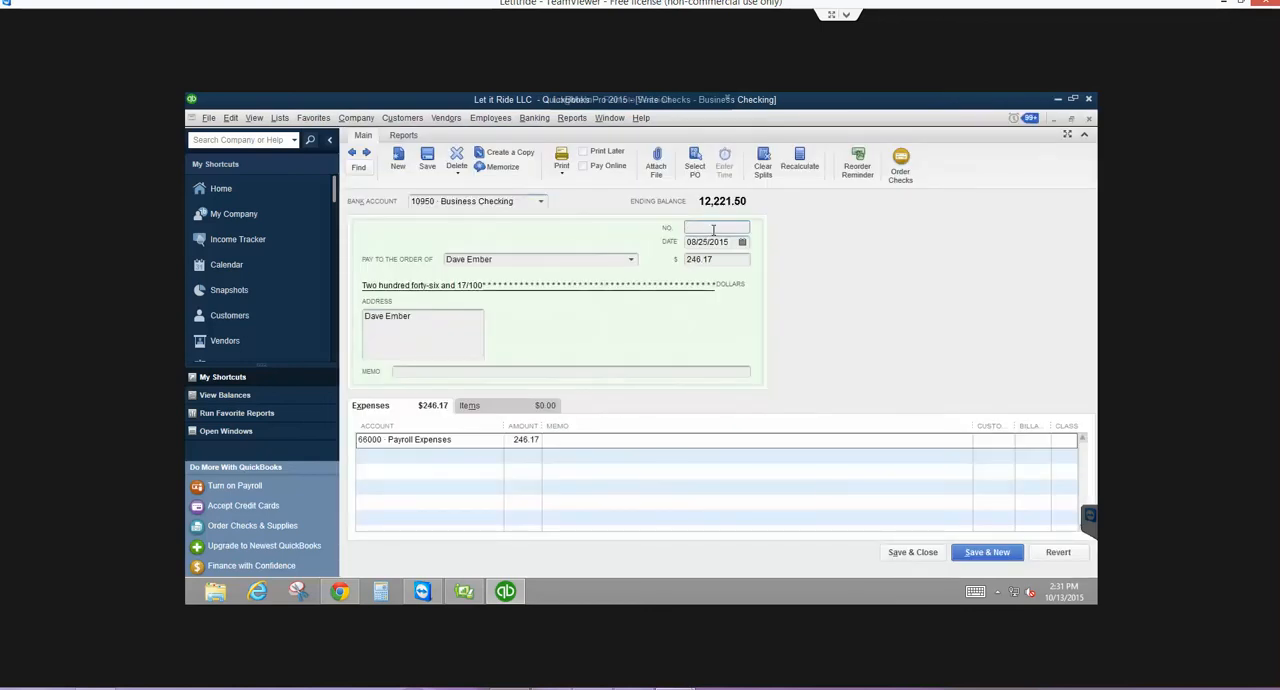
pyautogui.write('2322')
pyautogui.click(900, 553)
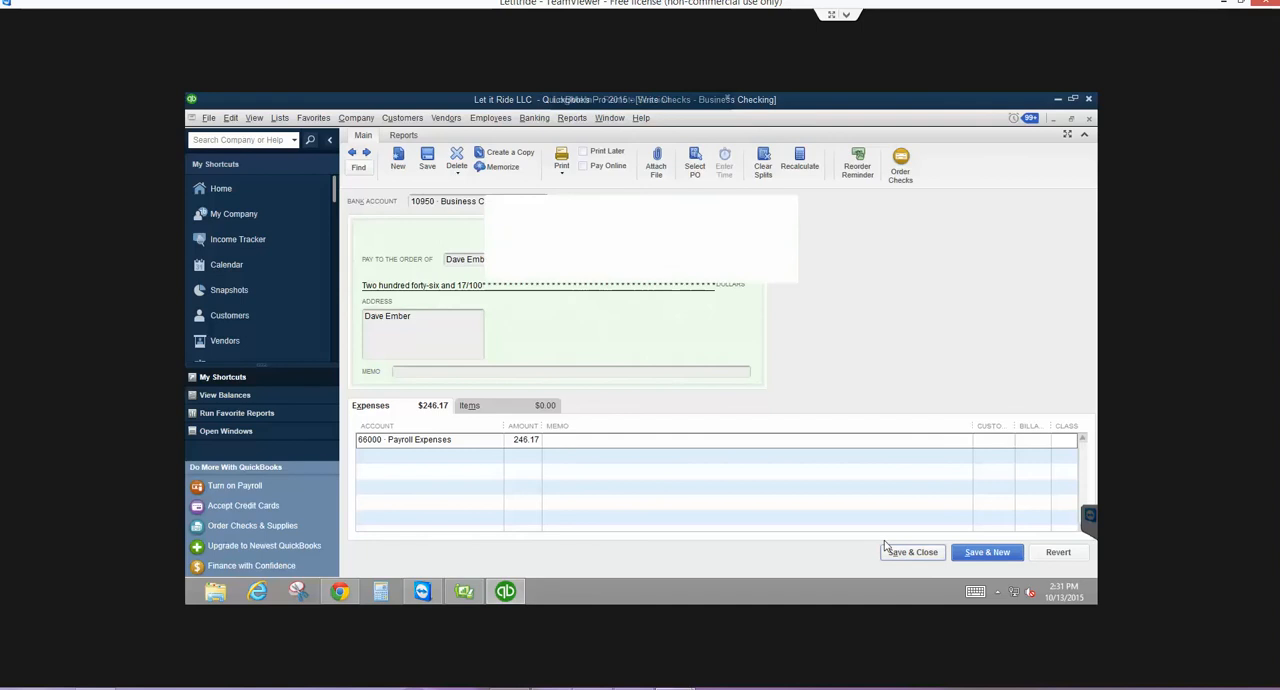
pyautogui.click(581, 262)
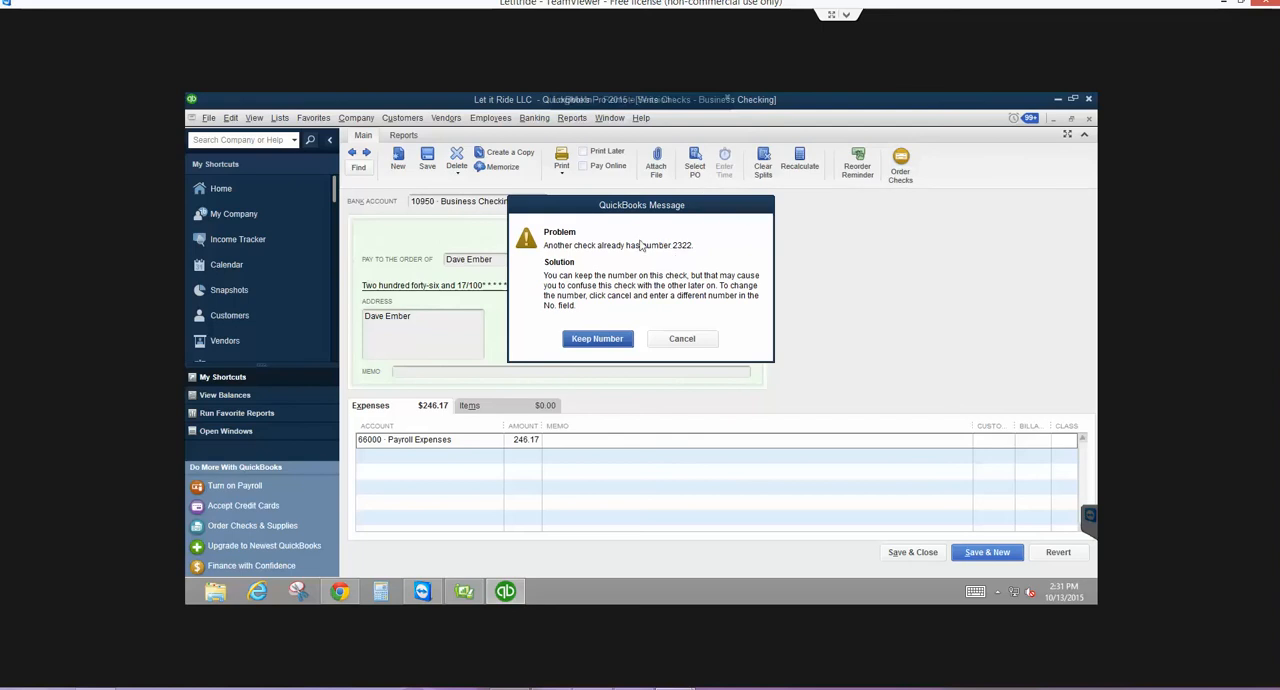
pyautogui.click(584, 345)
pyautogui.click(597, 279)
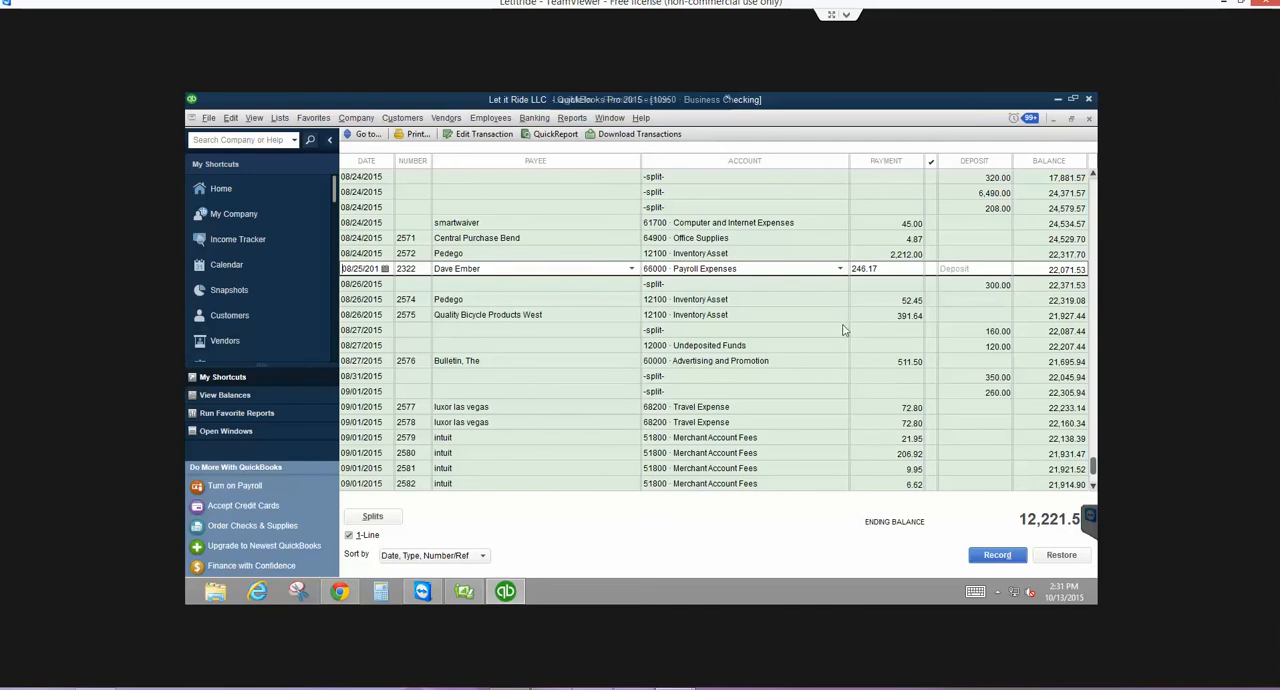
# - Review the mid-August entries in the Business Checking register and return to the Insurance Expense transaction detail
pyautogui.scroll(2, 843, 330)
pyautogui.scroll(4, 843, 330)
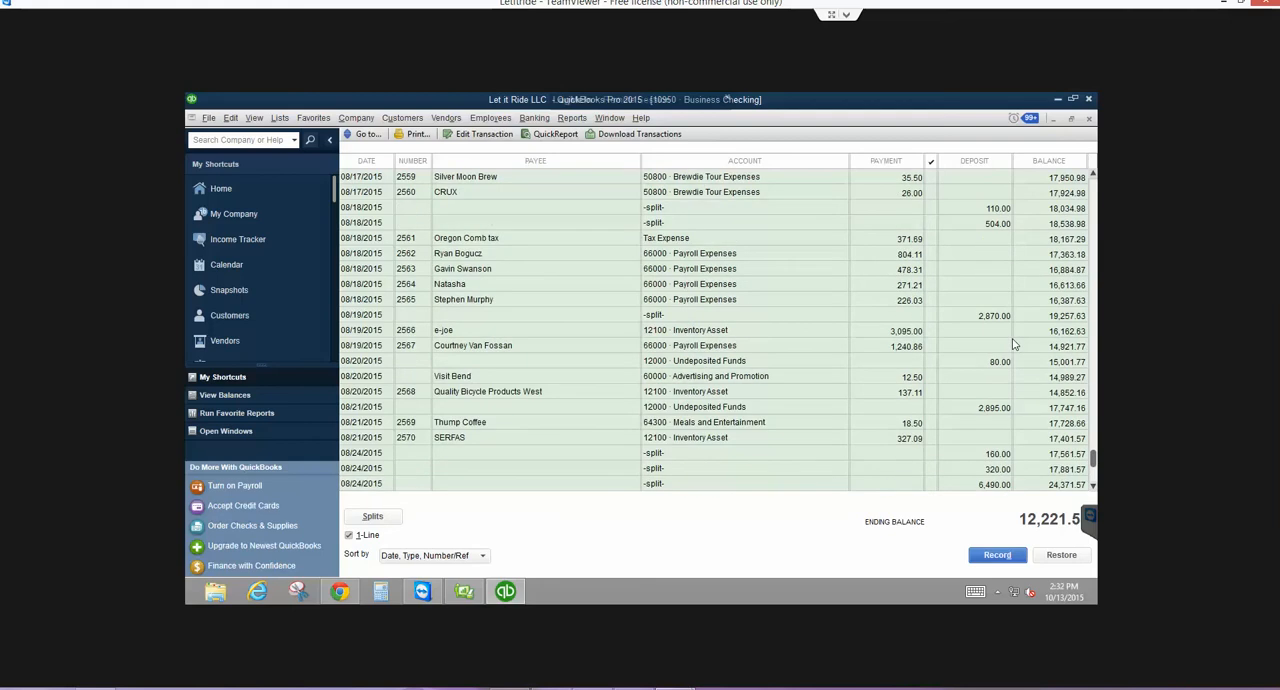
pyautogui.scroll(3, 1013, 344)
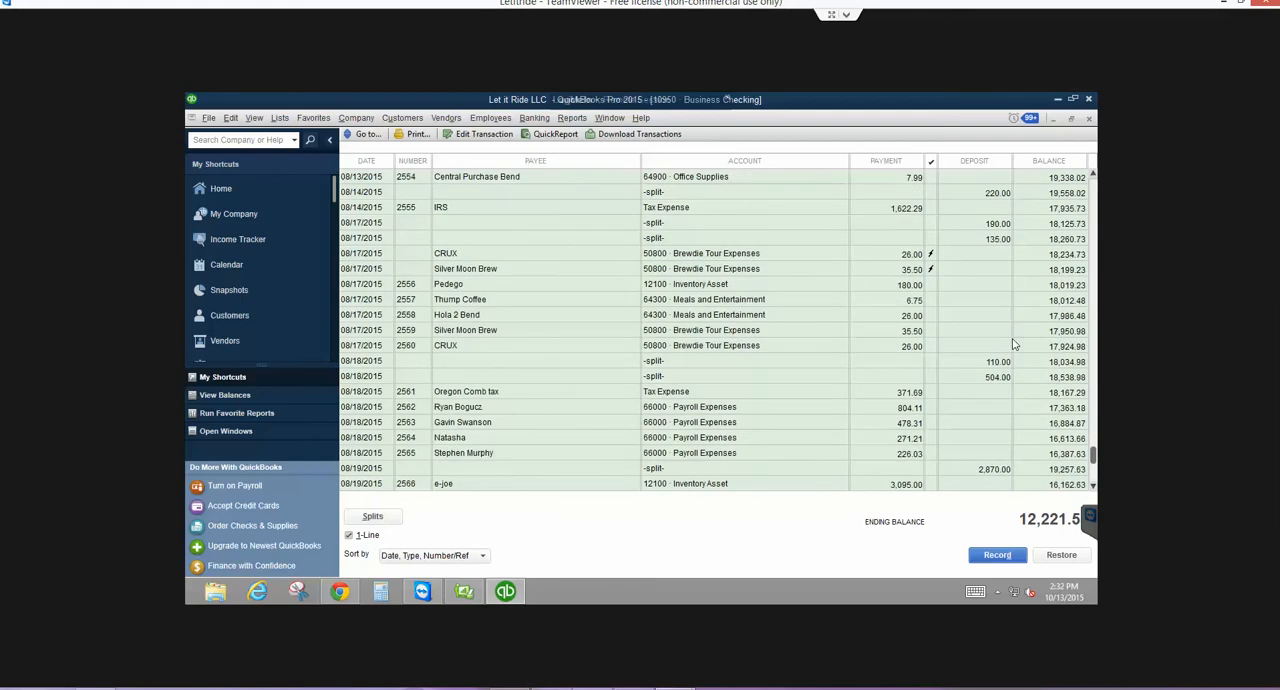
pyautogui.click(1088, 118)
pyautogui.click(1088, 118)
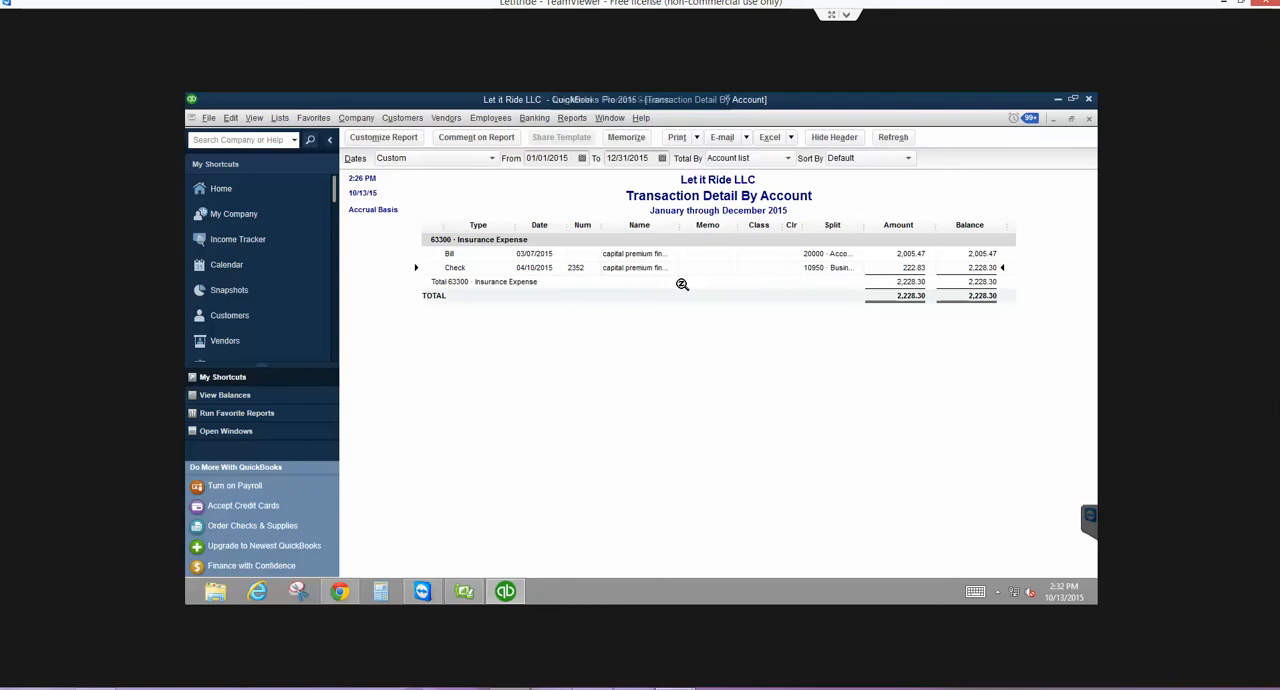
# - Open check 2352 to capital premium financing for review, save and close it, and return to the Profit & Loss report
pyautogui.doubleClick(624, 267)
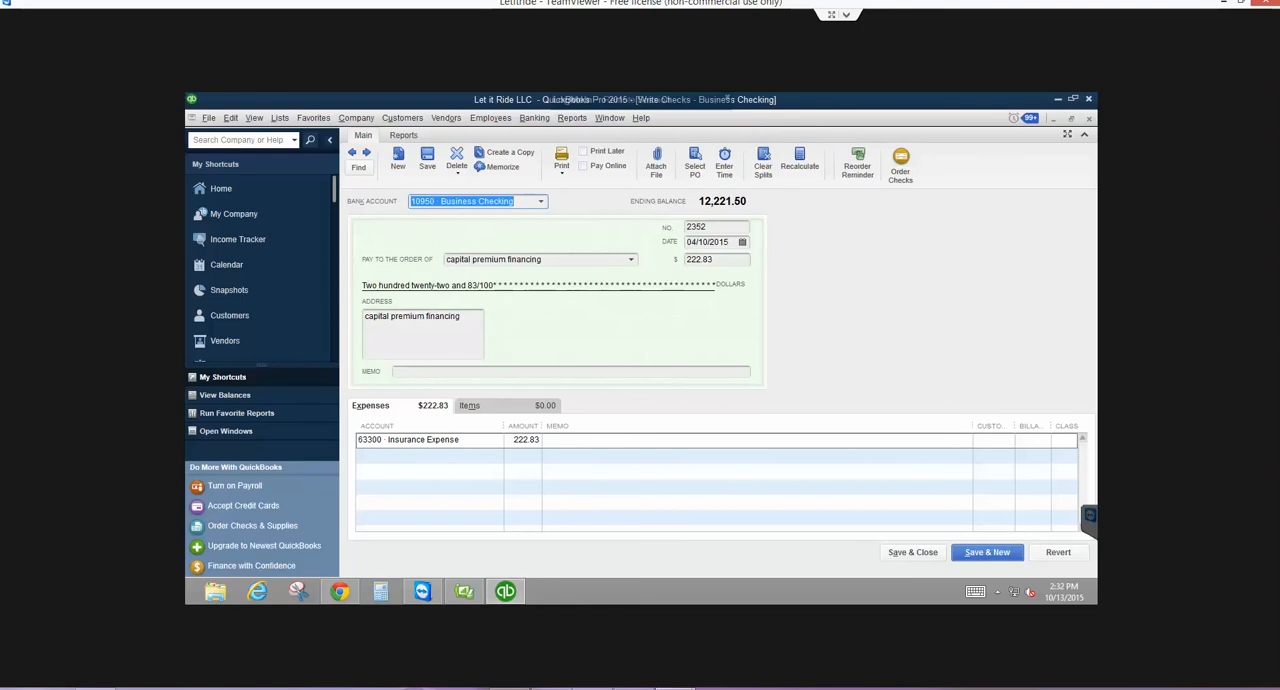
pyautogui.click(896, 555)
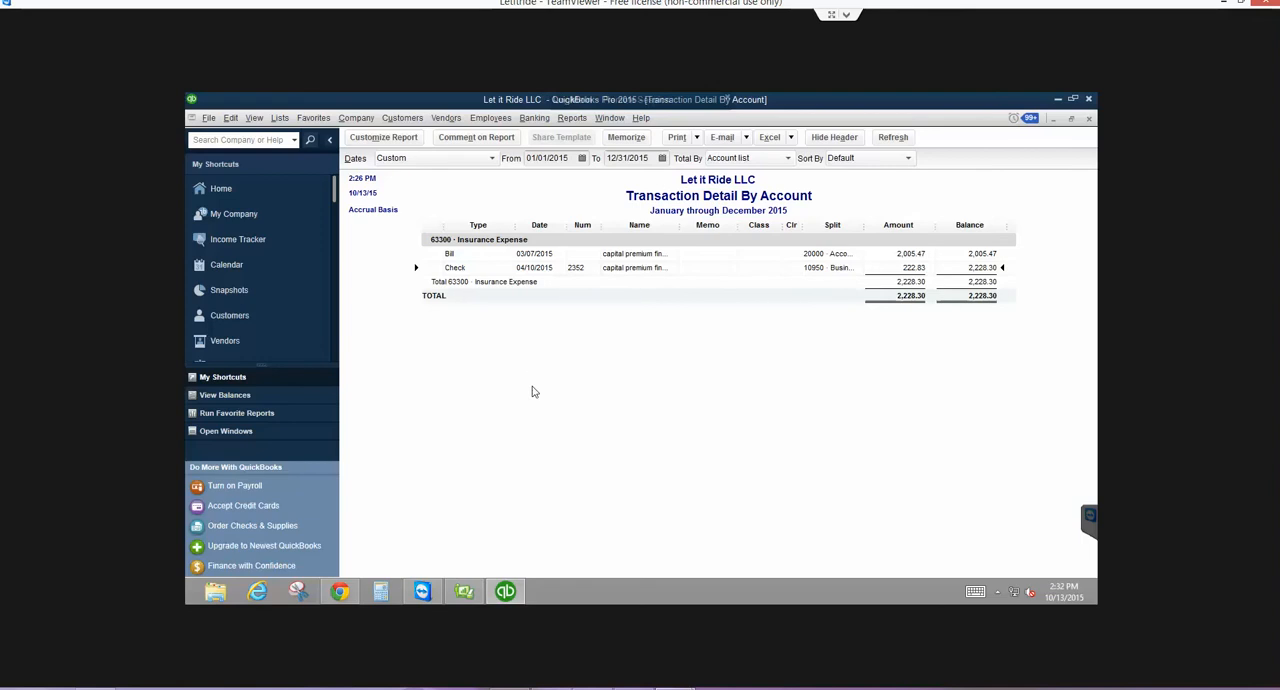
pyautogui.press('Escape')
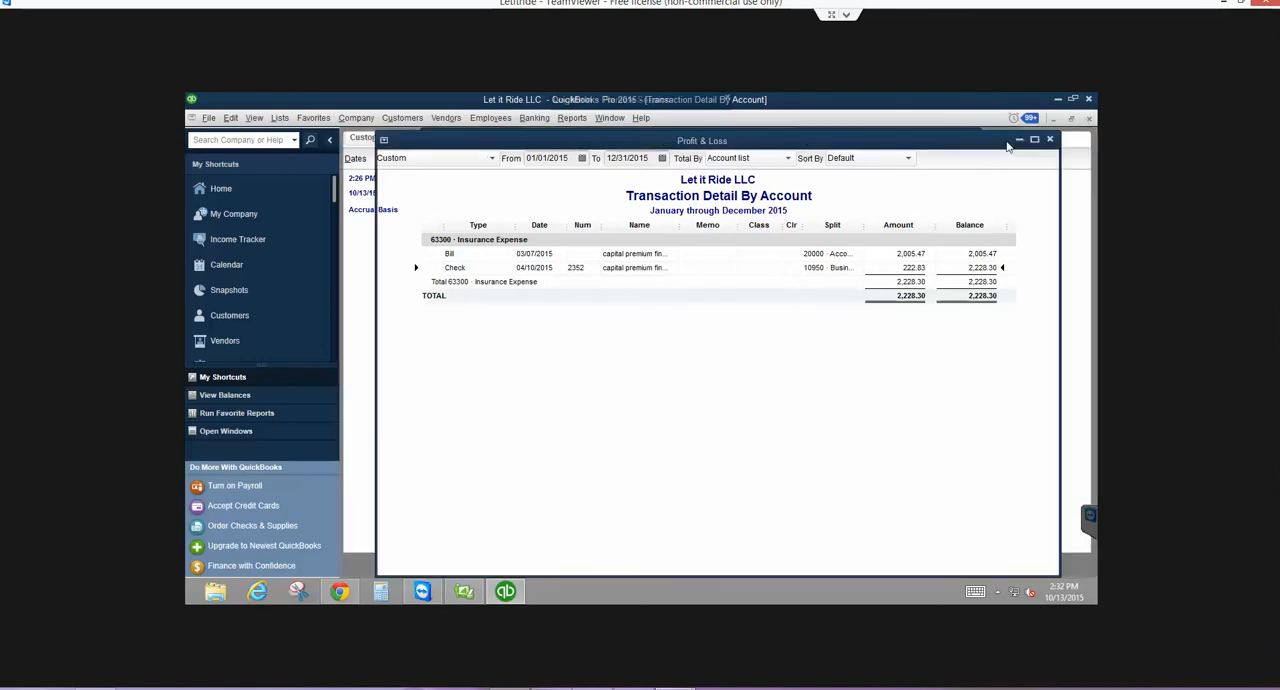
# - Switch to the Business Checking reconciliation and sort its checks and payments by amount to review the smallest ones
pyautogui.click(214, 438)
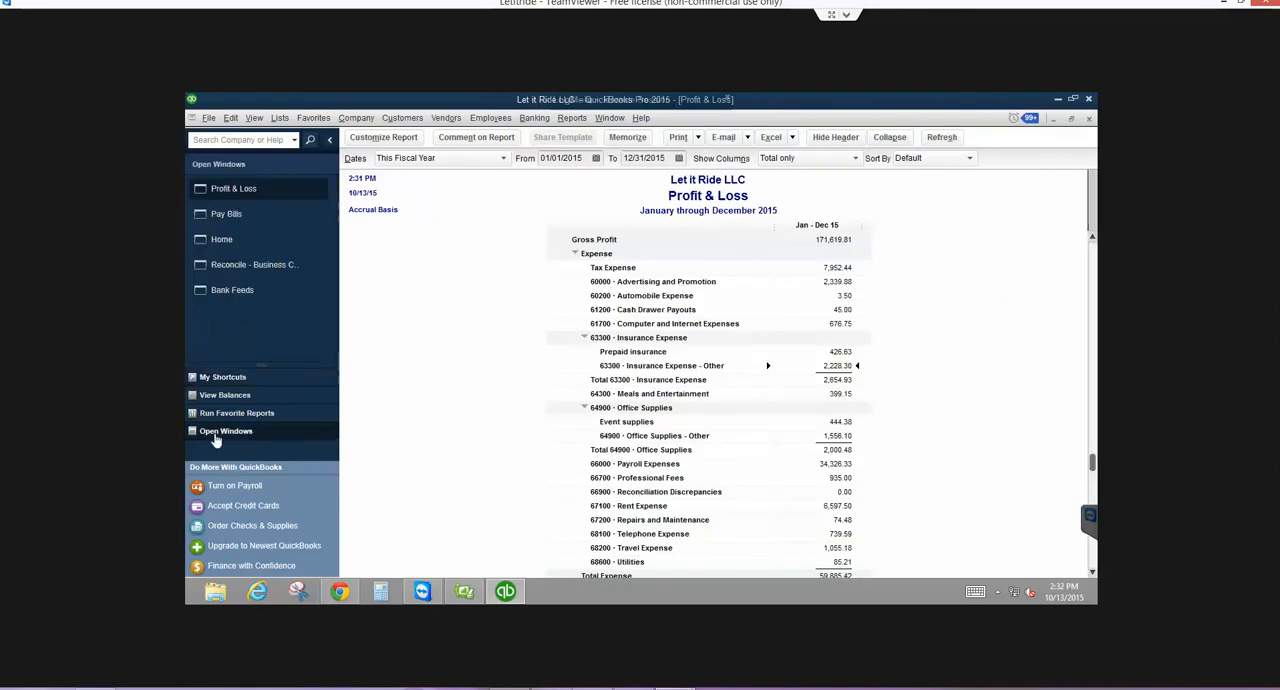
pyautogui.click(256, 265)
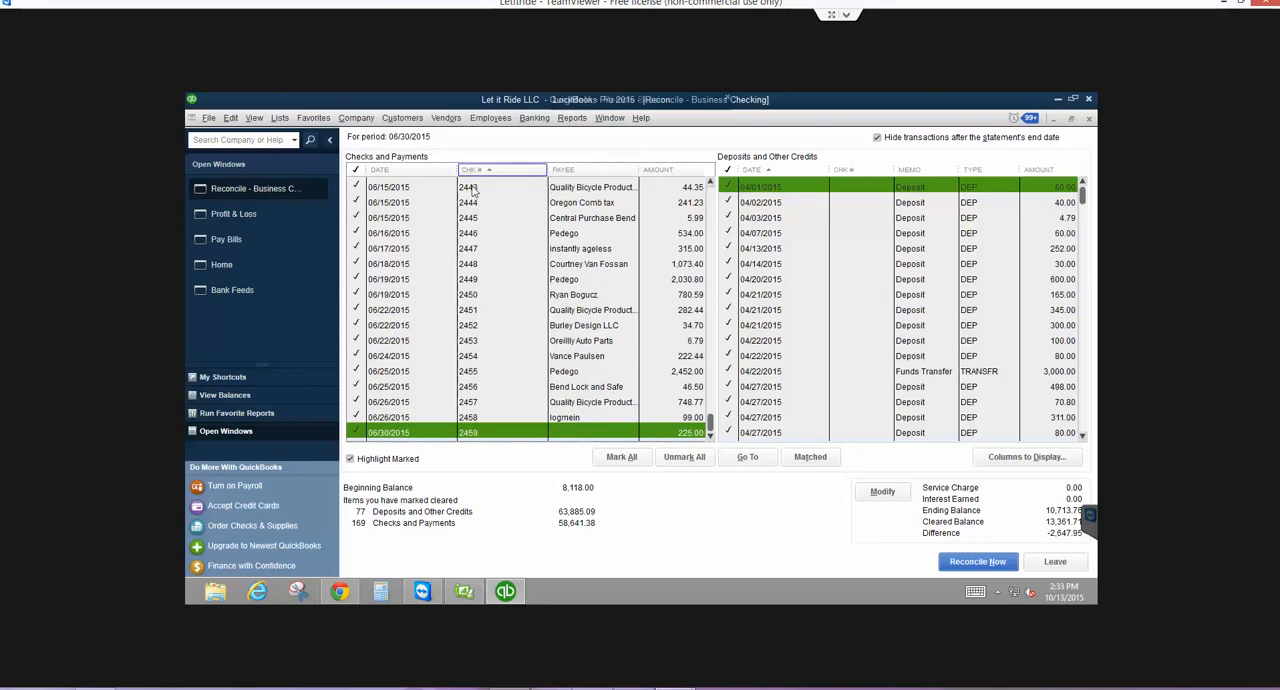
pyautogui.click(680, 171)
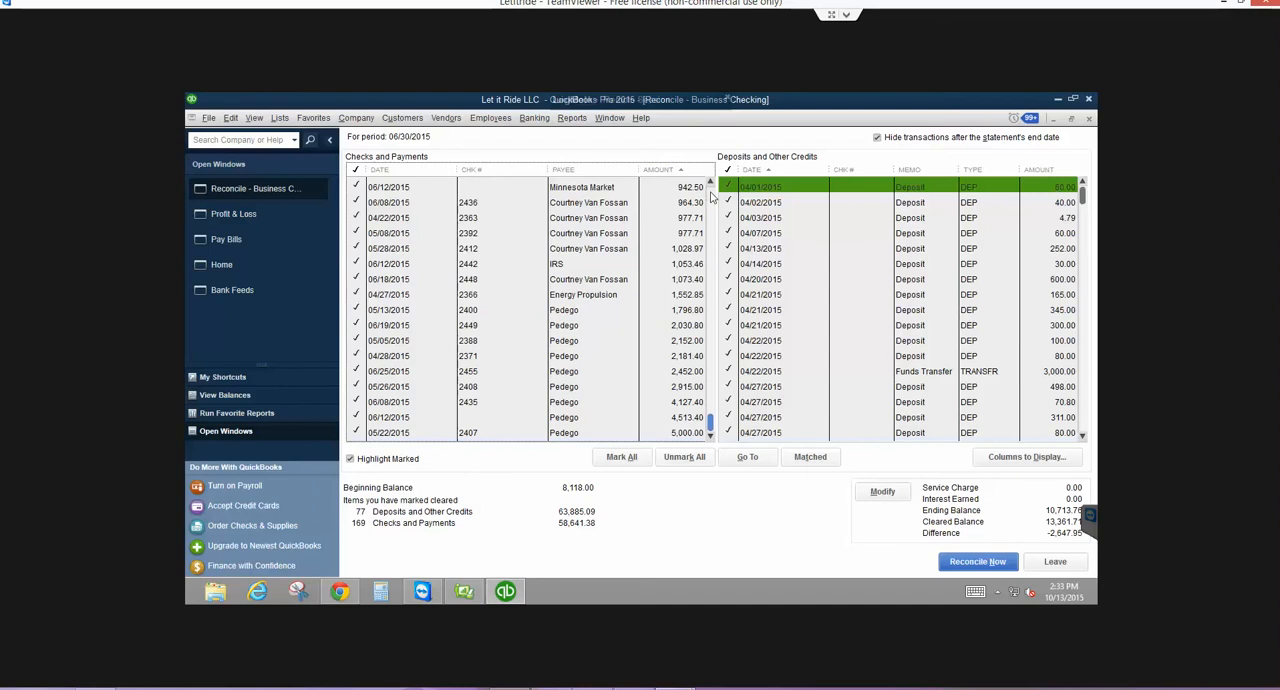
pyautogui.scroll(15, 711, 197)
pyautogui.scroll(10, 711, 197)
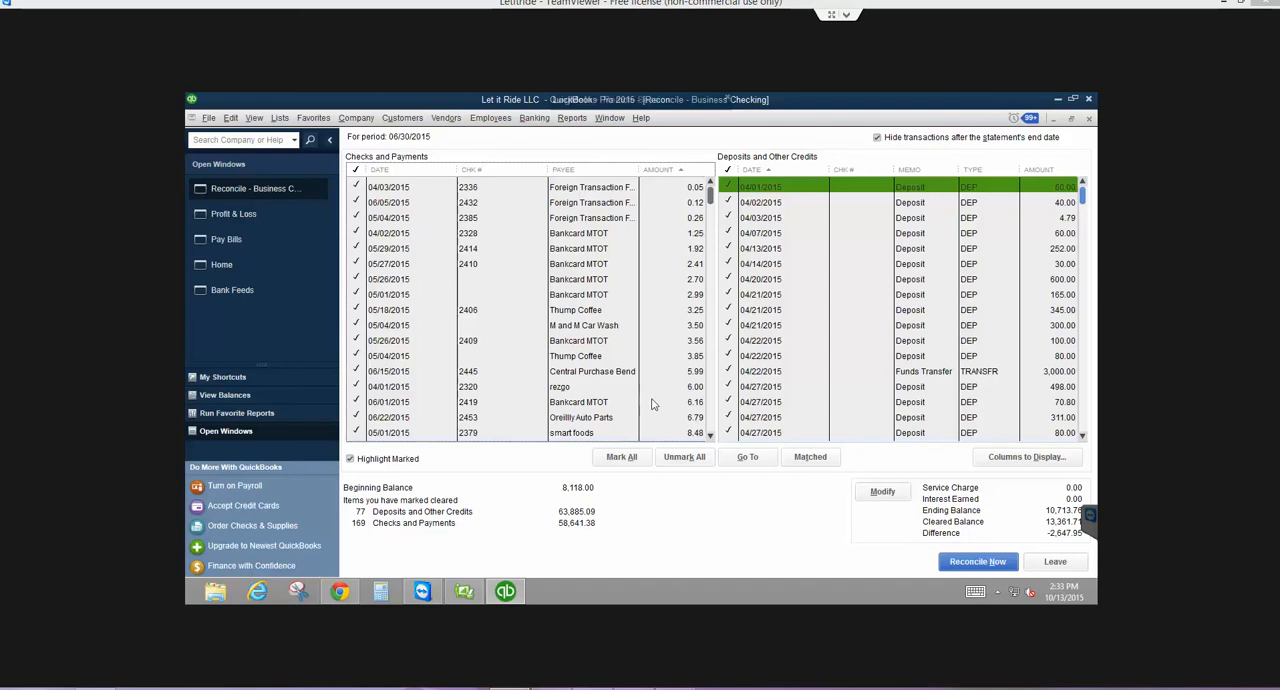
# - Modify the Business Checking reconciliation settings to use a statement date of 04/30/2015
pyautogui.click(882, 492)
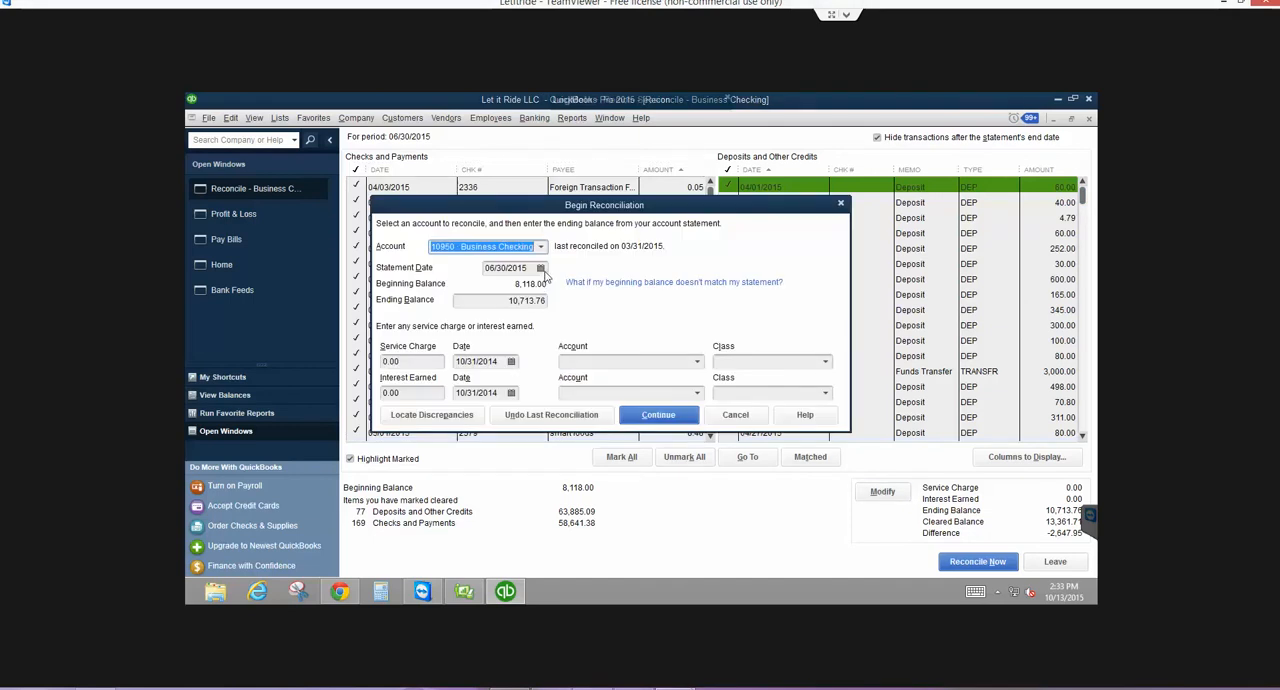
pyautogui.click(541, 269)
pyautogui.click(498, 290)
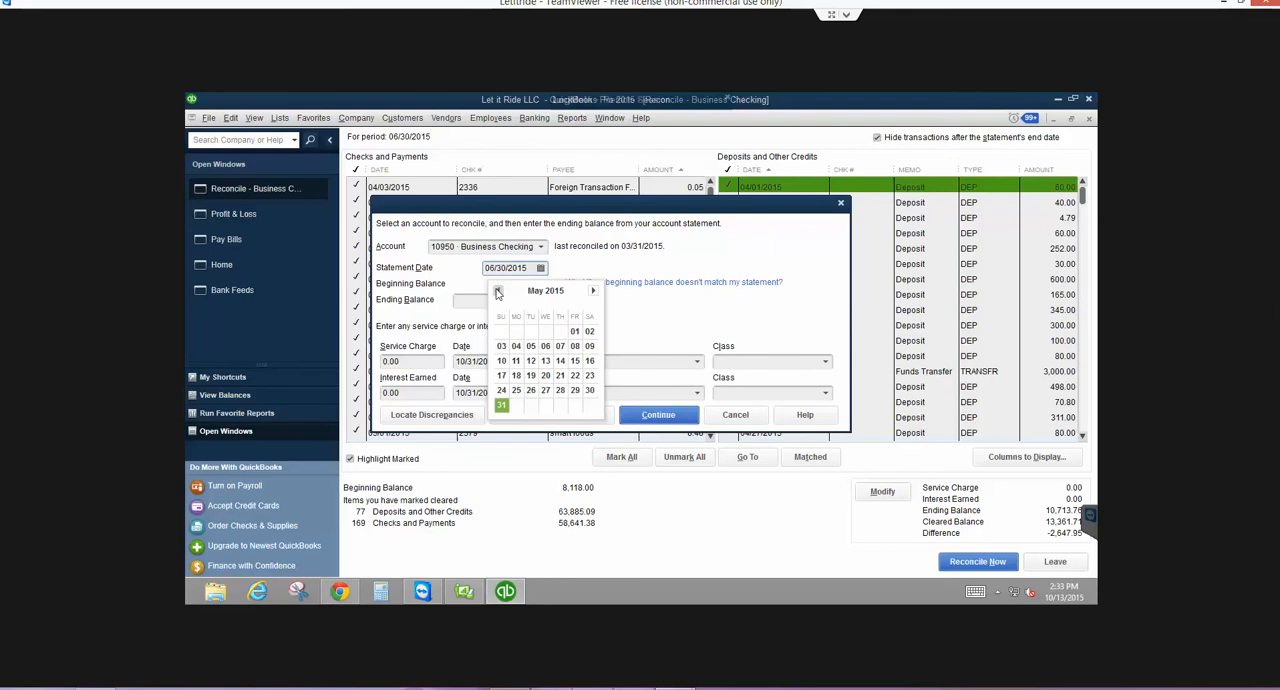
pyautogui.click(498, 290)
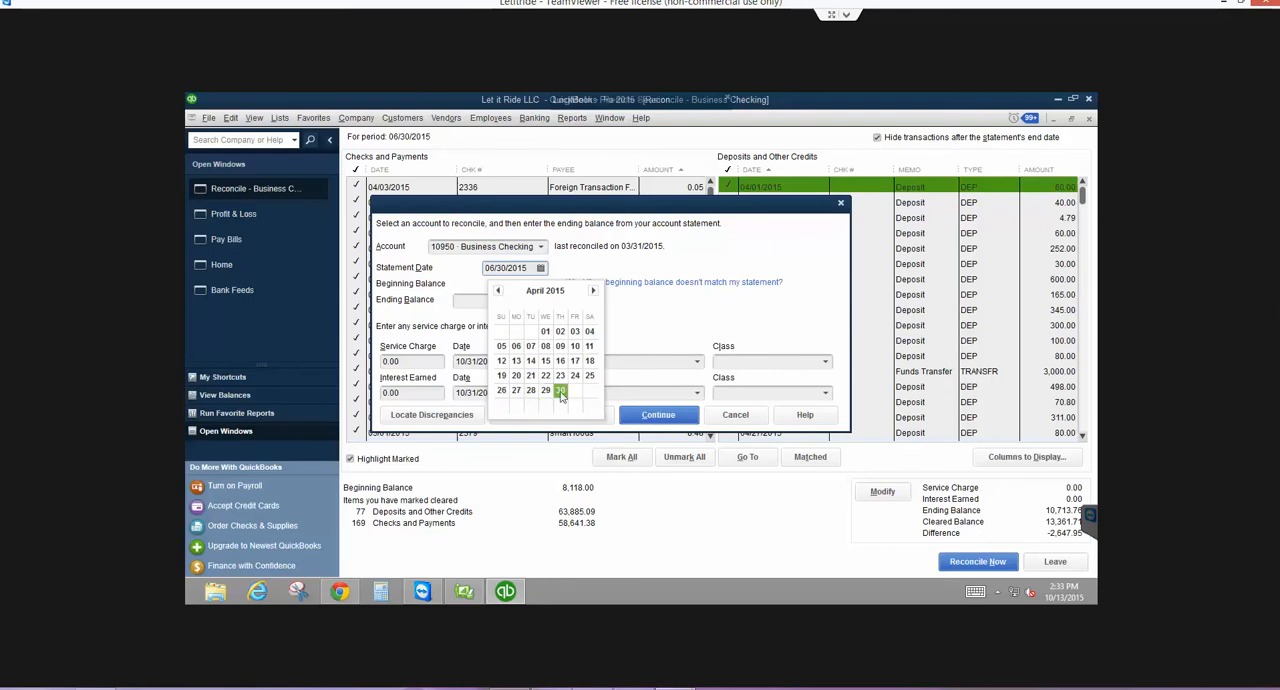
pyautogui.click(561, 391)
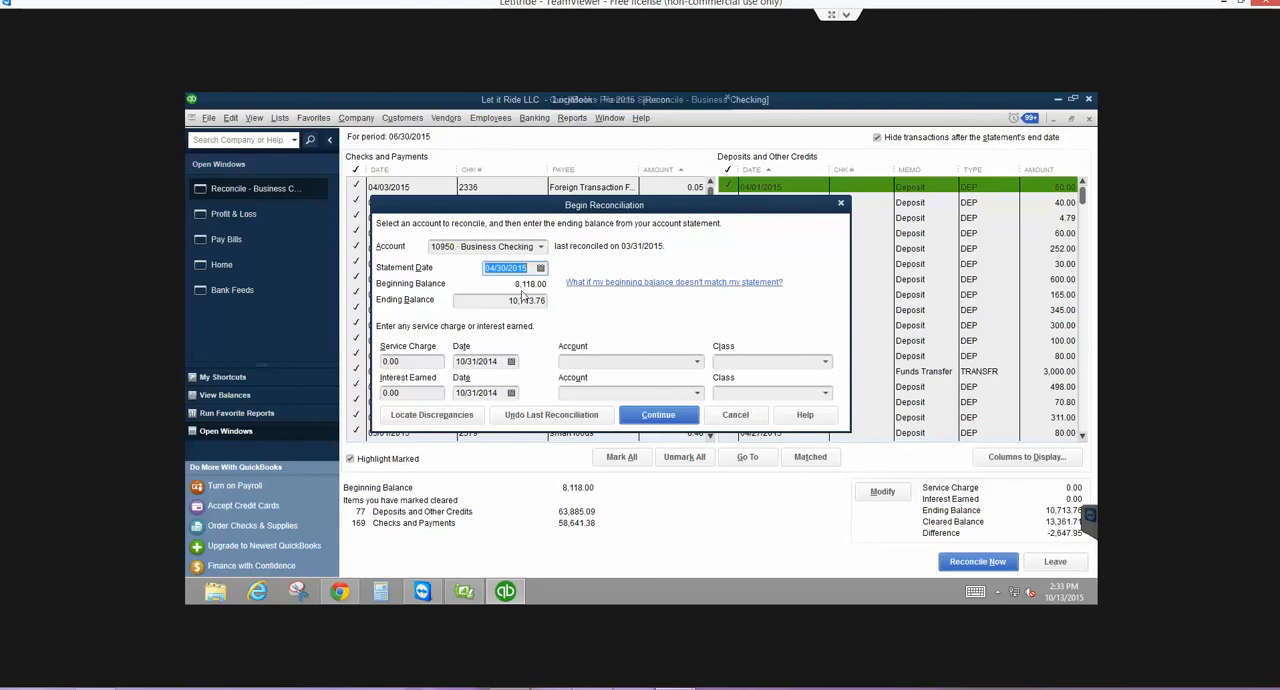
# - Set the reconciliation's ending balance to 8,872.35 and continue, accepting the past-date change
pyautogui.press('Tab')
pyautogui.press('BackSpace')
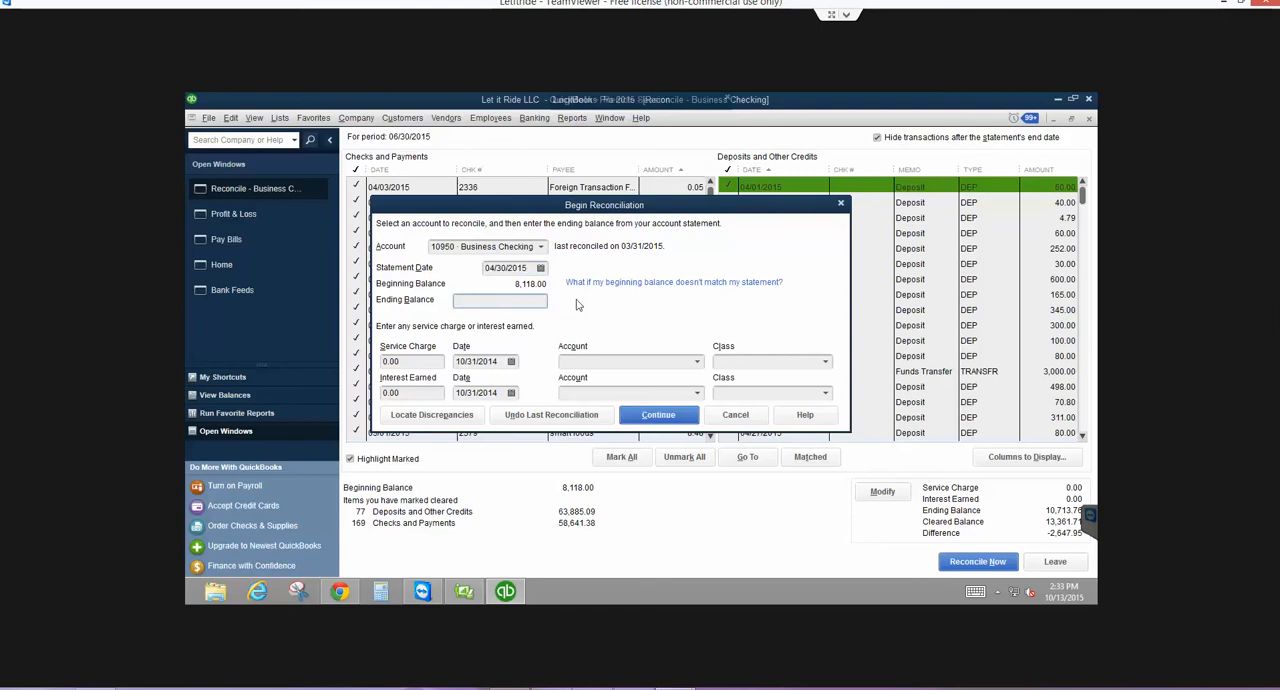
pyautogui.write('8,872.35')
pyautogui.press('Tab')
pyautogui.click(636, 419)
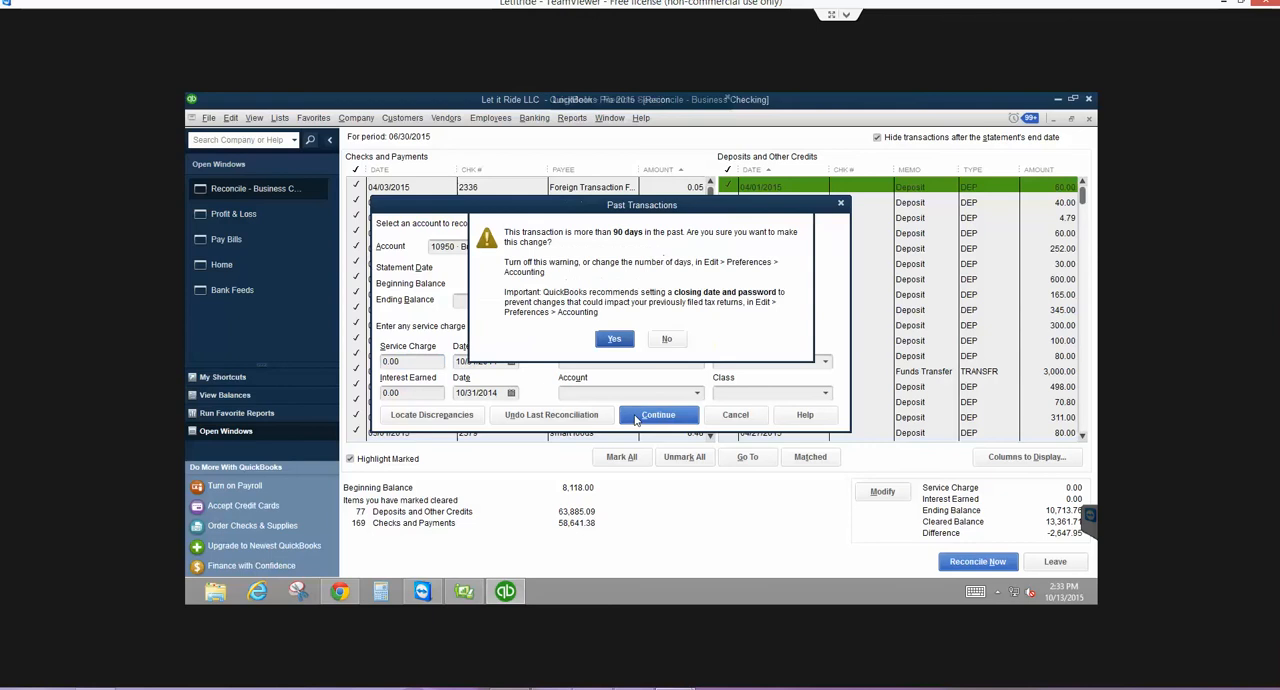
pyautogui.click(606, 338)
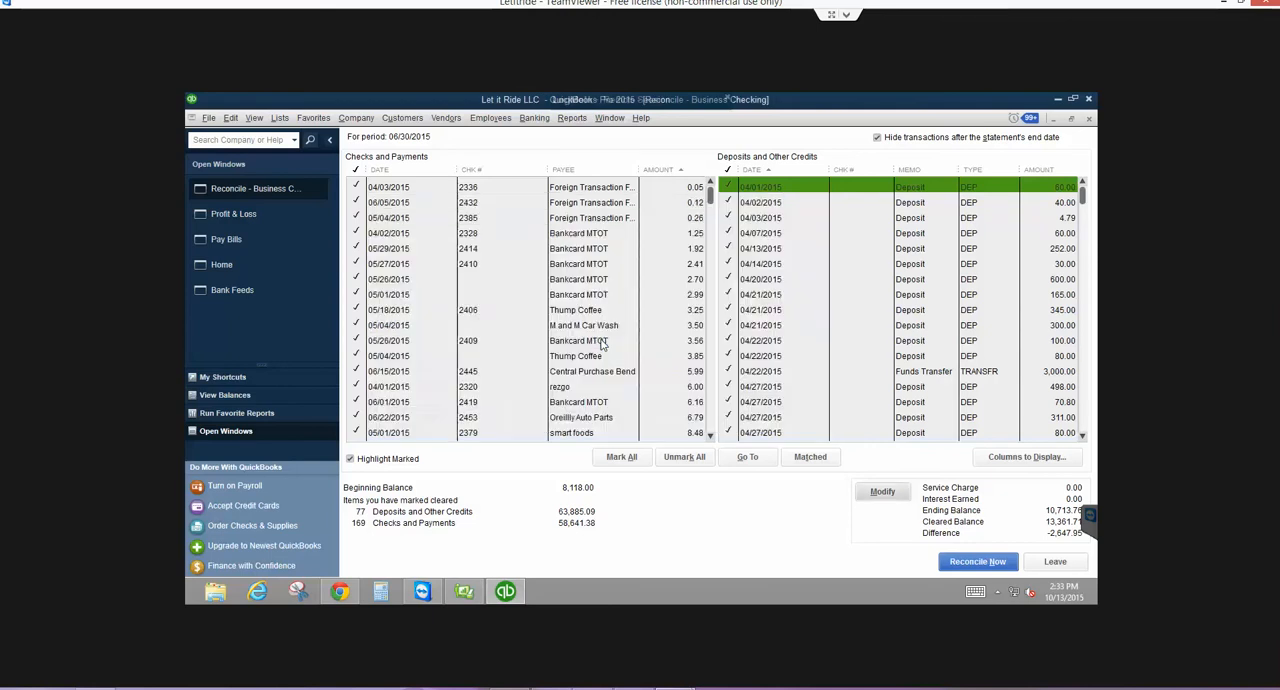
# - Sort the checks and payments by check number and review them with transactions after the statement's end date shown, then hidden
pyautogui.click(877, 137)
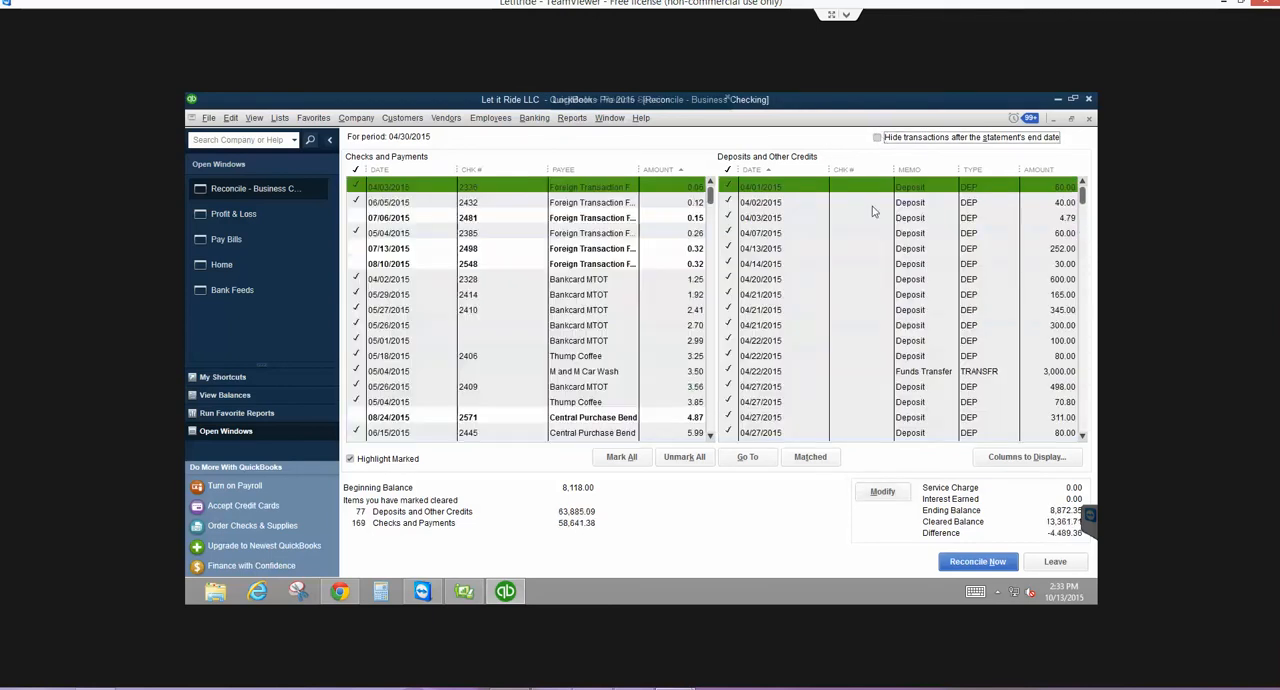
pyautogui.click(487, 173)
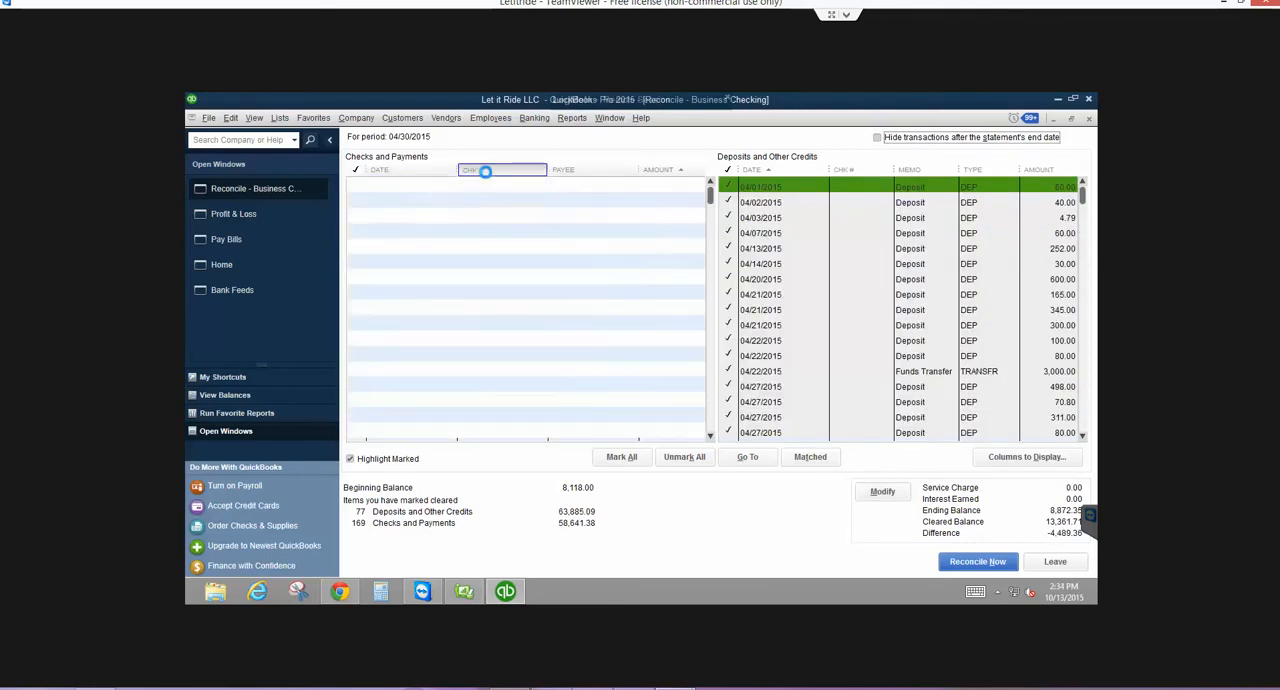
pyautogui.scroll(-10, 531, 245)
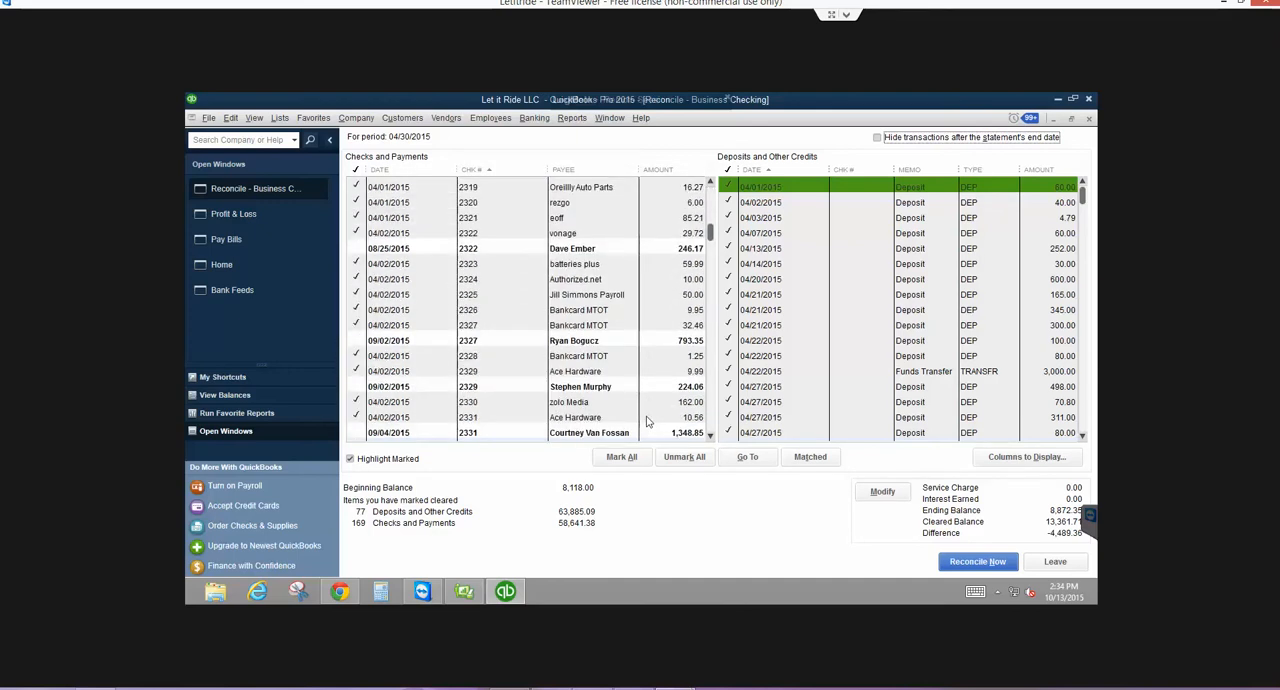
pyautogui.scroll(3, 560, 405)
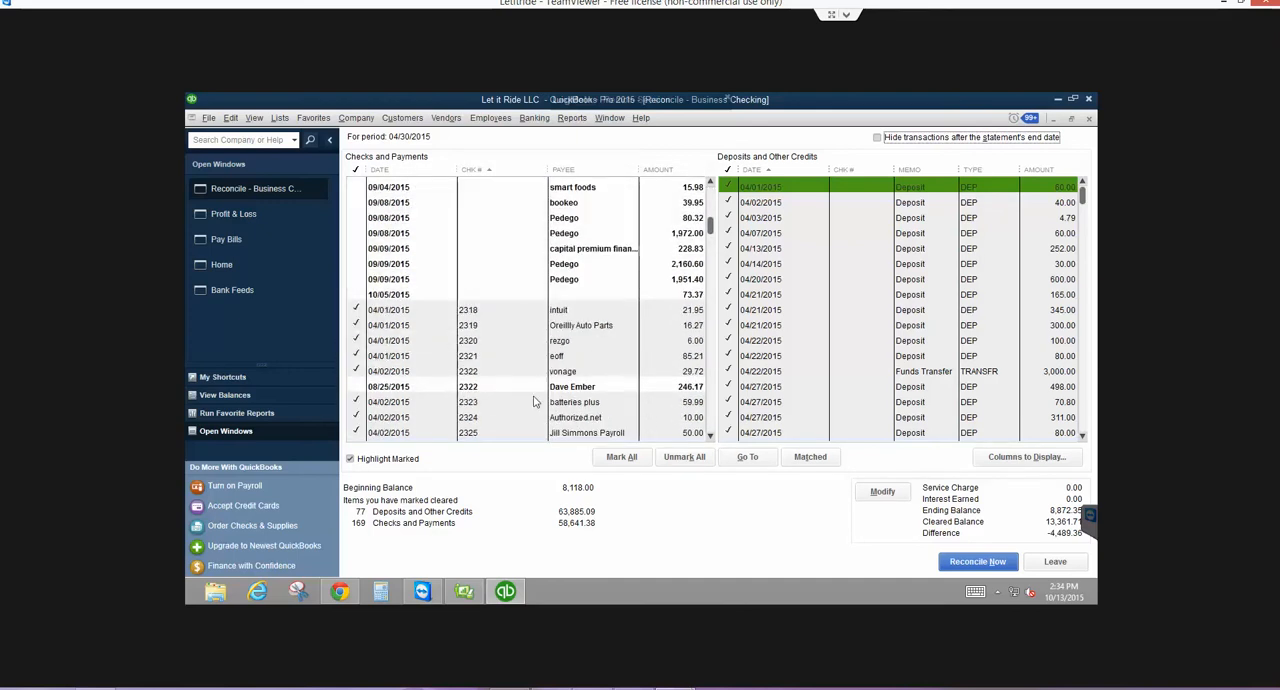
pyautogui.click(877, 137)
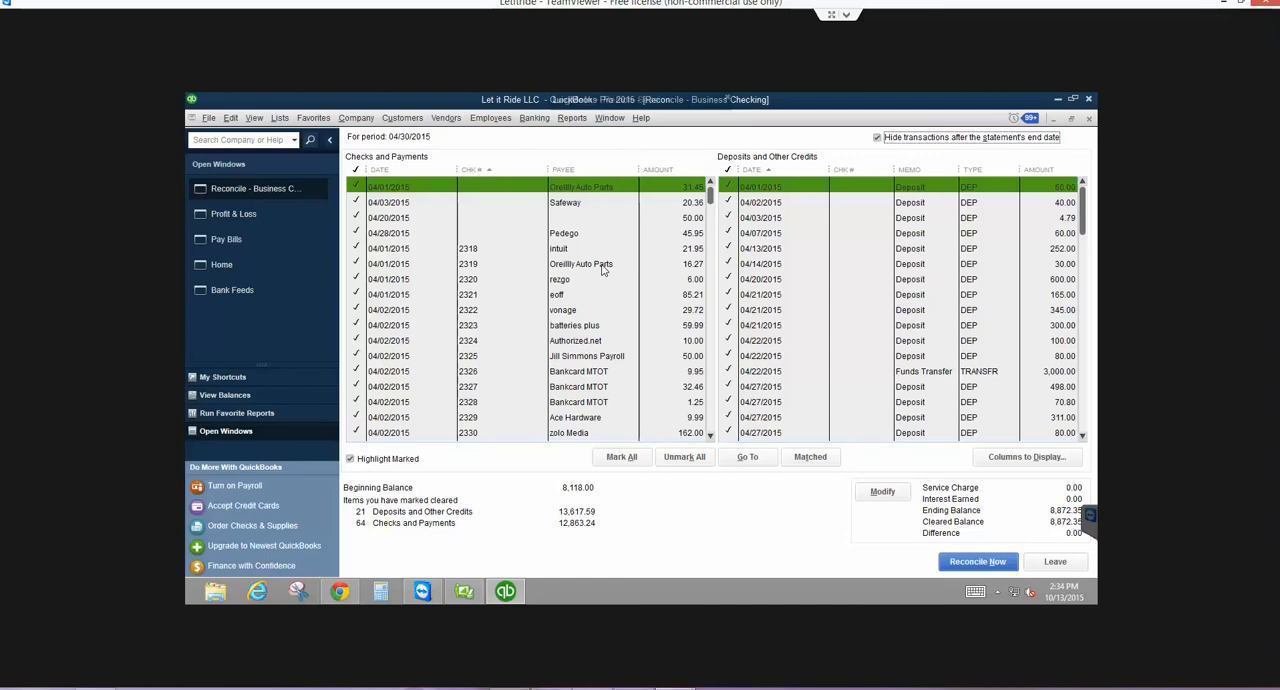
pyautogui.scroll(-3, 603, 268)
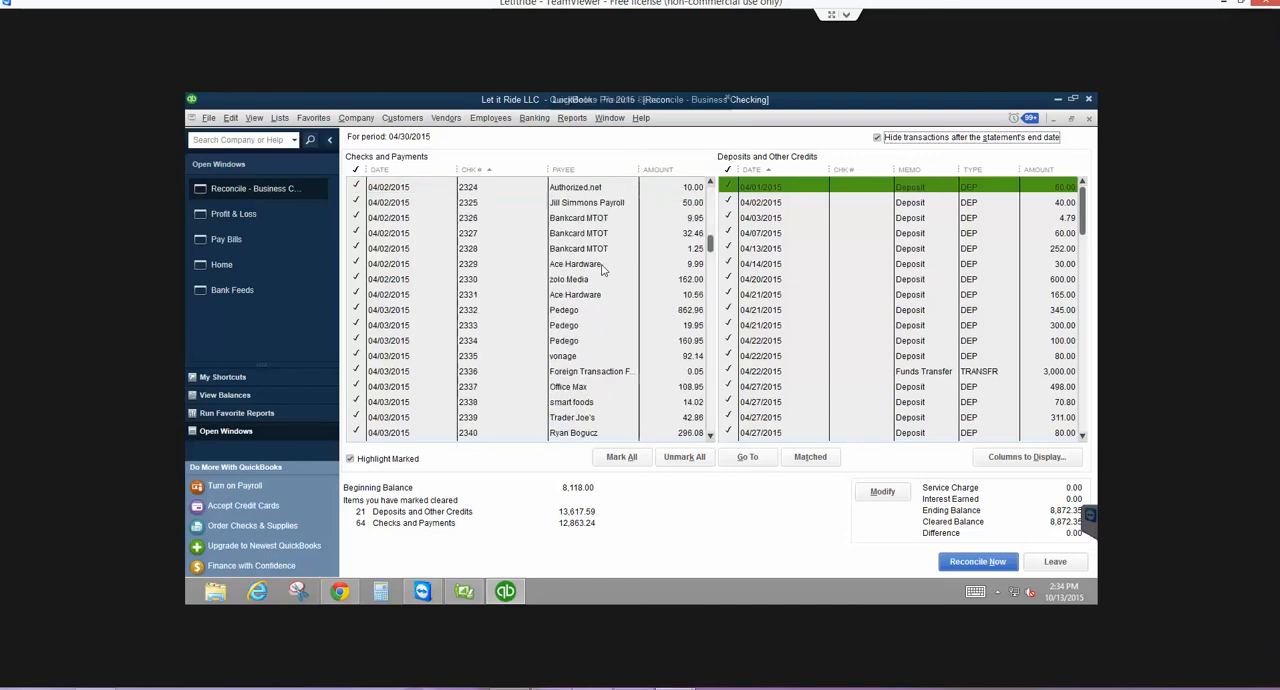
pyautogui.scroll(-12, 603, 268)
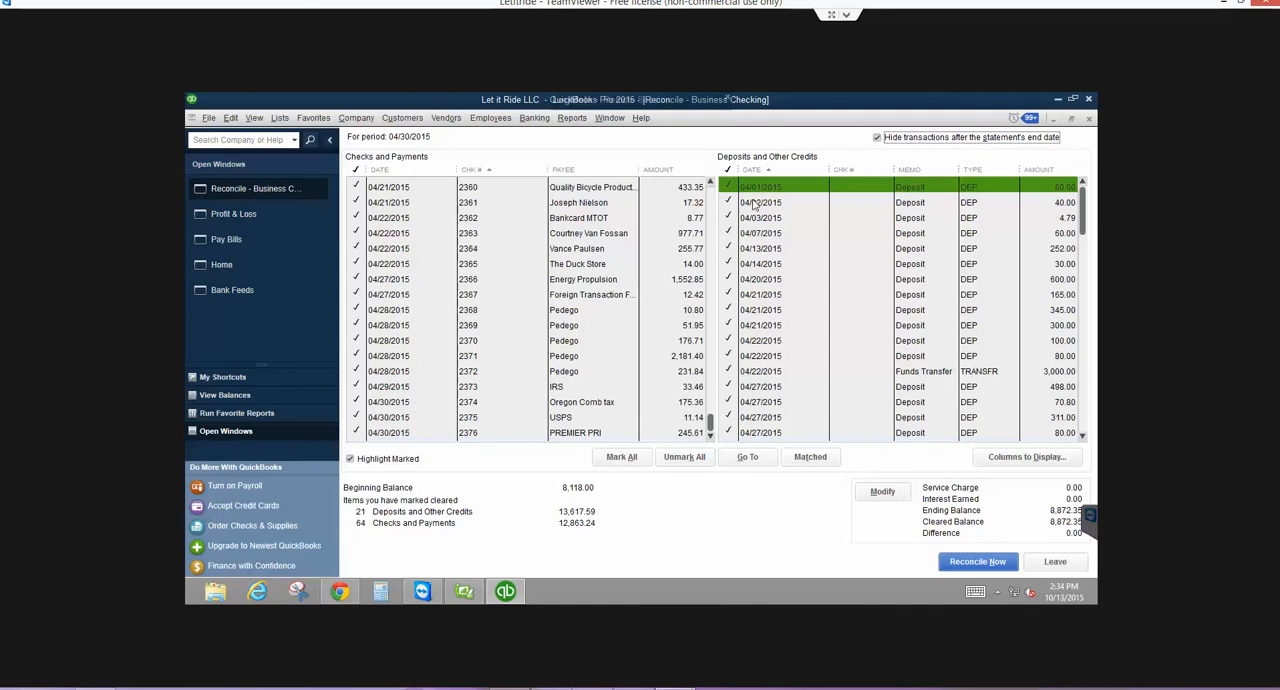
pyautogui.scroll(16, 713, 195)
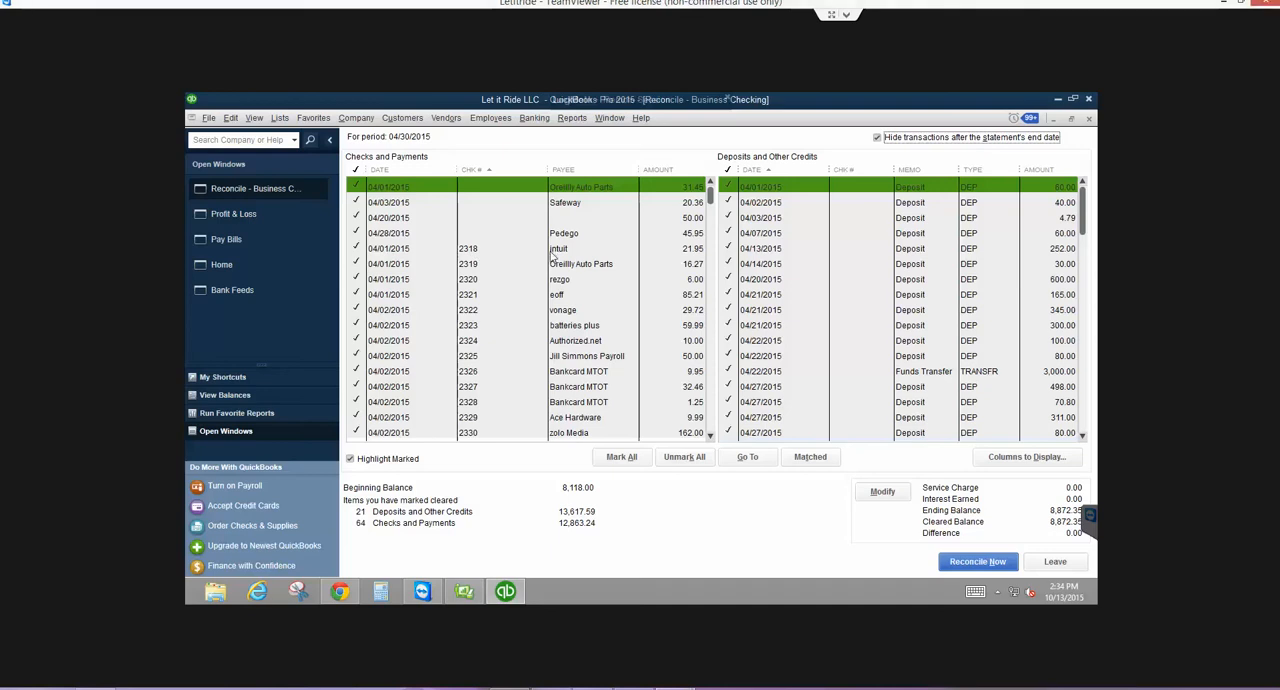
# - Open check 2318 to intuit, clear its check number, and save and close it despite the past-date and missing-class prompts
pyautogui.click(466, 250)
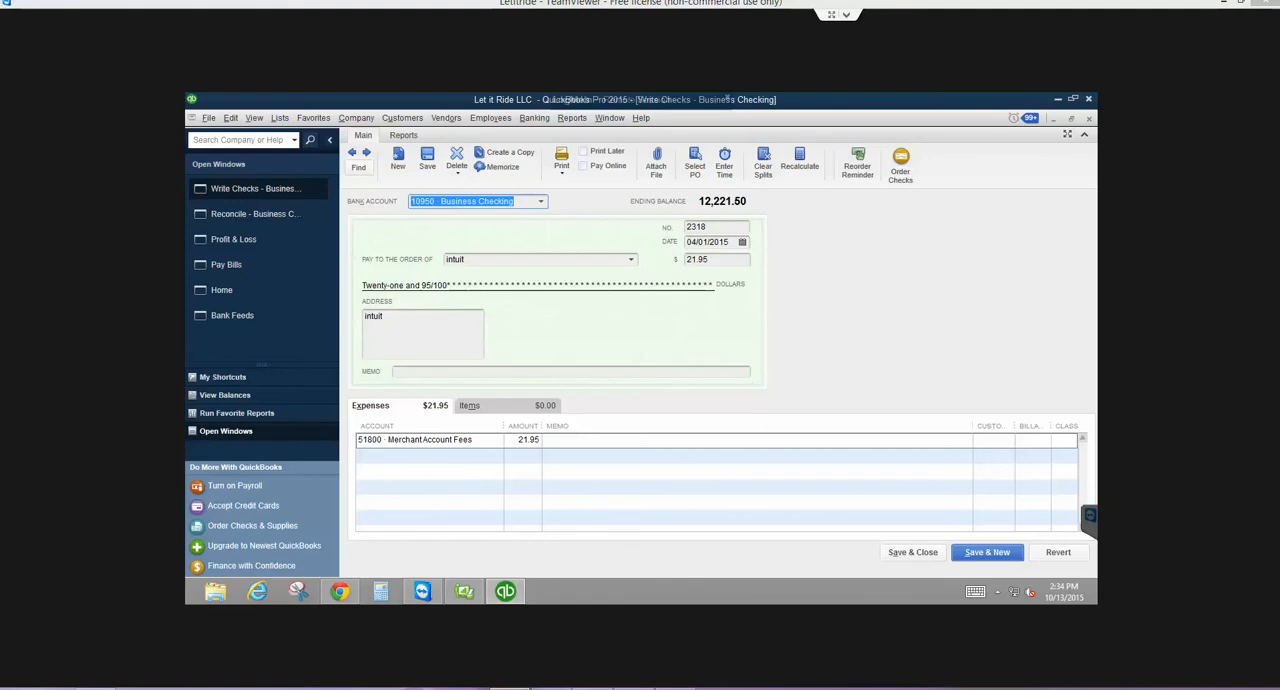
pyautogui.click(722, 226)
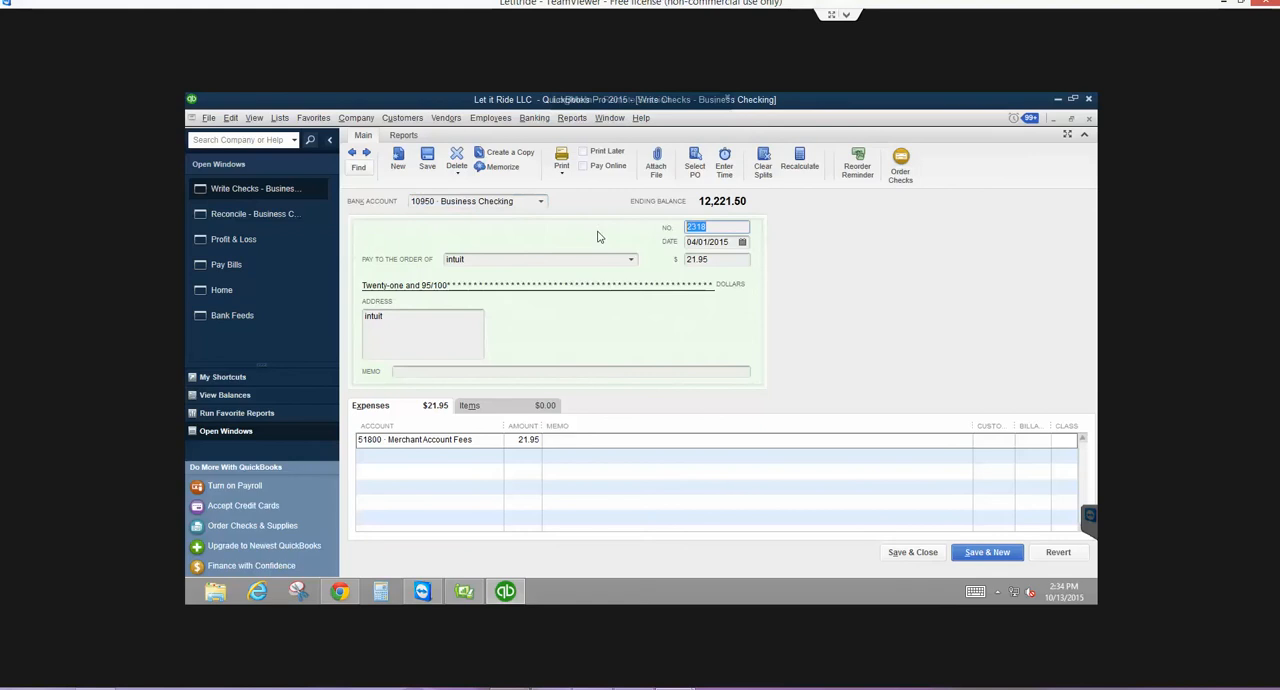
pyautogui.press('BackSpace')
pyautogui.press('BackSpace')
pyautogui.press('BackSpace')
pyautogui.click(890, 555)
pyautogui.click(590, 260)
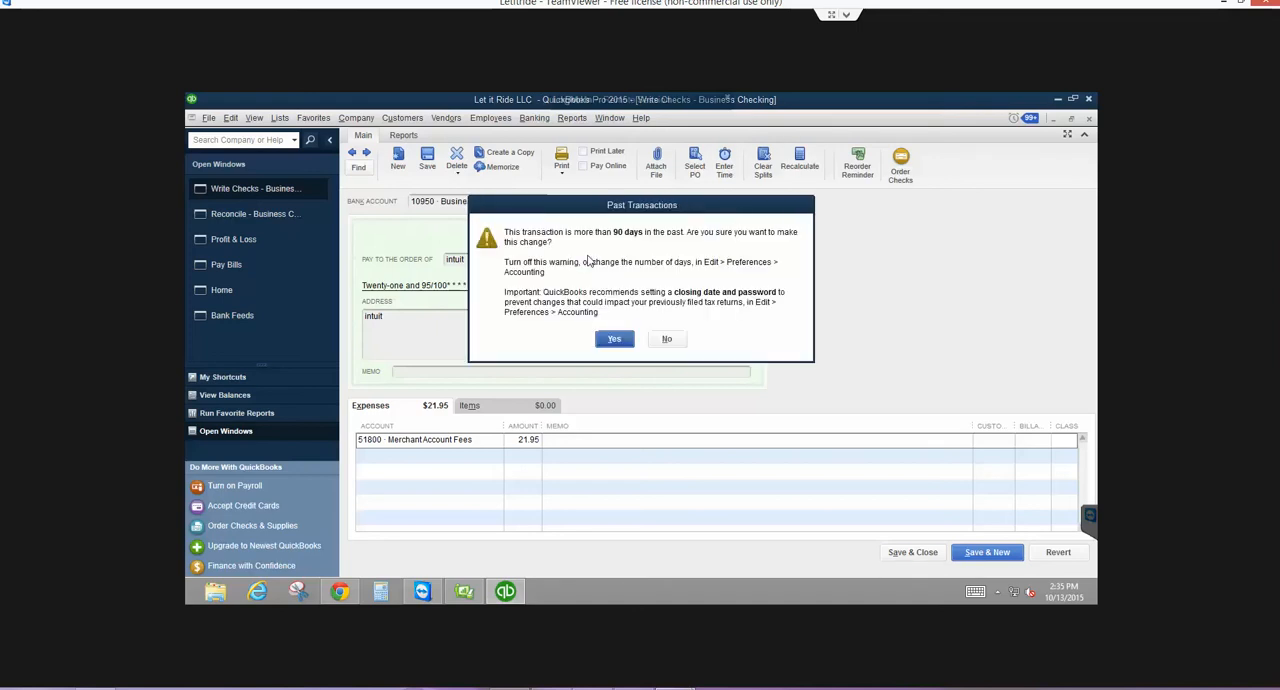
pyautogui.click(612, 339)
pyautogui.click(598, 278)
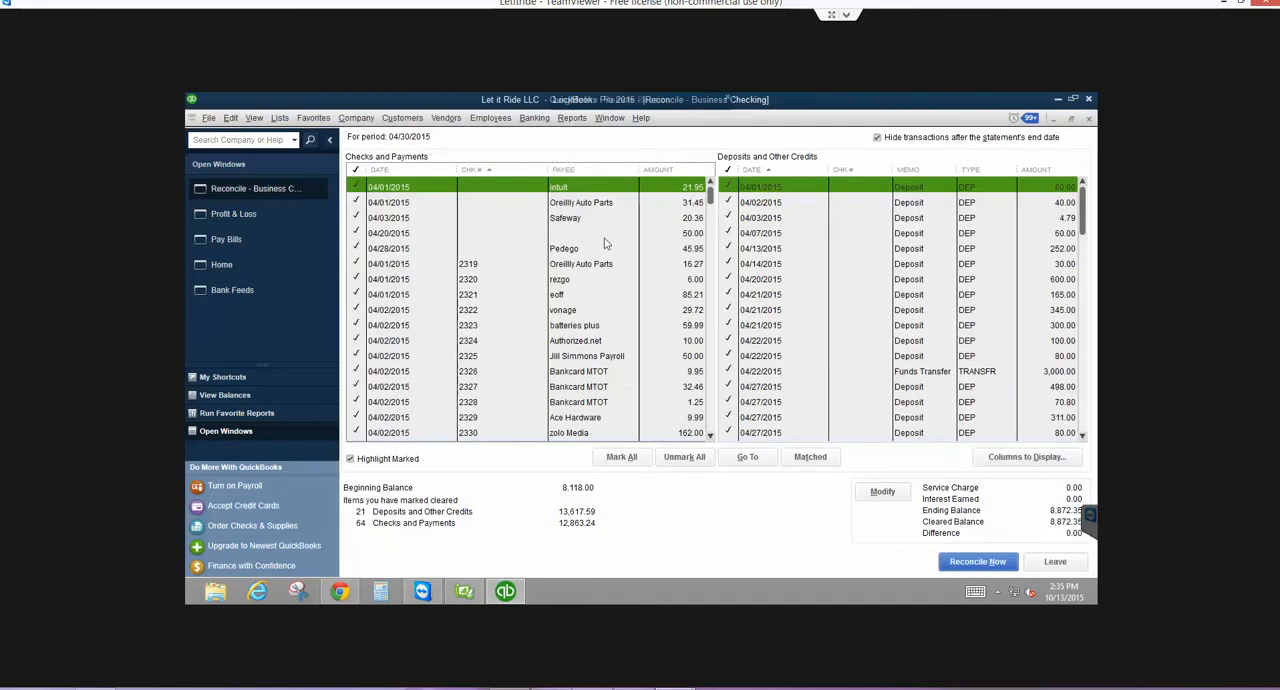
# - Open check 2319 to Oreillly Auto Parts, clear its check number, and save it while advancing to the following check
pyautogui.click(590, 265)
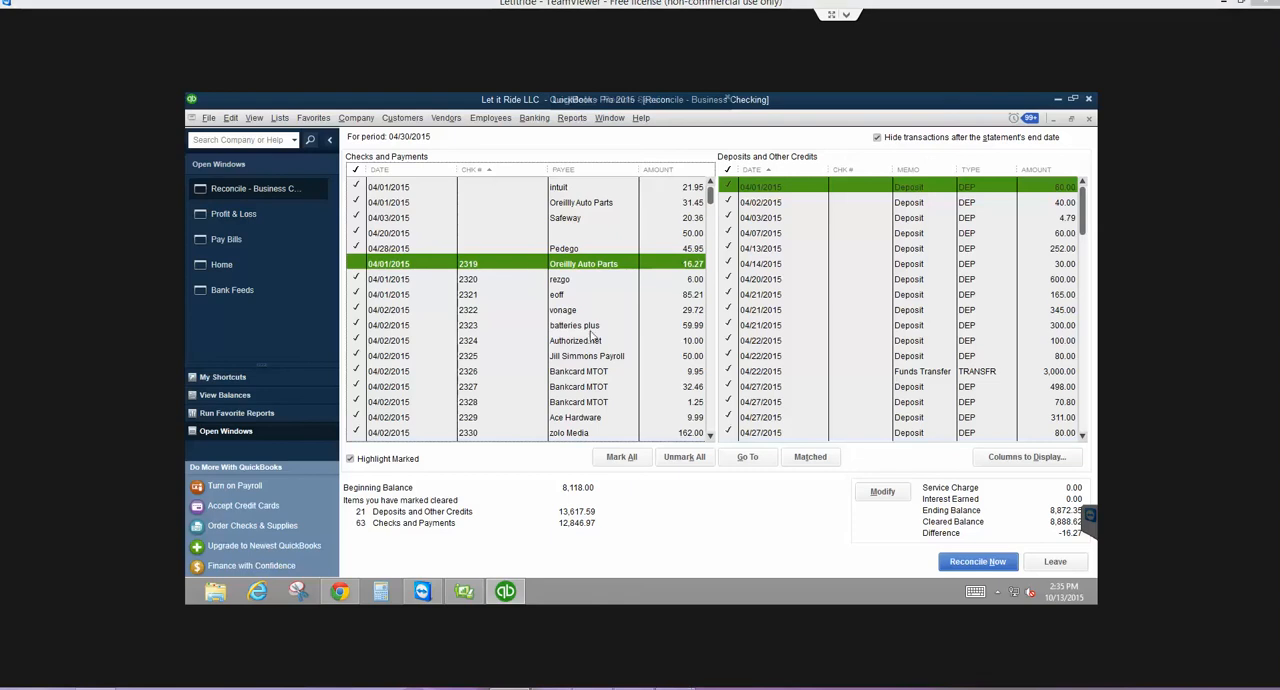
pyautogui.doubleClick(490, 264)
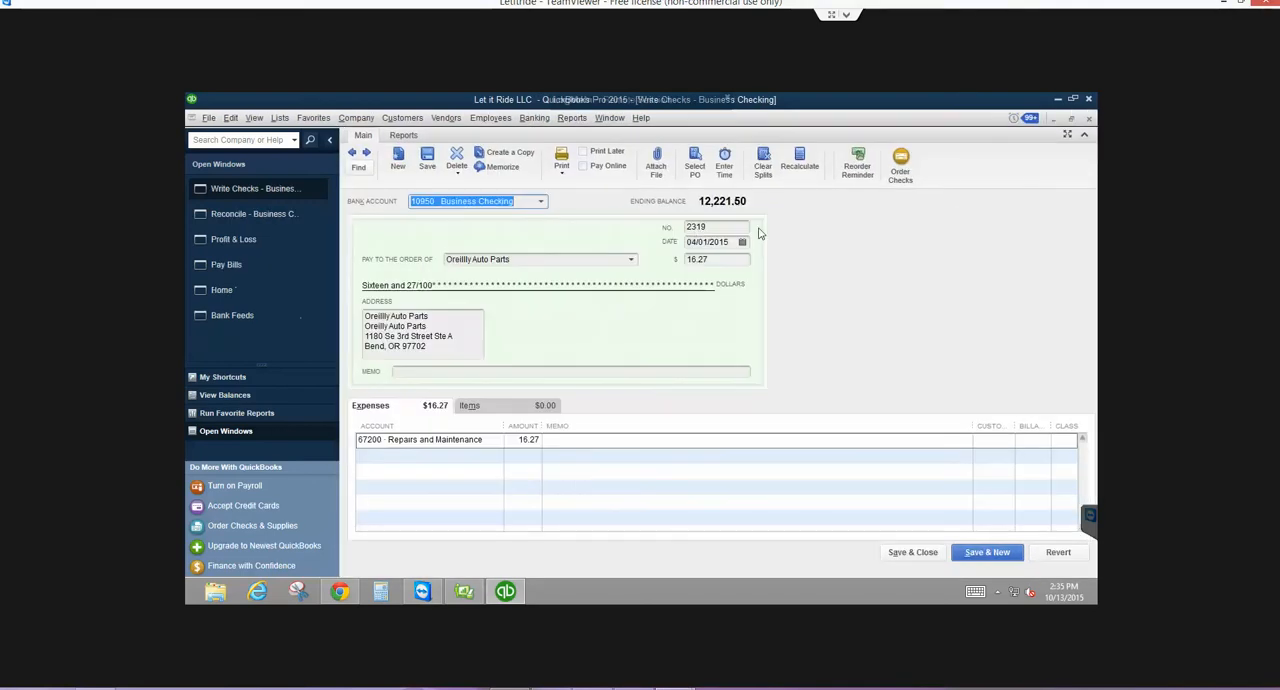
pyautogui.press('Delete')
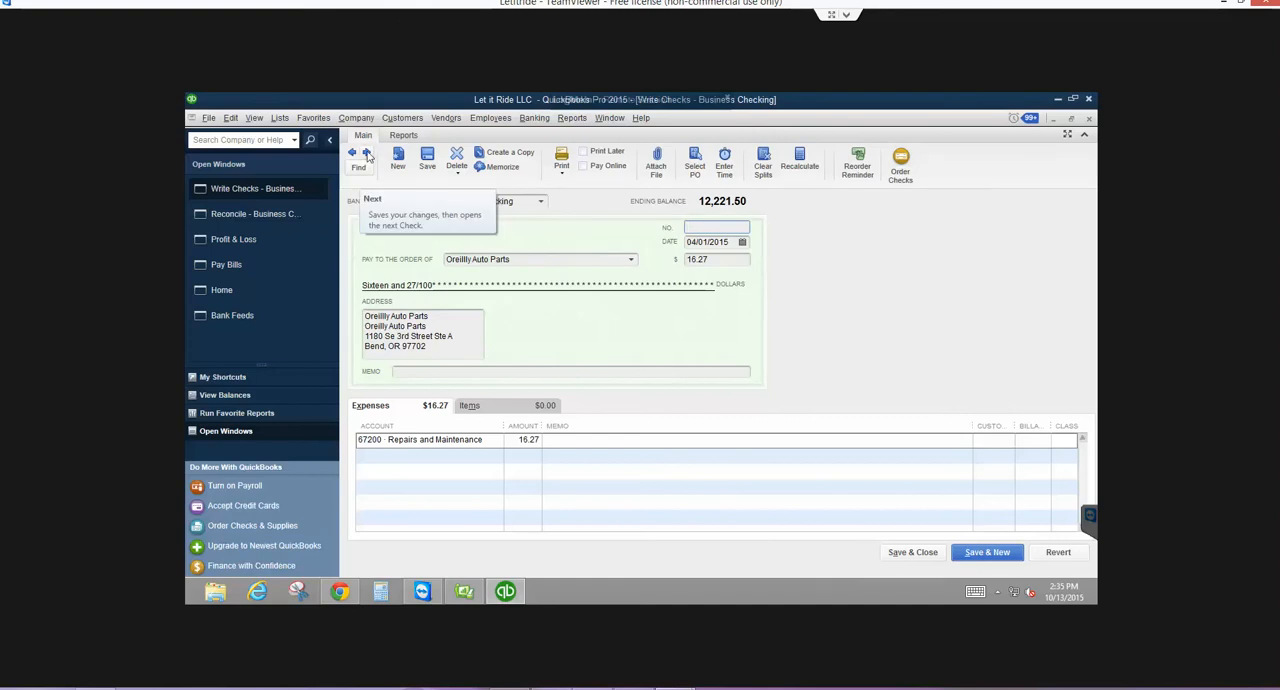
pyautogui.click(367, 153)
pyautogui.click(580, 258)
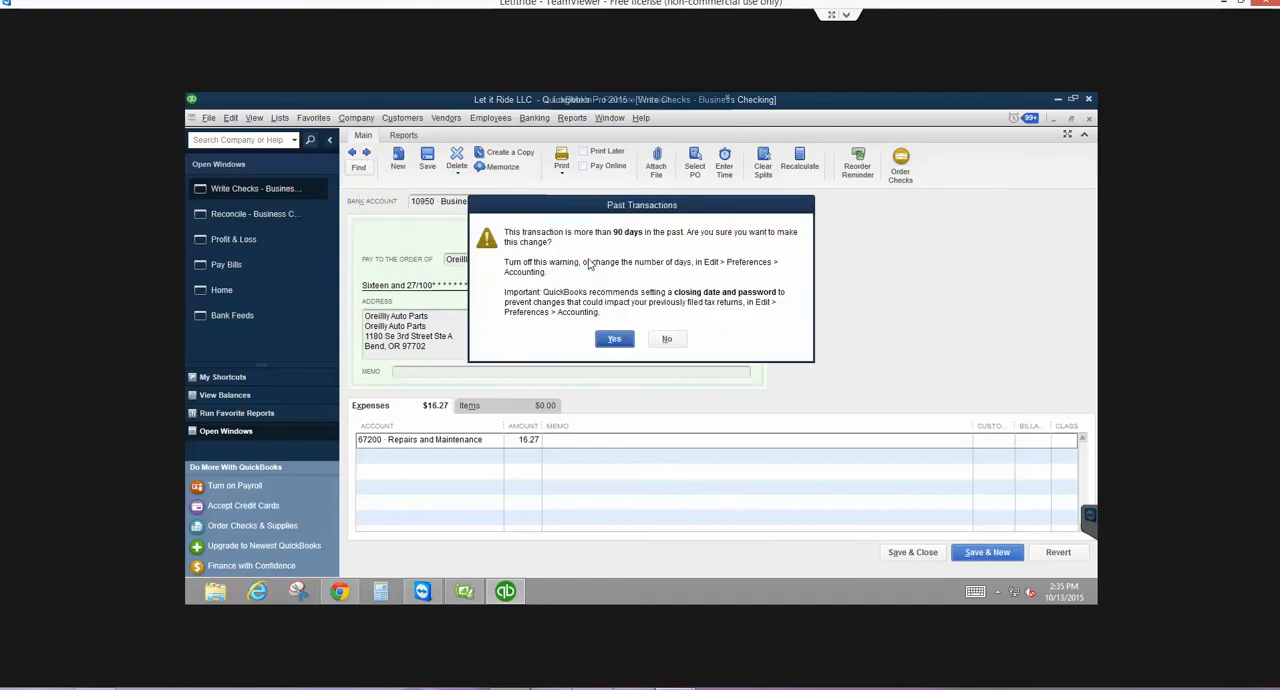
pyautogui.click(619, 340)
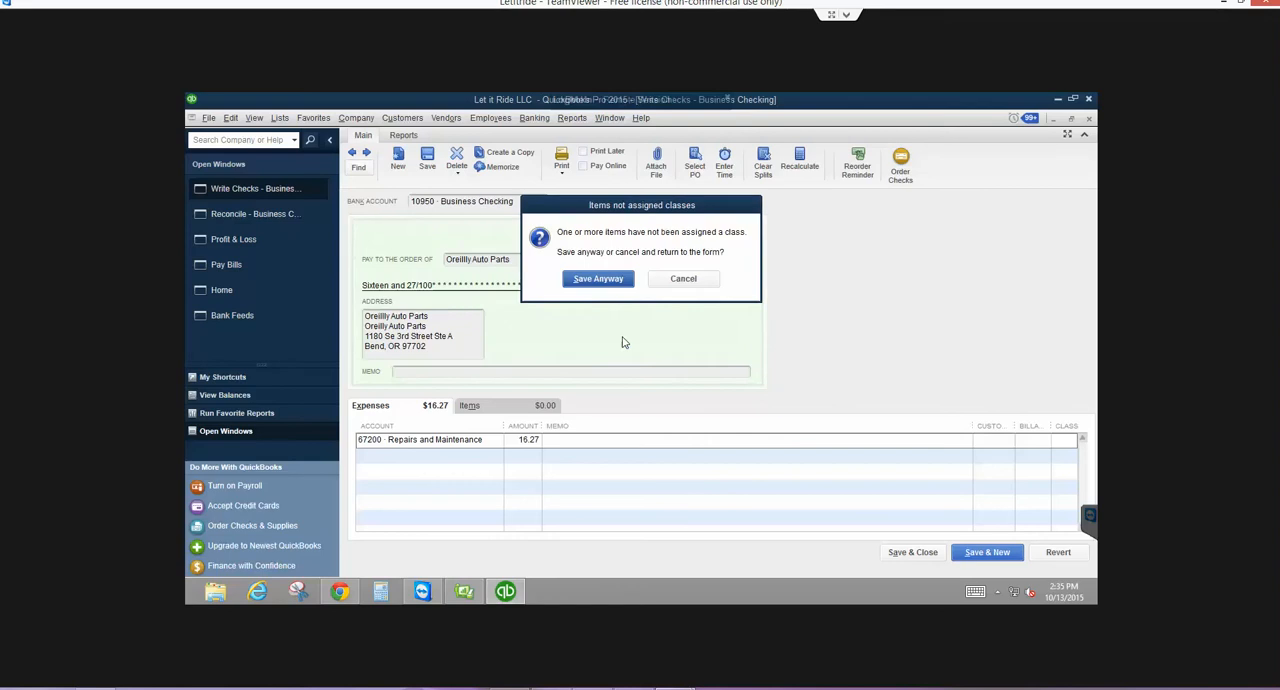
pyautogui.click(594, 281)
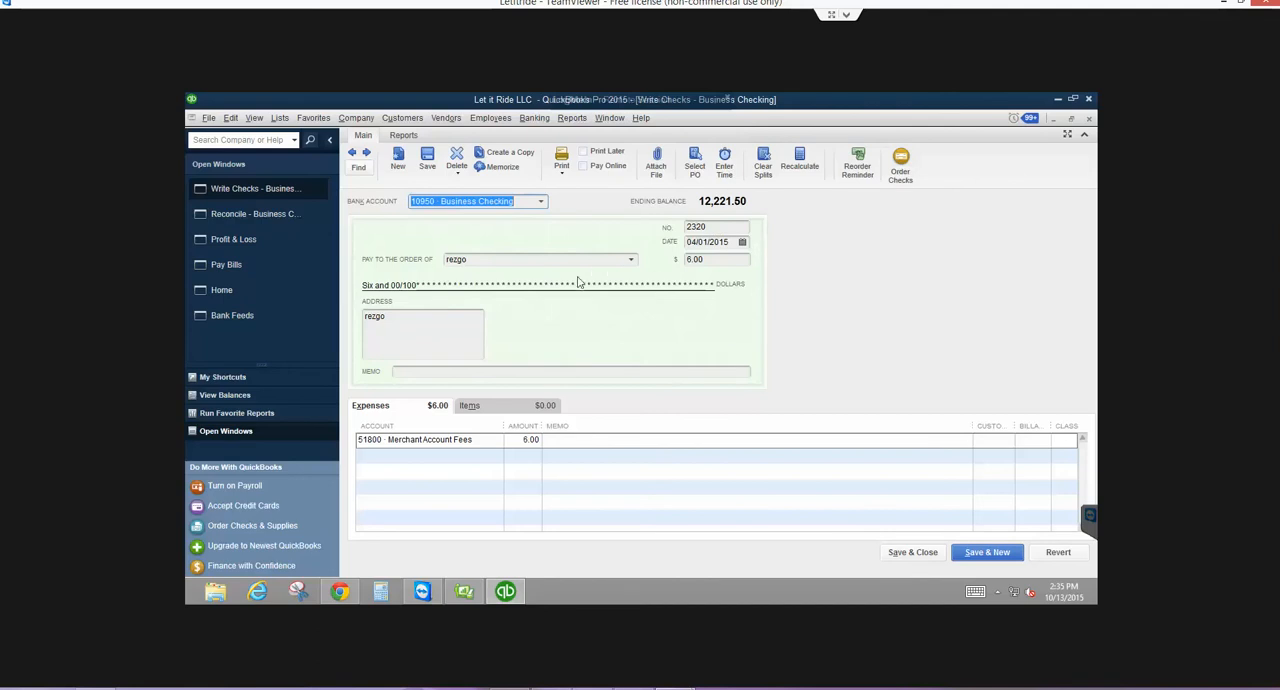
# - Clear the check number on the 6.00 rezgo check and save it without a class, advancing to the following check
pyautogui.click(712, 230)
pyautogui.press('BackSpace')
pyautogui.press('BackSpace')
pyautogui.press('BackSpace')
pyautogui.press('BackSpace')
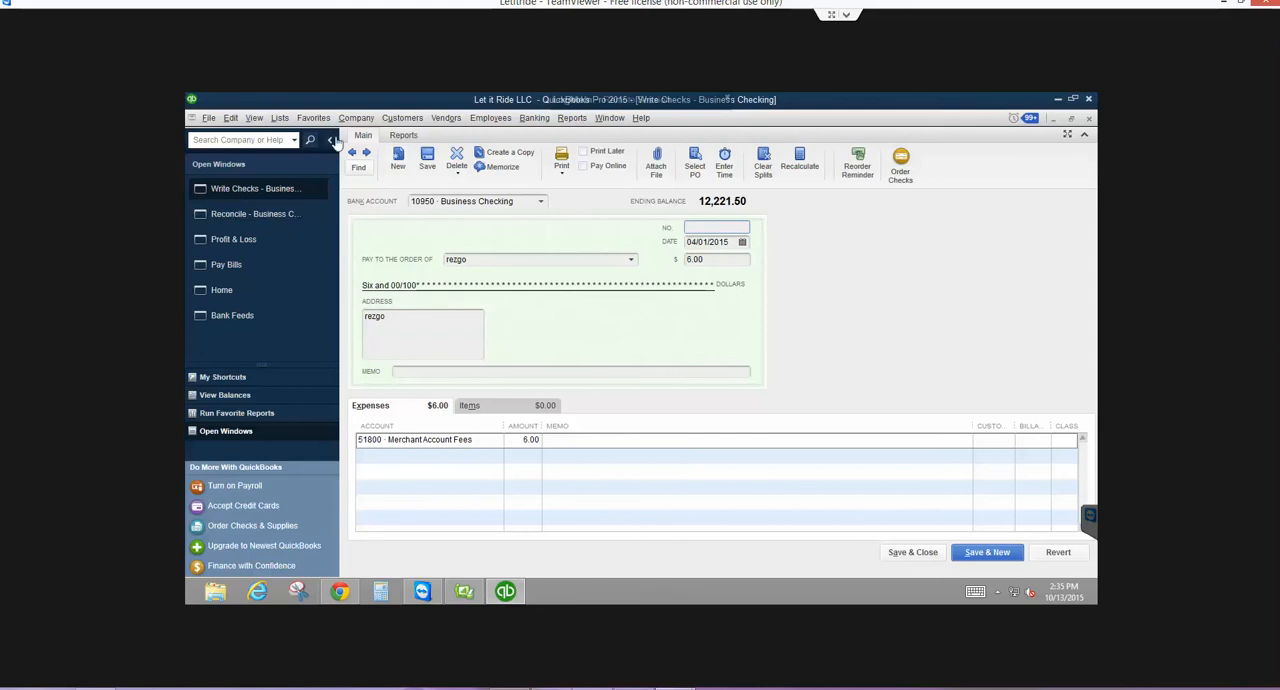
pyautogui.click(366, 153)
pyautogui.click(581, 257)
pyautogui.click(614, 338)
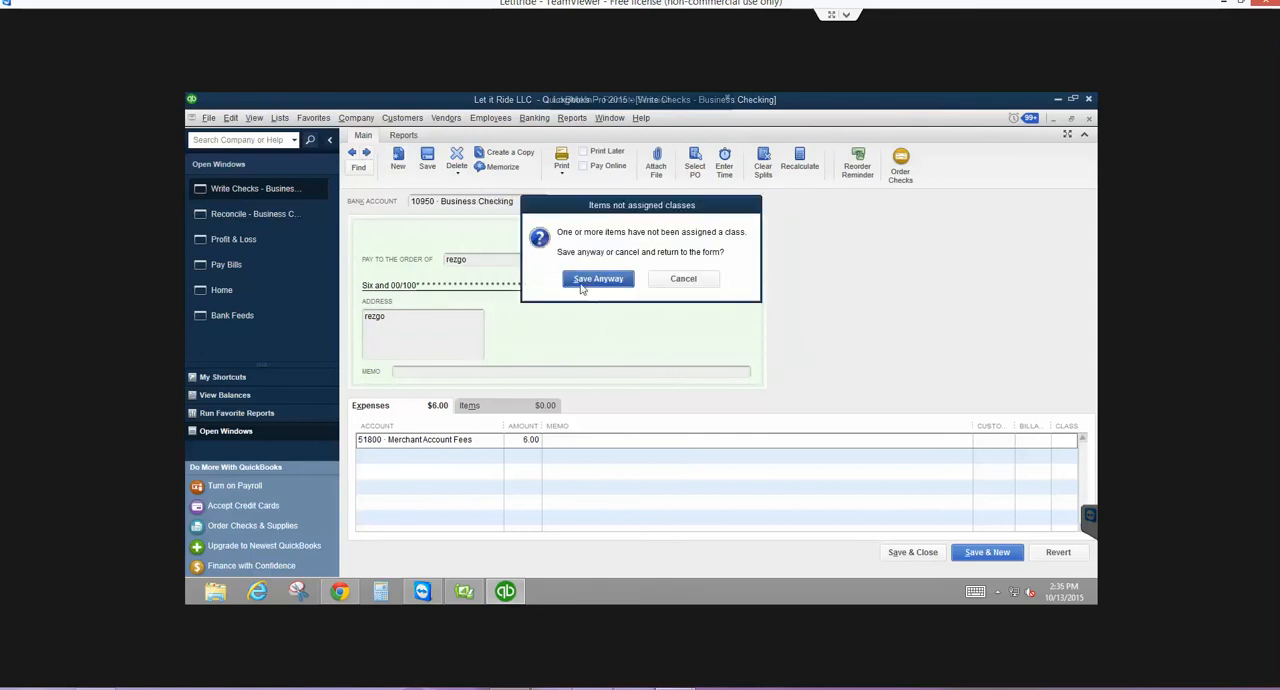
pyautogui.click(584, 287)
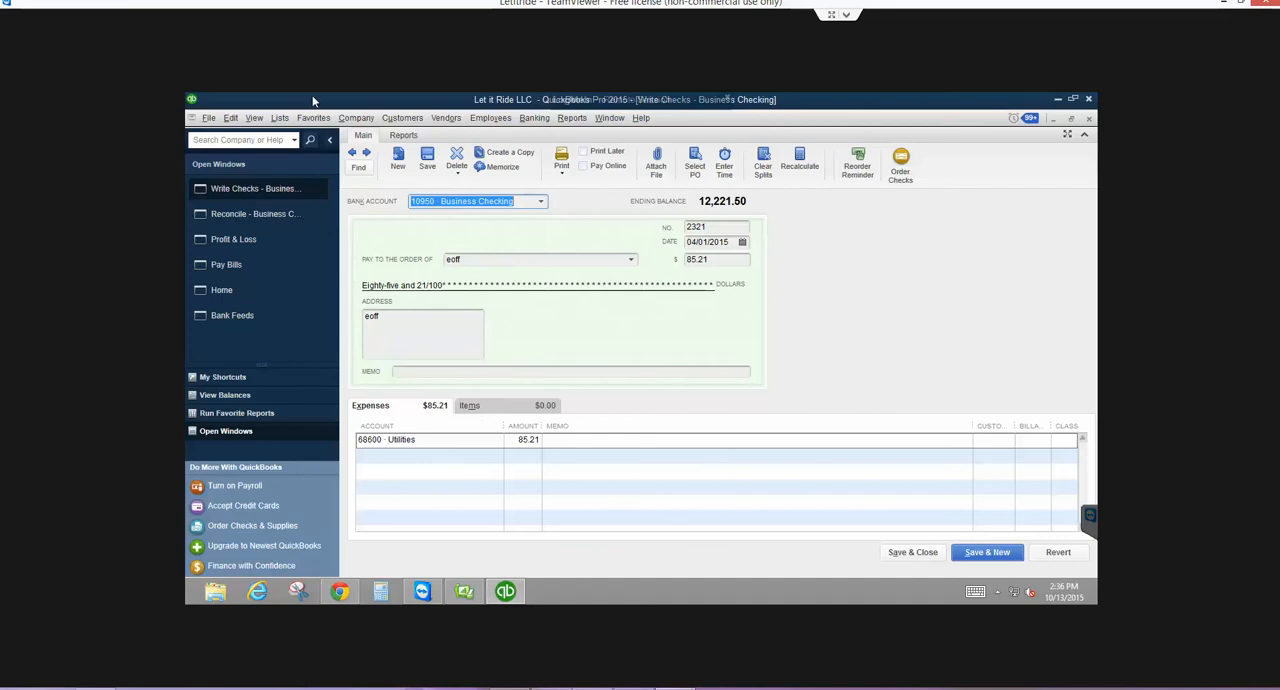
# - In the company accounting preferences, set the date warnings to 365 days in the past and 1 day in the future
pyautogui.click(369, 119)
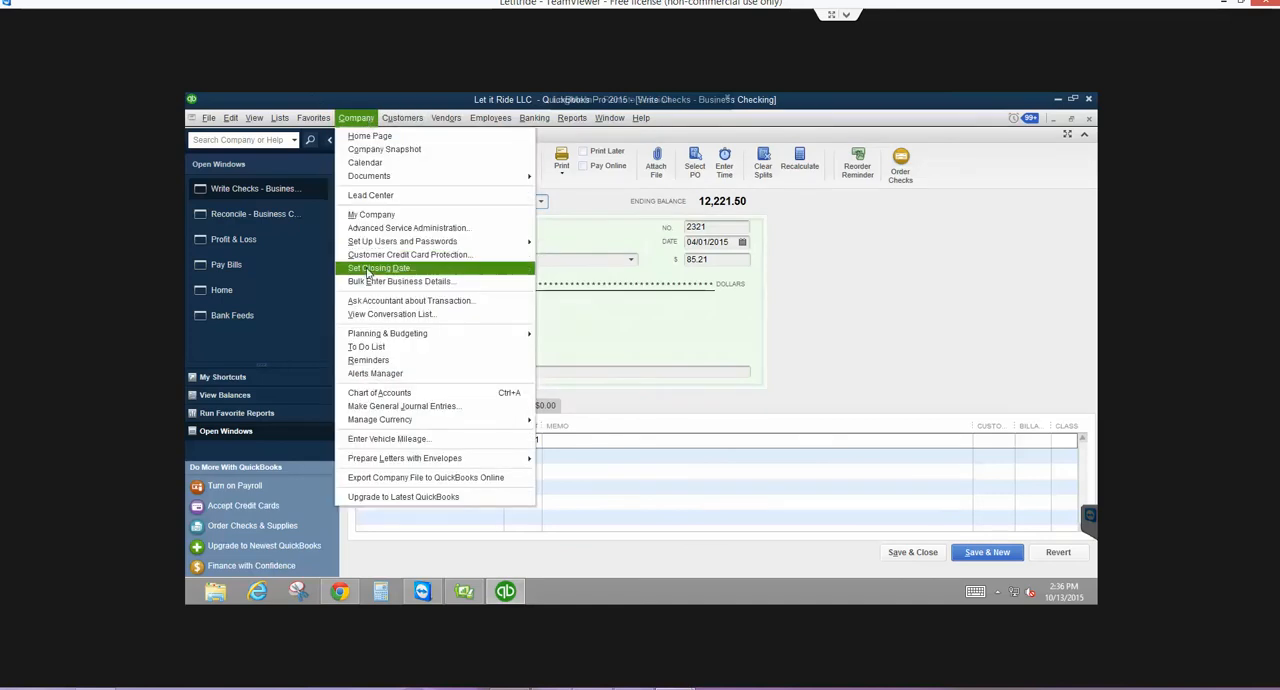
pyautogui.click(369, 269)
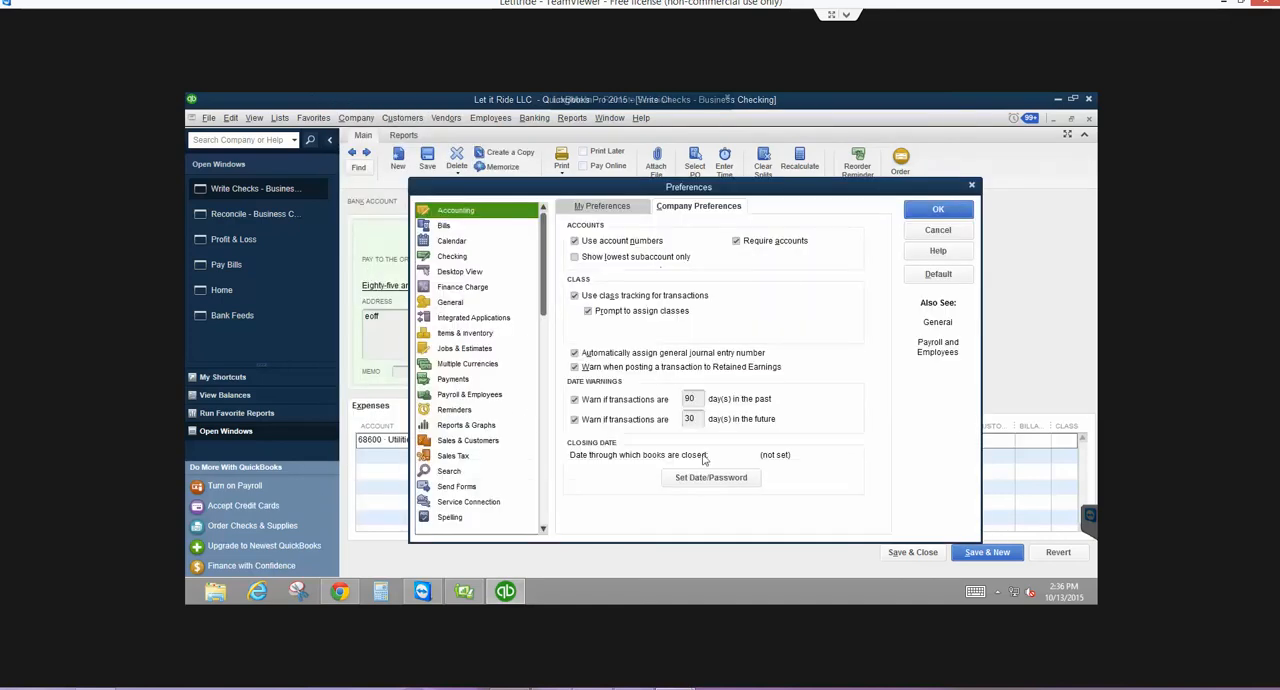
pyautogui.moveTo(697, 399); pyautogui.dragTo(566, 400)
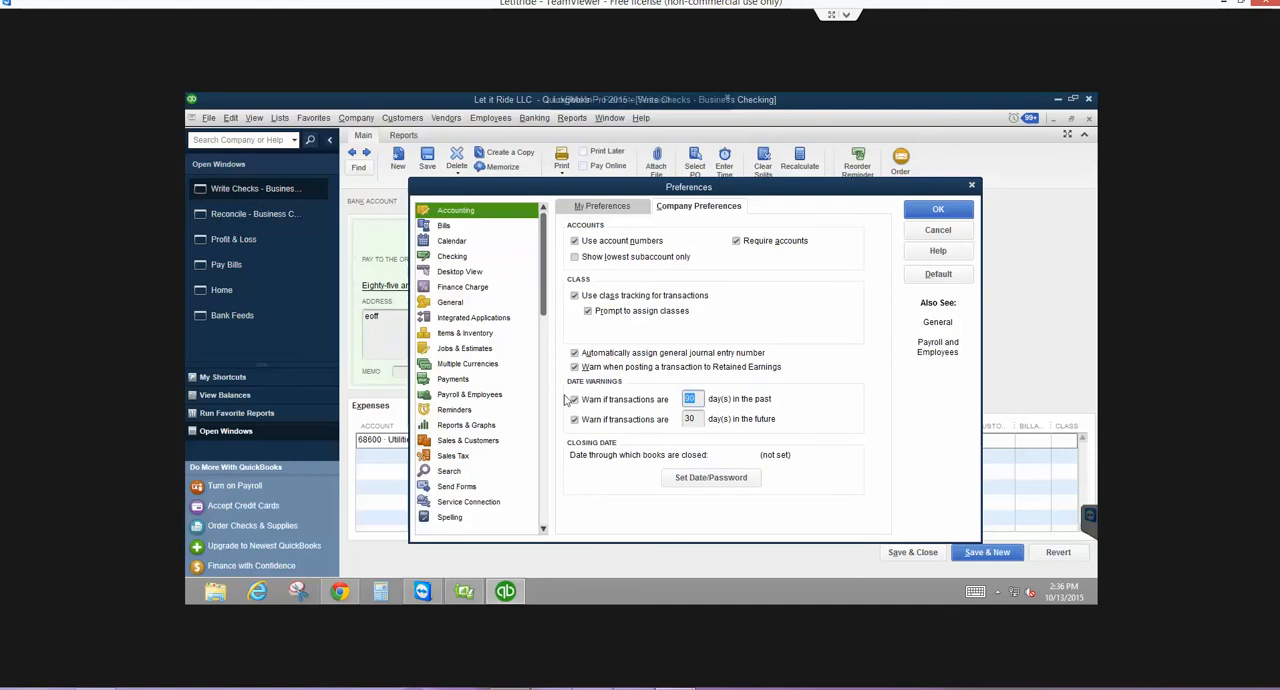
pyautogui.write('365')
pyautogui.doubleClick(699, 418)
pyautogui.write('1')
# - Open the closing date and password settings and set the closing date to 12/31/2014
pyautogui.click(712, 478)
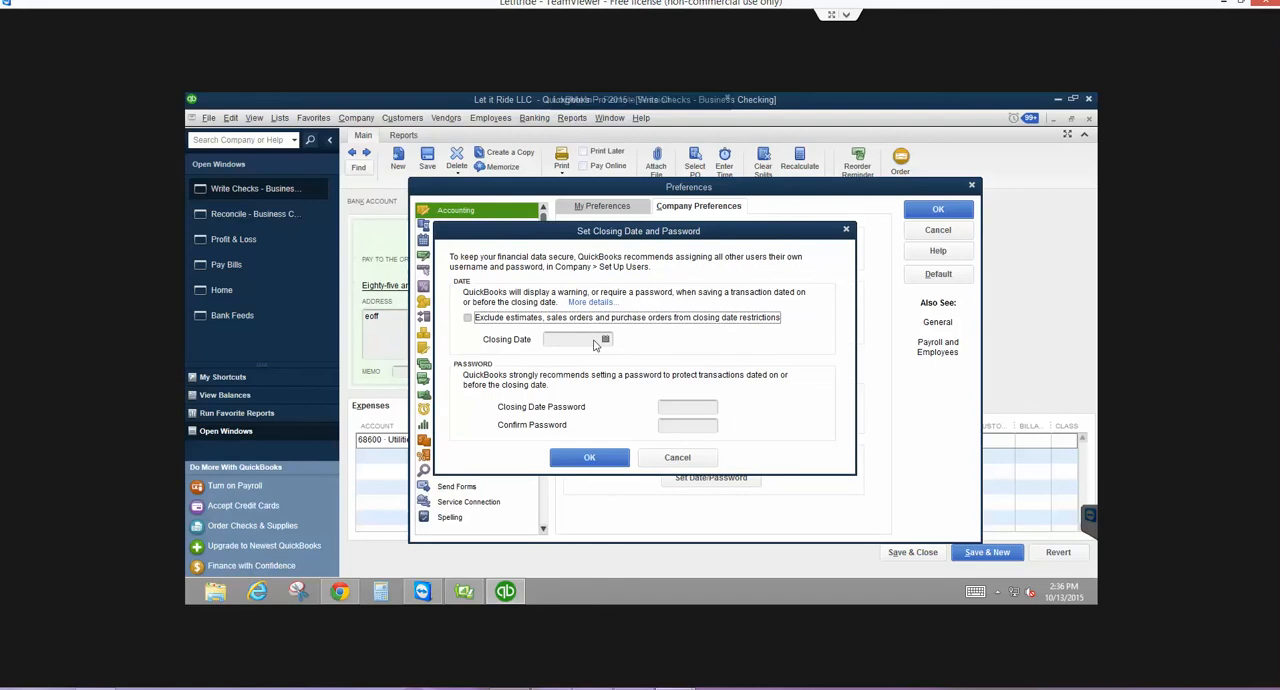
pyautogui.click(605, 340)
pyautogui.click(560, 362)
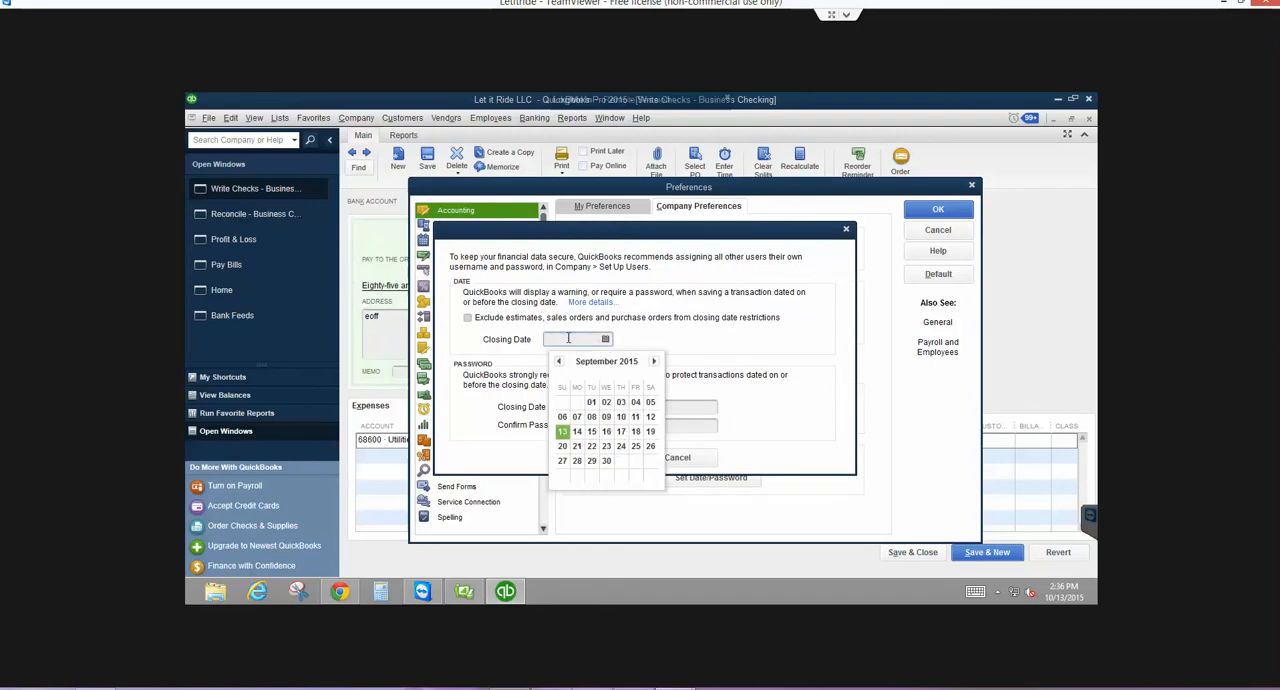
pyautogui.click(568, 340)
pyautogui.write('12/31/201')
pyautogui.write('4')
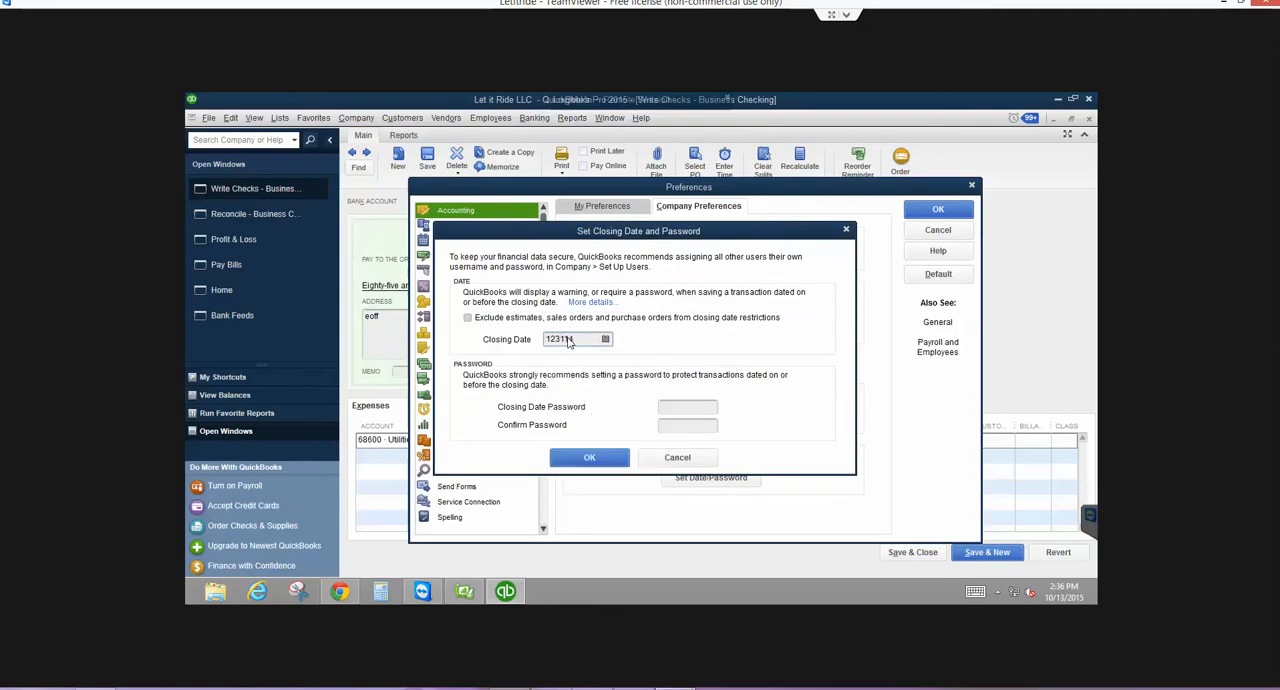
pyautogui.press('Tab')
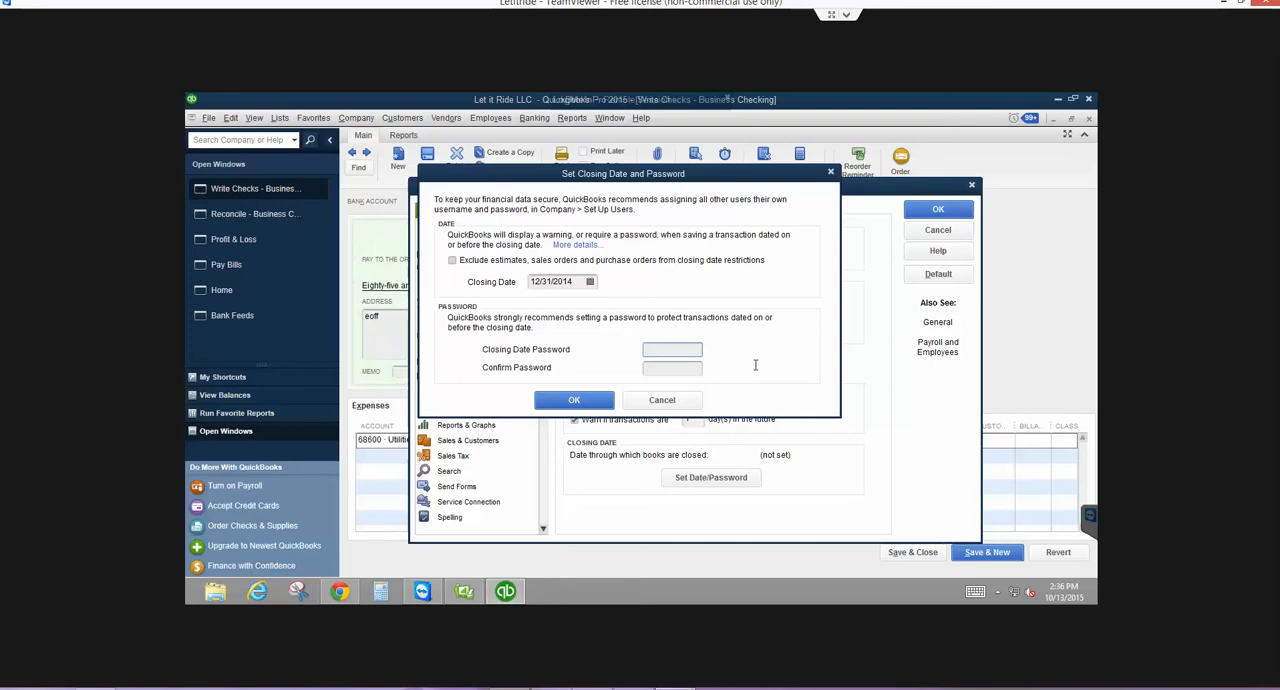
# - Enter and confirm the closing date password, and accept the closing date settings
pyautogui.press('capslock')
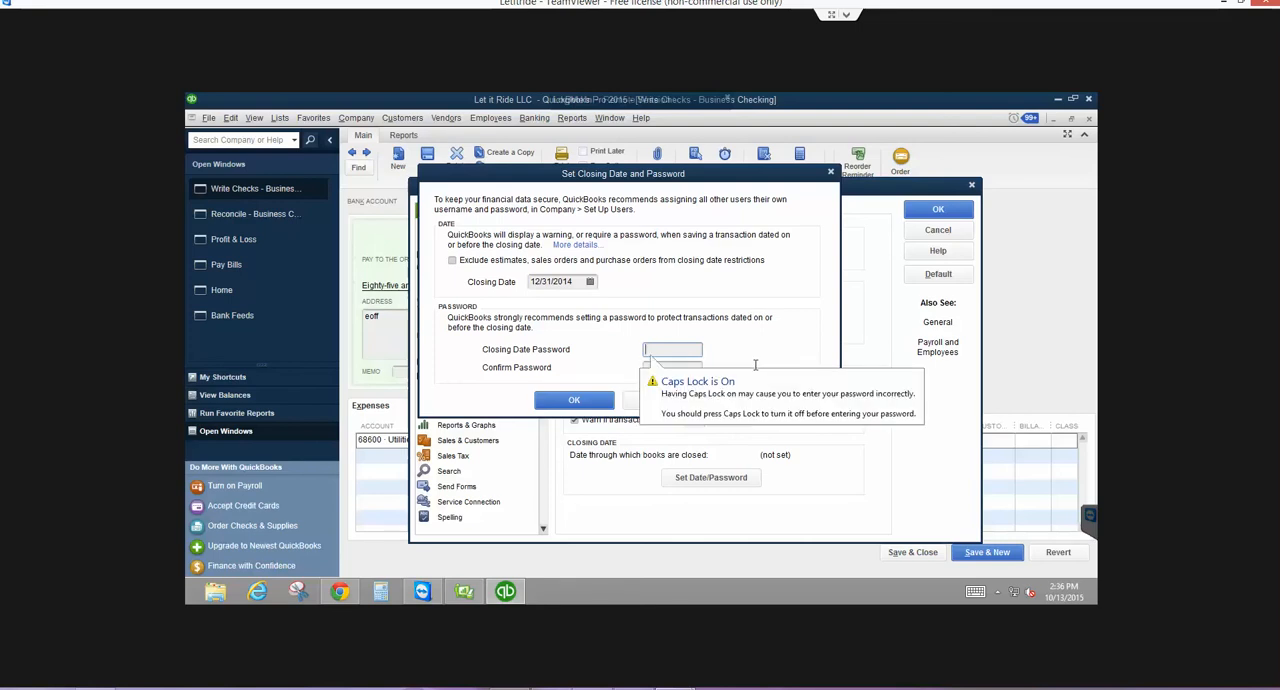
pyautogui.write('****')
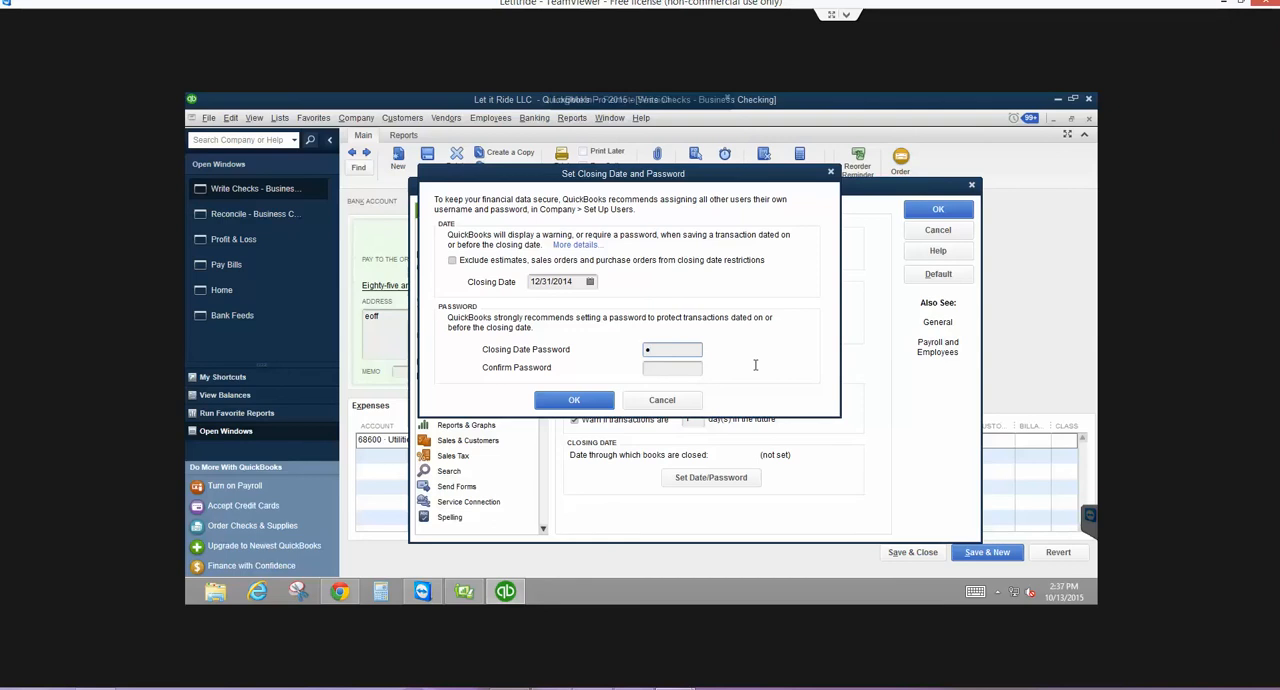
pyautogui.write('******')
pyautogui.press('Tab')
pyautogui.write('**********')
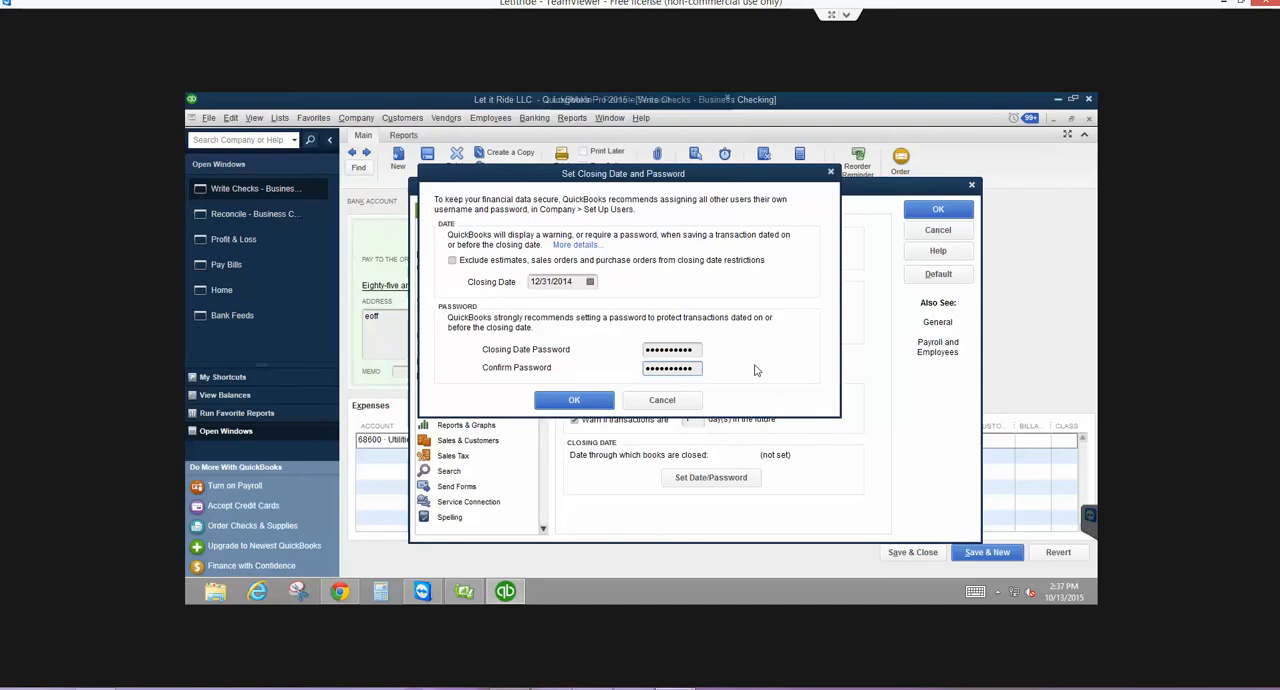
pyautogui.press('Return')
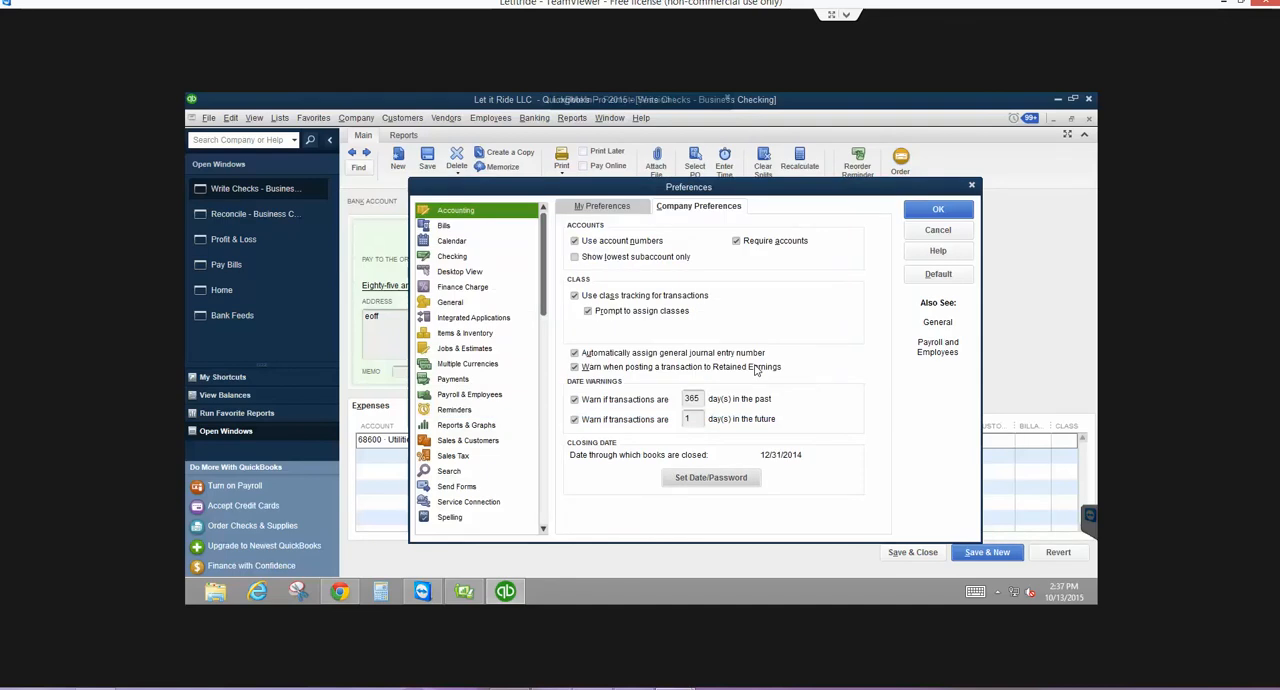
# - Accept the accounting preferences, and clear the check number on the 85.21 eoff check, saving and closing it without a class
pyautogui.click(951, 208)
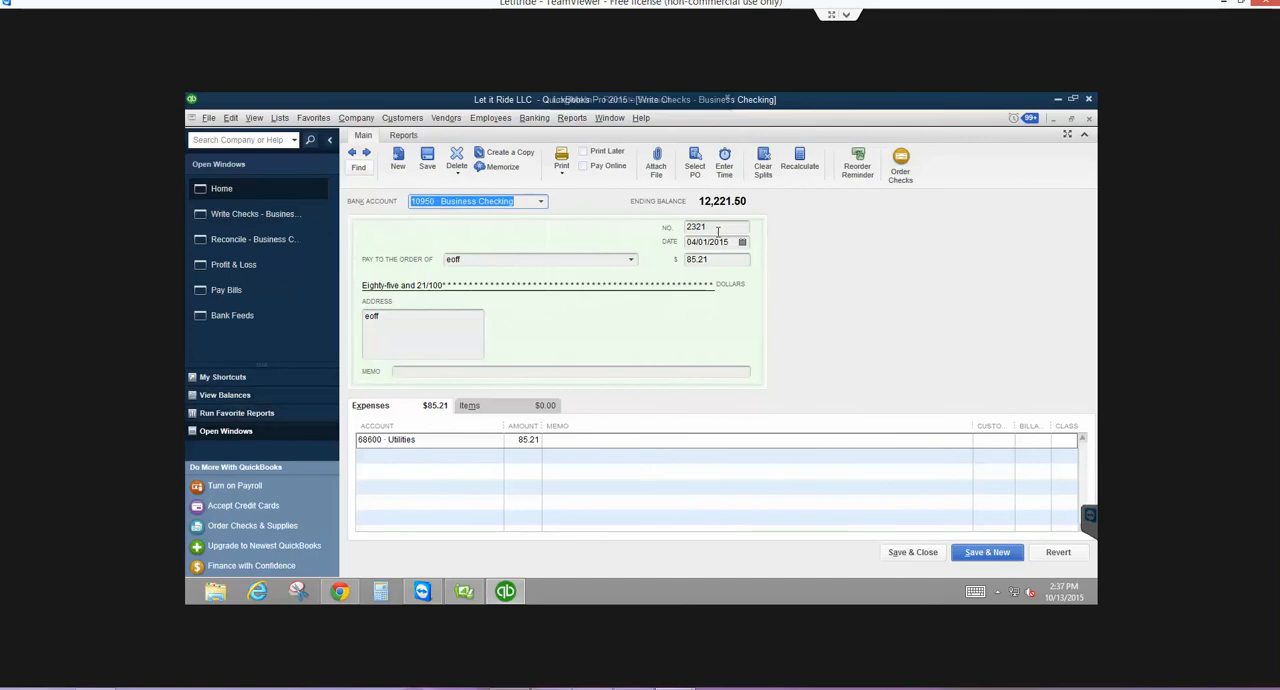
pyautogui.press('Tab')
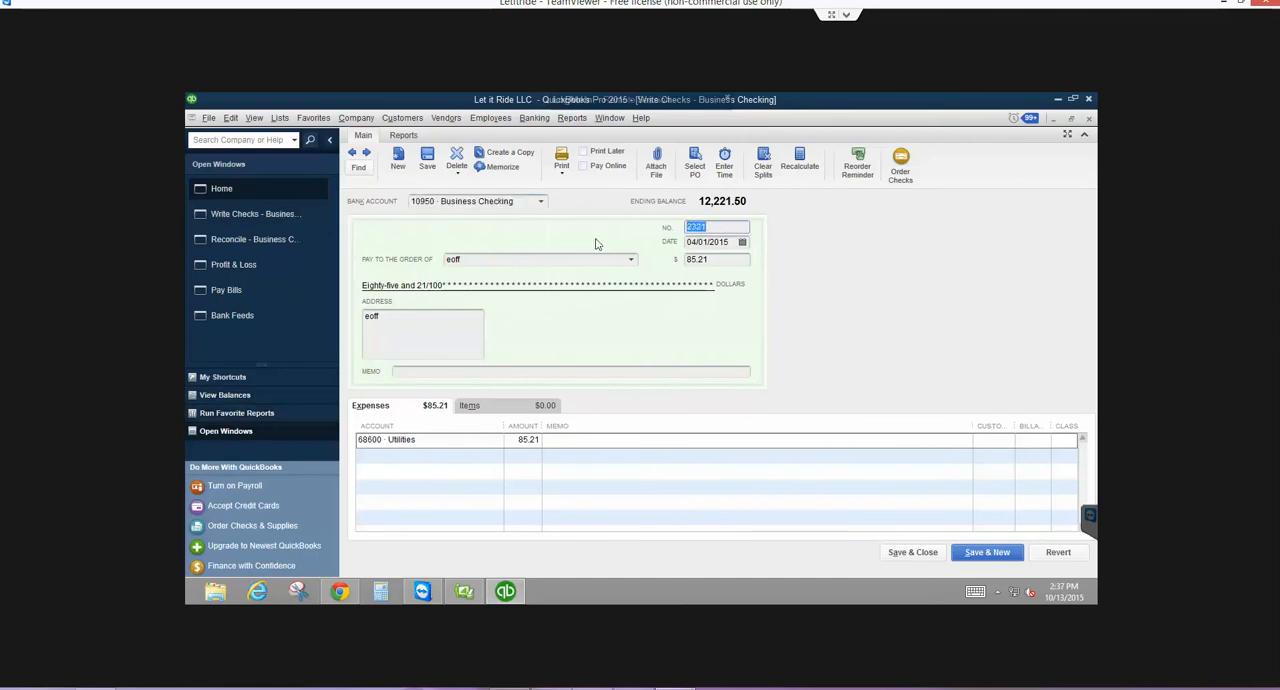
pyautogui.press('BackSpace')
pyautogui.click(905, 553)
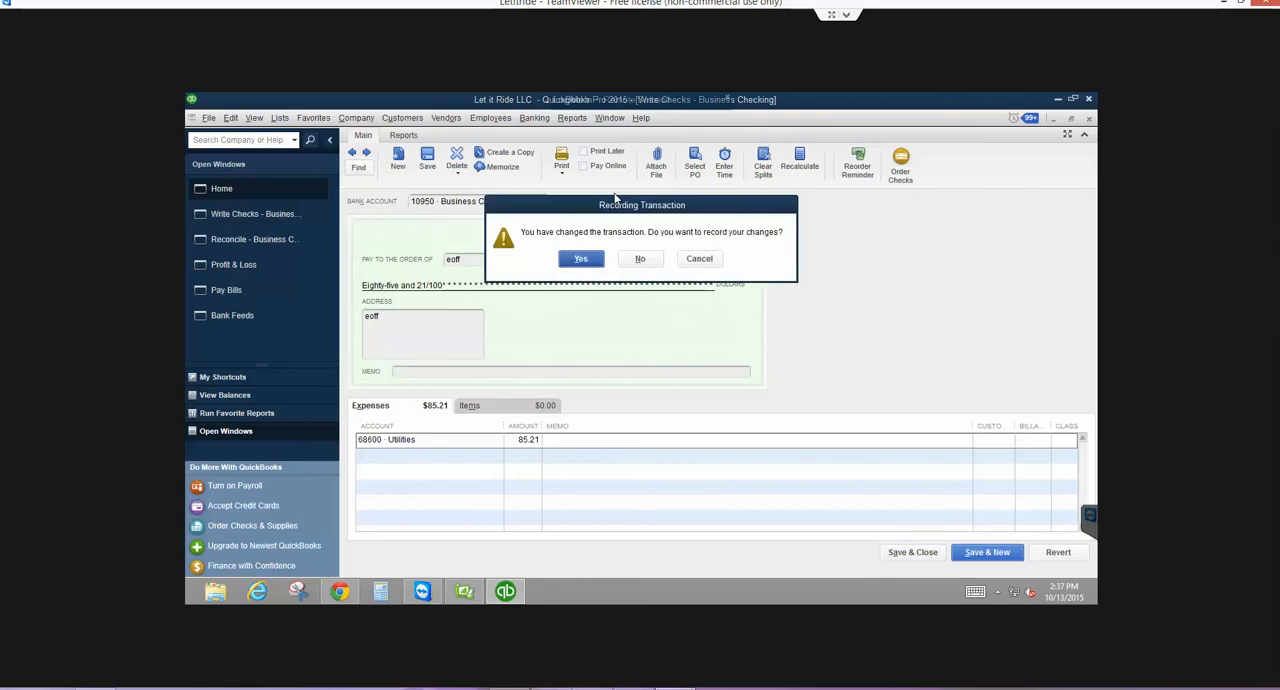
pyautogui.click(579, 260)
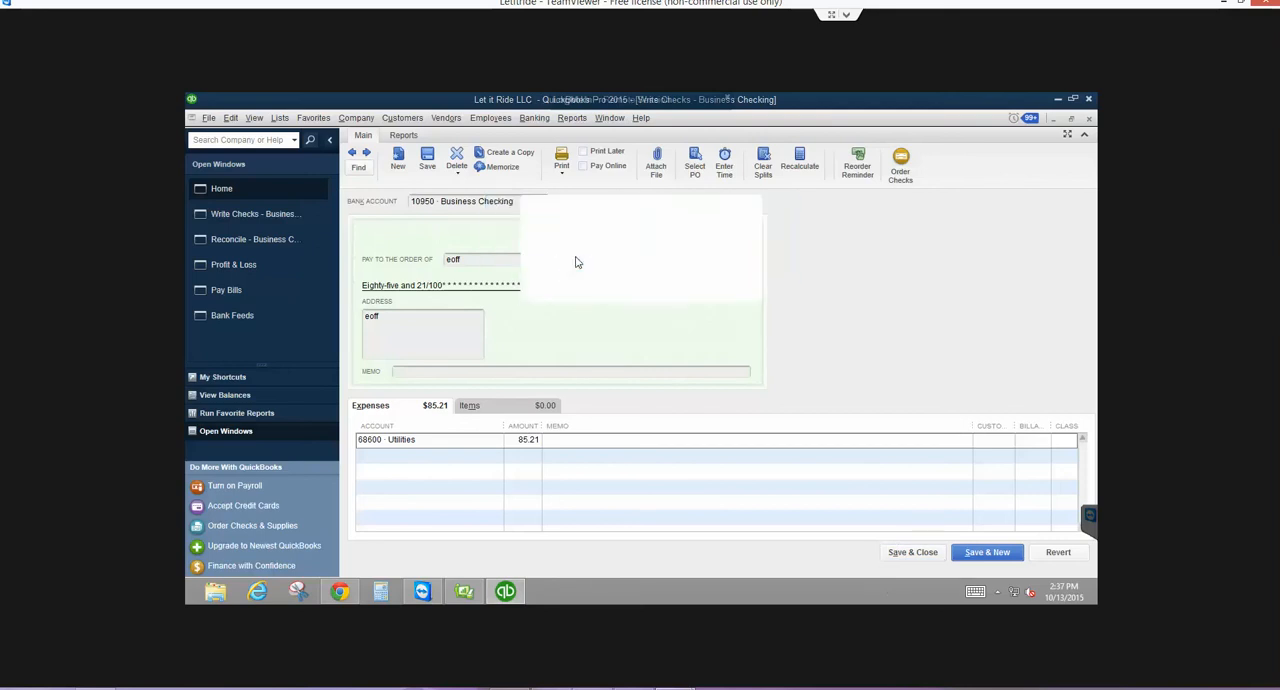
pyautogui.click(575, 279)
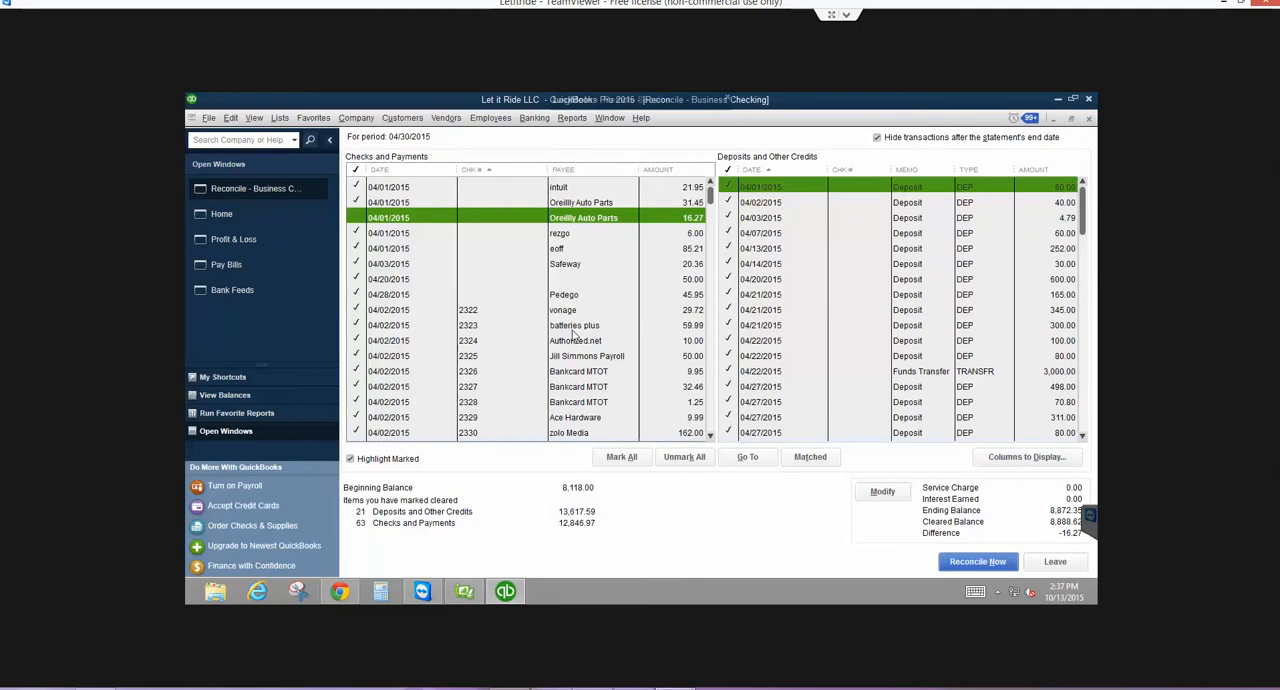
# - Start a new Business Checking check dated 12/31/2014, payable to T-Mobile, for 25.00
pyautogui.click(534, 117)
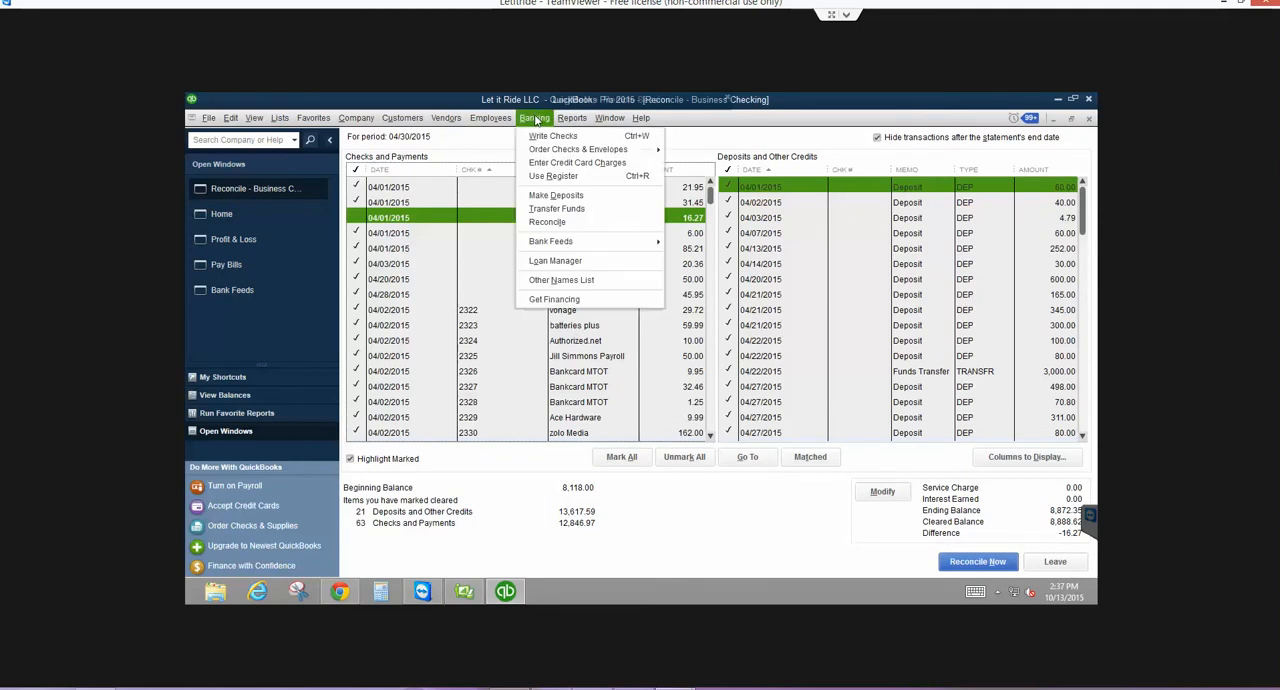
pyautogui.click(538, 138)
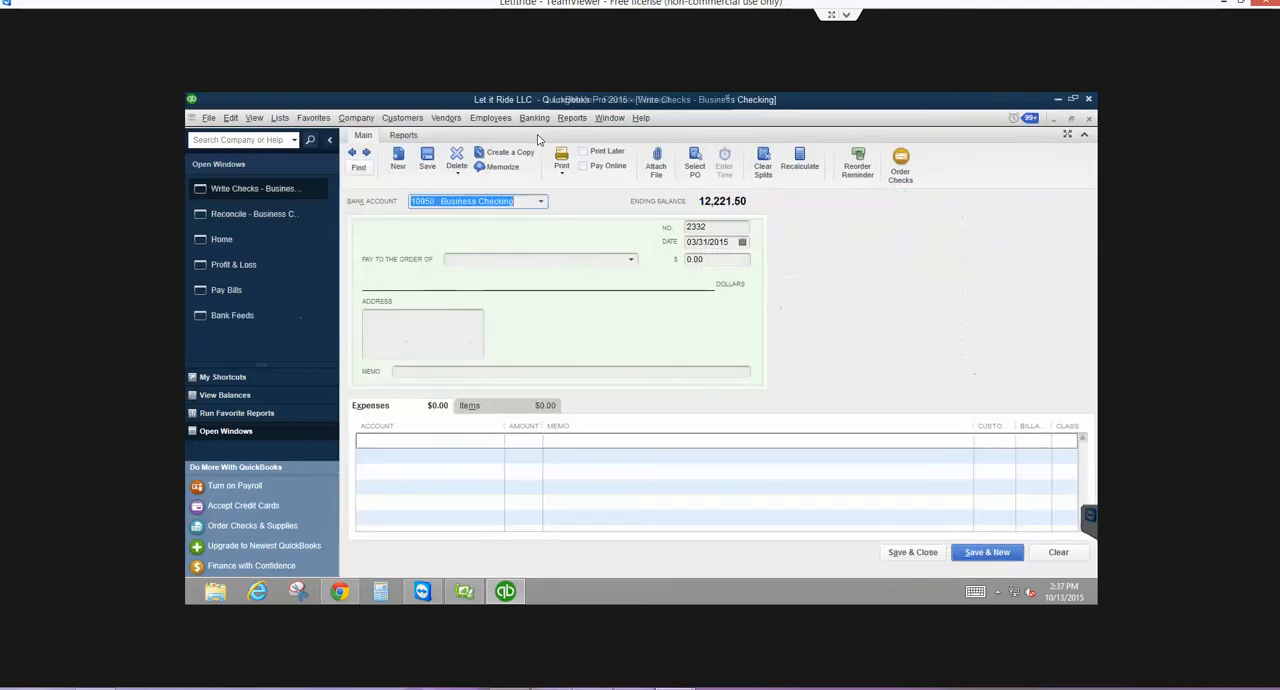
pyautogui.write('12/31/14')
pyautogui.press('Tab')
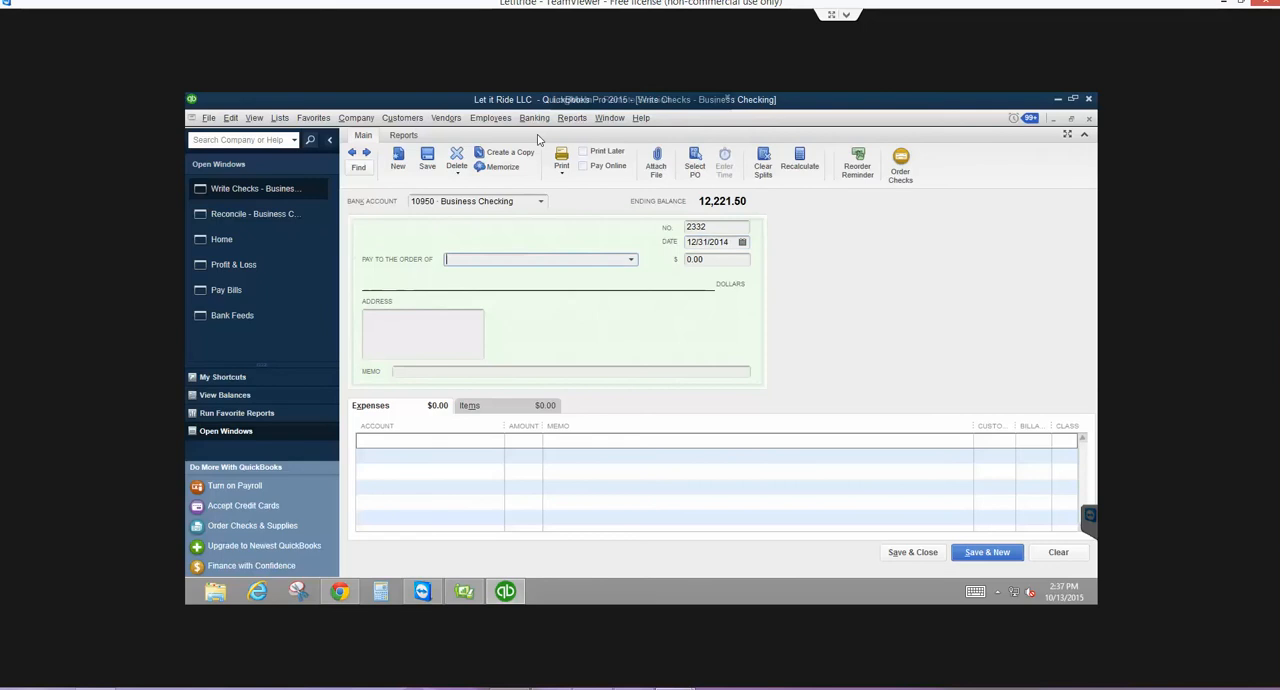
pyautogui.write('T-Mobile')
pyautogui.press('Tab')
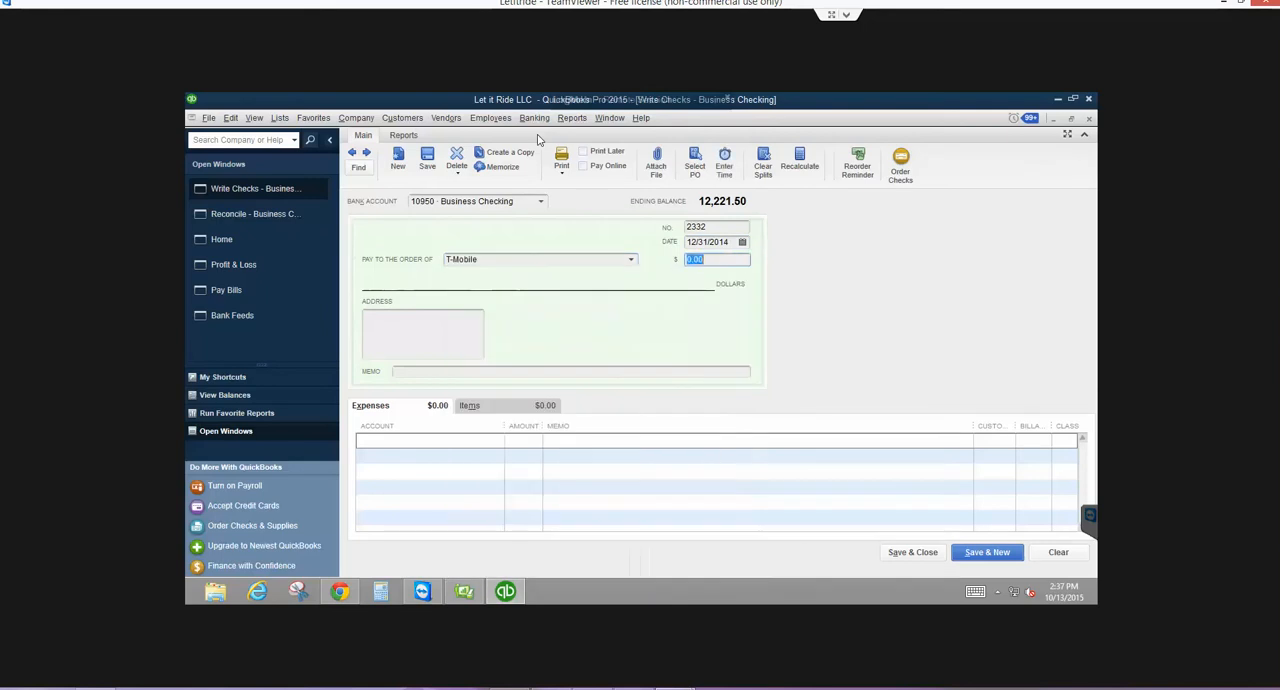
pyautogui.write('25')
pyautogui.press('Tab')
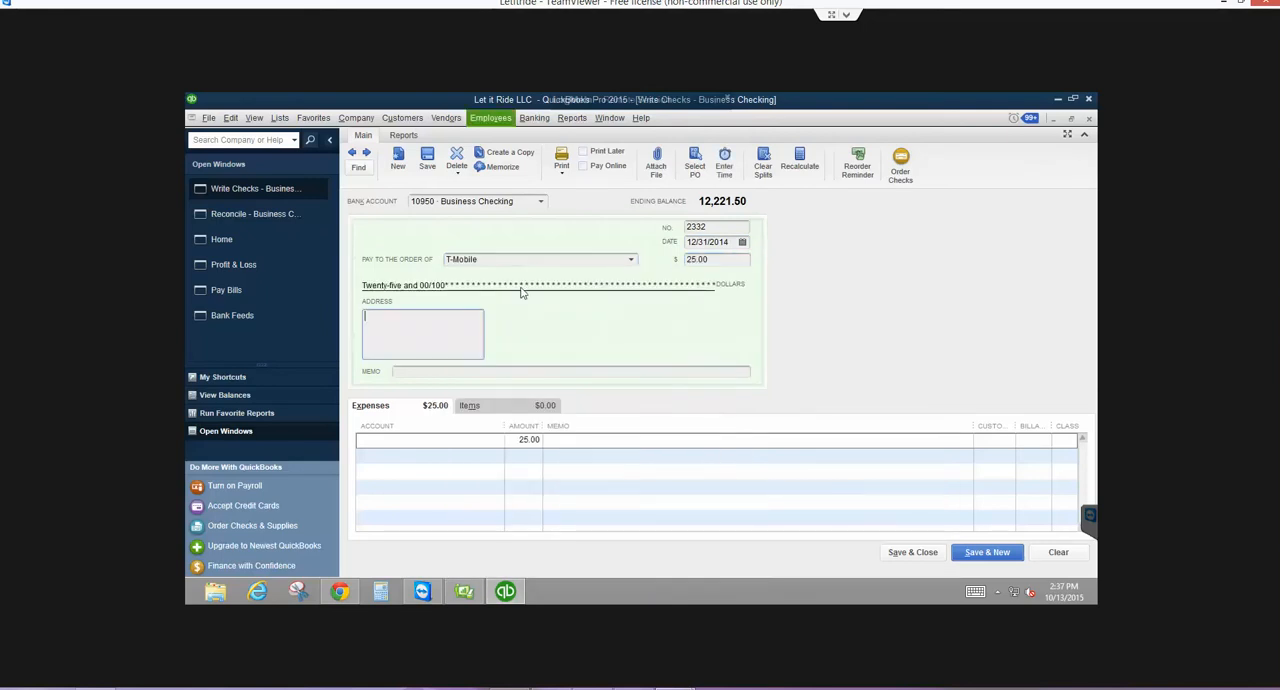
# - Assign the T-Mobile check to the TESTING SYSTEM account and save it in the closed period, keeping its number and leaving the class blank
pyautogui.click(483, 440)
pyautogui.write('TESTING SYSTEM')
pyautogui.press('Tab')
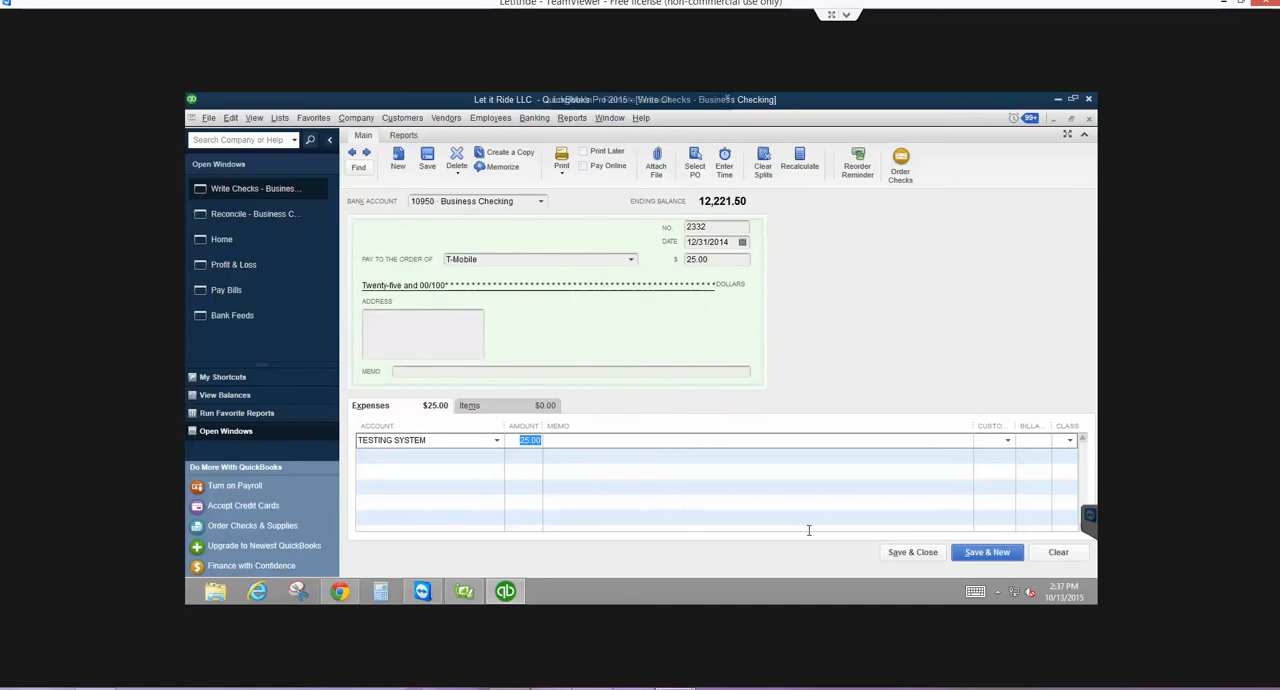
pyautogui.press('Tab')
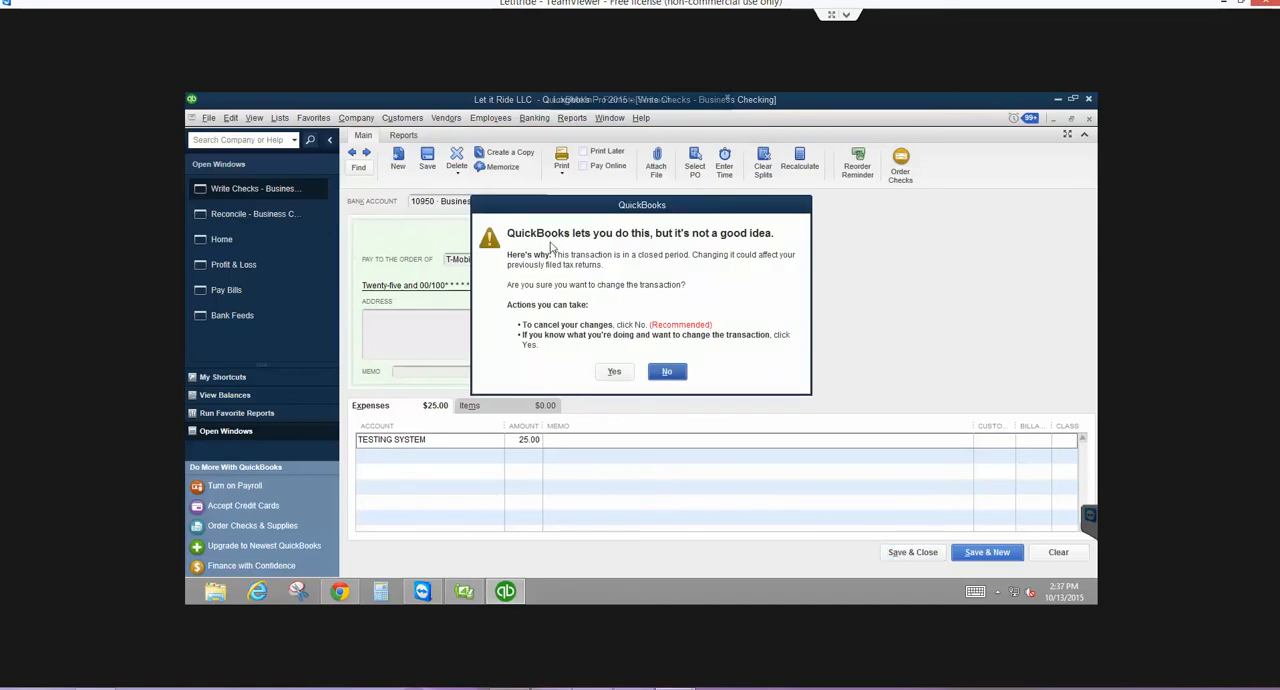
pyautogui.click(606, 372)
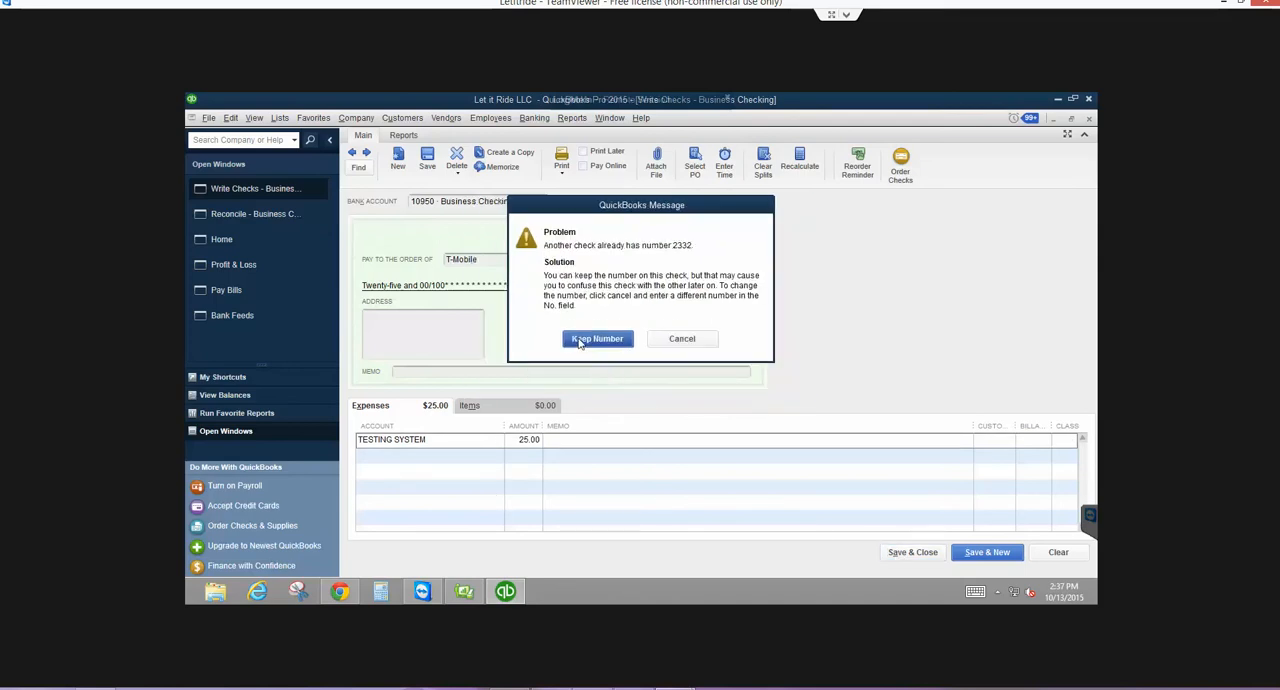
pyautogui.click(578, 340)
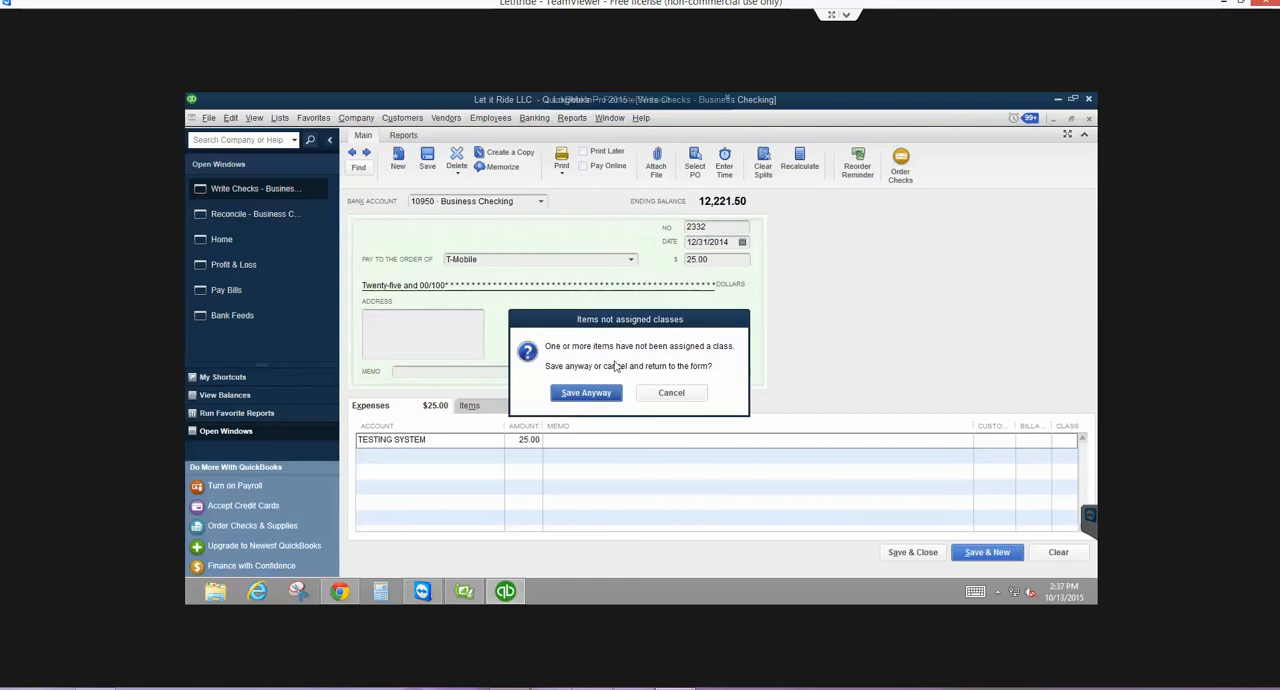
pyautogui.click(586, 394)
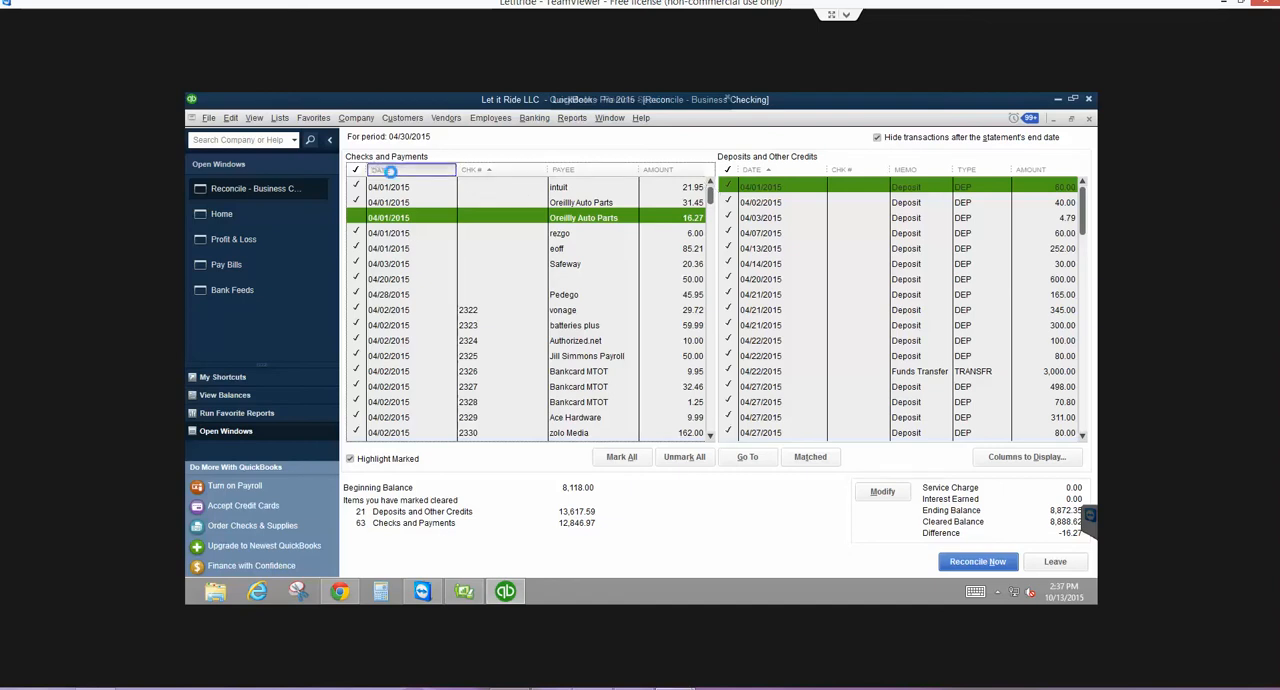
# - Sort the reconciliation payments by date, delete the 12/31/2014 T-Mobile test check despite the closed period, and close the check window
pyautogui.click(392, 171)
pyautogui.click(398, 187)
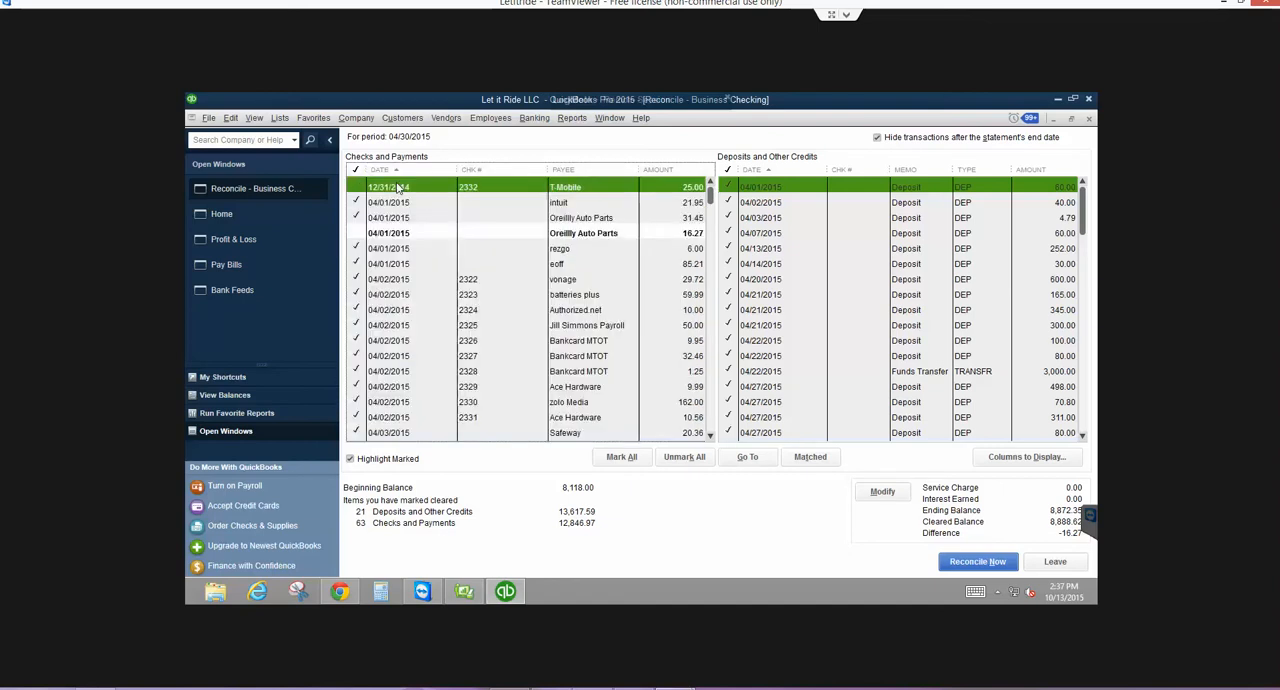
pyautogui.doubleClick(398, 187)
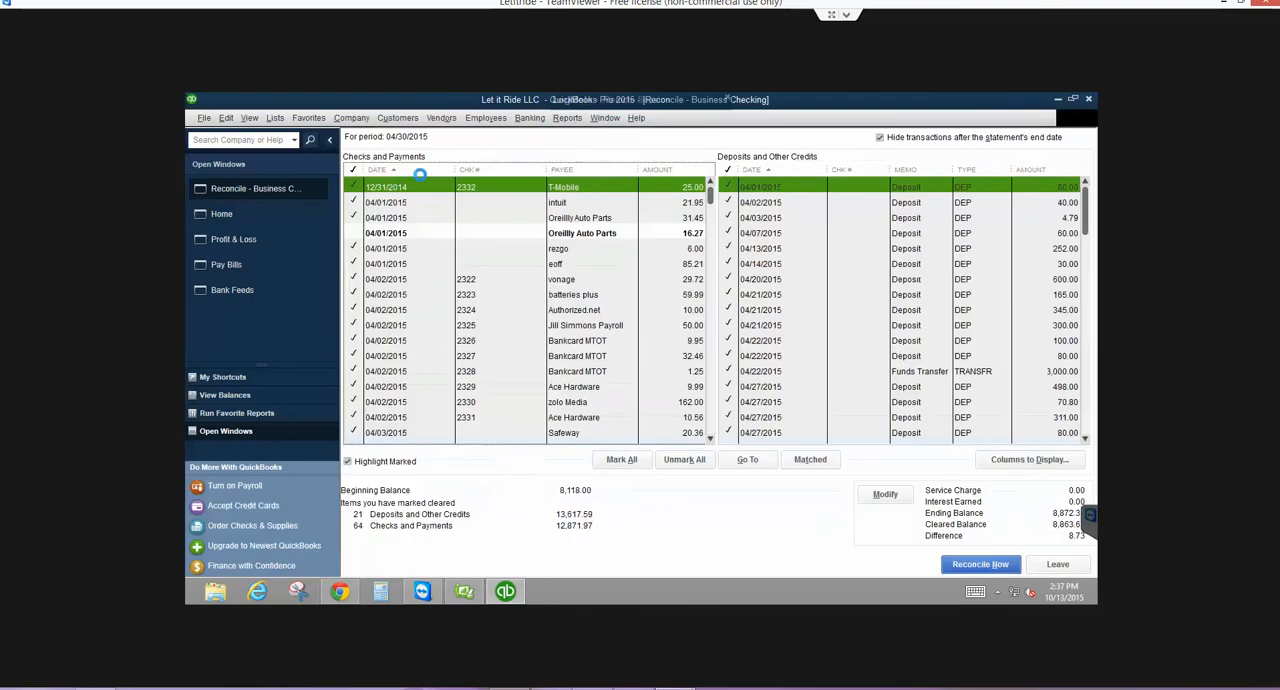
pyautogui.click(458, 160)
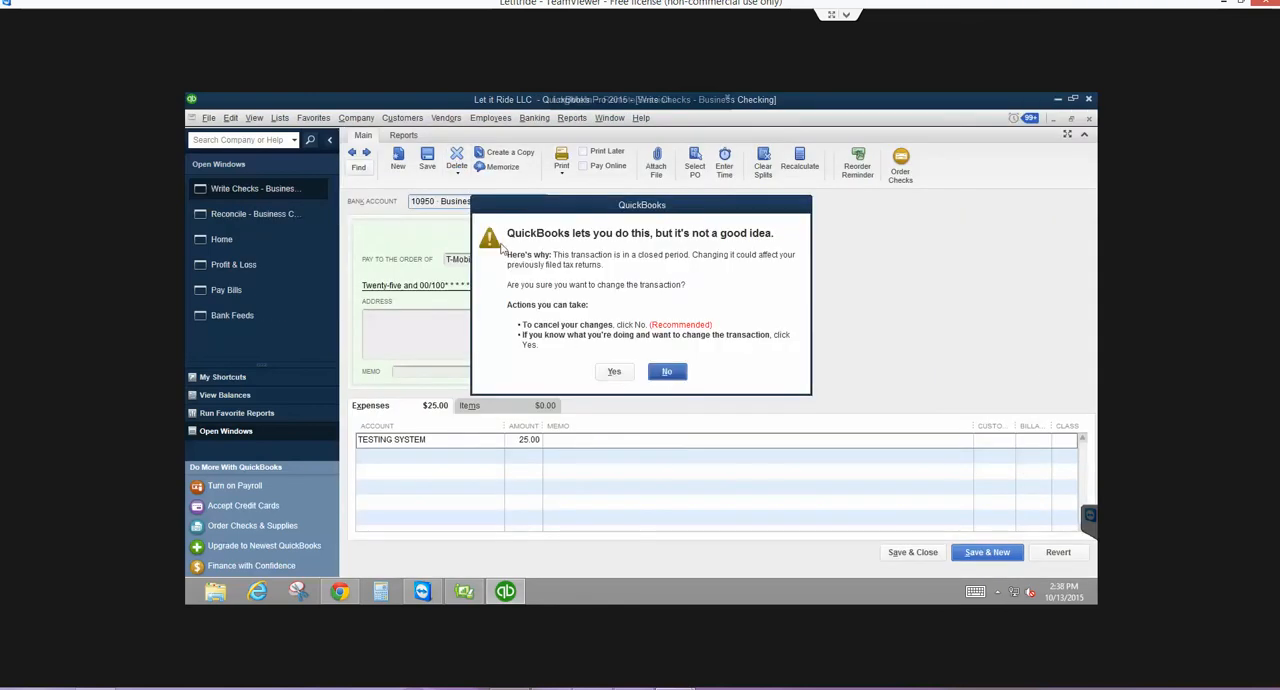
pyautogui.click(618, 372)
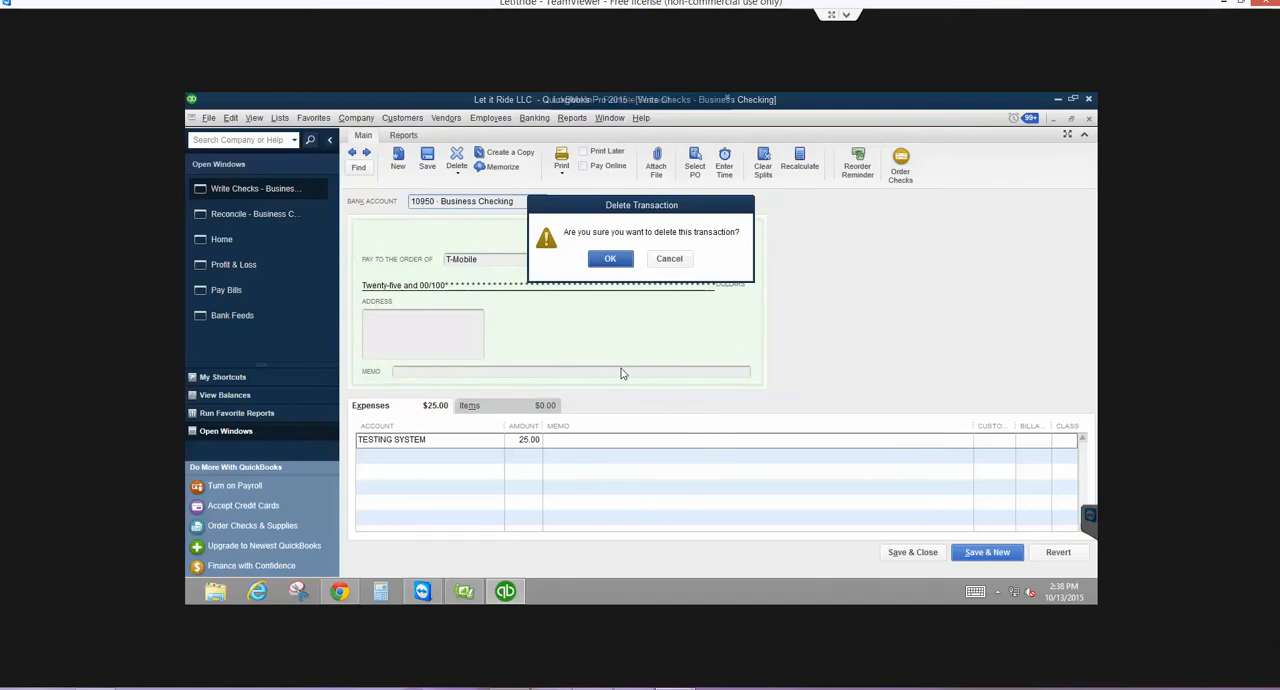
pyautogui.click(606, 262)
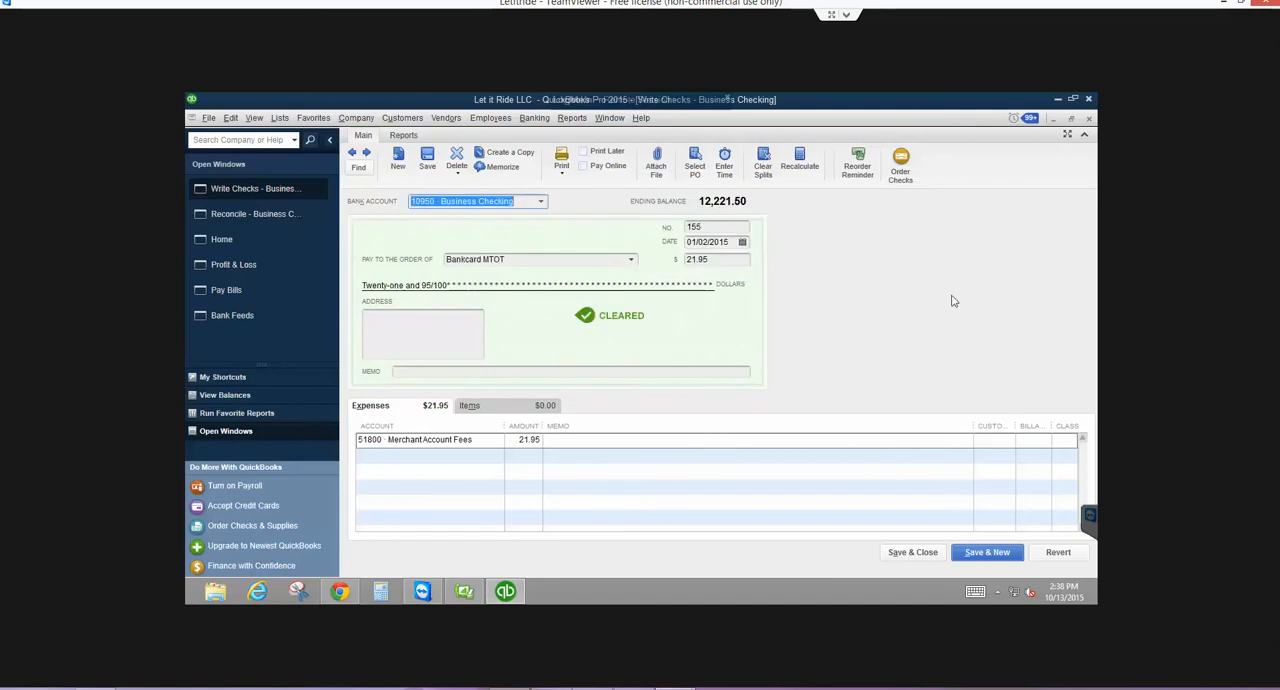
pyautogui.click(910, 552)
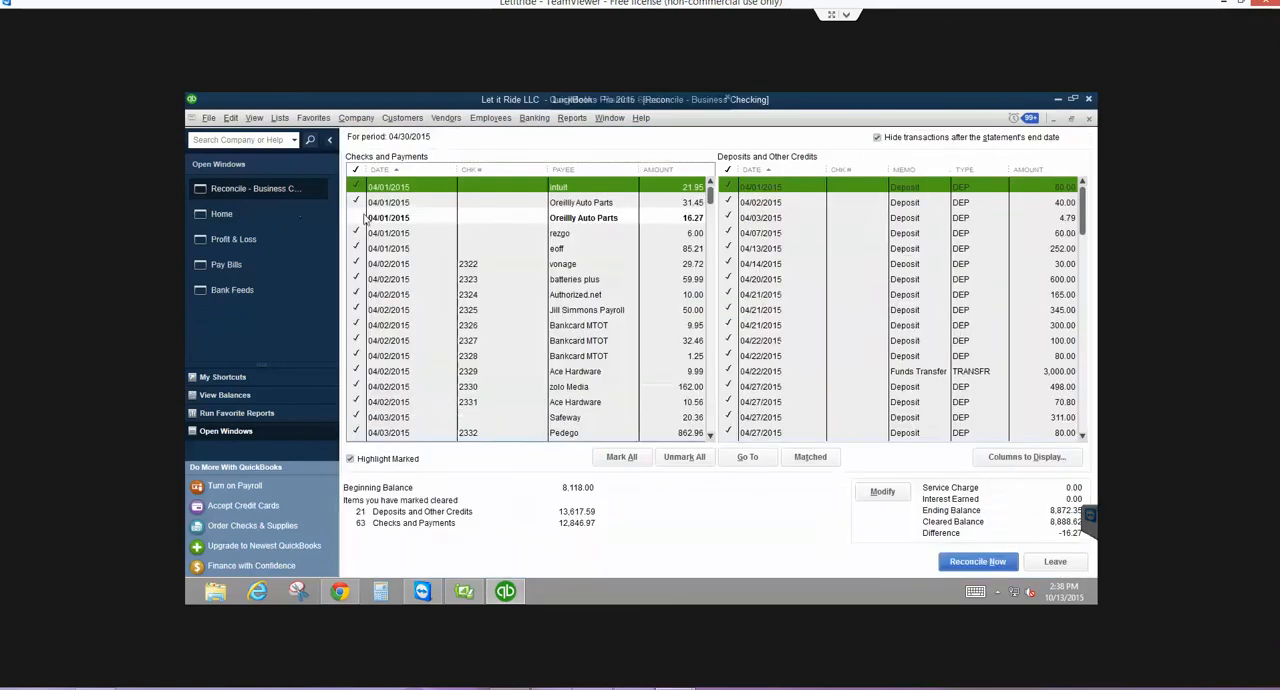
# - Review the company closing date in the accounting preferences
pyautogui.click(356, 118)
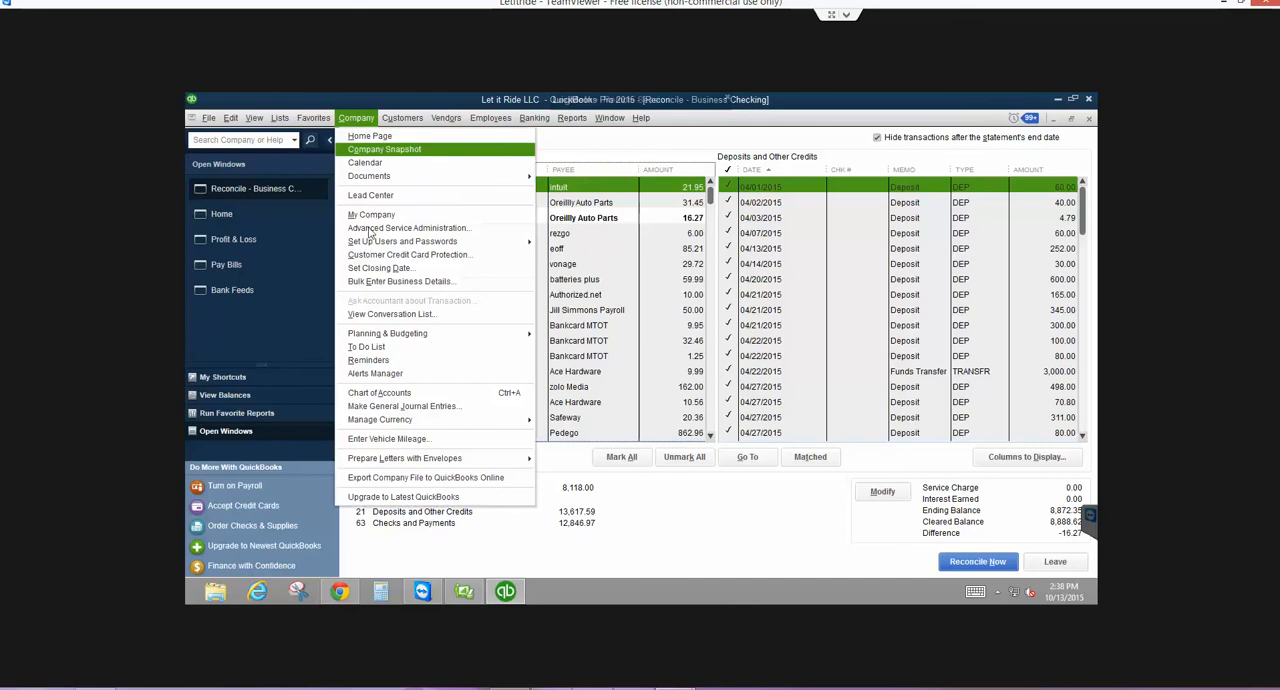
pyautogui.click(377, 270)
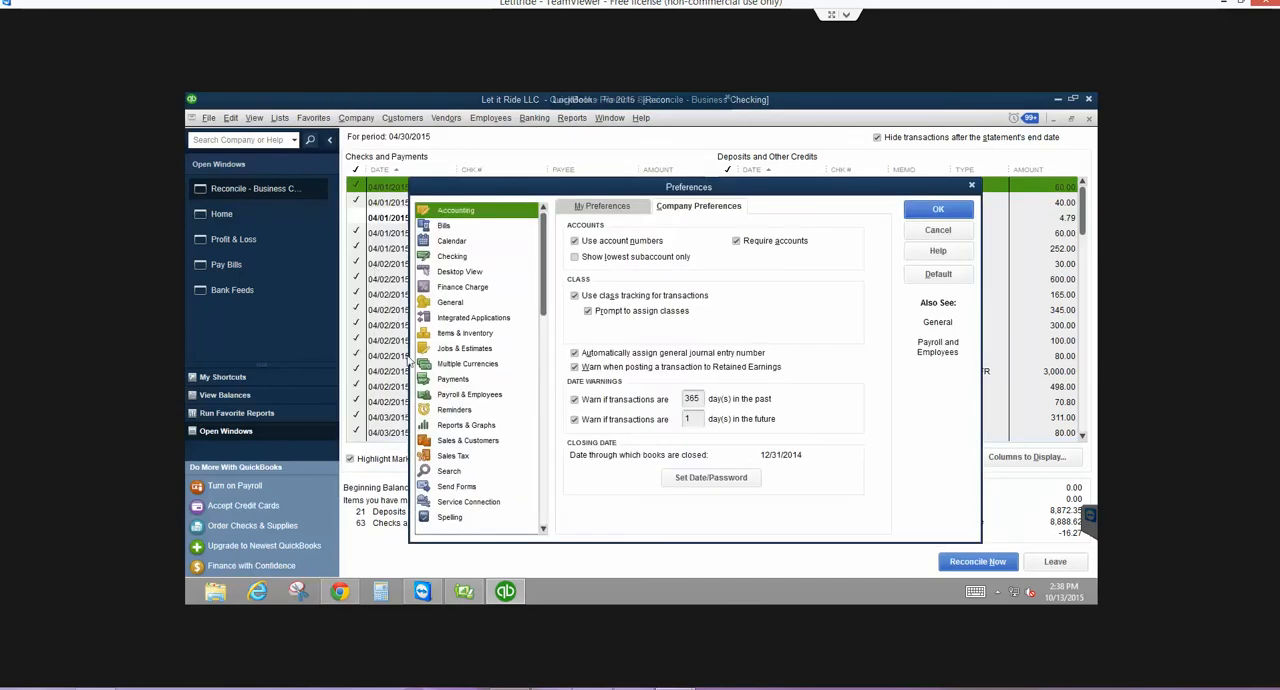
pyautogui.click(938, 209)
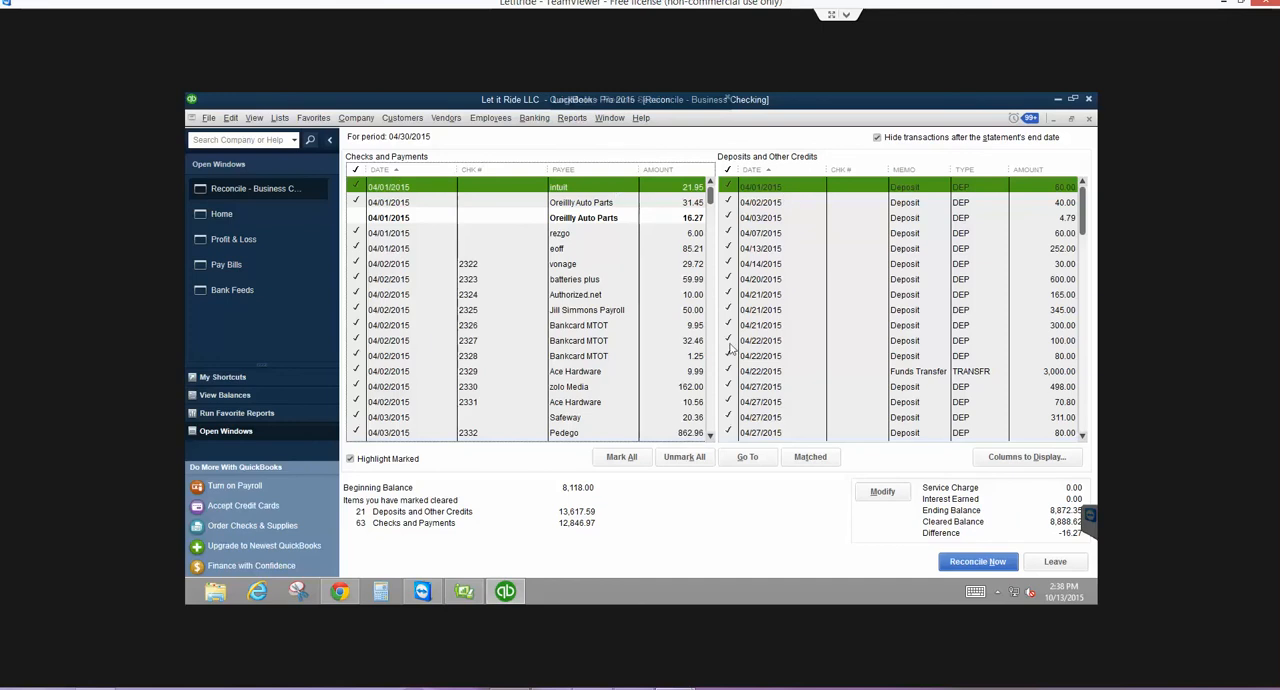
# - Leave the reconciliation, close the Profit & Loss and Pay Bills windows, and exit the program
pyautogui.click(1054, 561)
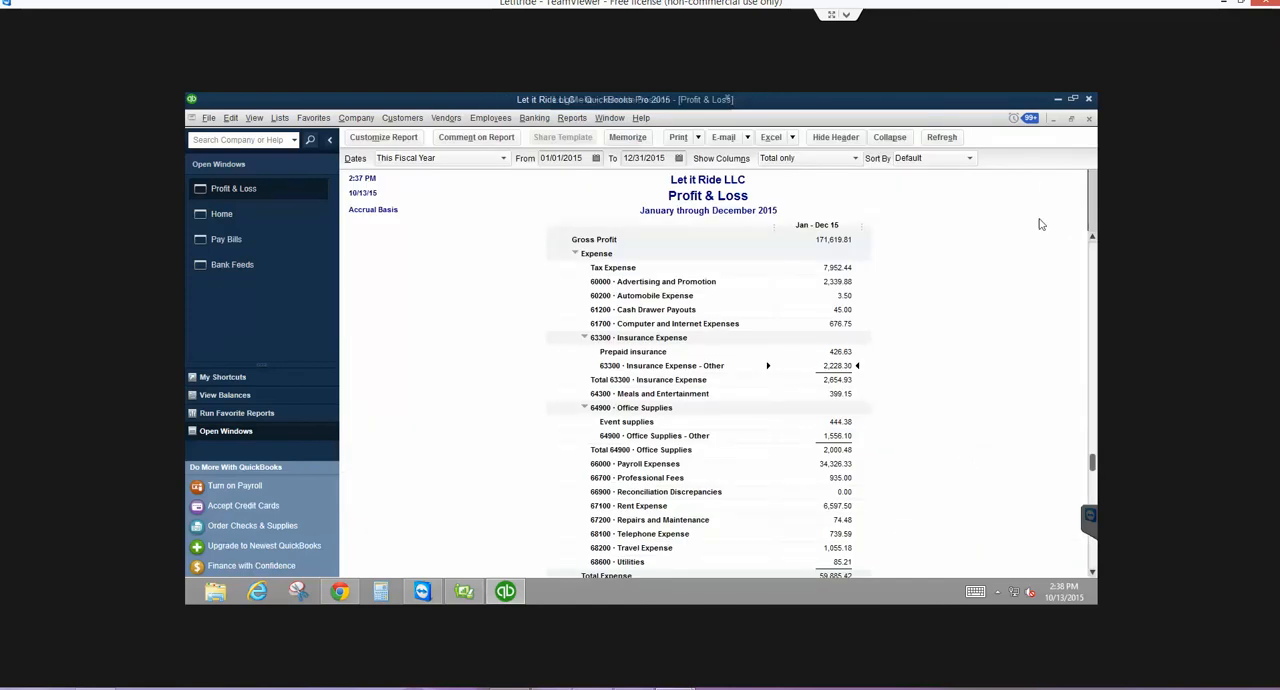
pyautogui.press('Escape')
pyautogui.press('Escape')
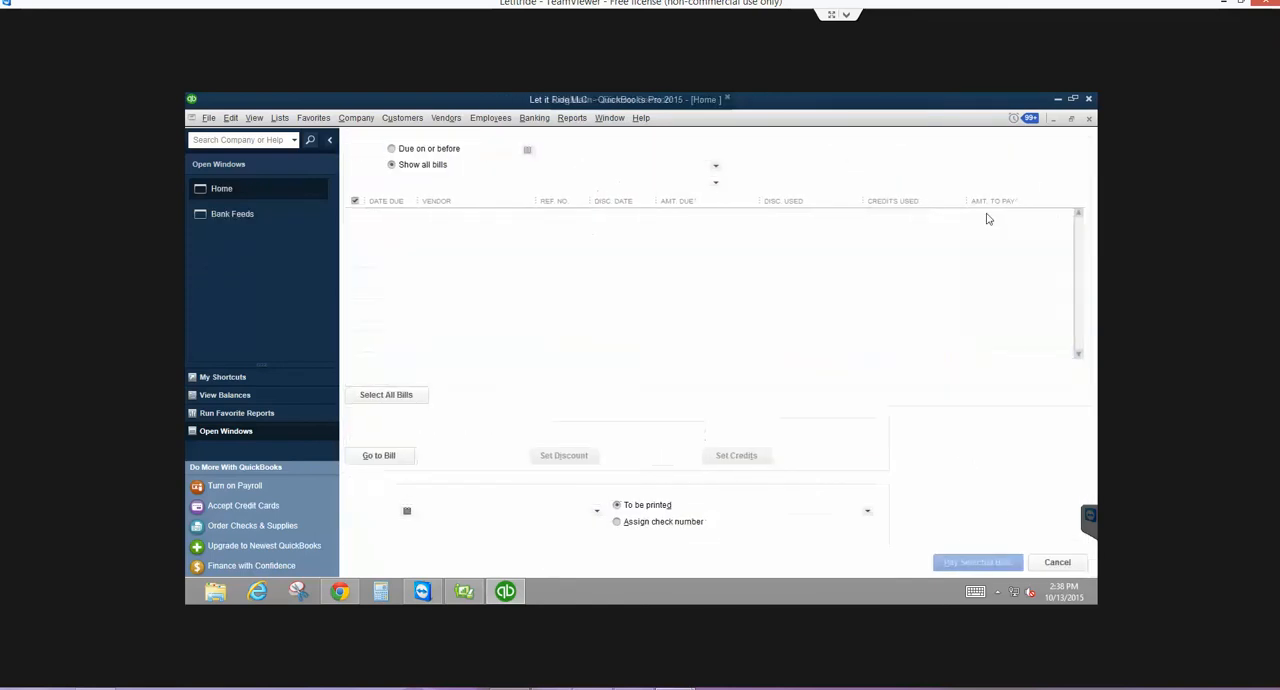
pyautogui.click(208, 118)
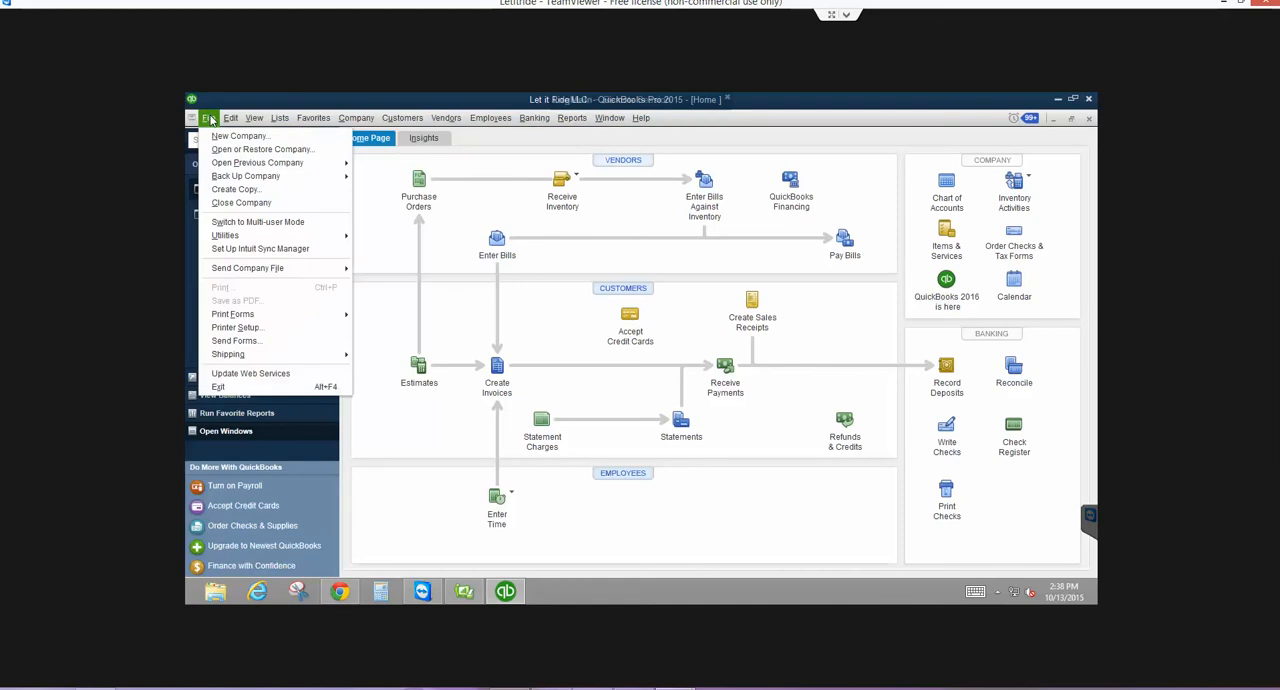
pyautogui.click(220, 387)
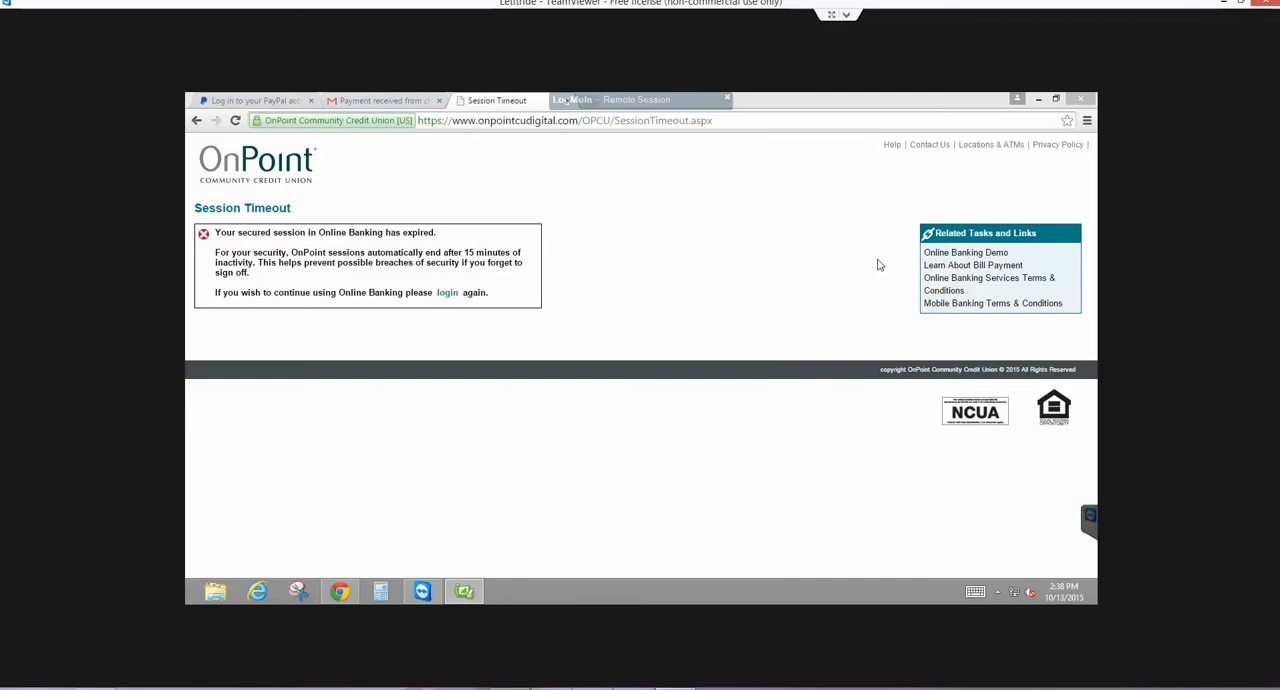
# - Minimize the browser, relaunch QuickBooks Pro 2015 from the desktop and log in to Let it Ride LLC with the administrator password
pyautogui.click(1038, 99)
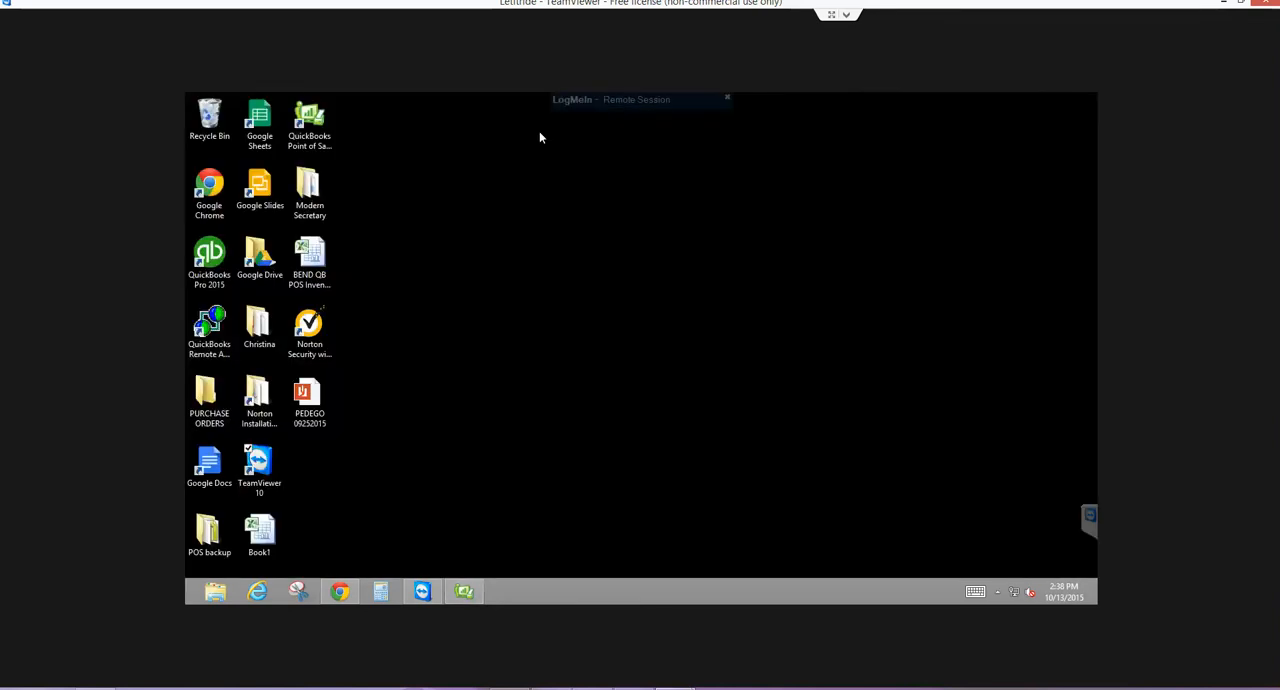
pyautogui.doubleClick(216, 250)
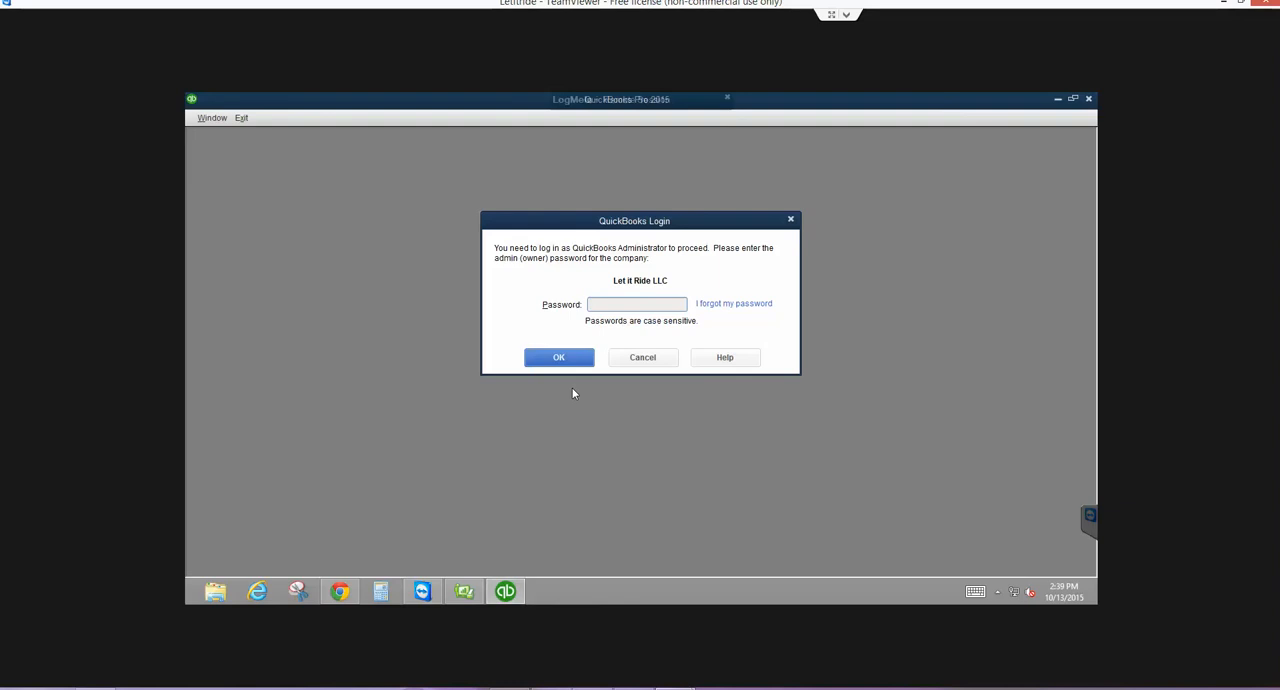
pyautogui.press('capslock')
pyautogui.write('•••••••••••')
pyautogui.press('Return')
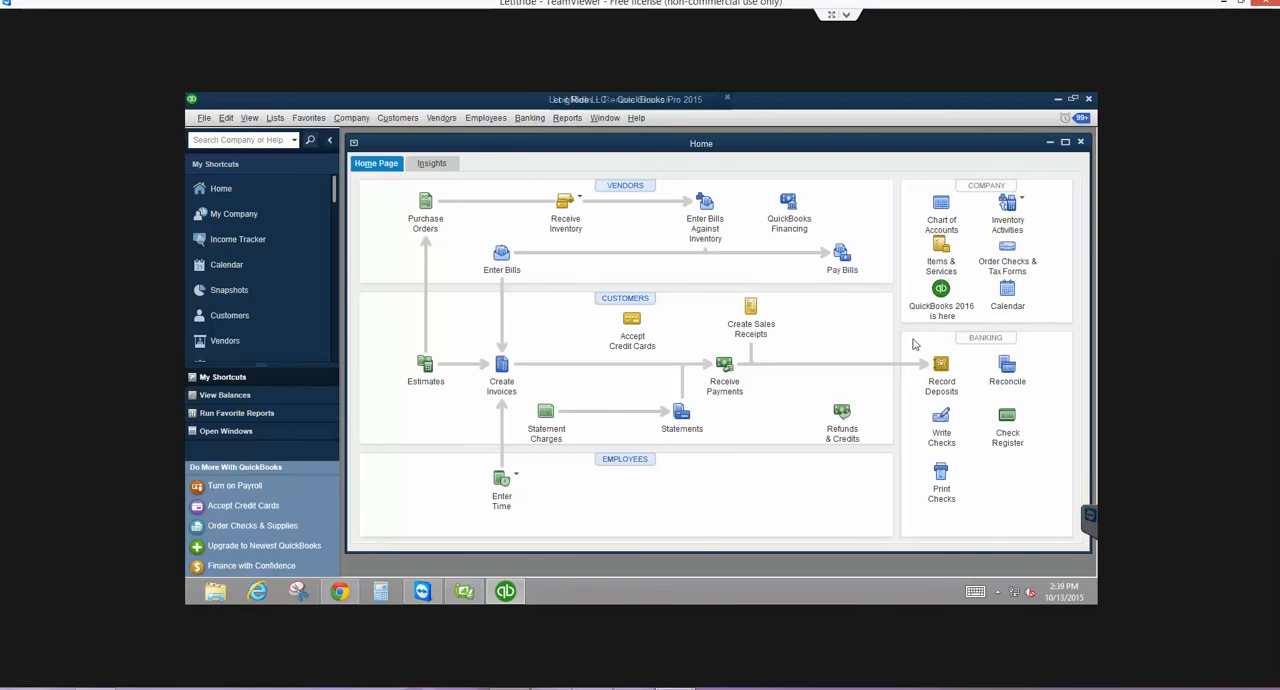
# - Record check 555555 dated 12/01/2014 to T-Mobile for 25.00 against TESTING SYSTEM in the Business Checking register and close the register
pyautogui.click(1007, 420)
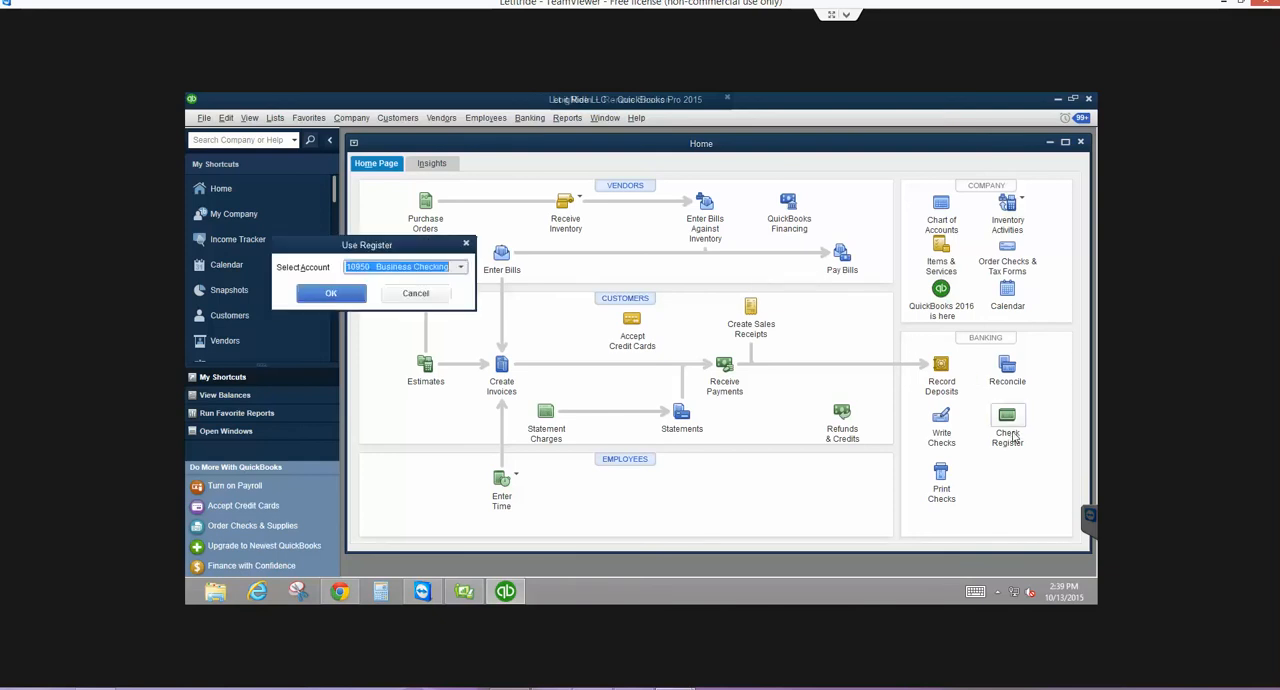
pyautogui.click(333, 293)
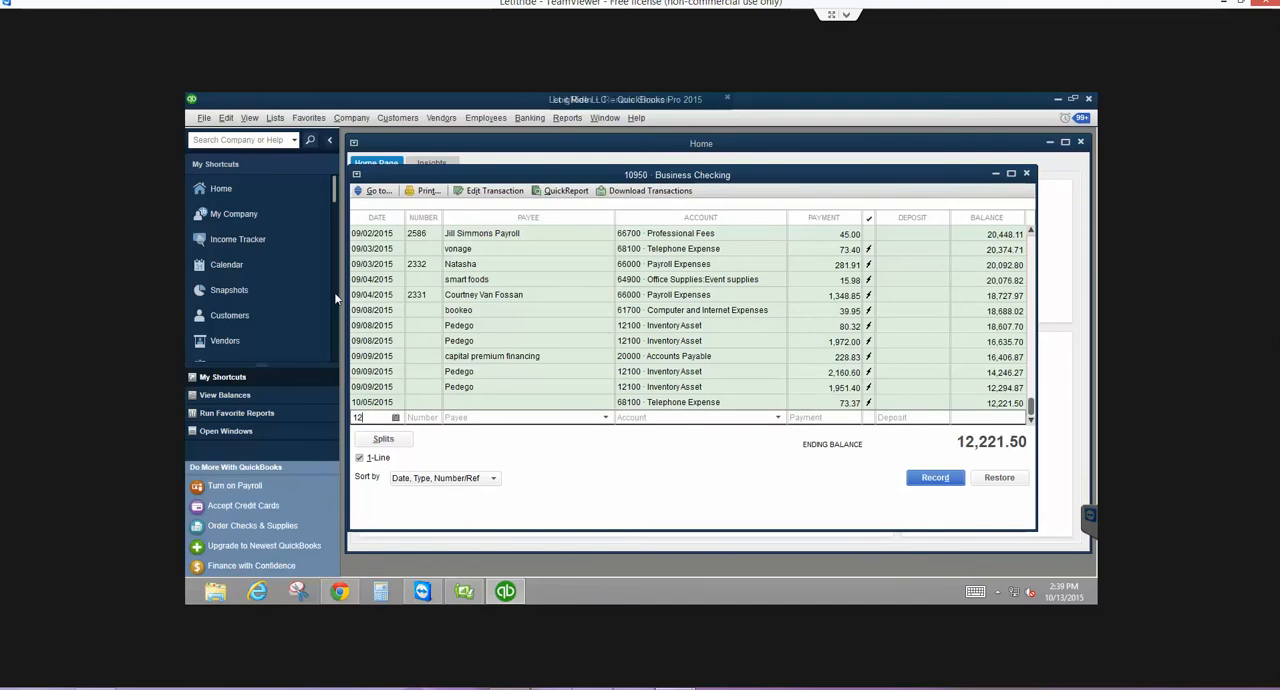
pyautogui.write('120114')
pyautogui.press('Tab')
pyautogui.write('555555')
pyautogui.press('Tab')
pyautogui.write('Te')
pyautogui.press('BackSpace')
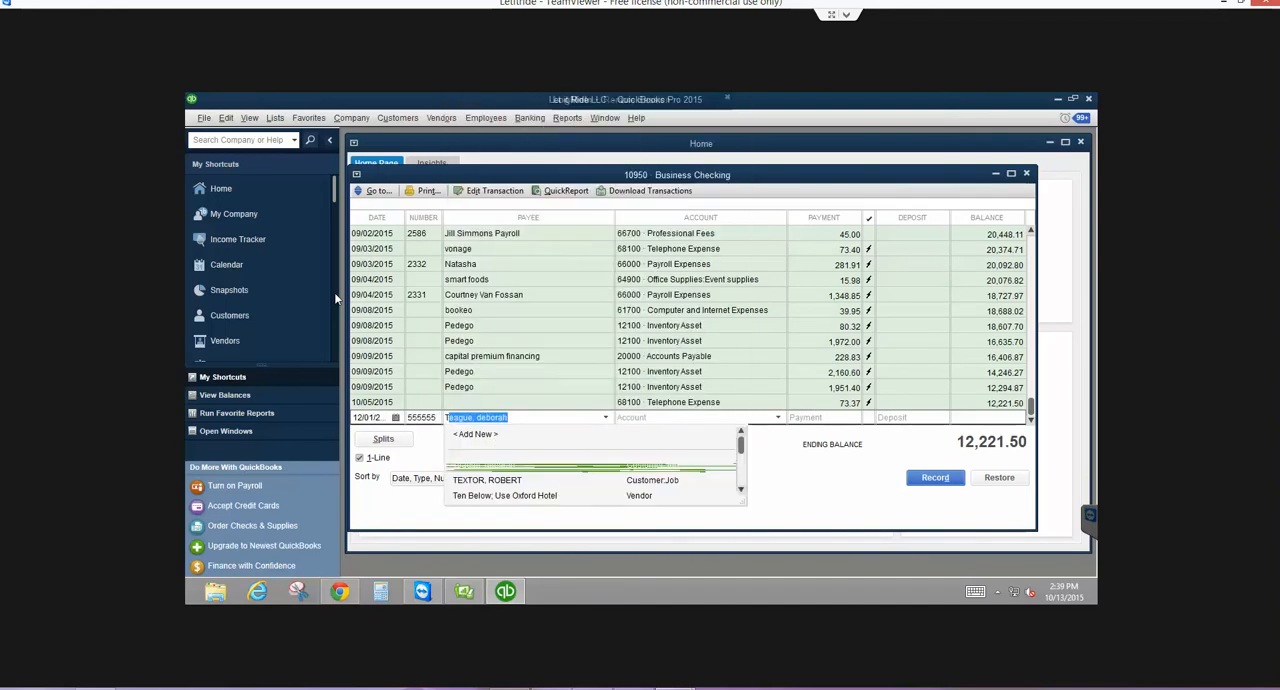
pyautogui.write('-Mobile')
pyautogui.press('Tab')
pyautogui.press('Tab')
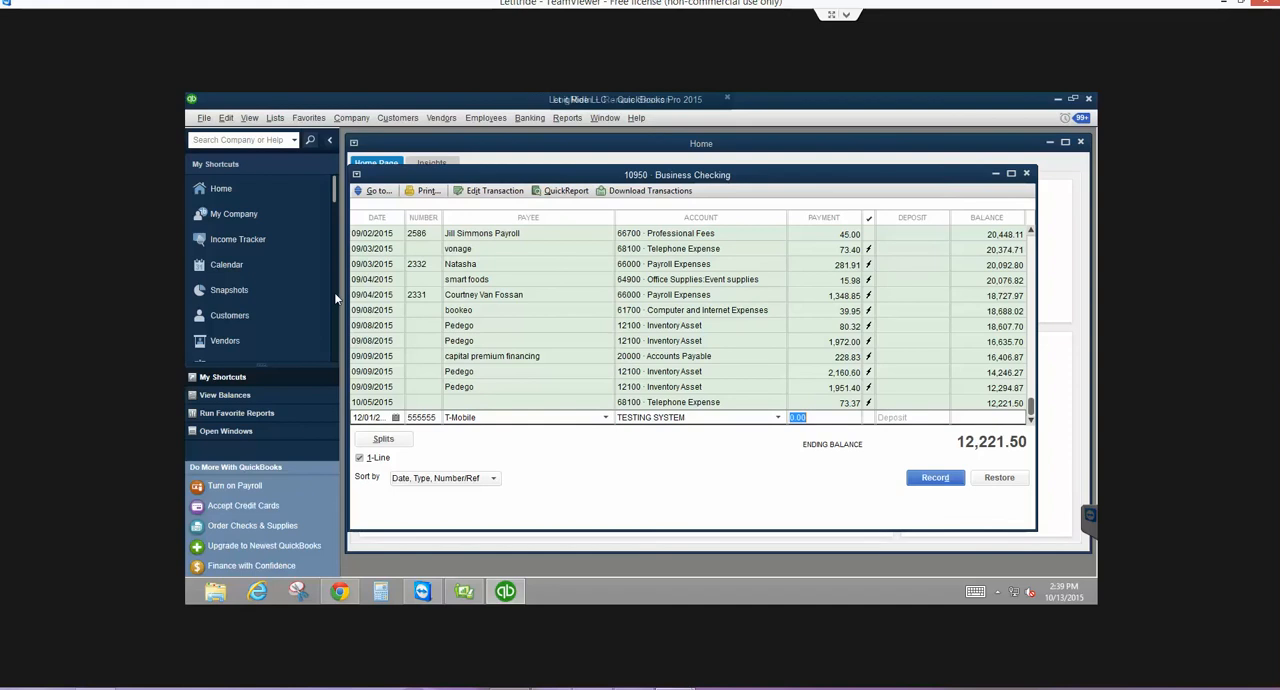
pyautogui.write('25')
pyautogui.click(936, 478)
pyautogui.click(608, 373)
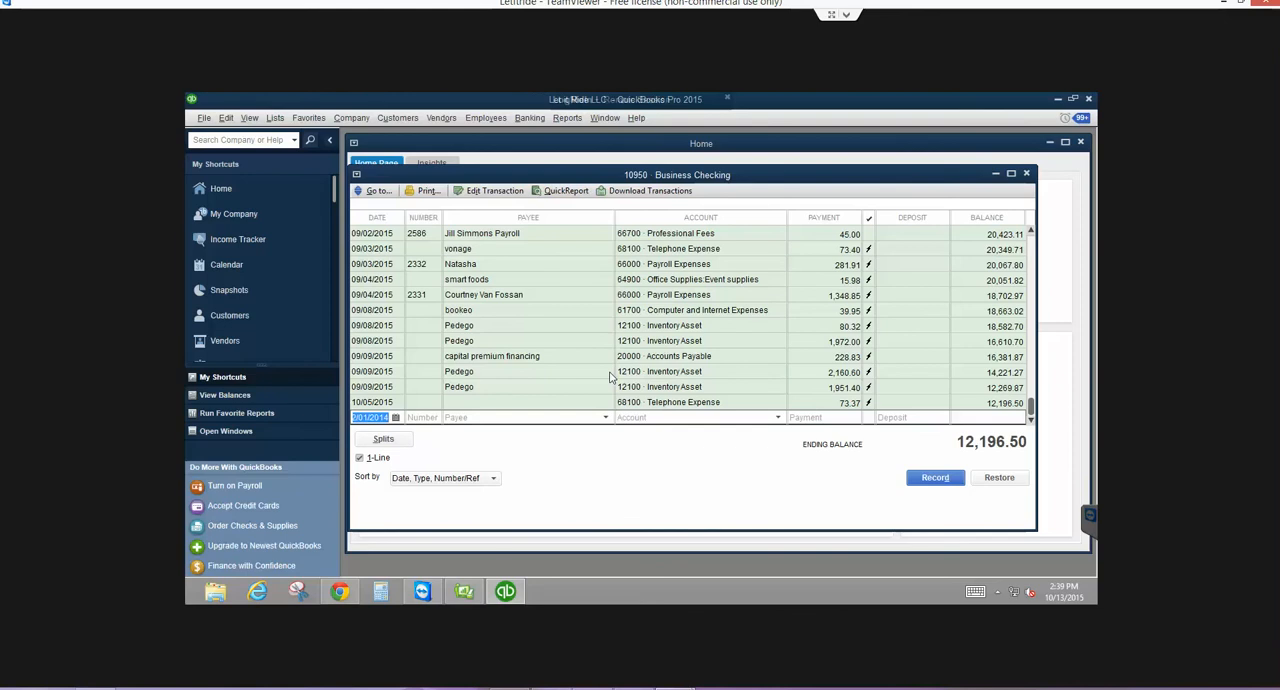
pyautogui.click(1025, 175)
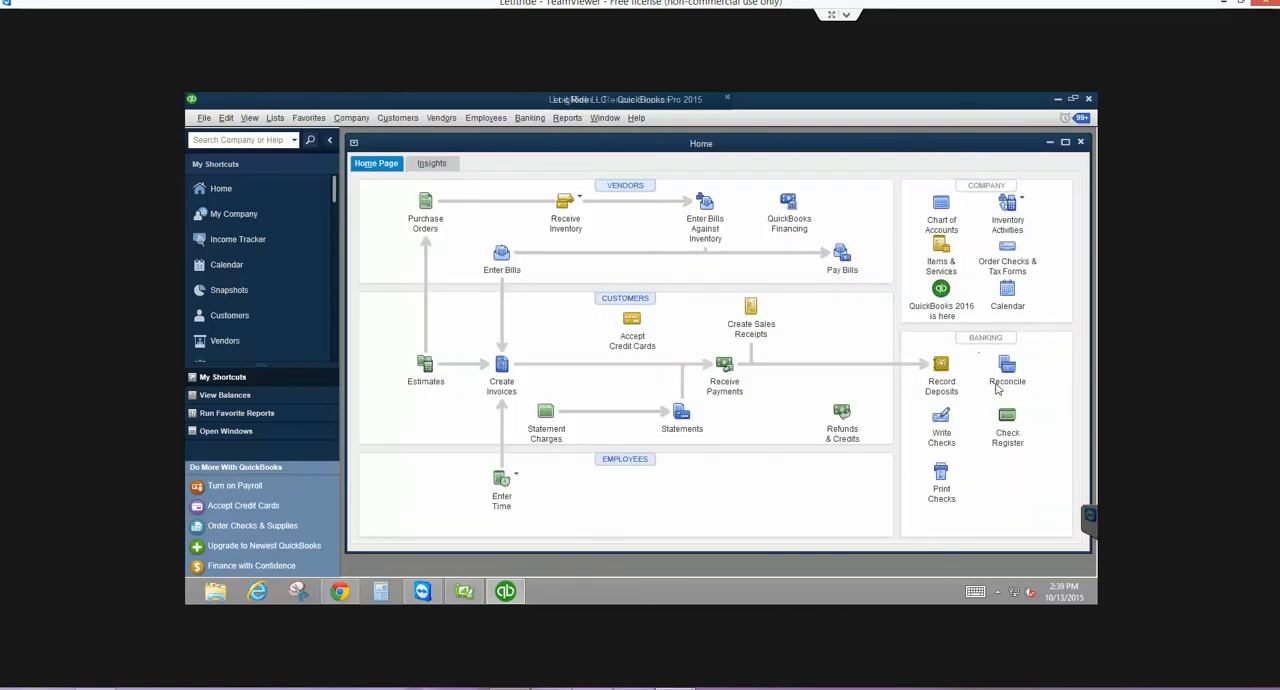
# - Delete the 12/01/2014 T-Mobile test check from the 04/30/2015 Business Checking reconciliation and leave the reconciliation
pyautogui.click(1003, 370)
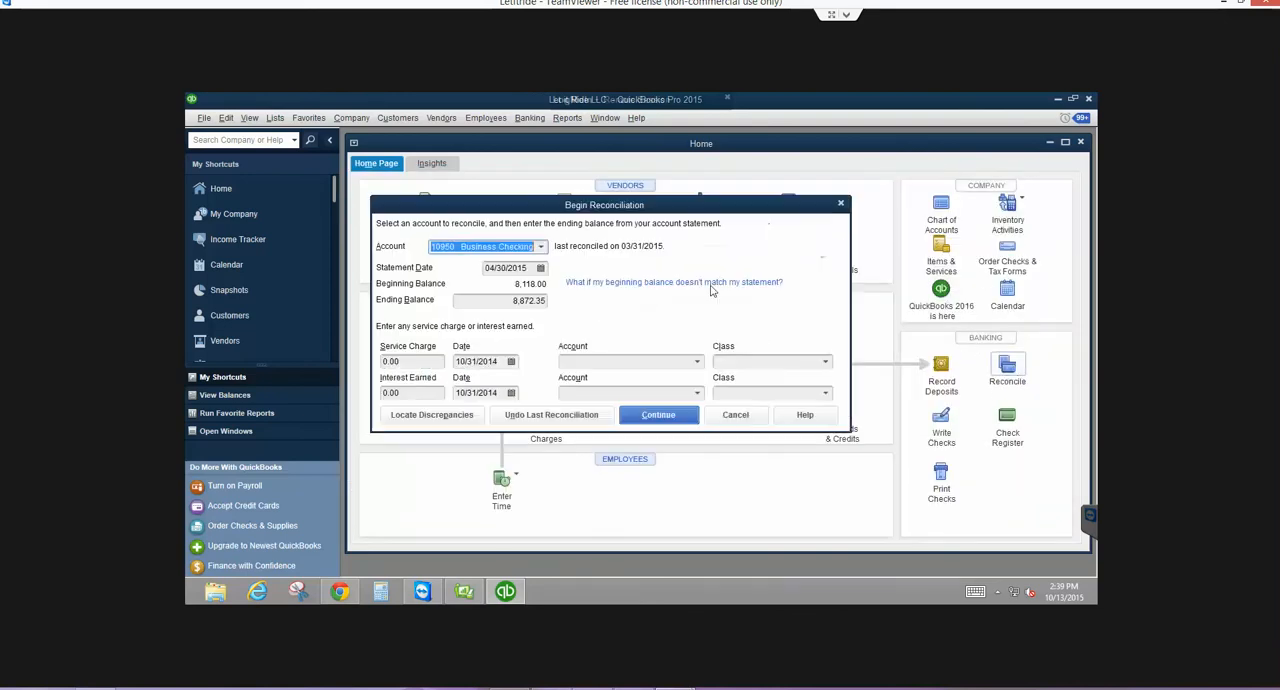
pyautogui.click(633, 416)
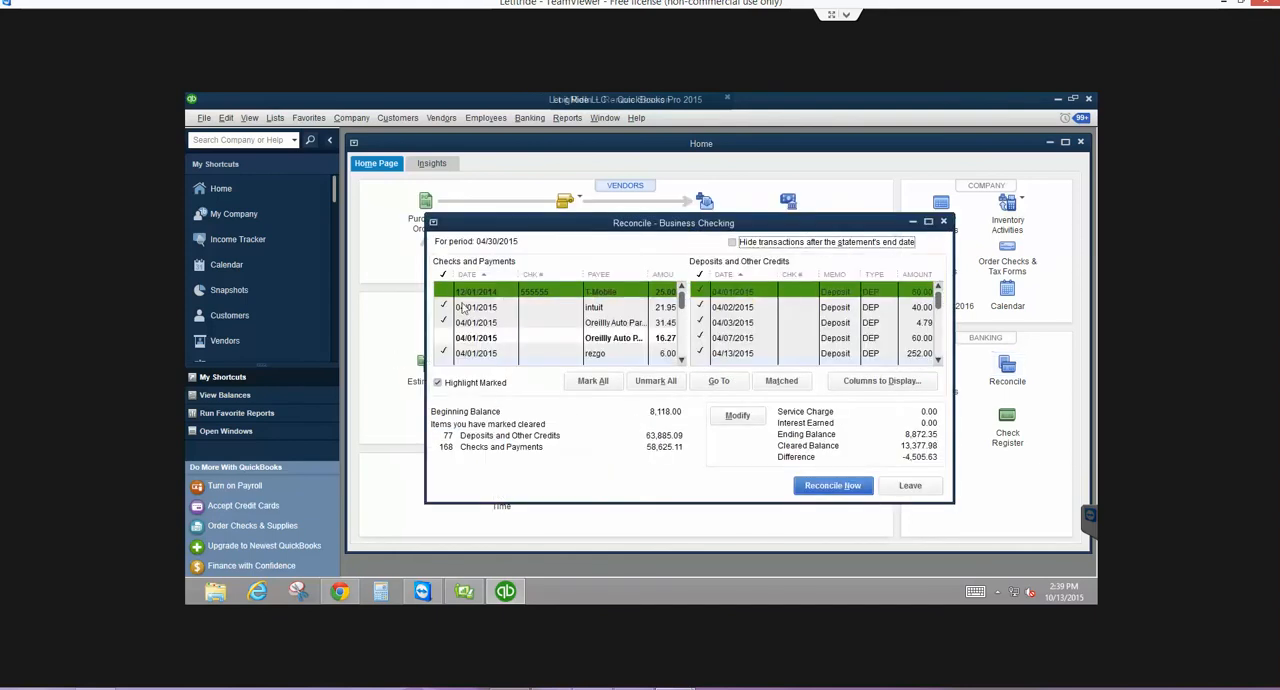
pyautogui.click(447, 292)
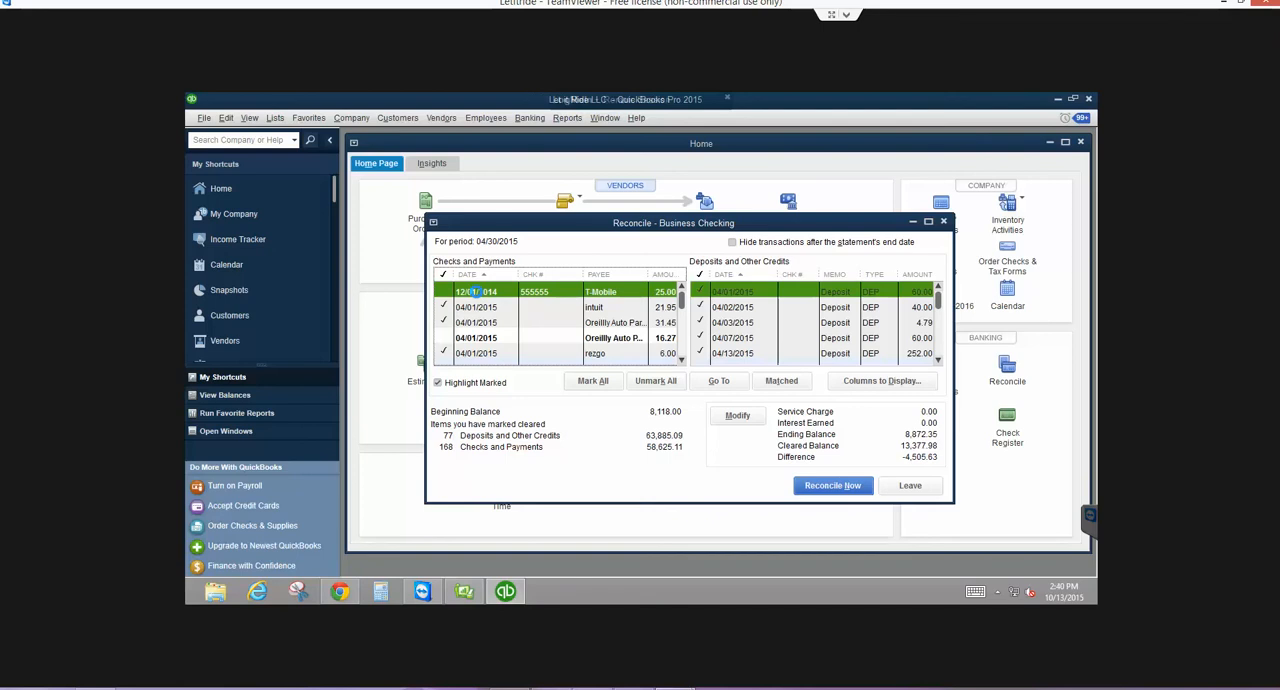
pyautogui.doubleClick(474, 291)
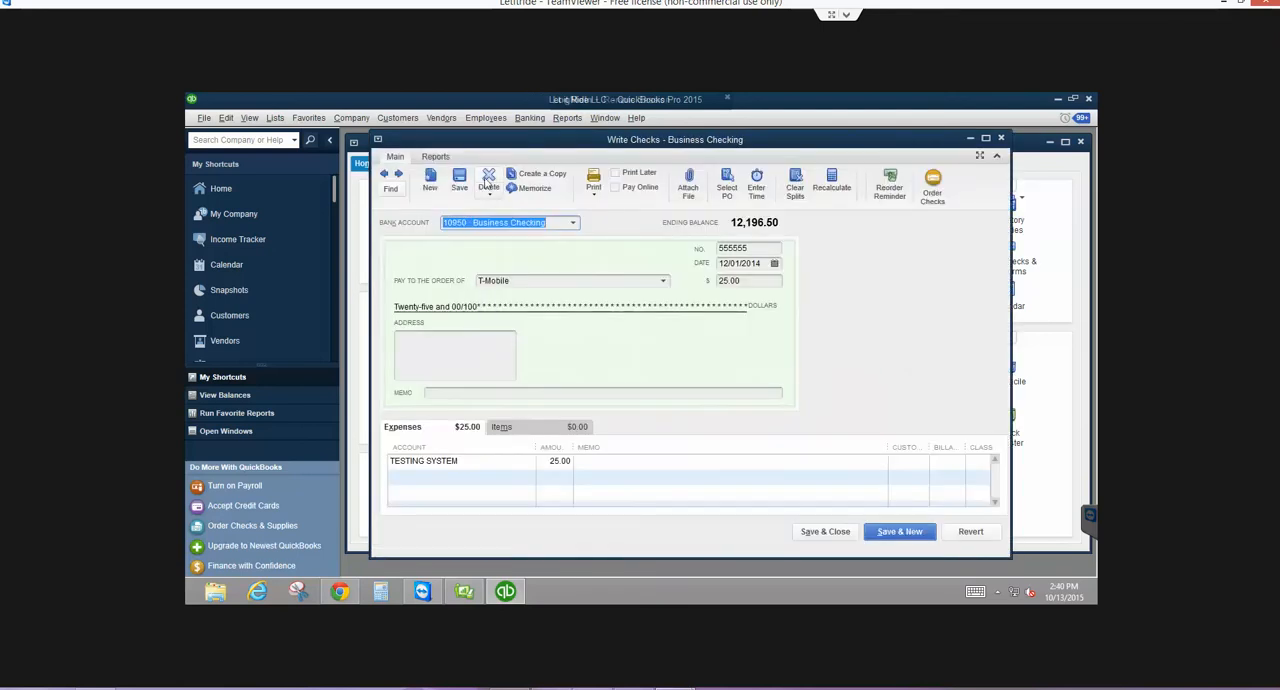
pyautogui.click(487, 178)
pyautogui.click(611, 371)
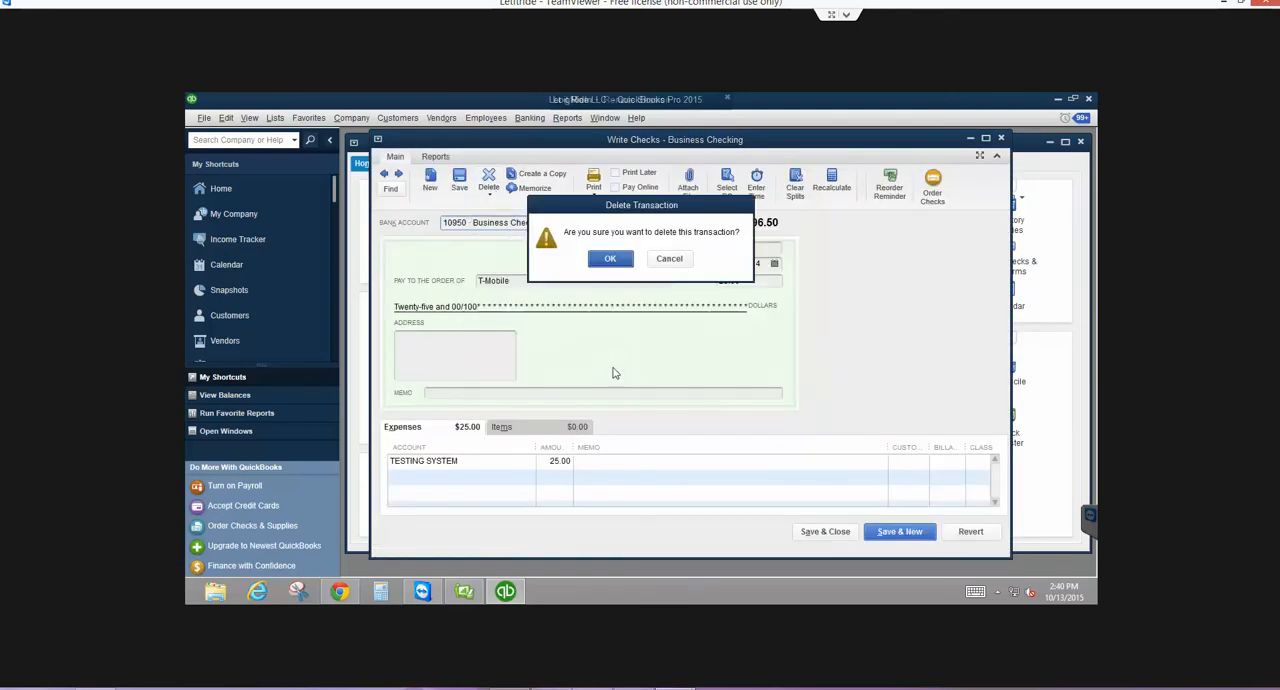
pyautogui.click(611, 259)
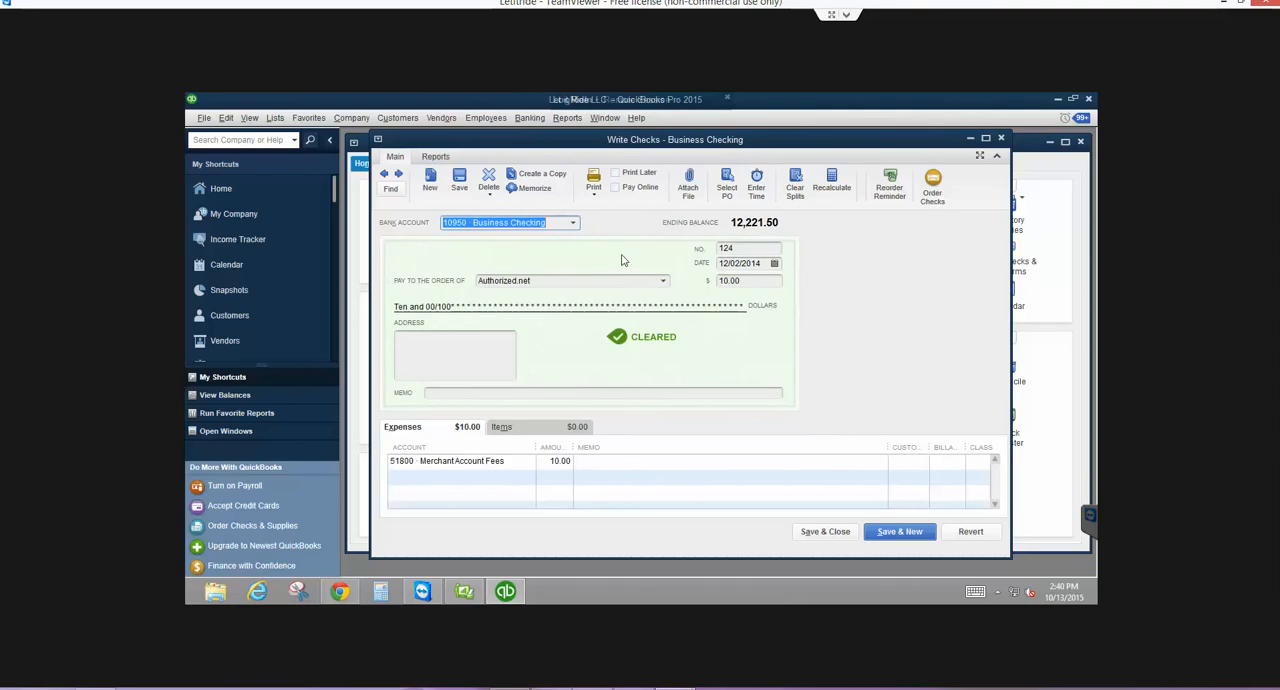
pyautogui.click(825, 532)
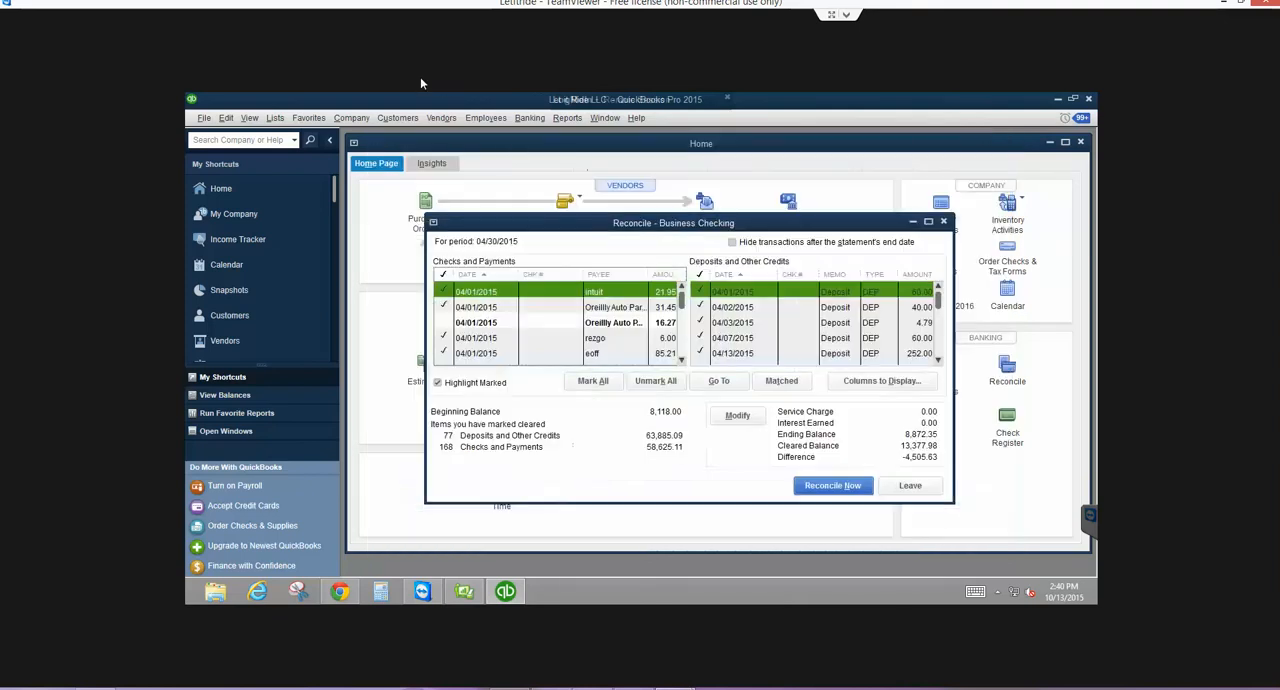
pyautogui.click(906, 490)
# - Open the company's user setup list, entering the administrator password
pyautogui.click(351, 118)
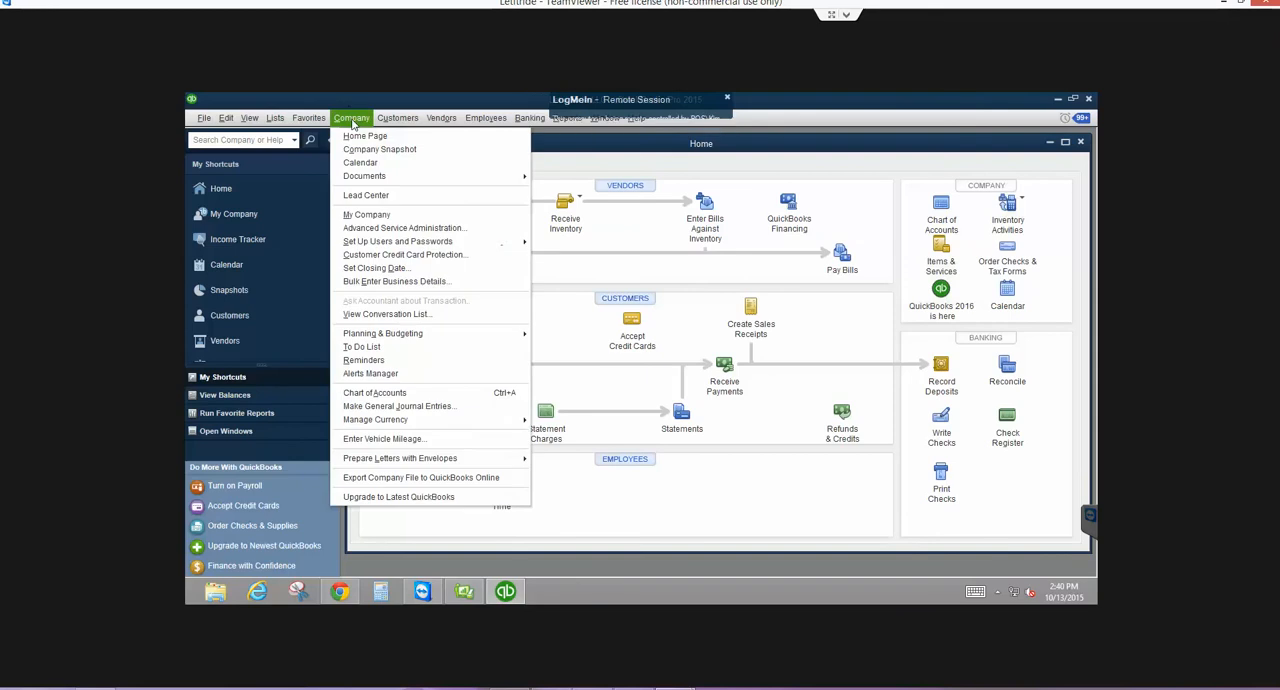
pyautogui.moveTo(360, 243)
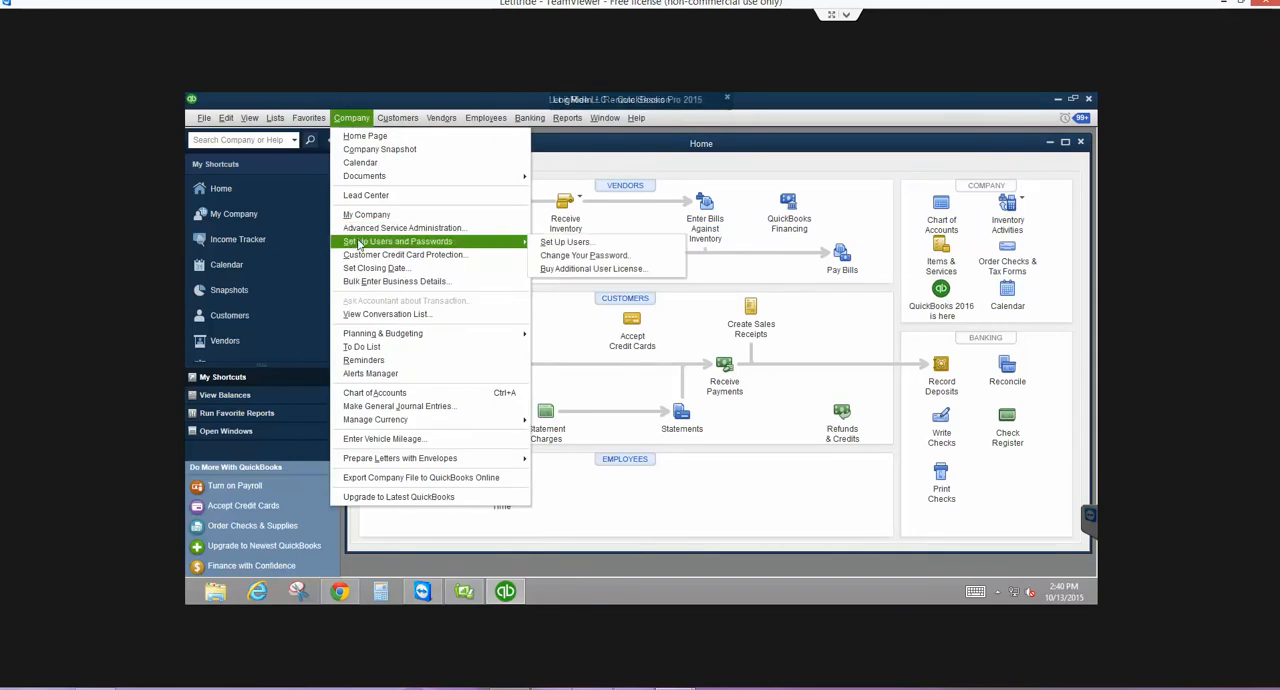
pyautogui.click(562, 245)
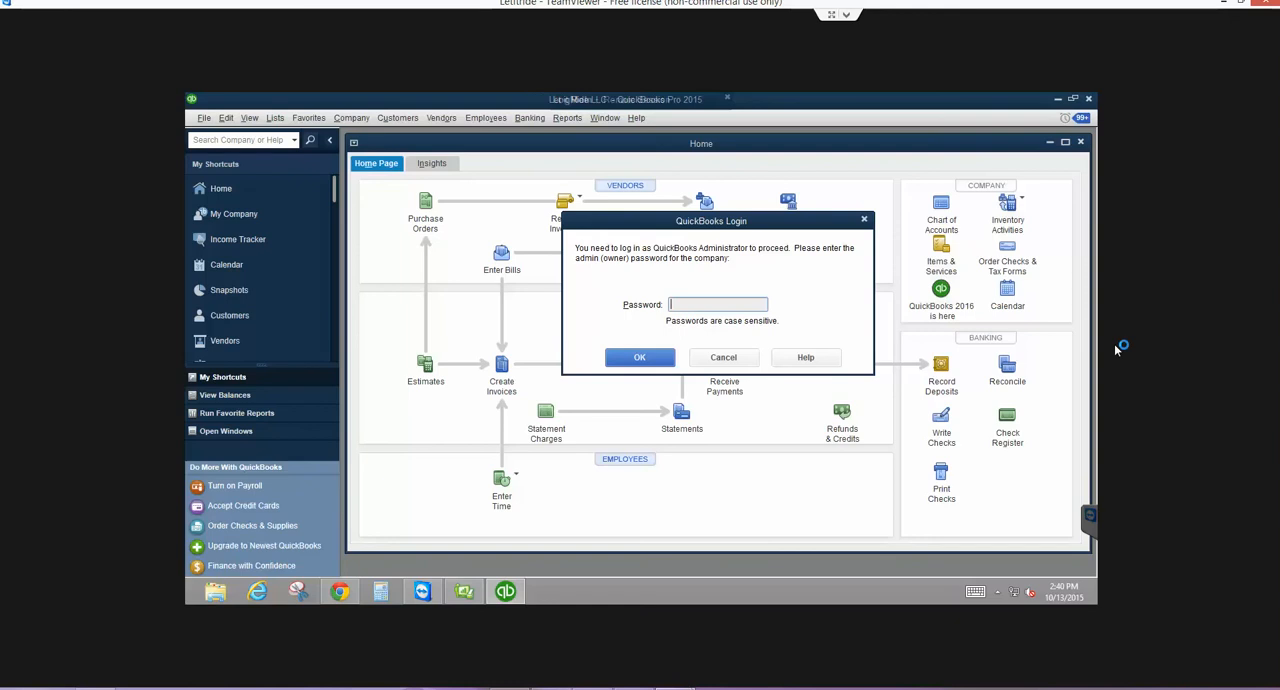
pyautogui.write('••••••••••')
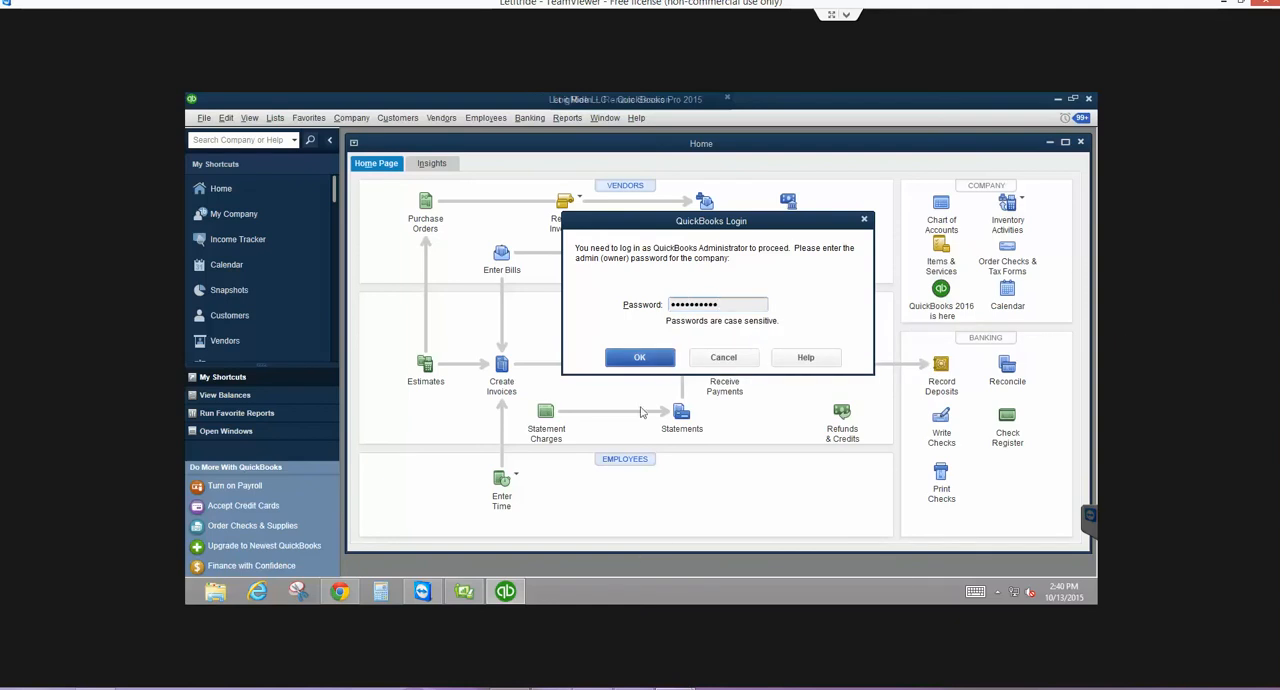
pyautogui.click(636, 357)
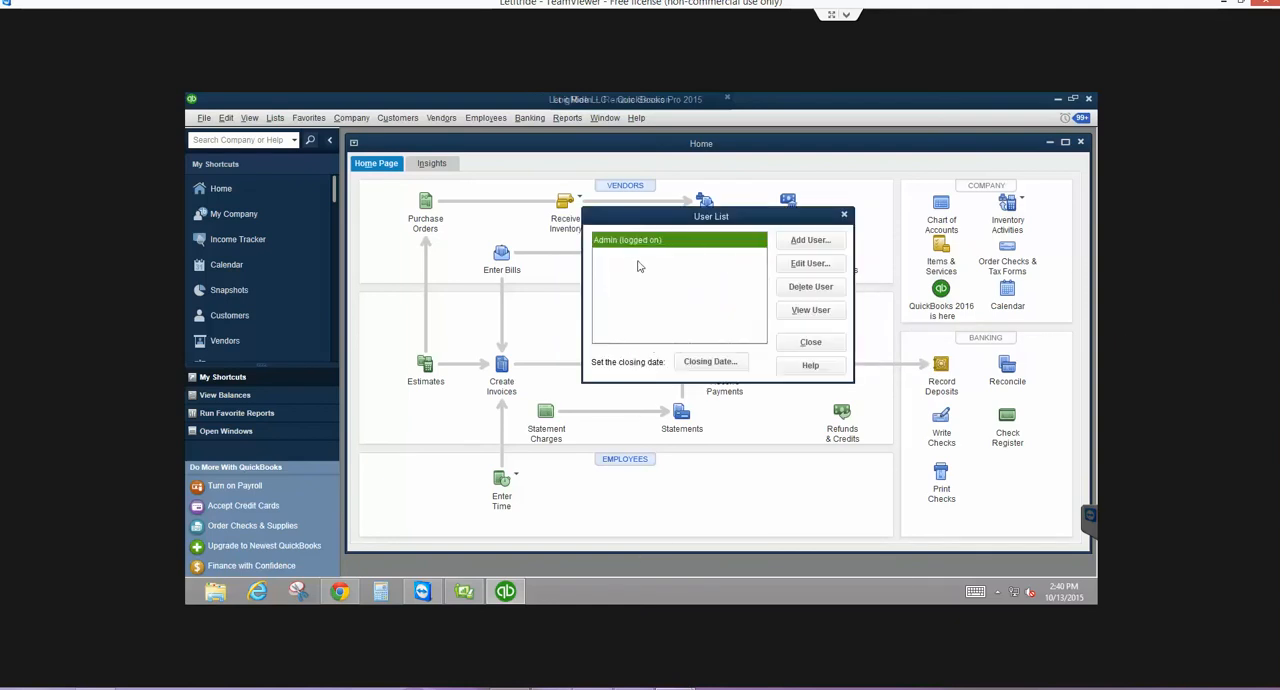
# - Review the Admin user's name, password and access settings, and finish without editing them
pyautogui.click(810, 264)
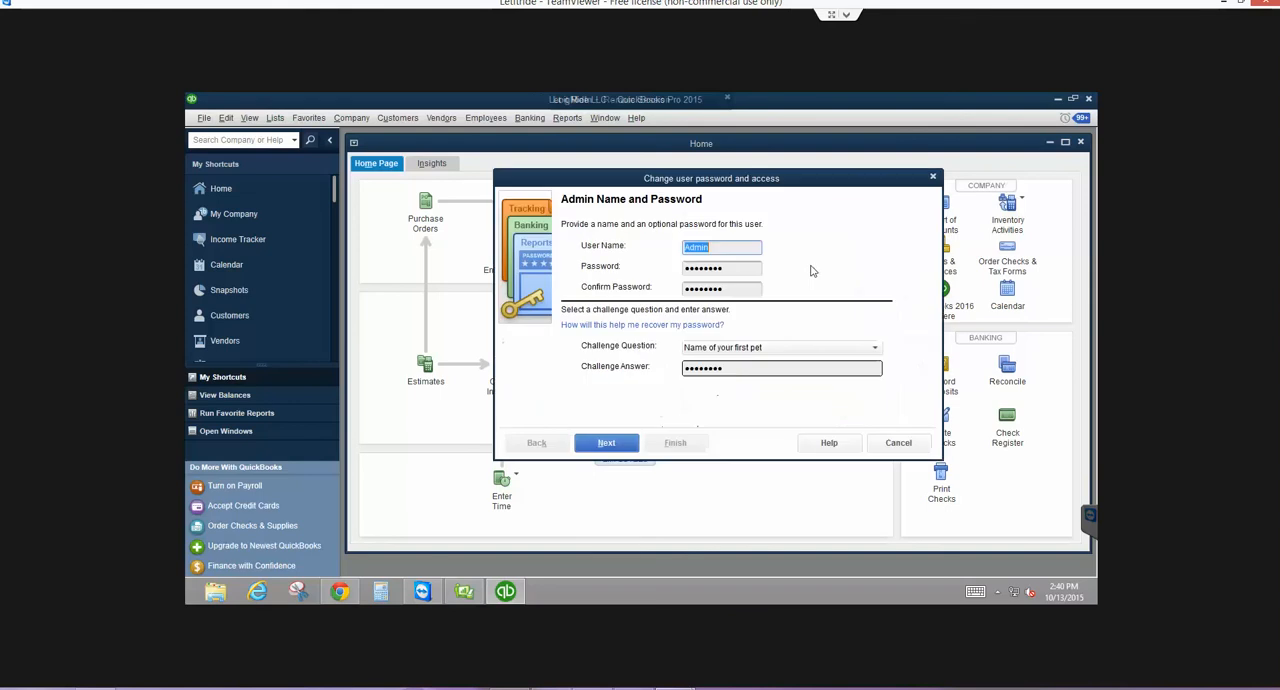
pyautogui.click(605, 443)
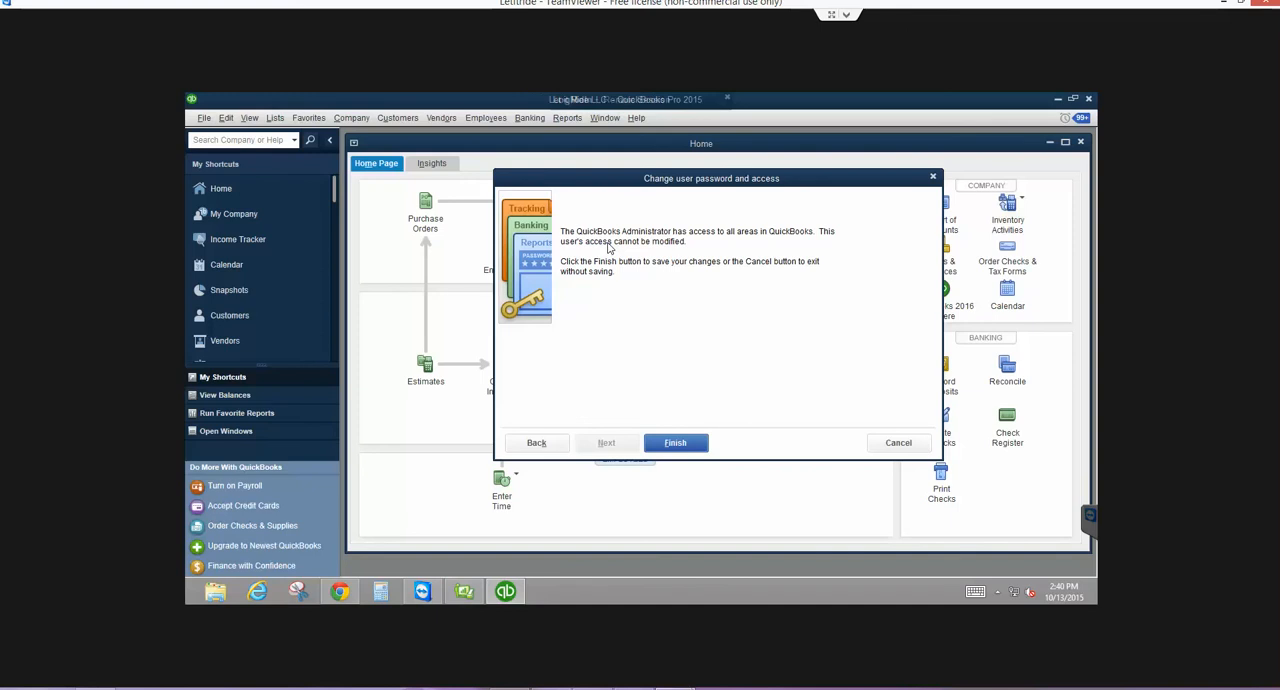
pyautogui.click(676, 443)
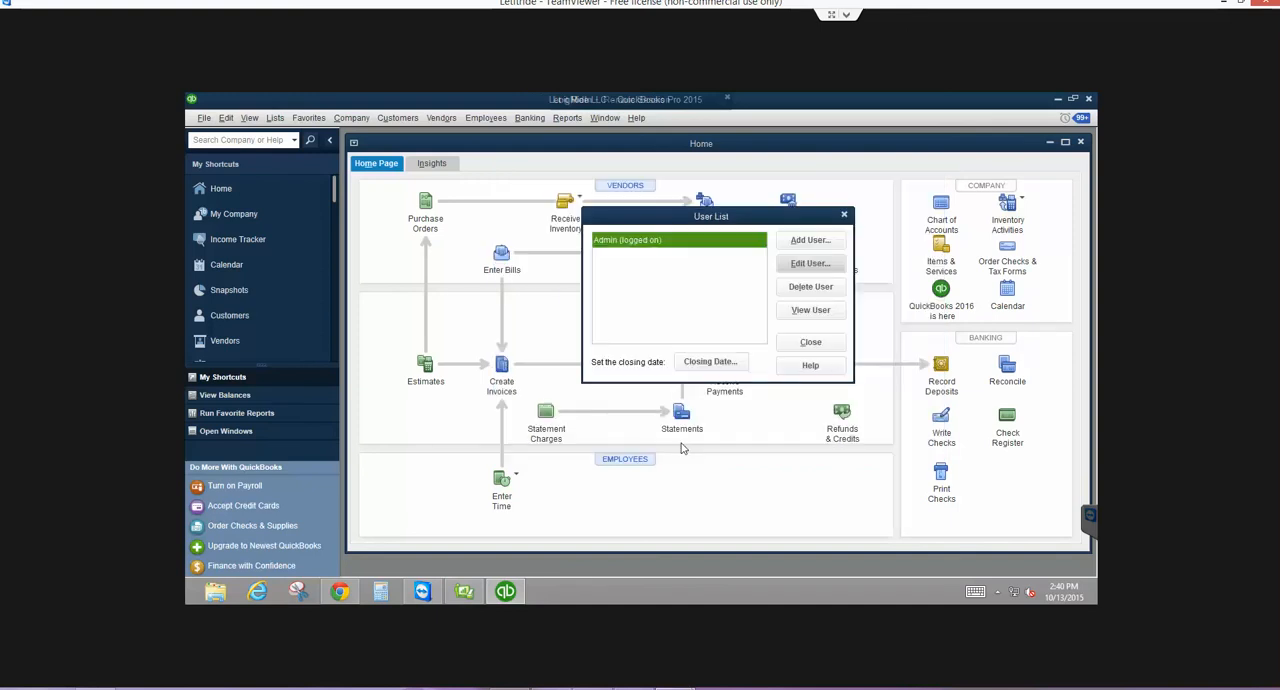
# - Enter and confirm a closing date password for the 12/31/2014 closing date
pyautogui.click(710, 361)
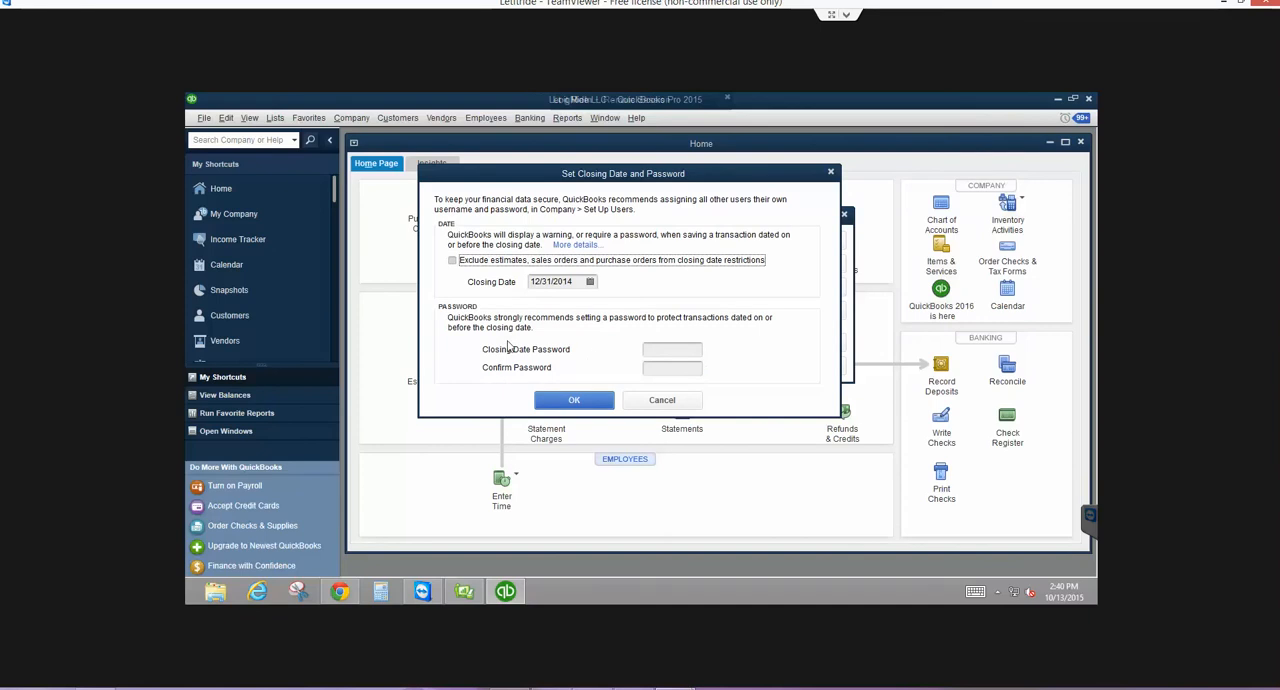
pyautogui.click(667, 349)
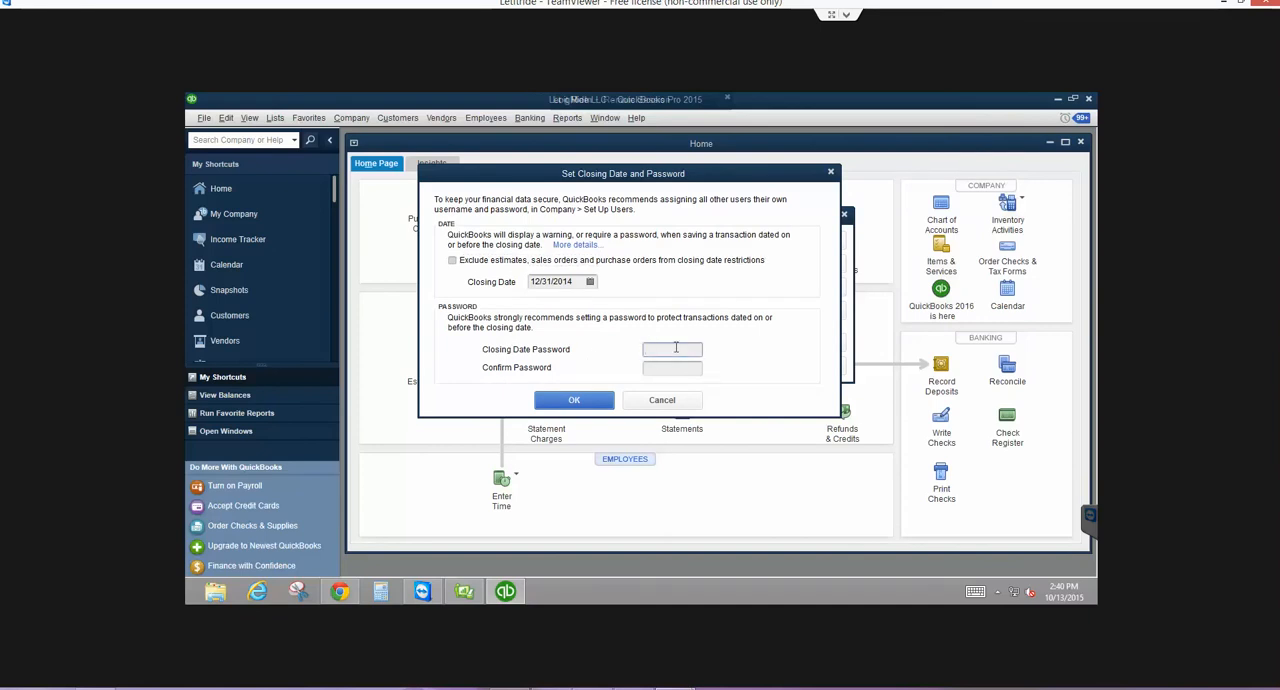
pyautogui.press('capslock')
pyautogui.write('•••••')
pyautogui.press('Tab')
pyautogui.press('capslock')
pyautogui.write('•••••••••••••')
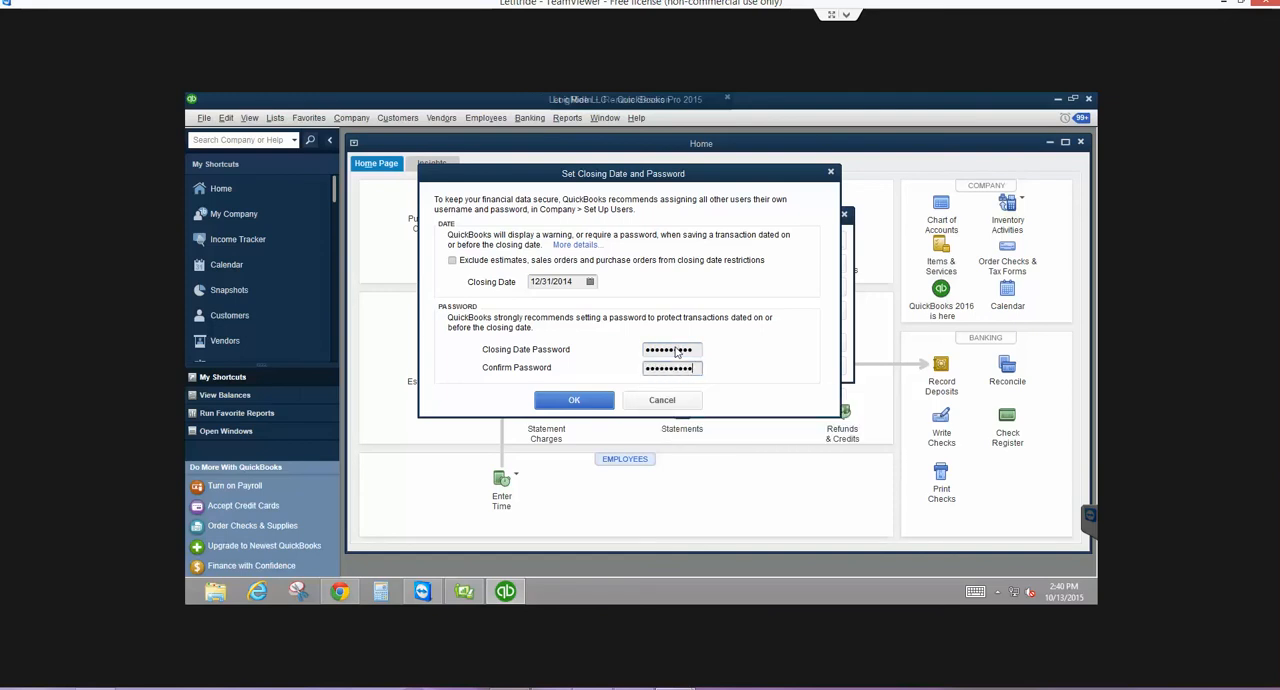
pyautogui.click(583, 396)
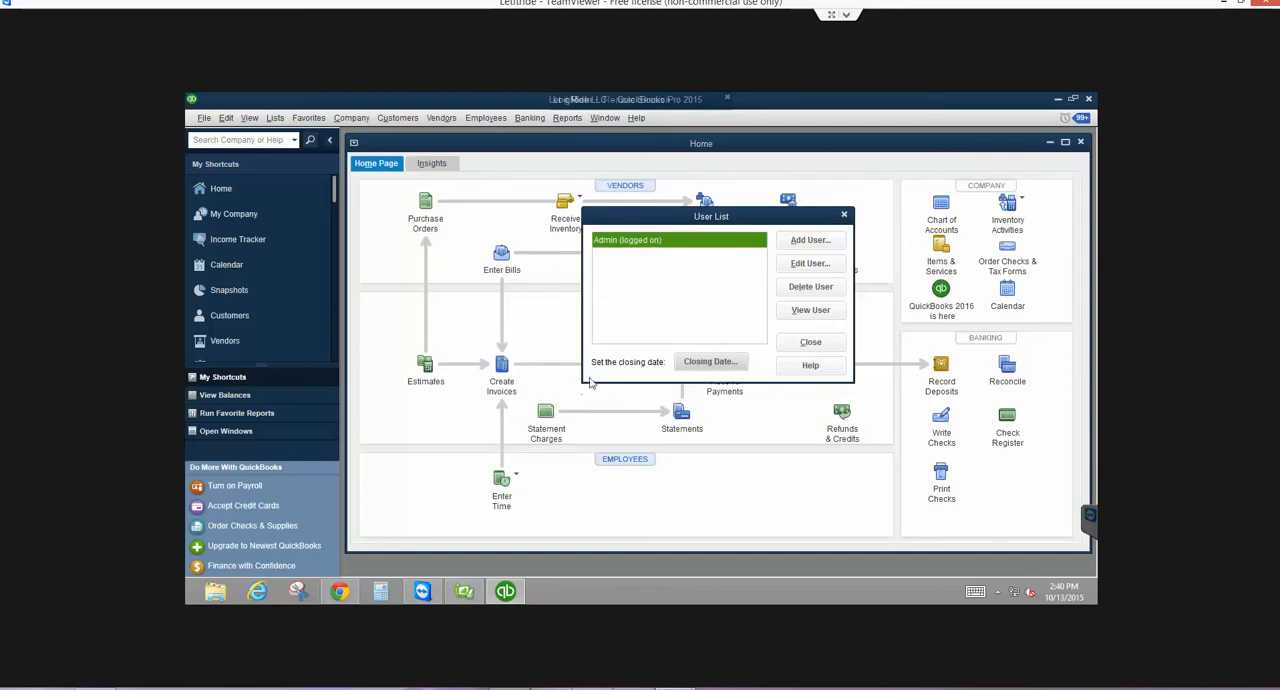
# - Recheck the closing date and password settings and close the user list
pyautogui.click(693, 364)
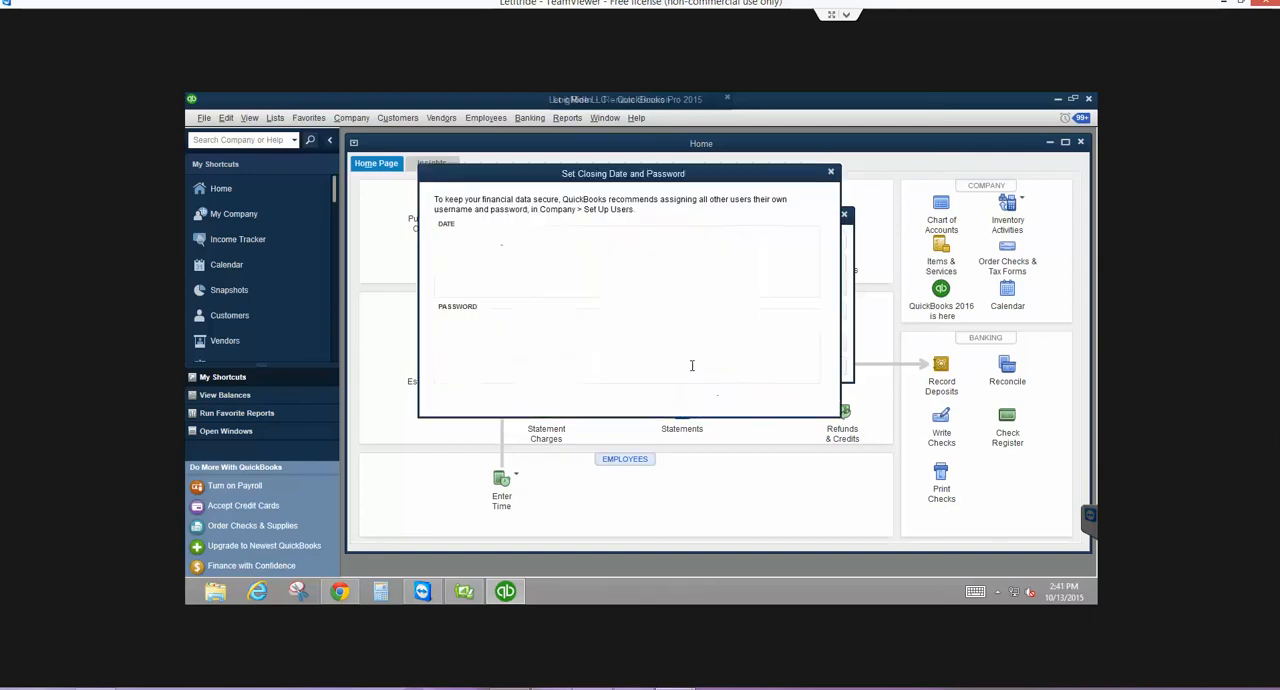
pyautogui.click(574, 398)
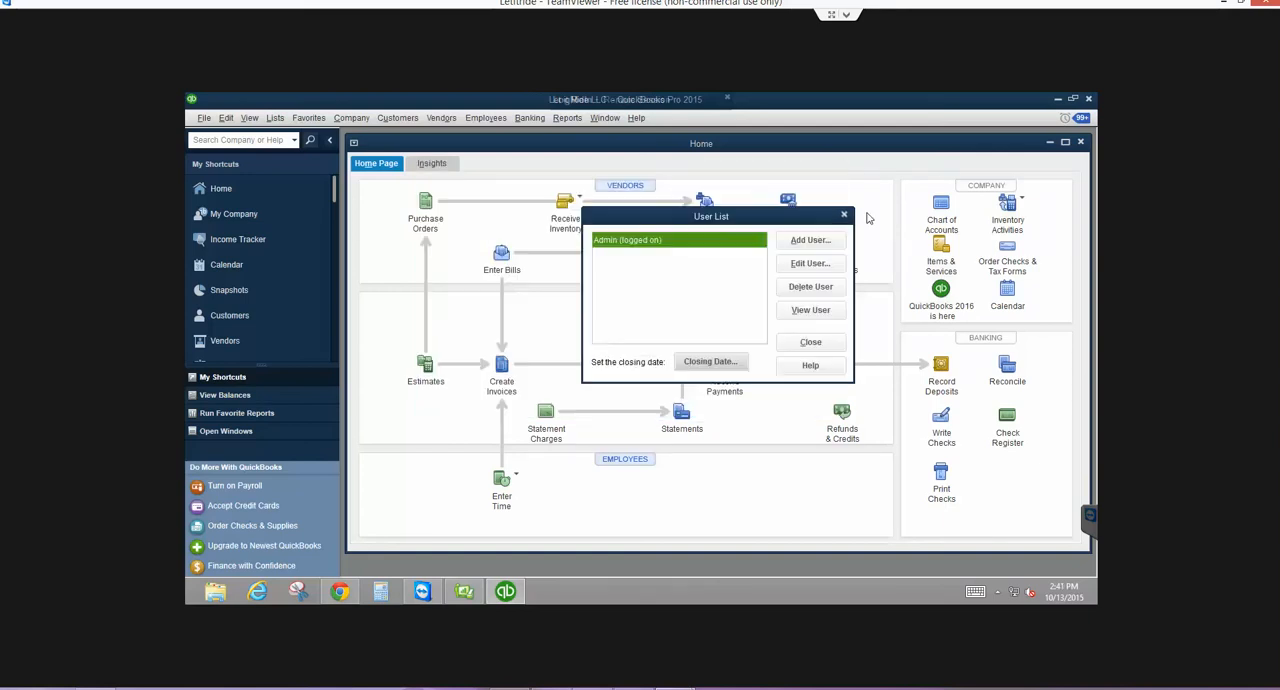
pyautogui.click(806, 342)
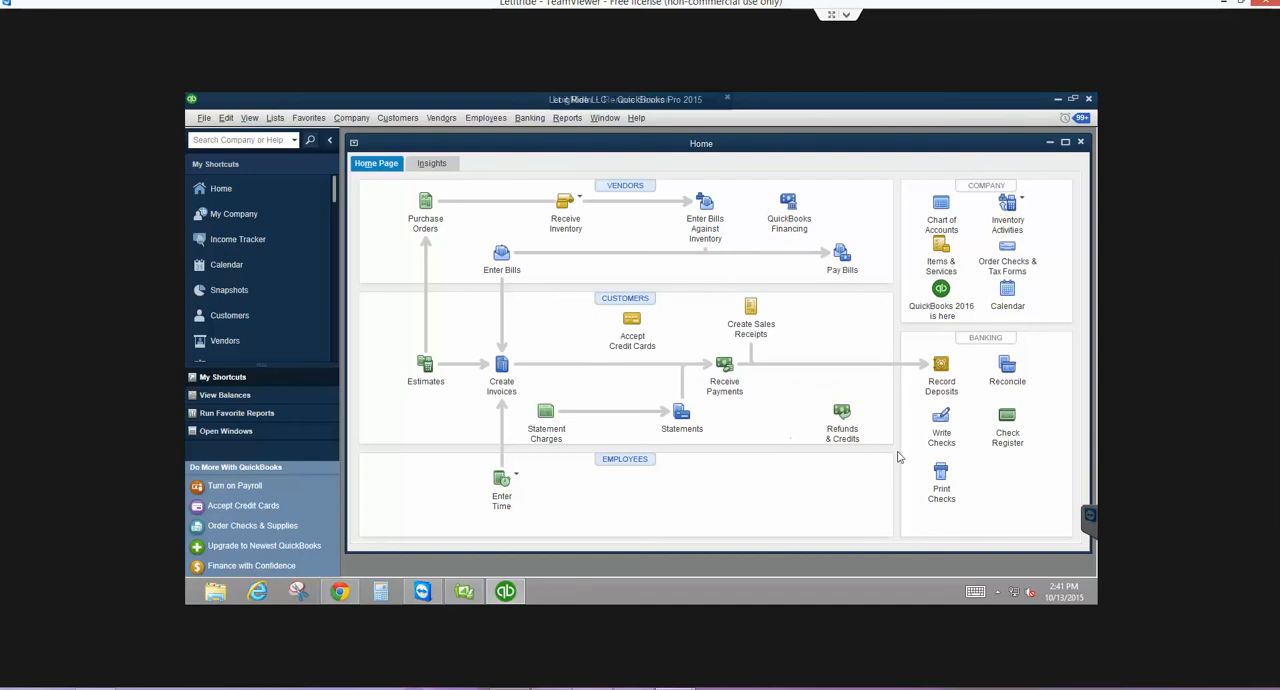
# - Try to save a 12/01/2014 T-Mobile check for 25.00 without the closing date password, clear it and close the check window
pyautogui.click(938, 432)
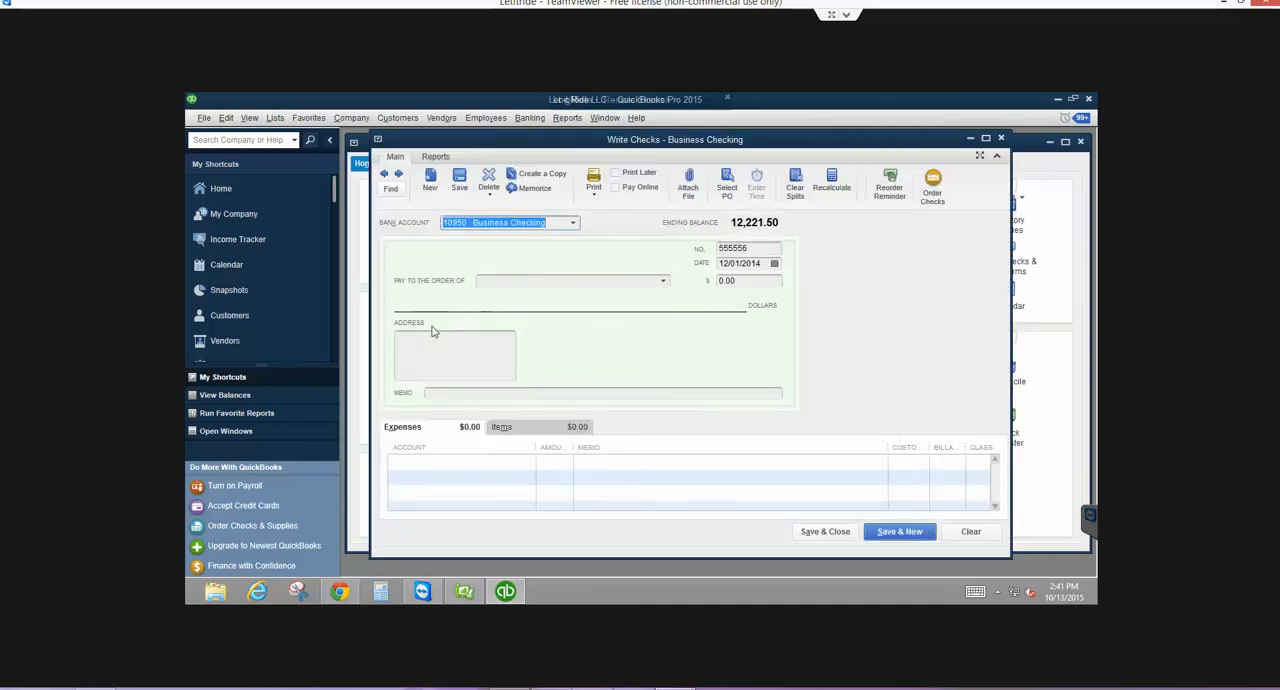
pyautogui.press('Tab')
pyautogui.press('Tab')
pyautogui.press('Tab')
pyautogui.write('T')
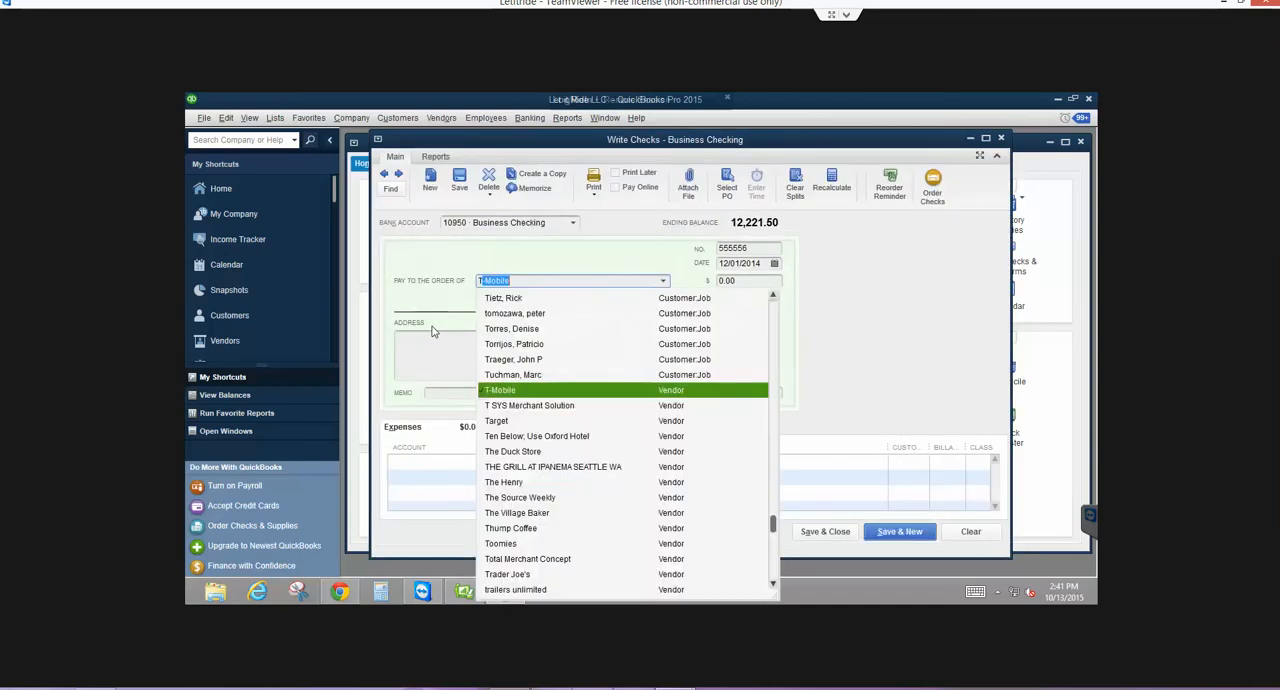
pyautogui.press('Tab')
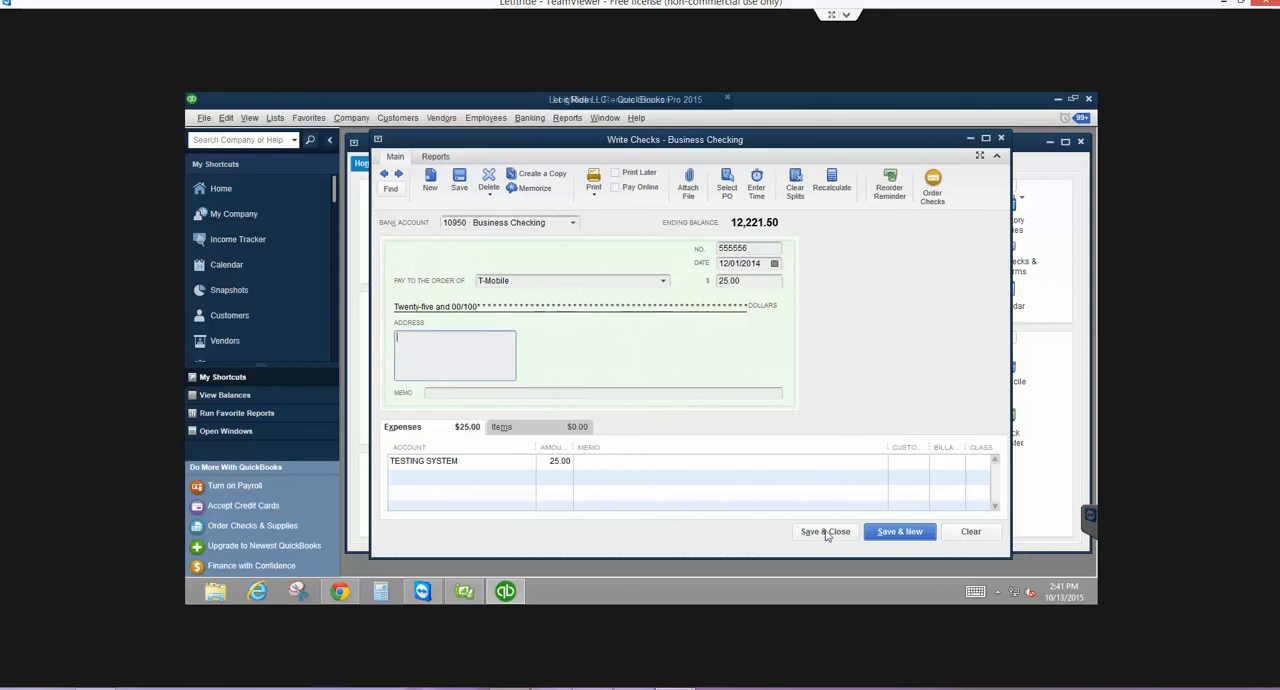
pyautogui.click(825, 532)
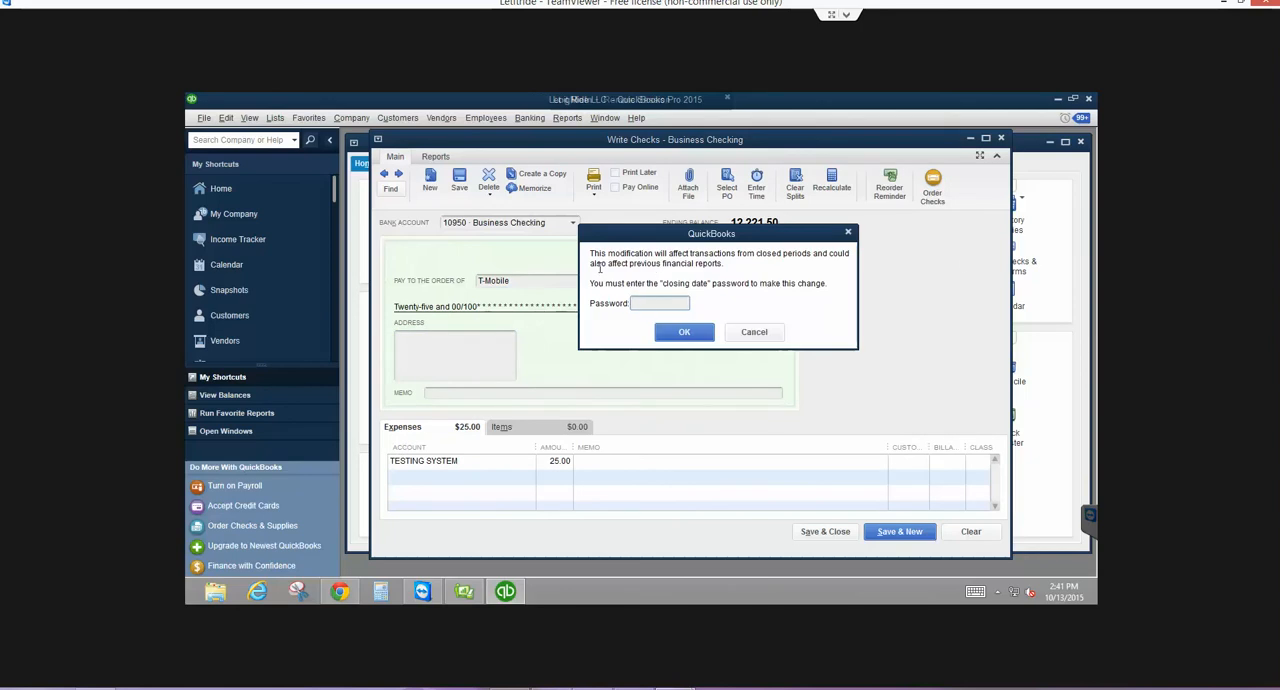
pyautogui.click(755, 332)
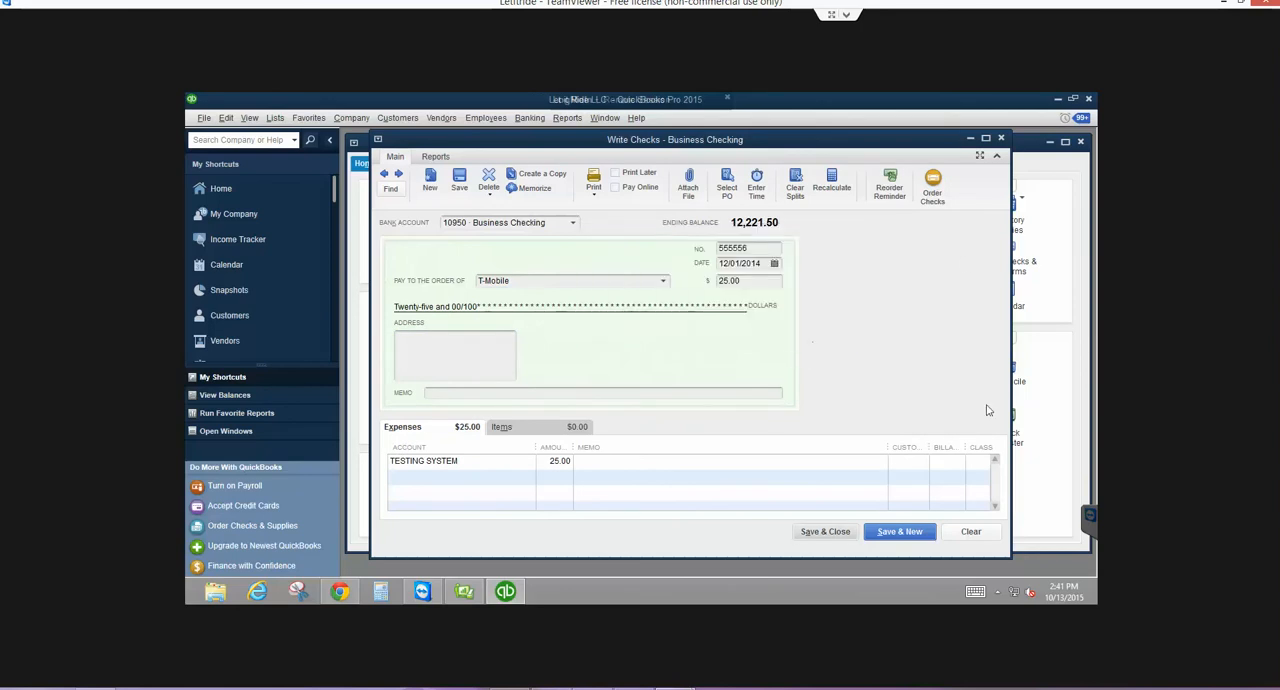
pyautogui.click(971, 531)
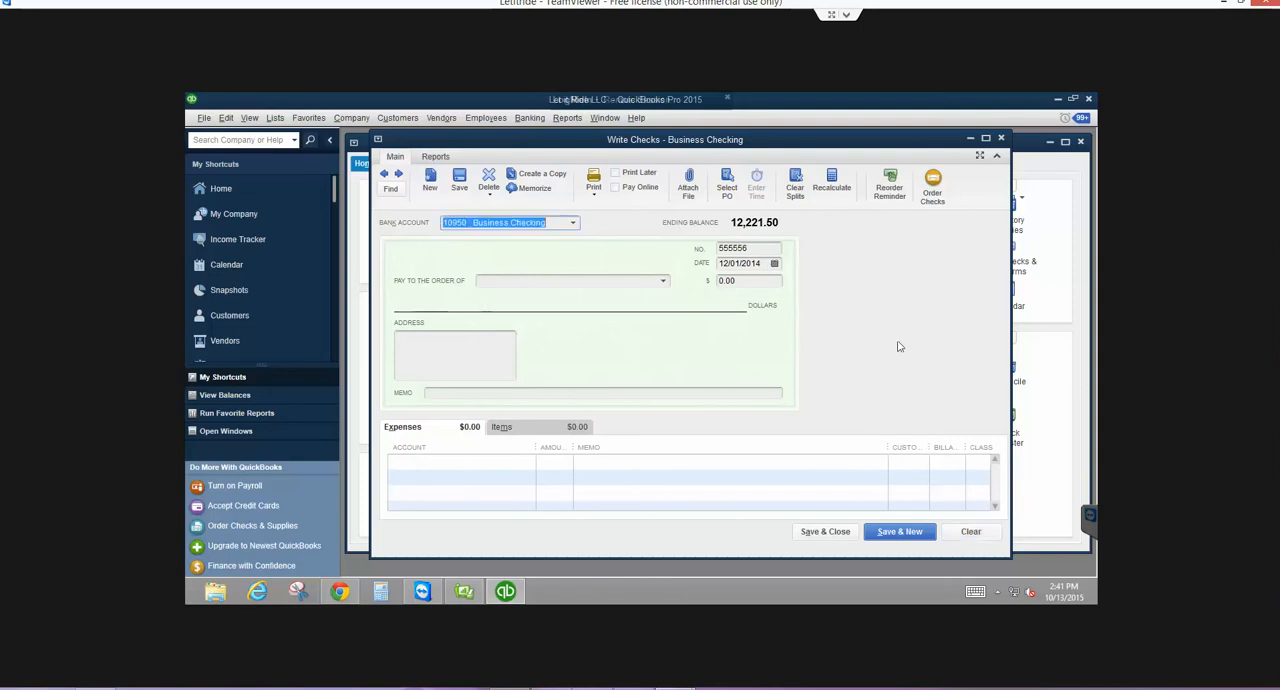
pyautogui.press('Escape')
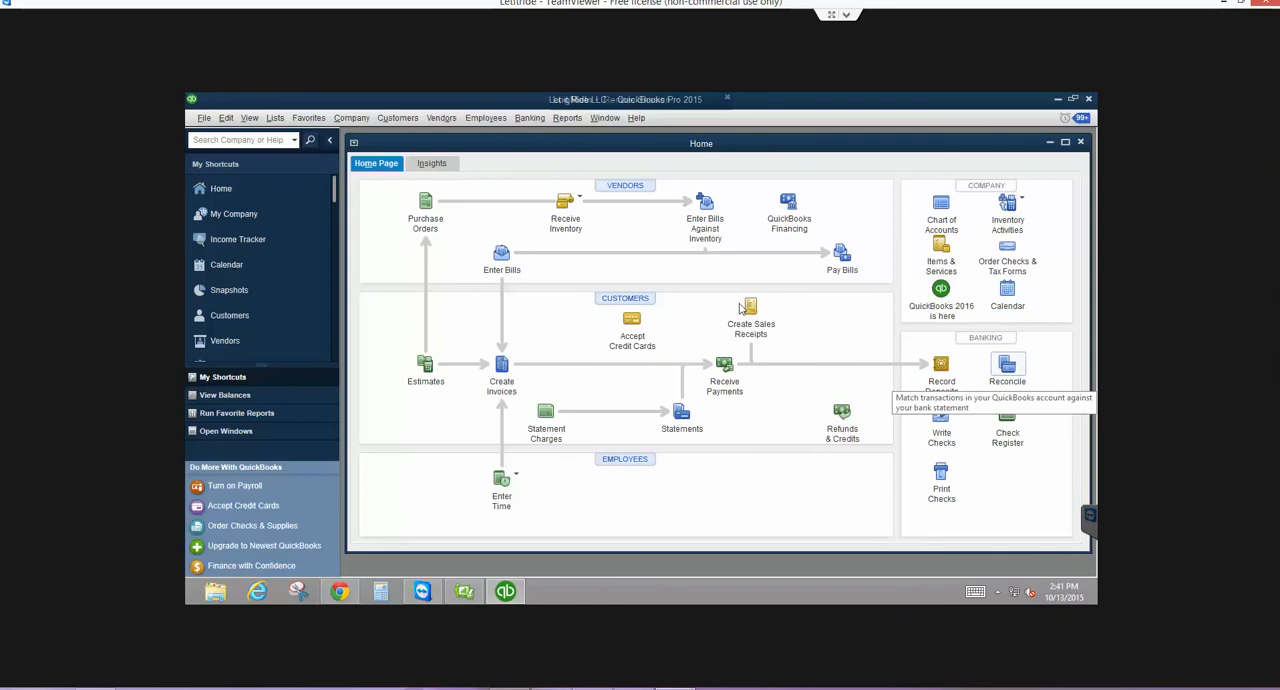
# - Check the Business Checking reconciliation setup without continuing it, and review the 09/04/2015 payroll check in the account's register
pyautogui.click(1007, 367)
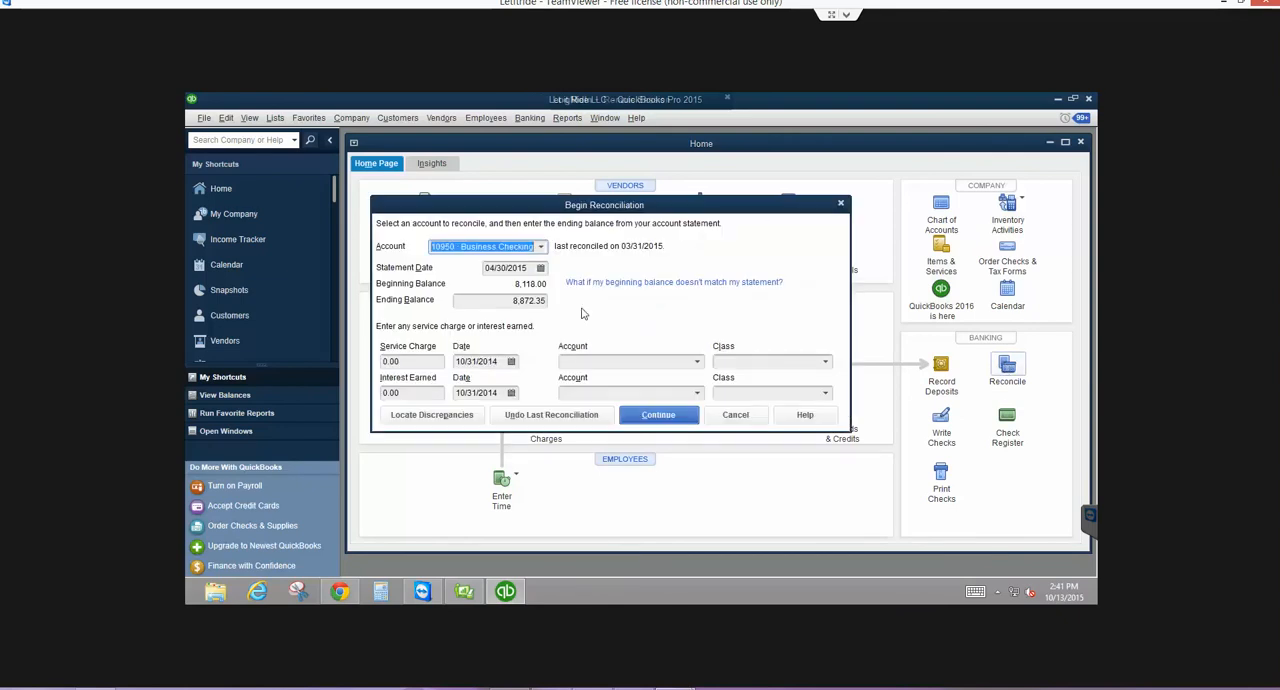
pyautogui.click(735, 414)
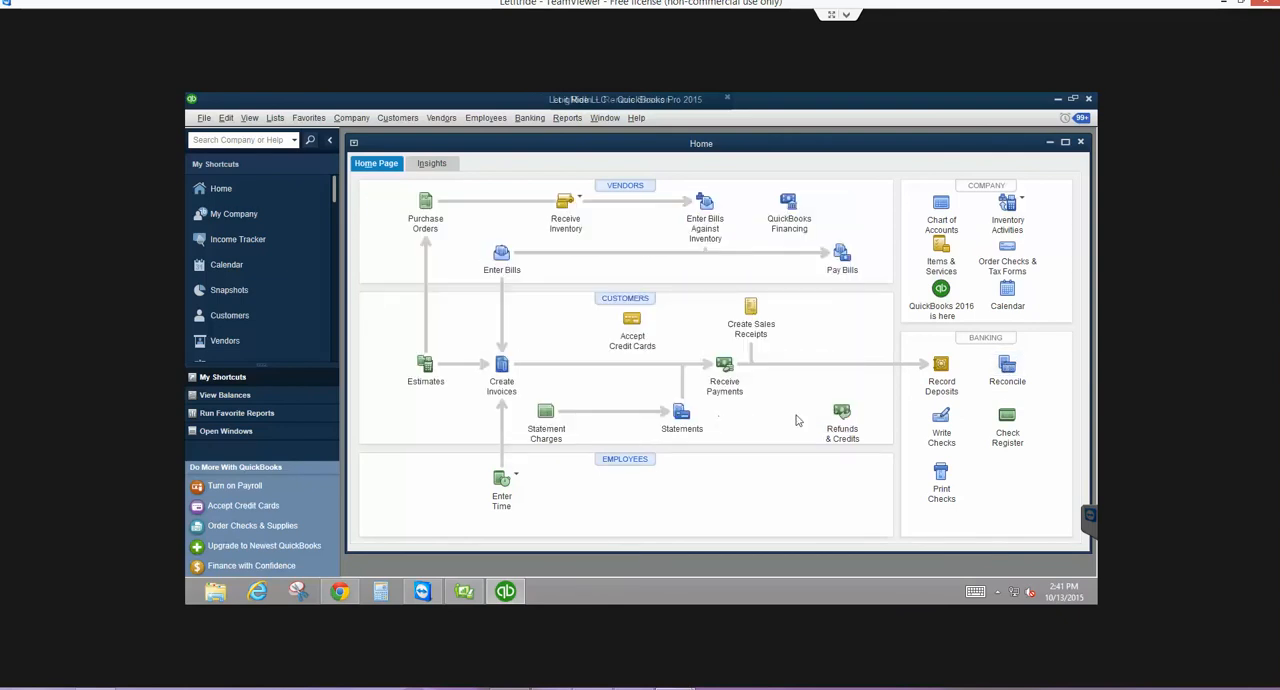
pyautogui.click(1007, 415)
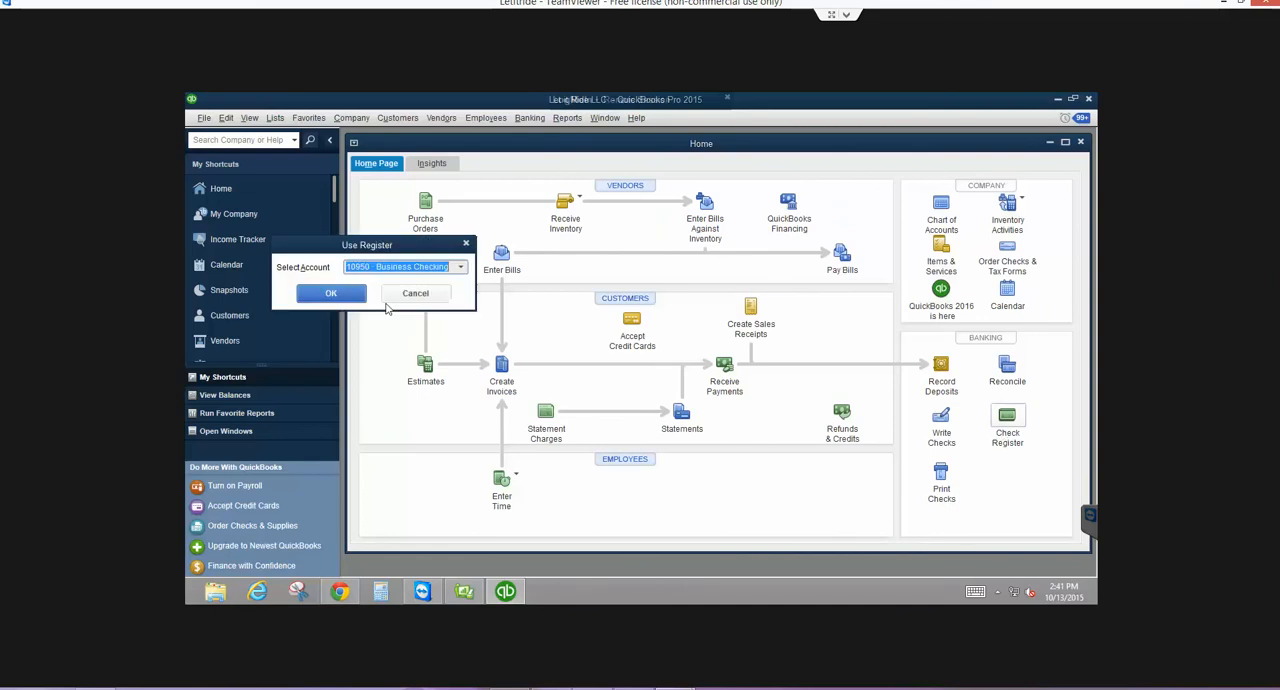
pyautogui.click(330, 292)
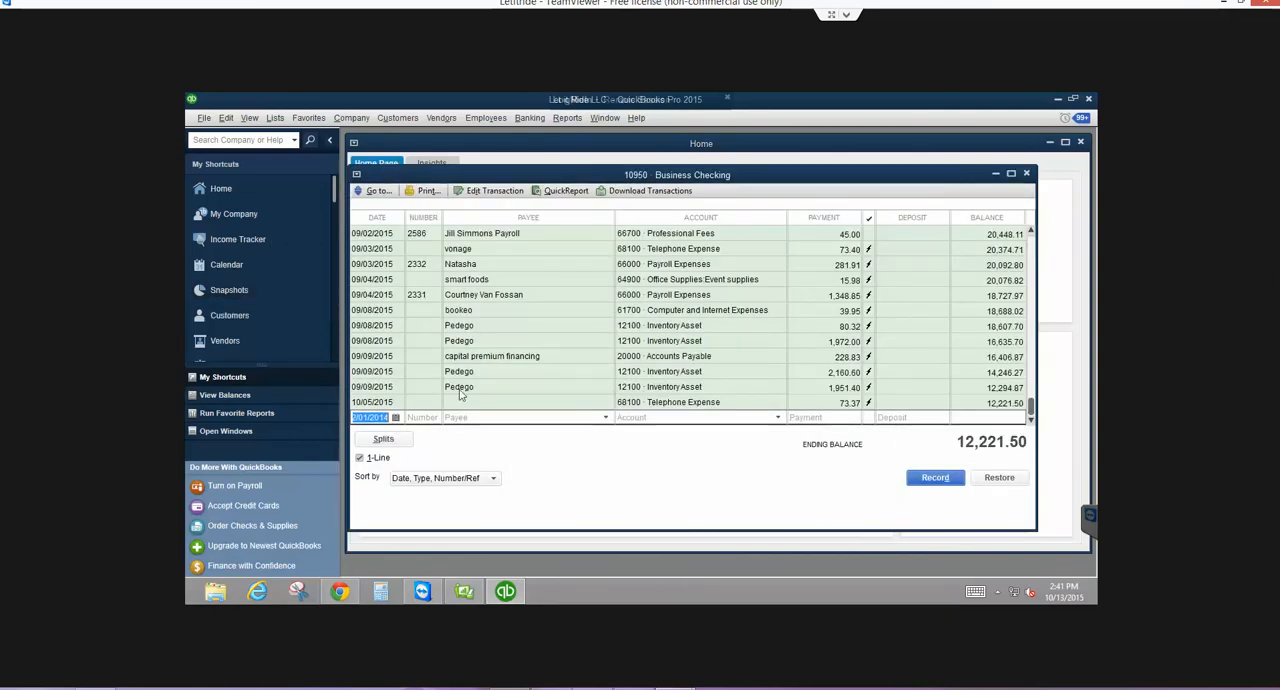
pyautogui.click(428, 297)
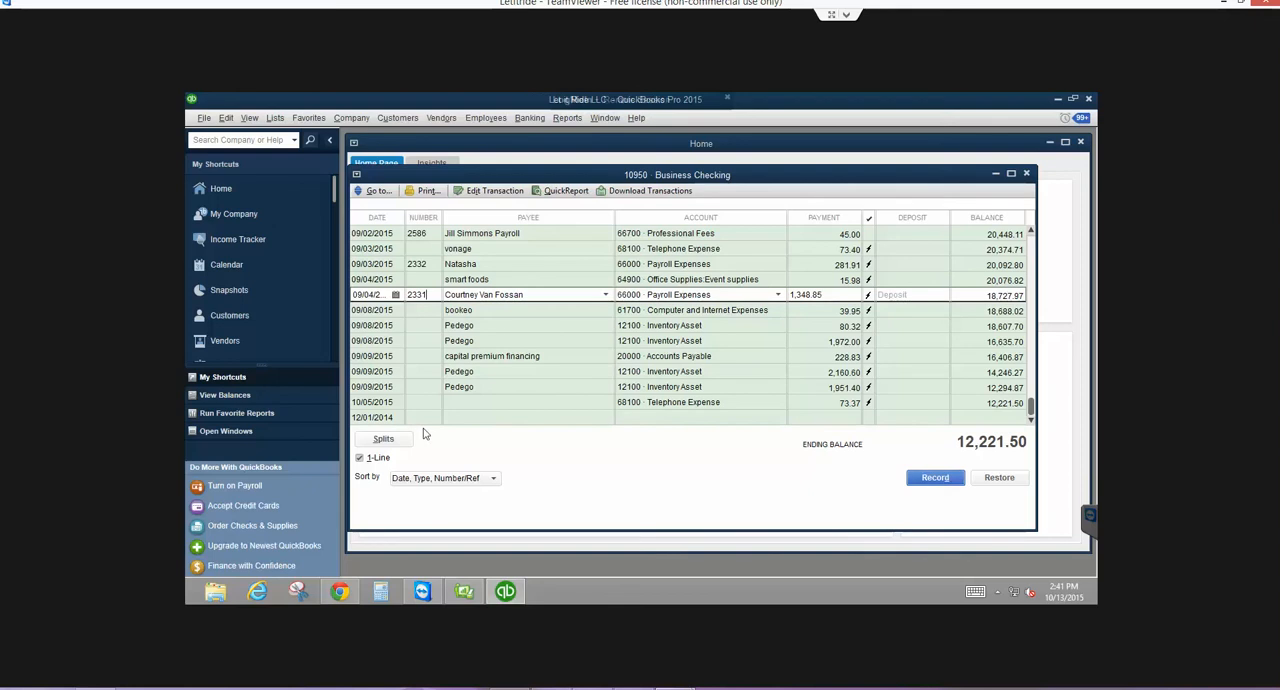
# - Set the blank register entry's date to 10/13/2015 and close the Business Checking register without recording a transaction
pyautogui.click(378, 418)
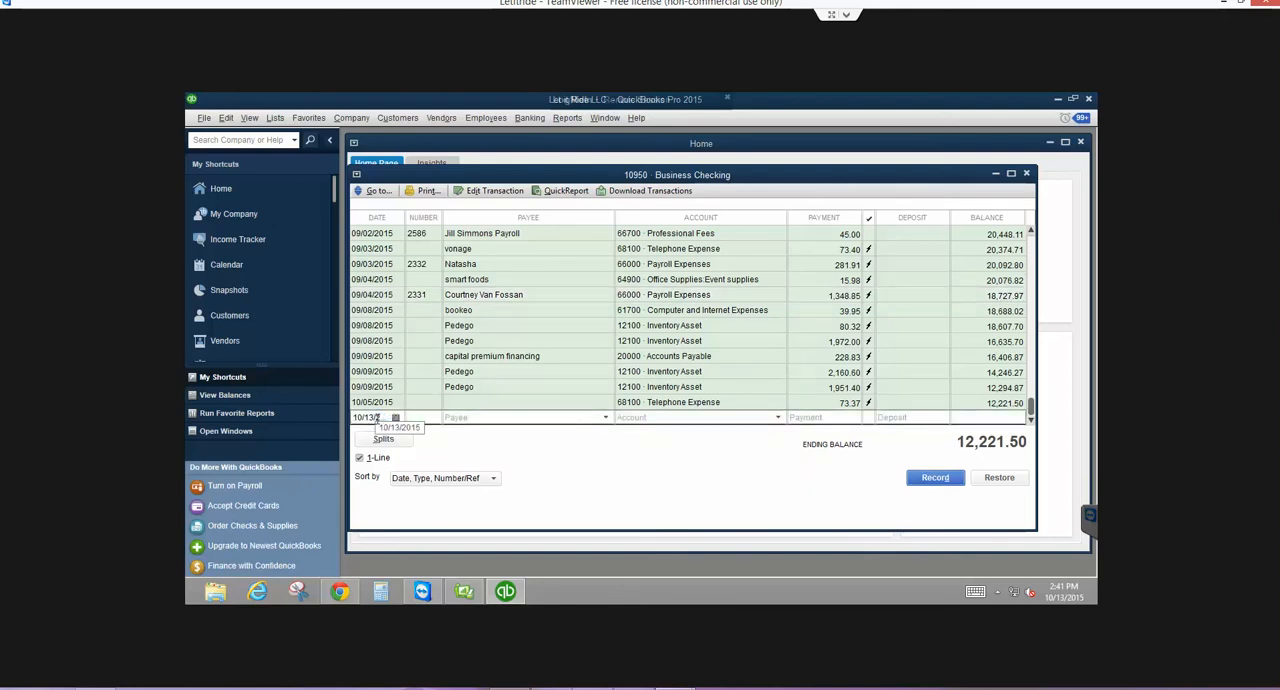
pyautogui.press('BackSpace')
pyautogui.press('Tab')
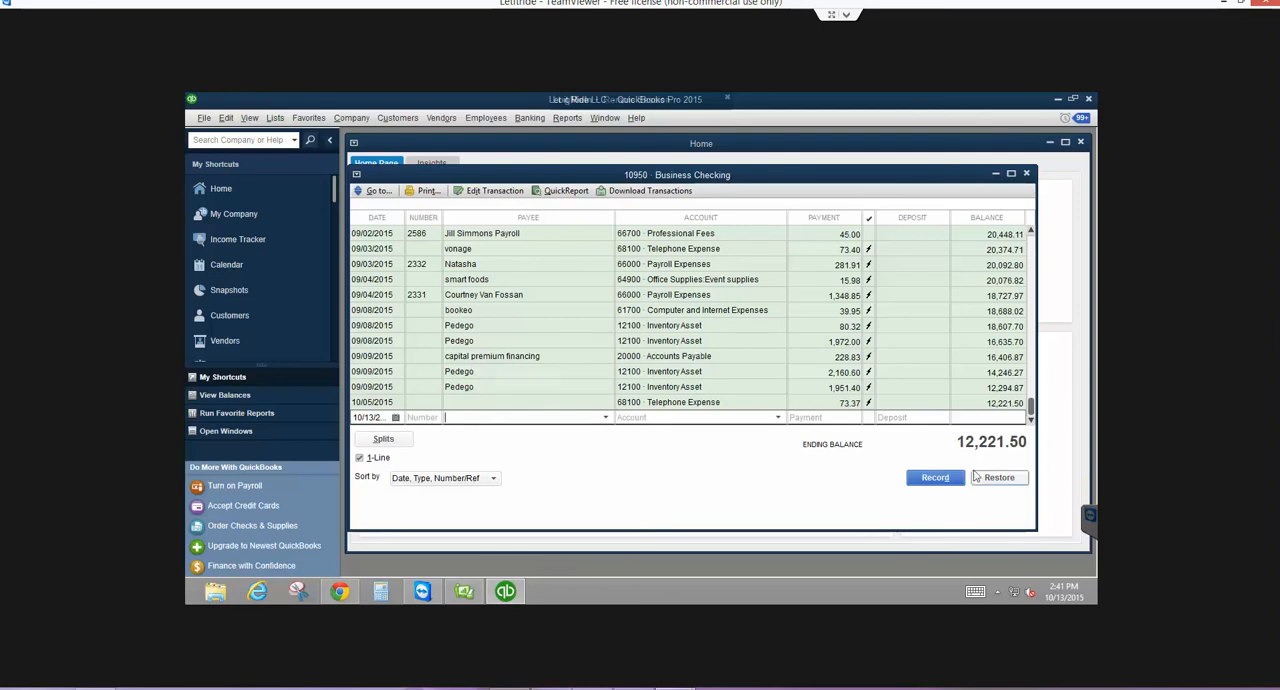
pyautogui.click(1026, 174)
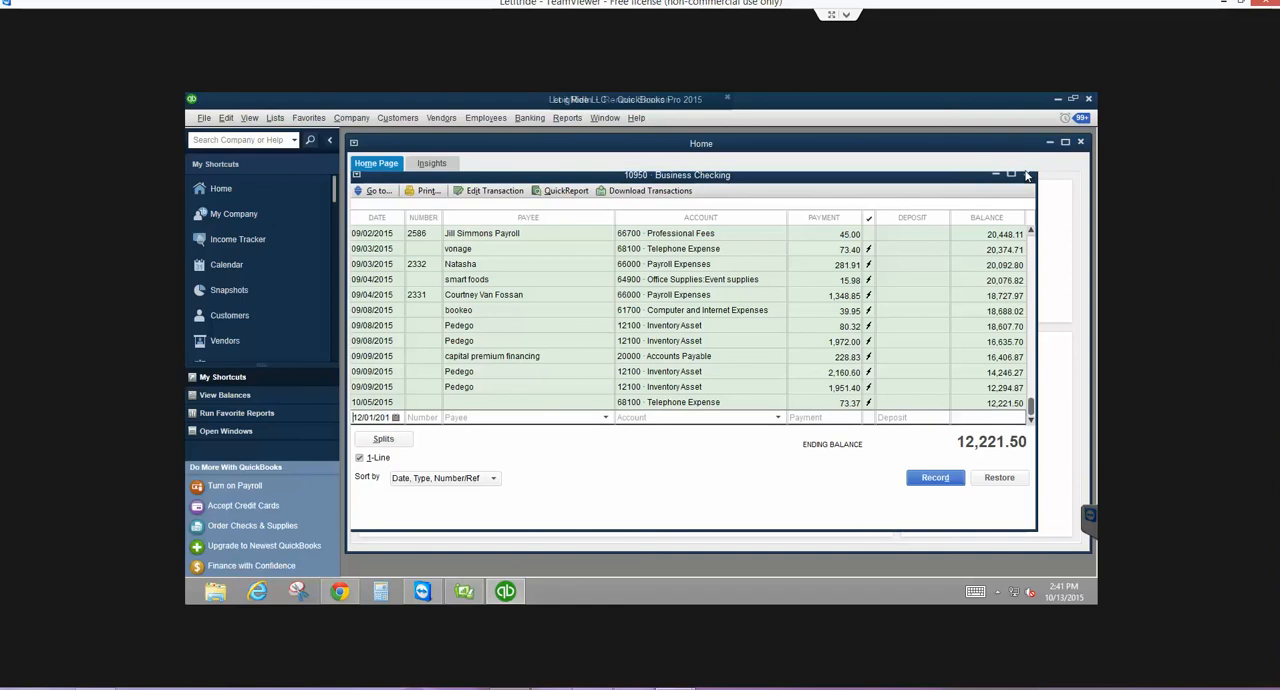
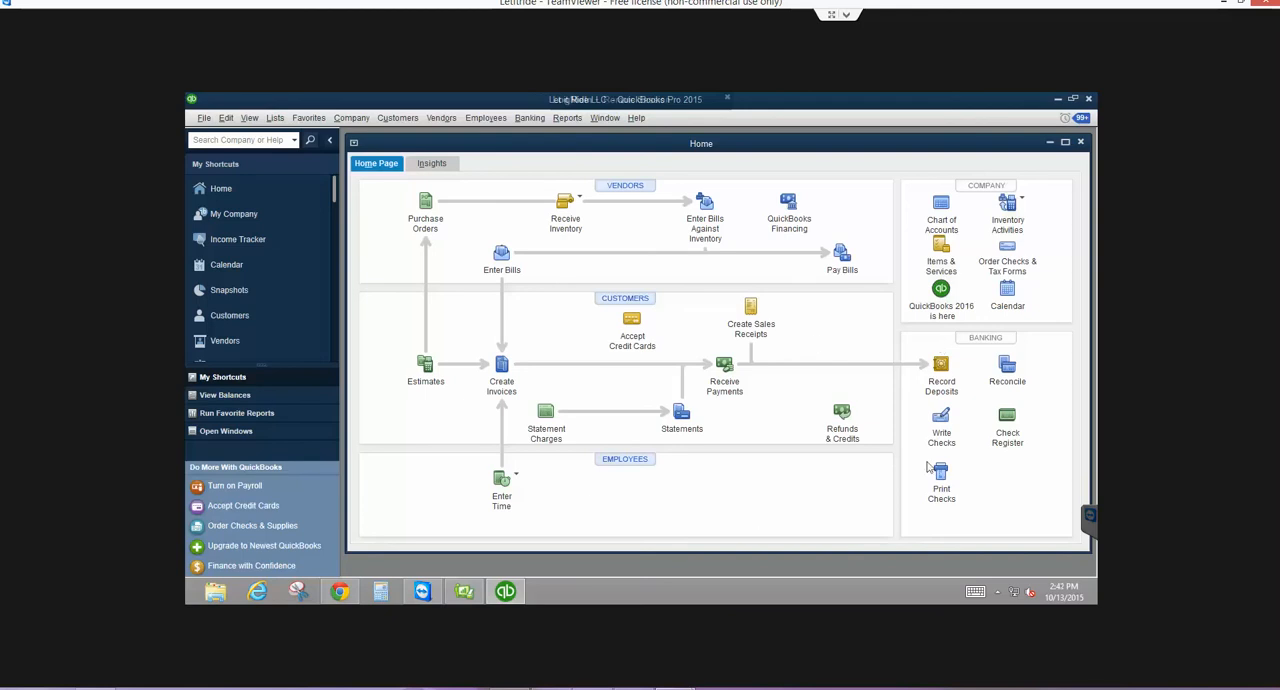
# - Resume the Business Checking reconciliation for the 04/30/2015 statement in a maximized window and unmark all transactions
pyautogui.click(1006, 367)
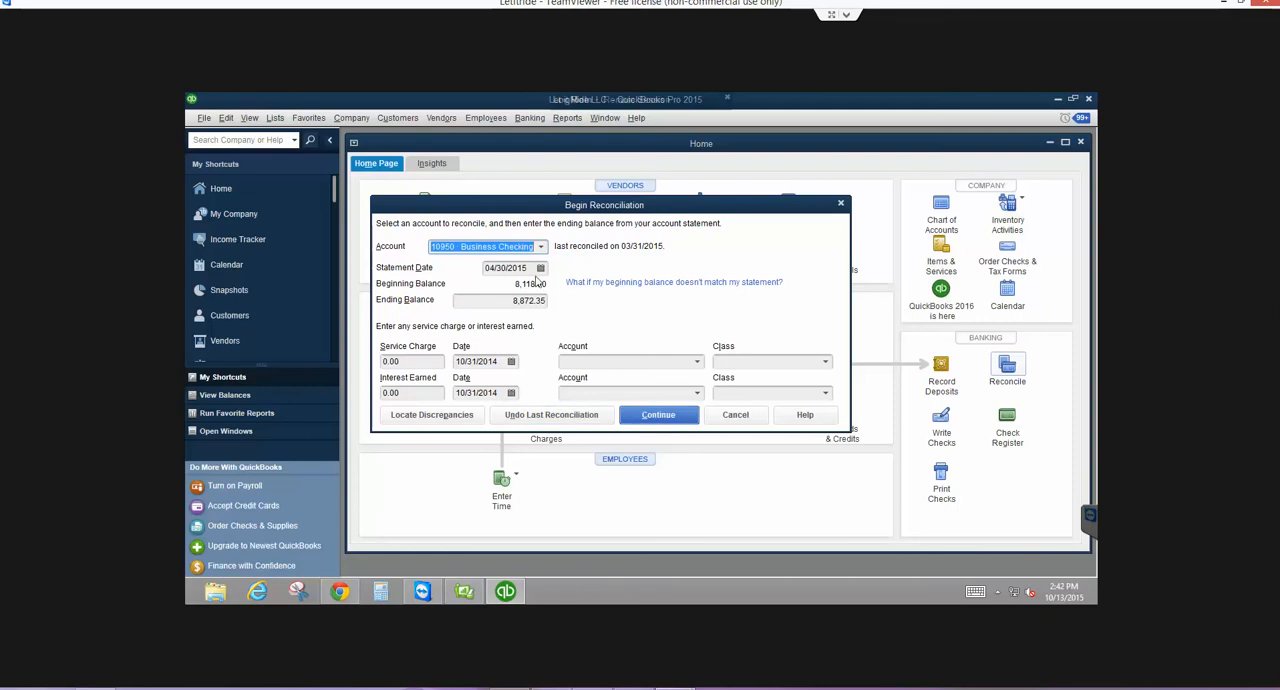
pyautogui.click(645, 416)
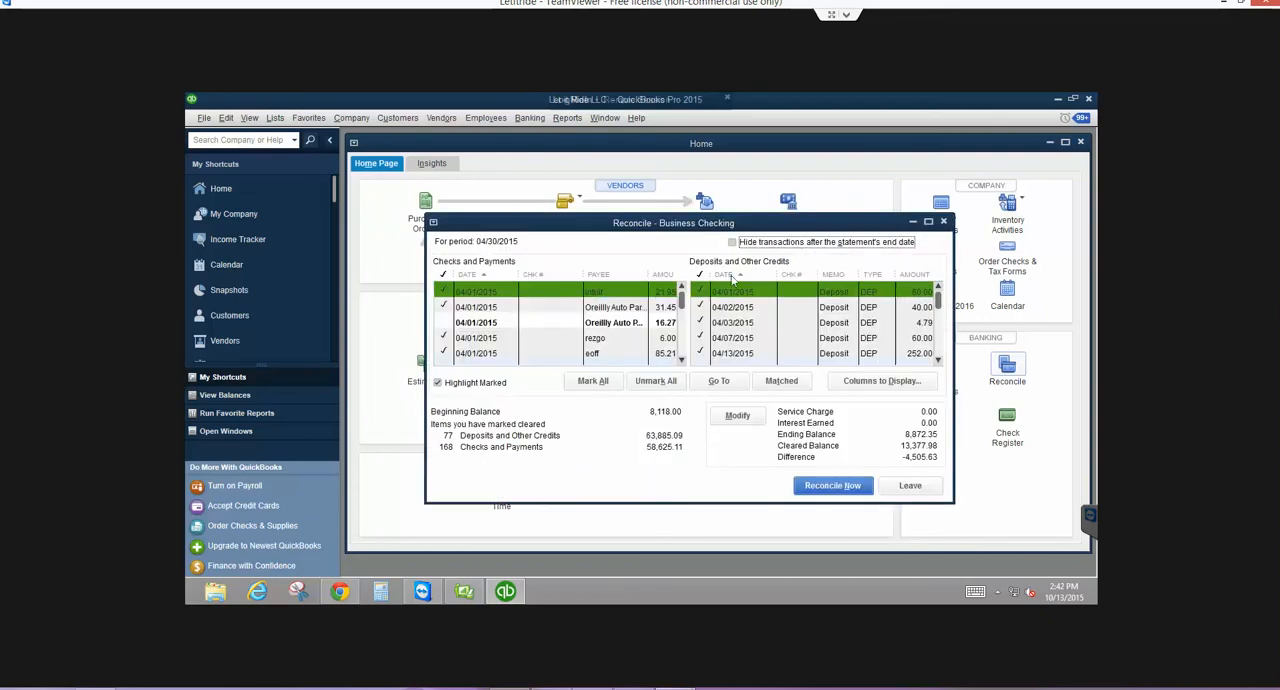
pyautogui.click(928, 221)
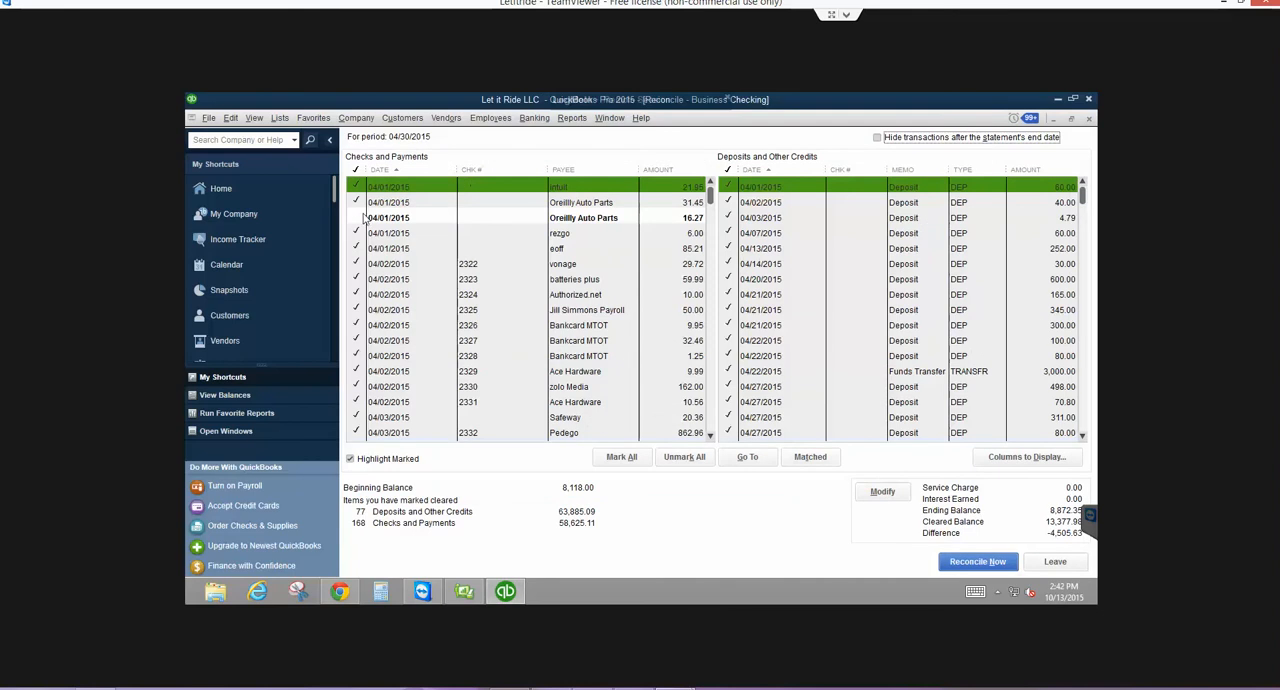
pyautogui.click(361, 217)
pyautogui.click(675, 456)
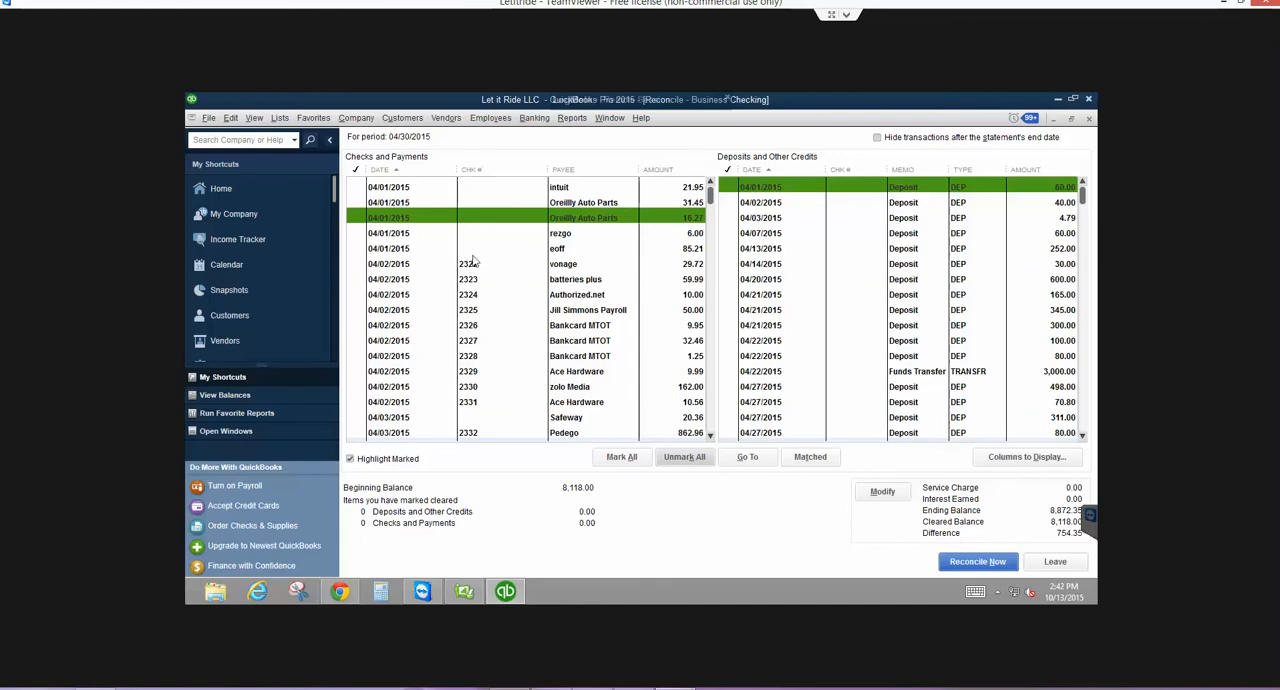
# - Mark the five 04/01/2015 payments as cleared: intuit, both Oreilly Auto Parts, rezgo and eoff
pyautogui.click(356, 187)
pyautogui.click(356, 202)
pyautogui.click(357, 217)
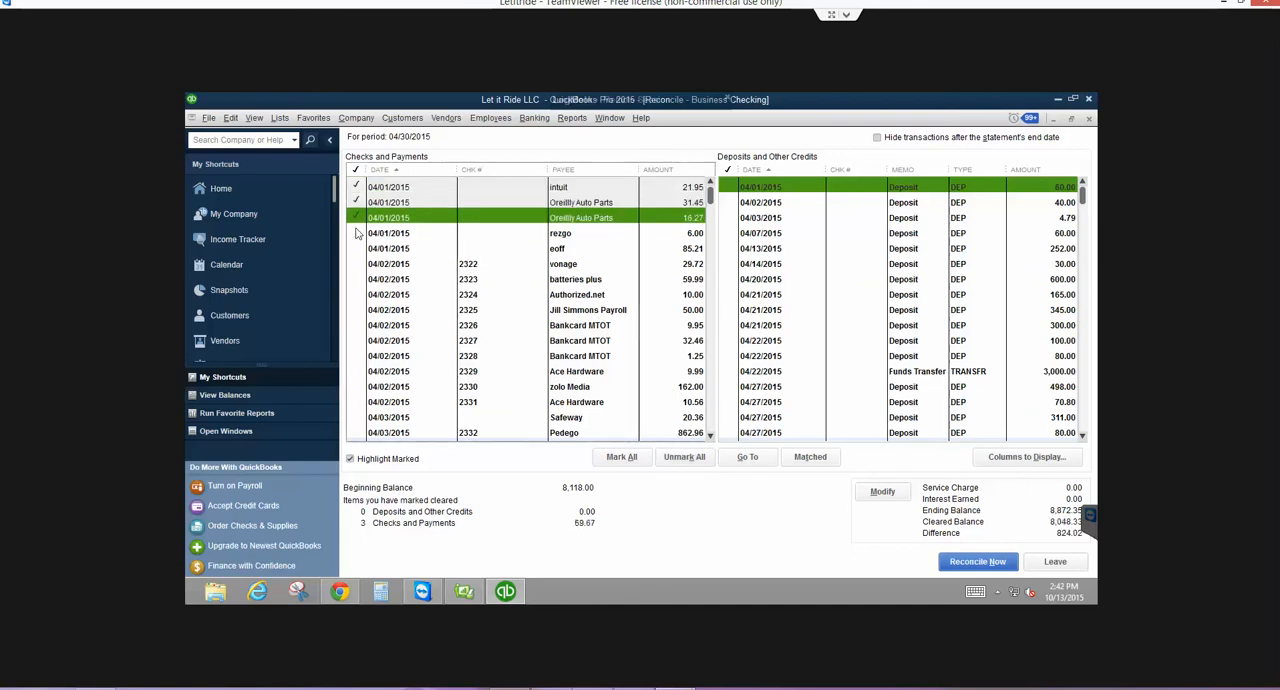
pyautogui.click(357, 233)
pyautogui.click(357, 248)
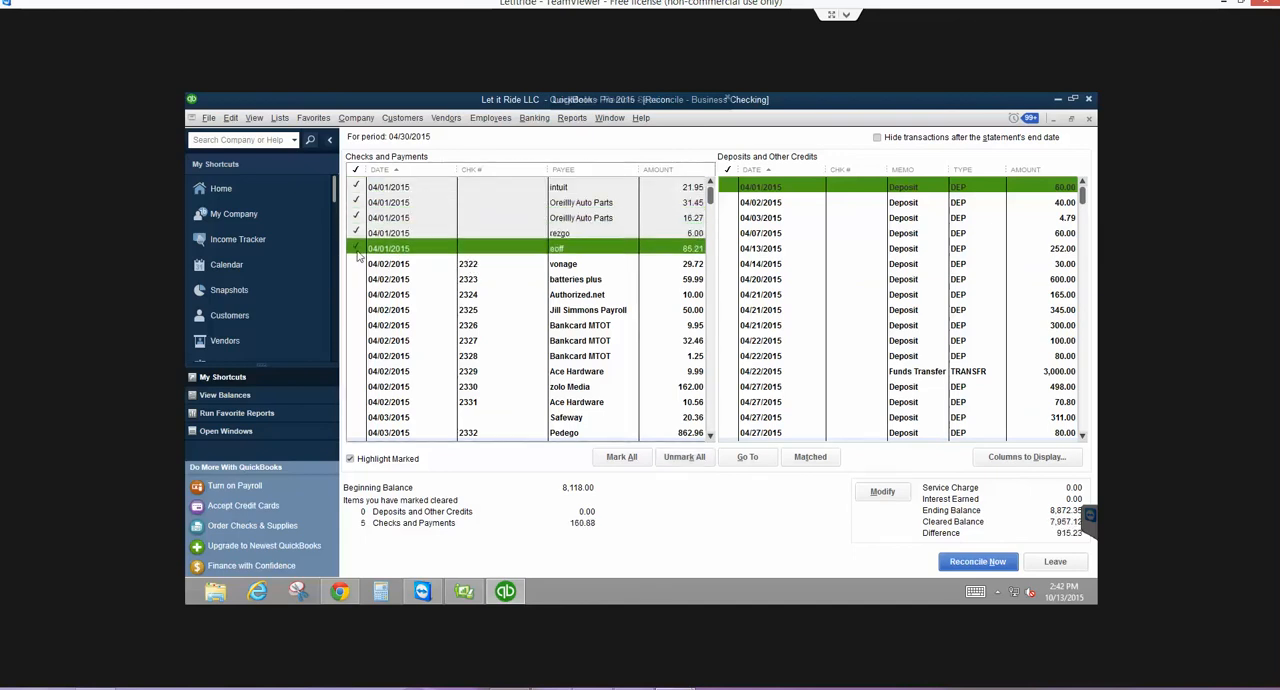
# - Open the 04/02/2015 vonage check from the reconciliation, look through the neighboring checks and return to it
pyautogui.doubleClick(468, 263)
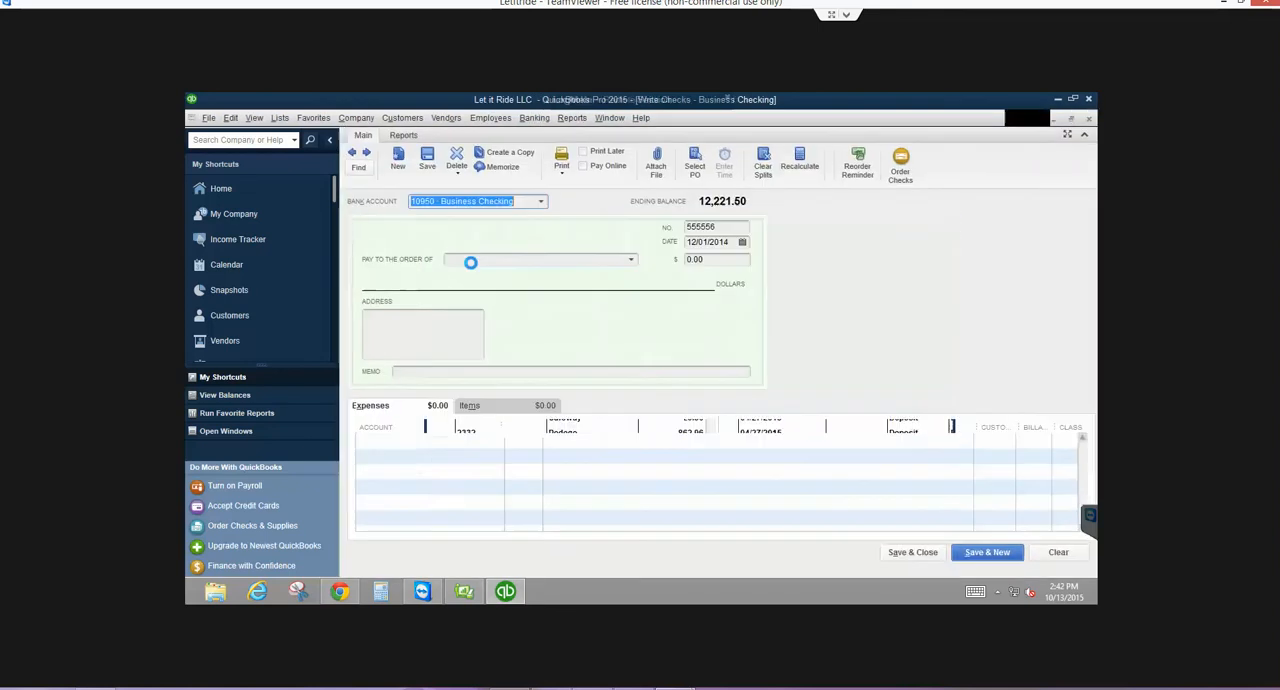
pyautogui.click(368, 153)
pyautogui.click(368, 153)
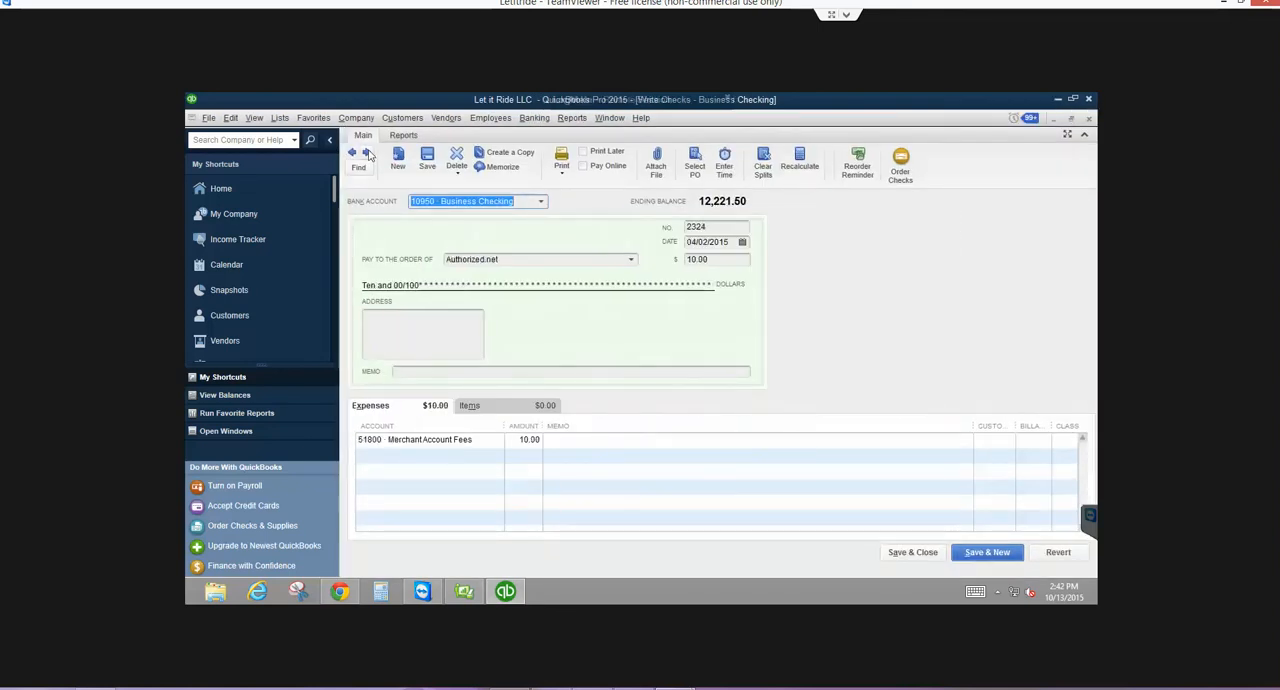
pyautogui.click(352, 152)
pyautogui.click(352, 152)
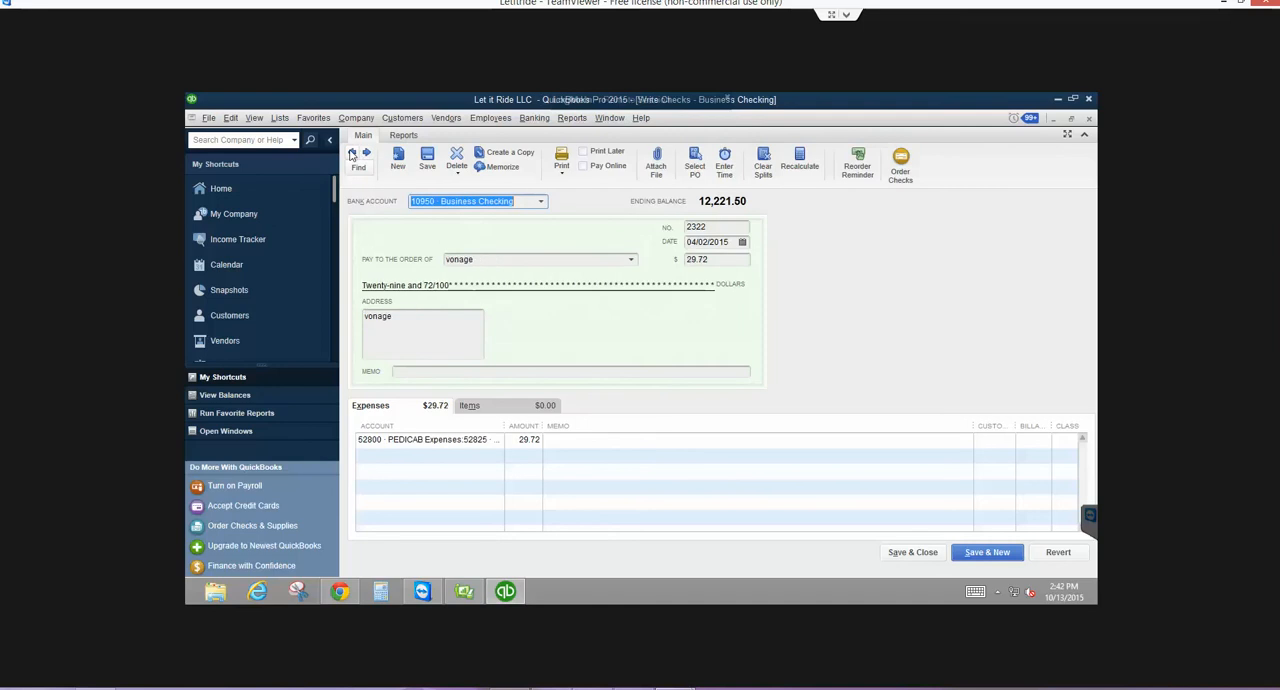
pyautogui.click(352, 152)
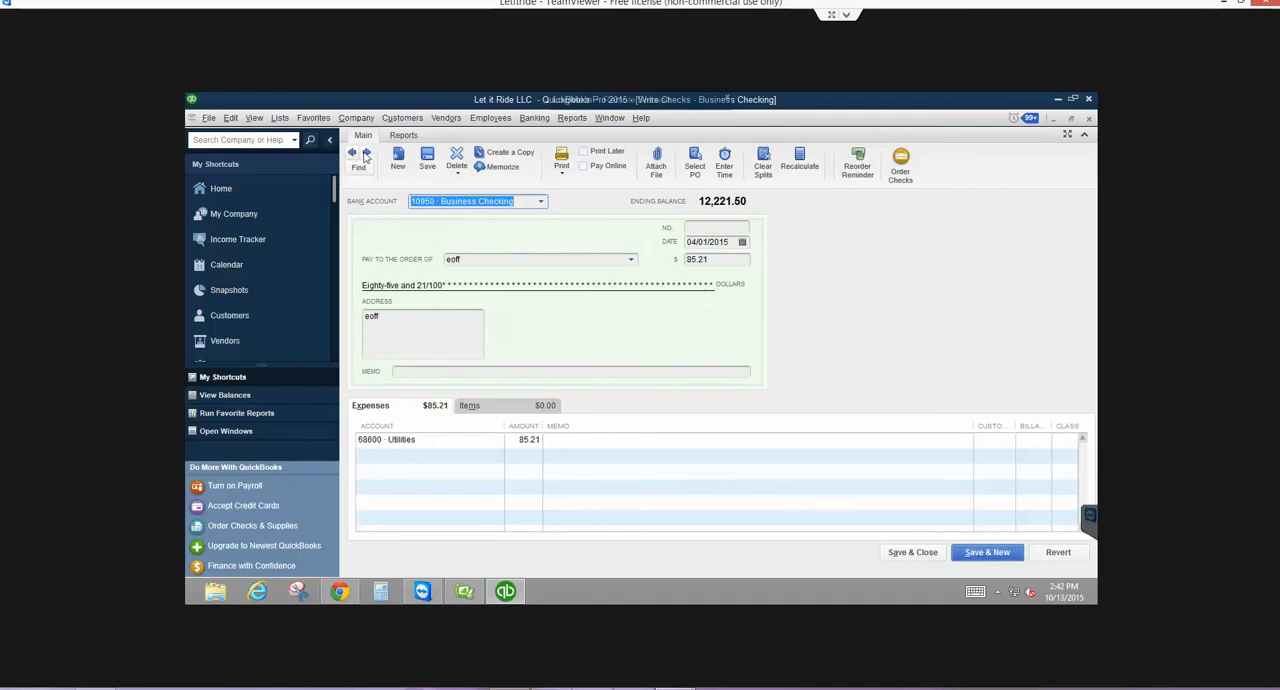
pyautogui.click(366, 155)
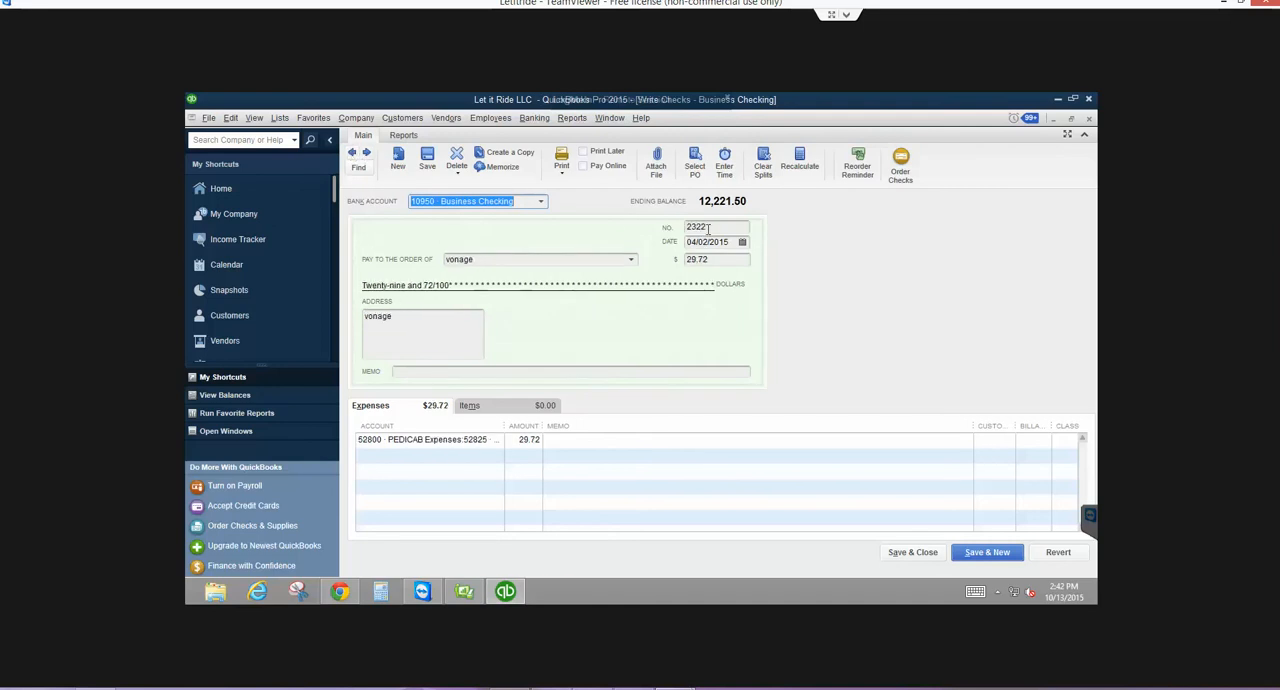
# - Remove the vonage check's number, record it without a class, and mark the payment cleared in the reconciliation
pyautogui.press('Tab')
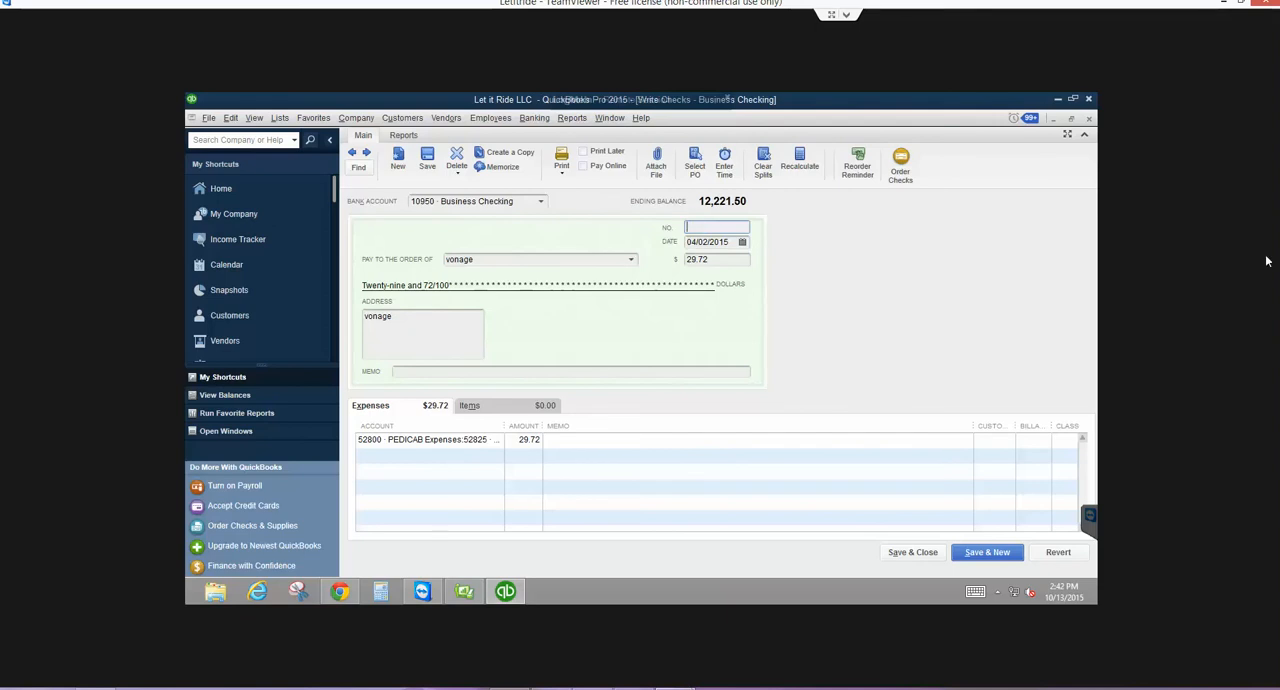
pyautogui.click(366, 154)
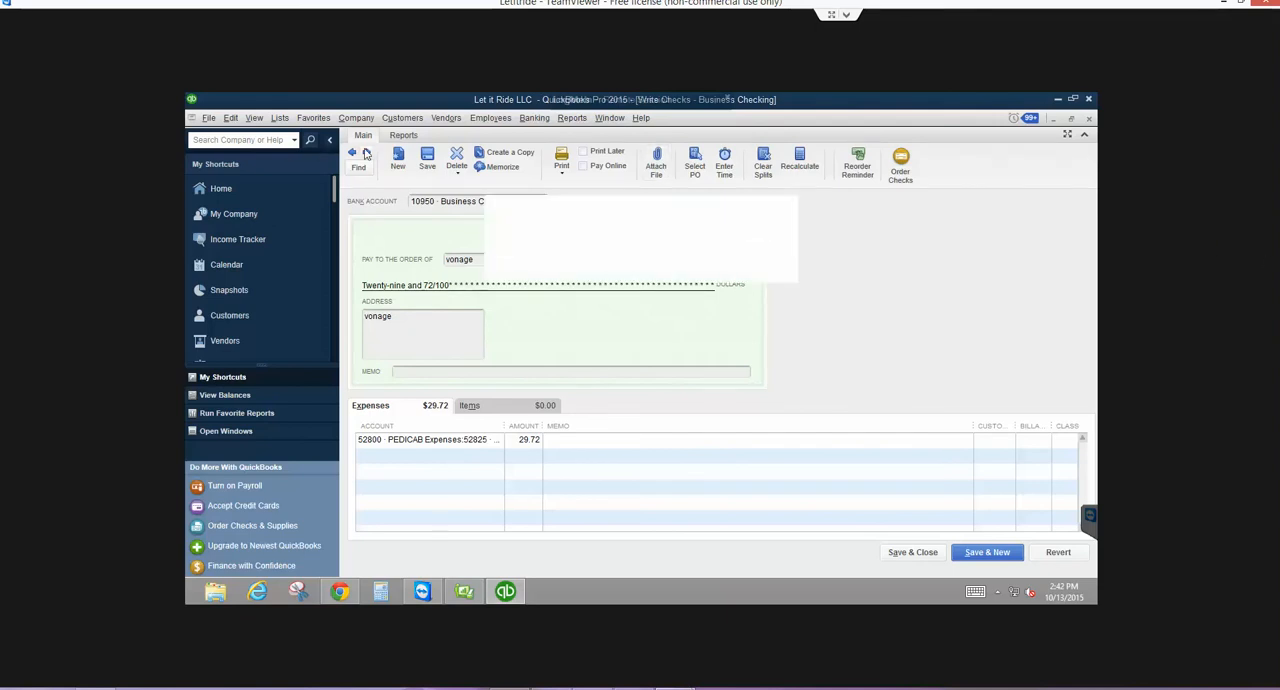
pyautogui.click(587, 259)
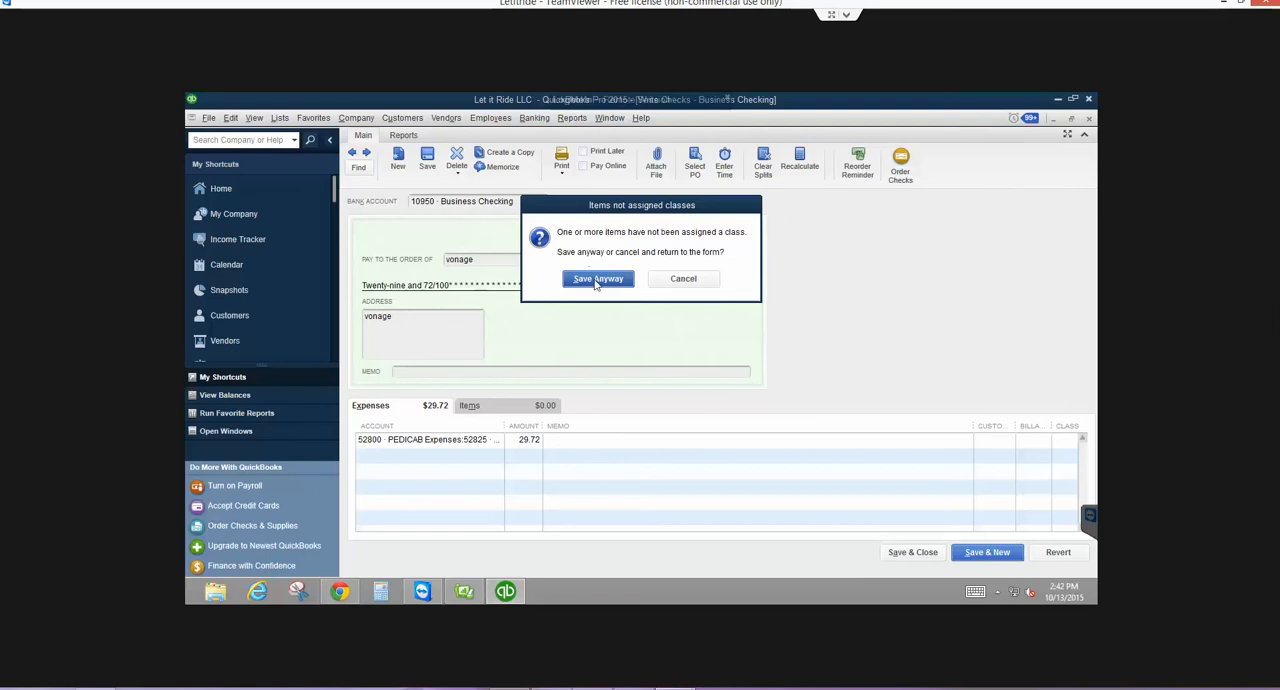
pyautogui.click(591, 278)
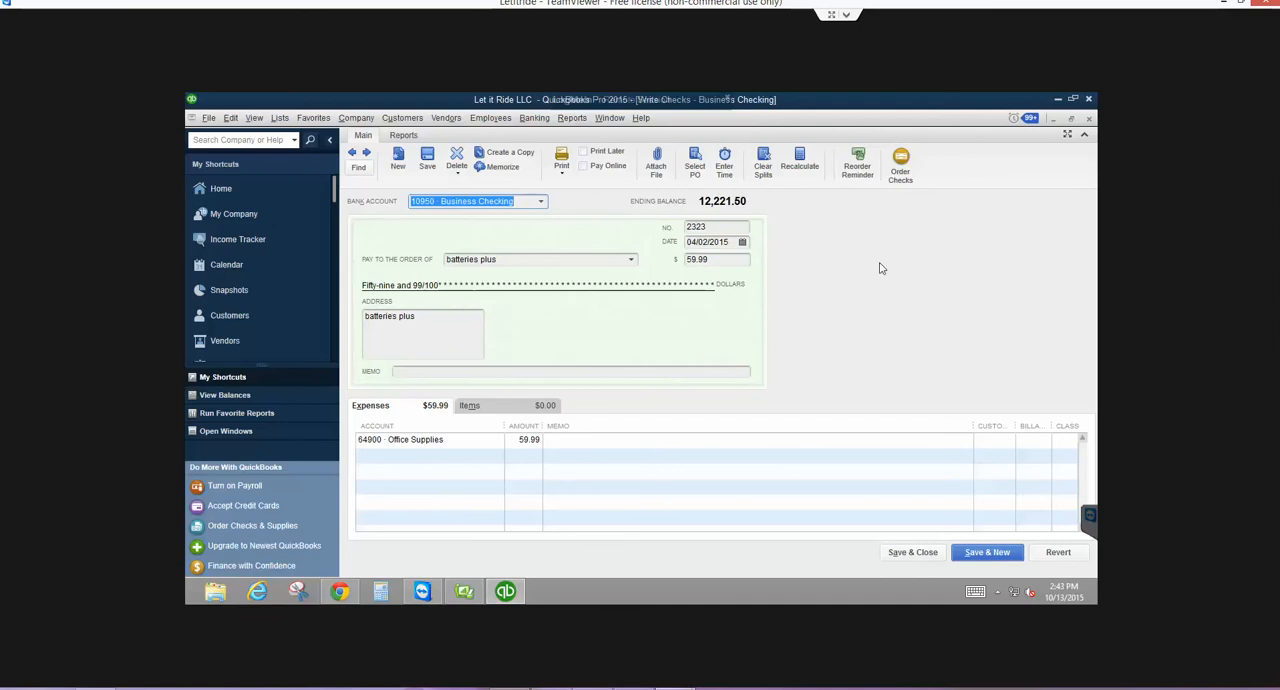
pyautogui.press('Escape')
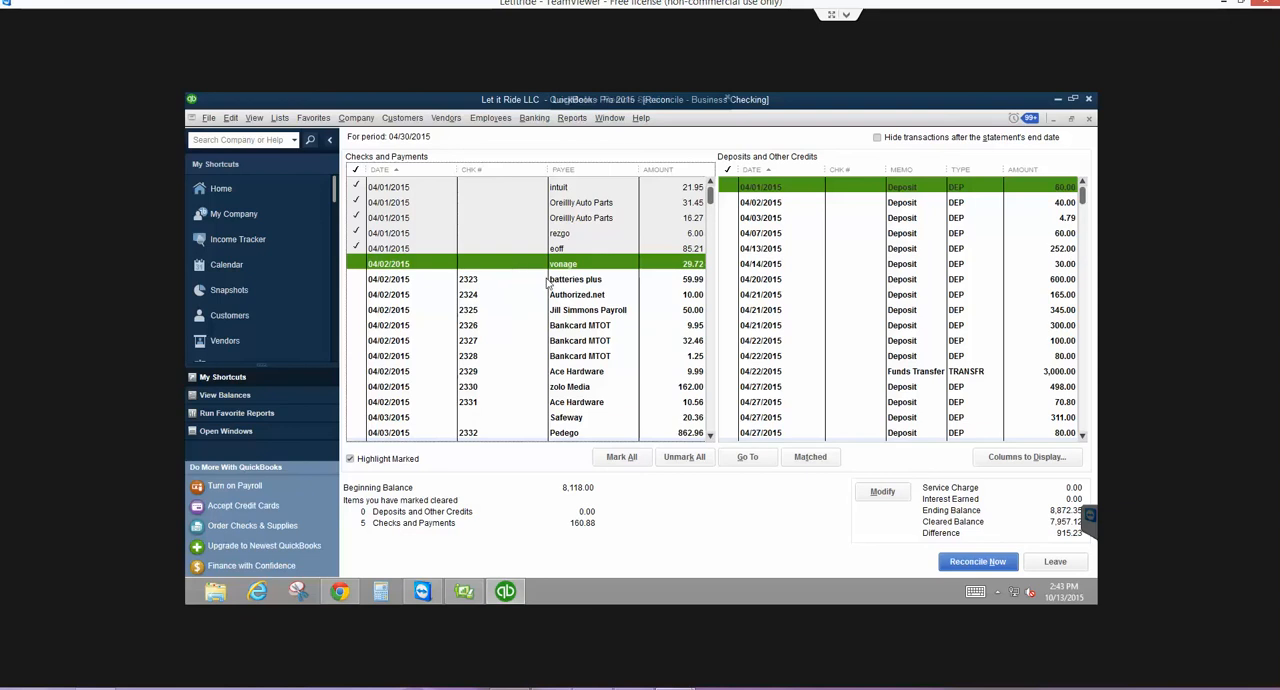
pyautogui.click(354, 264)
# - Remove the check number from the 04/02/2015 batteries plus payment and record it without assigning a class
pyautogui.doubleClick(497, 279)
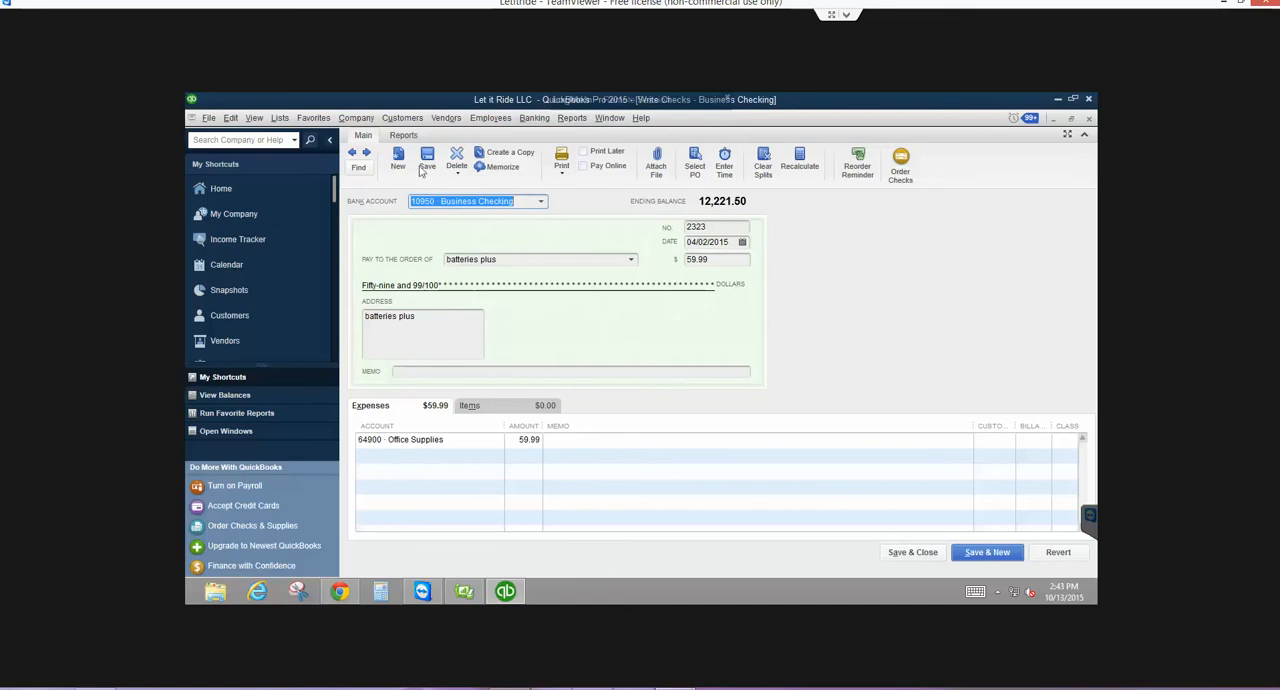
pyautogui.press('Tab')
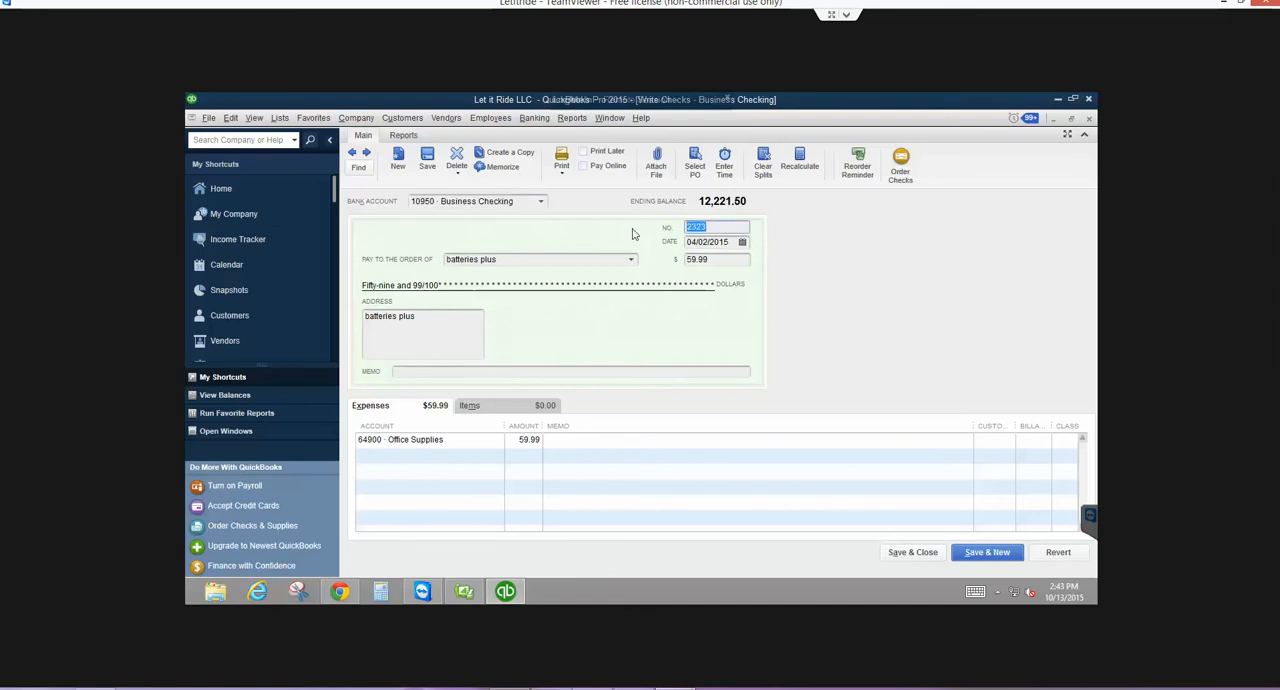
pyautogui.press('BackSpace')
pyautogui.click(367, 154)
pyautogui.click(578, 259)
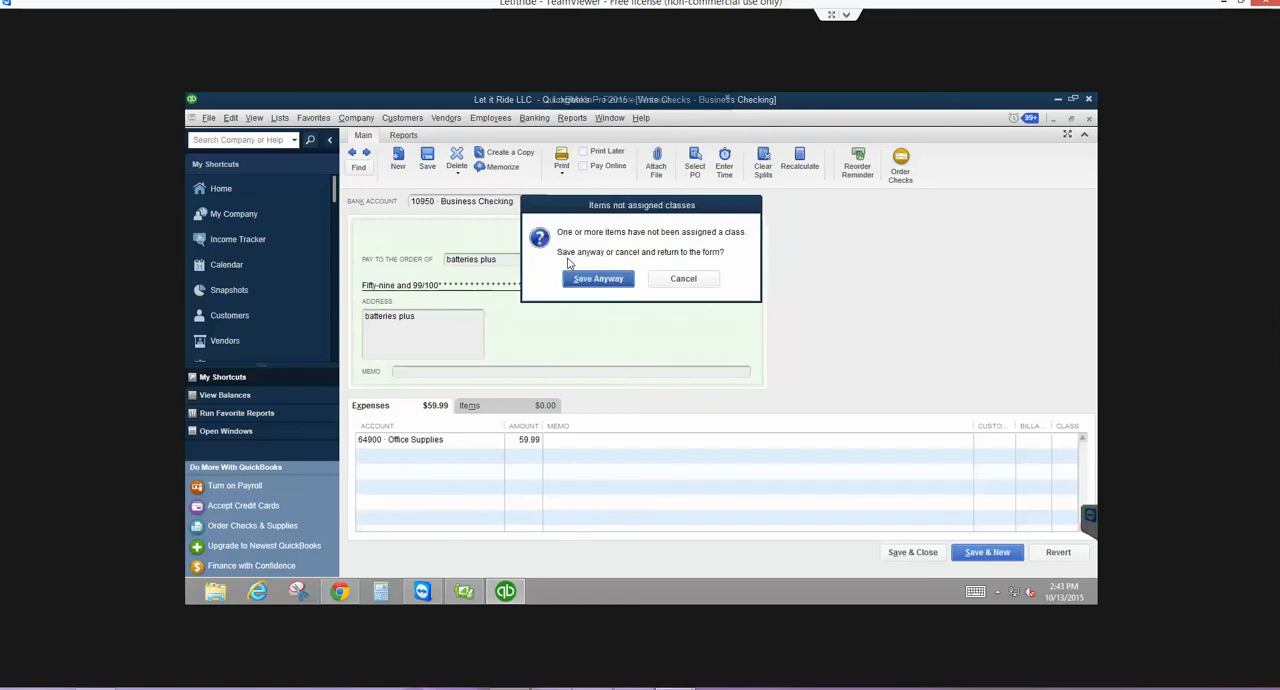
pyautogui.click(574, 274)
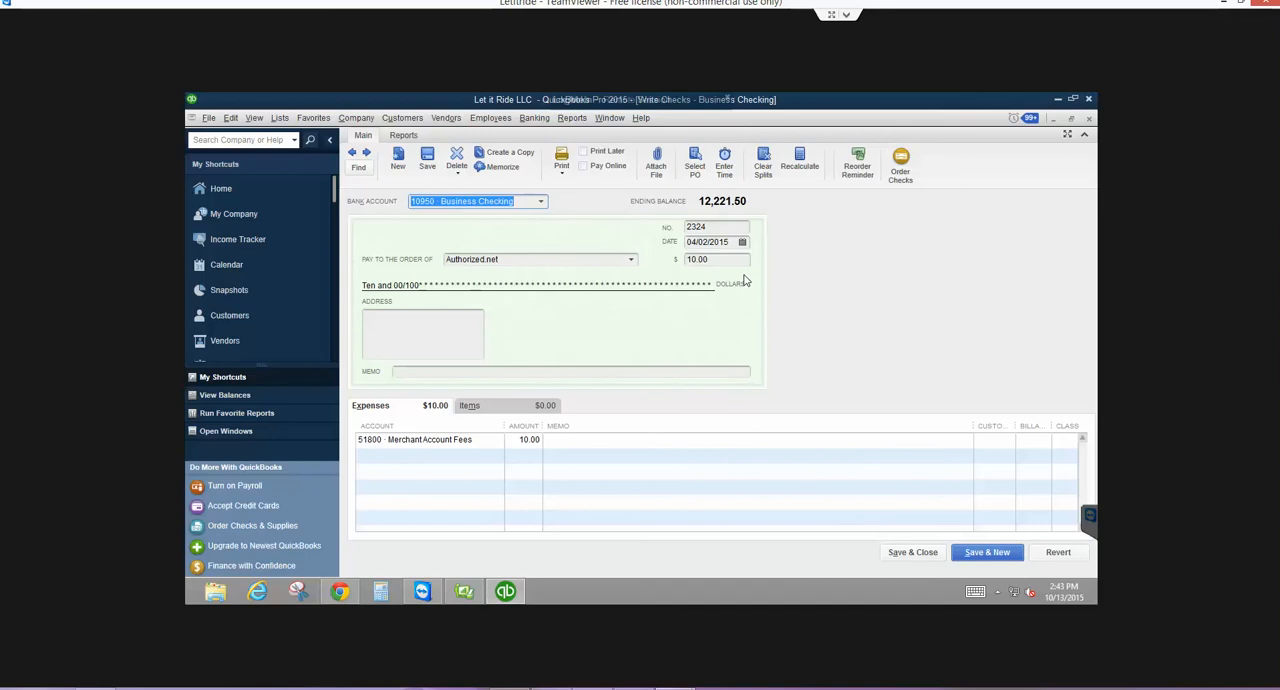
# - Remove the check number from the 04/02/2015 Authorized.net payment and record it without assigning a class
pyautogui.click(707, 228)
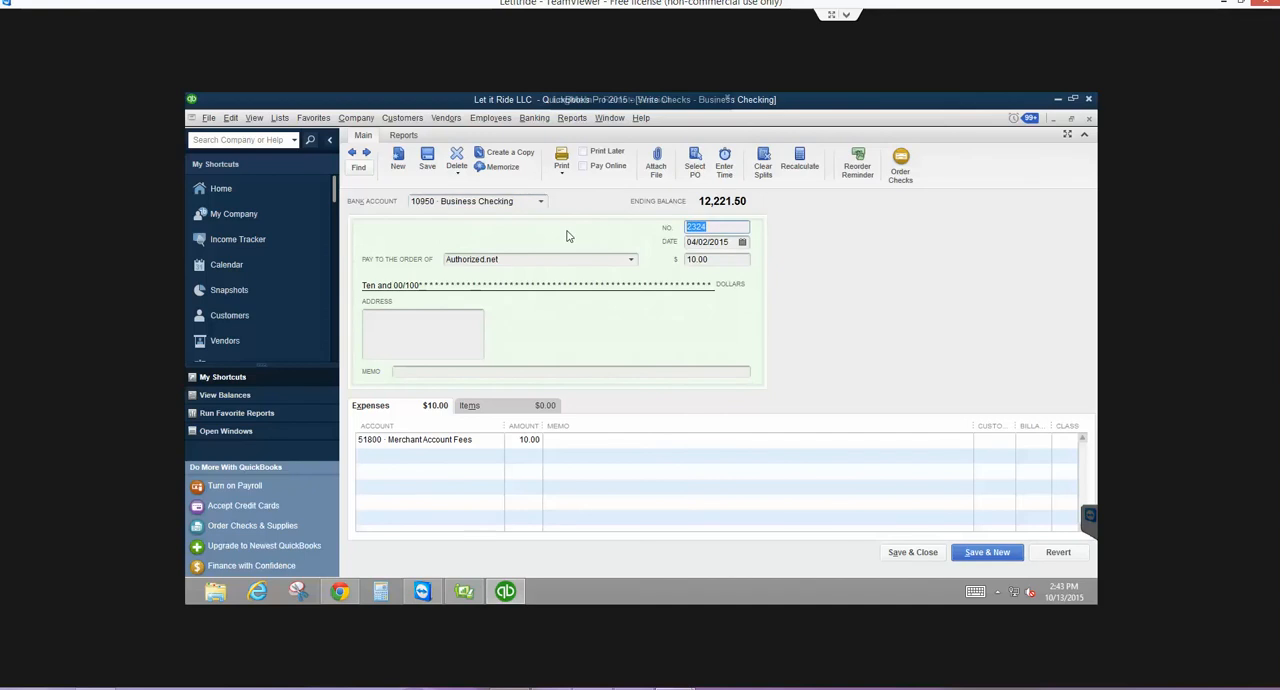
pyautogui.press('BackSpace')
pyautogui.click(368, 154)
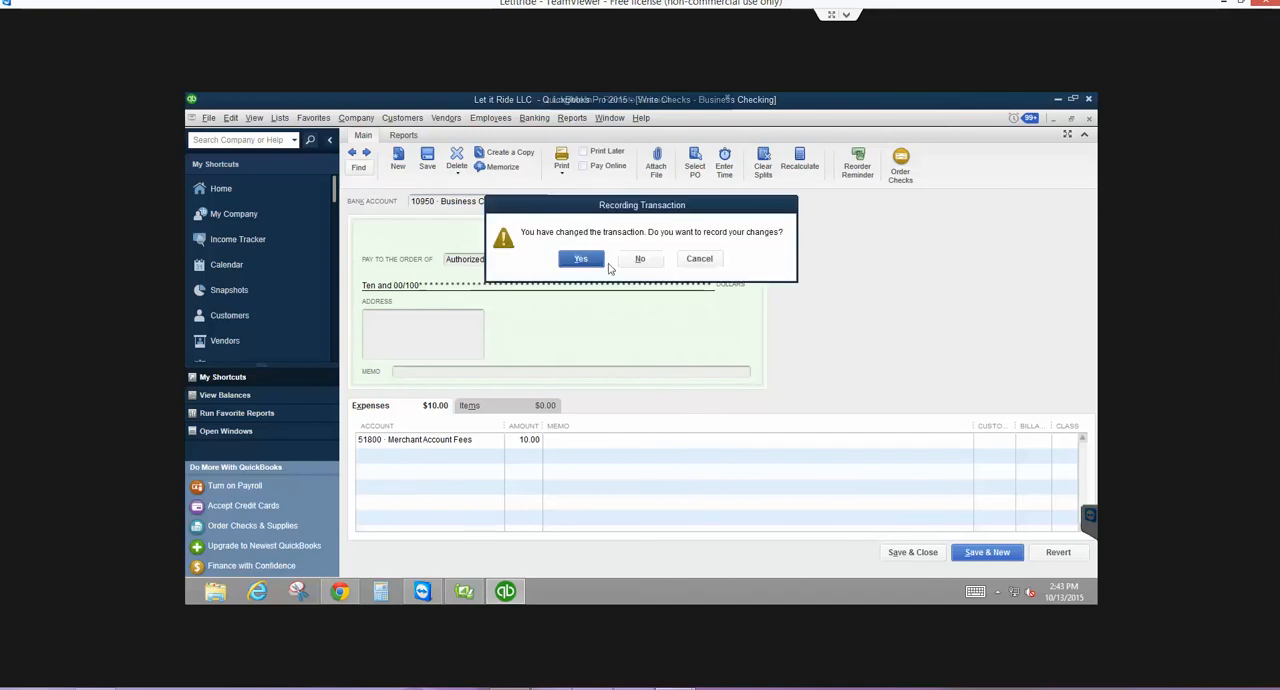
pyautogui.click(588, 260)
pyautogui.click(594, 278)
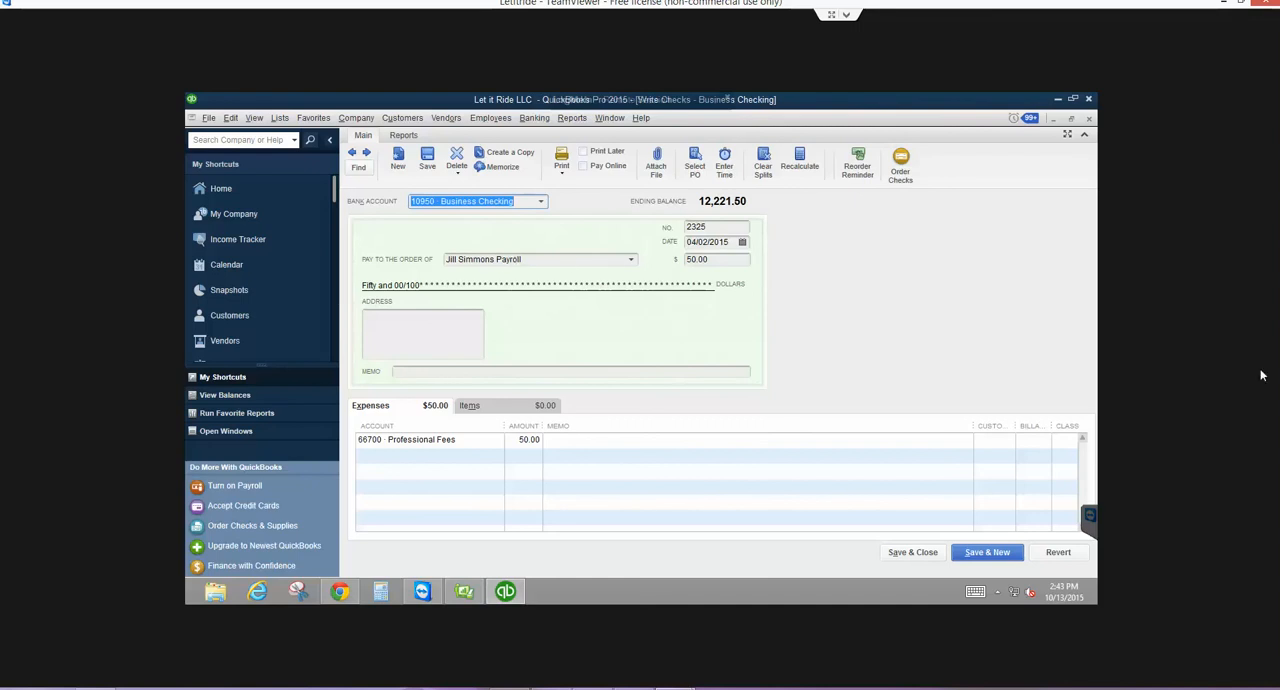
# - Remove the check number from the 50.00 payroll service payment under Professional Fees and record it without a class
pyautogui.press('Tab')
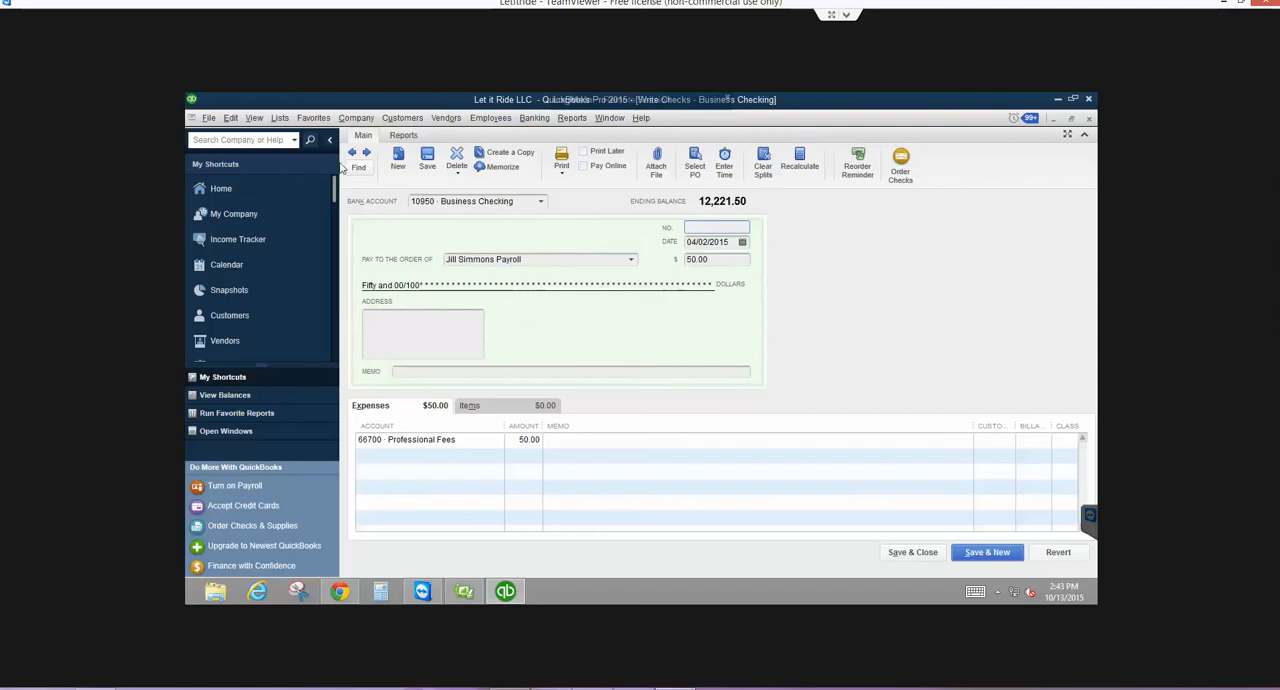
pyautogui.click(368, 155)
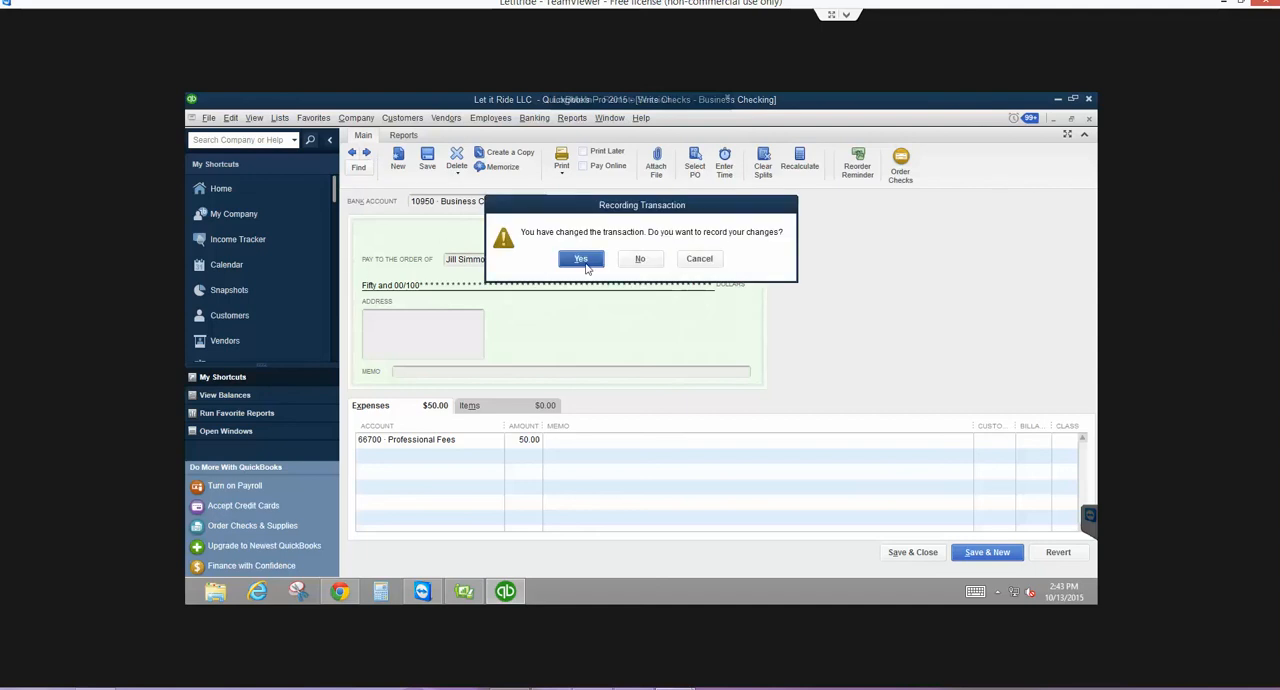
pyautogui.click(581, 260)
pyautogui.click(597, 279)
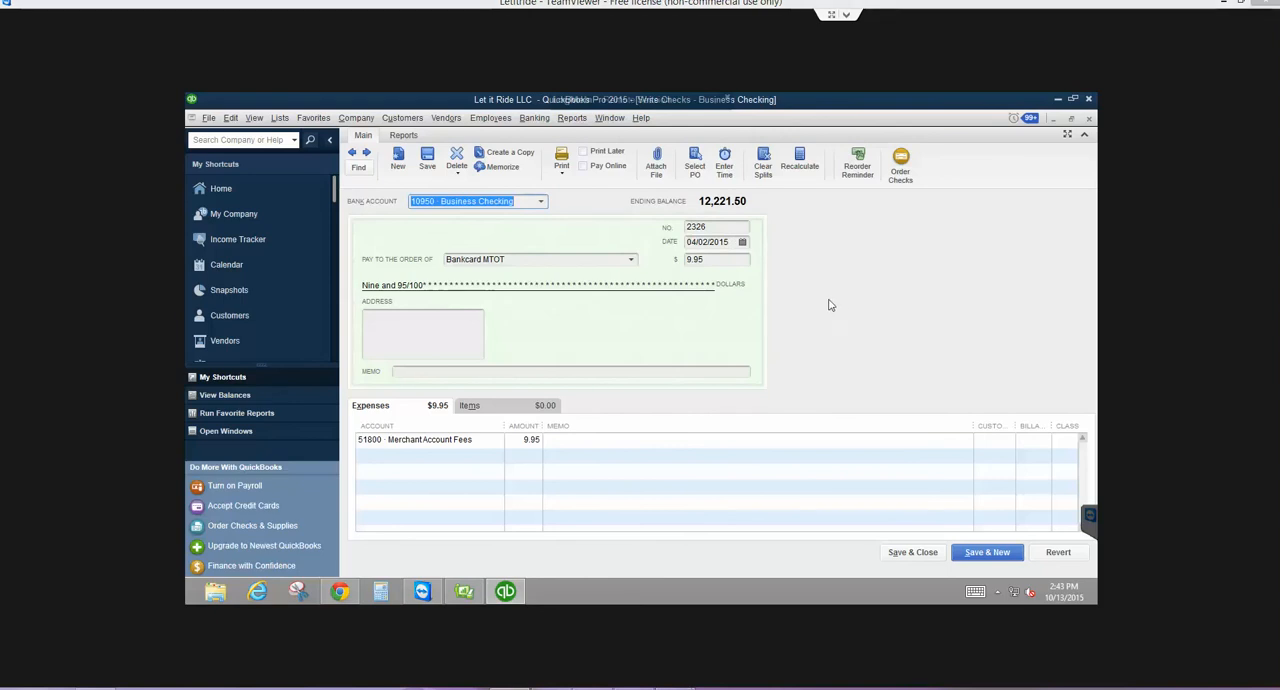
# - Remove the check number from the 9.95 Bankcard MTOT payment and record it without assigning a class
pyautogui.press('Tab')
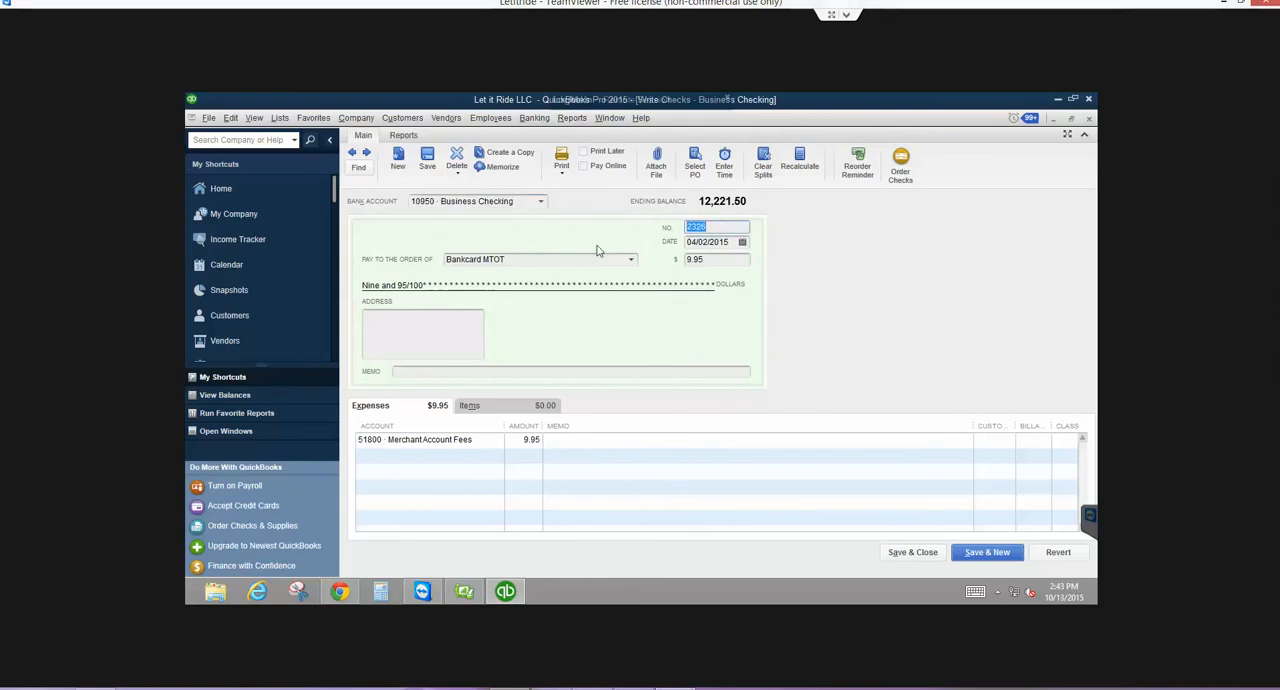
pyautogui.press('BackSpace')
pyautogui.click(366, 153)
pyautogui.click(588, 260)
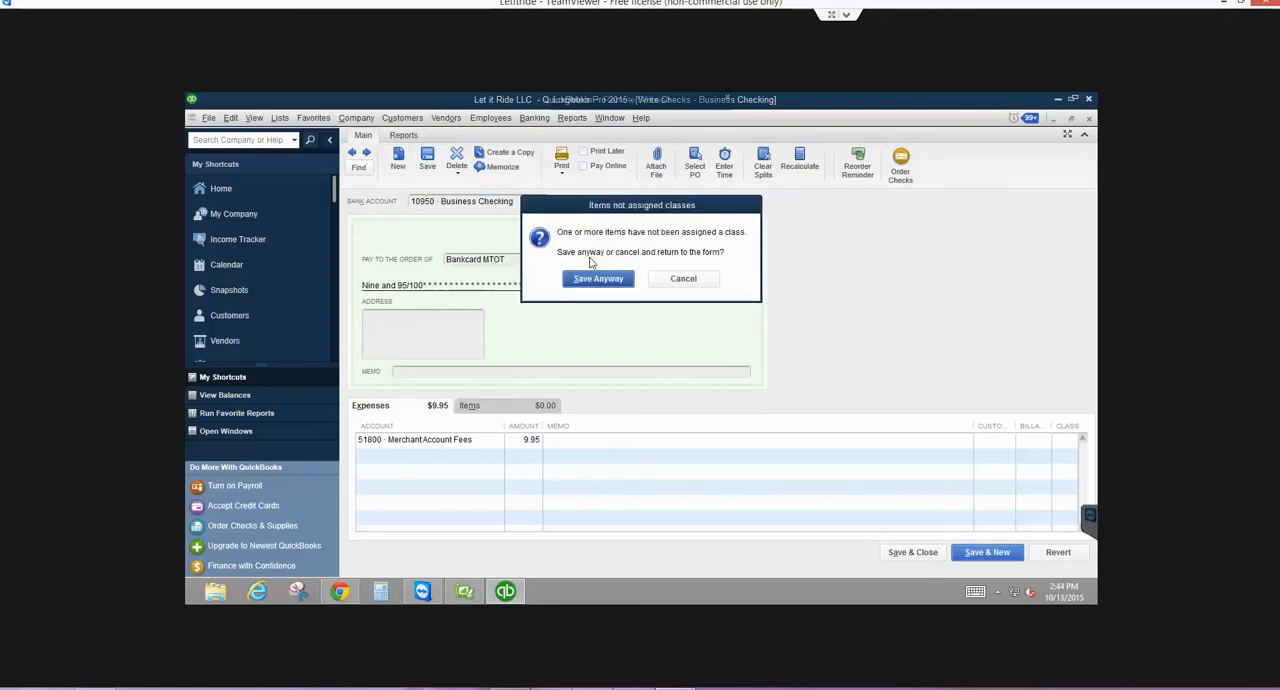
pyautogui.click(590, 281)
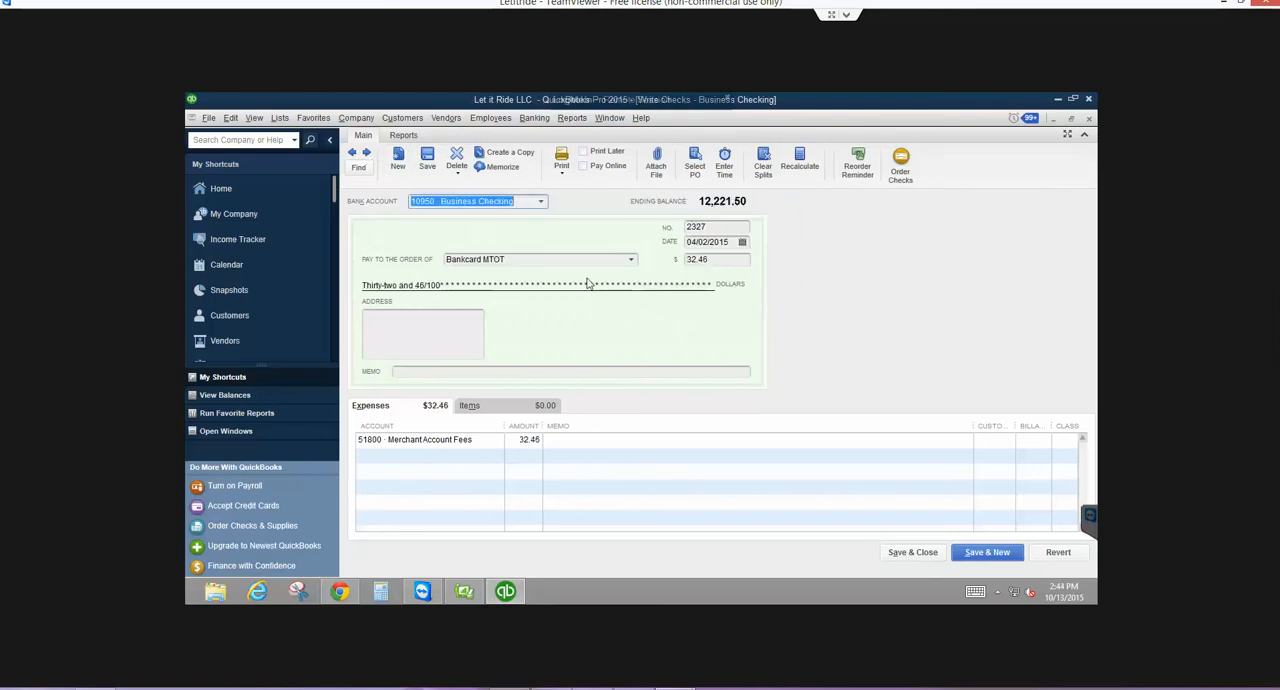
# - Remove the check number from the 32.46 Bankcard MTOT payment and record it without assigning a class
pyautogui.click(717, 227)
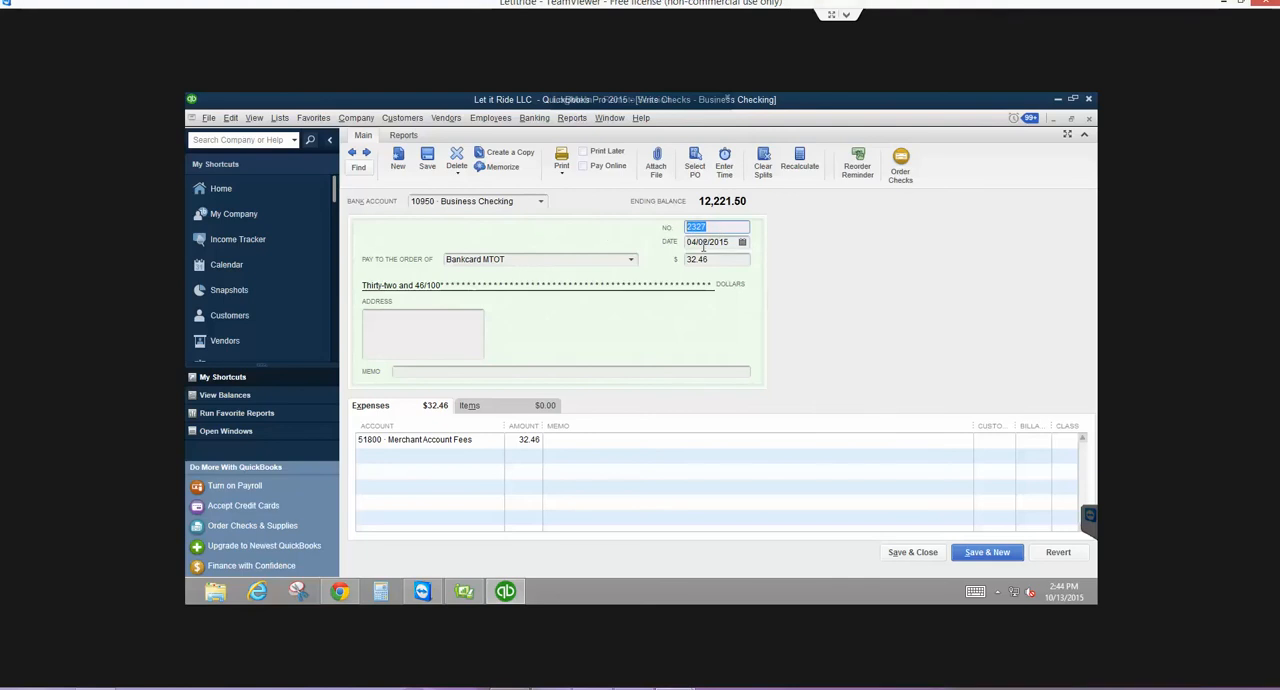
pyautogui.press('BackSpace')
pyautogui.click(367, 155)
pyautogui.click(569, 259)
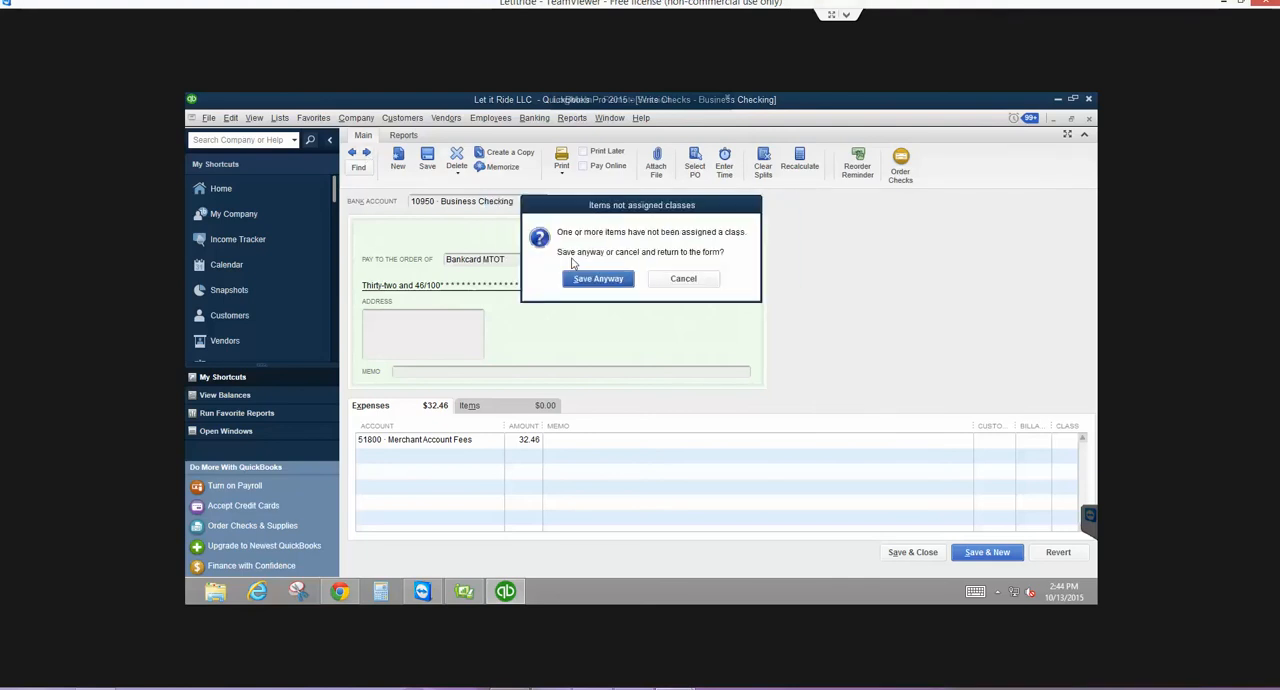
pyautogui.click(606, 280)
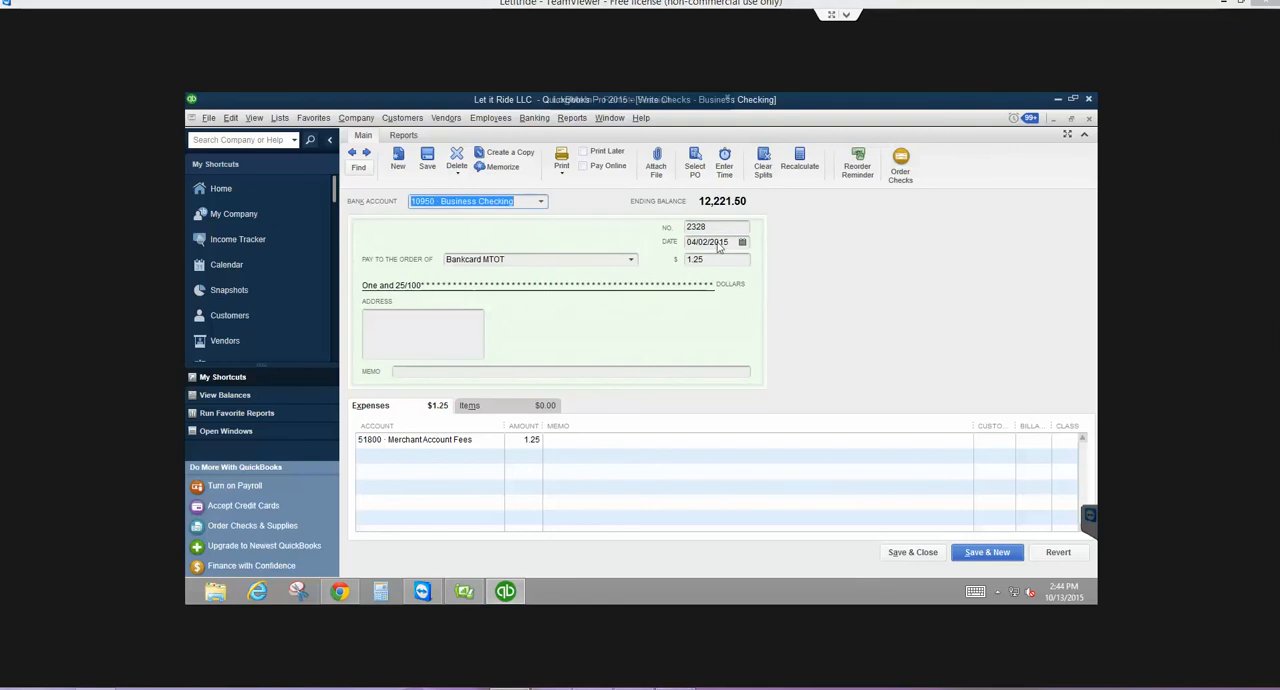
# - Remove the check number from the 1.25 Bankcard MTOT payment and record it without assigning a class
pyautogui.click(716, 227)
pyautogui.press('BackSpace')
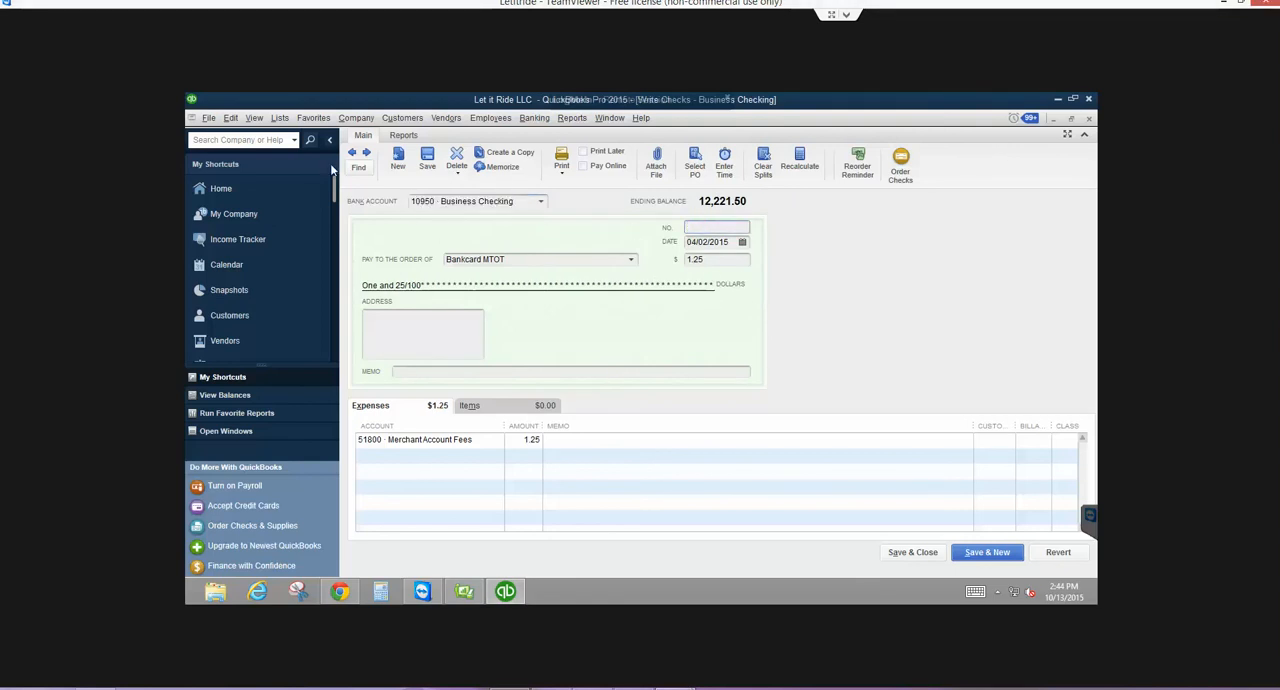
pyautogui.click(366, 153)
pyautogui.click(572, 259)
pyautogui.click(590, 279)
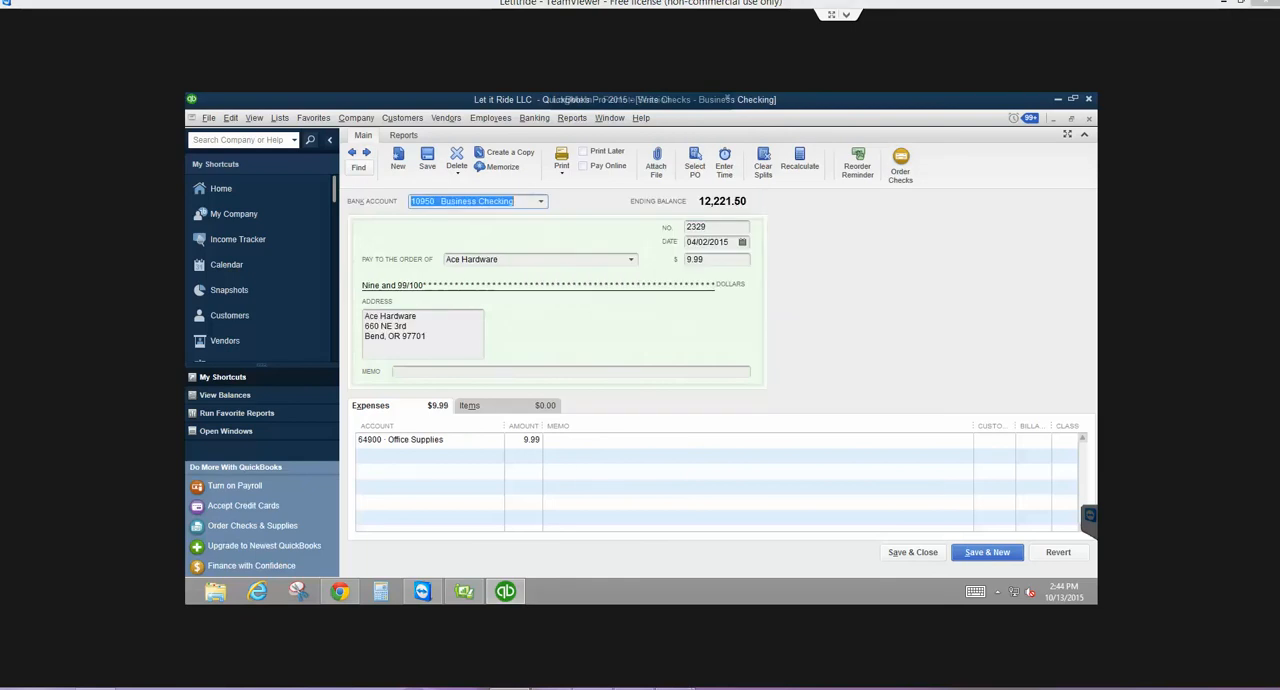
# - Remove the check number from the 9.99 Ace Hardware payment and record it without assigning a class
pyautogui.press('Tab')
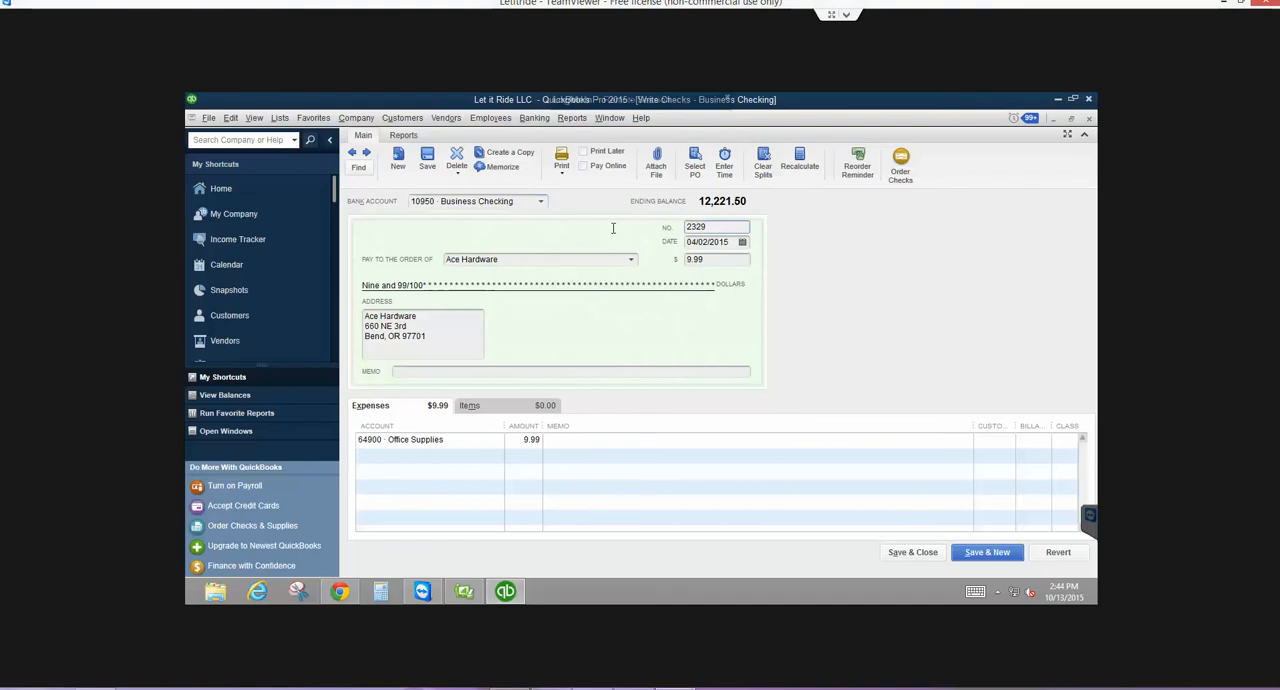
pyautogui.doubleClick(696, 228)
pyautogui.press('Delete')
pyautogui.click(366, 153)
pyautogui.click(568, 257)
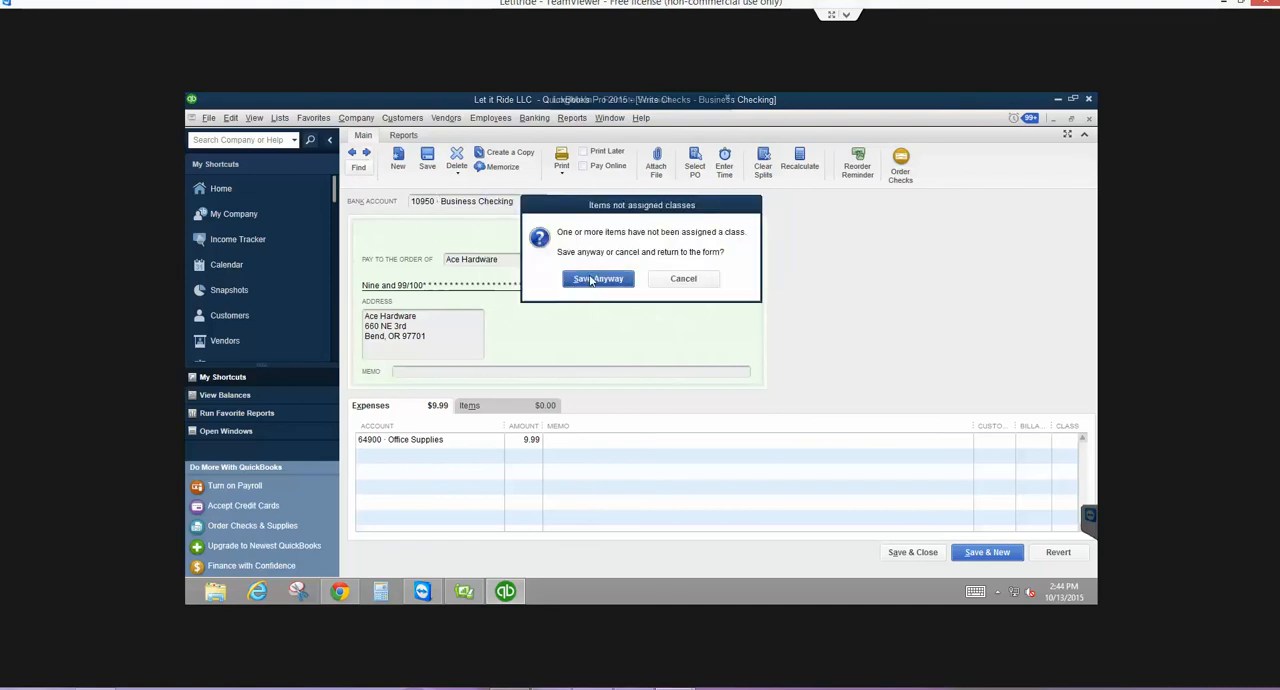
pyautogui.click(590, 281)
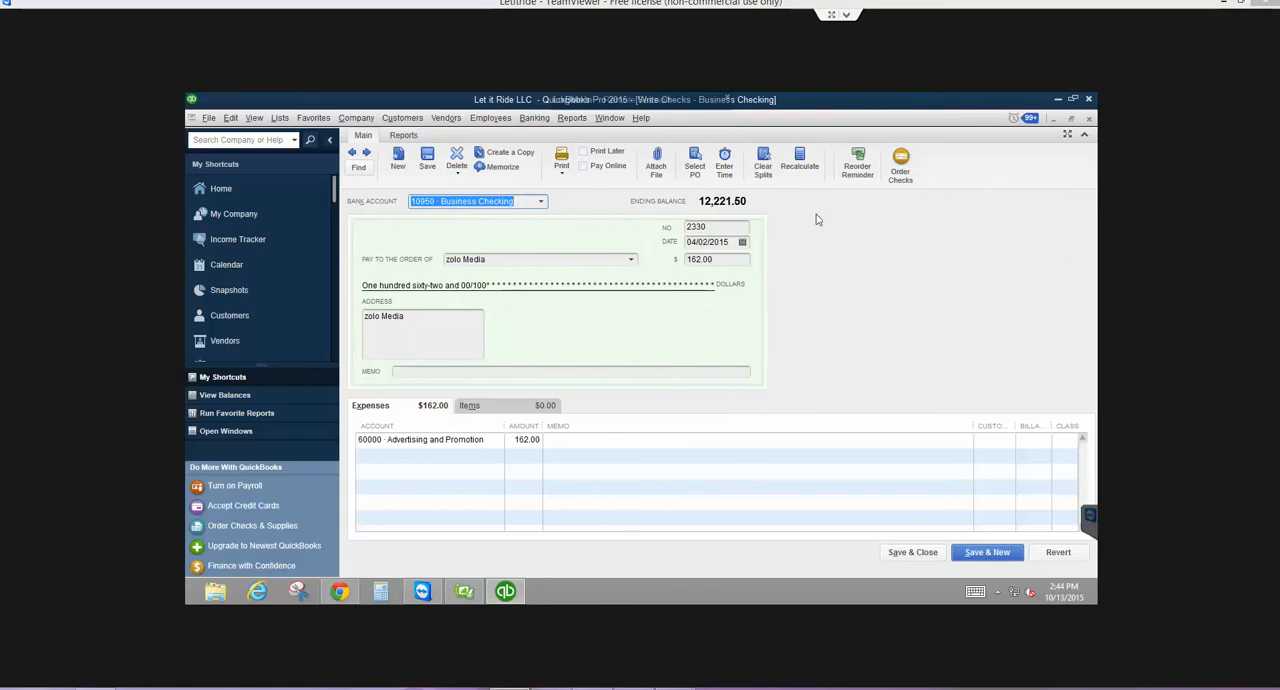
# - Change the check number of the 162.00 zolo Media payment to 2311, keeping the duplicate number, and record it without a class
pyautogui.press('Tab')
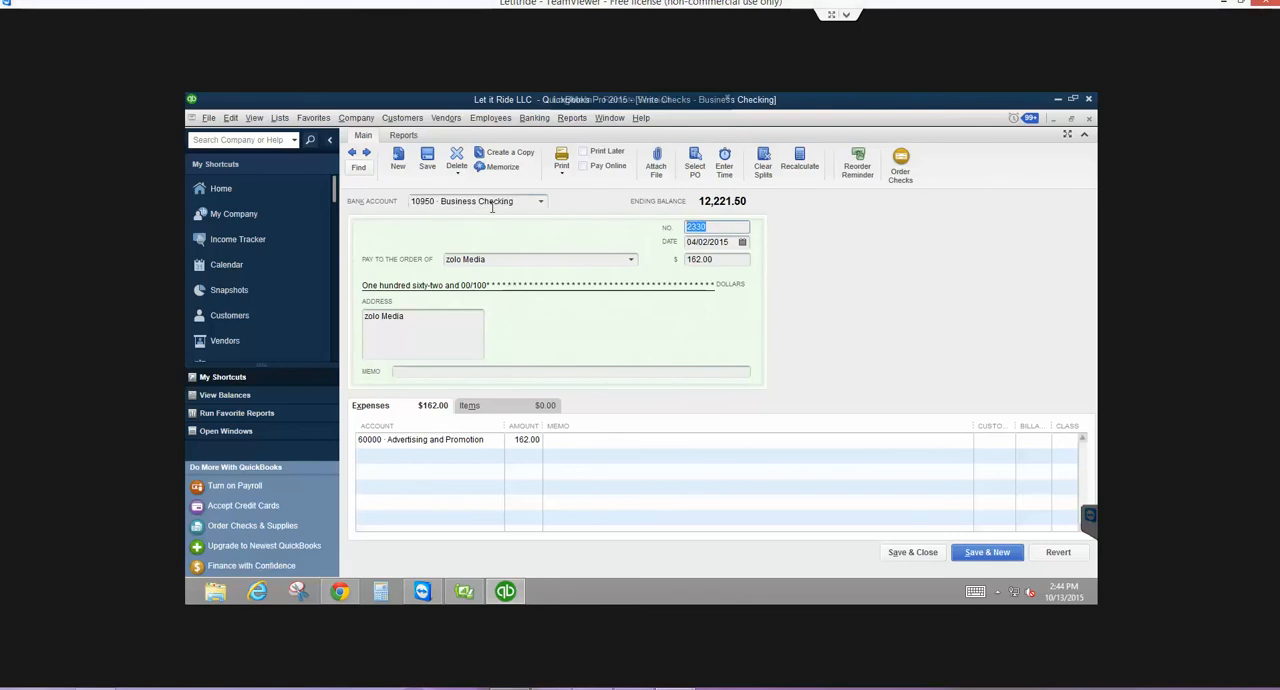
pyautogui.write('2311')
pyautogui.press('Tab')
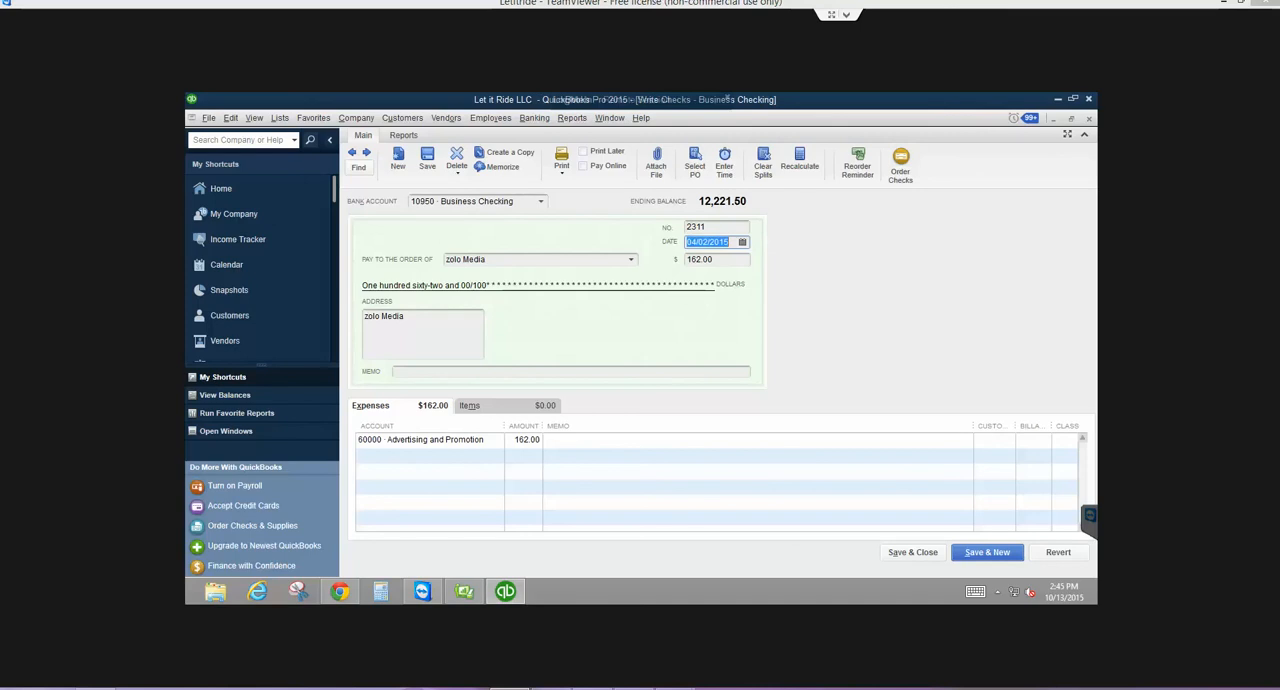
pyautogui.click(369, 157)
pyautogui.click(582, 258)
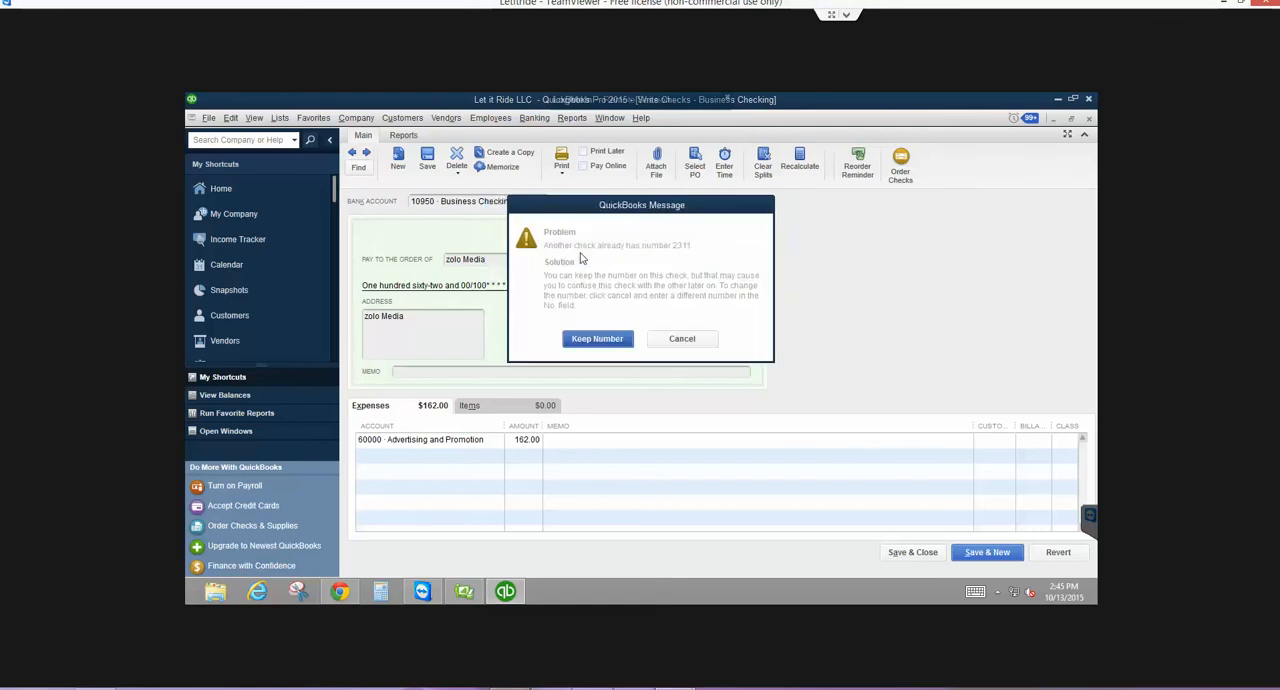
pyautogui.click(594, 338)
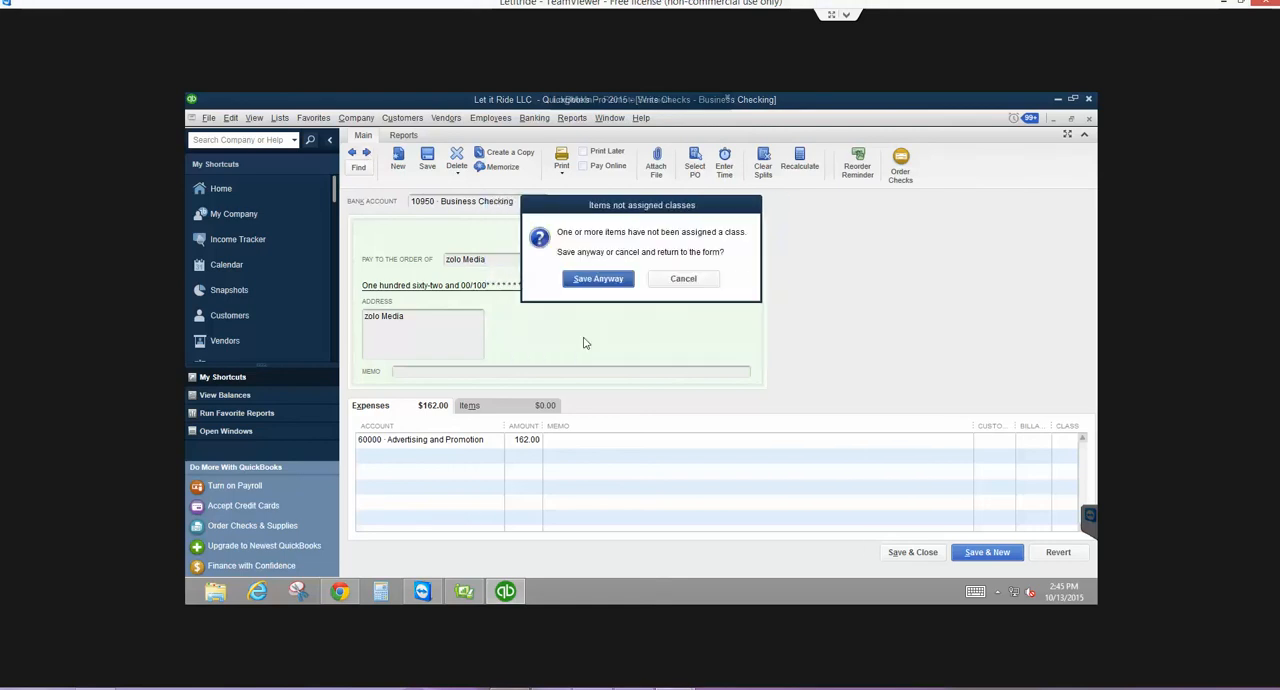
pyautogui.click(597, 278)
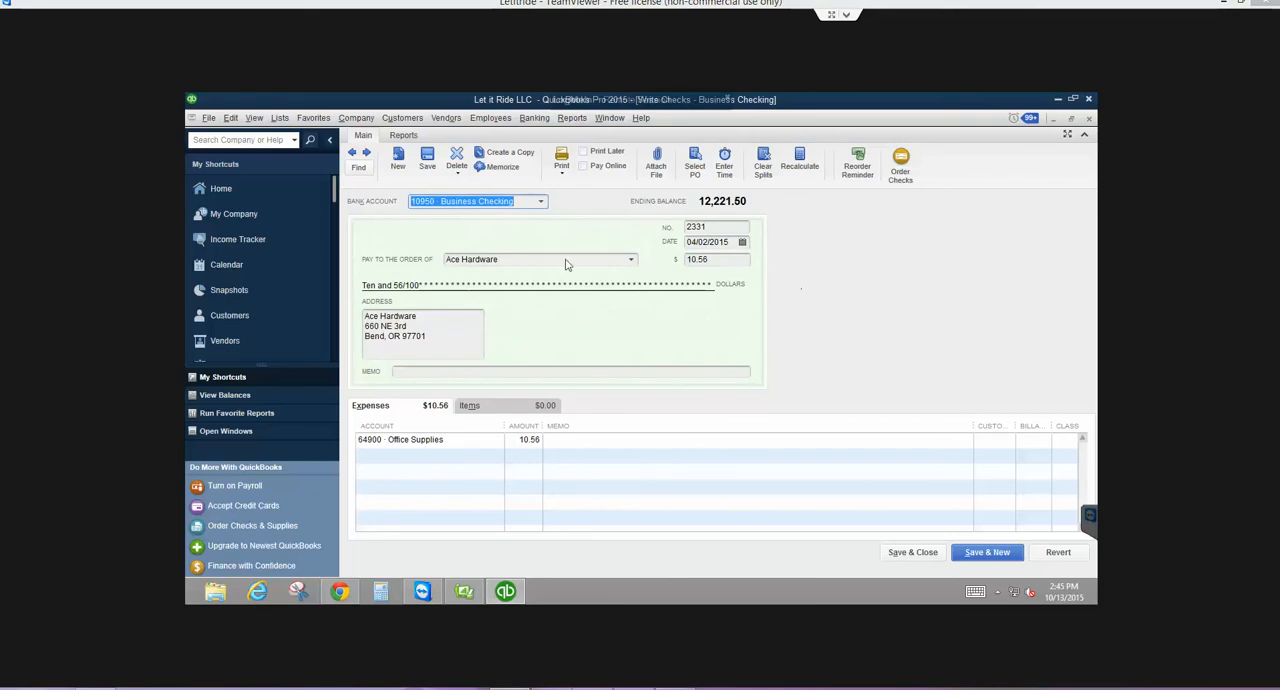
# - Remove the check number from the 10.56 Ace Hardware payment and record it without assigning a class
pyautogui.click(697, 230)
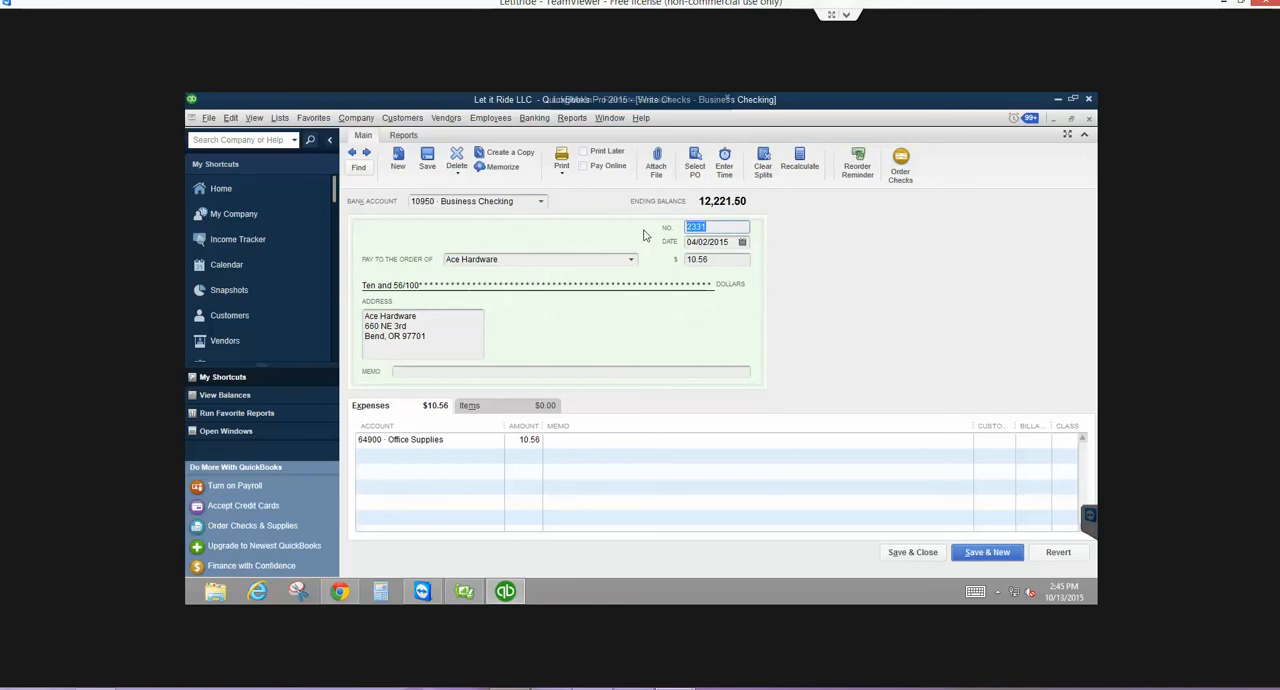
pyautogui.press('BackSpace')
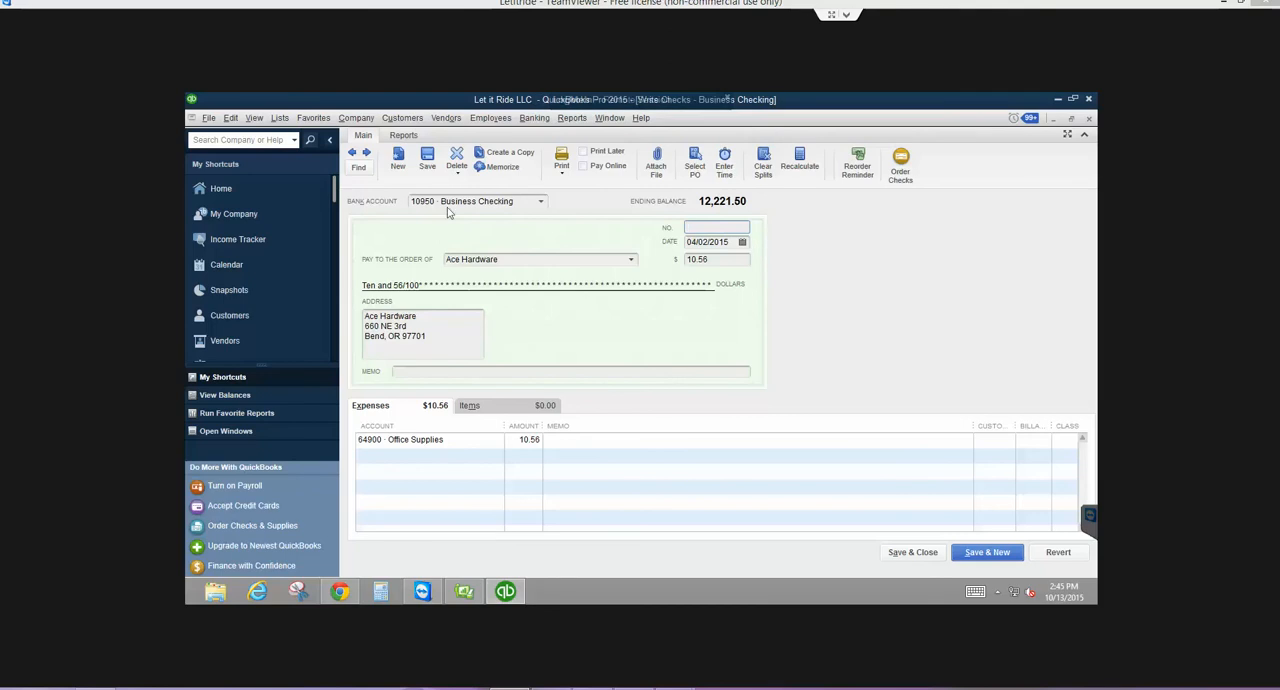
pyautogui.click(368, 156)
pyautogui.click(572, 258)
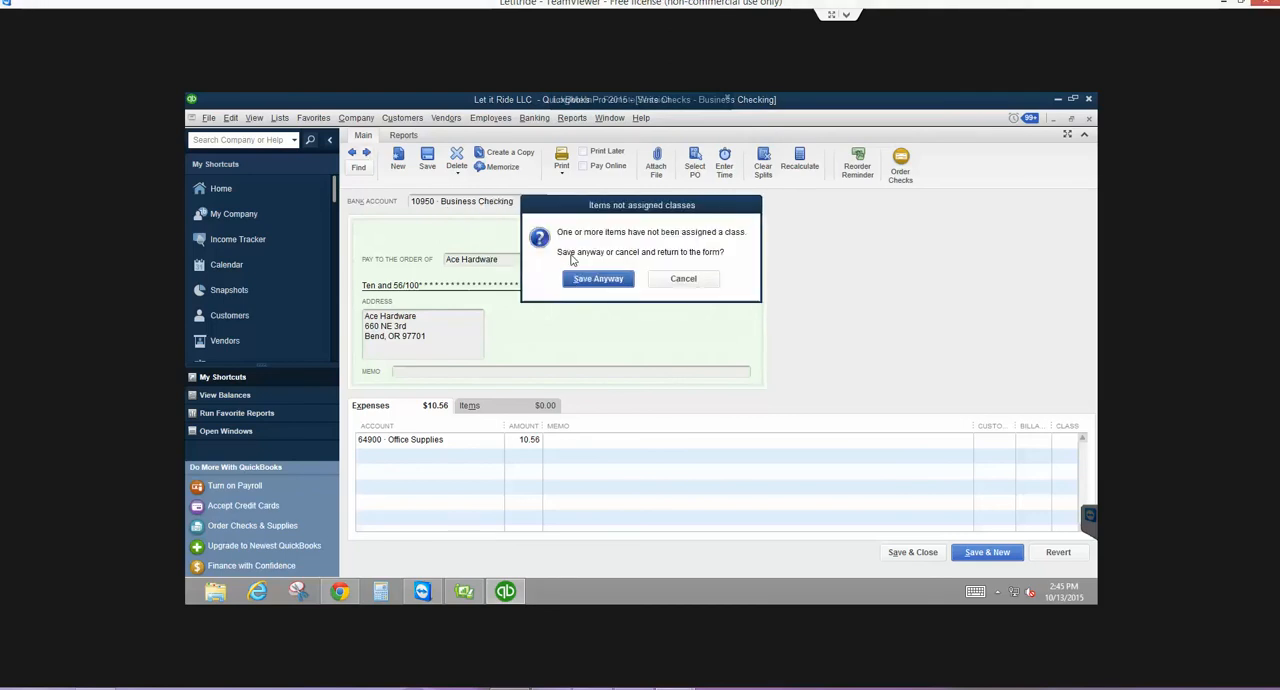
pyautogui.click(588, 282)
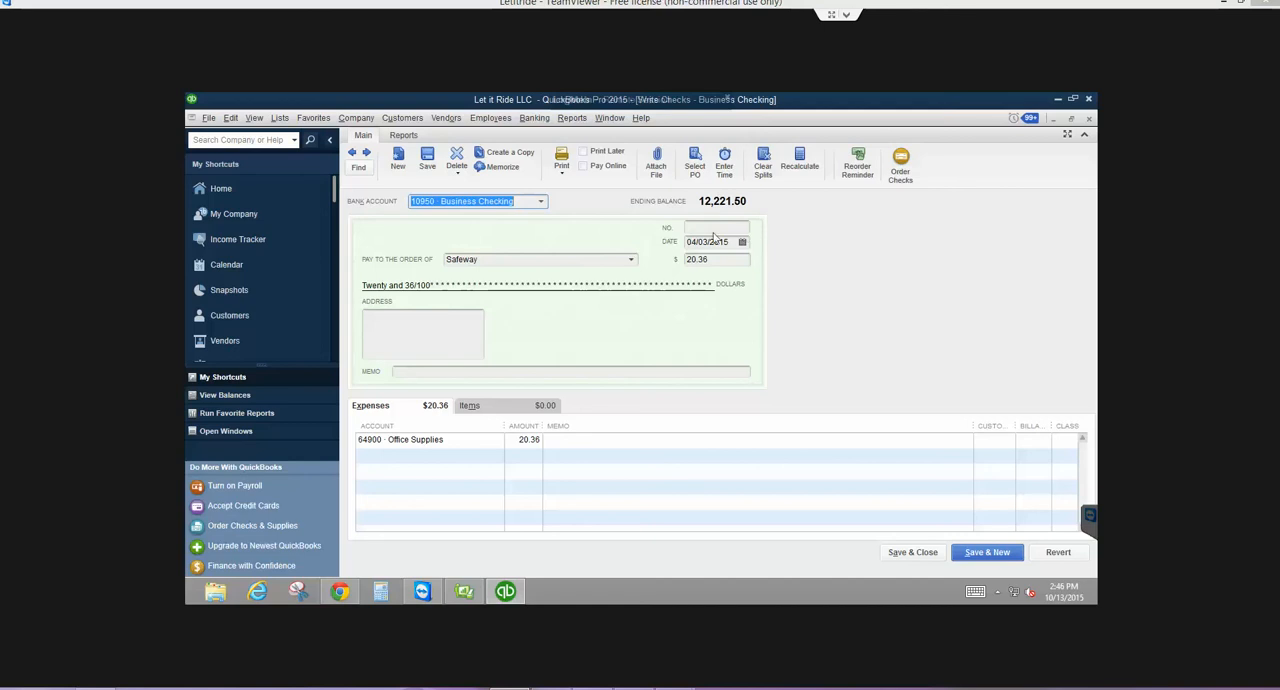
# - Skip the unnumbered Safeway payment, remove the check number from the 862.96 Pedego payment and record it without a class
pyautogui.click(367, 155)
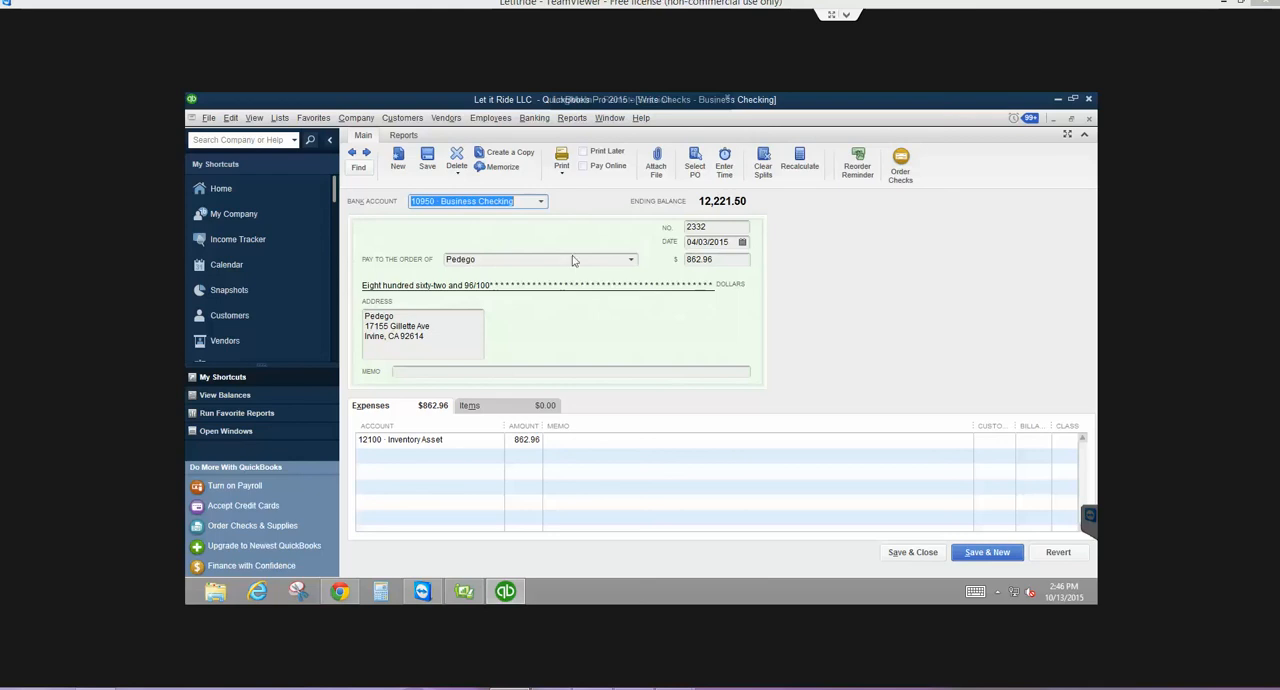
pyautogui.click(741, 227)
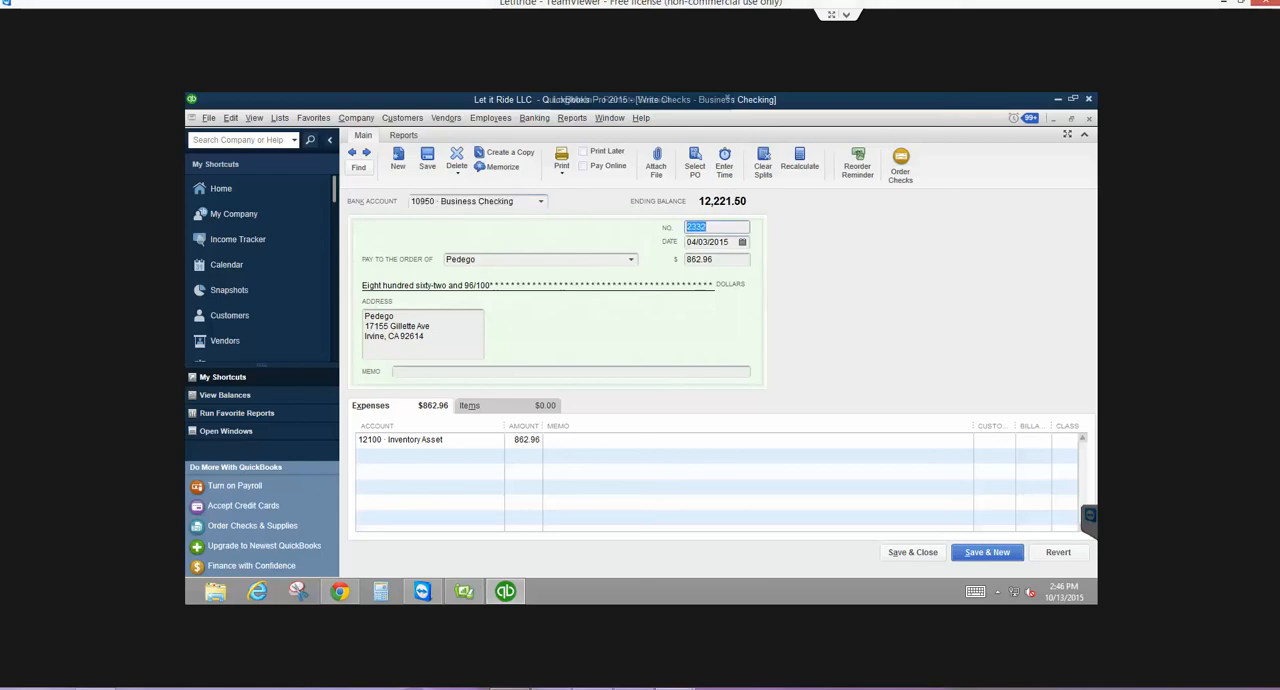
pyautogui.press('BackSpace')
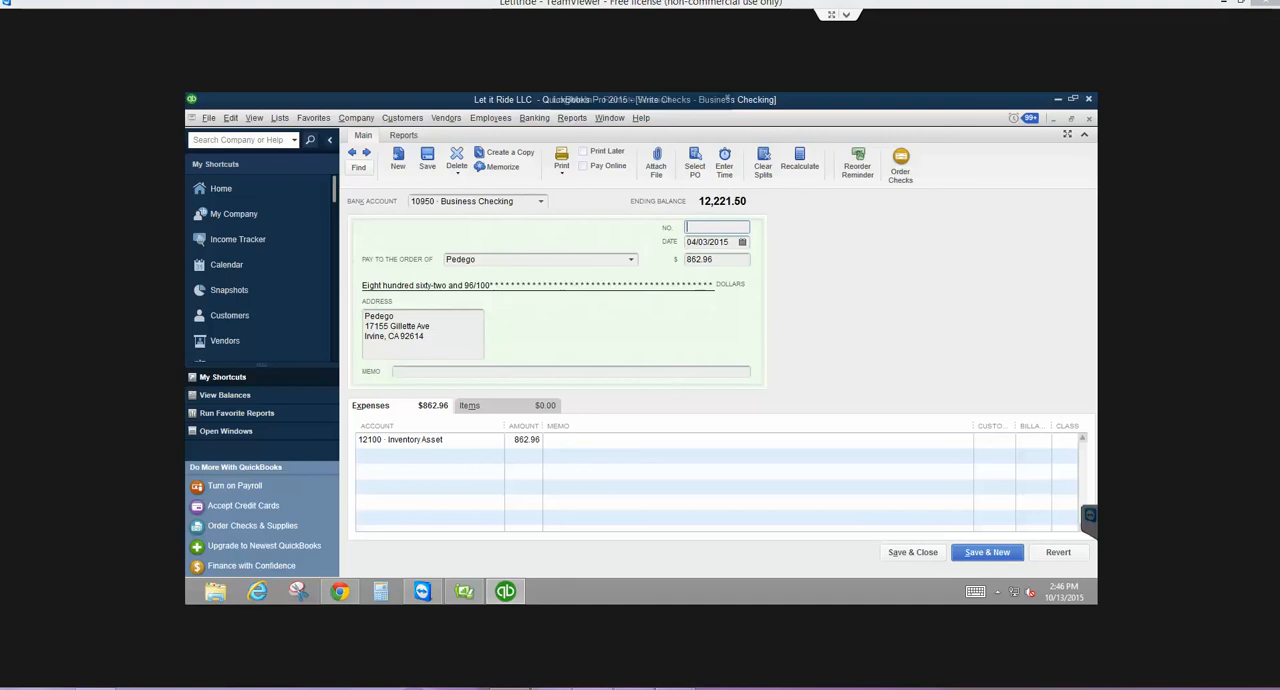
pyautogui.click(367, 153)
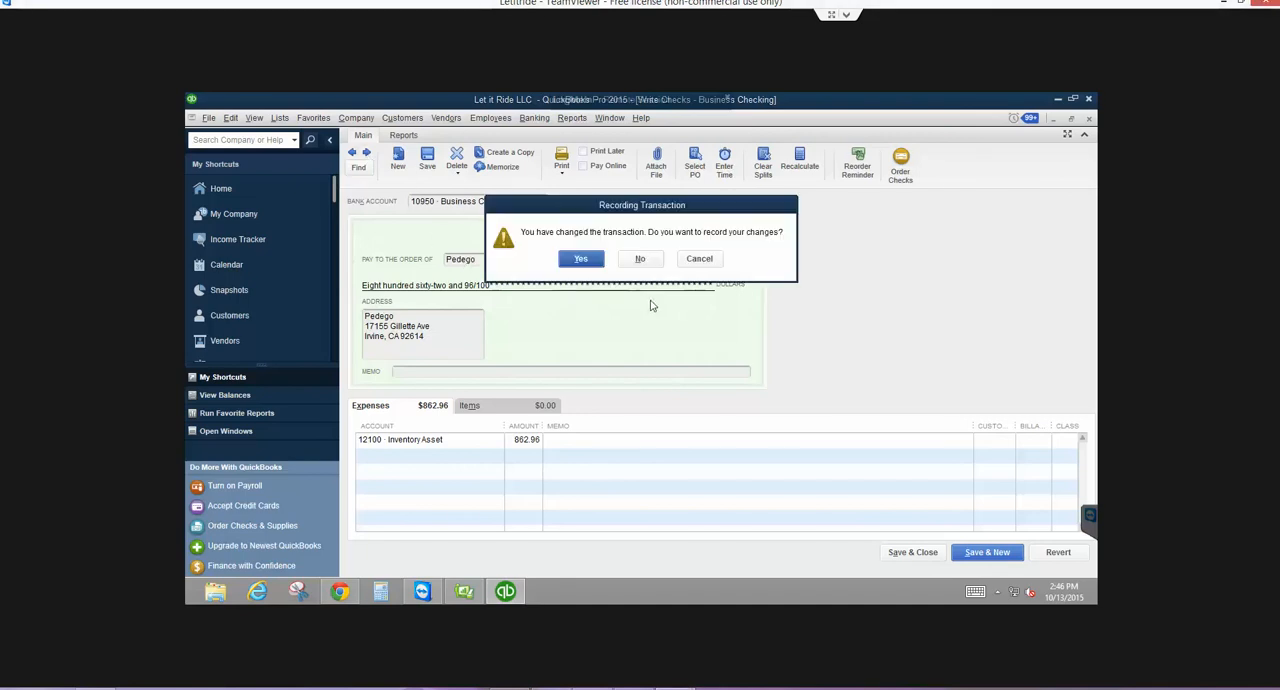
pyautogui.click(580, 263)
pyautogui.click(589, 280)
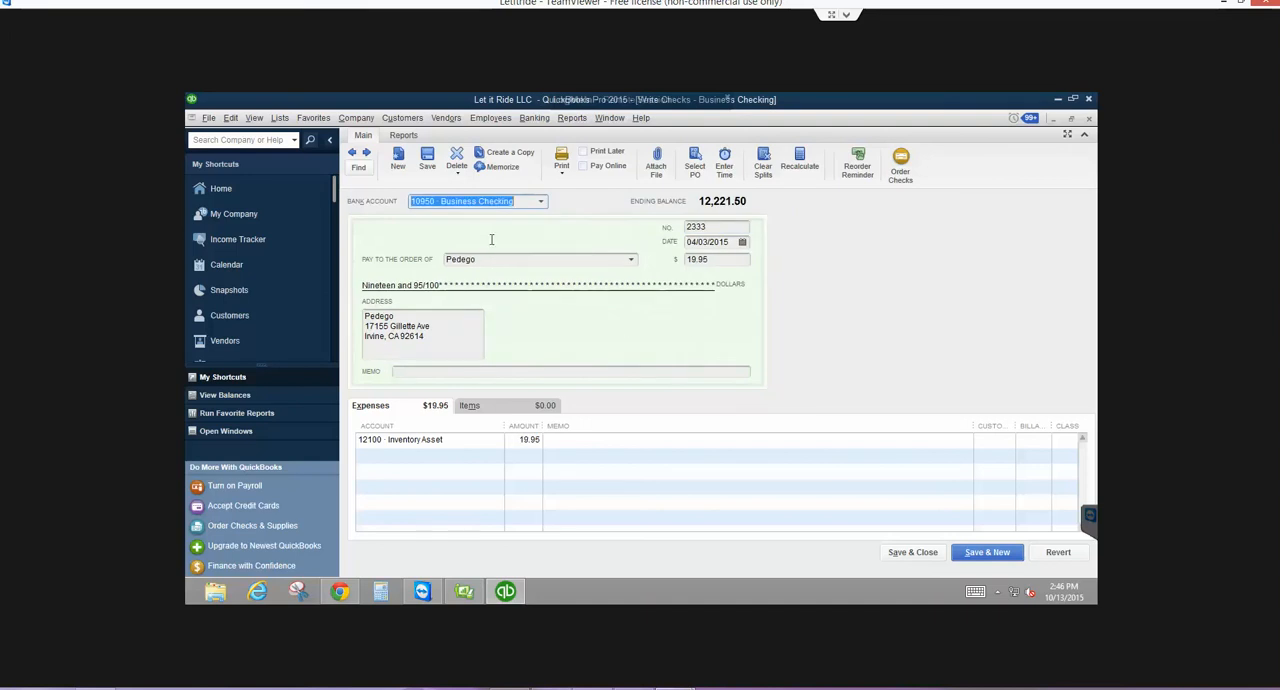
# - Remove the check number from the 19.95 Pedego payment and record it without assigning a class
pyautogui.moveTo(732, 229); pyautogui.dragTo(593, 233)
pyautogui.press('BackSpace')
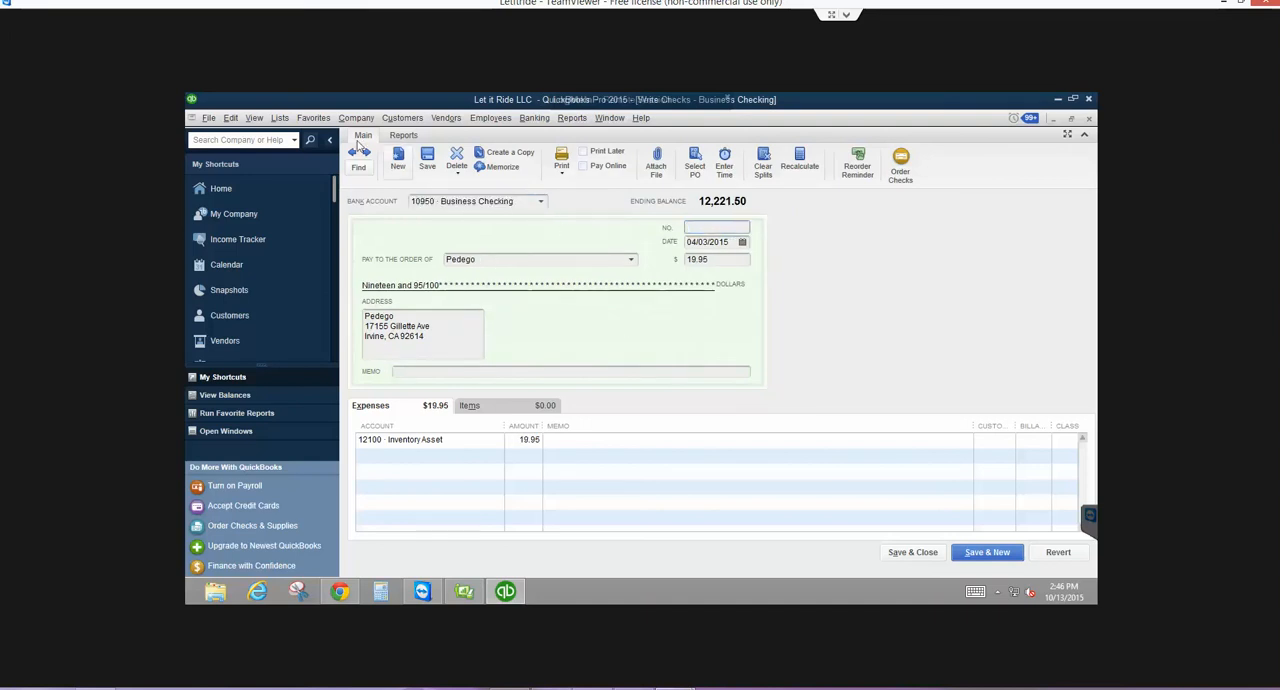
pyautogui.click(355, 150)
pyautogui.click(580, 262)
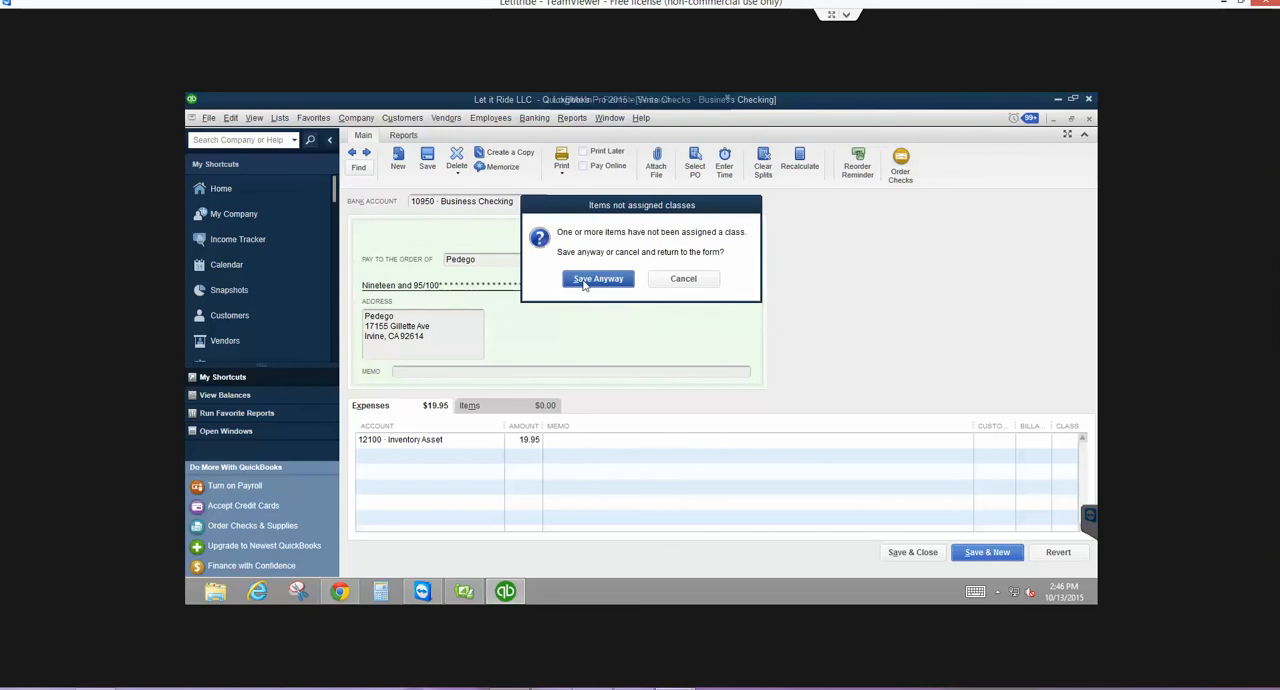
pyautogui.click(584, 280)
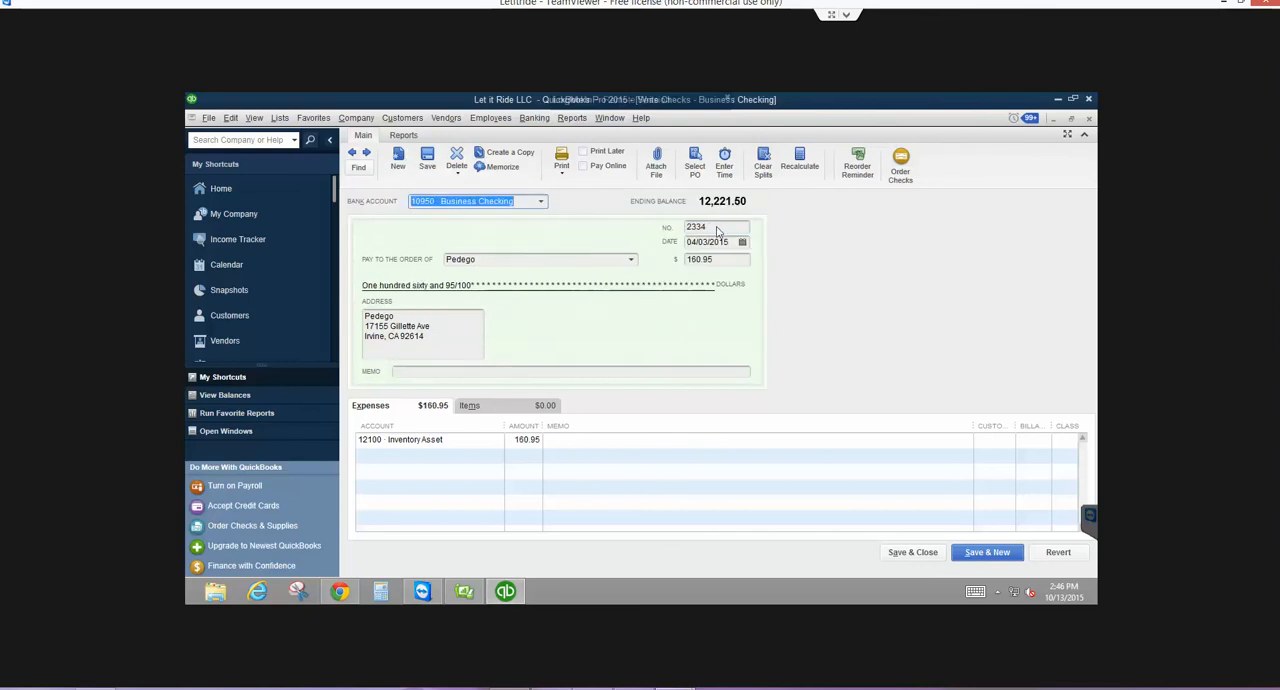
# - Remove the check number from the 160.95 Pedego payment and record it without assigning a class
pyautogui.moveTo(720, 228); pyautogui.dragTo(641, 227)
pyautogui.press('BackSpace')
pyautogui.click(354, 151)
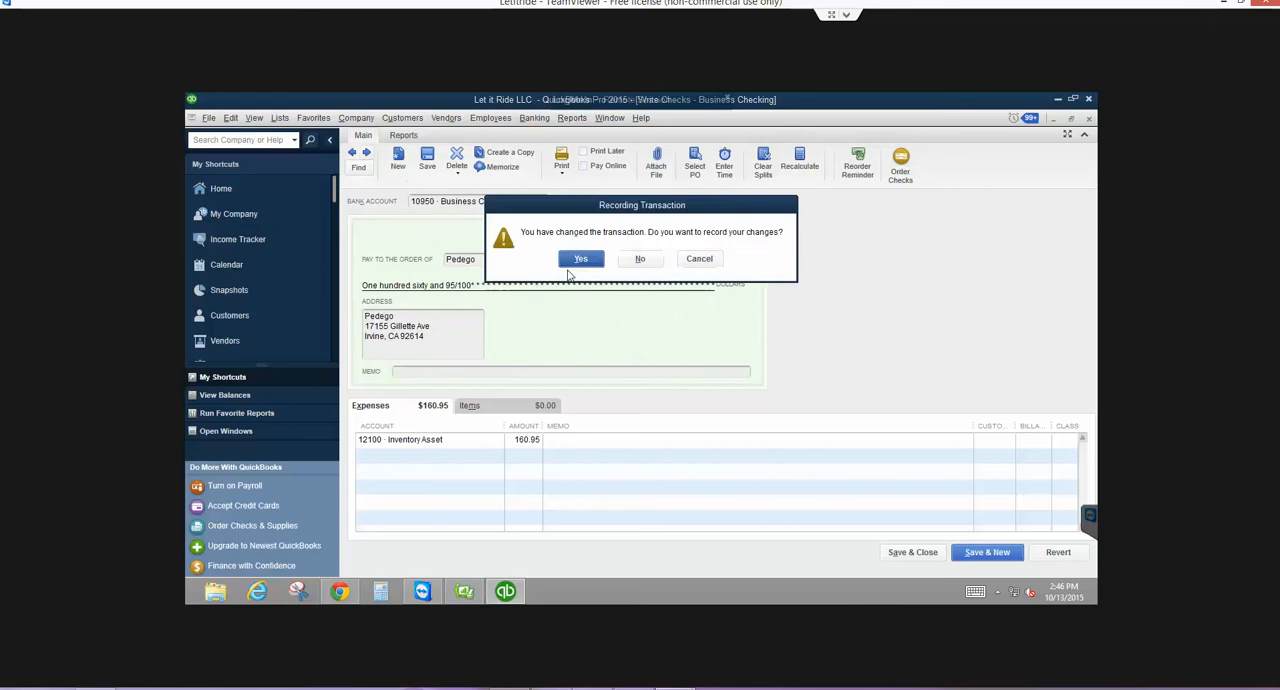
pyautogui.click(576, 262)
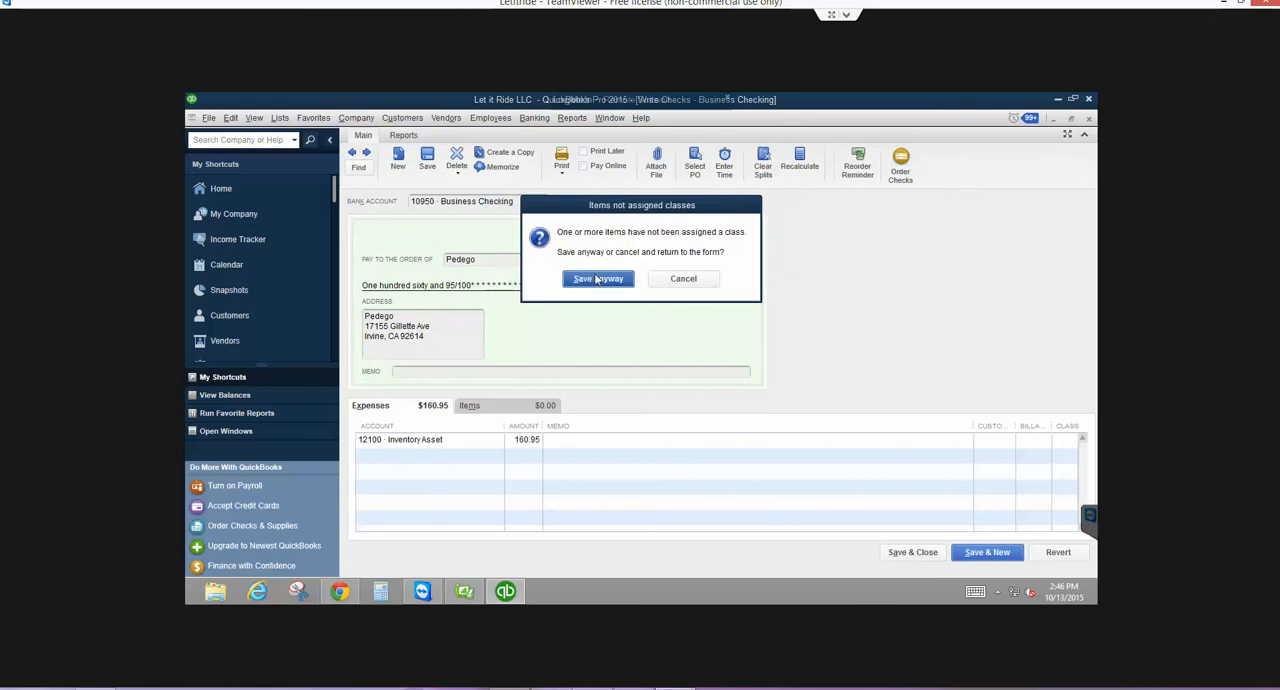
pyautogui.click(597, 279)
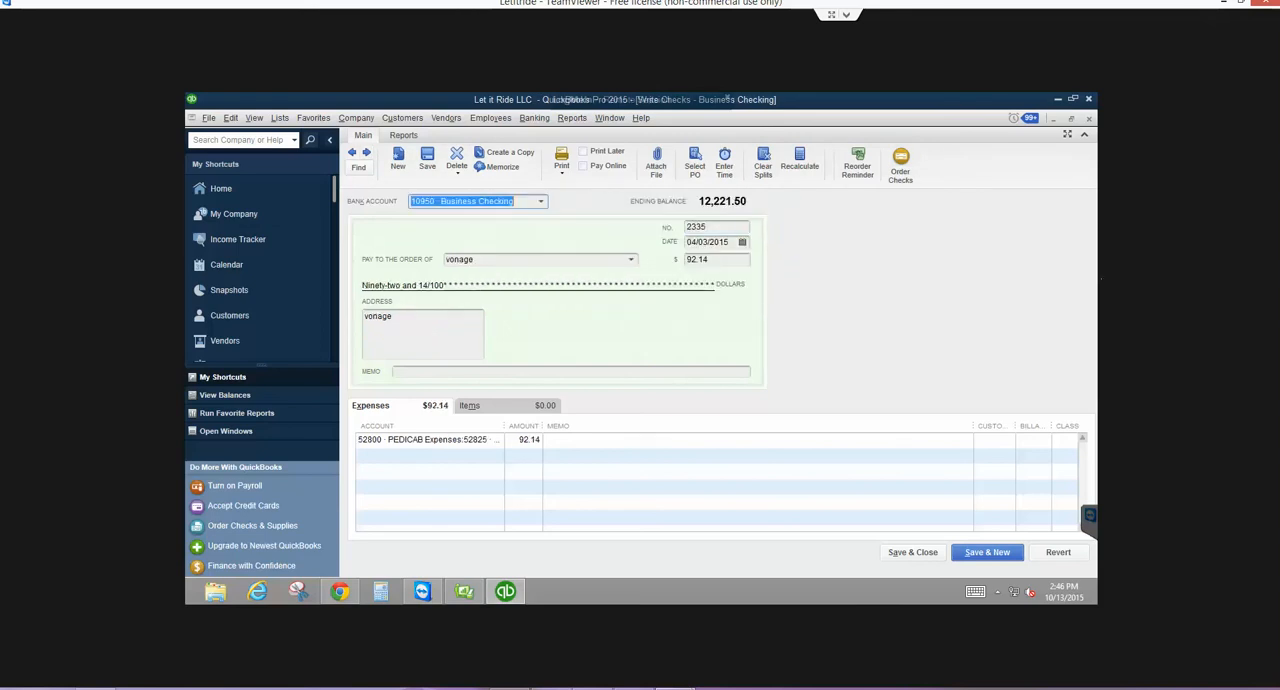
# - Remove the check number from the 92.14 vonage payment and record it without assigning a class
pyautogui.moveTo(721, 227); pyautogui.dragTo(532, 229)
pyautogui.press('BackSpace')
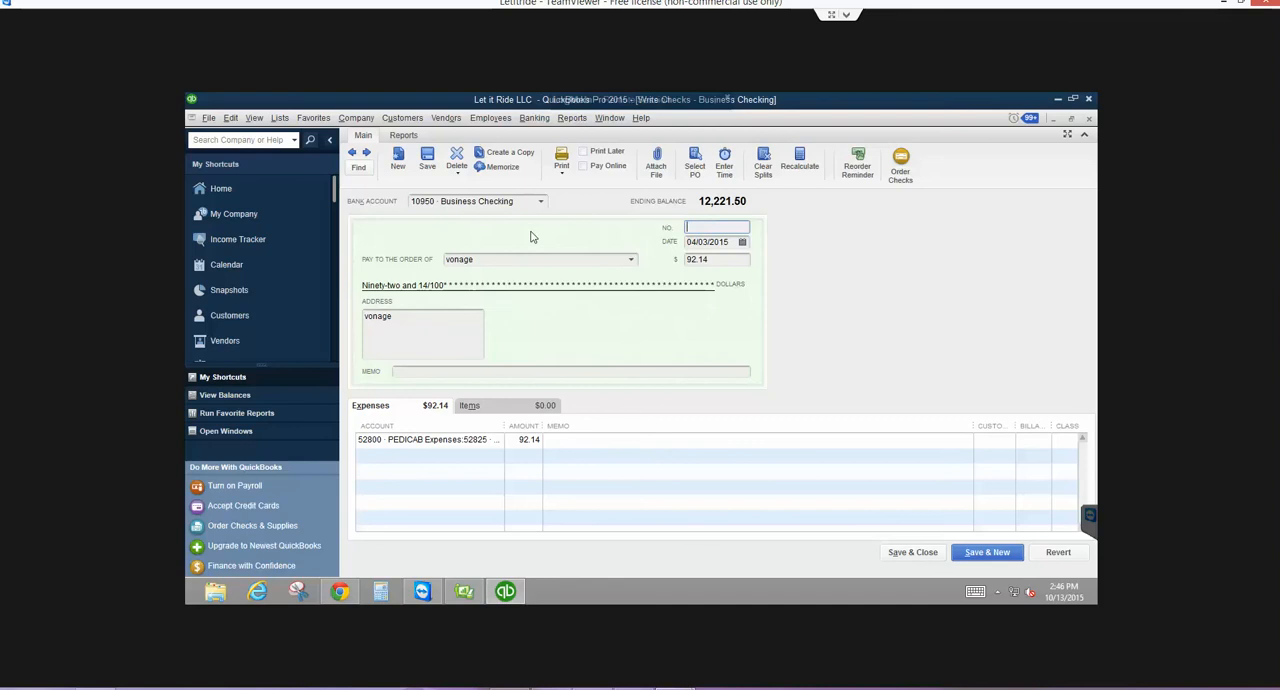
pyautogui.click(366, 155)
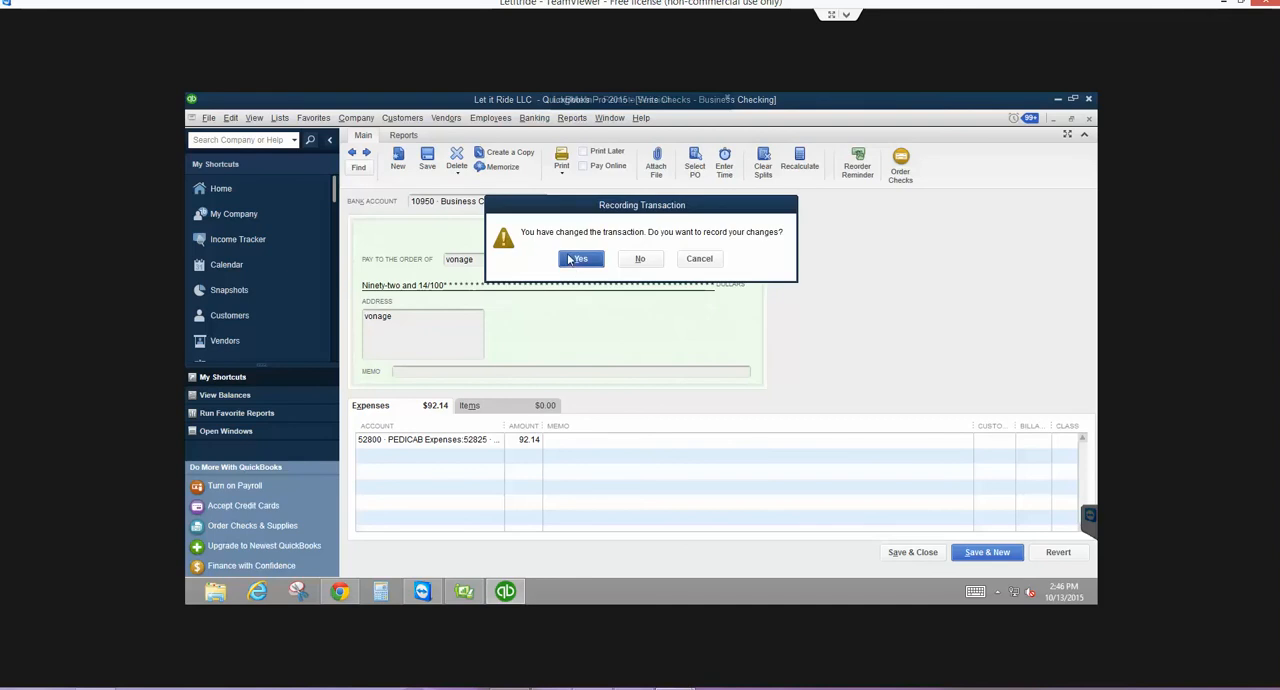
pyautogui.click(576, 258)
pyautogui.click(597, 279)
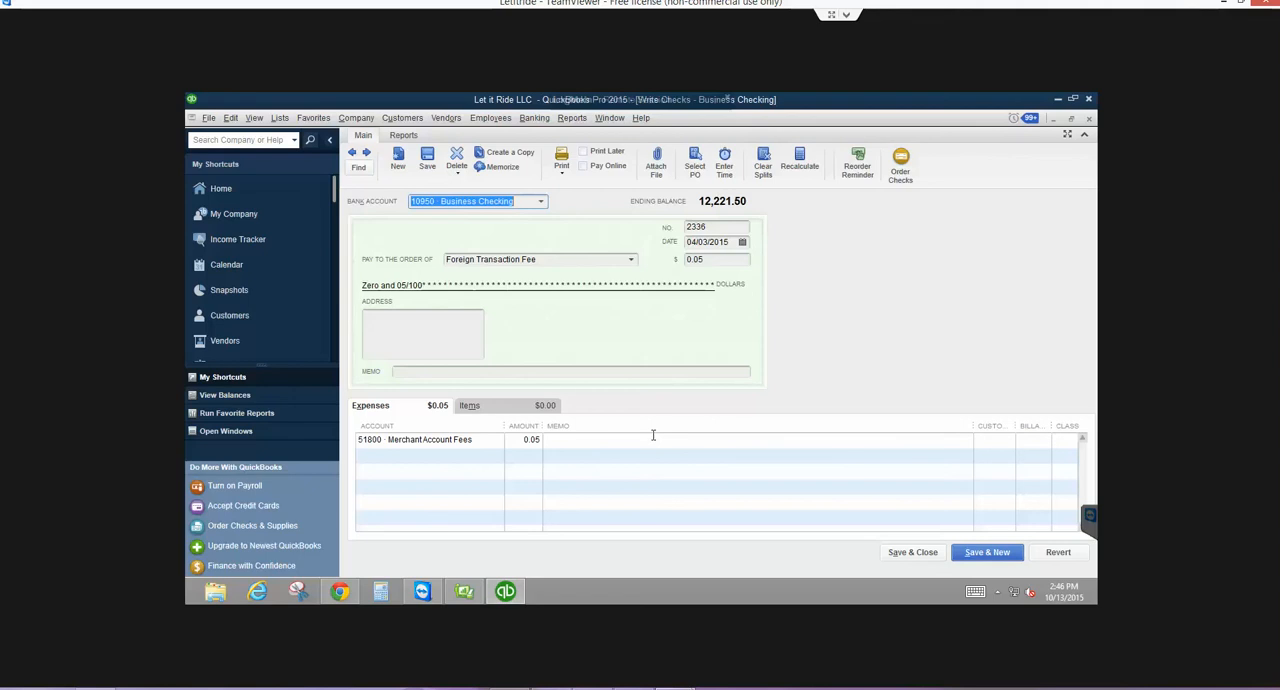
# - Remove the check number from the 0.05 Foreign Transaction Fee payment and record it without assigning a class
pyautogui.click(715, 228)
pyautogui.press('BackSpace')
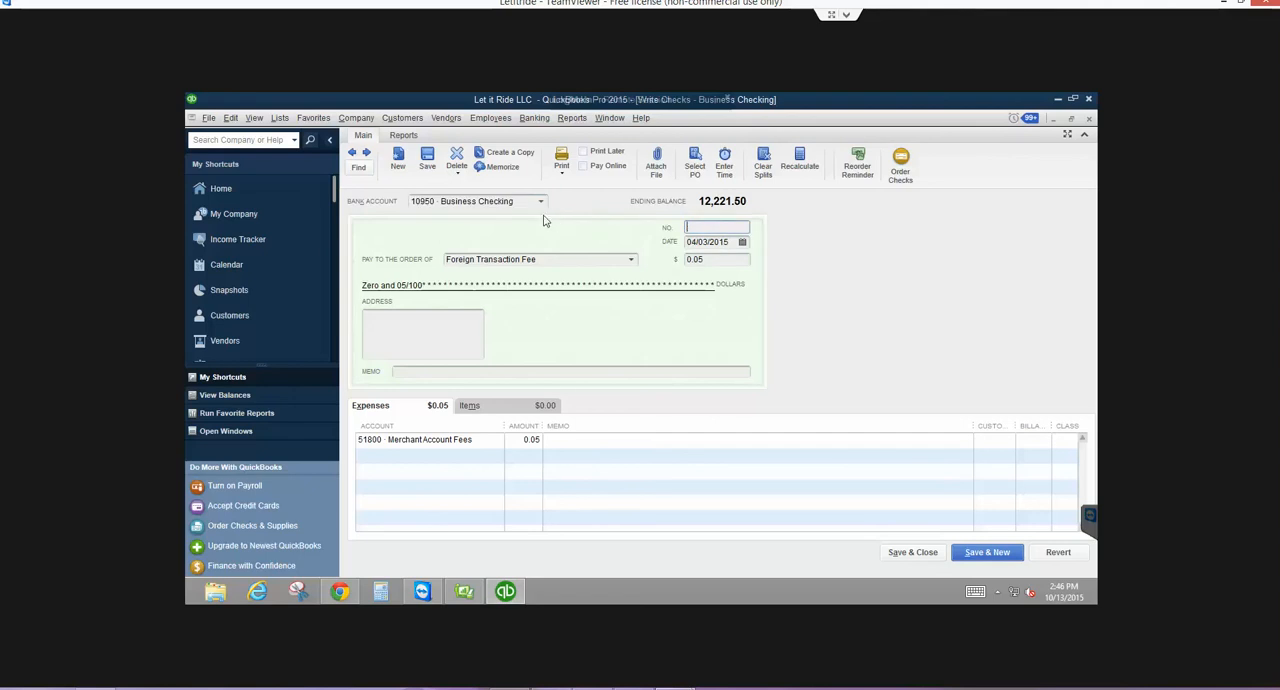
pyautogui.click(366, 153)
pyautogui.click(581, 259)
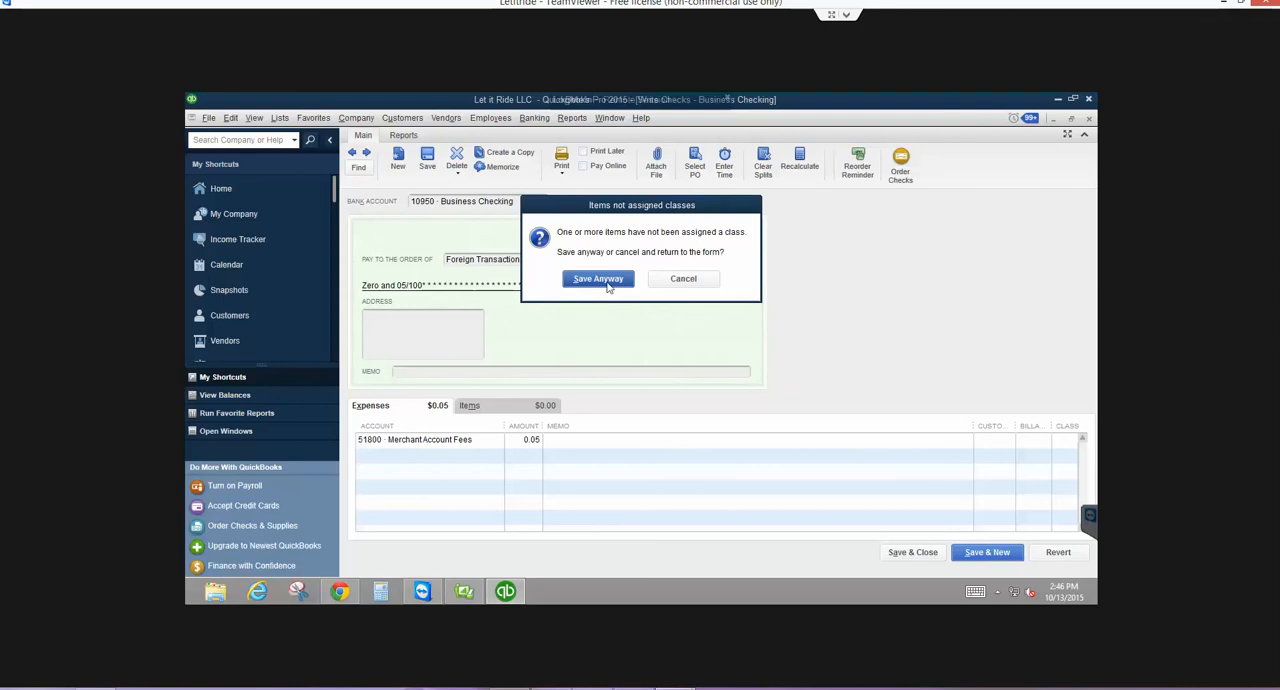
pyautogui.click(603, 281)
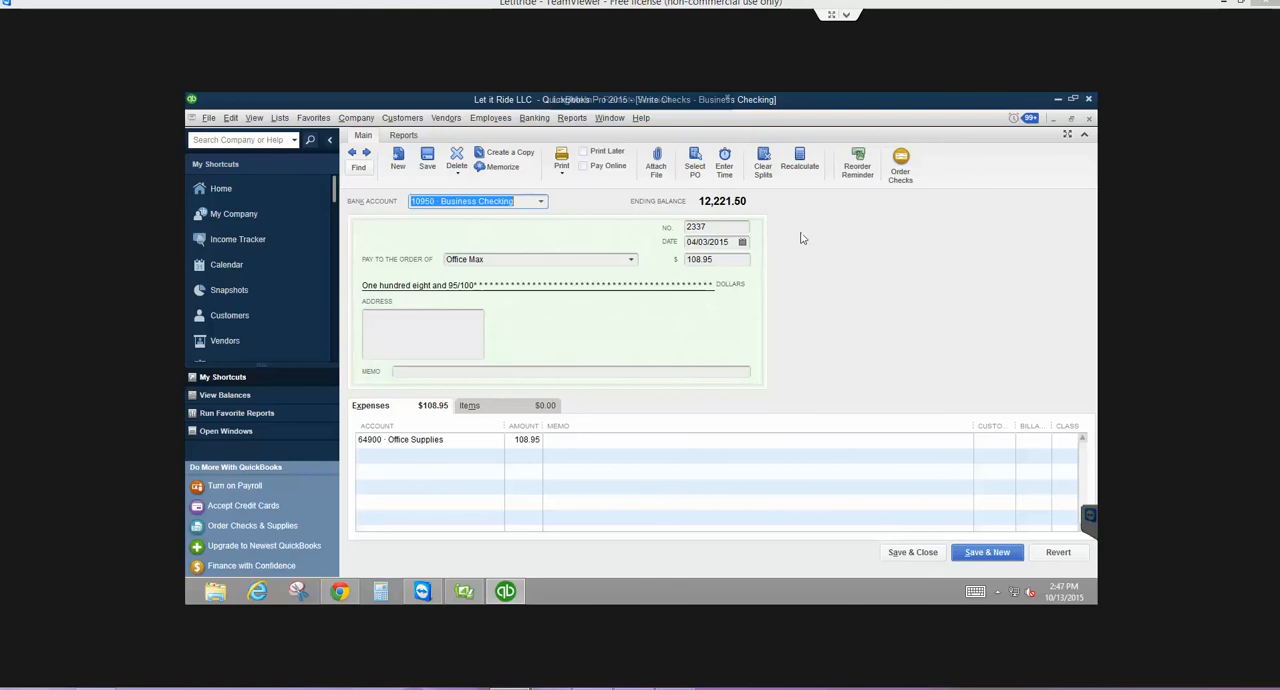
# - Remove the check number from the 108.95 Office Max payment and record it without assigning a class
pyautogui.press('Tab')
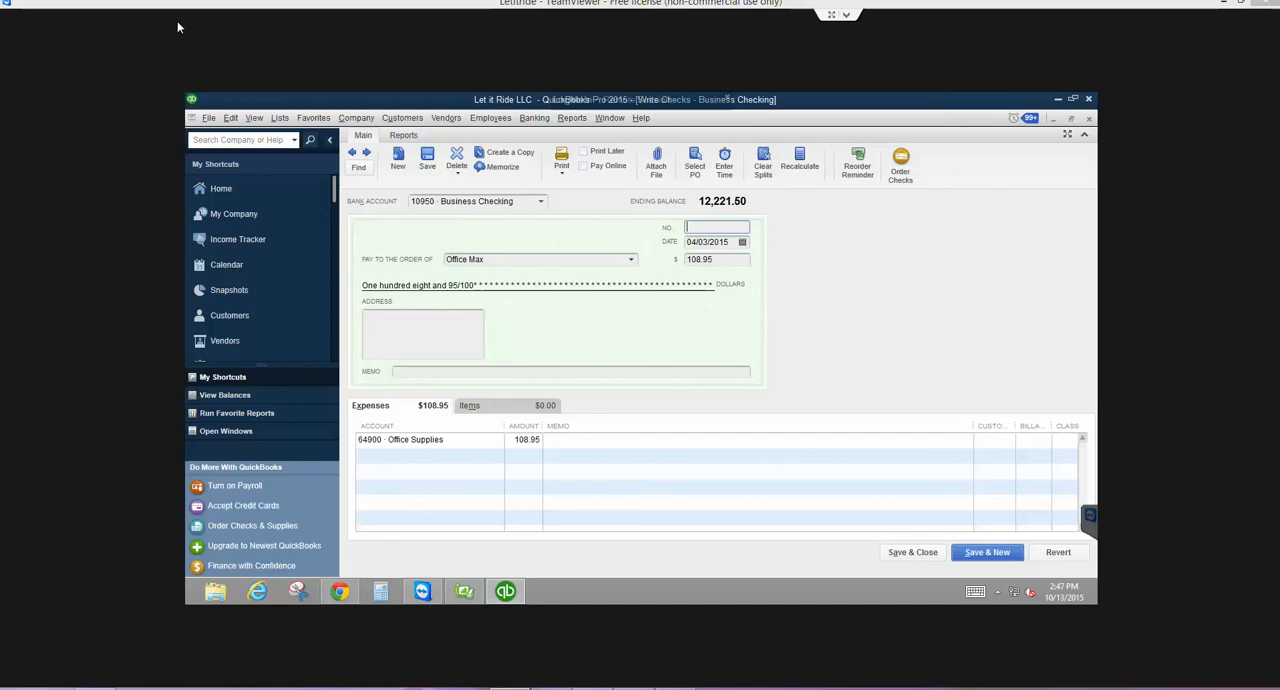
pyautogui.click(365, 155)
pyautogui.click(580, 259)
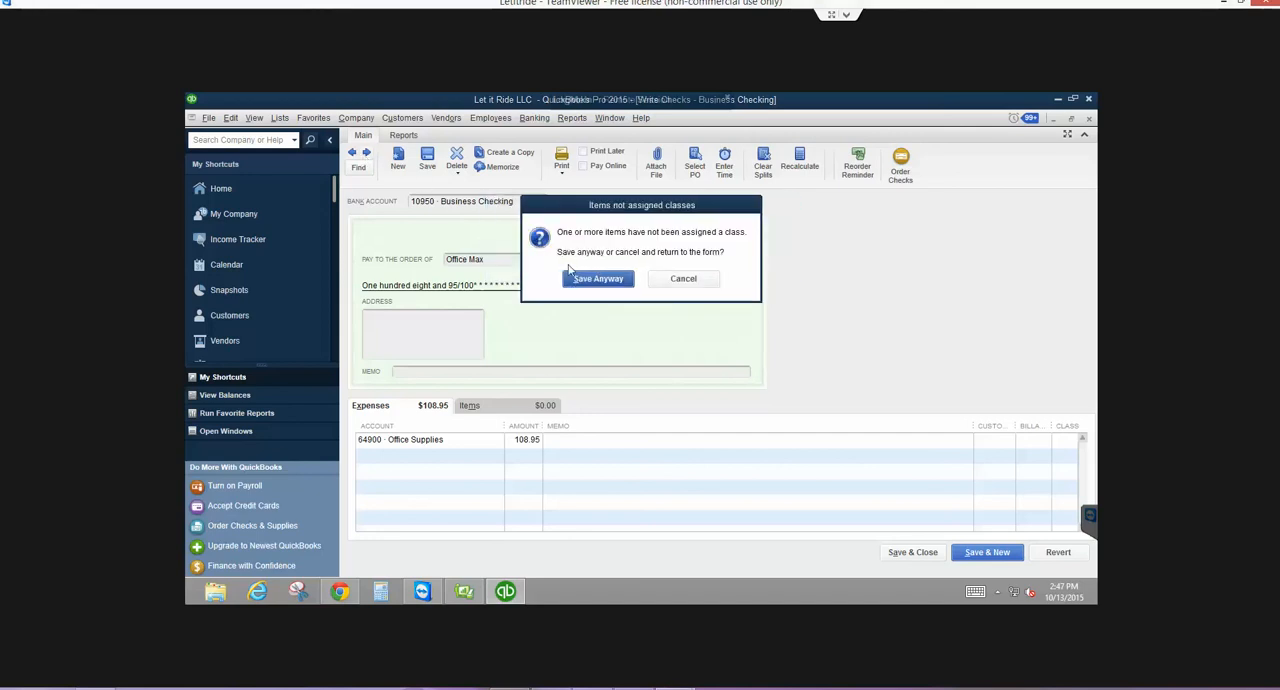
pyautogui.click(580, 280)
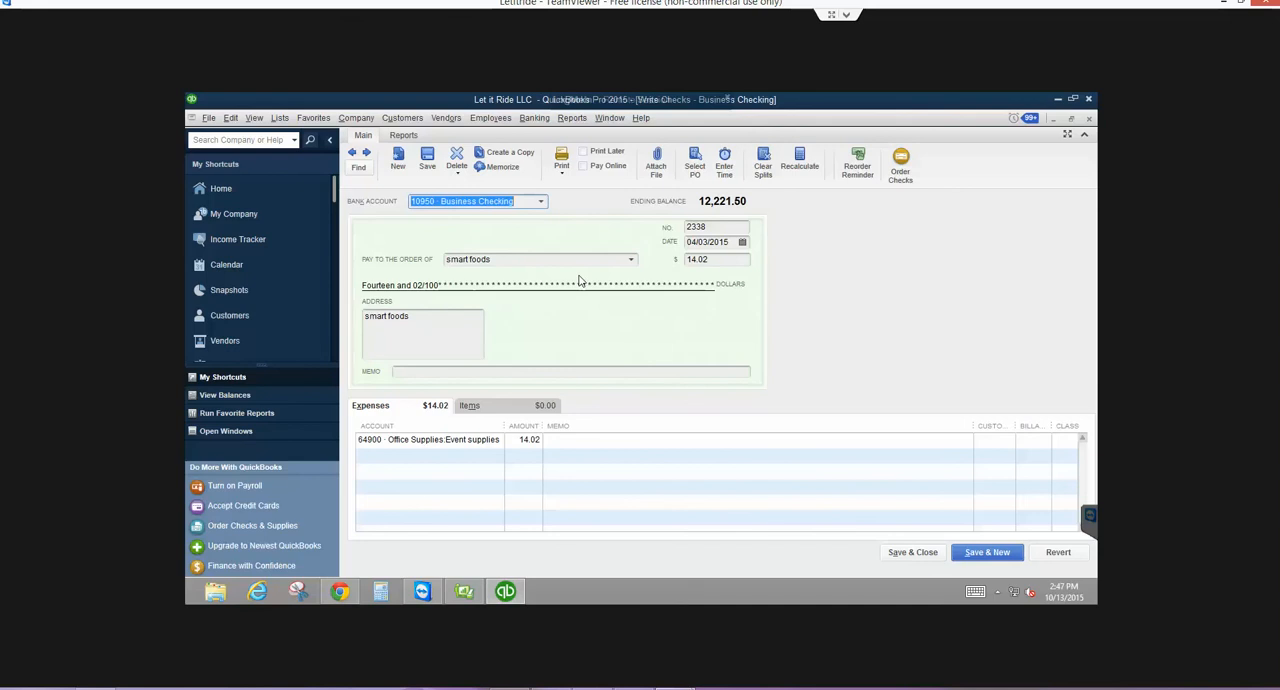
# - Remove the check number from the 14.02 smart foods payment and record it without assigning a class
pyautogui.press('Tab')
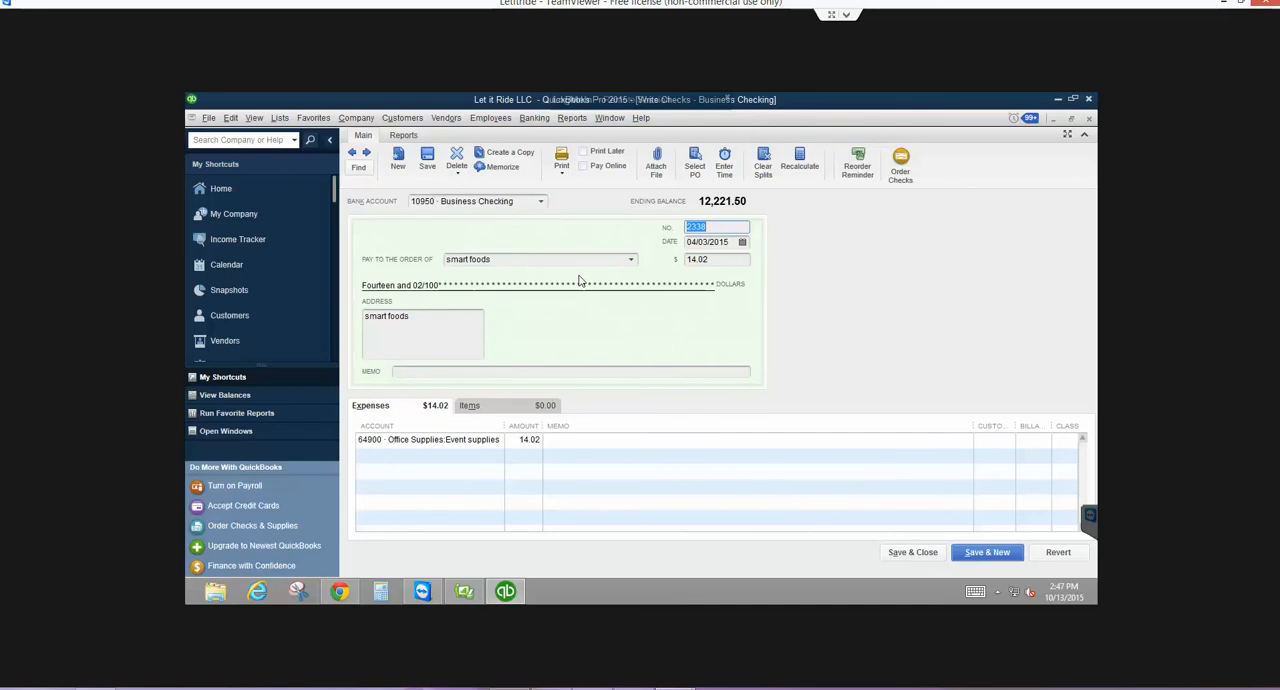
pyautogui.press('BackSpace')
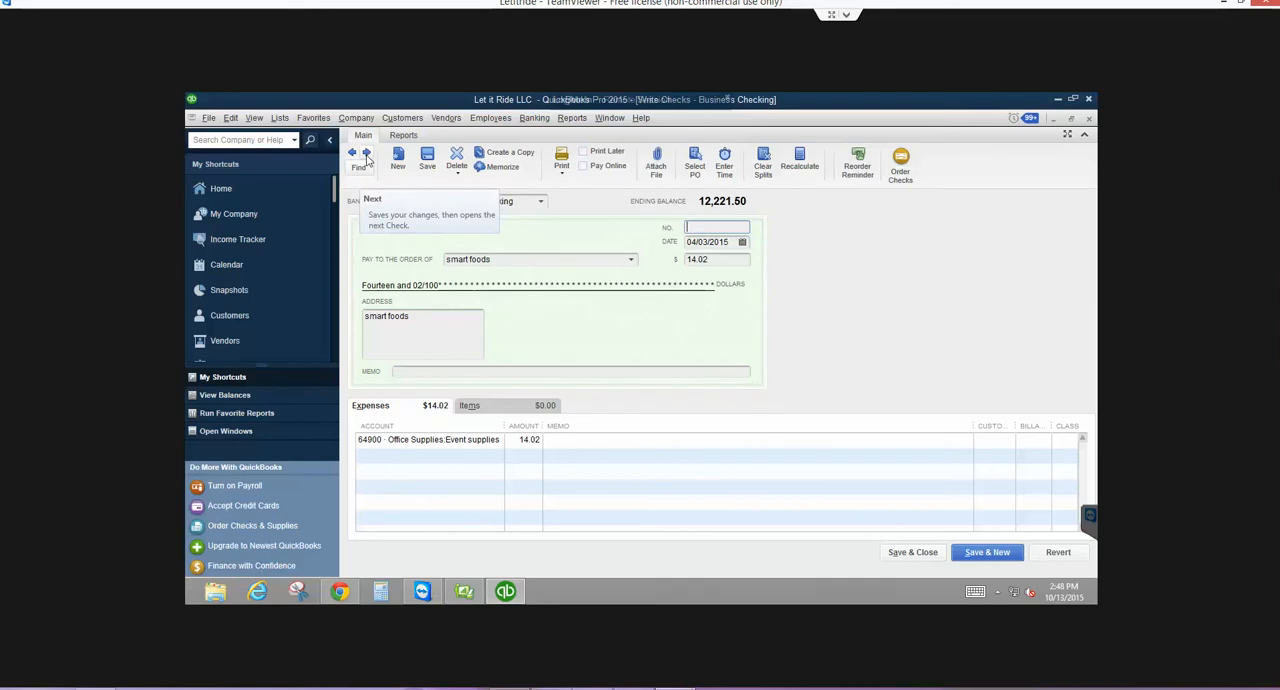
pyautogui.click(367, 156)
pyautogui.click(577, 261)
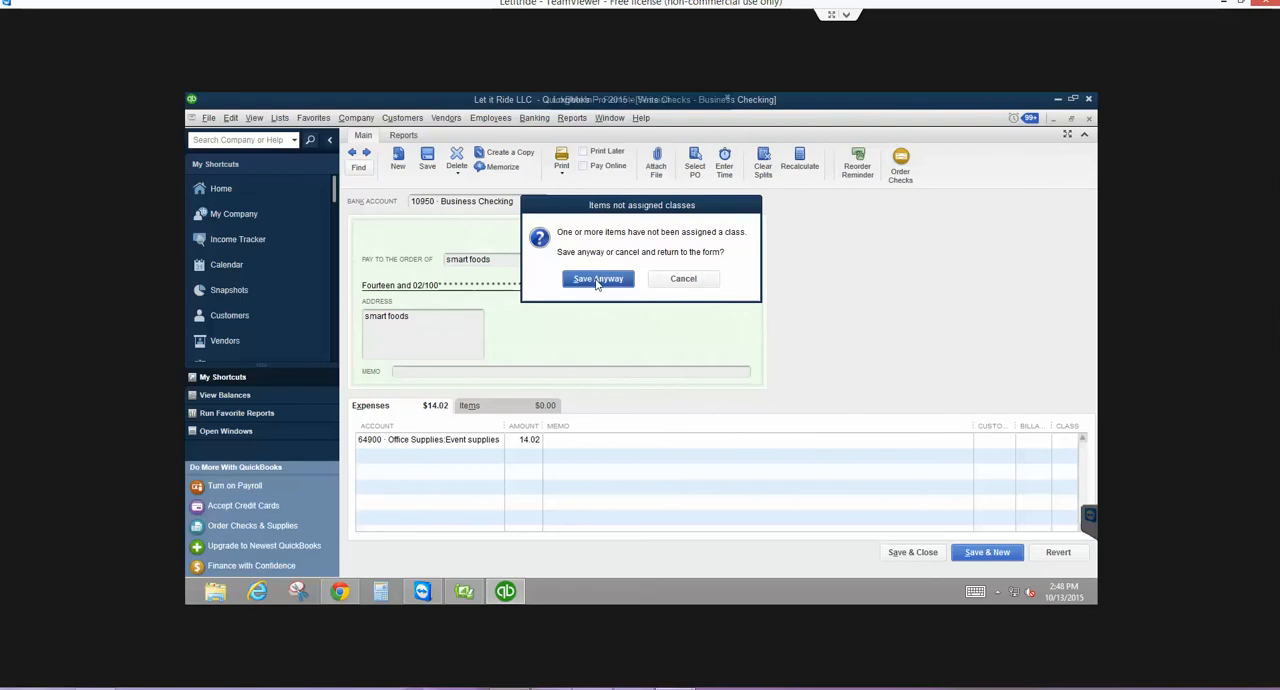
pyautogui.click(596, 279)
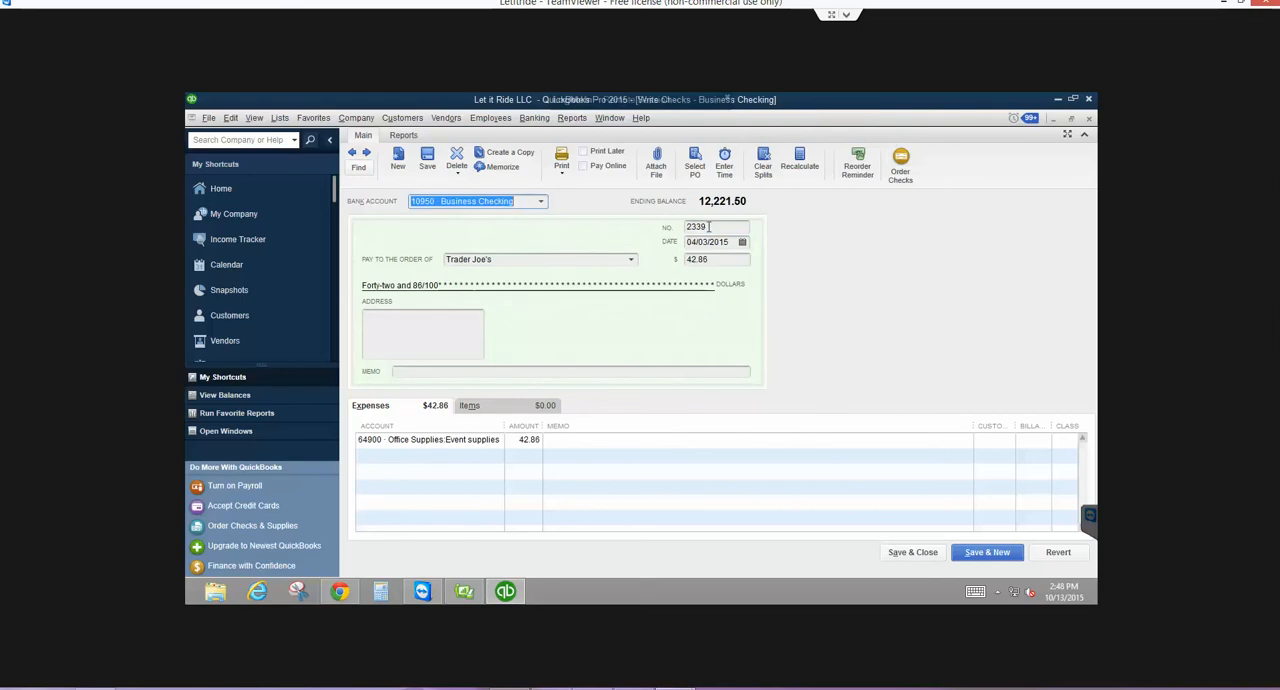
# - Remove the check number from the 42.86 Trader Joe's payment and record it without assigning a class
pyautogui.press('Tab')
pyautogui.press('Delete')
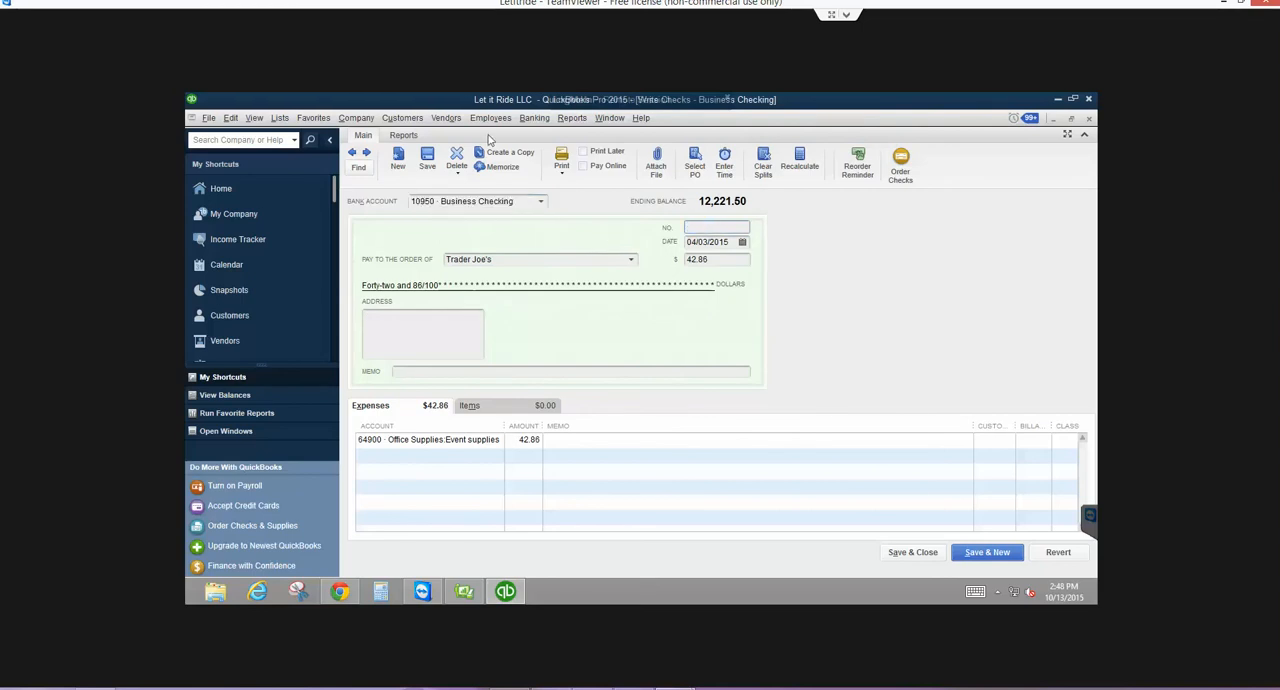
pyautogui.click(367, 153)
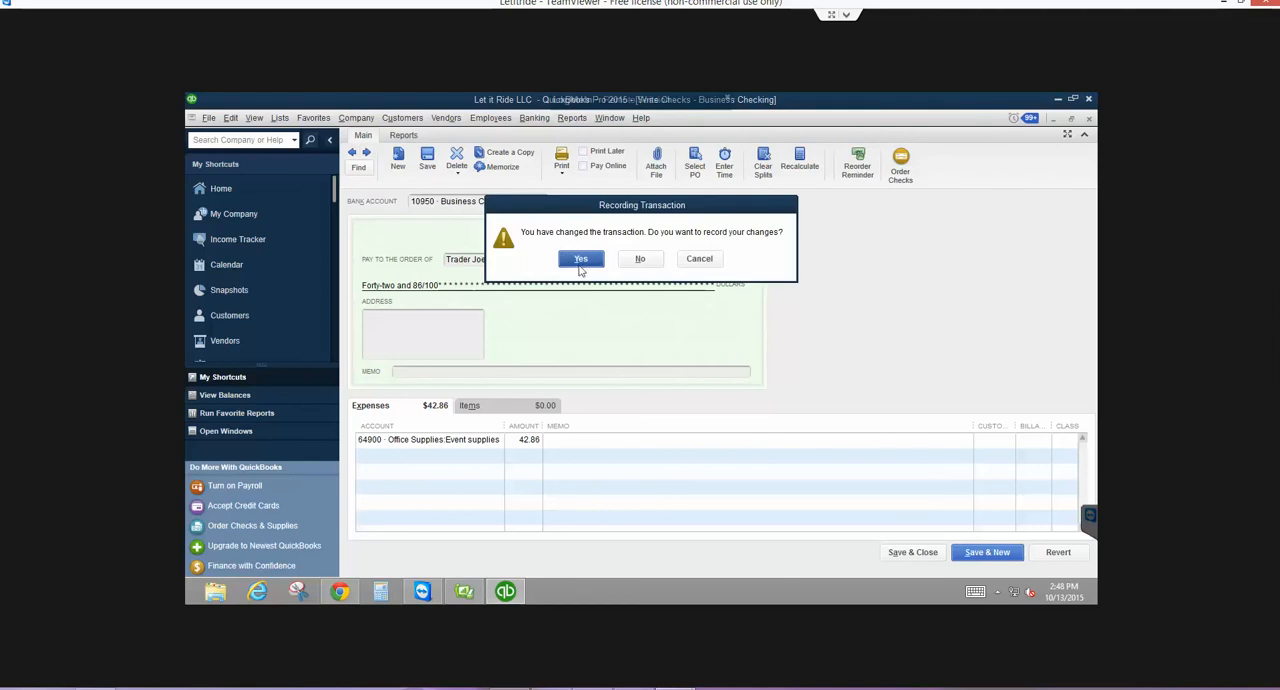
pyautogui.click(580, 260)
pyautogui.click(600, 278)
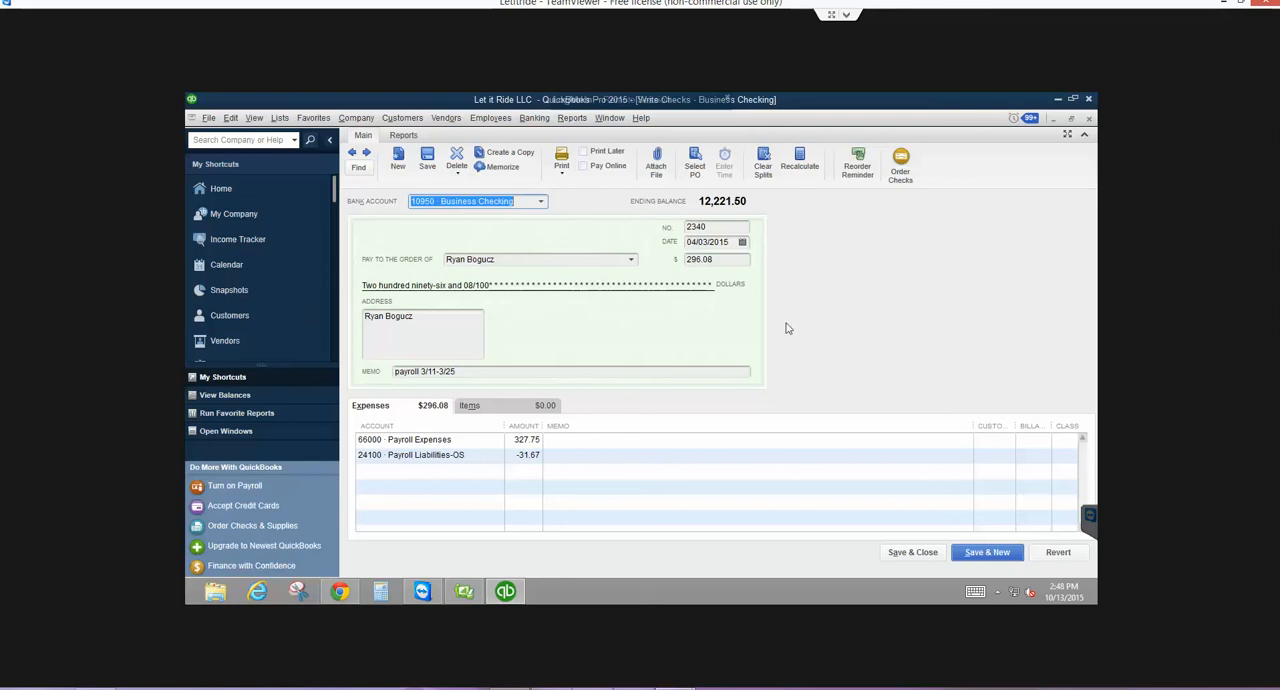
# - Set the check number of the 296.08 payroll check to 2266 and record it without assigning a class
pyautogui.press('Tab')
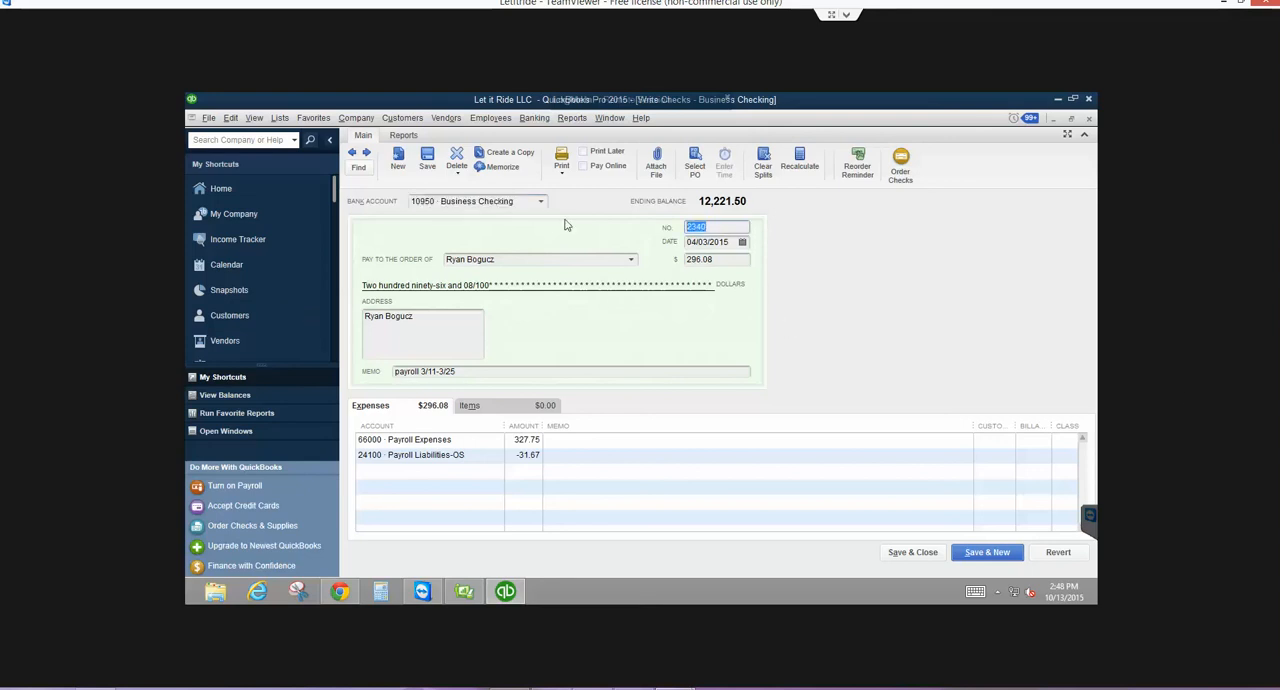
pyautogui.write('2266')
pyautogui.press('Tab')
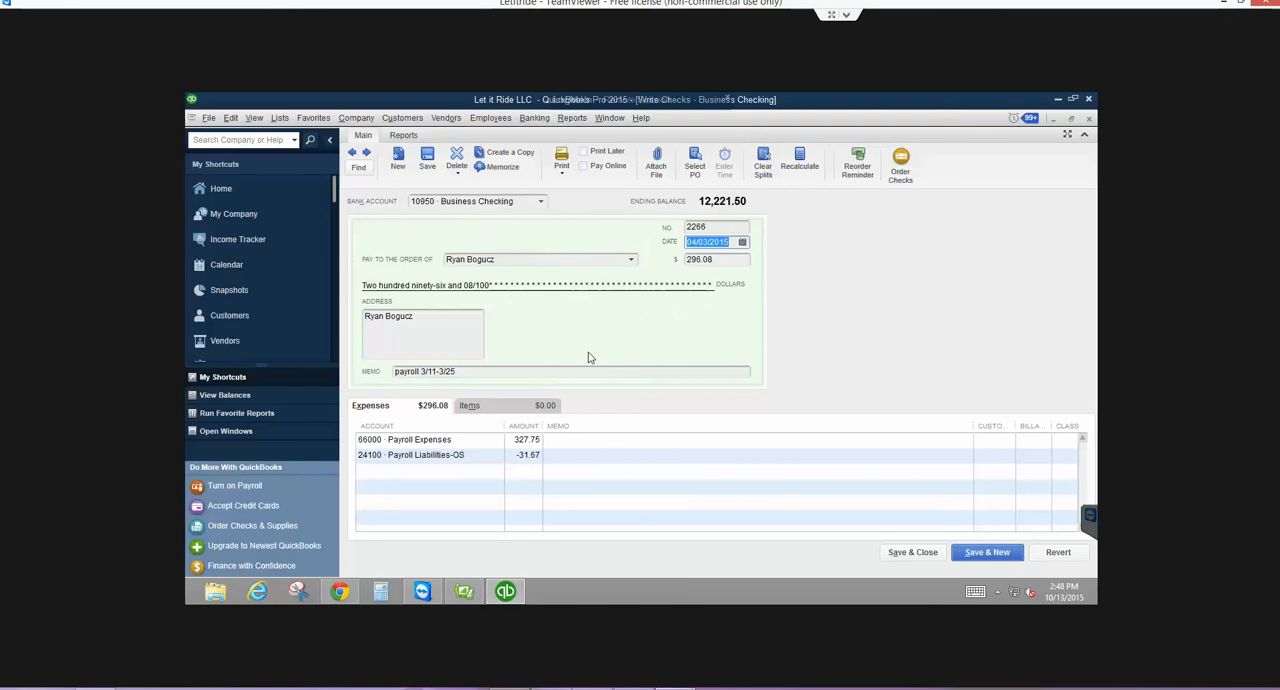
pyautogui.click(519, 374)
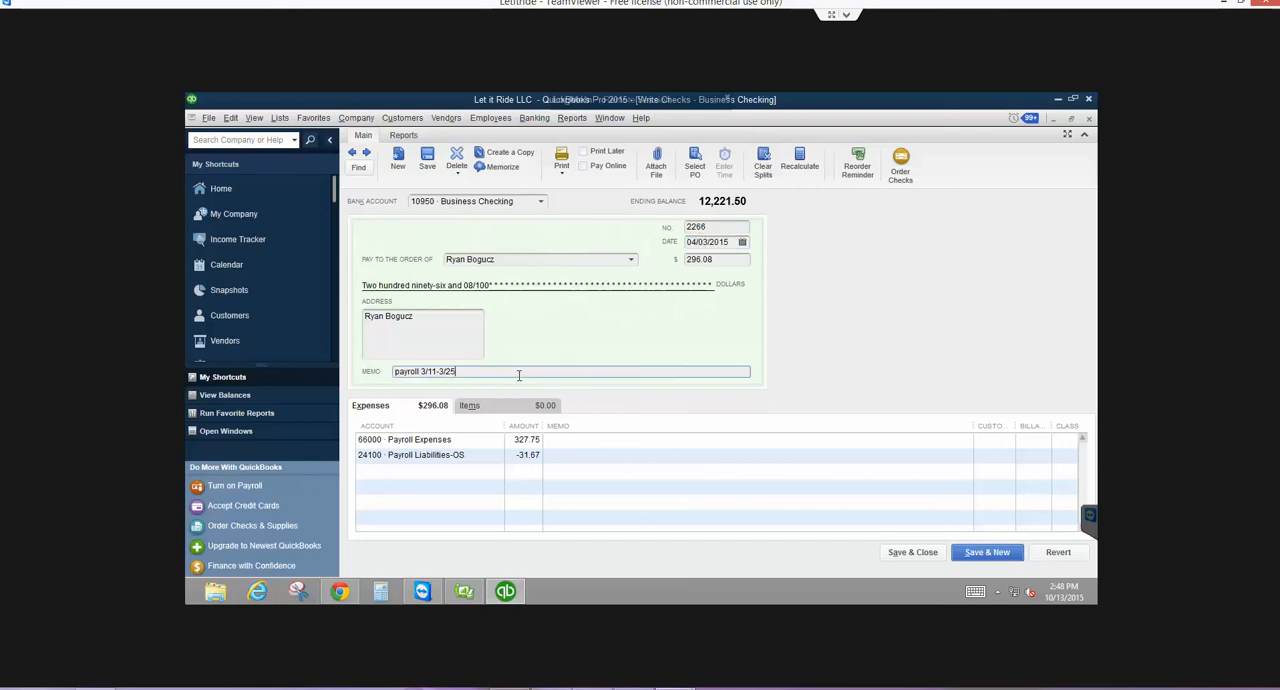
pyautogui.click(722, 260)
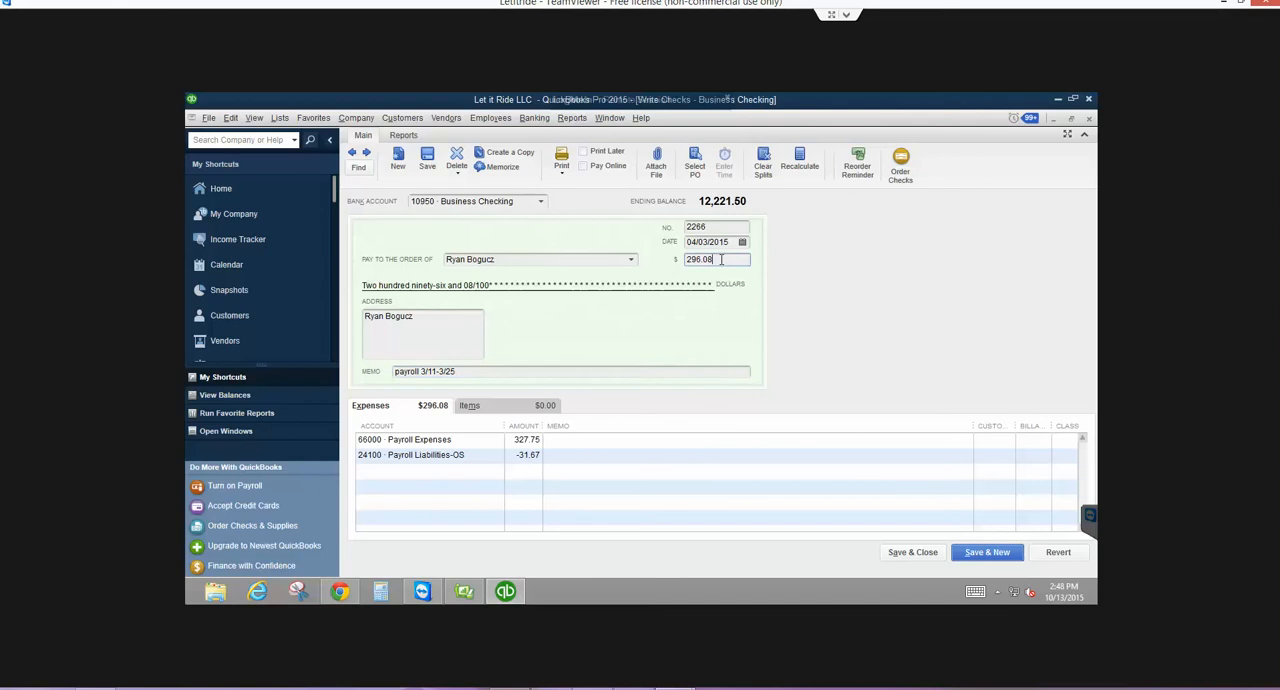
pyautogui.click(563, 259)
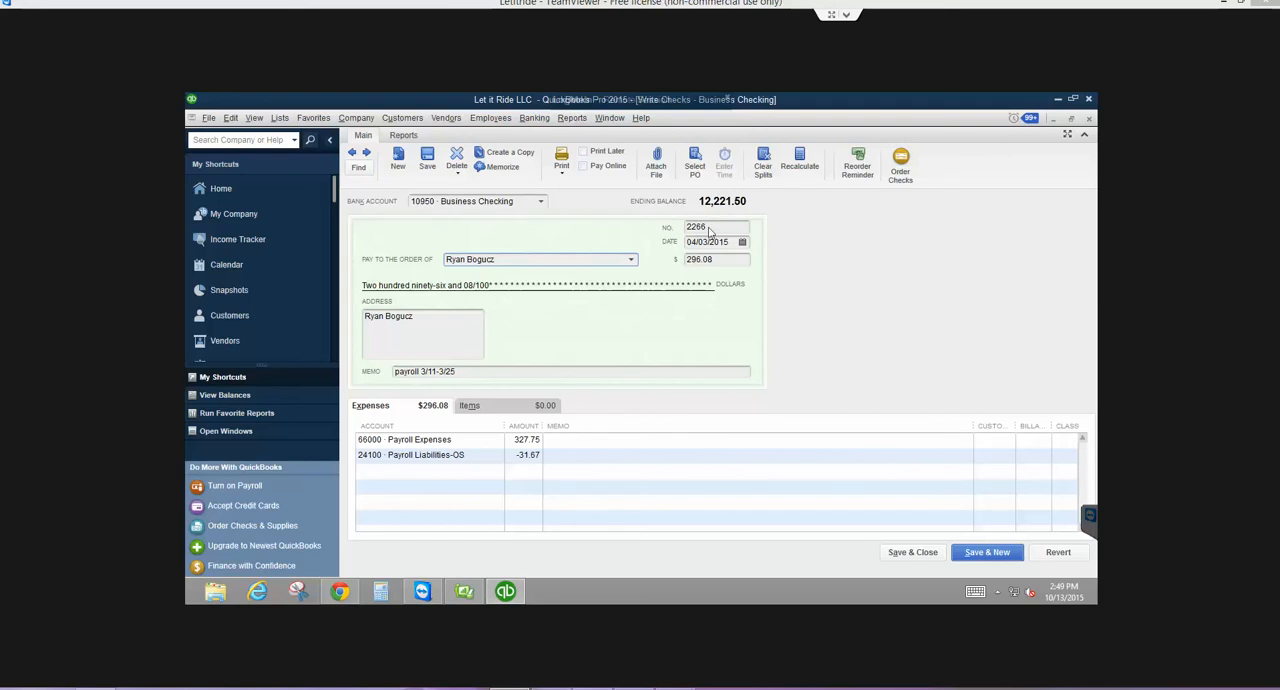
pyautogui.click(366, 153)
pyautogui.click(580, 263)
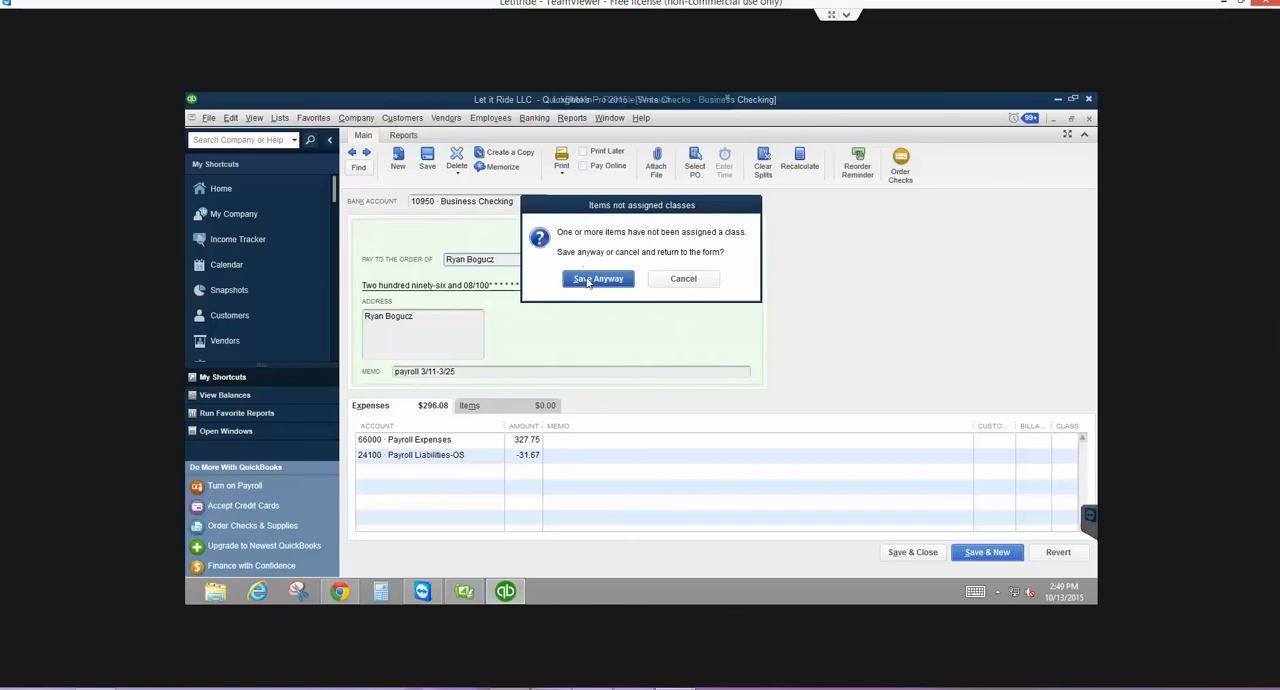
pyautogui.click(596, 279)
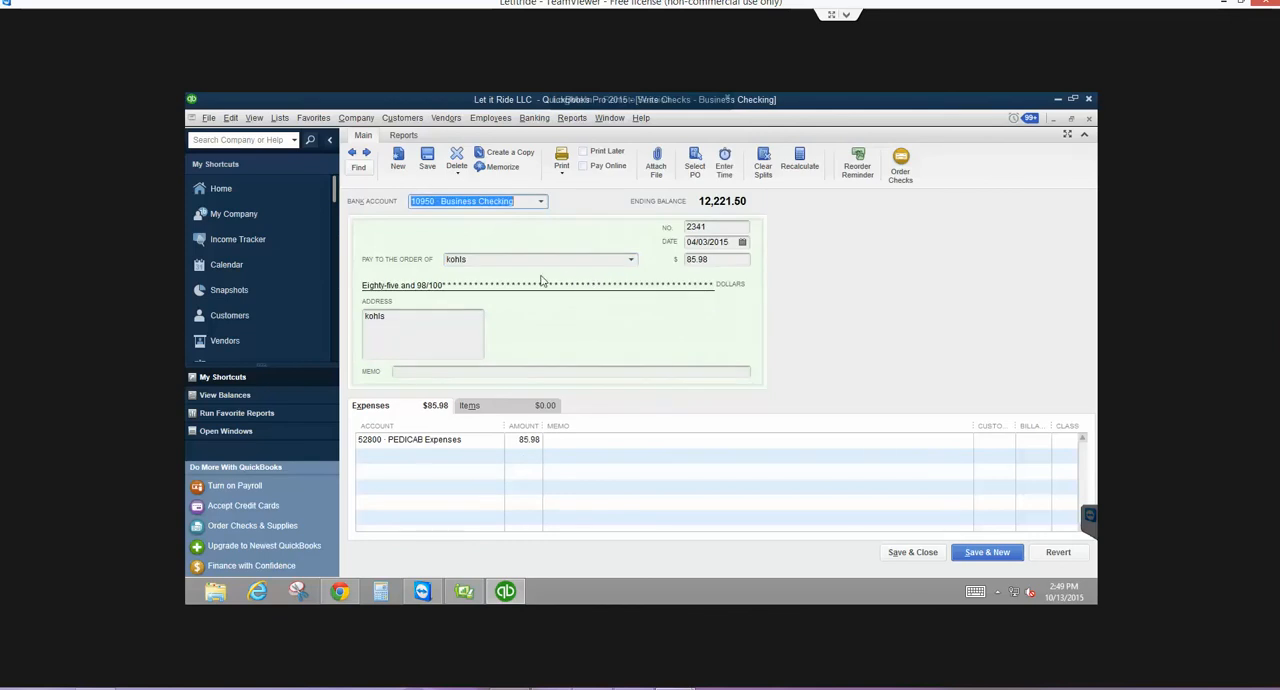
# - Remove the check number from the 85.98 kohls payment and record it without assigning a class
pyautogui.press('Tab')
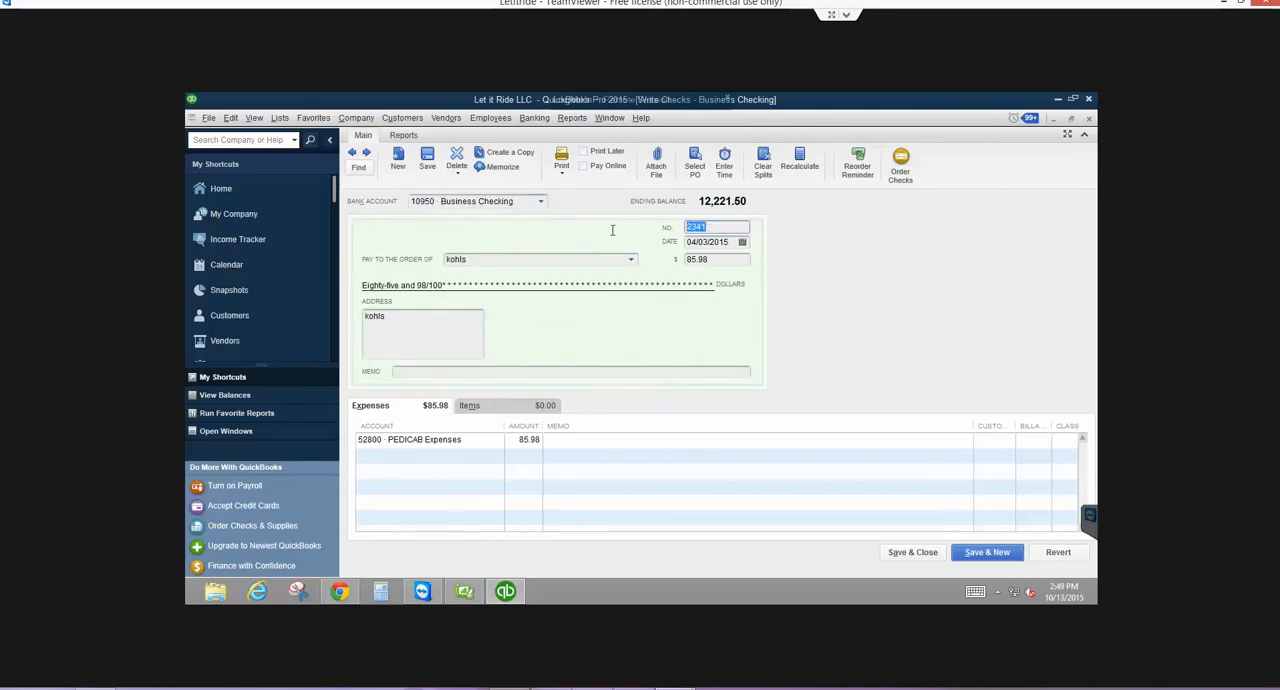
pyautogui.press('BackSpace')
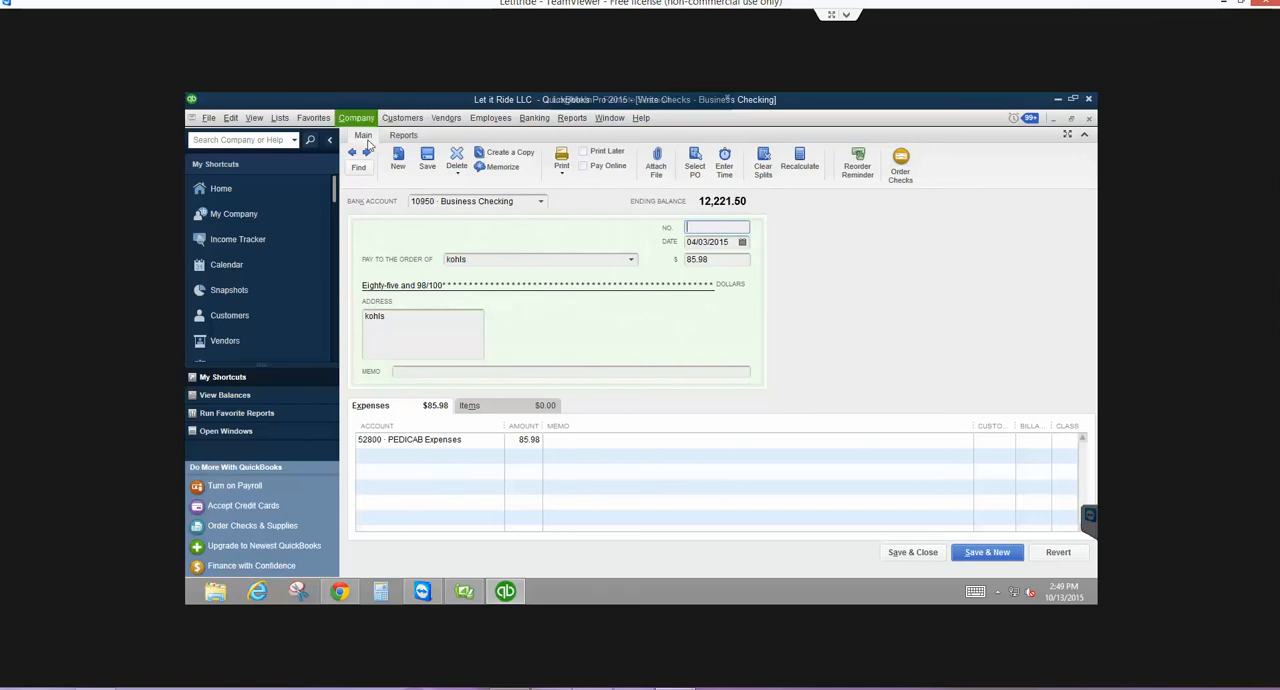
pyautogui.click(367, 151)
pyautogui.click(576, 256)
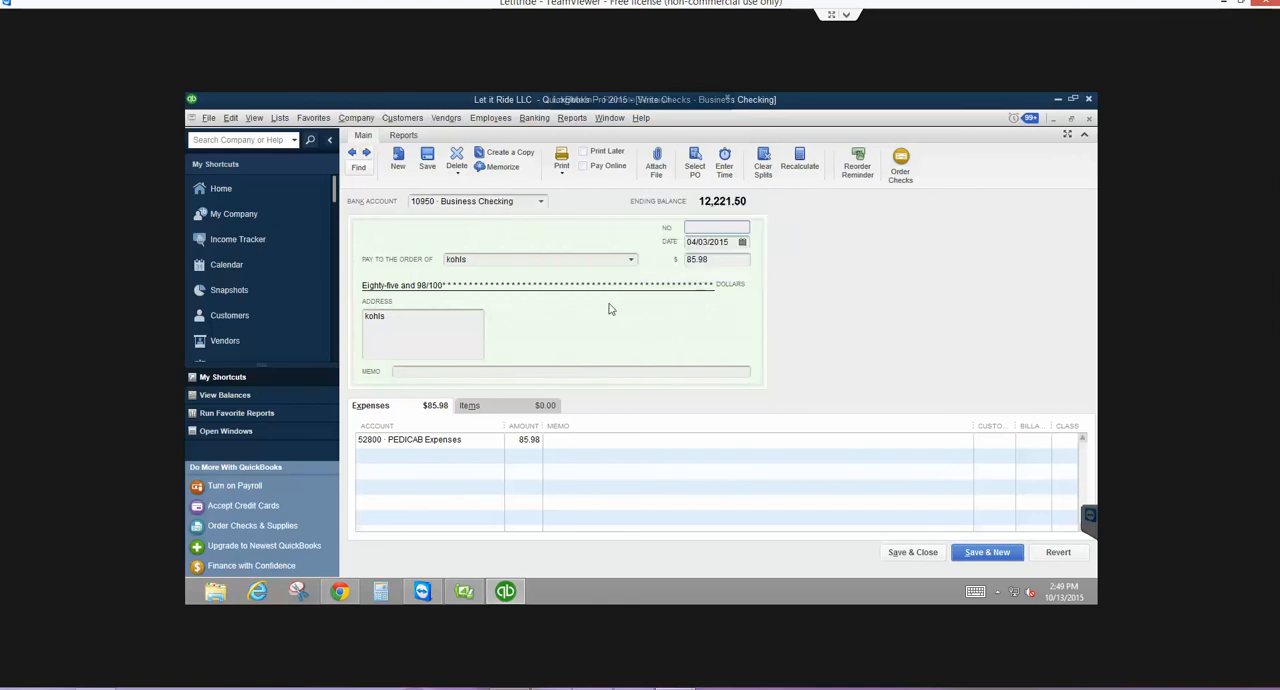
pyautogui.click(598, 283)
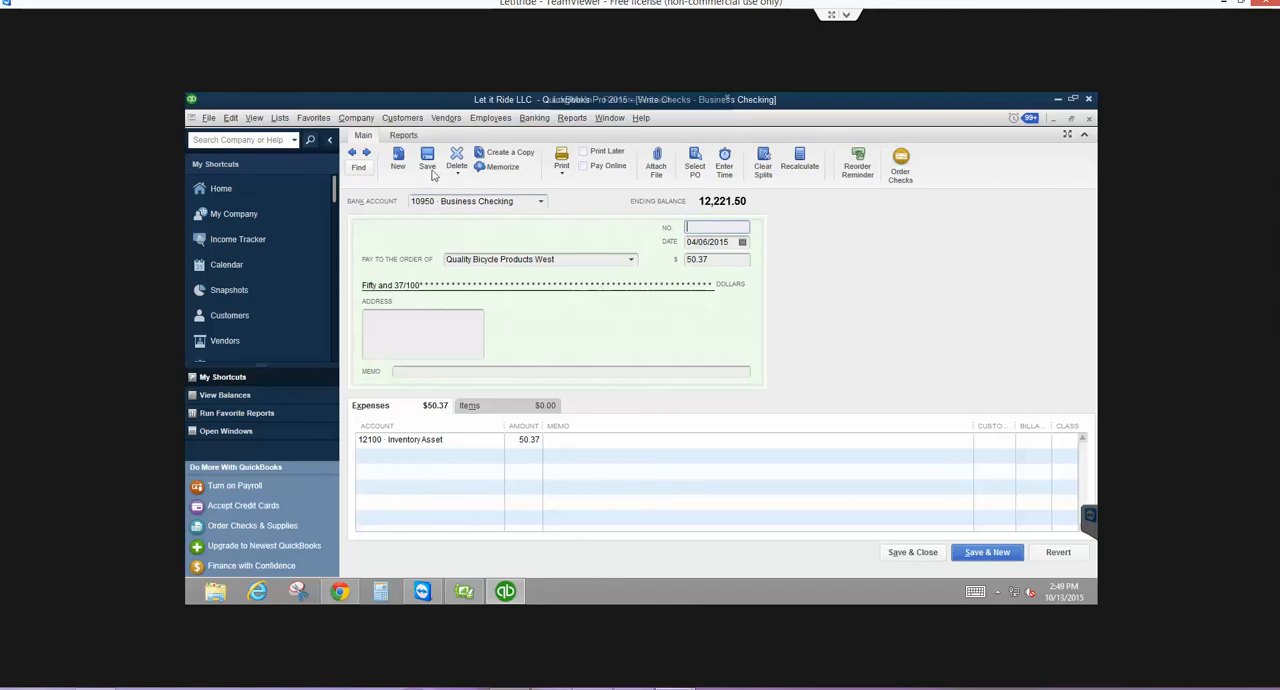
# - Record the 50.37 Quality Bicycle Products West payment with a blank check number and no class assigned
pyautogui.click(367, 152)
pyautogui.click(590, 262)
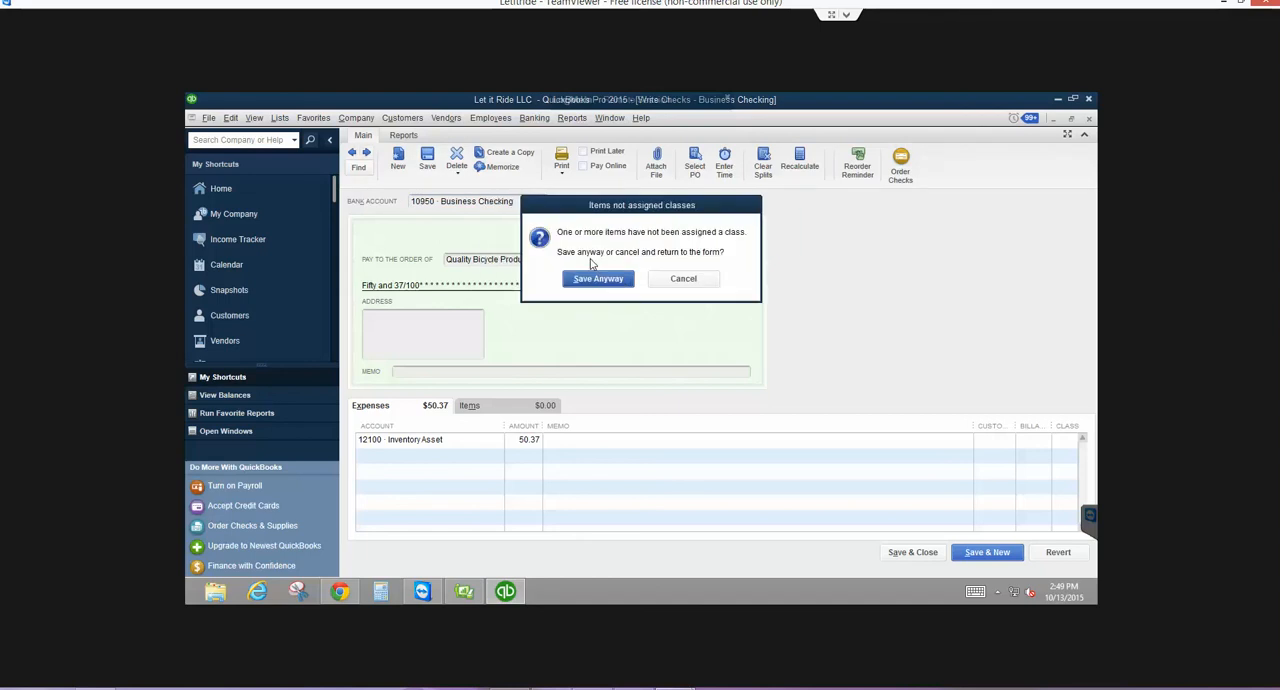
pyautogui.click(591, 277)
# - Remove the check number from the 59.99 batteries plus payment and record it without assigning a class
pyautogui.press('Tab')
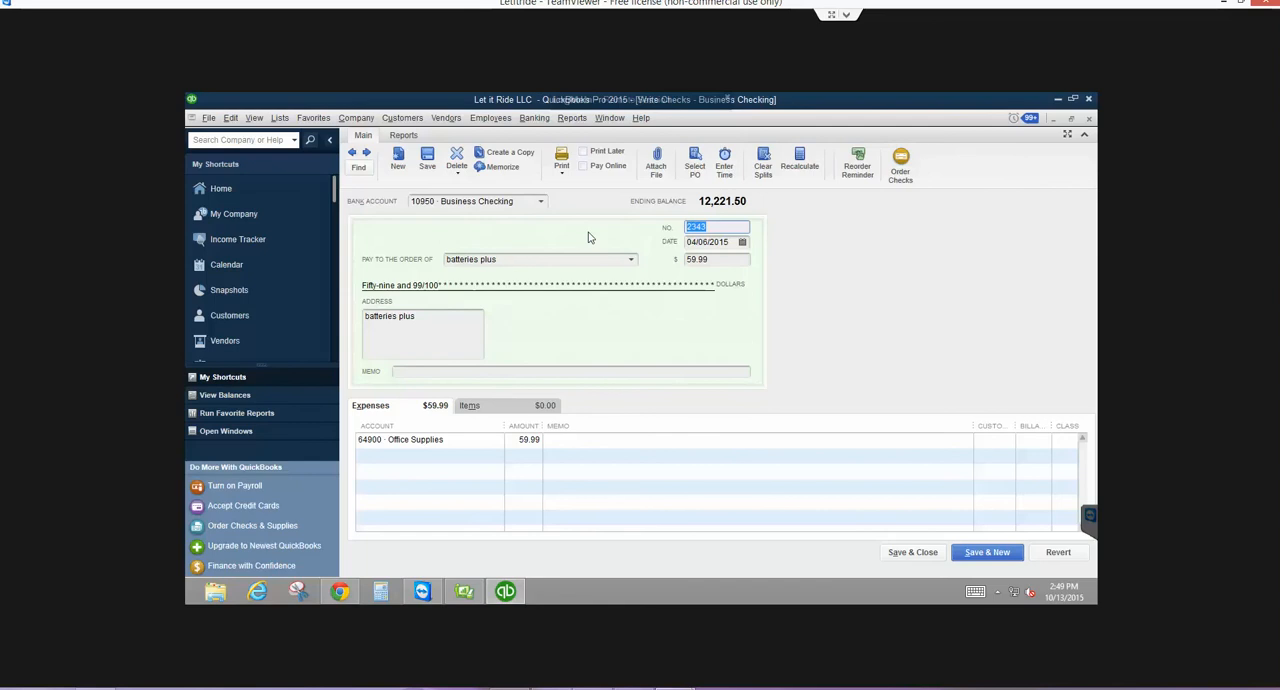
pyautogui.press('BackSpace')
pyautogui.click(366, 154)
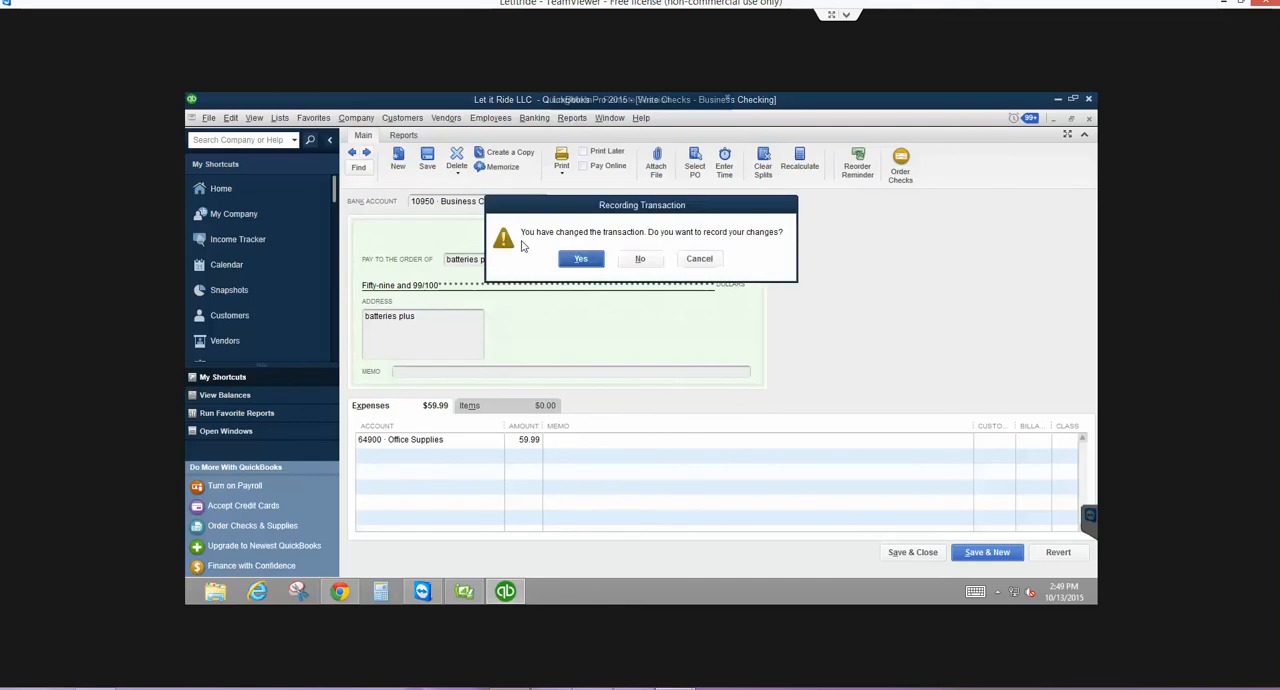
pyautogui.click(576, 258)
pyautogui.click(598, 279)
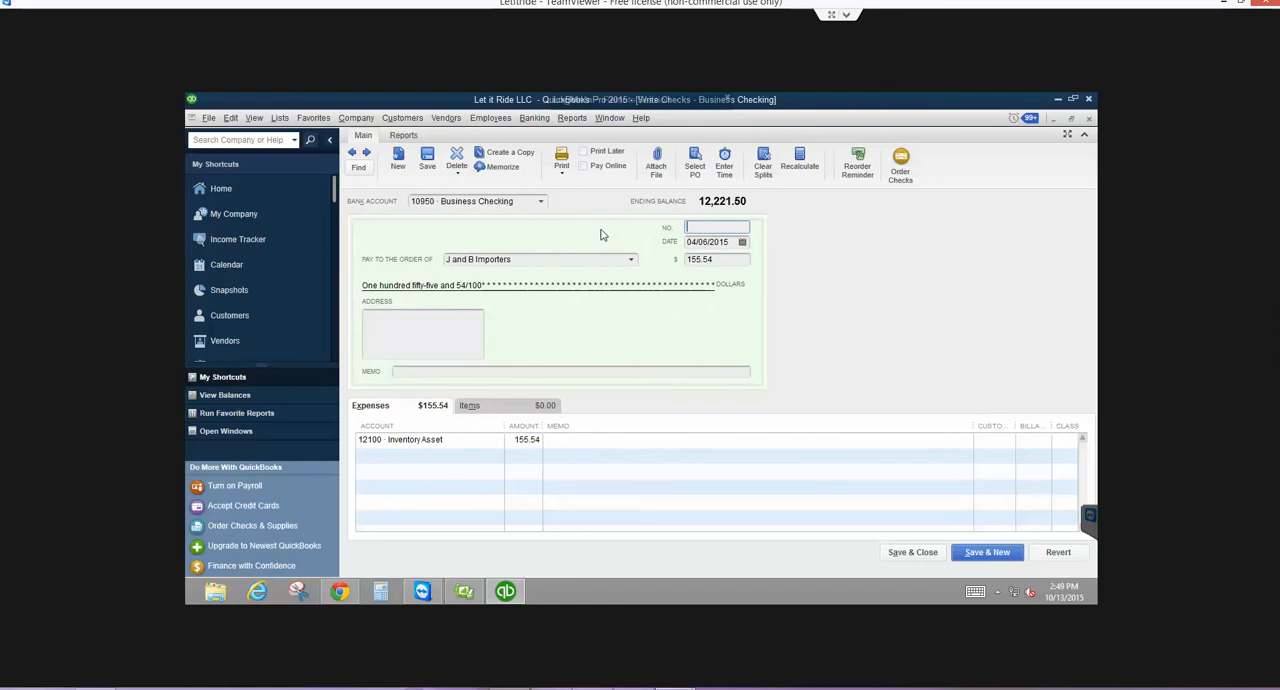
# - Record the 155.54 J and B Importers payment with a blank check number and no class assigned
pyautogui.click(366, 154)
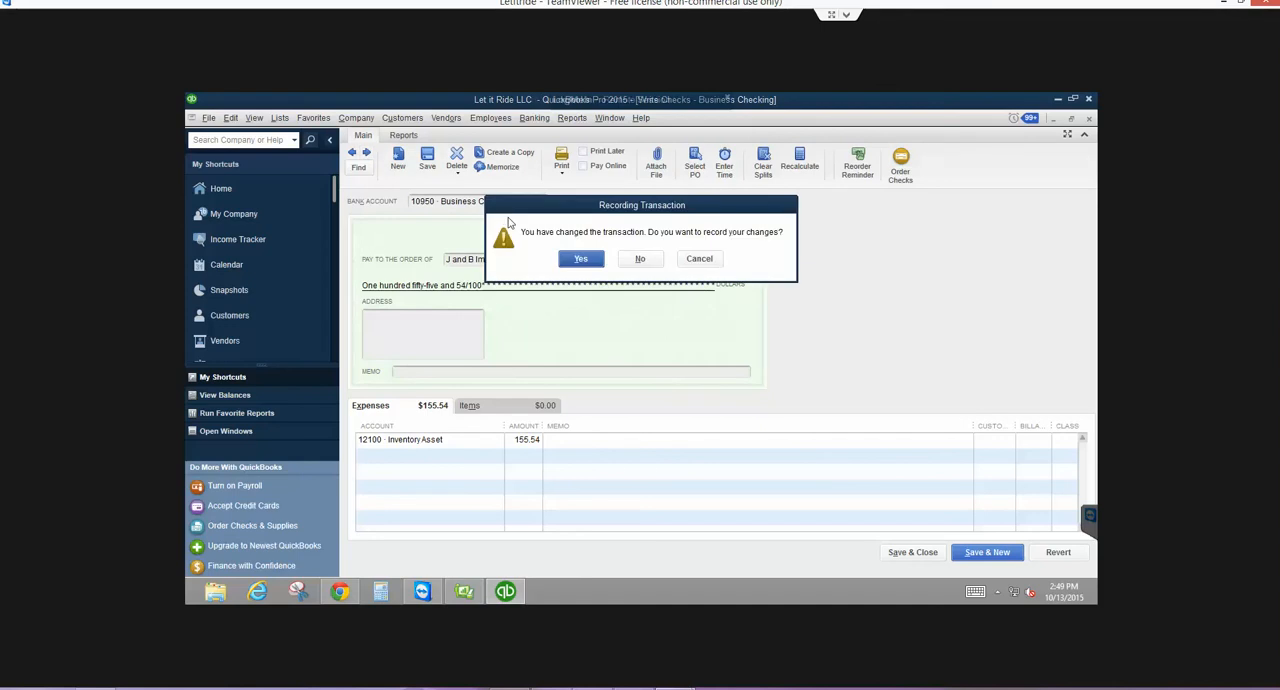
pyautogui.click(580, 258)
pyautogui.click(590, 279)
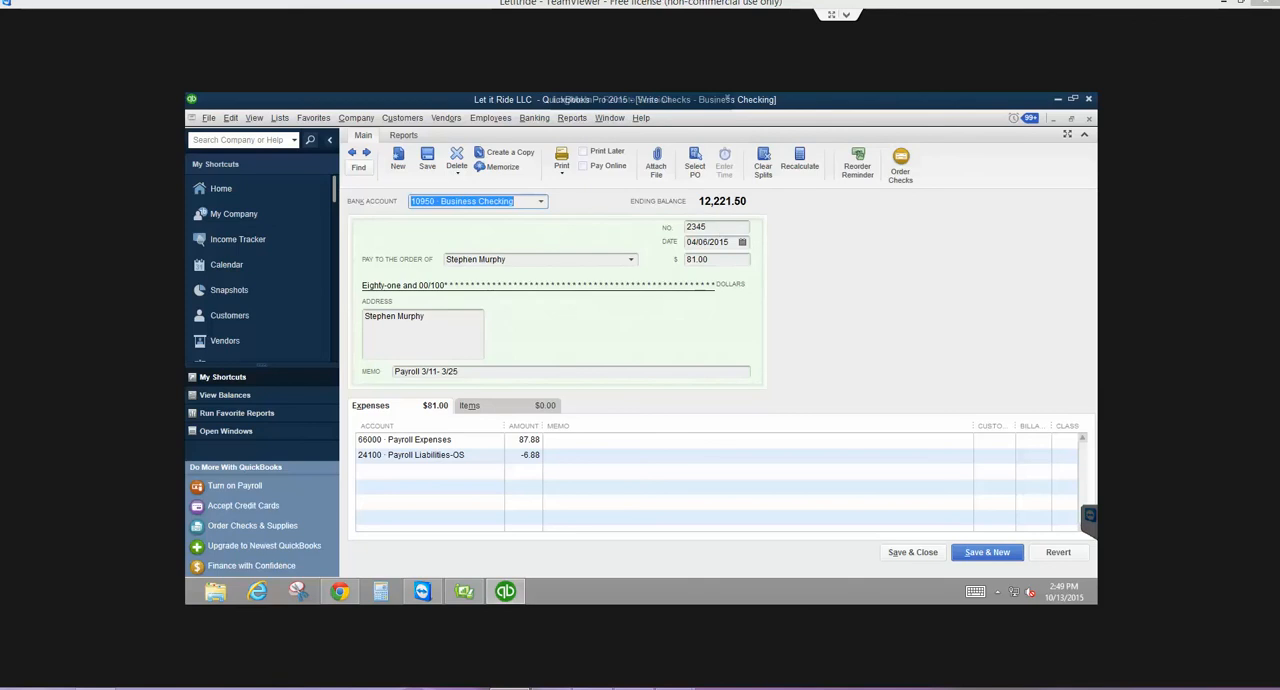
# - Set the check number of the 81.00 payroll check to 2267 and record it without assigning a class
pyautogui.click(697, 229)
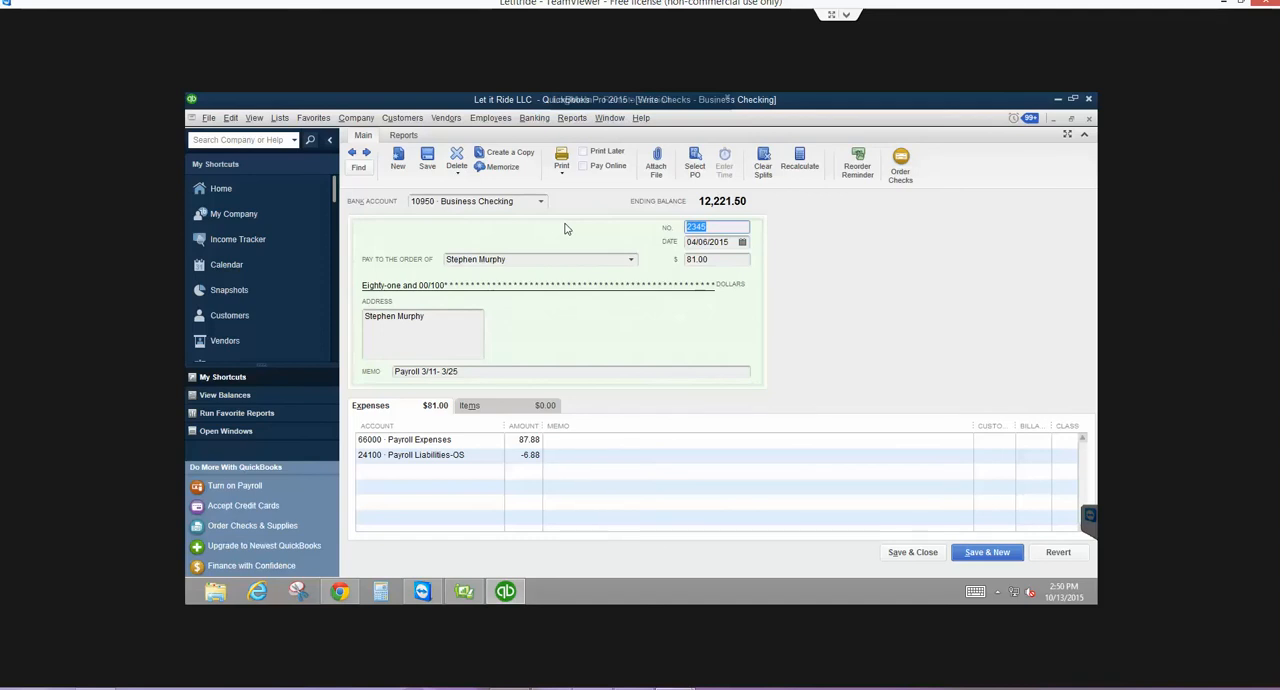
pyautogui.write('2267')
pyautogui.press('Tab')
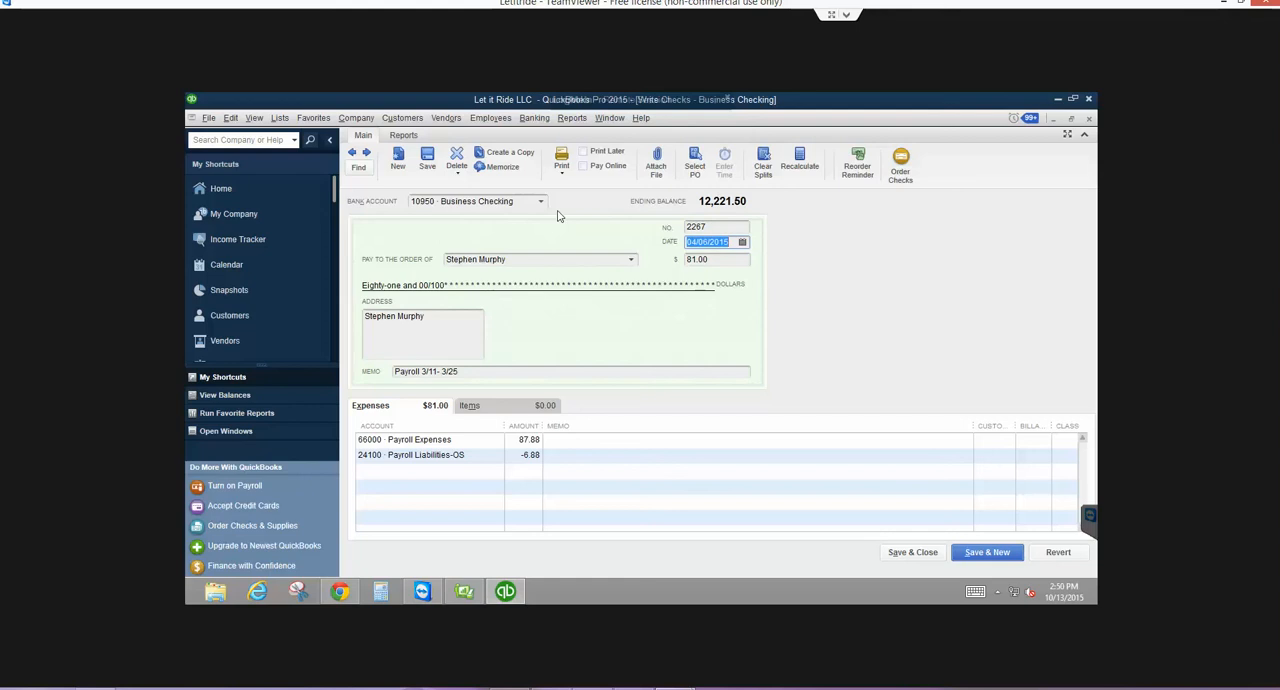
pyautogui.click(366, 152)
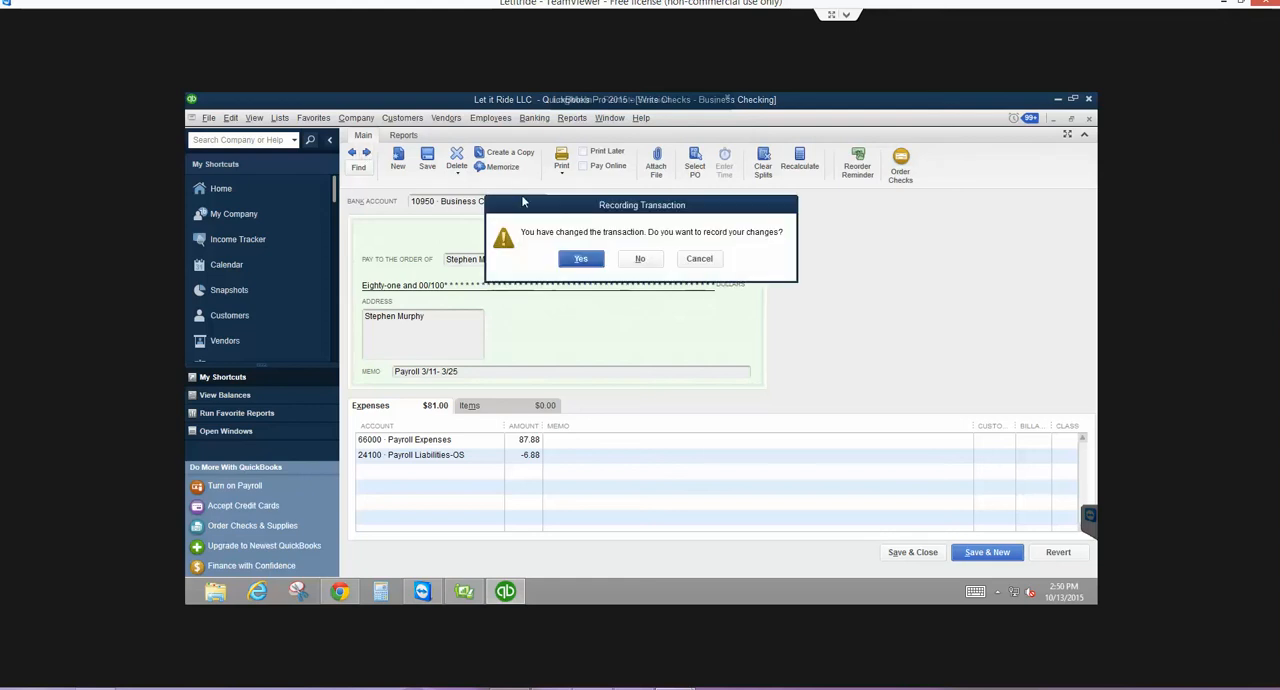
pyautogui.click(580, 258)
pyautogui.click(593, 278)
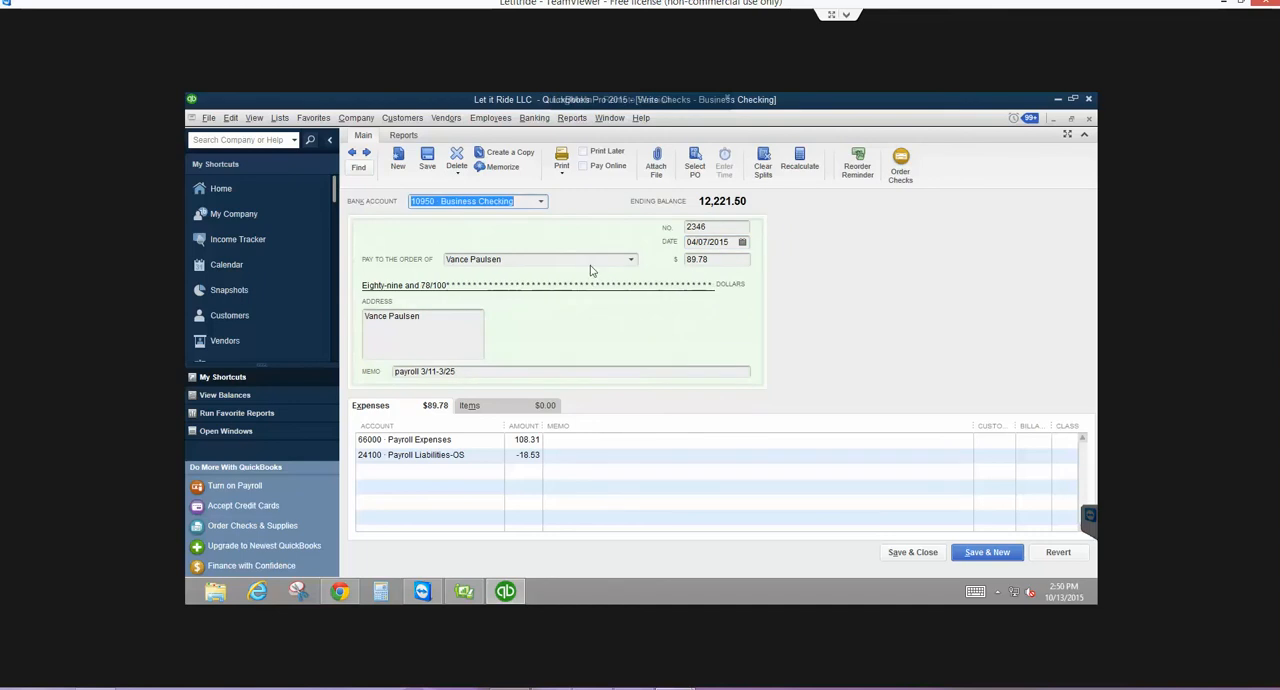
# - Set the check number of the 89.78 payroll check to 2268 and record it without assigning a class
pyautogui.click(711, 227)
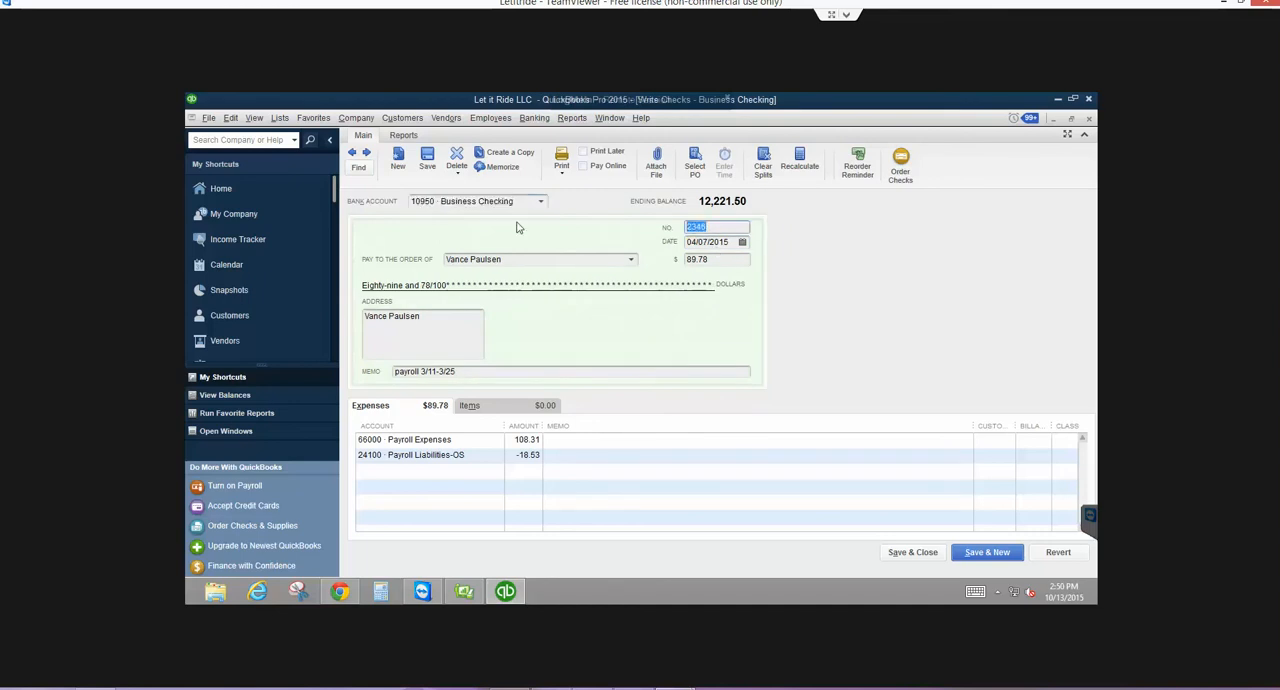
pyautogui.write('2268')
pyautogui.press('Tab')
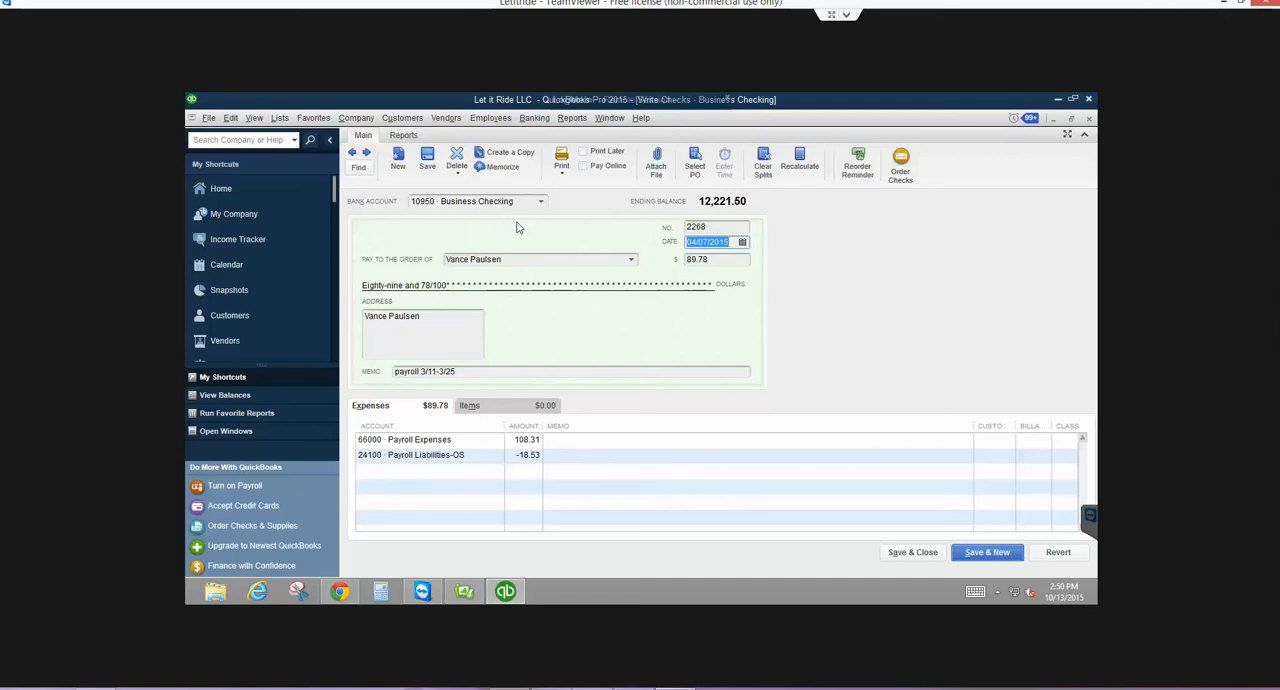
pyautogui.press('Tab')
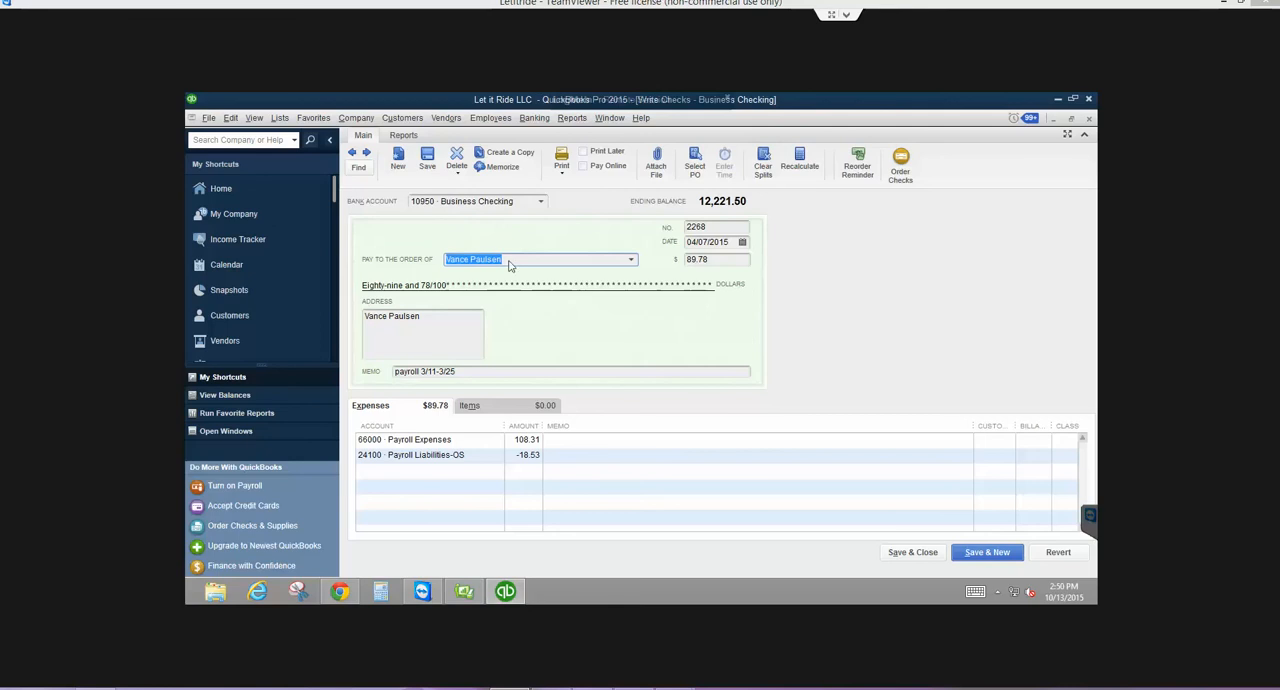
pyautogui.click(367, 153)
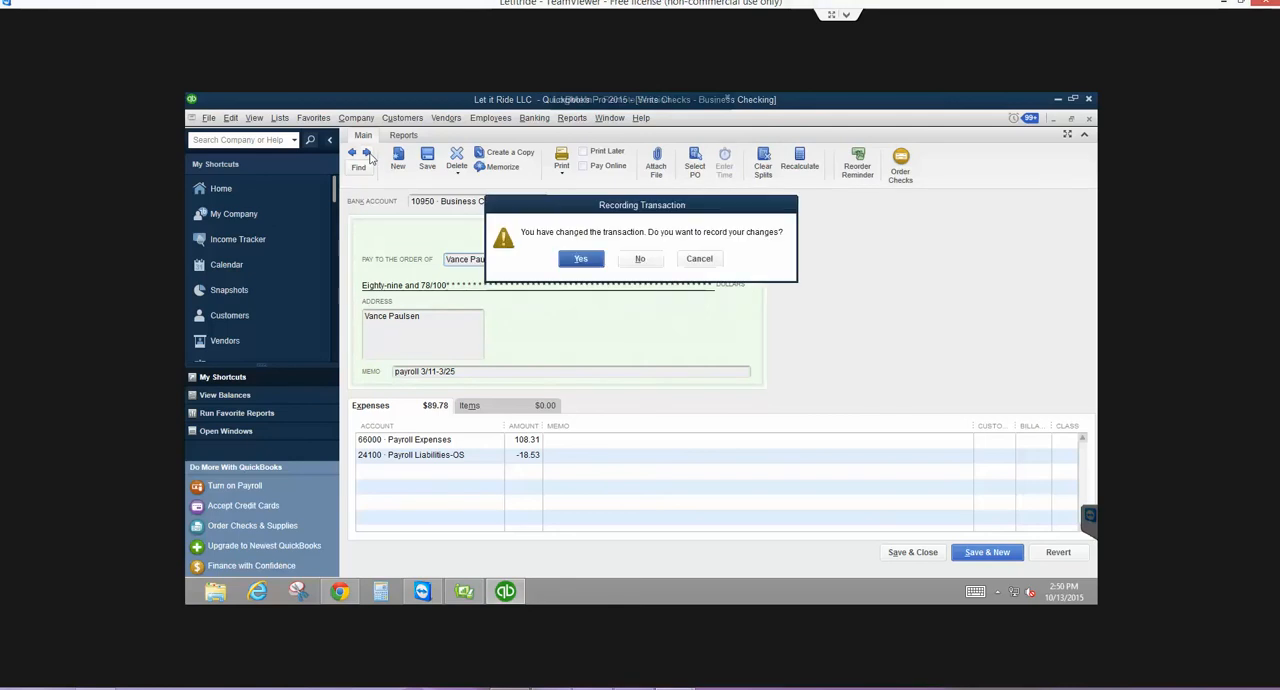
pyautogui.click(556, 260)
pyautogui.click(596, 279)
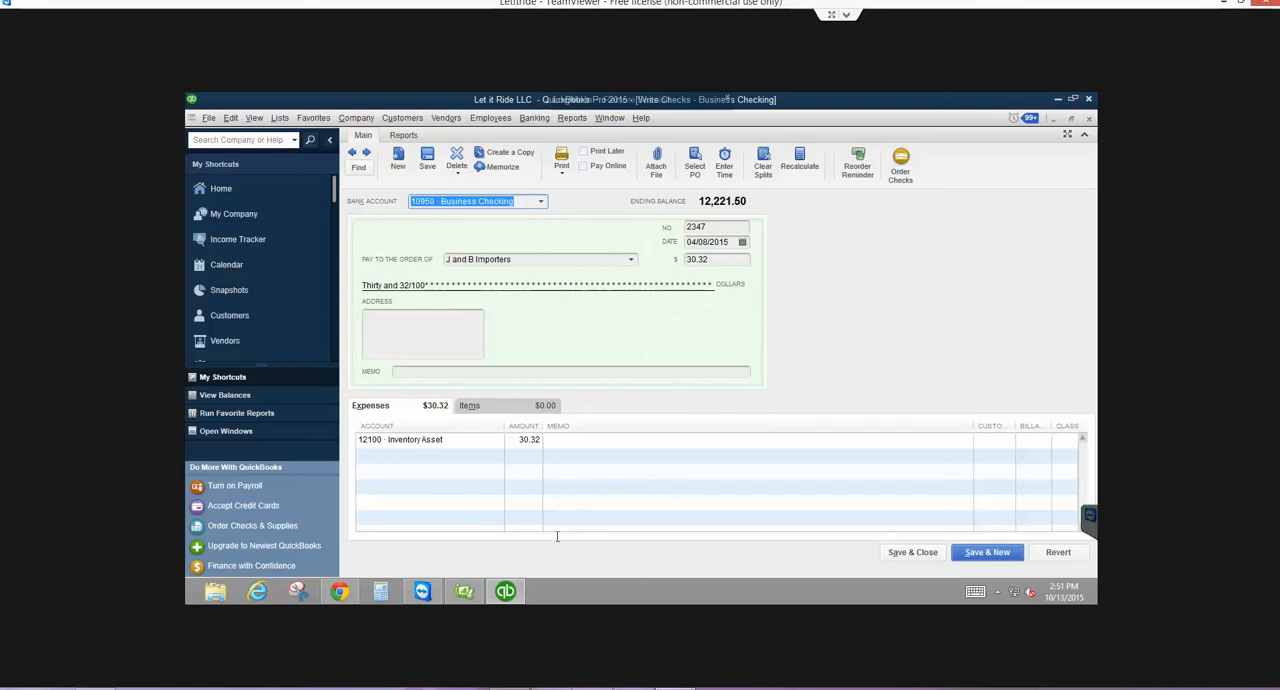
pyautogui.click(466, 592)
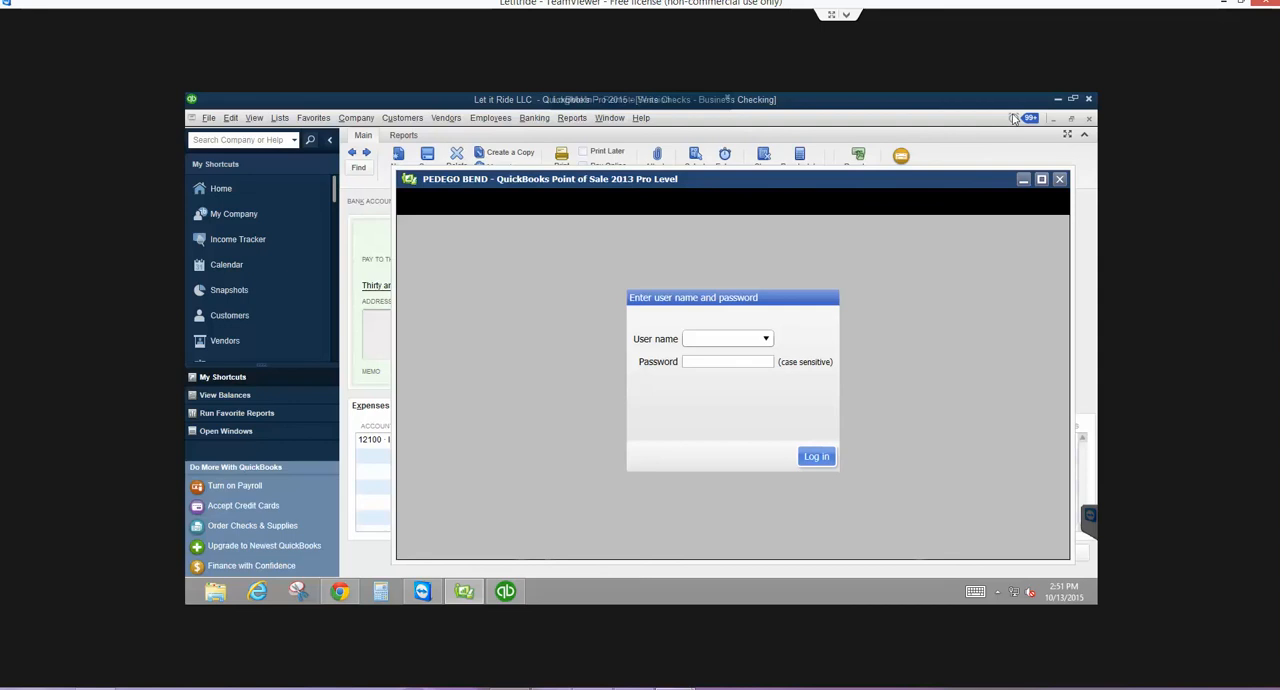
pyautogui.click(1023, 180)
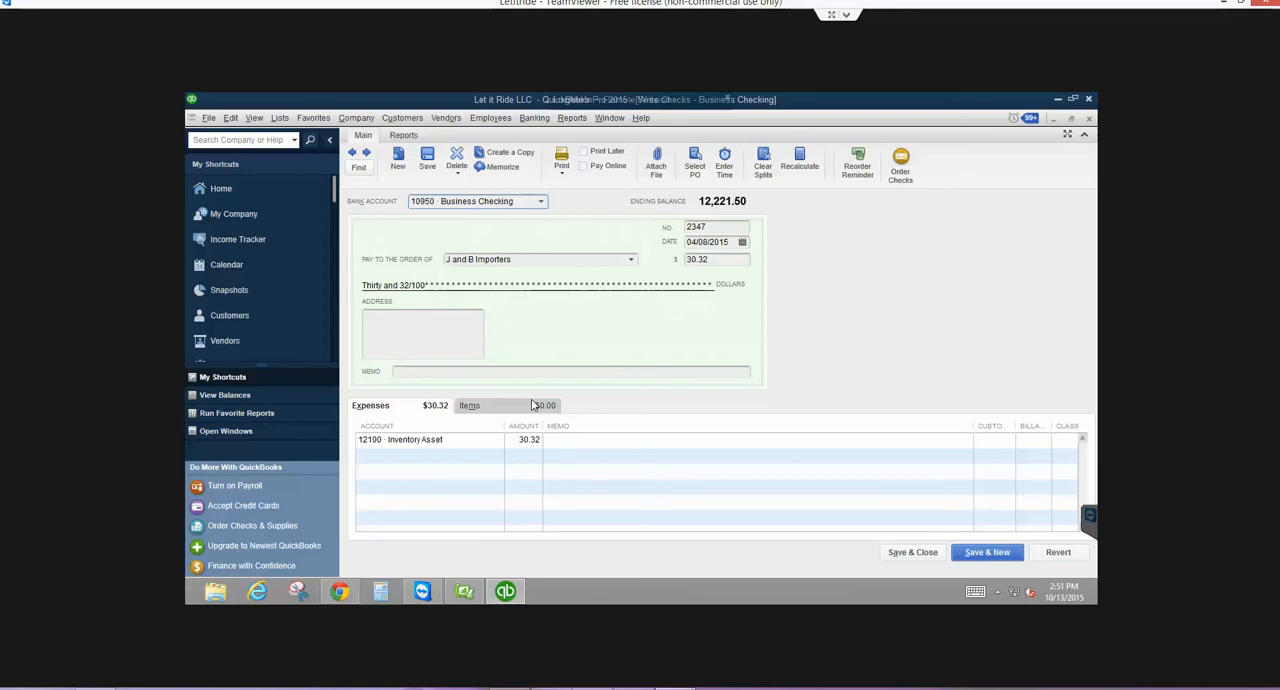
# - Select the 2,452.00 PEDEGO_1 bill among the vendor bills awaiting payment and open its details
pyautogui.click(446, 118)
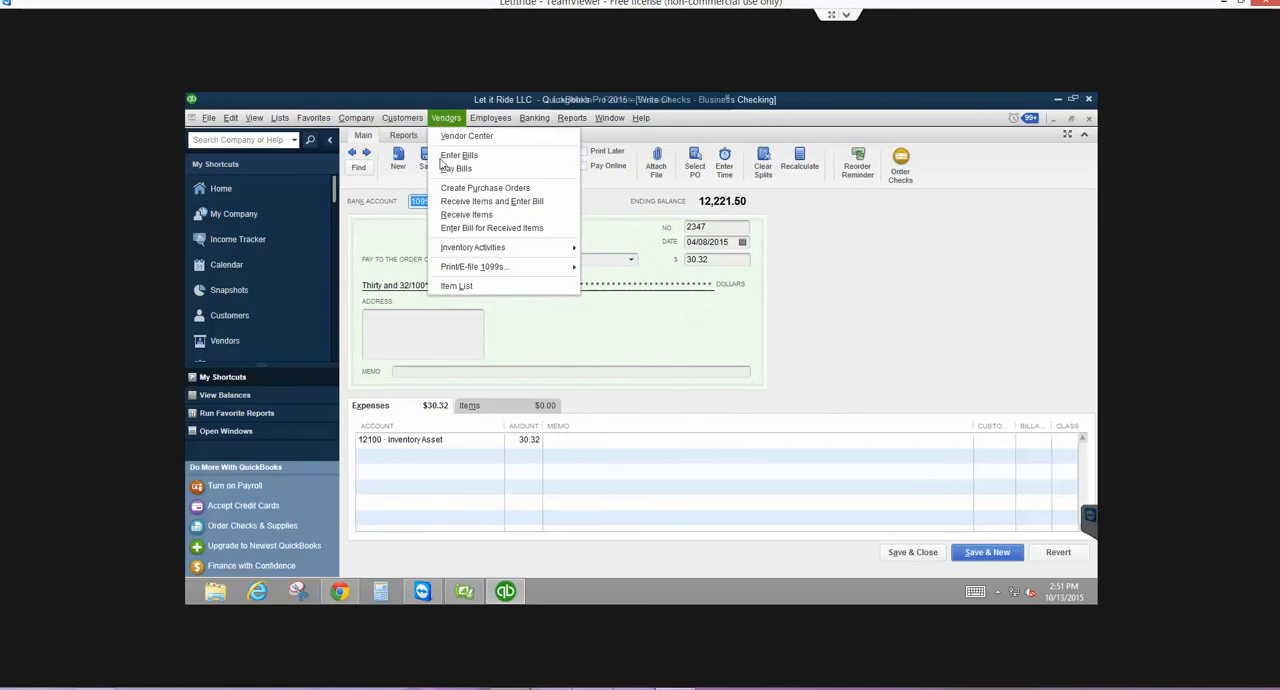
pyautogui.click(443, 164)
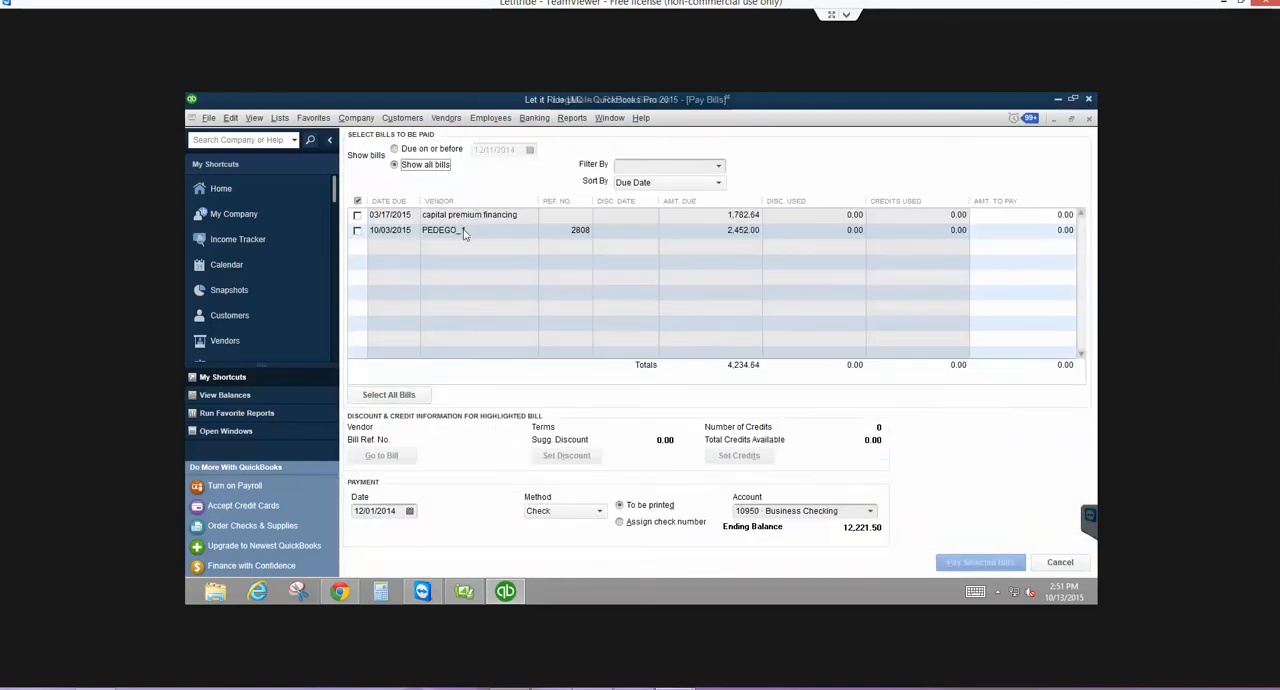
pyautogui.click(357, 231)
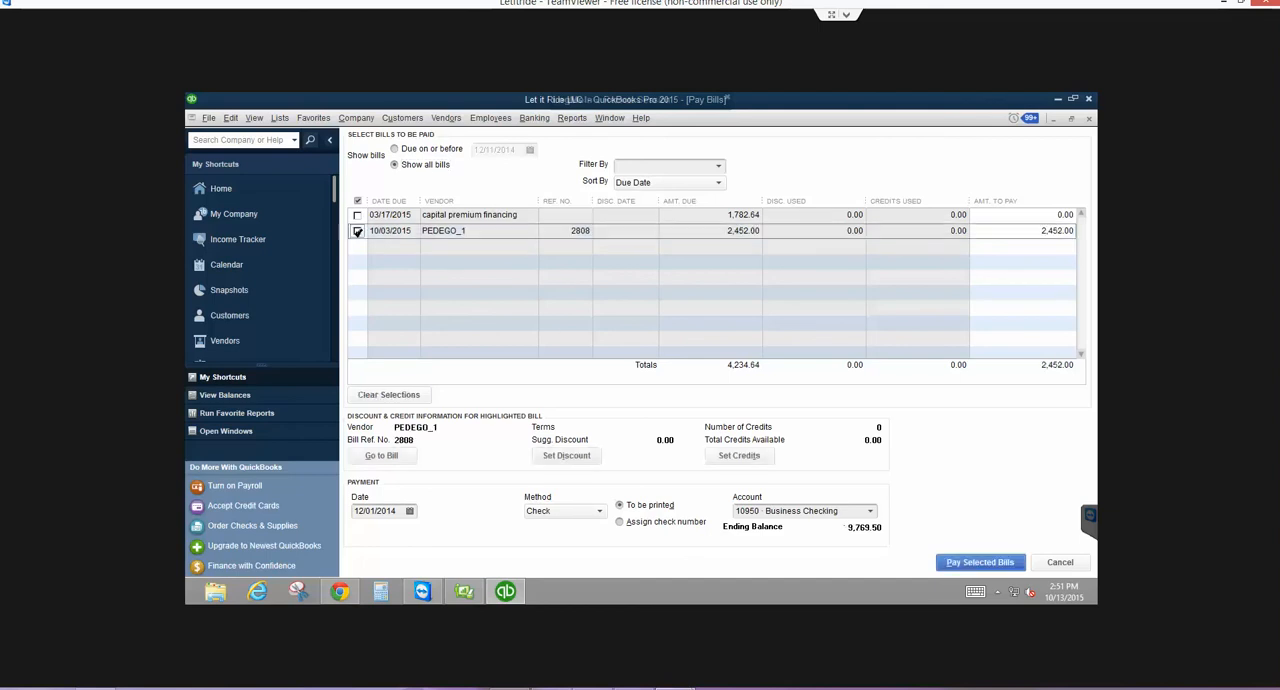
pyautogui.click(386, 456)
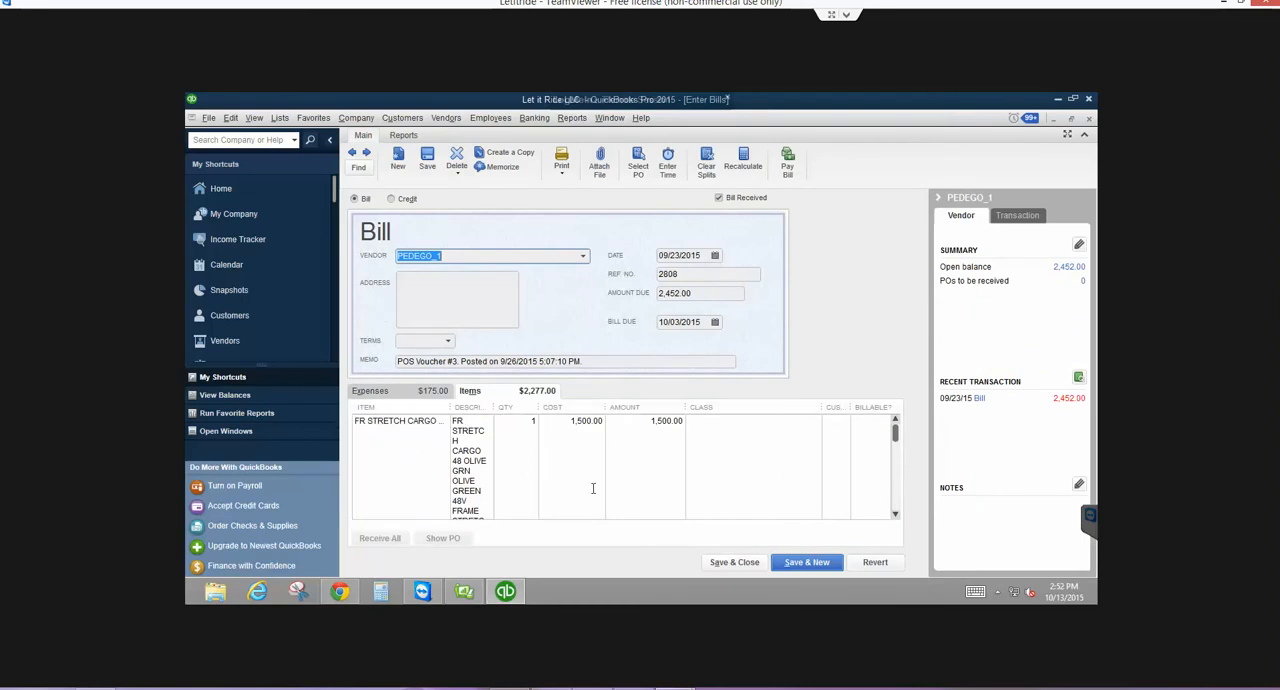
# - Review the line items of the open PEDEGO_1 bill and close it
pyautogui.scroll(-1, 593, 488)
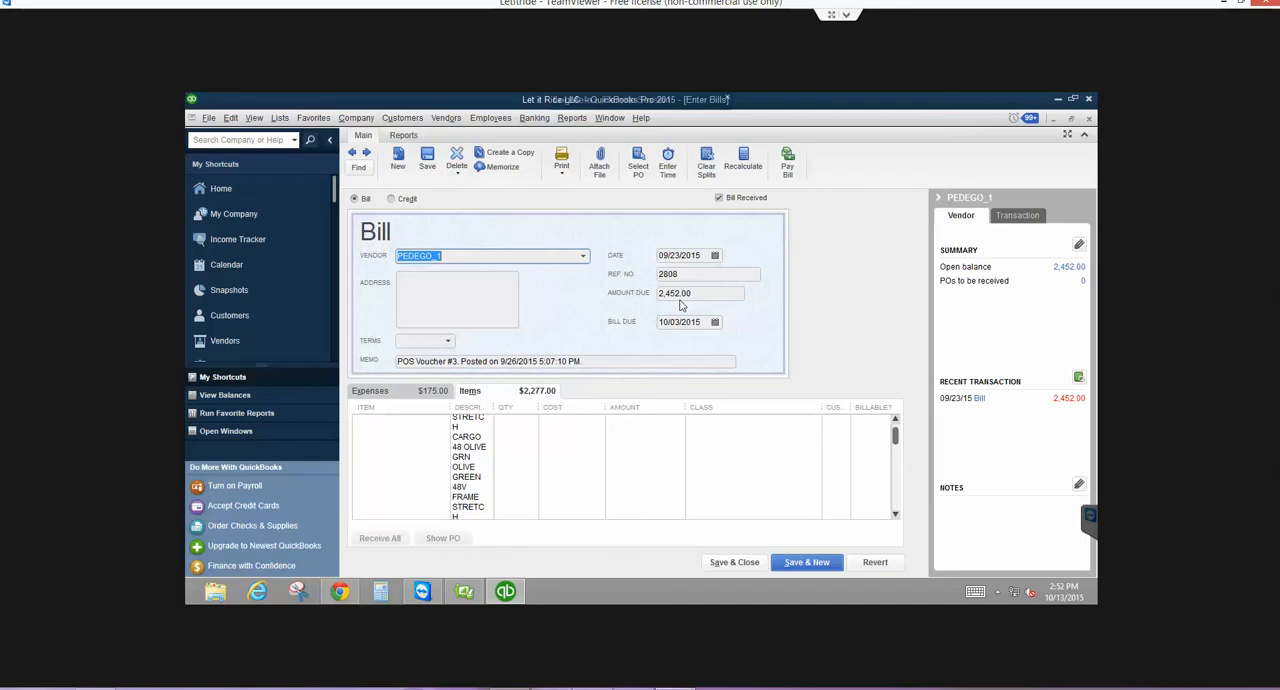
pyautogui.click(733, 562)
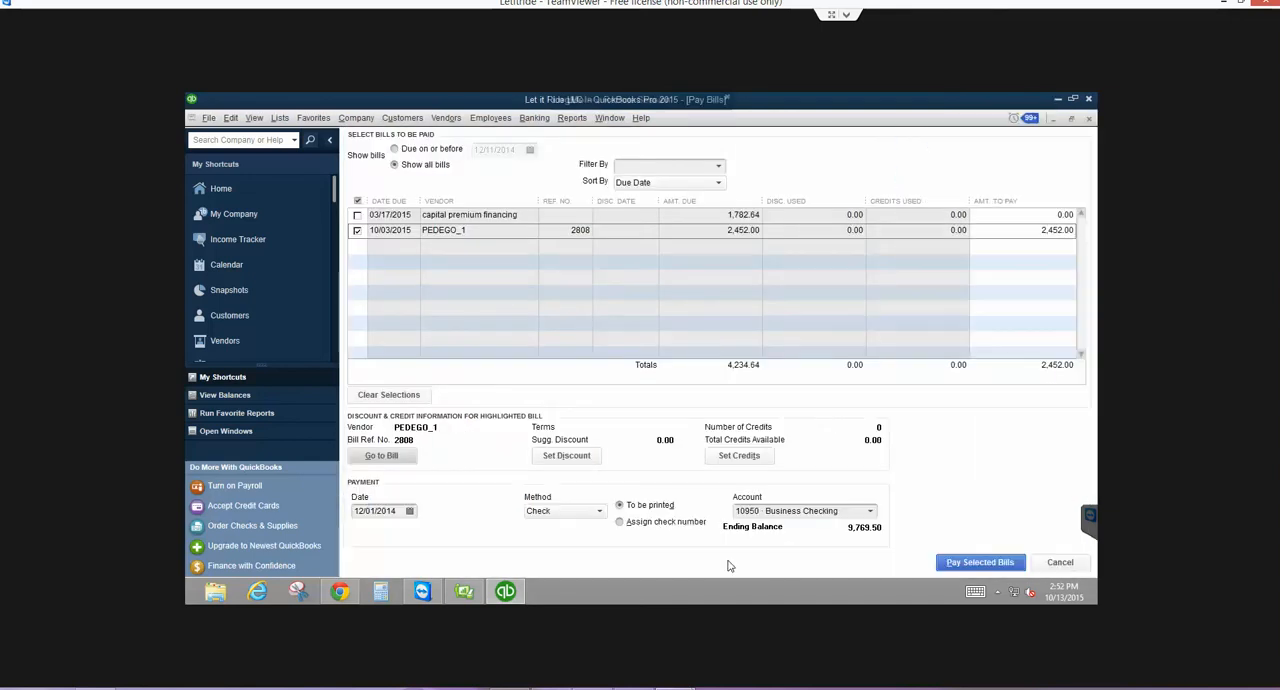
# - Search the company's transactions for the amount 2,452.00
pyautogui.click(209, 118)
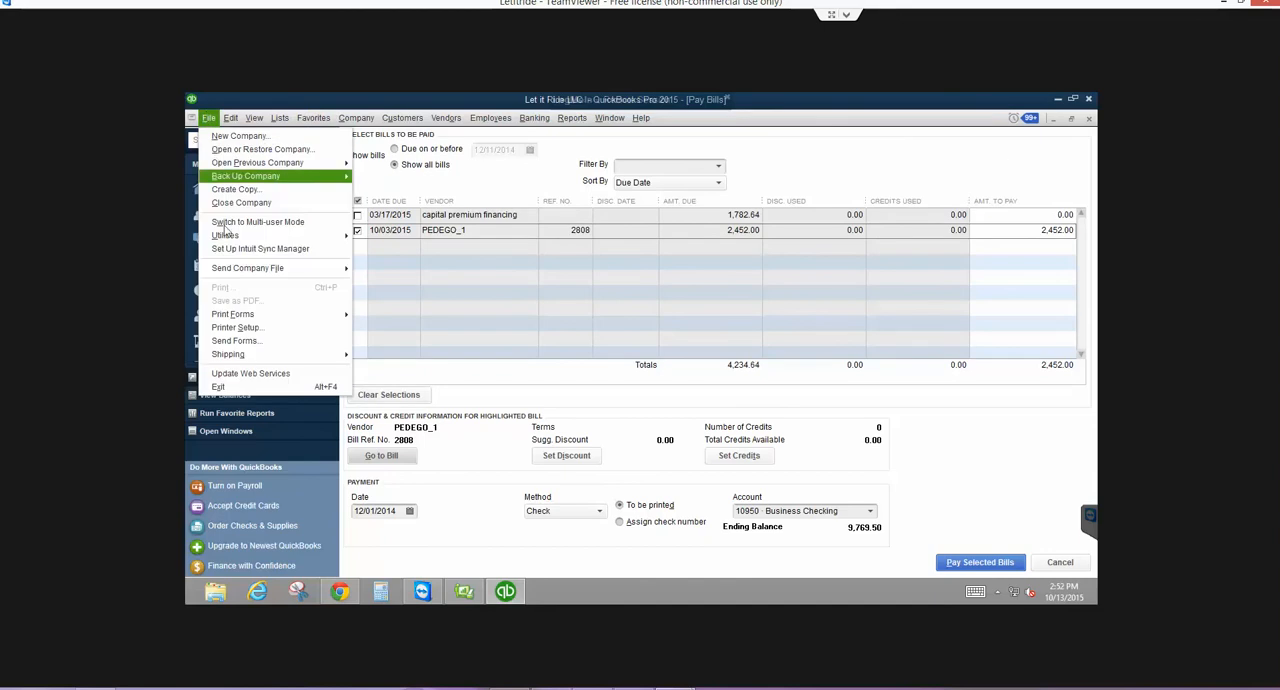
pyautogui.click(209, 118)
pyautogui.click(231, 118)
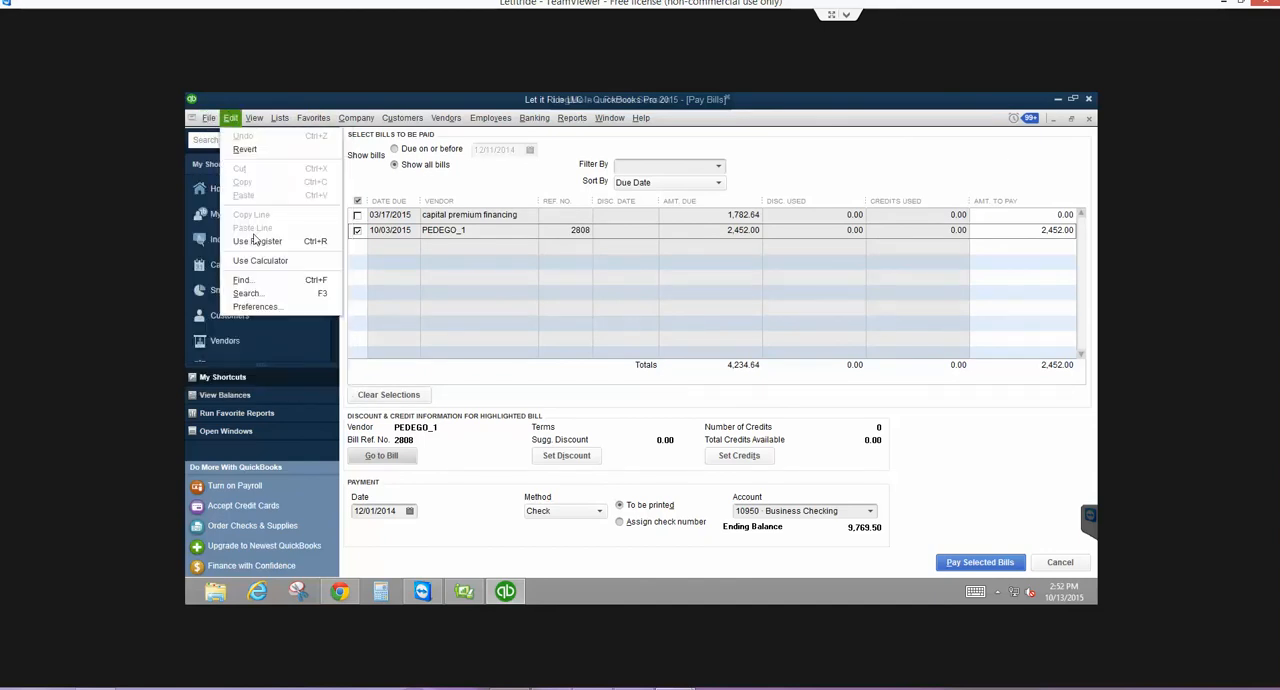
pyautogui.click(242, 280)
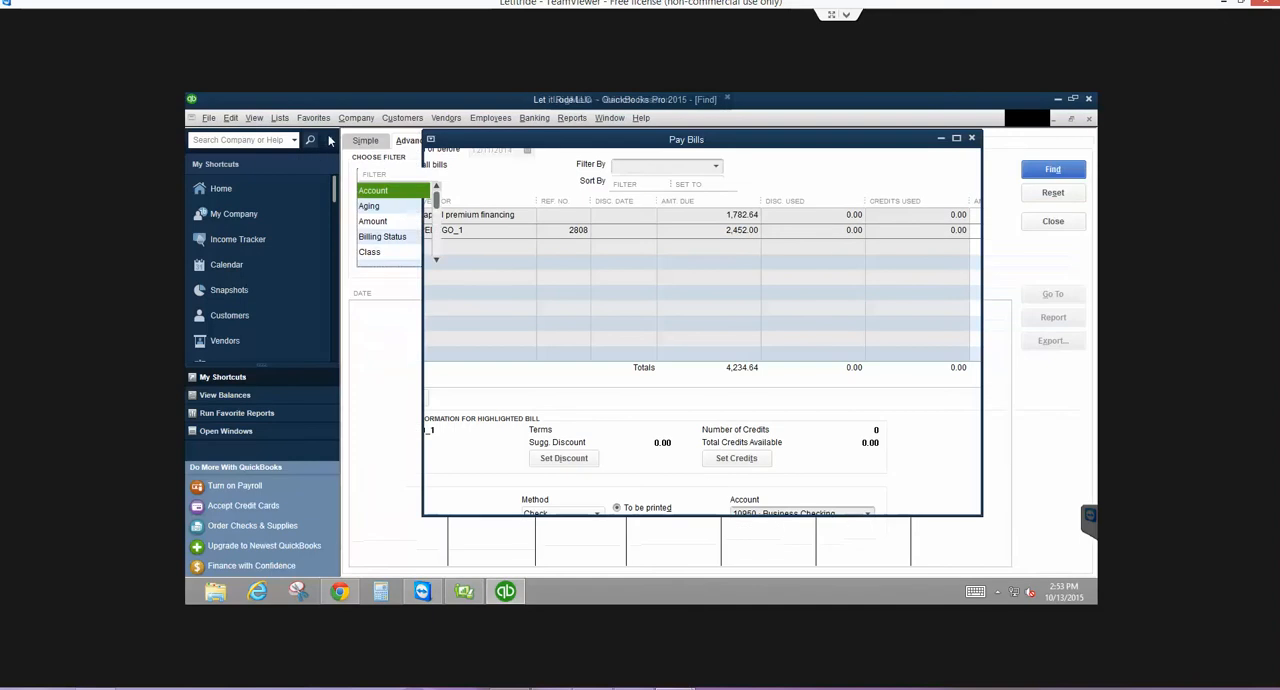
pyautogui.click(372, 220)
pyautogui.click(543, 210)
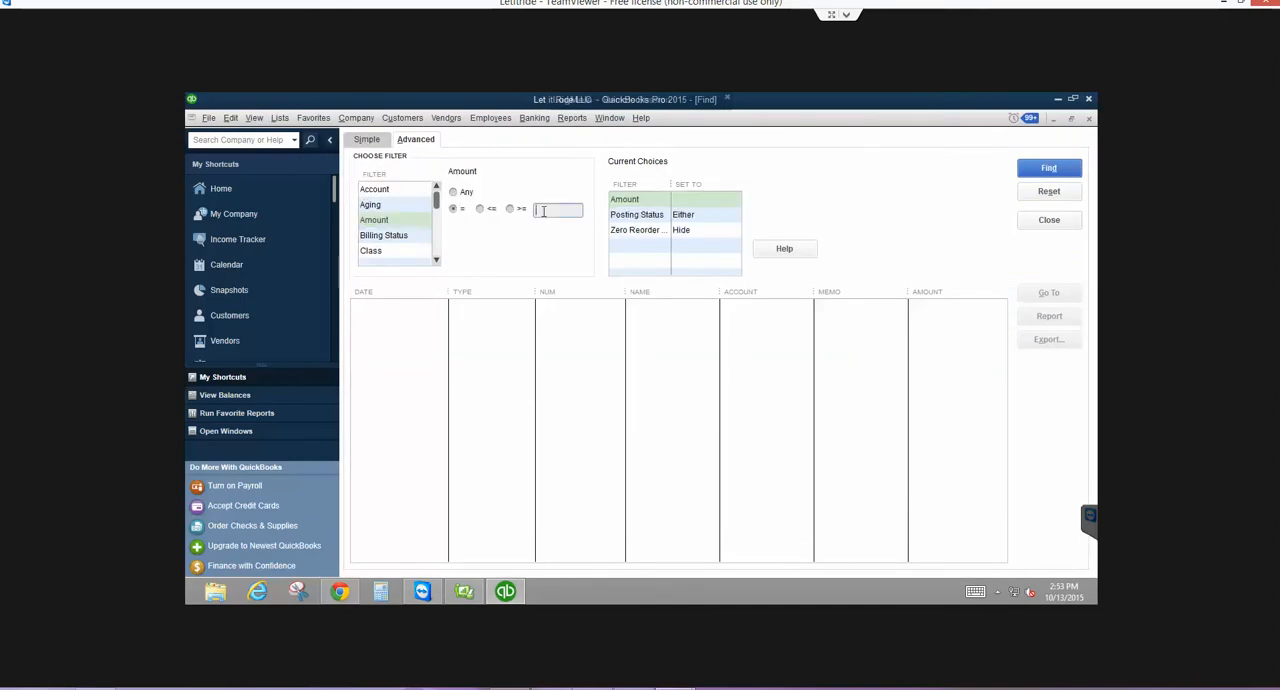
pyautogui.write('2452')
pyautogui.press('Tab')
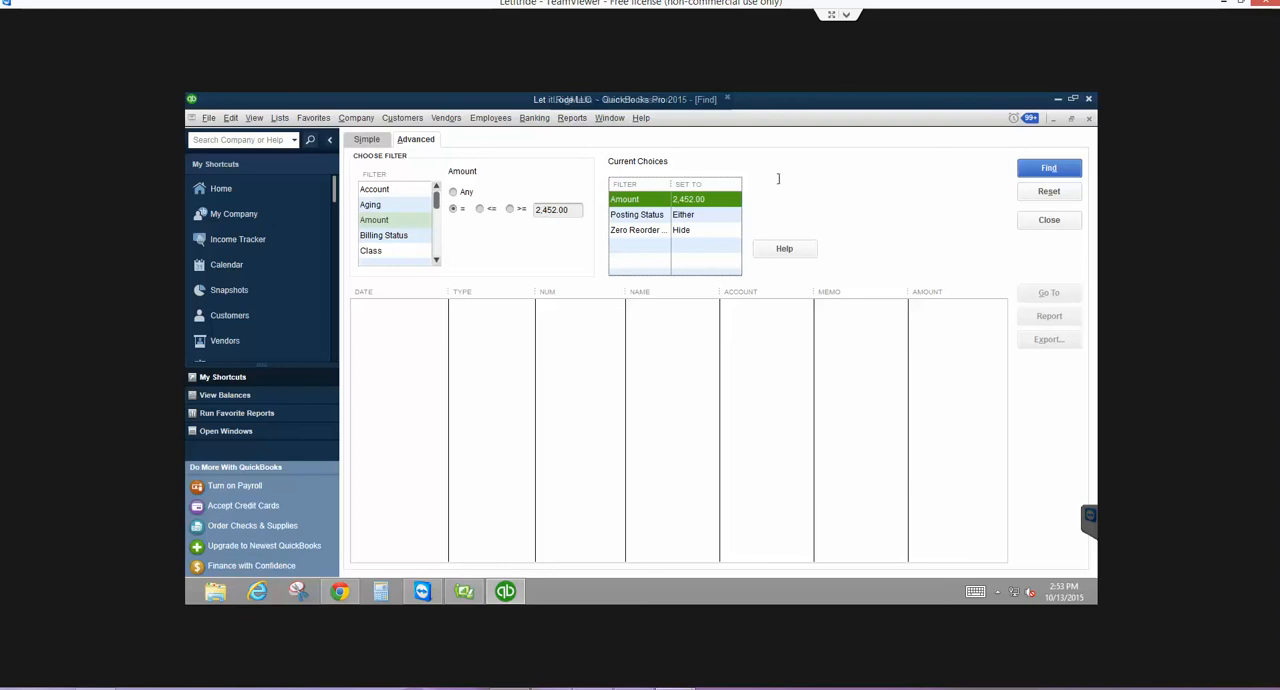
pyautogui.click(1030, 170)
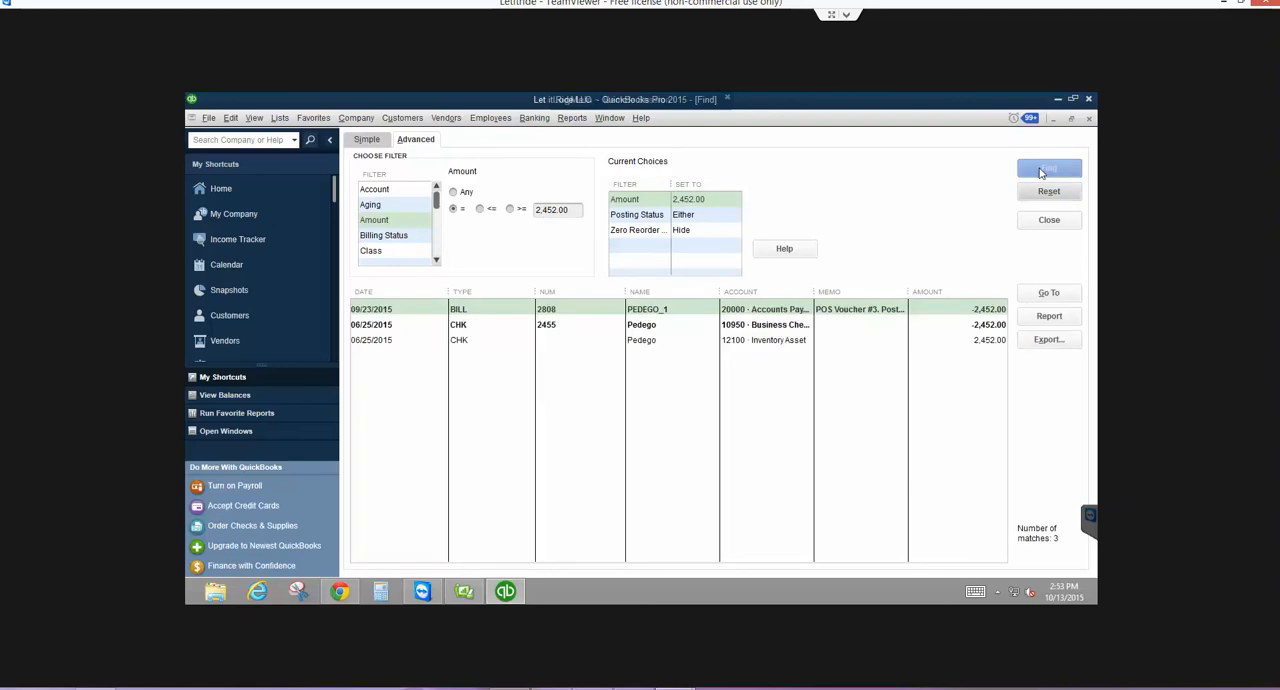
# - Open the PEDEGO_1 bill from the search results, and close both the bill and the search
pyautogui.doubleClick(785, 311)
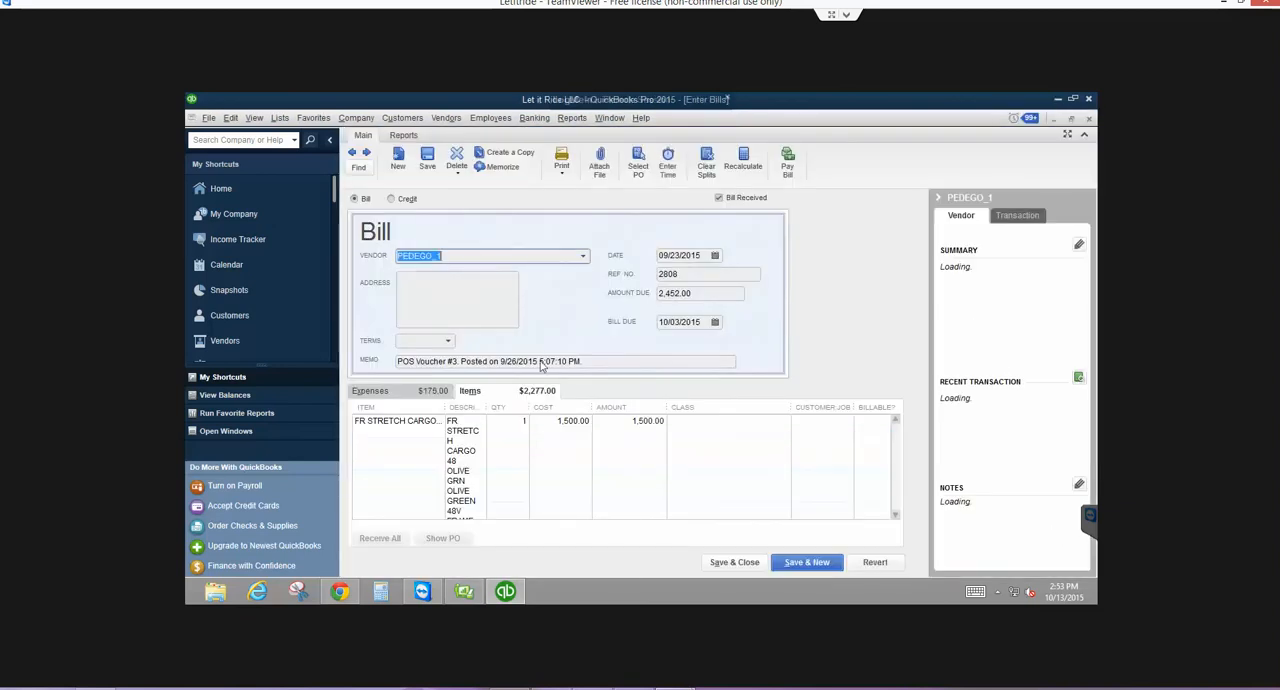
pyautogui.press('Escape')
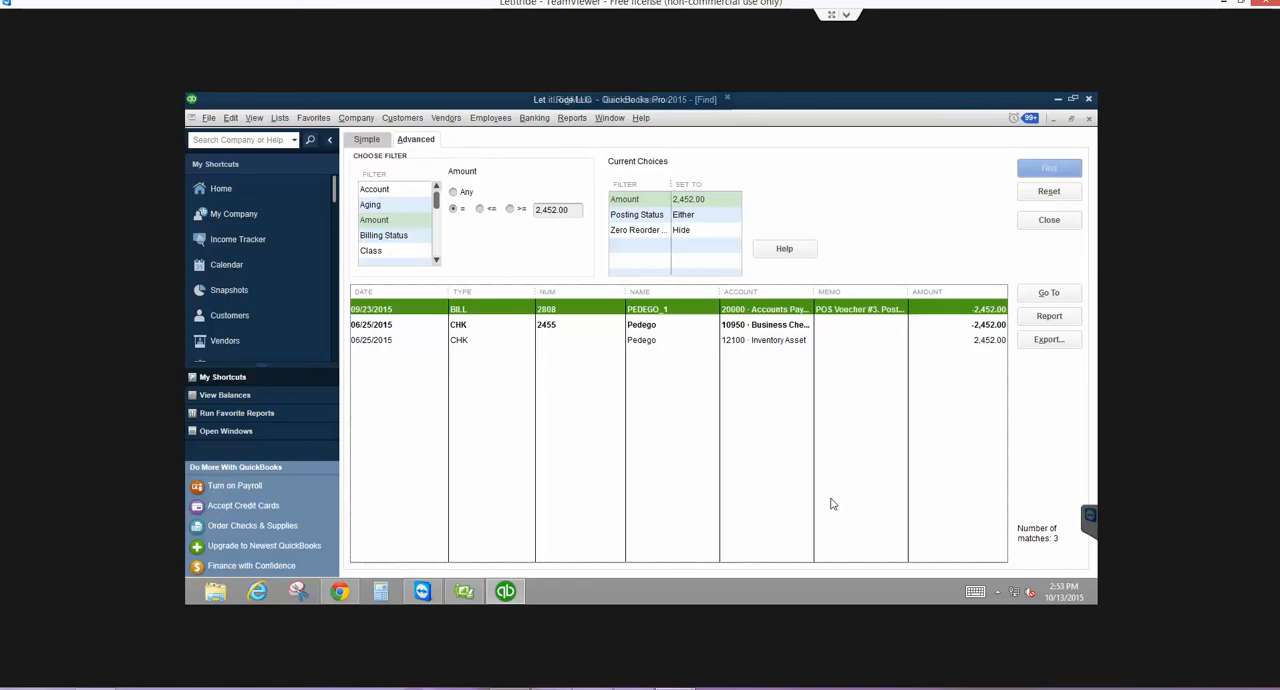
pyautogui.press('Escape')
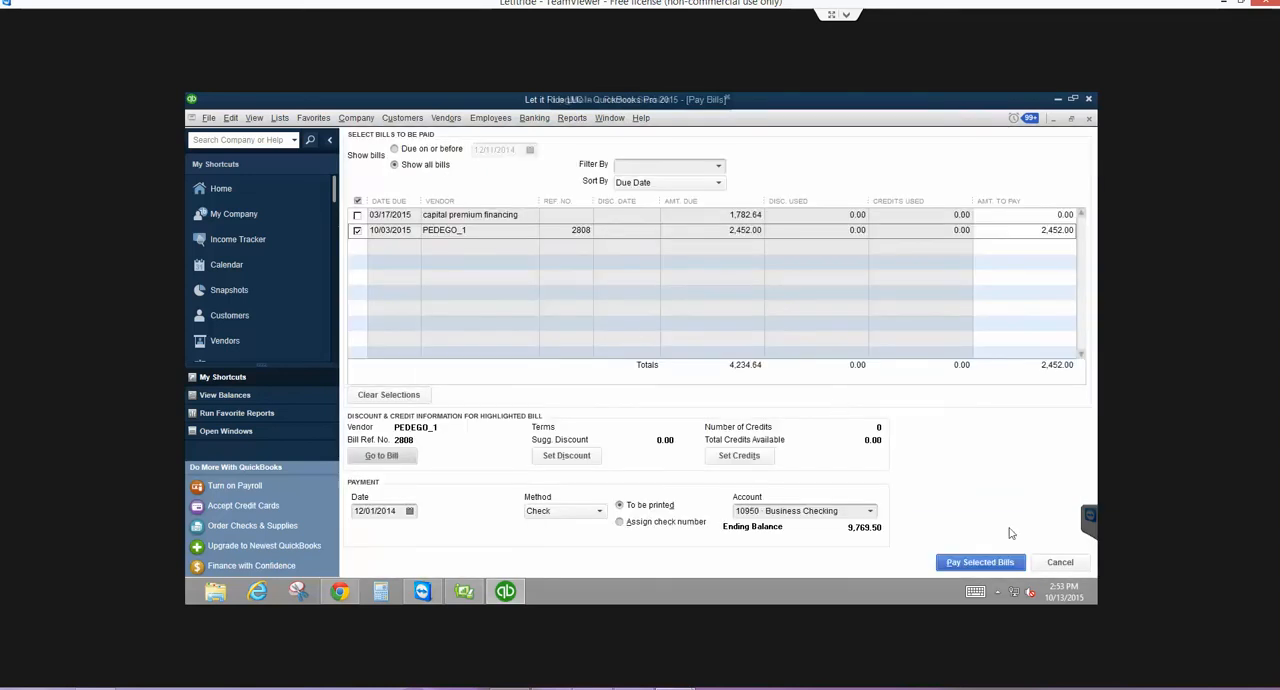
# - Cancel the current bill payment, start a fresh one, and select the 2,452.00 PEDEGO_1 bill
pyautogui.click(1056, 562)
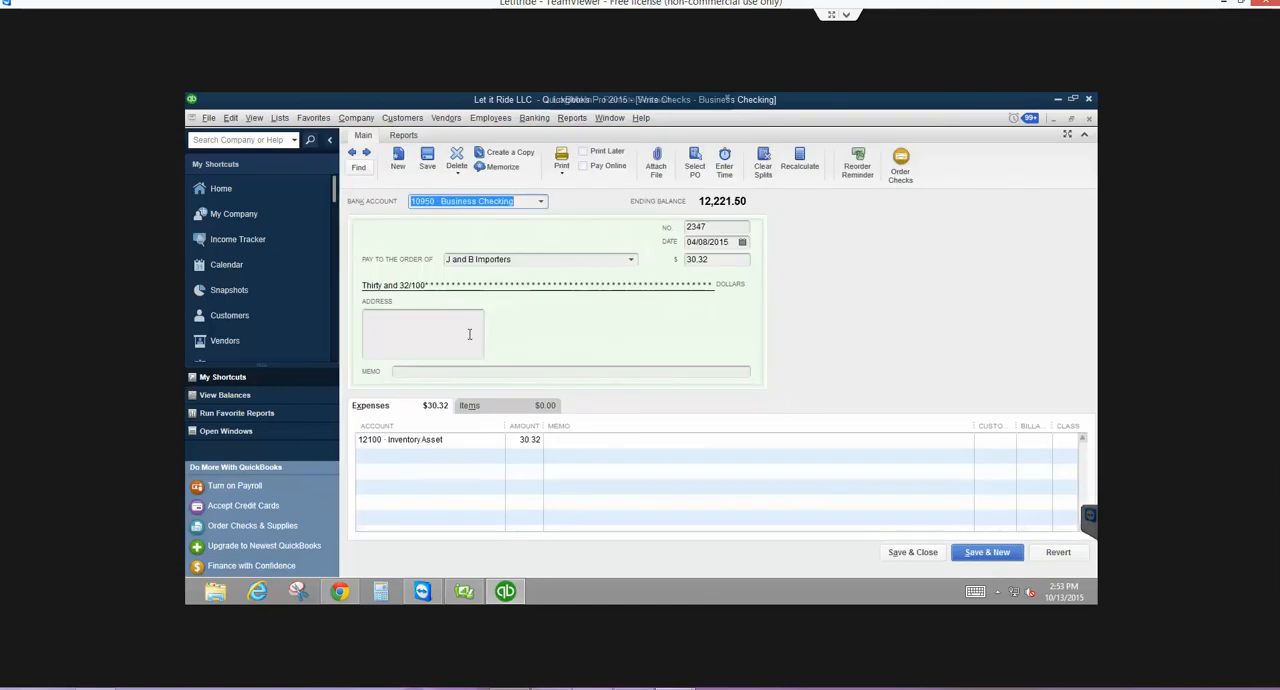
pyautogui.click(446, 118)
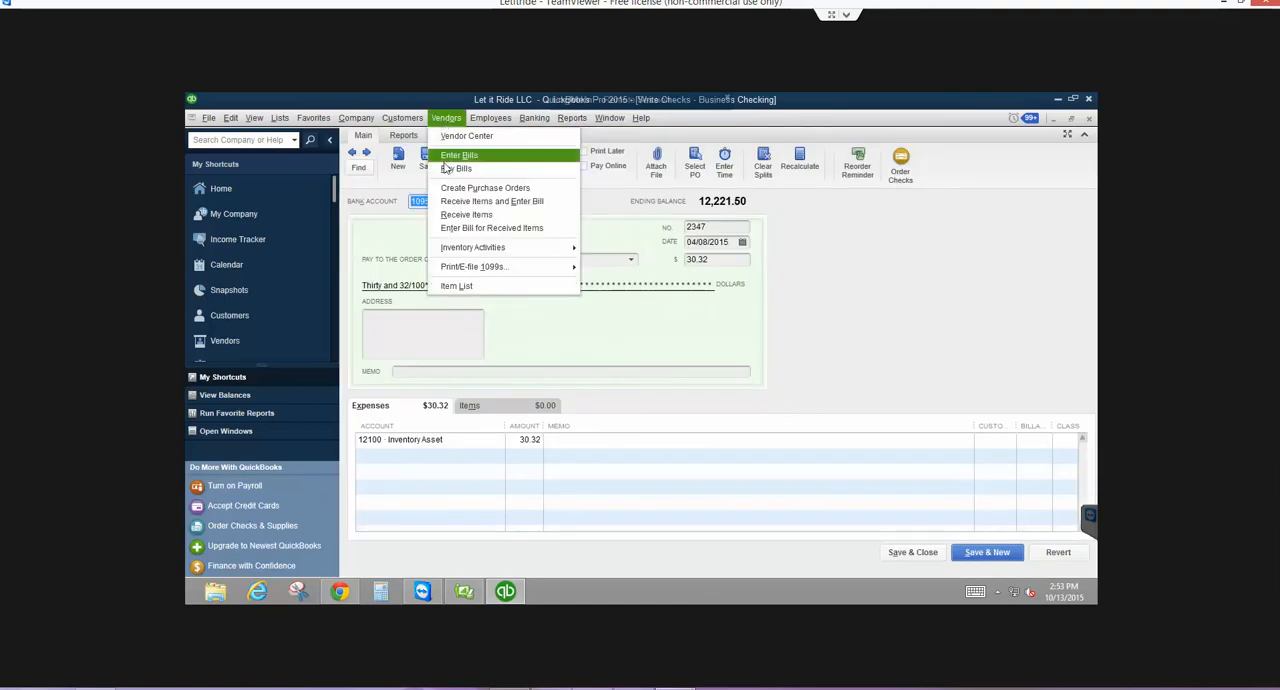
pyautogui.click(446, 166)
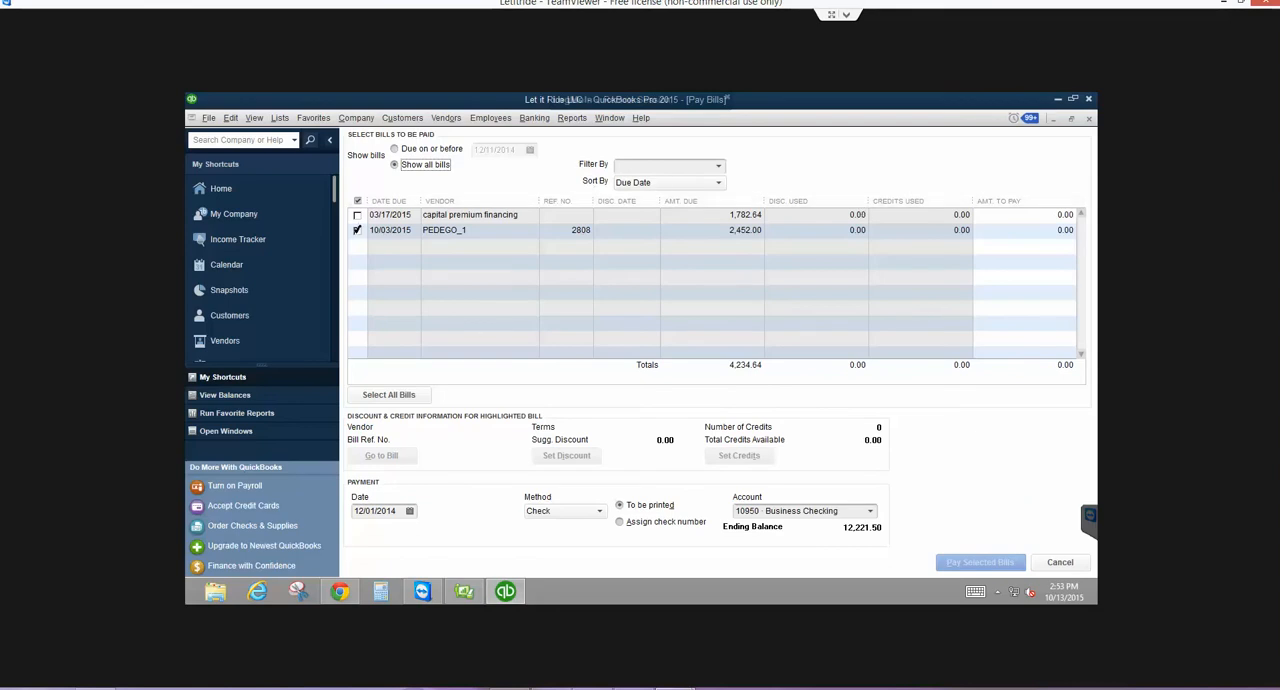
pyautogui.click(357, 230)
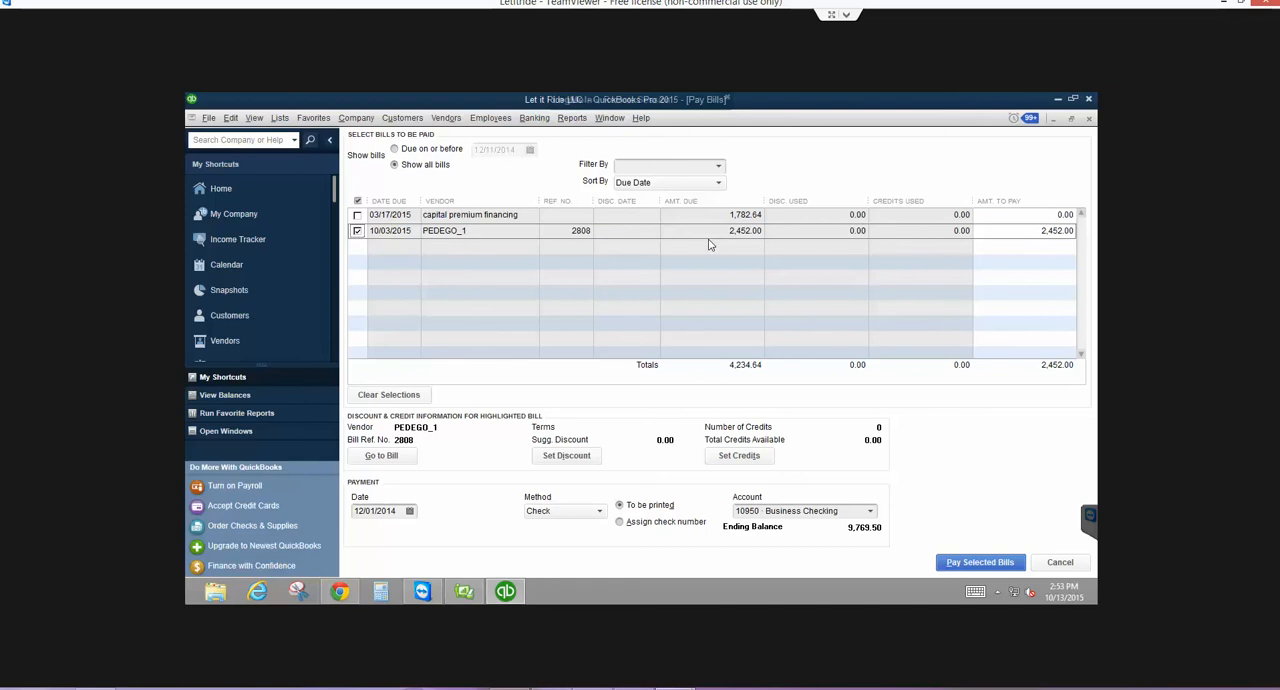
# - Set the payment date to 09/29/2015 and pay the selected PEDEGO_1 bill from Business Checking
pyautogui.click(410, 511)
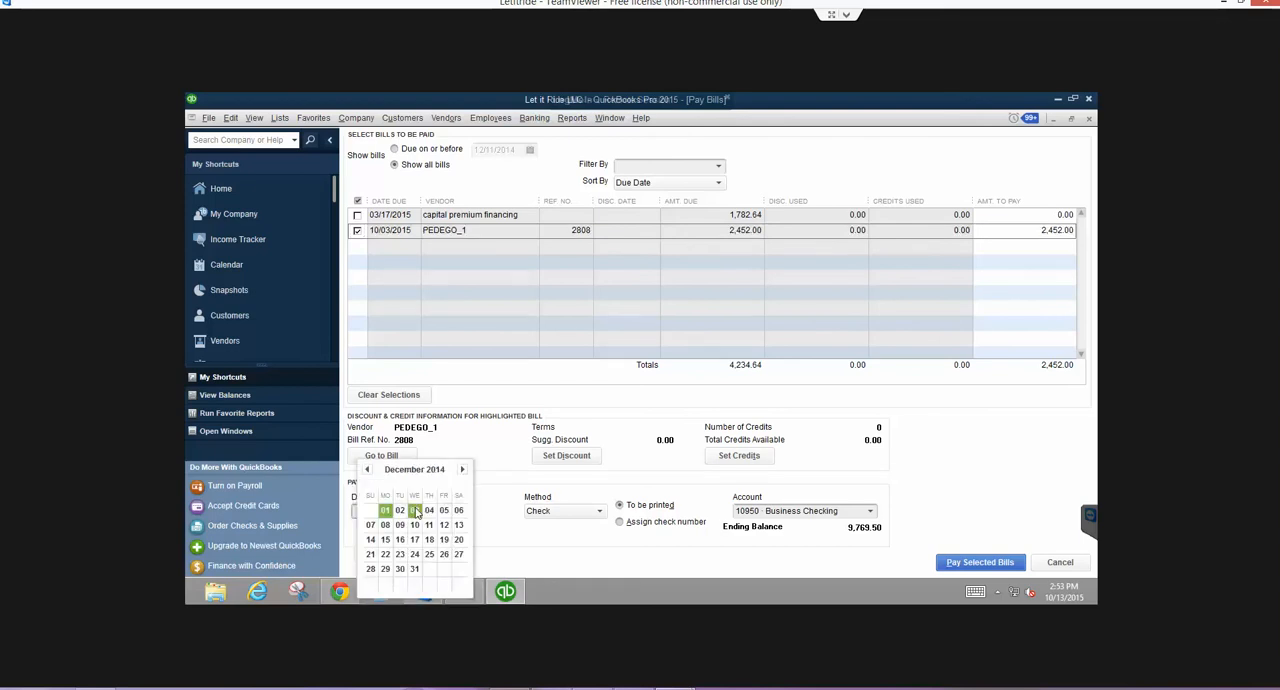
pyautogui.press('t')
pyautogui.click(367, 469)
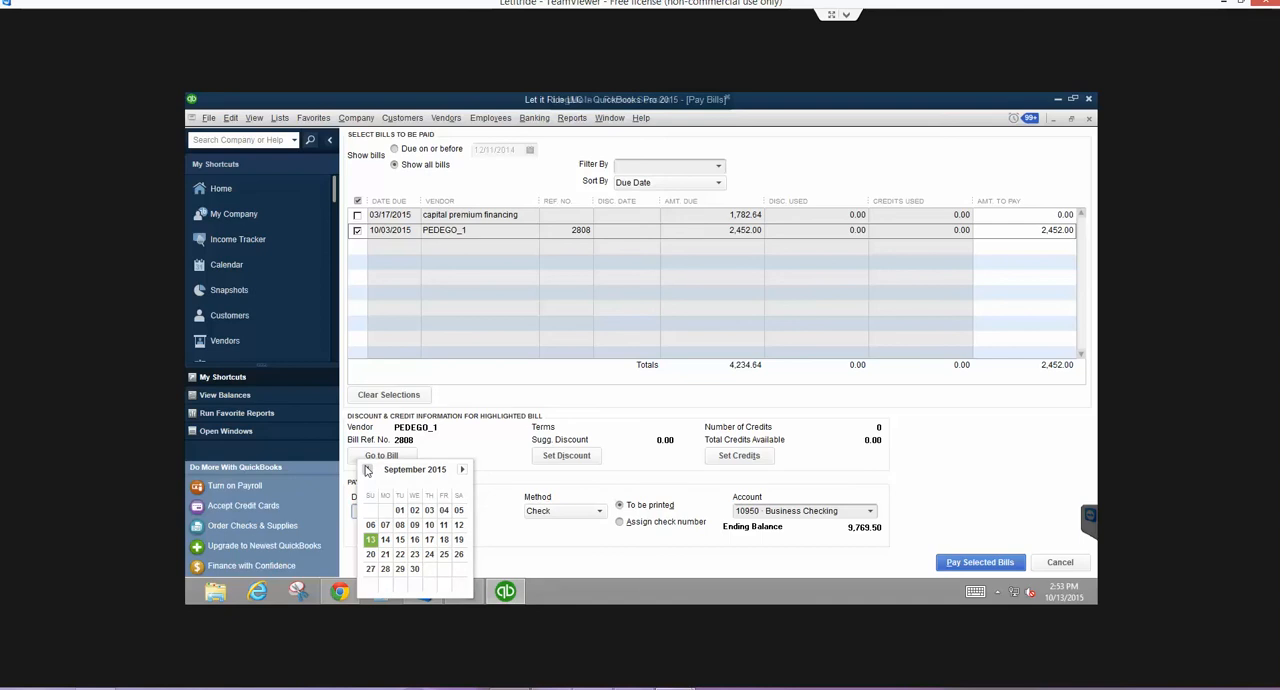
pyautogui.click(400, 568)
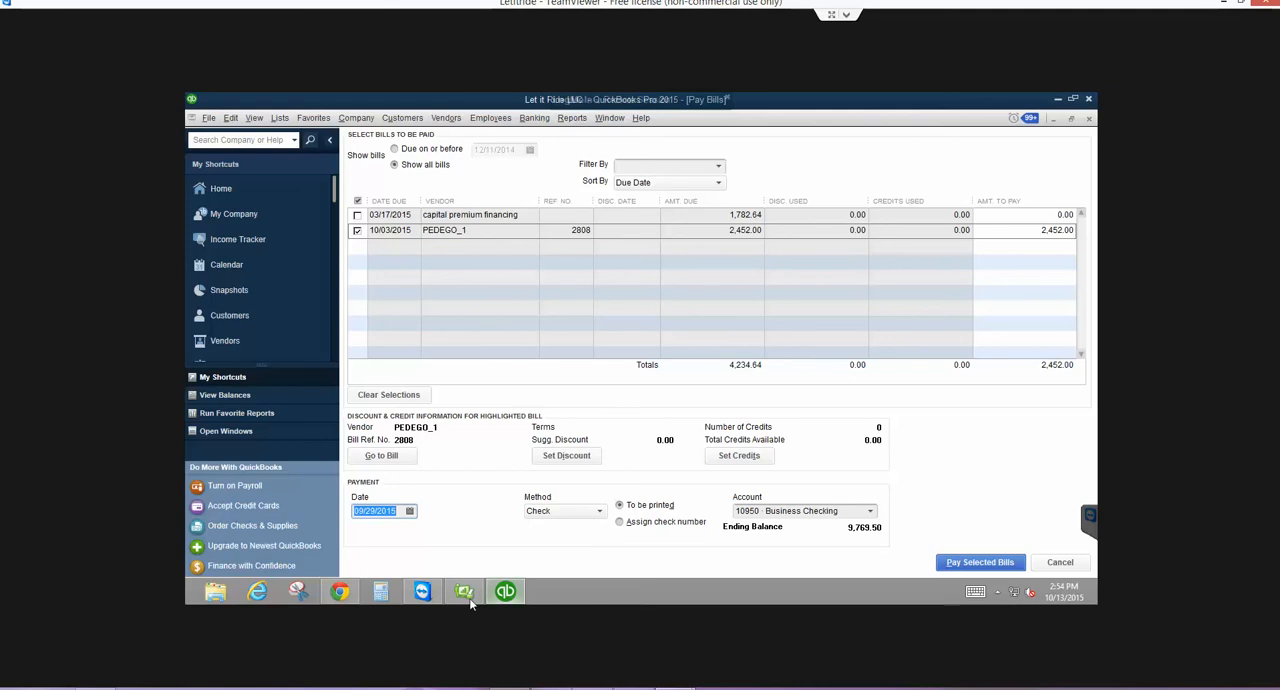
pyautogui.moveTo(464, 600)
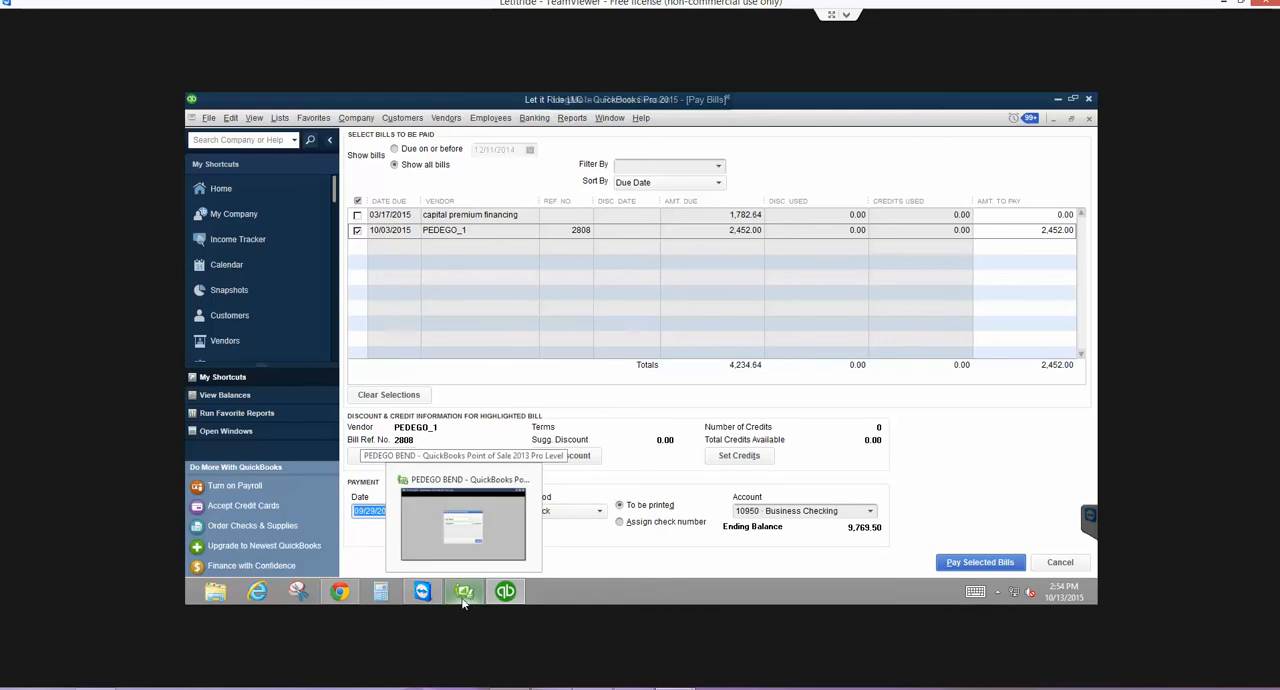
pyautogui.moveTo(508, 600)
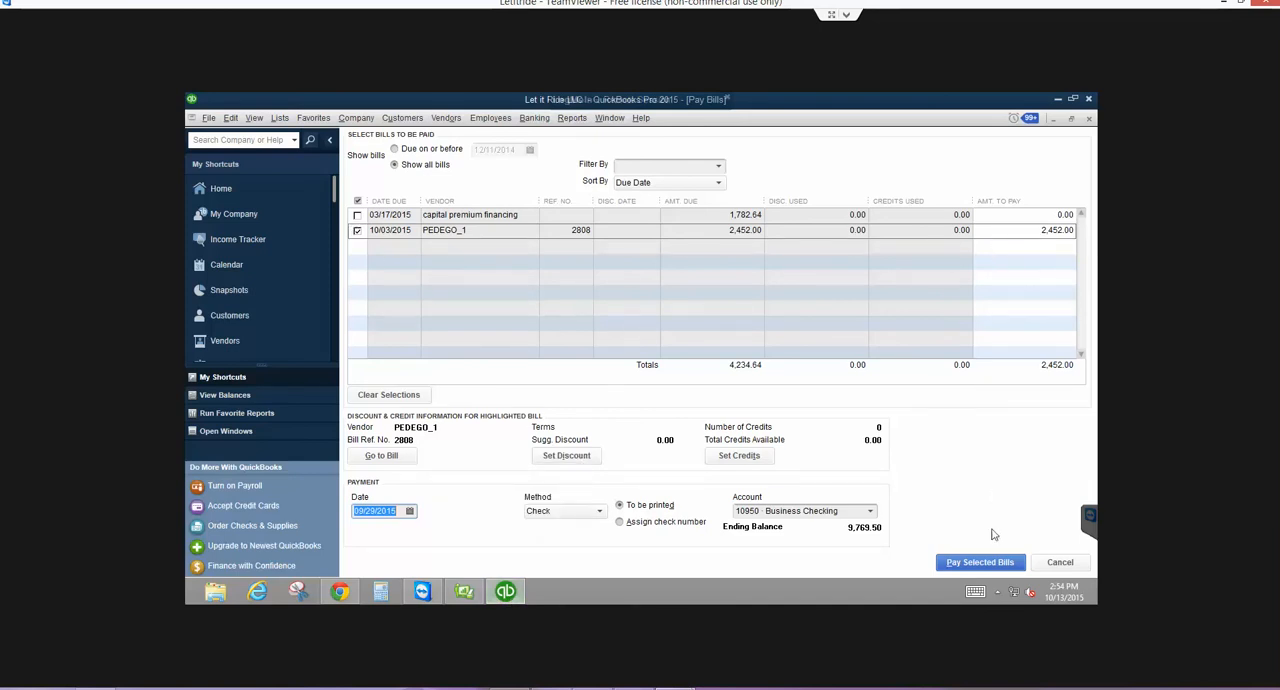
pyautogui.click(980, 562)
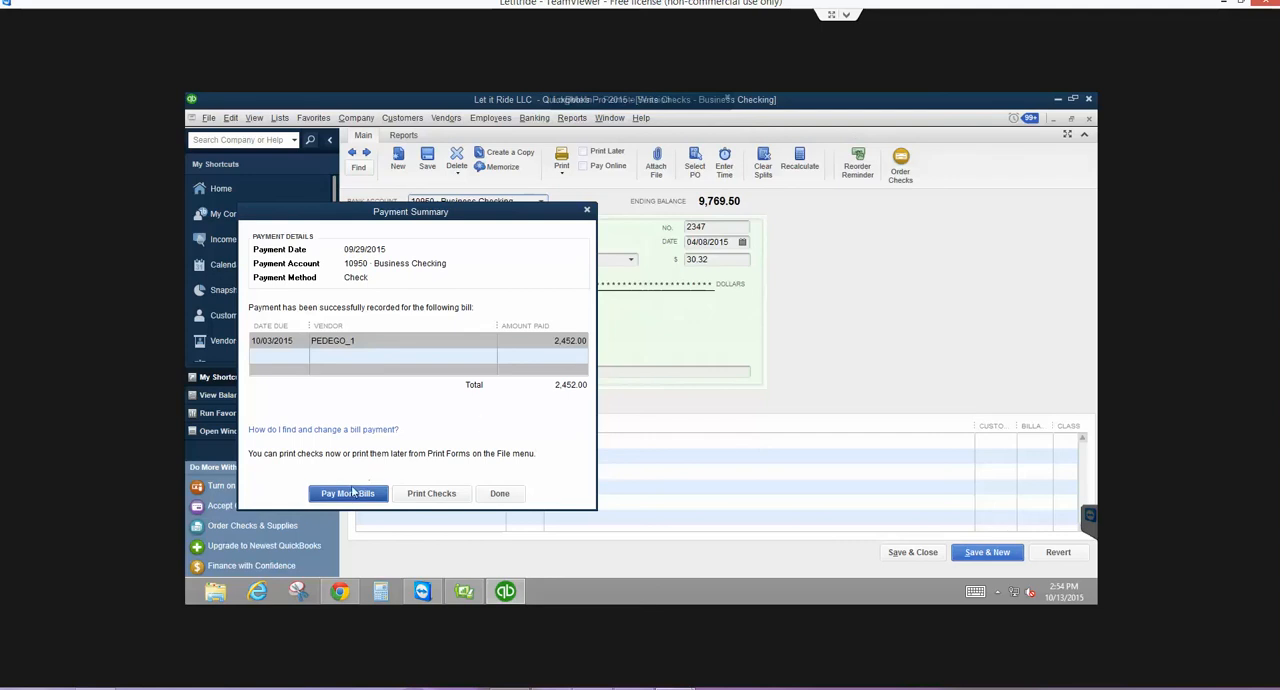
pyautogui.click(499, 493)
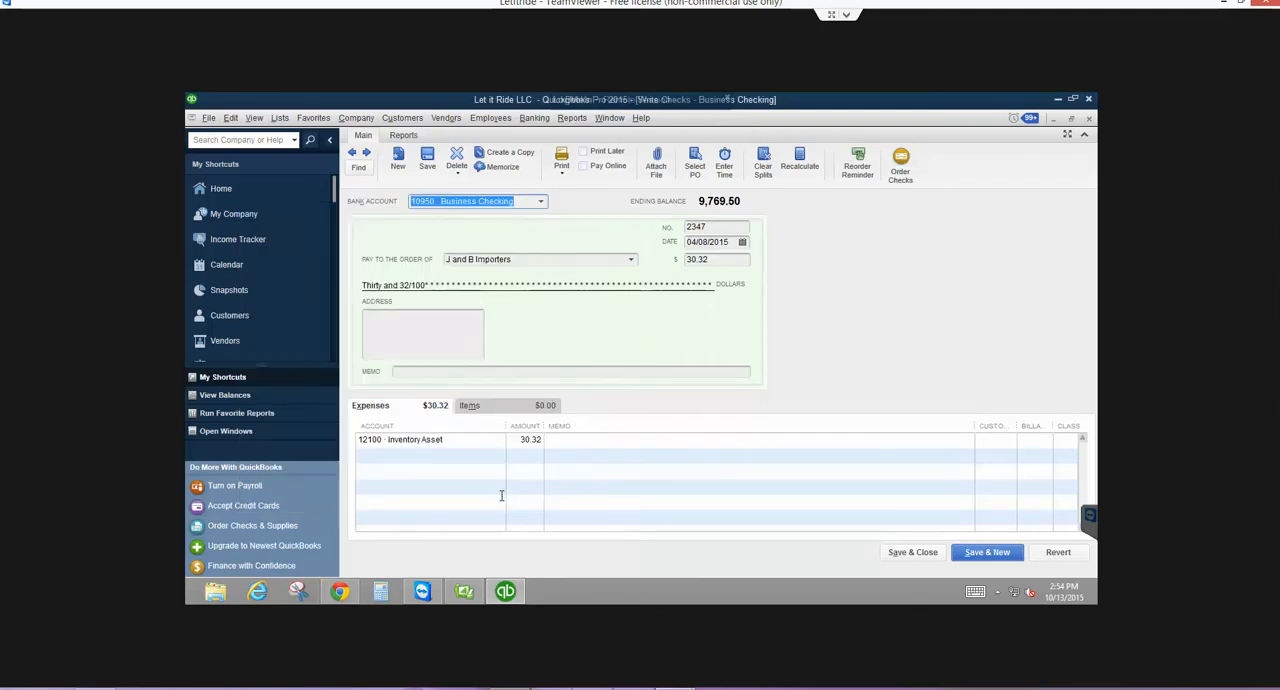
# - Close the check and reconciliation windows and examine the September 2015 entries in the 12100 Inventory Asset register
pyautogui.press('Escape')
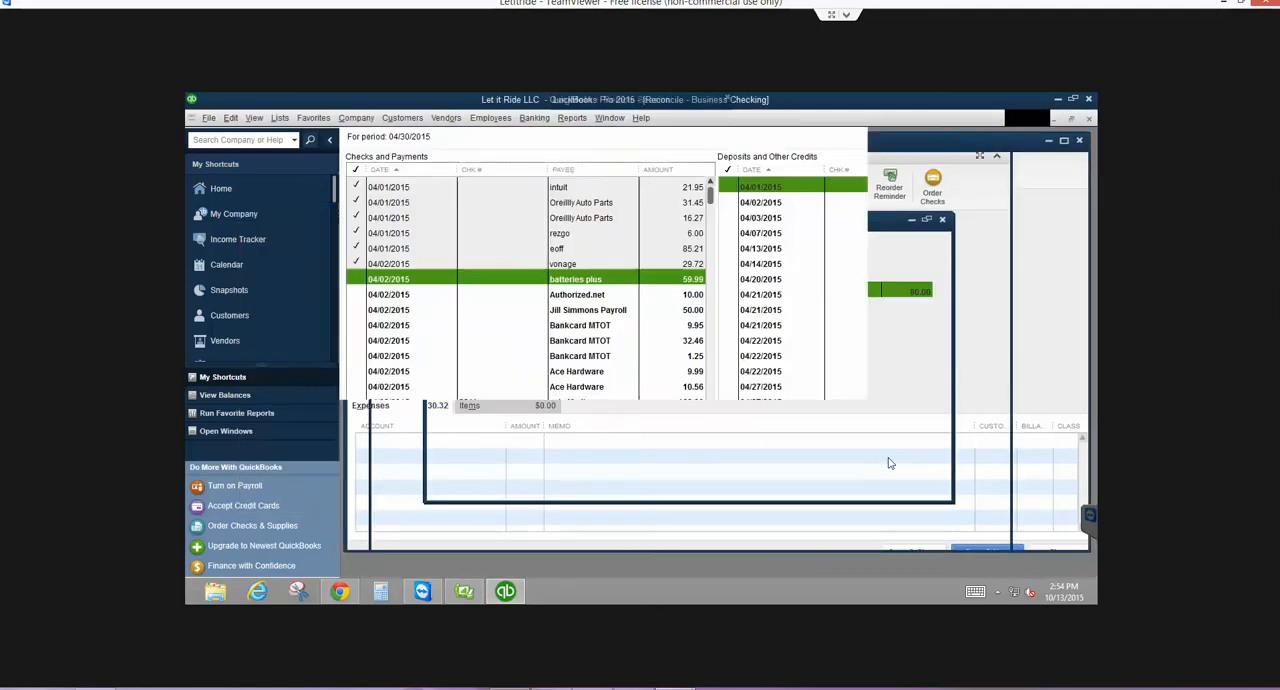
pyautogui.press('Escape')
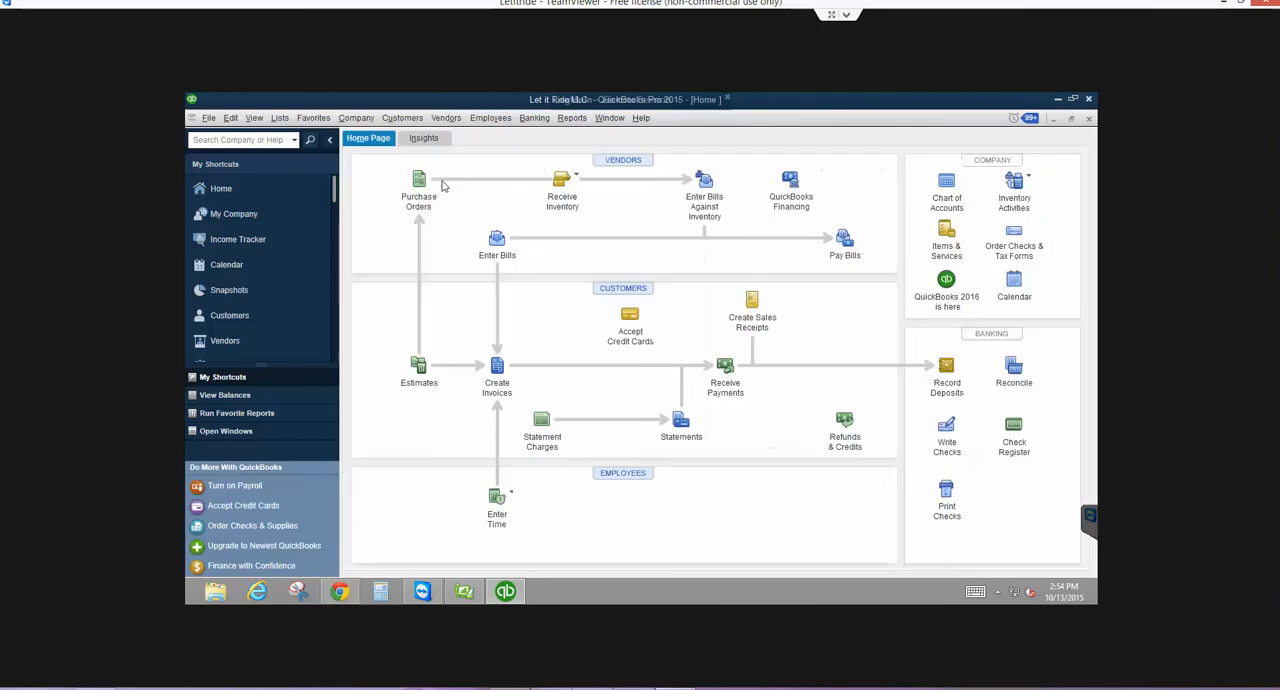
pyautogui.click(279, 118)
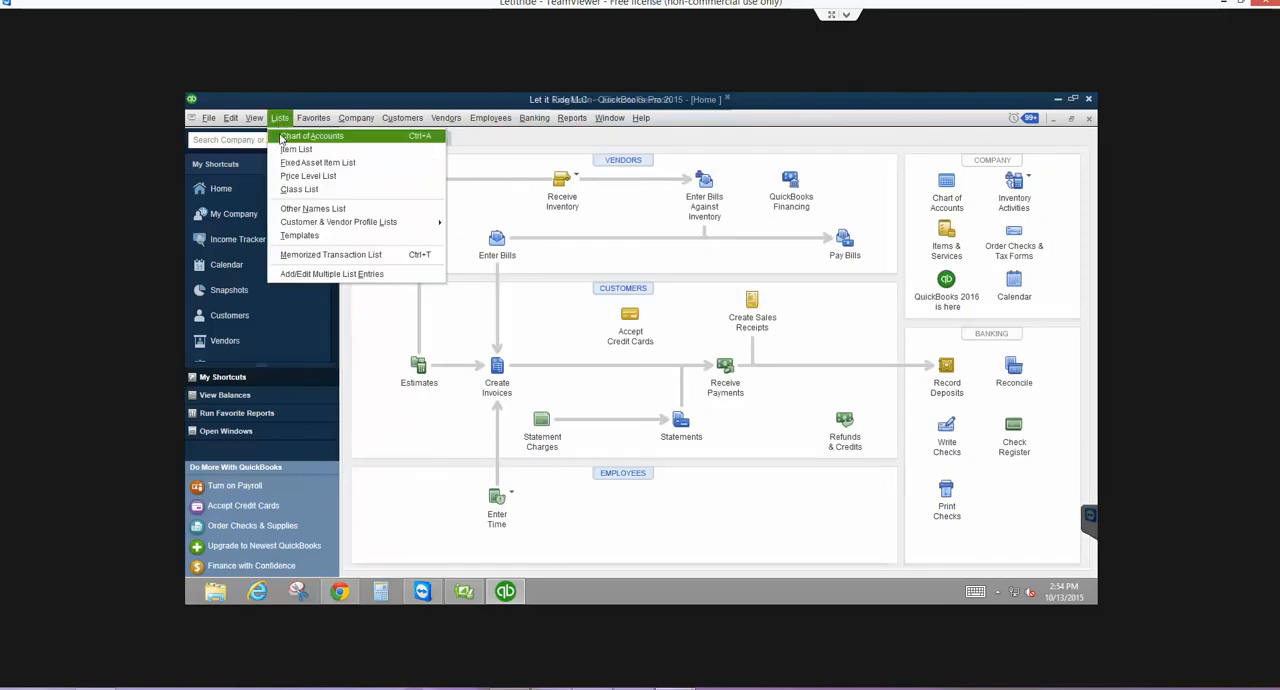
pyautogui.click(284, 137)
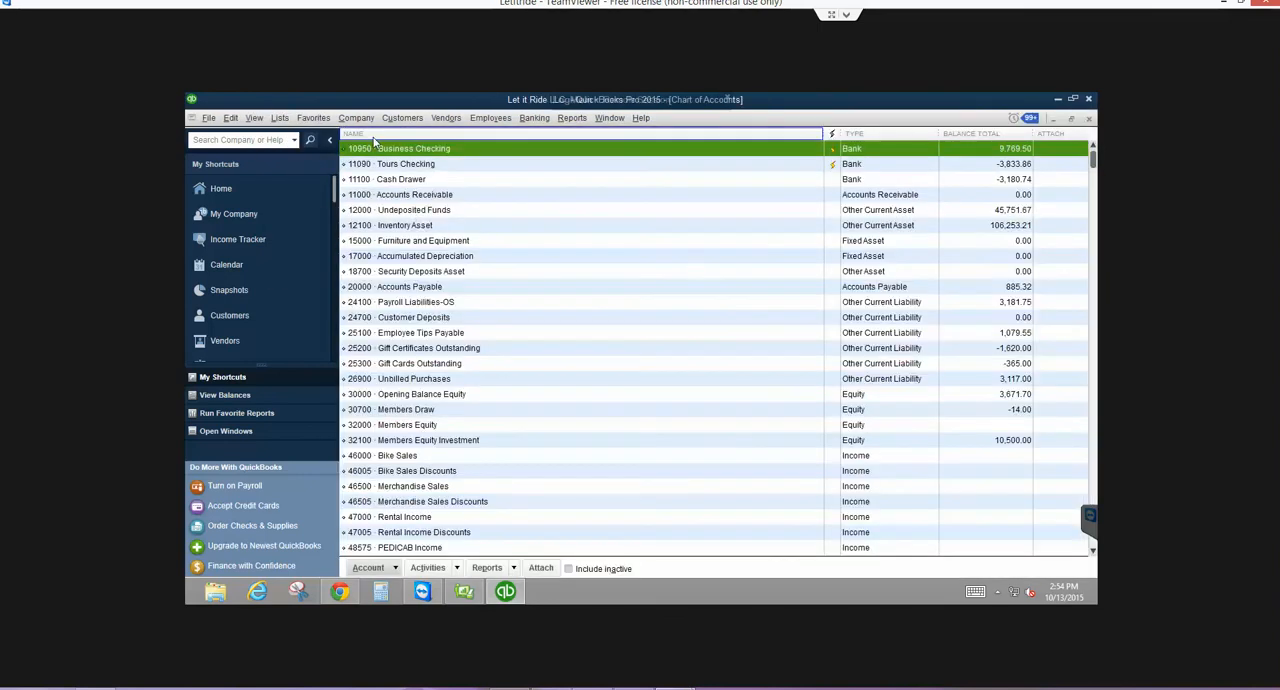
pyautogui.doubleClick(405, 228)
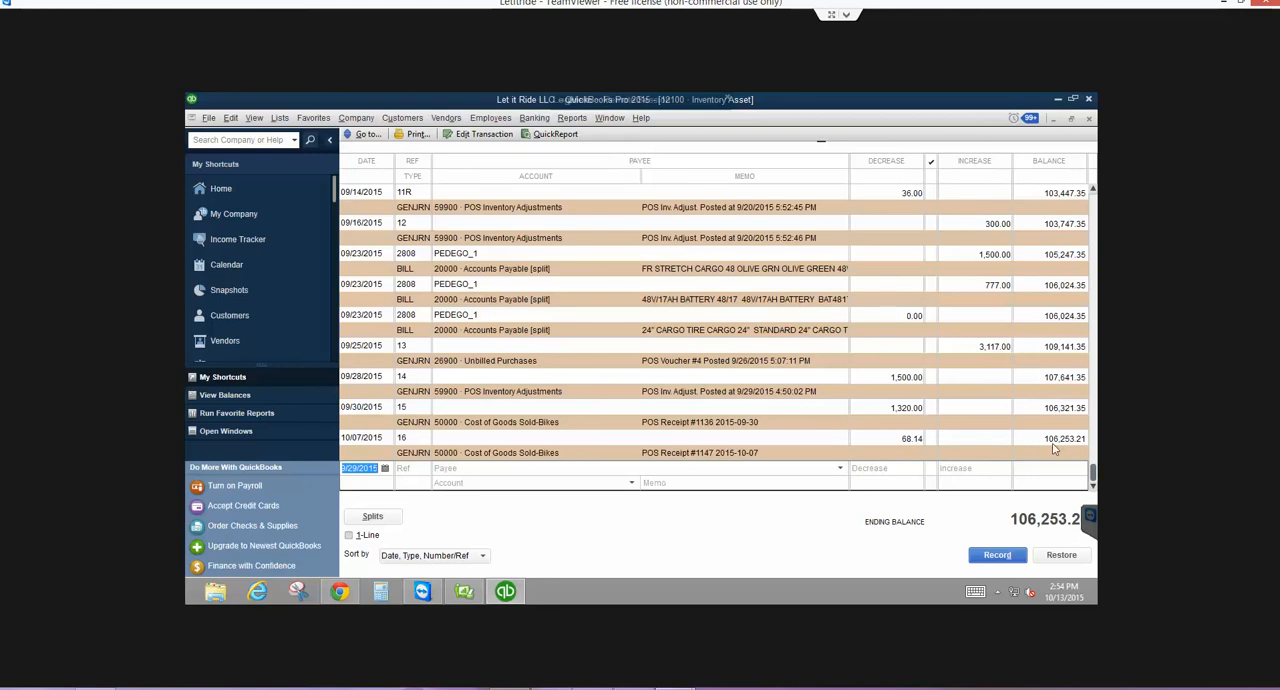
pyautogui.scroll(1, 1053, 449)
pyautogui.scroll(1, 1053, 449)
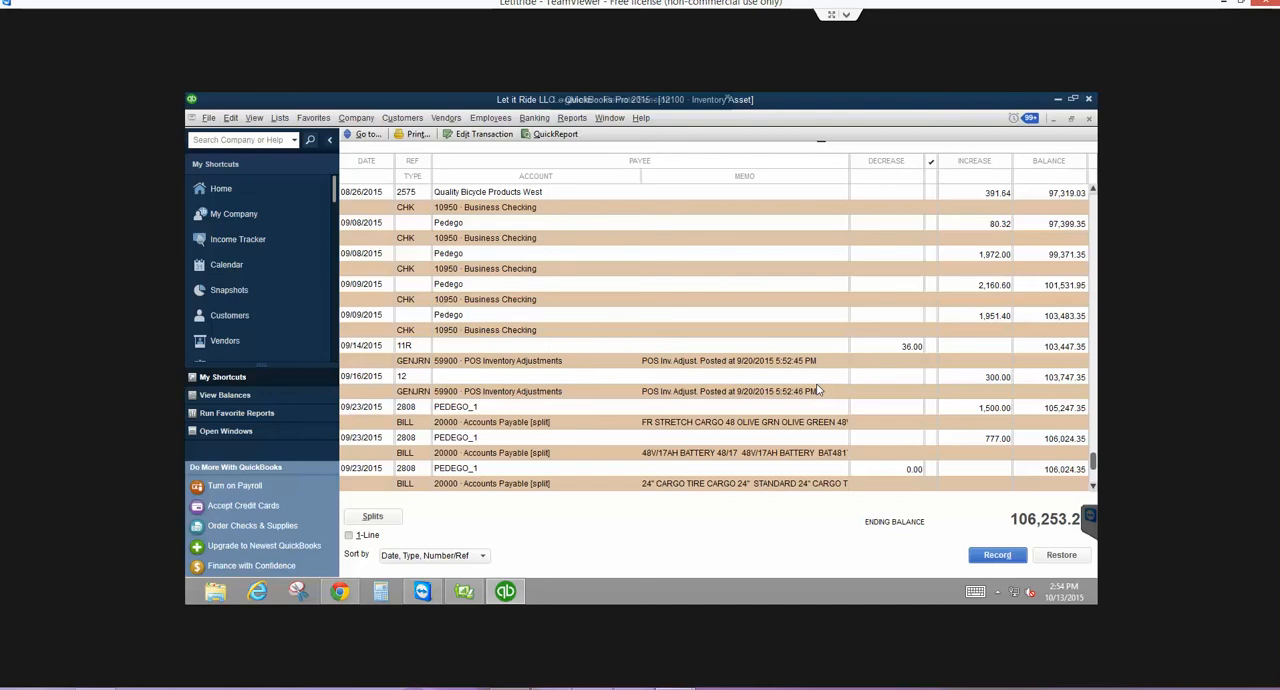
pyautogui.scroll(-2, 816, 389)
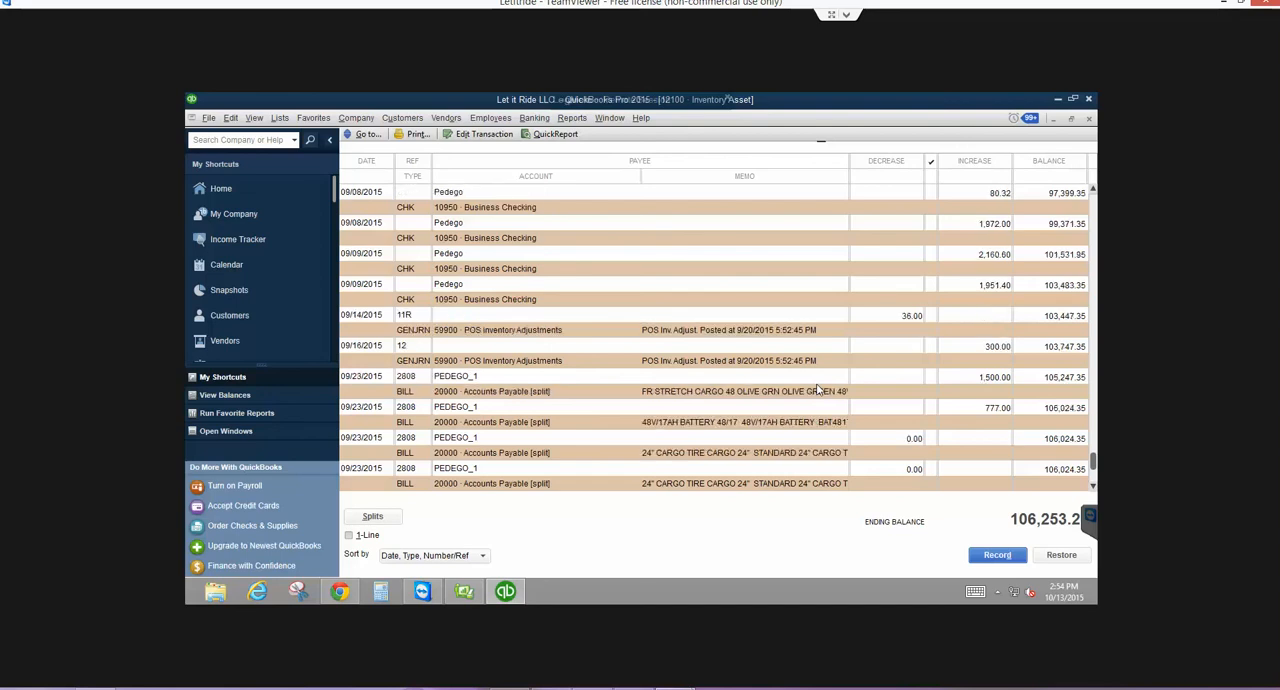
pyautogui.scroll(-3, 816, 389)
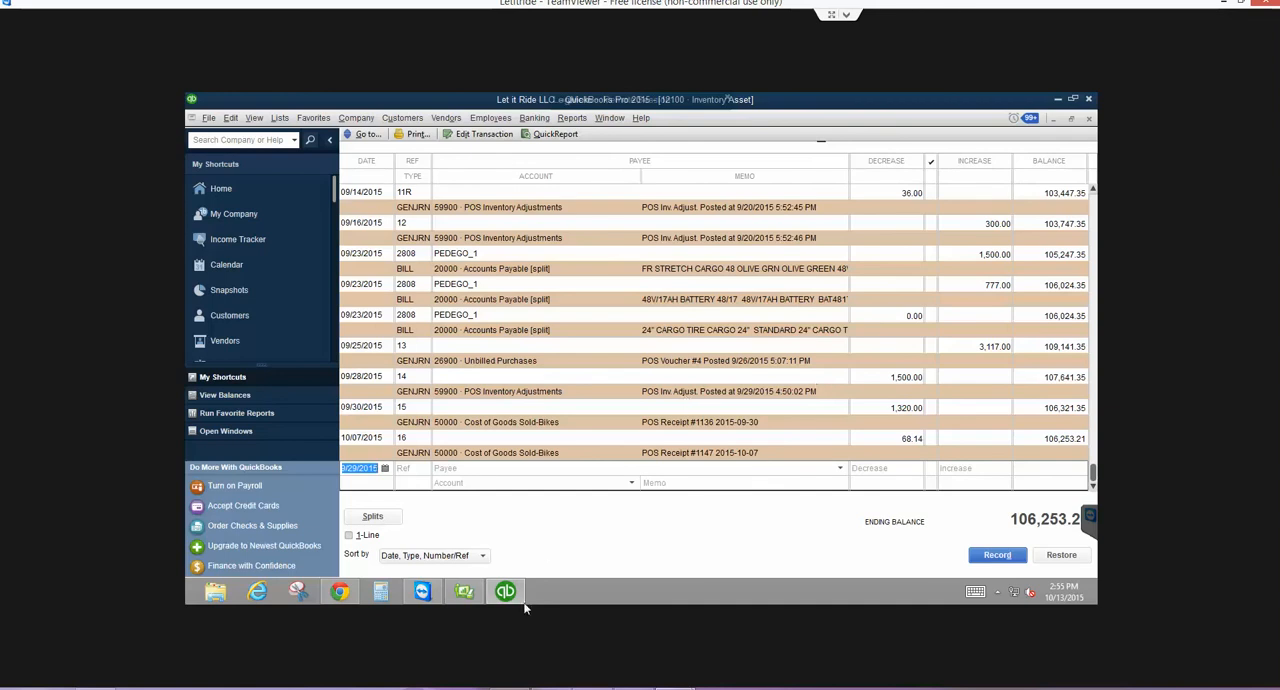
# - Switch to QuickBooks Point of Sale and log in as Sysadmin with the account password
pyautogui.click(464, 592)
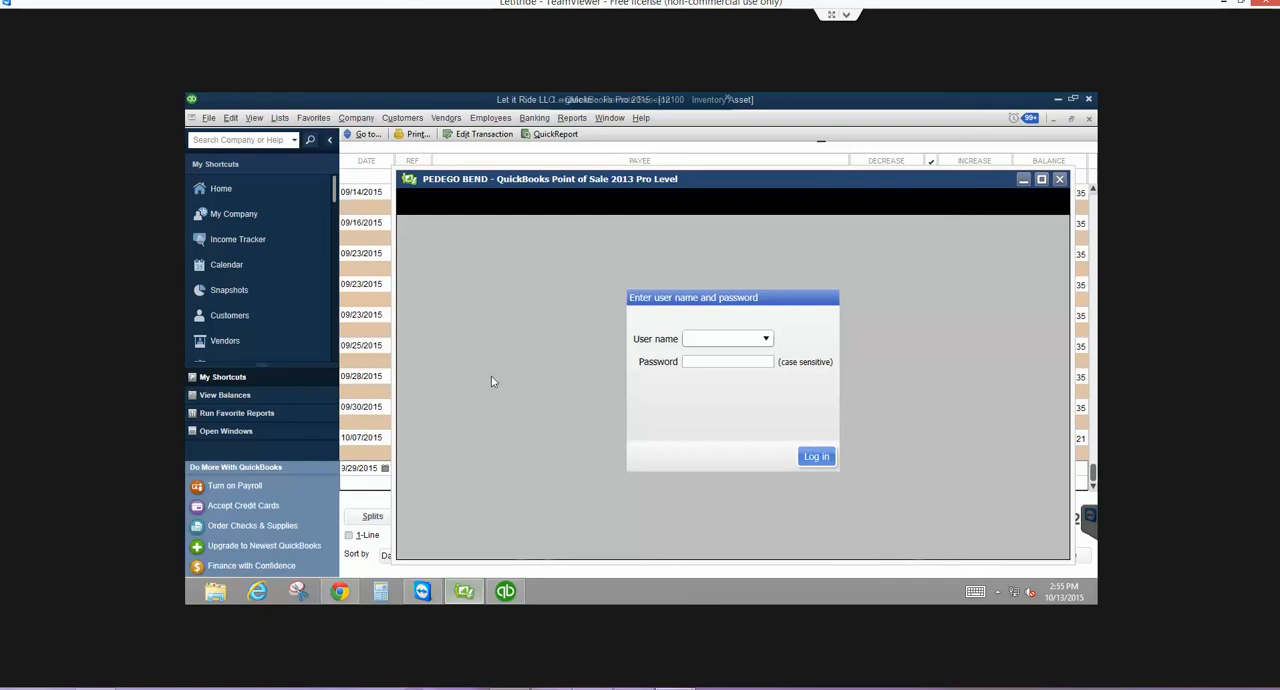
pyautogui.click(765, 339)
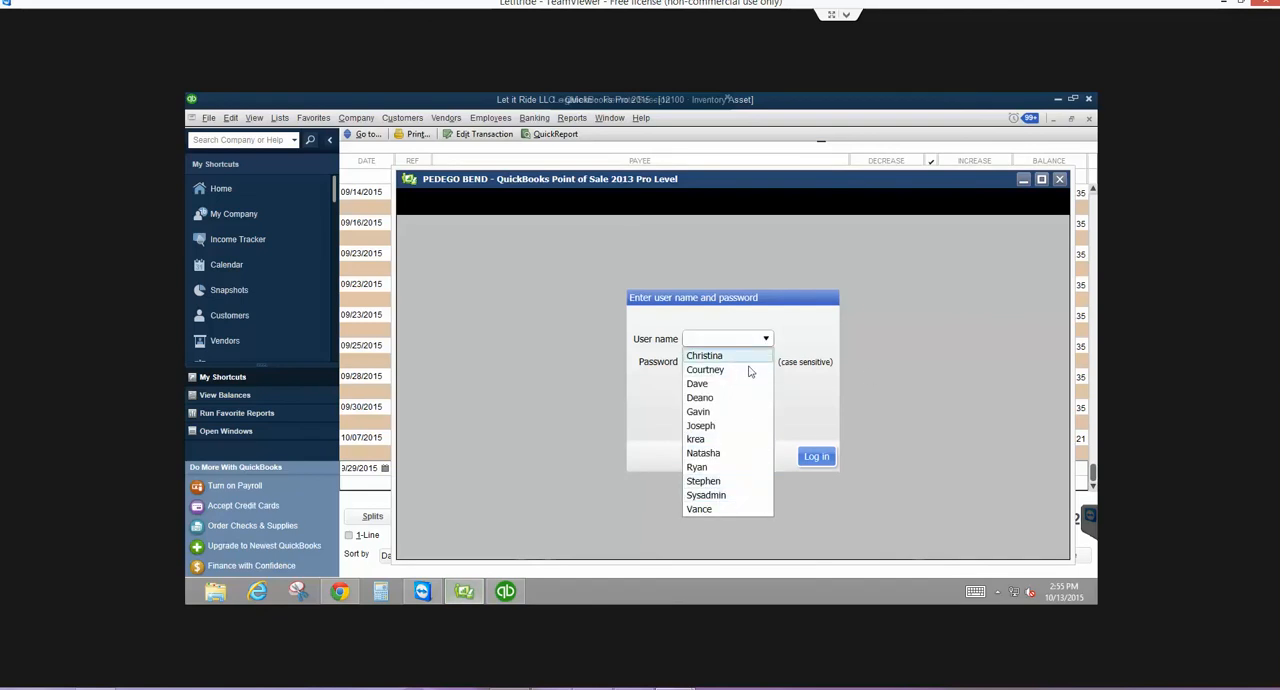
pyautogui.press('Up')
pyautogui.press('Up')
pyautogui.press('Return')
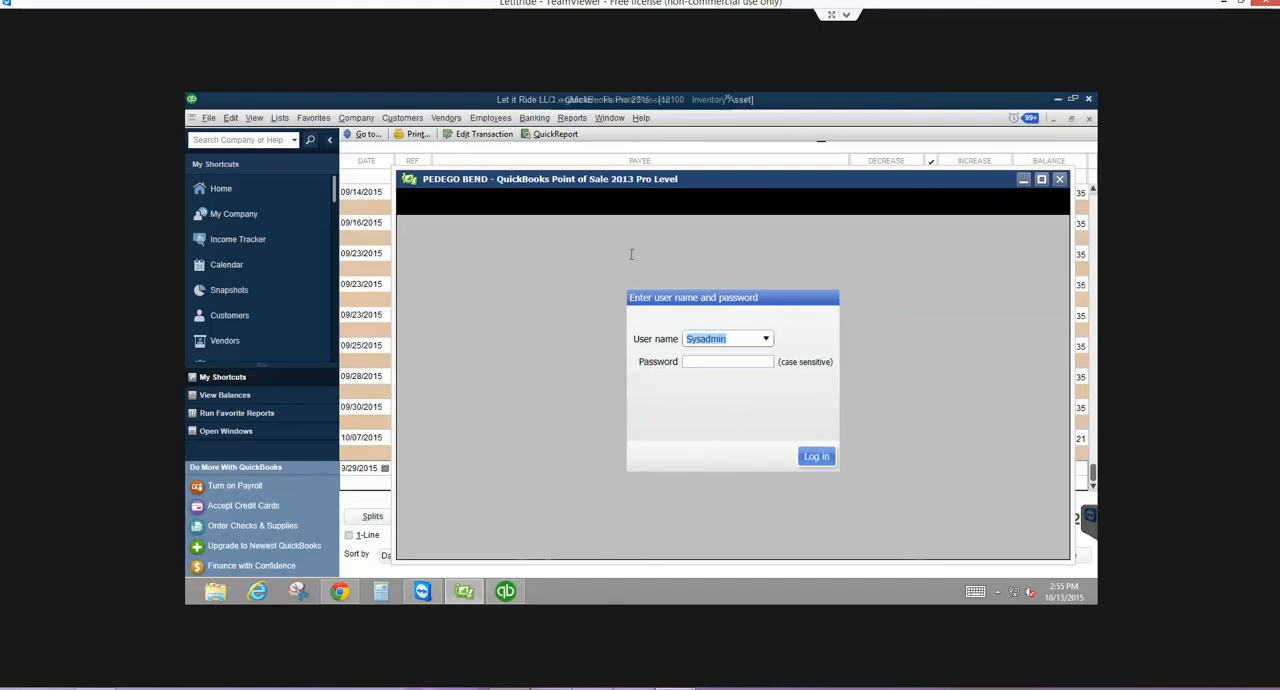
pyautogui.press('Tab')
pyautogui.write('12••••••••••')
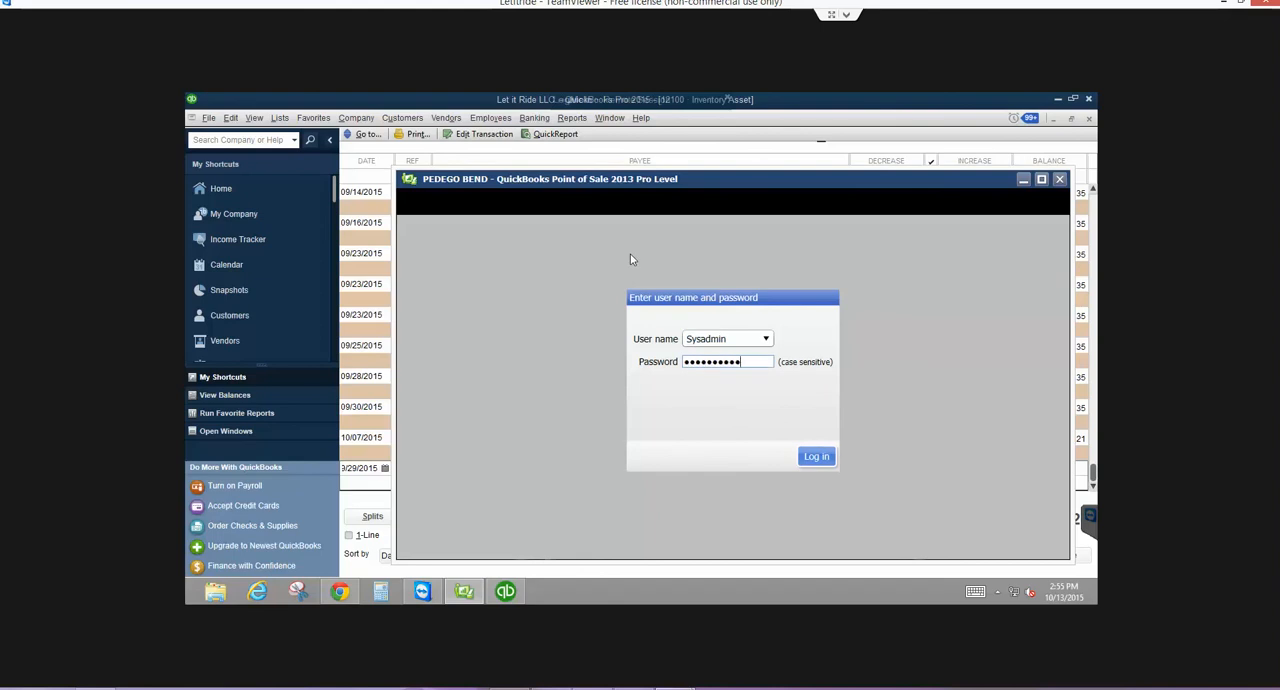
pyautogui.press('Return')
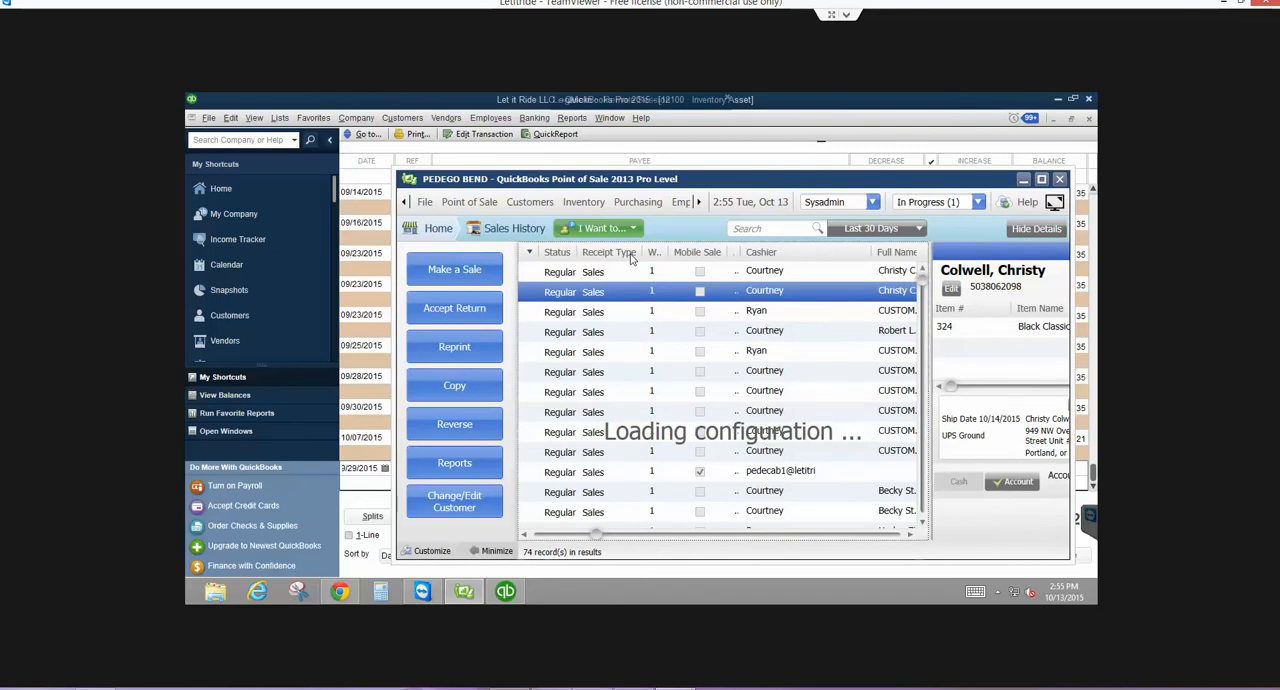
# - Examine the latest financial exchange in the Financial Center's activity log, then close the log and the Financial Center
pyautogui.click(698, 202)
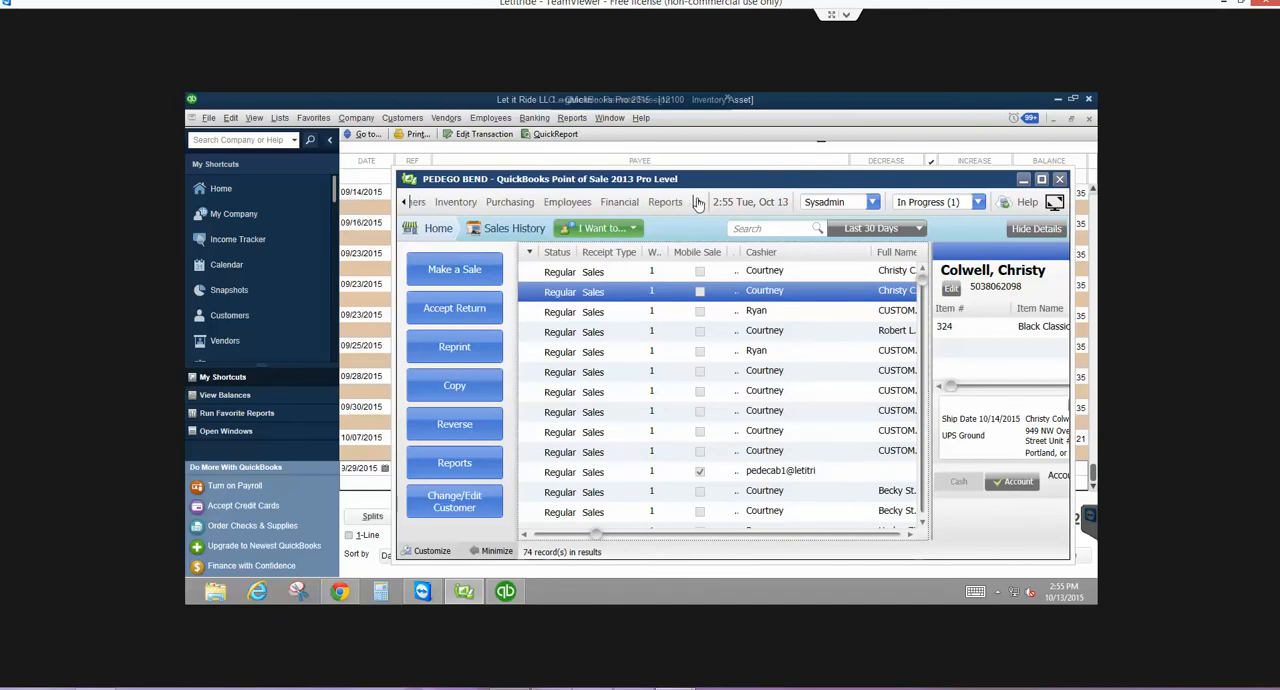
pyautogui.click(624, 203)
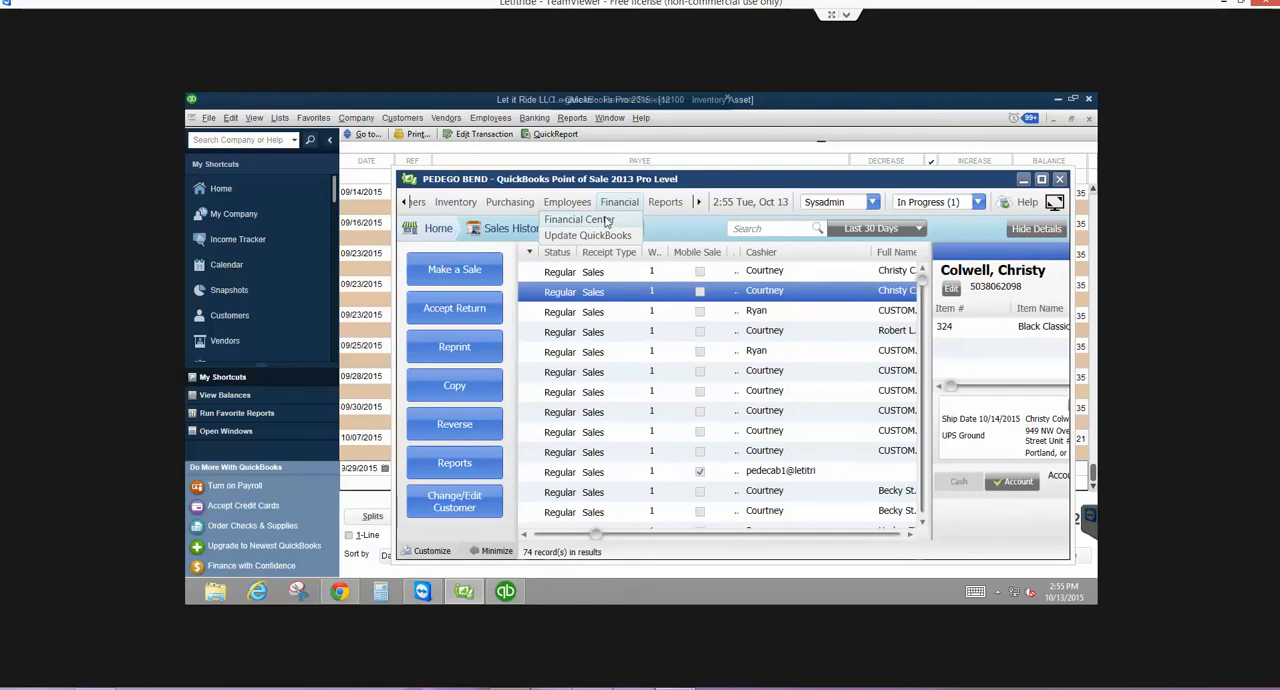
pyautogui.click(605, 220)
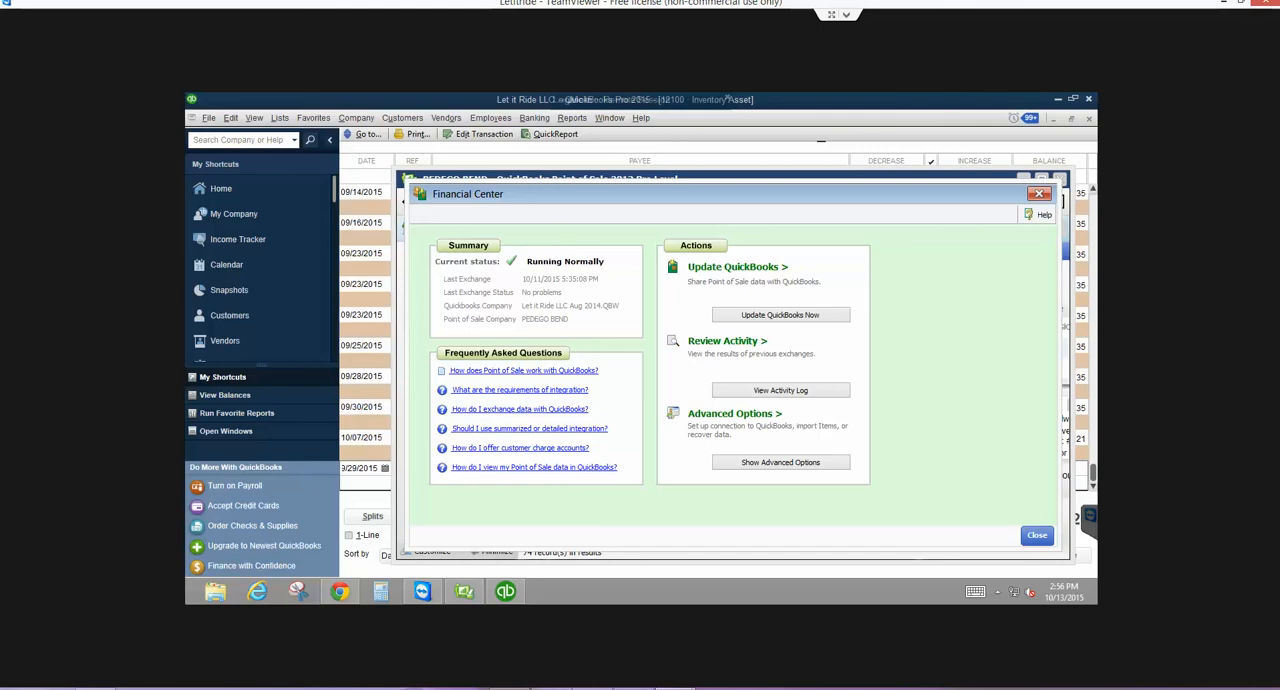
pyautogui.moveTo(1098, 97)
pyautogui.click(795, 390)
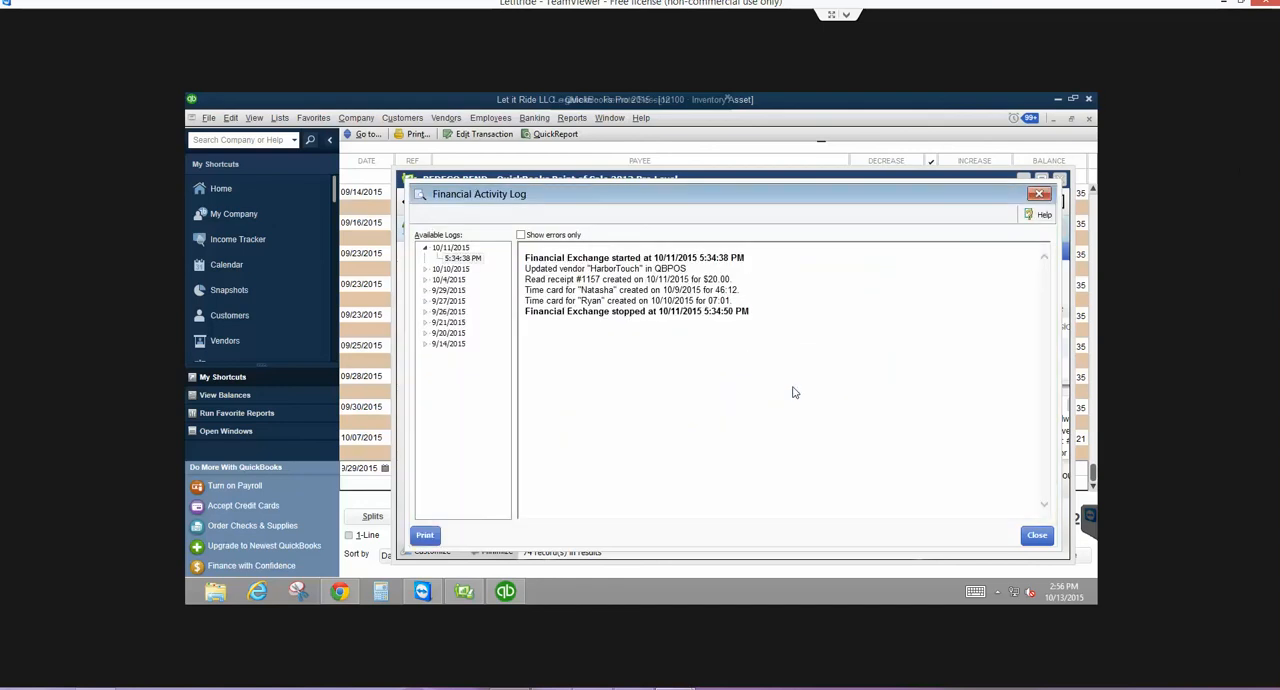
pyautogui.click(1028, 537)
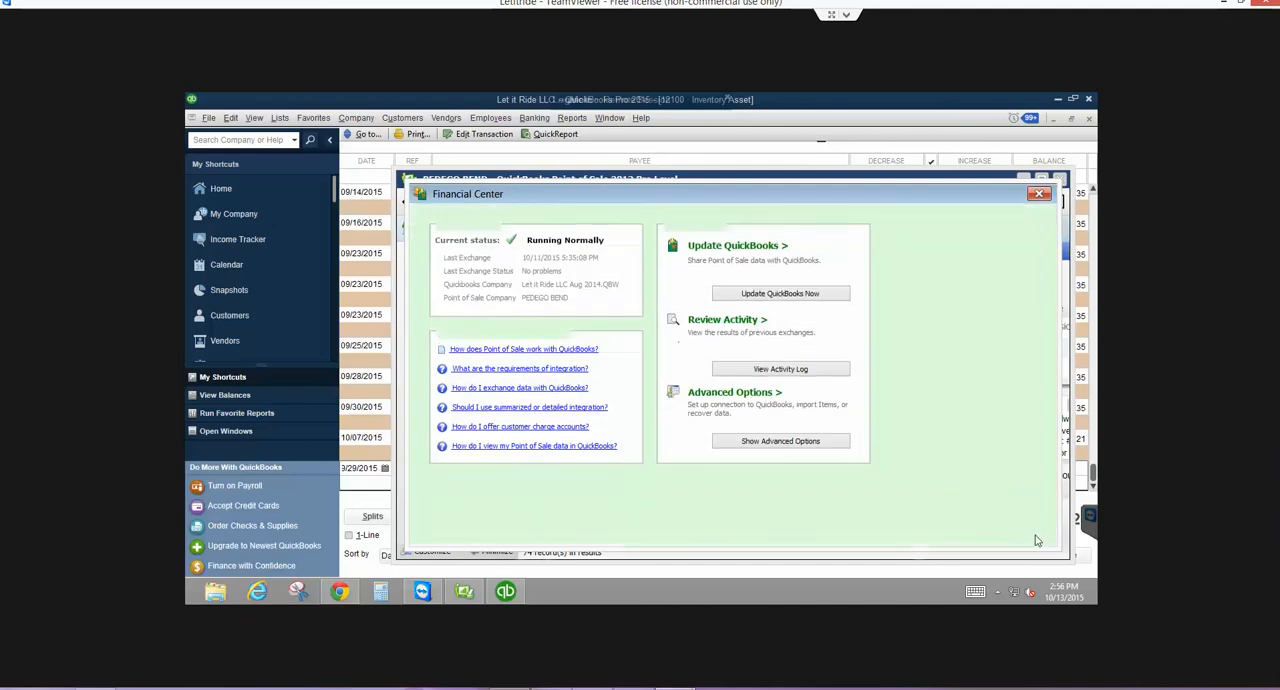
pyautogui.click(1035, 535)
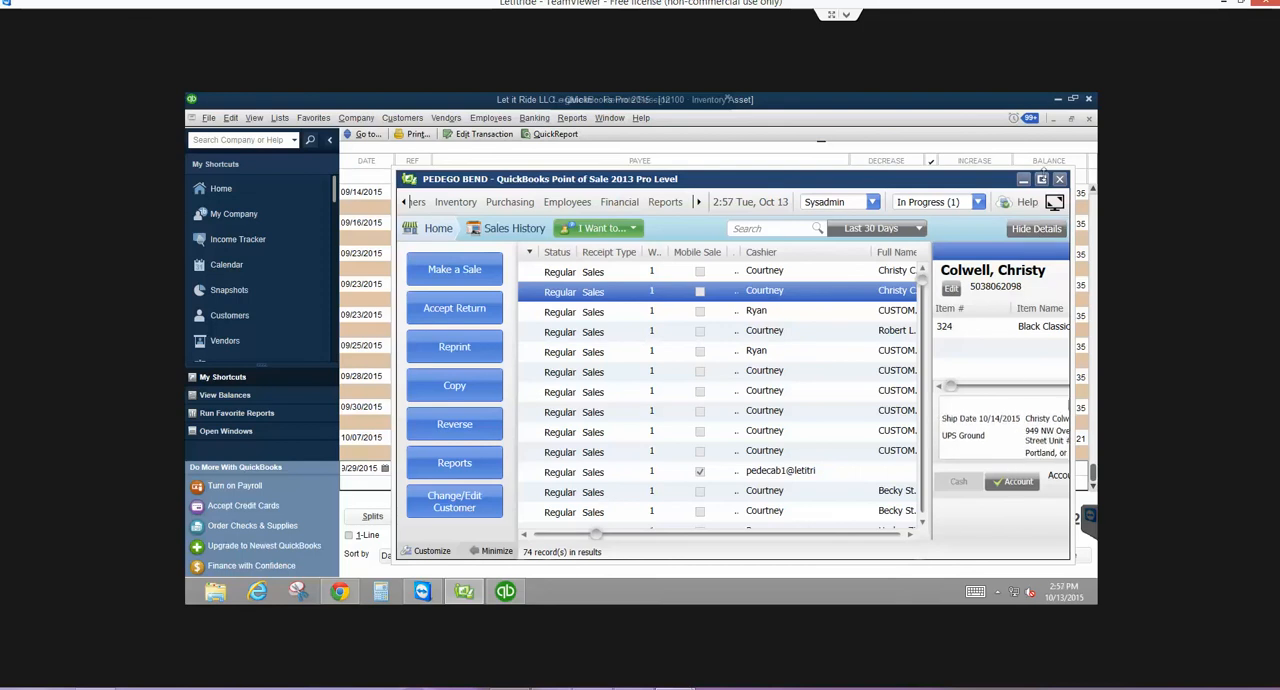
# - Maximize the Point of Sale window and examine the two 10/12/2015 receipts for the same customer in Sales History
pyautogui.click(1040, 178)
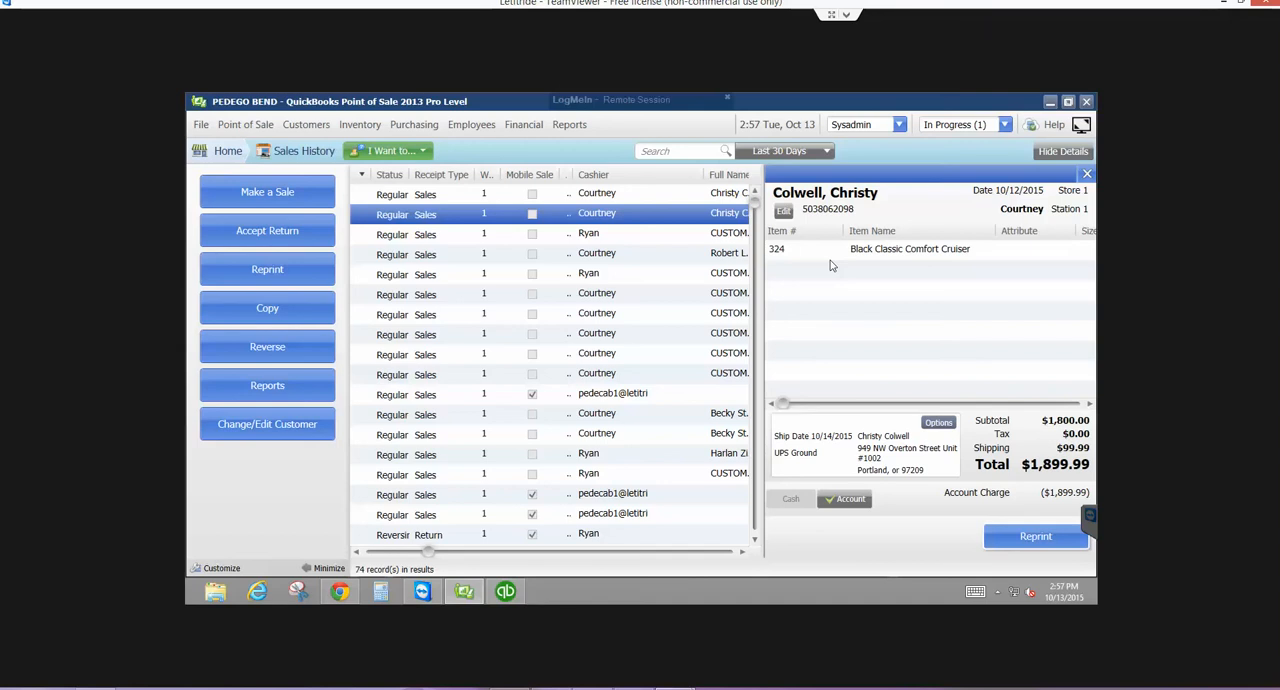
pyautogui.click(452, 199)
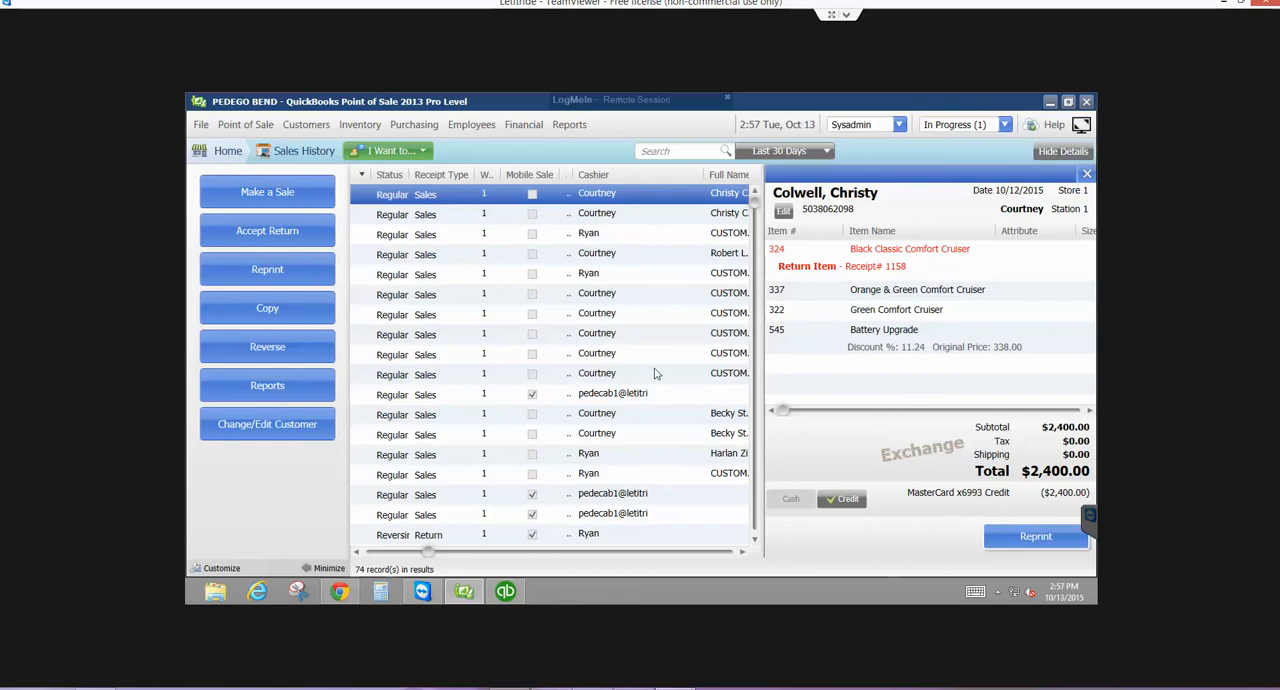
pyautogui.click(612, 213)
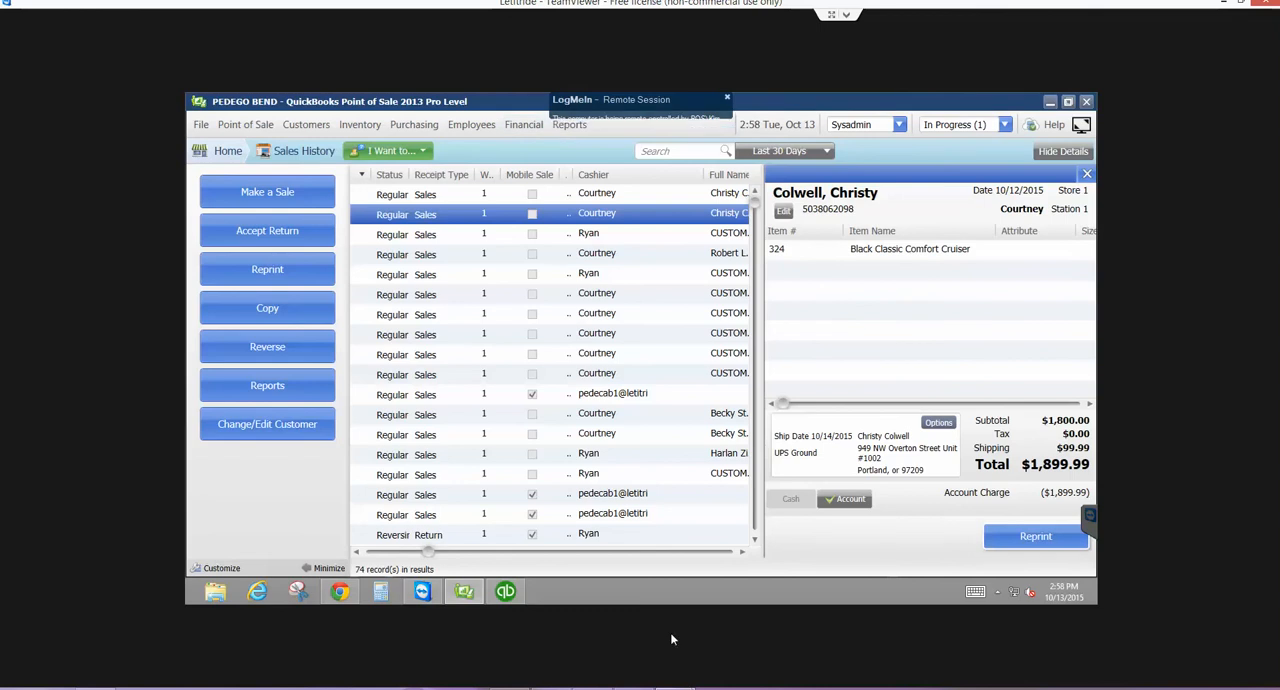
# - Switch to QuickBooks and save a local backup of the company file to the preset desktop folder with complete verification
pyautogui.click(505, 591)
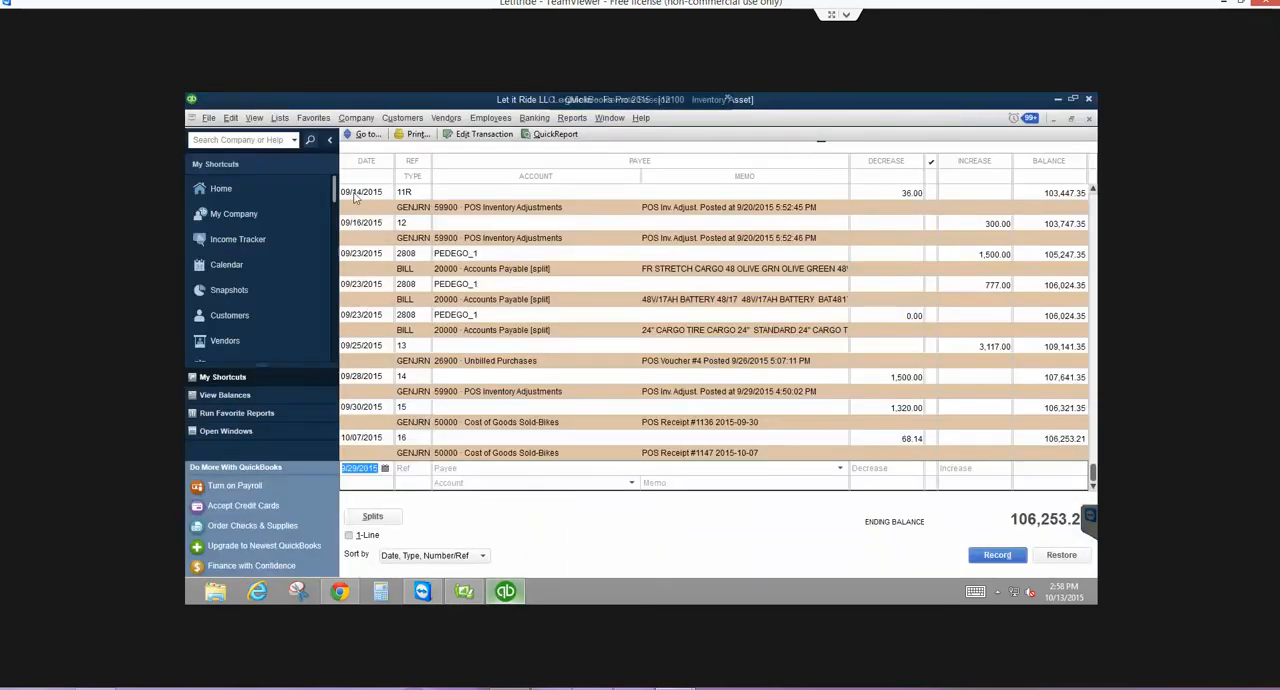
pyautogui.click(208, 117)
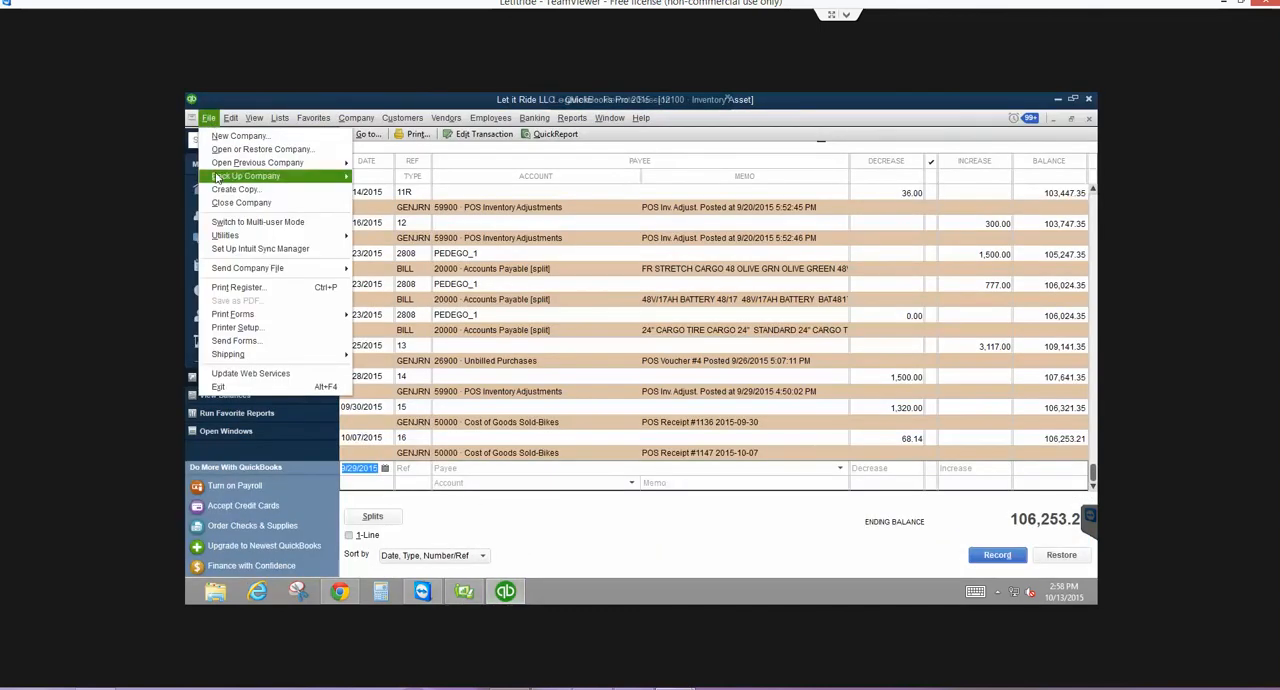
pyautogui.moveTo(216, 177)
pyautogui.click(410, 183)
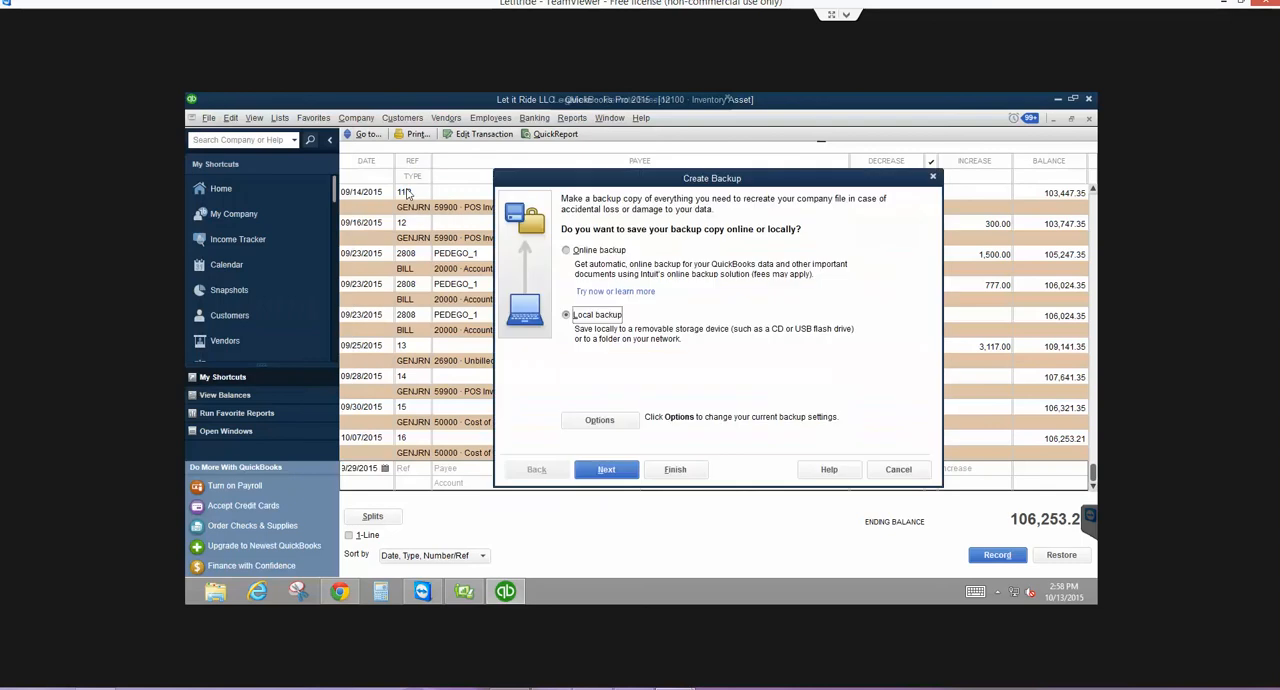
pyautogui.click(605, 421)
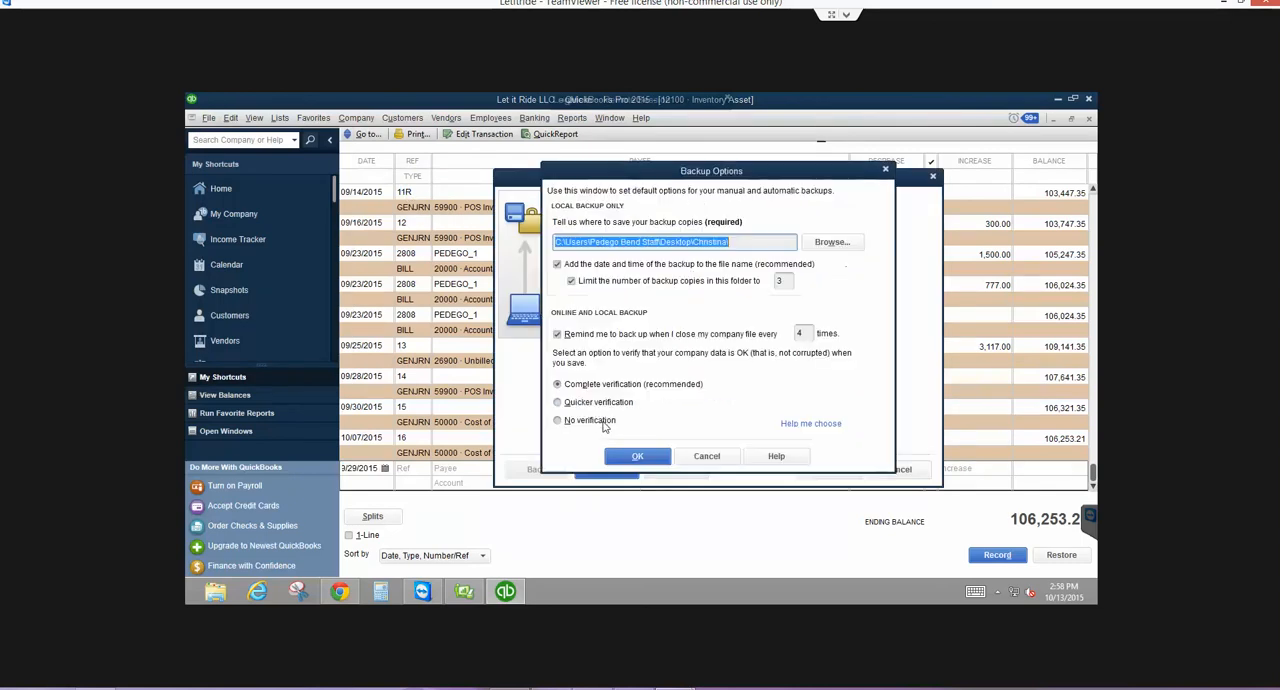
pyautogui.click(632, 456)
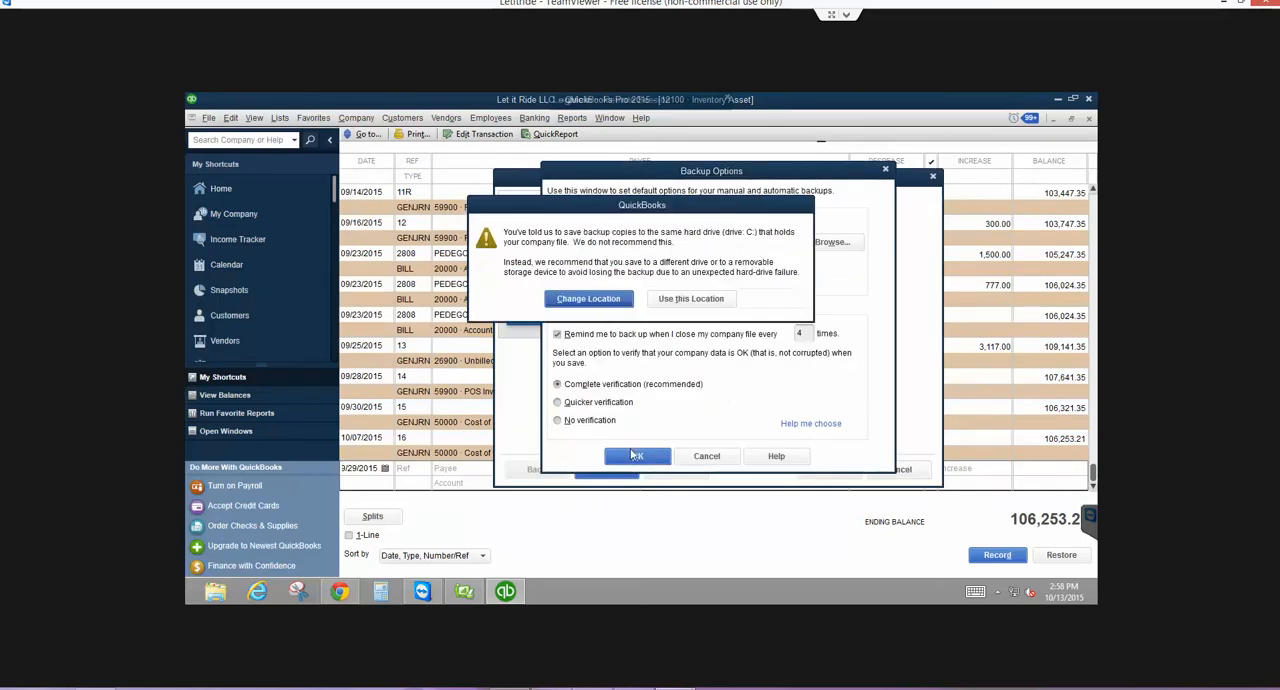
pyautogui.click(691, 298)
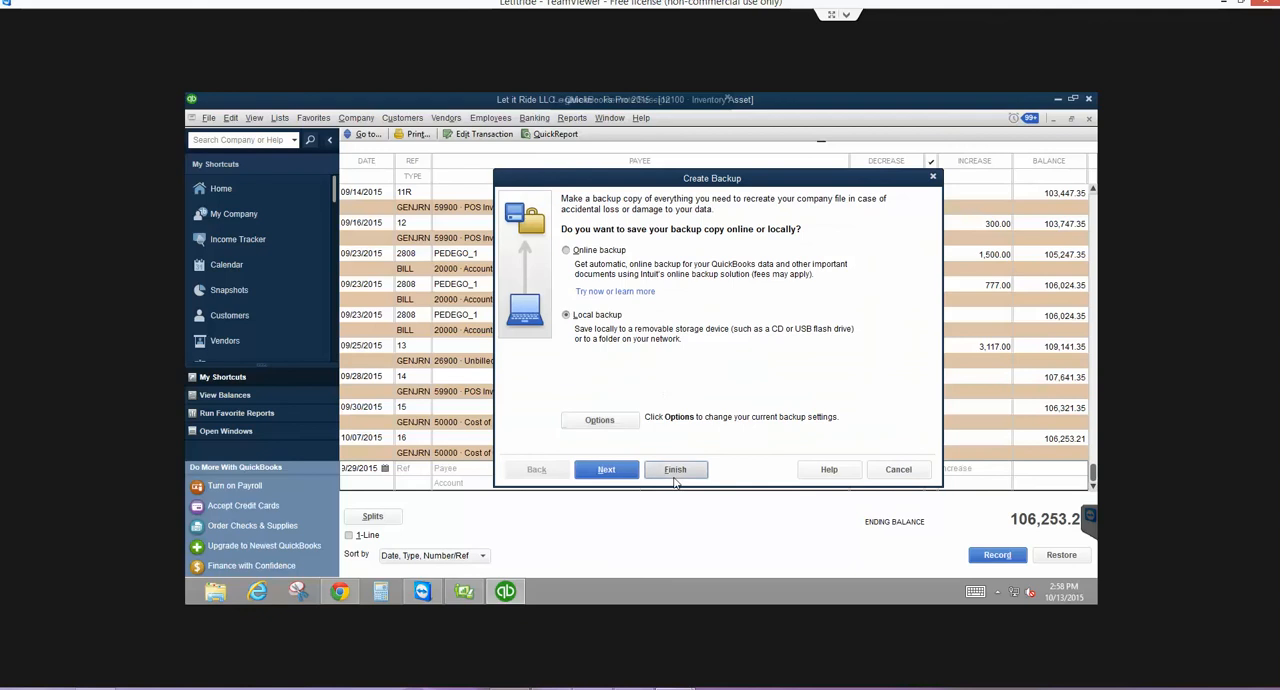
pyautogui.click(675, 479)
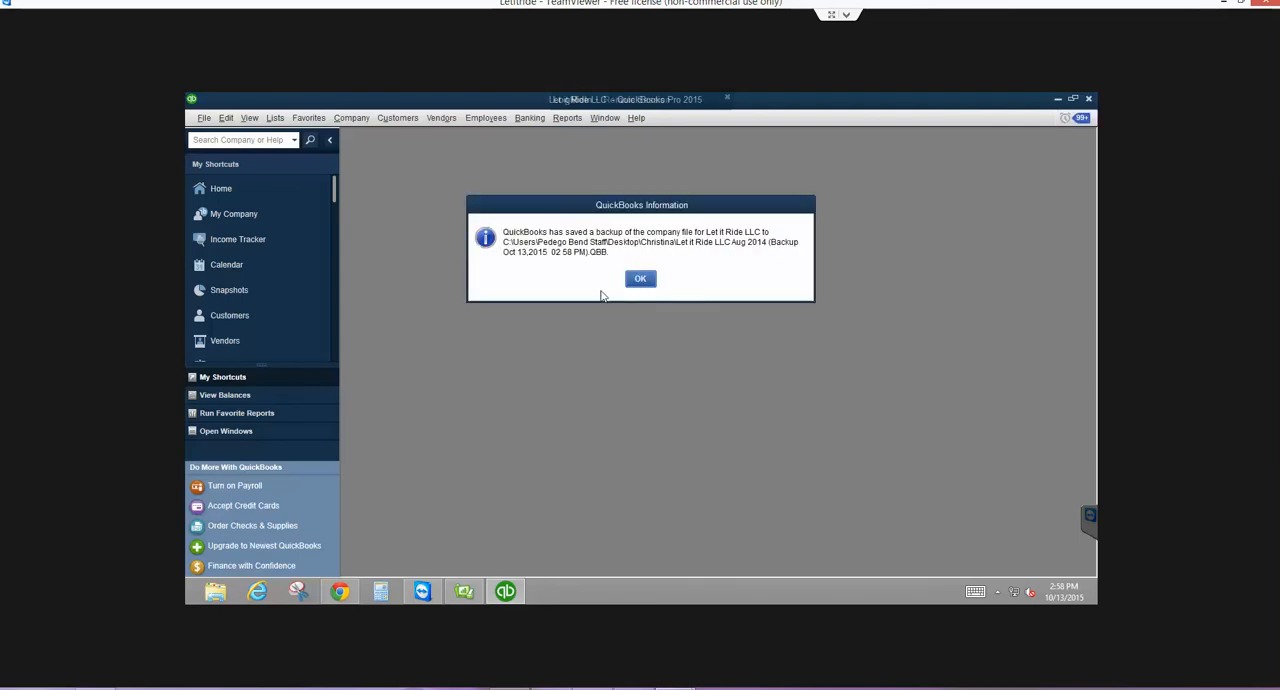
pyautogui.click(636, 281)
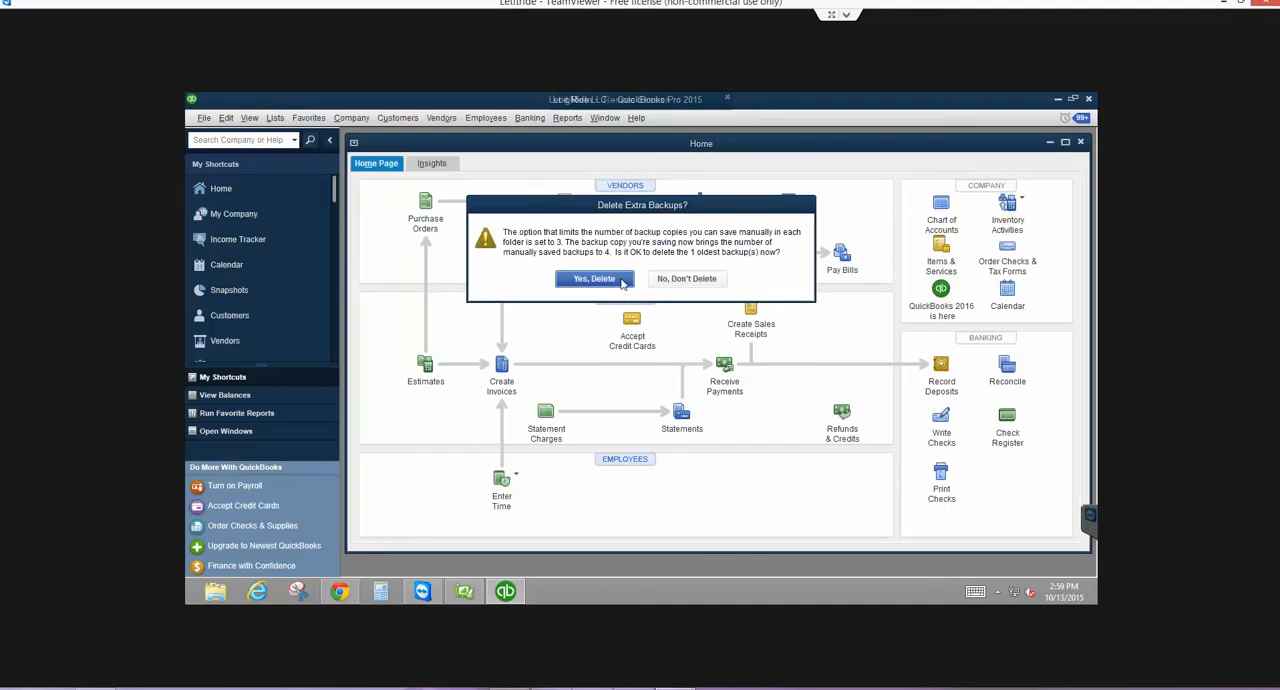
# - Close the 12100 Inventory Asset register to return to the Chart of Accounts
pyautogui.click(621, 281)
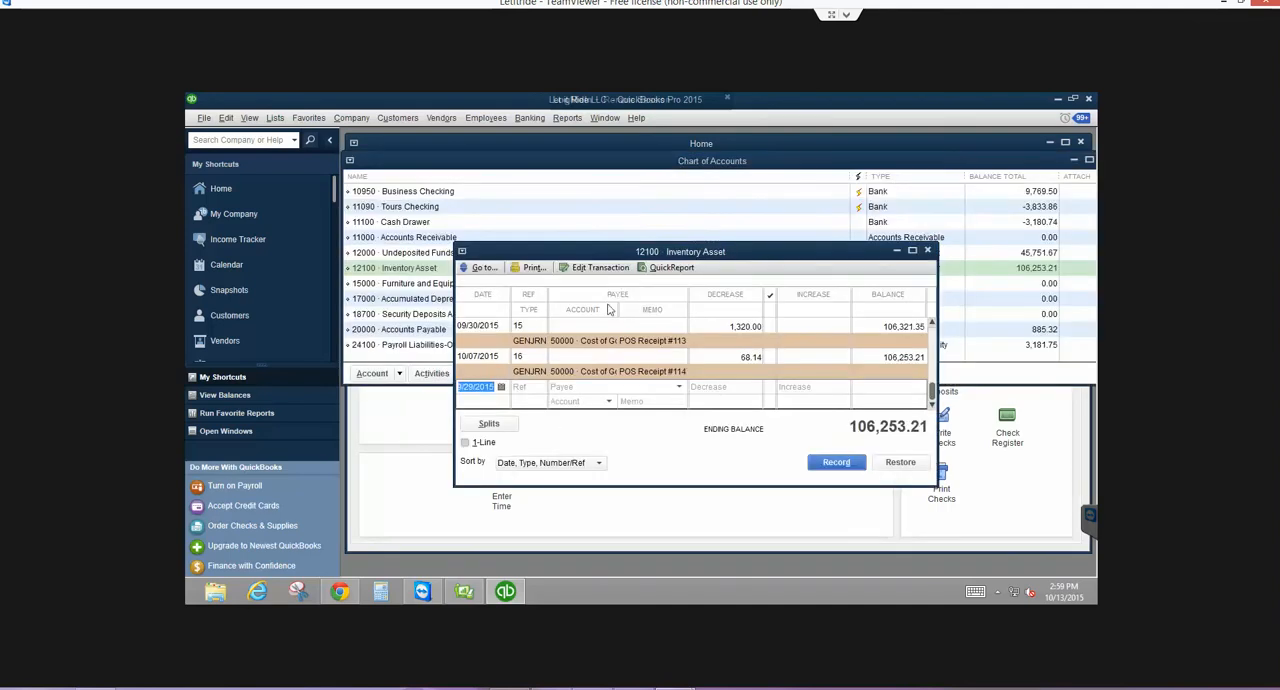
pyautogui.click(927, 250)
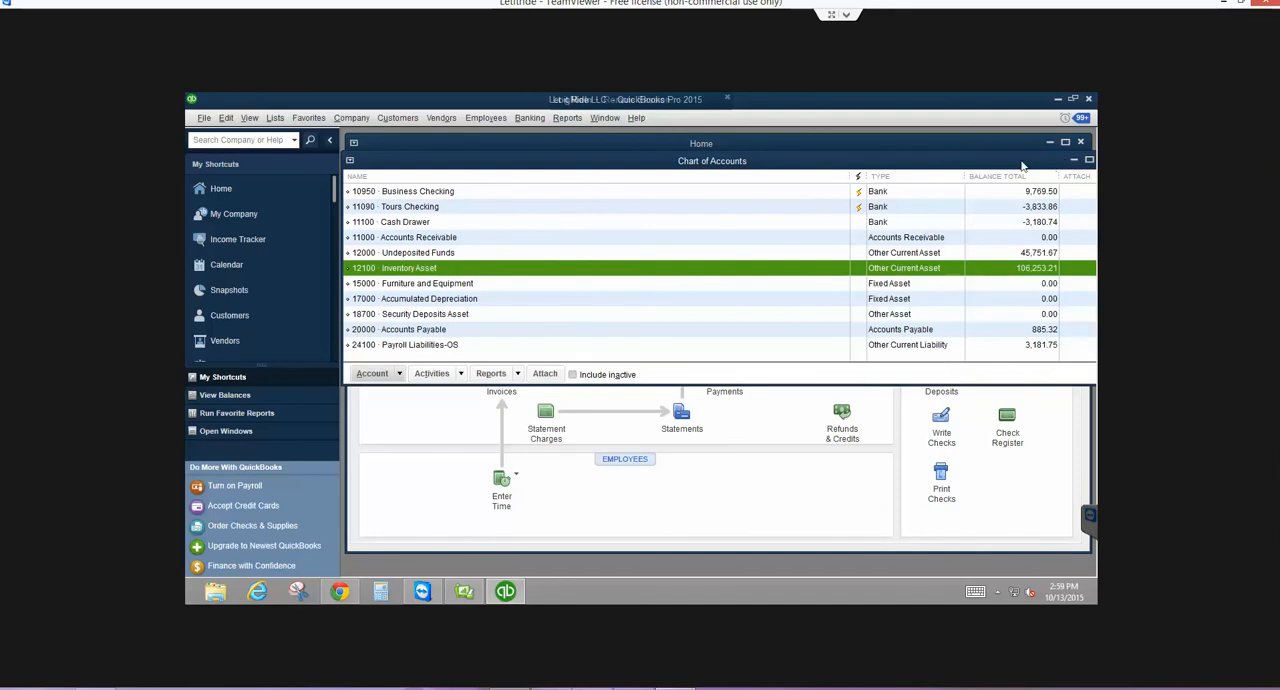
pyautogui.moveTo(1022, 163); pyautogui.dragTo(1015, 163)
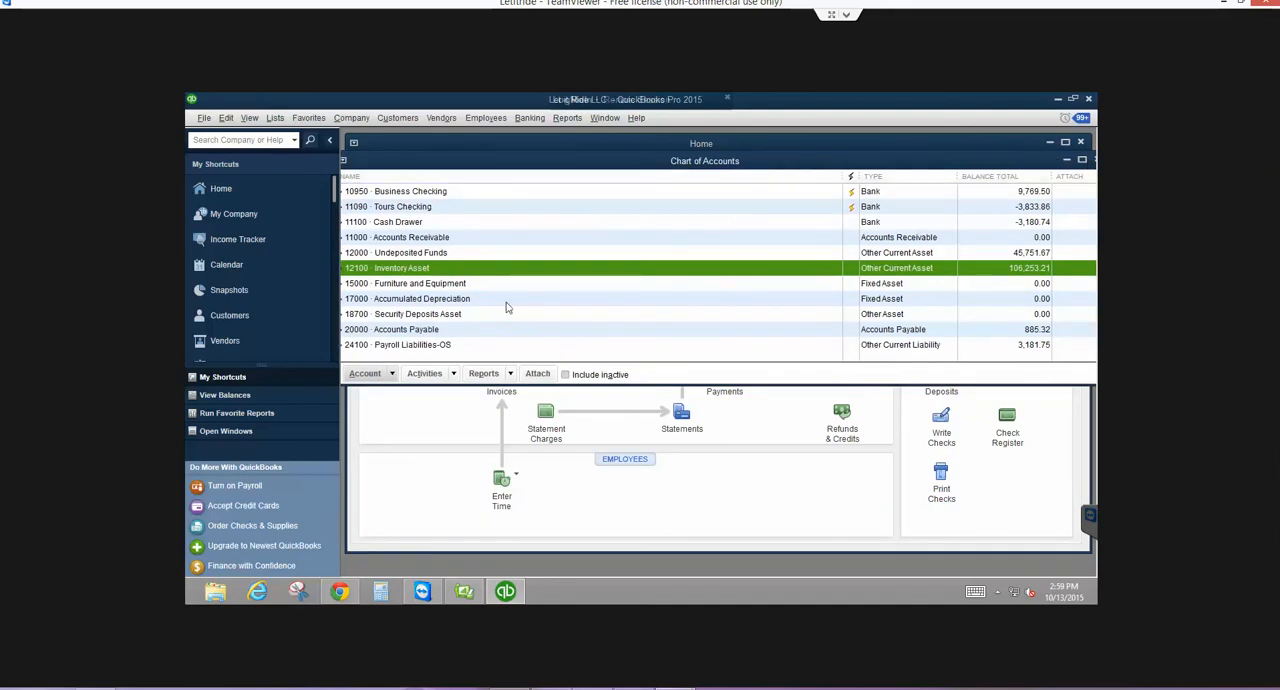
# - Switch to QuickBooks Point of Sale and run Update QuickBooks to share its latest data
pyautogui.click(464, 591)
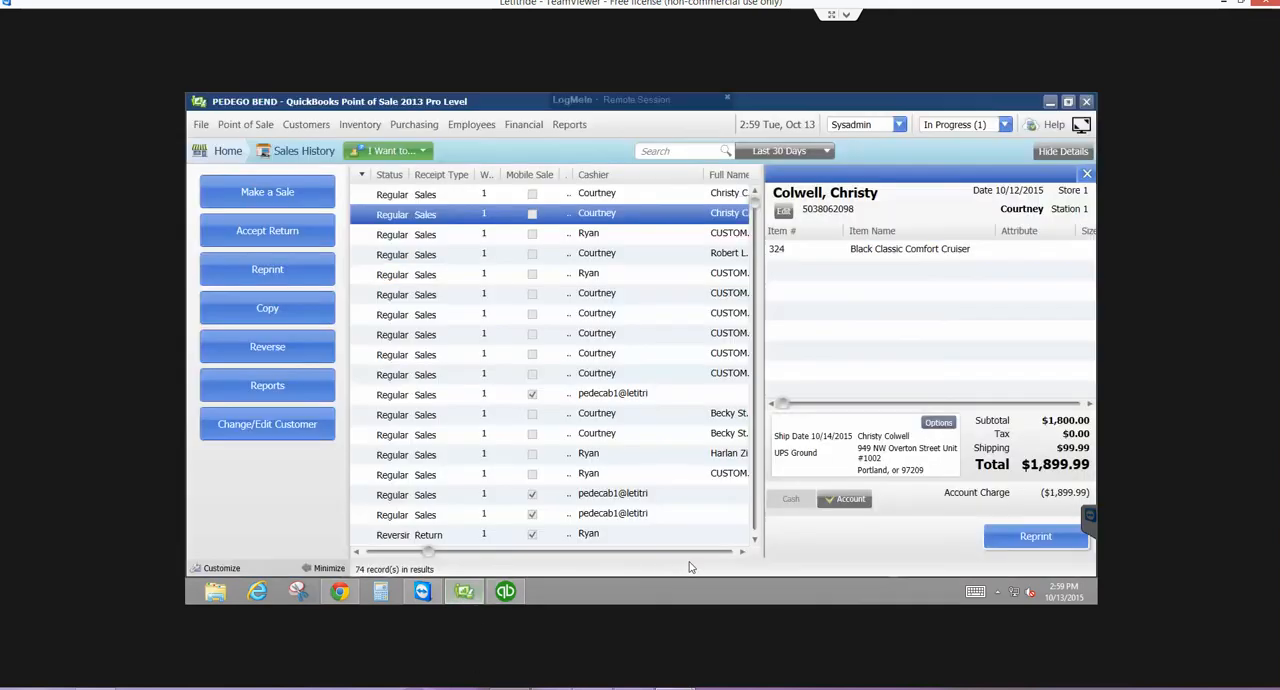
pyautogui.click(524, 123)
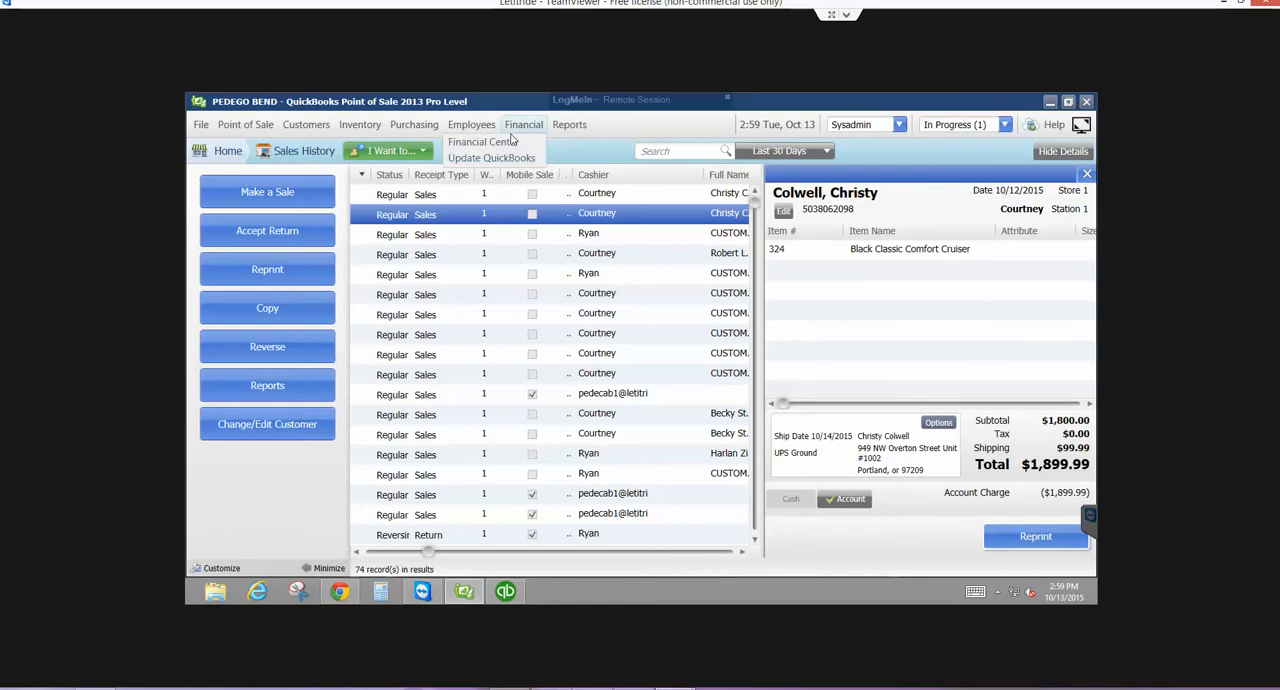
pyautogui.click(508, 158)
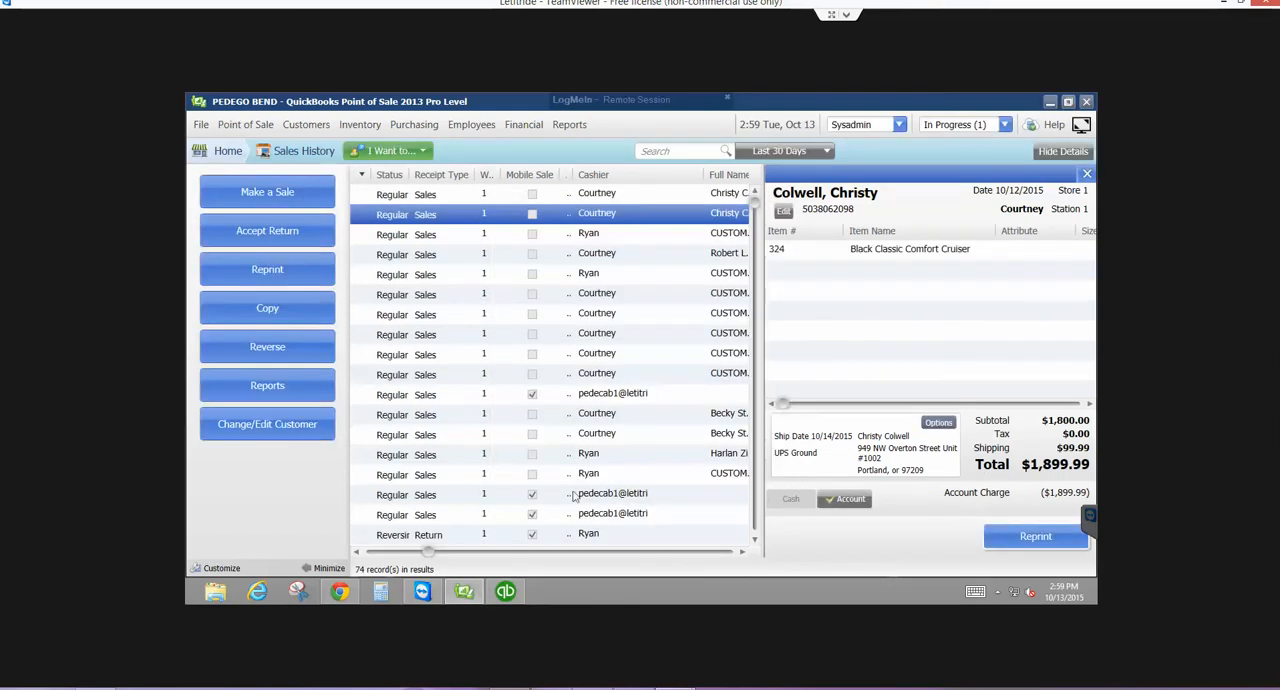
# - Switch to QuickBooks and filter the Customer Center to show customers with open balances
pyautogui.click(508, 592)
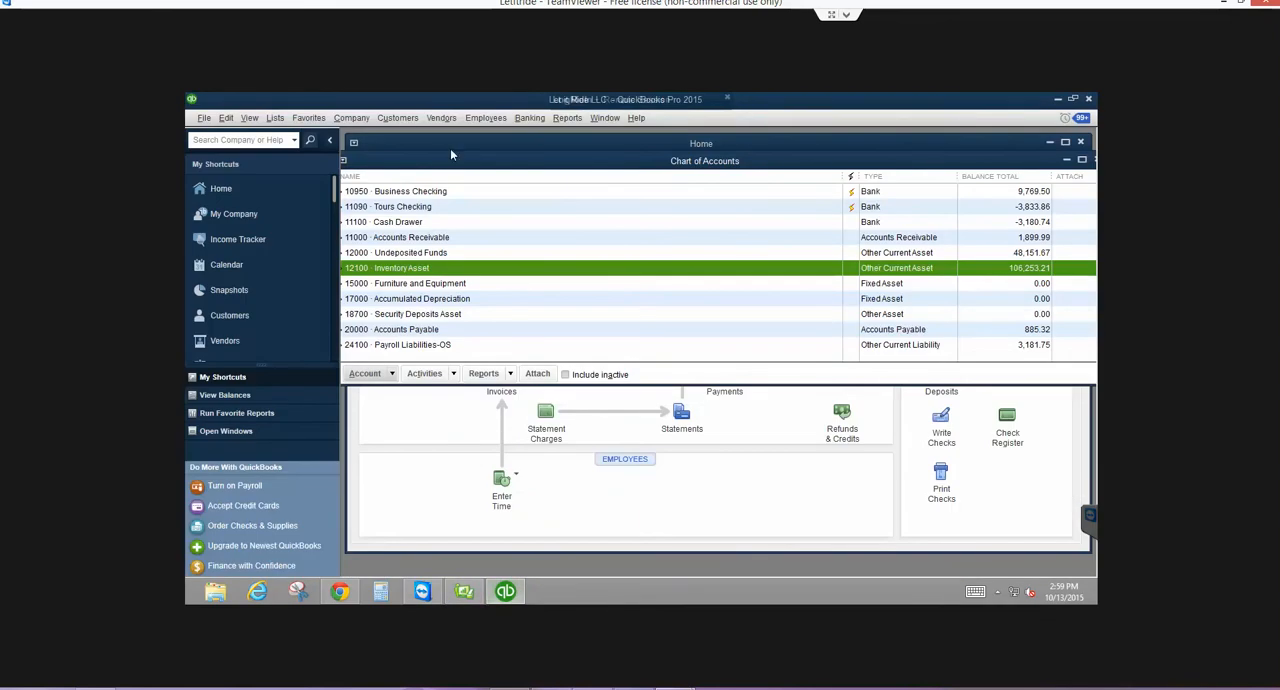
pyautogui.click(403, 122)
pyautogui.click(399, 135)
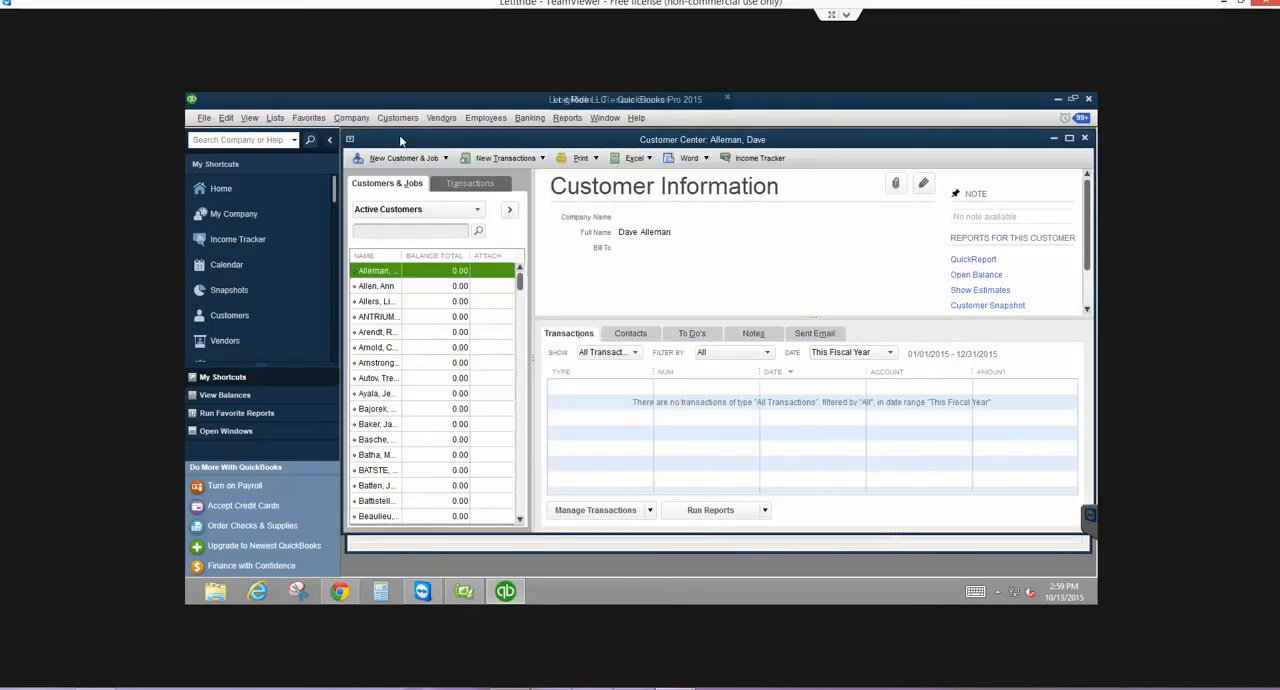
pyautogui.click(445, 211)
pyautogui.click(440, 260)
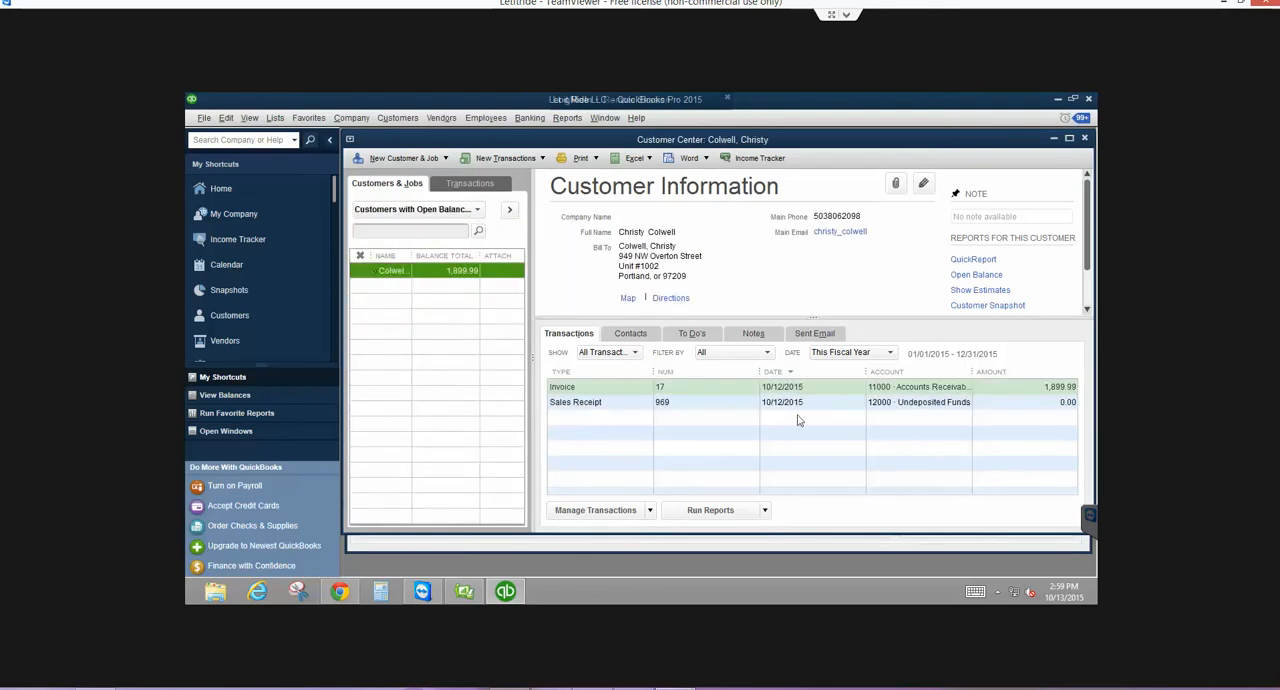
# - Review the line items of the customer's 10/12/2015 invoice 17, then close the invoice and the Customer Center
pyautogui.doubleClick(729, 388)
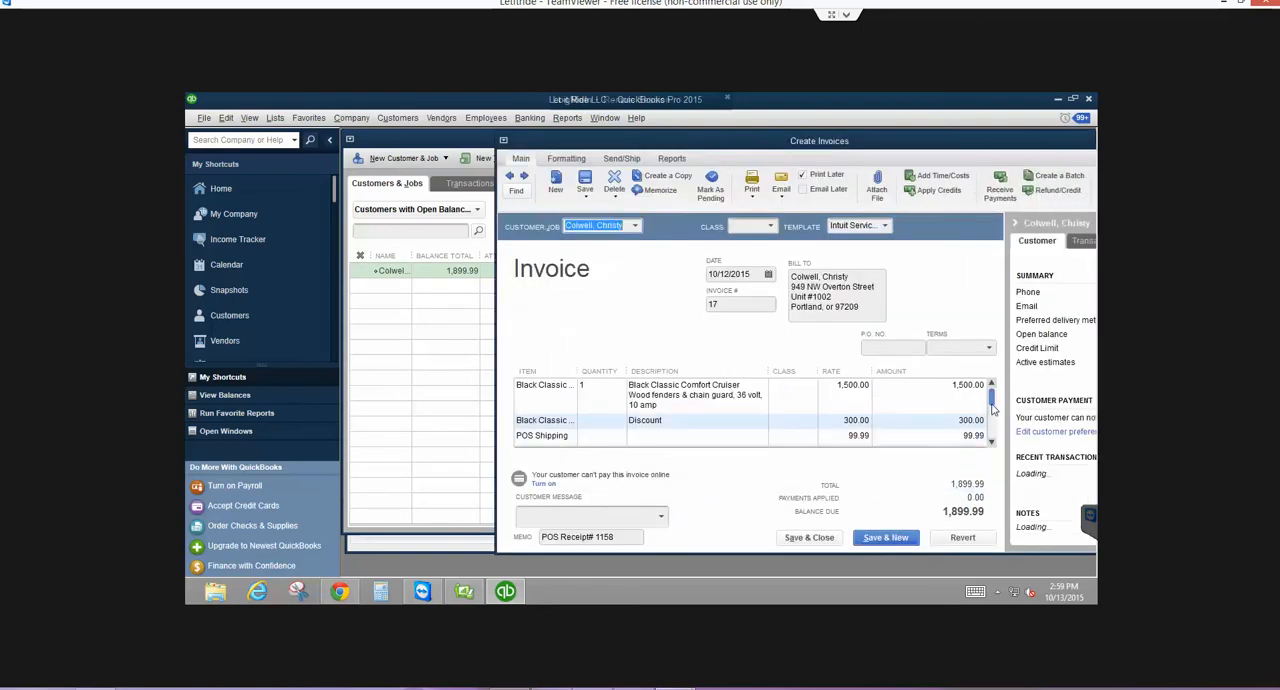
pyautogui.scroll(-2, 993, 410)
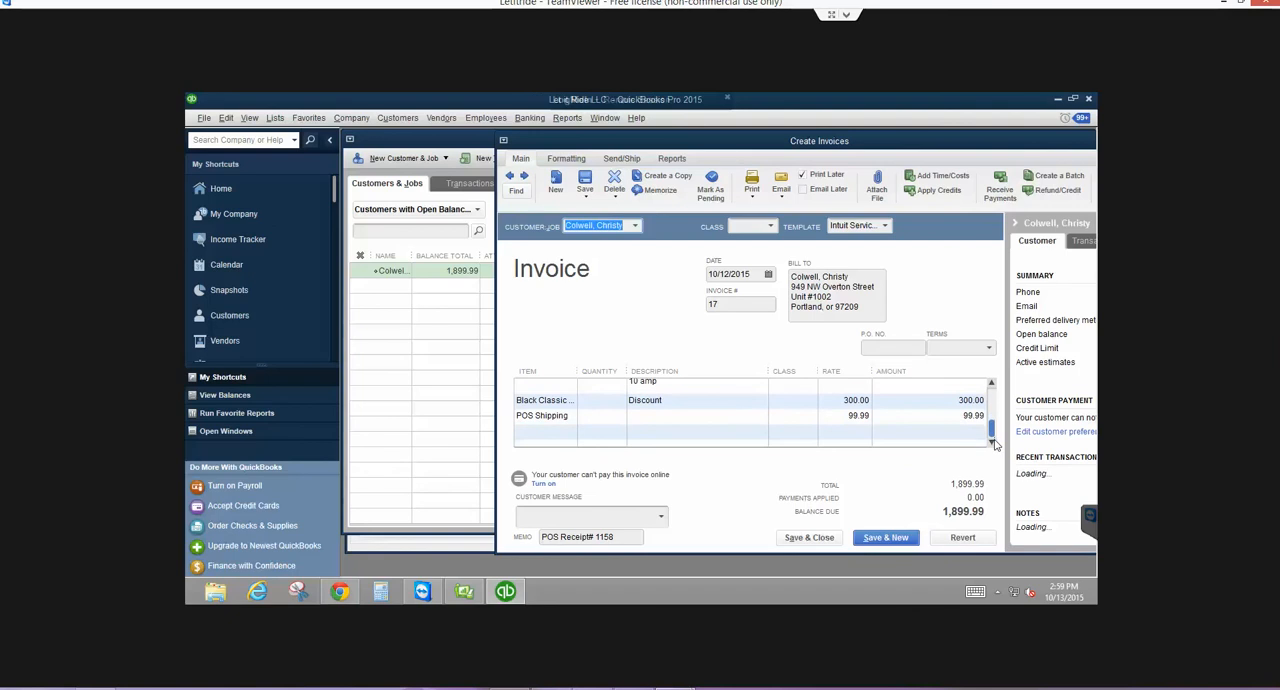
pyautogui.click(791, 539)
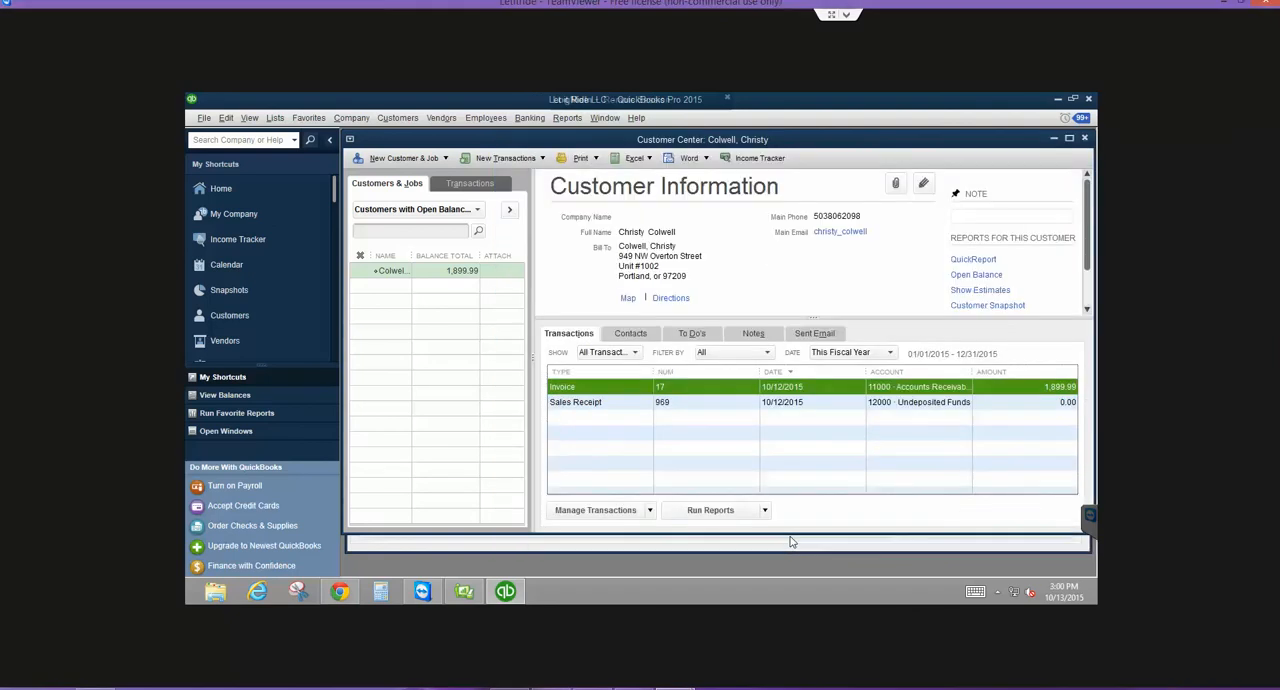
pyautogui.press('Escape')
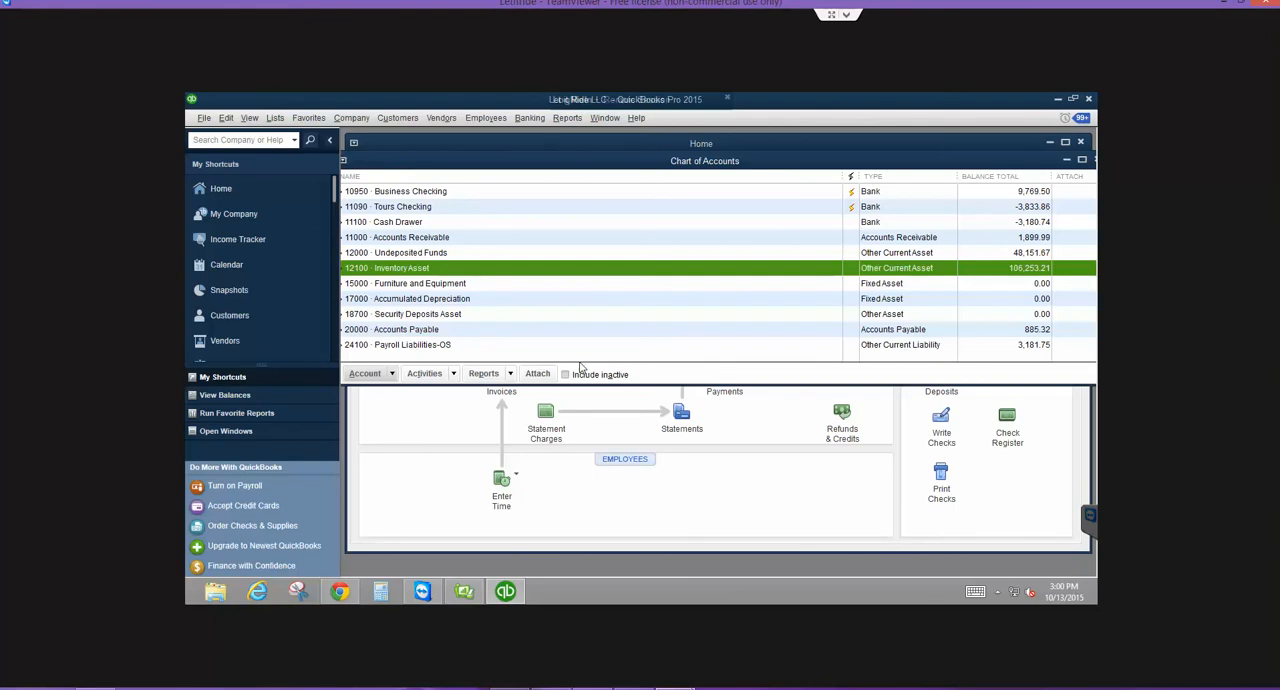
# - Open a new customer payment with Receive Payments and choose the customer who owes invoice 17
pyautogui.click(476, 238)
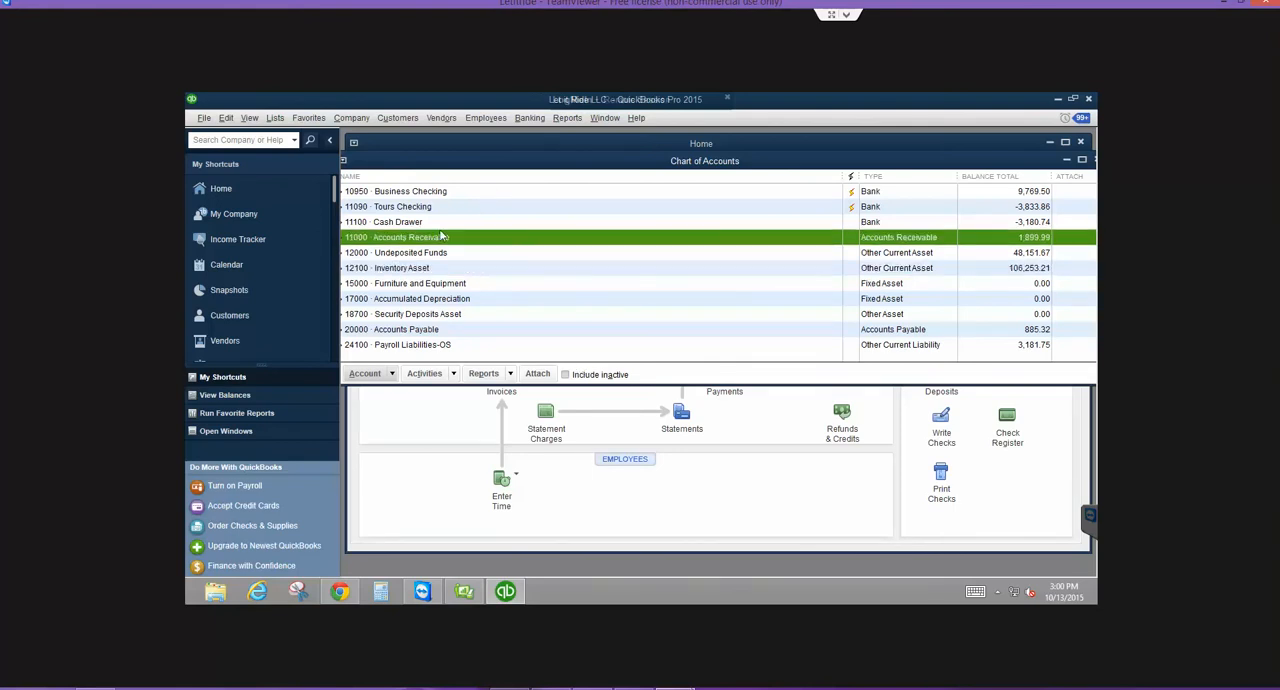
pyautogui.click(398, 118)
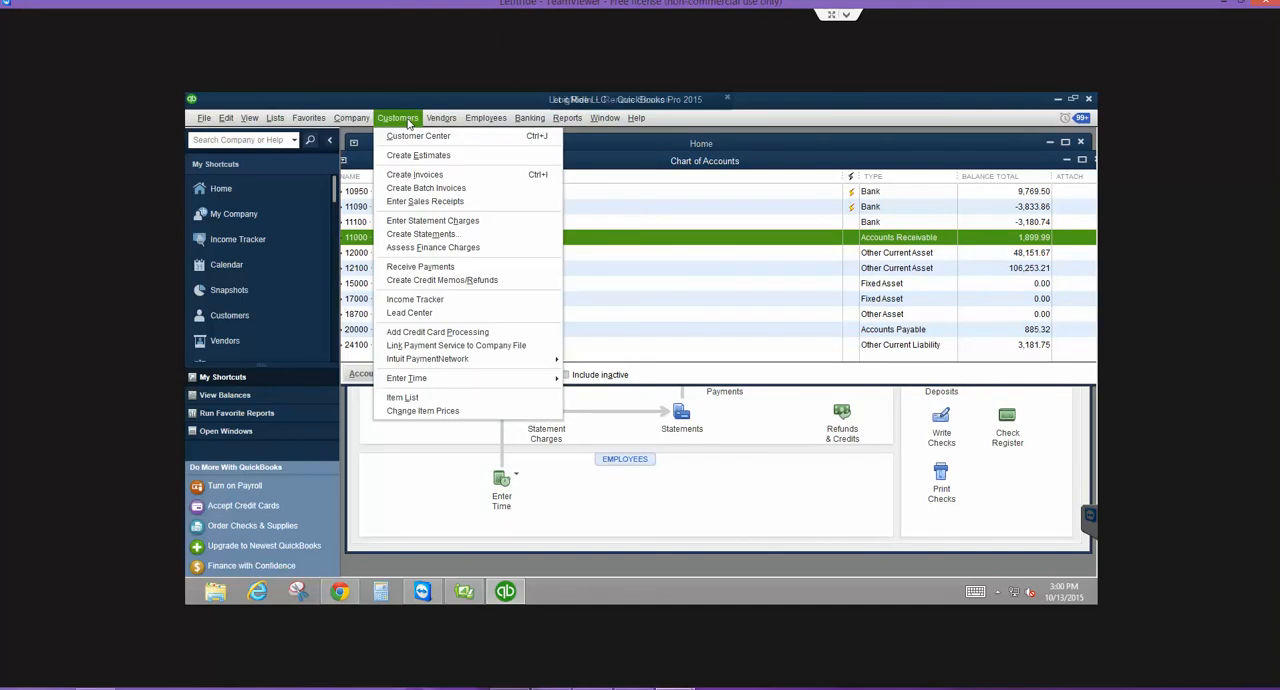
pyautogui.click(410, 270)
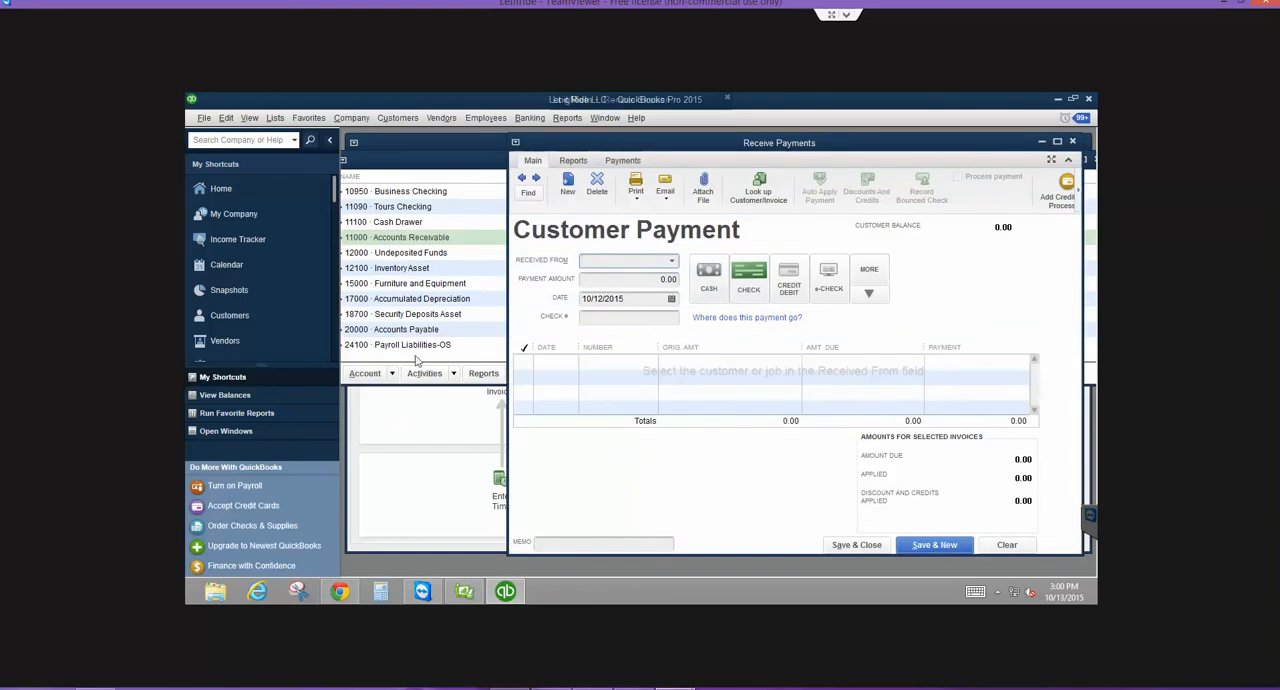
pyautogui.click(673, 262)
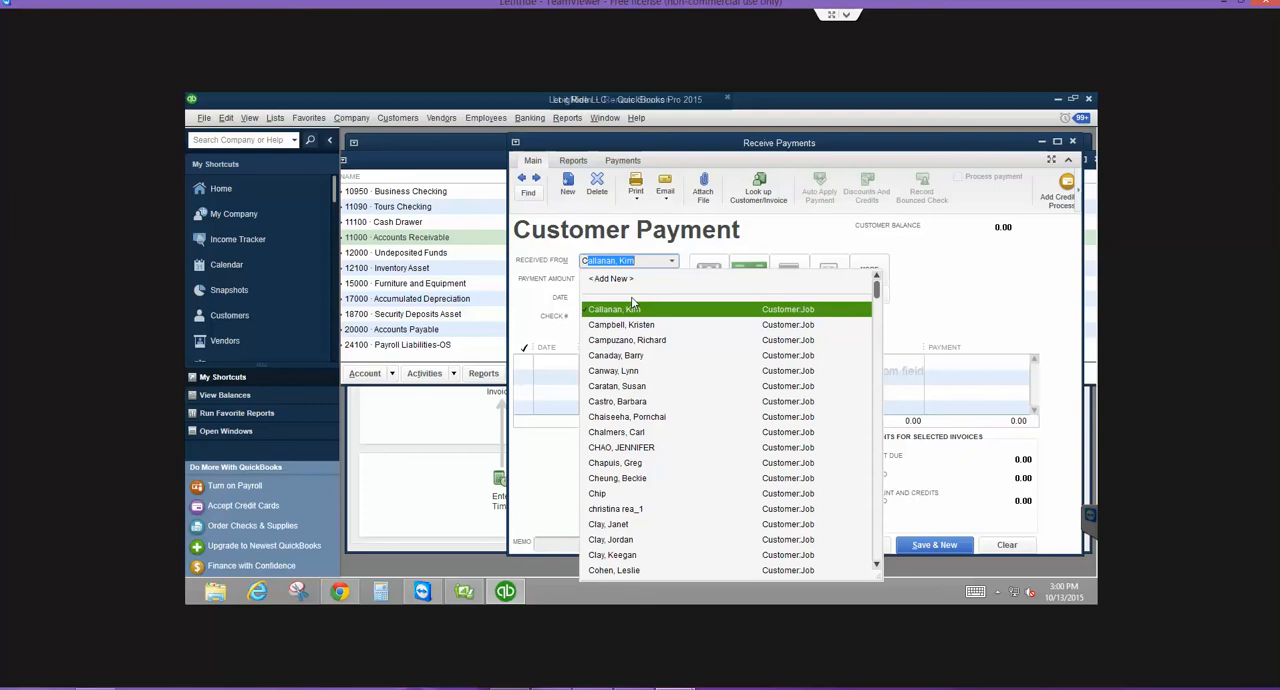
pyautogui.click(514, 272)
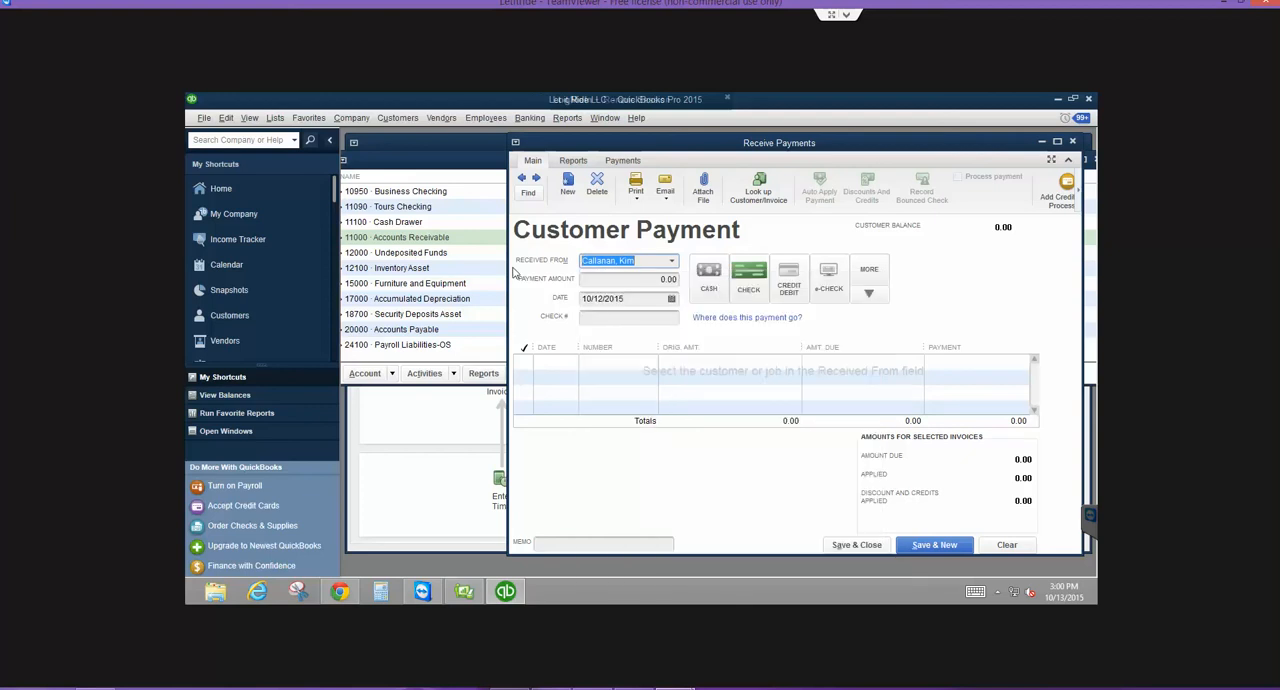
pyautogui.write('kcol')
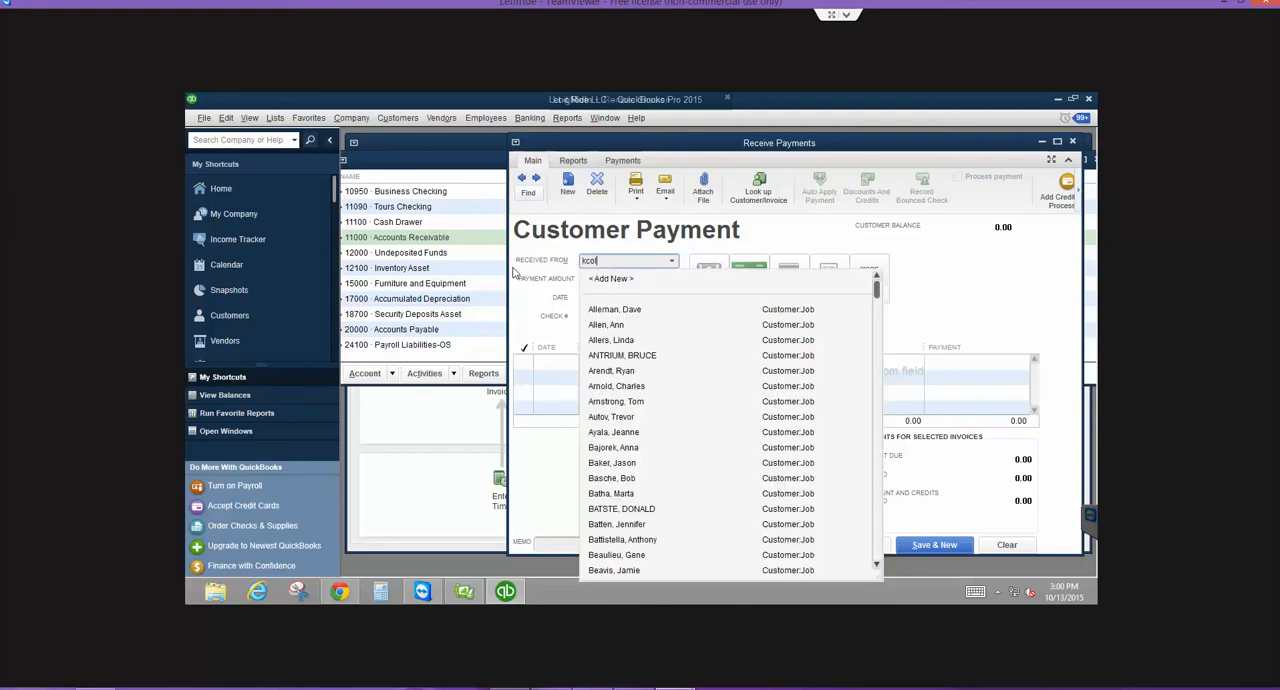
pyautogui.press('BackSpace')
pyautogui.press('BackSpace')
pyautogui.press('BackSpace')
pyautogui.press('BackSpace')
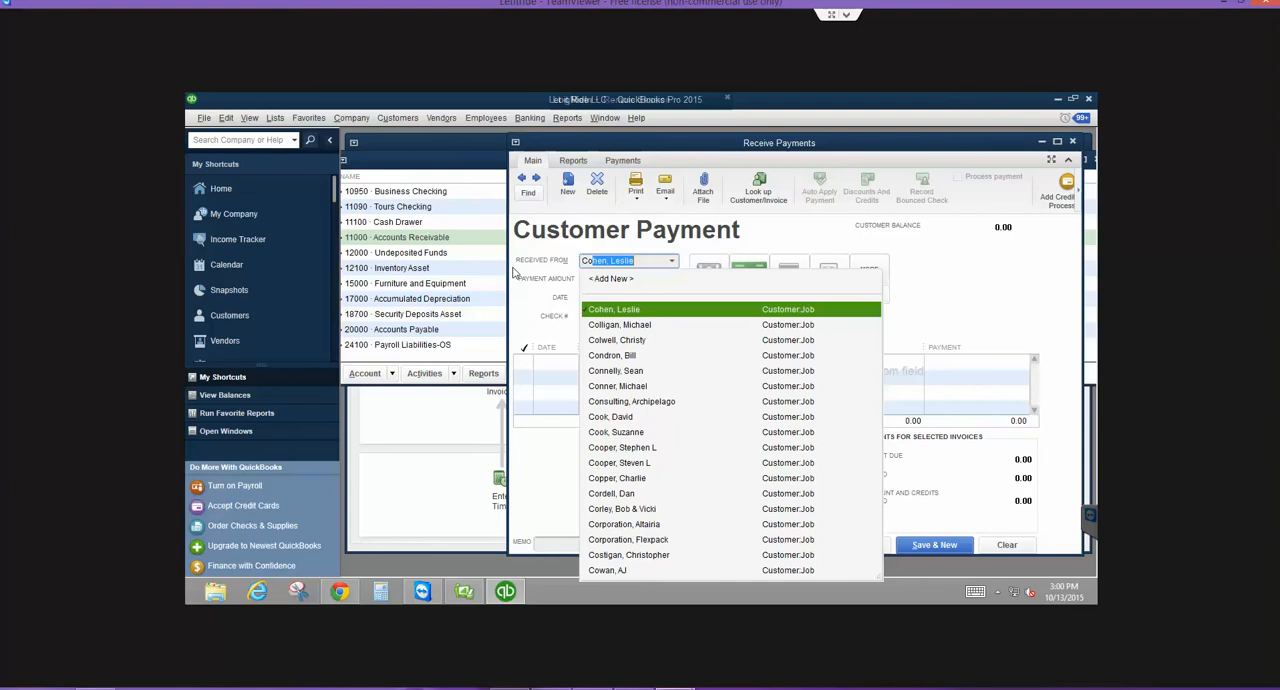
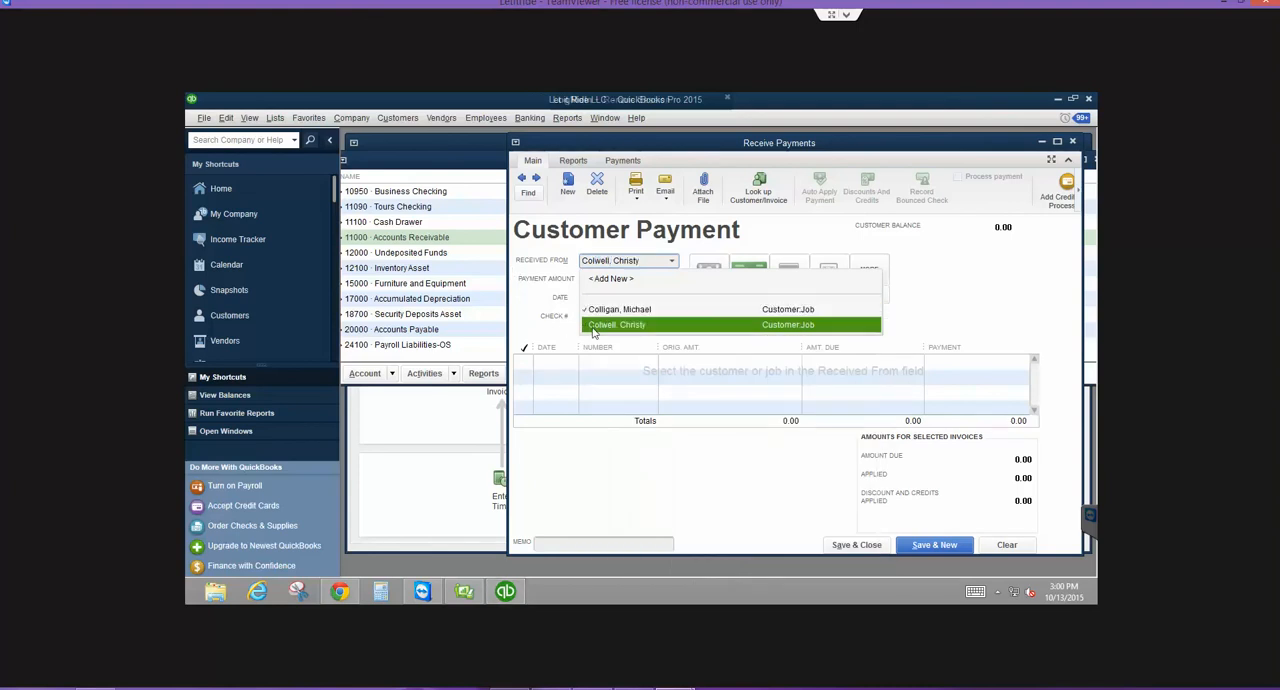
pyautogui.click(600, 325)
pyautogui.click(624, 279)
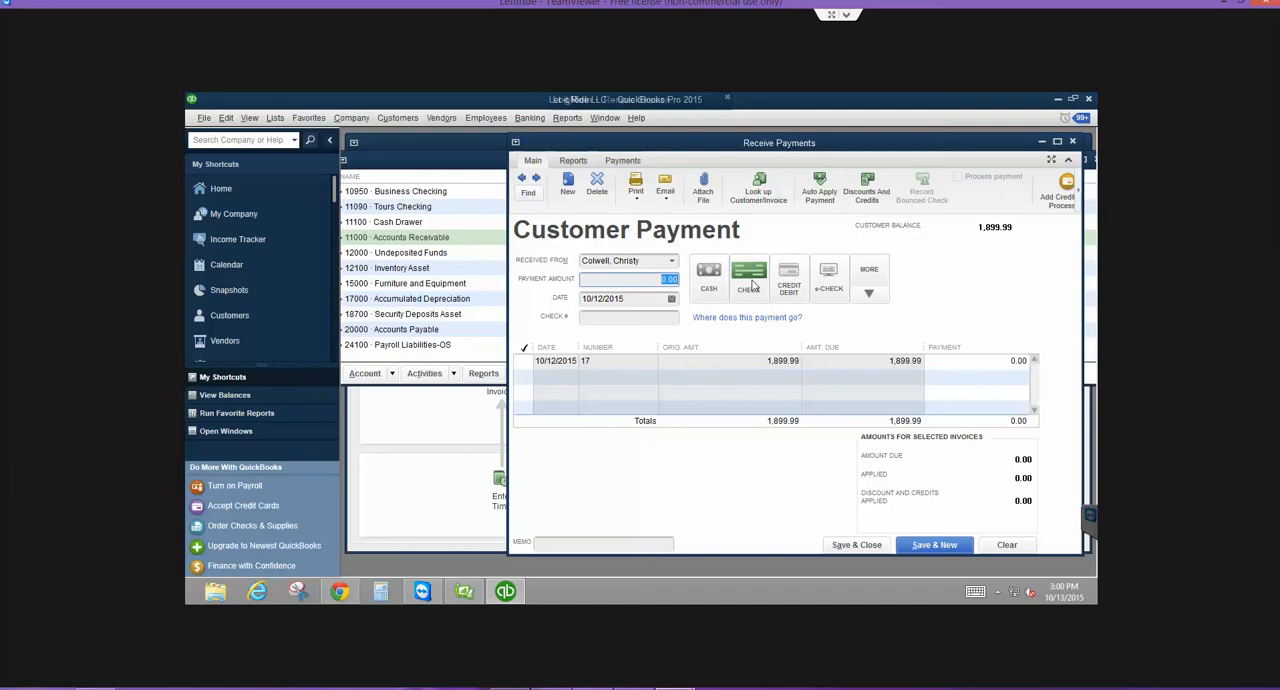
# - Set the payment method to e-check and the payment amount to 1,844.59 so it applies to invoice 17
pyautogui.click(826, 274)
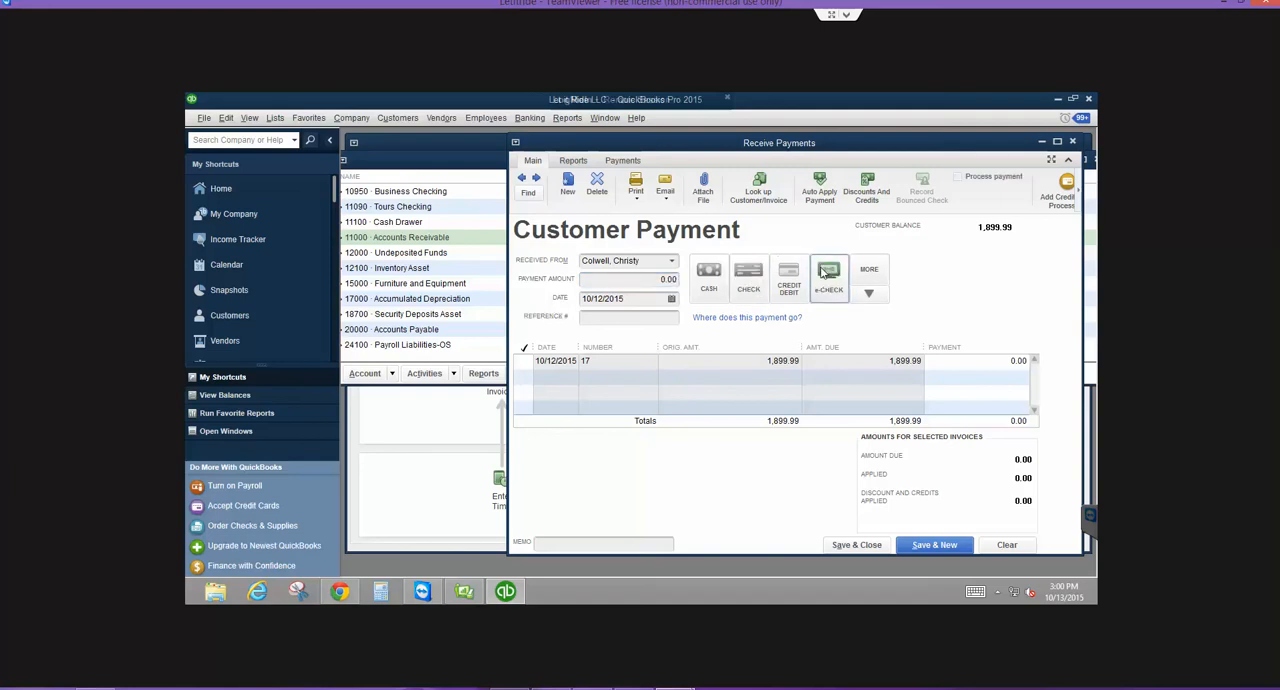
pyautogui.click(632, 279)
pyautogui.write('1,844')
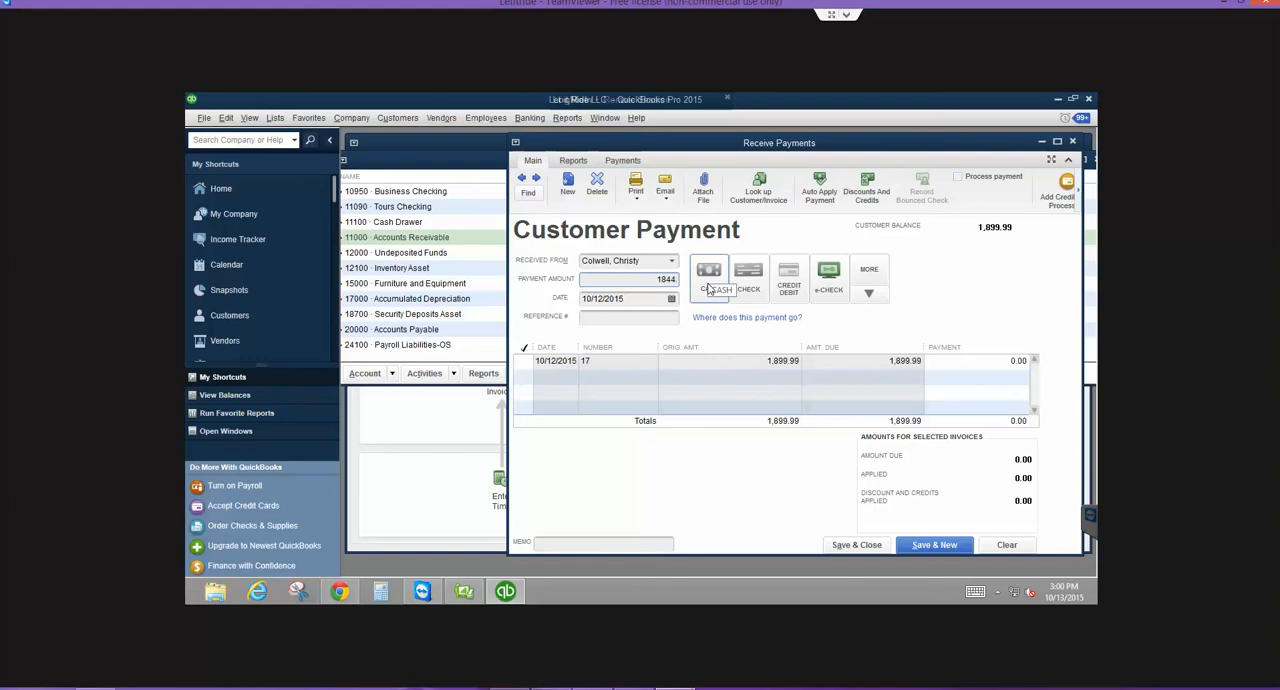
pyautogui.write('.59')
pyautogui.press('Tab')
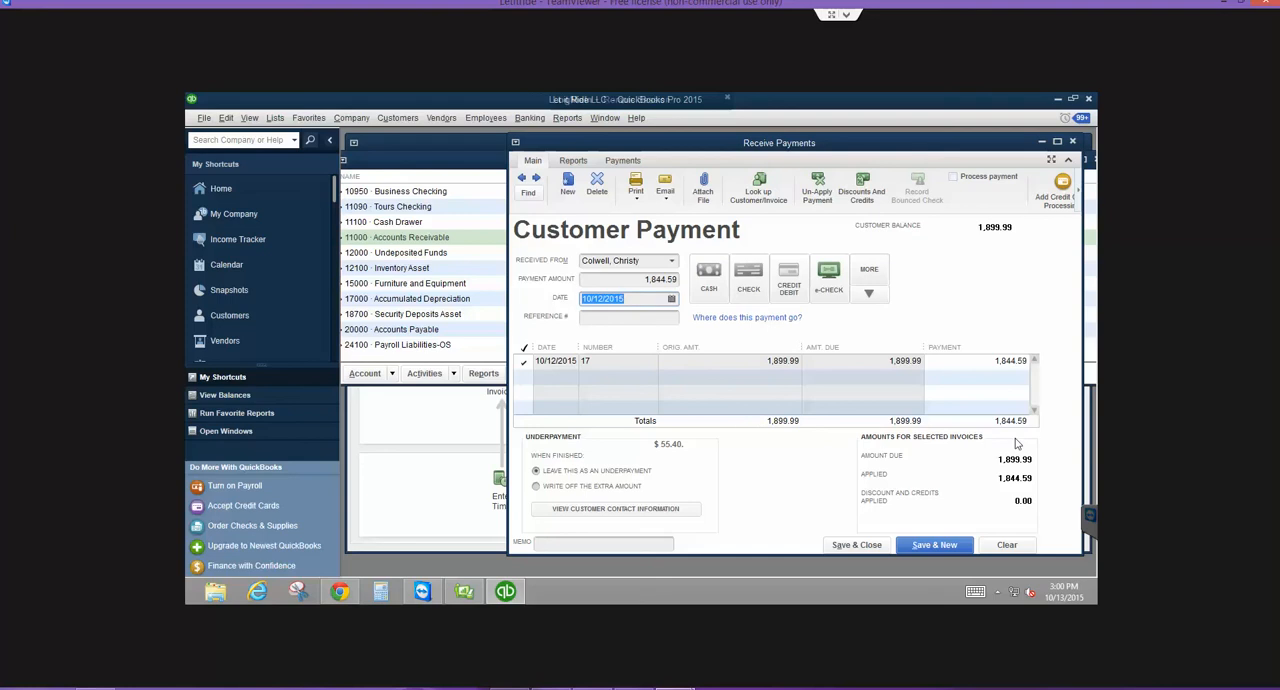
# - Date the payment 10/15/2015 and choose to write off the extra amount of the underpayment
pyautogui.click(613, 320)
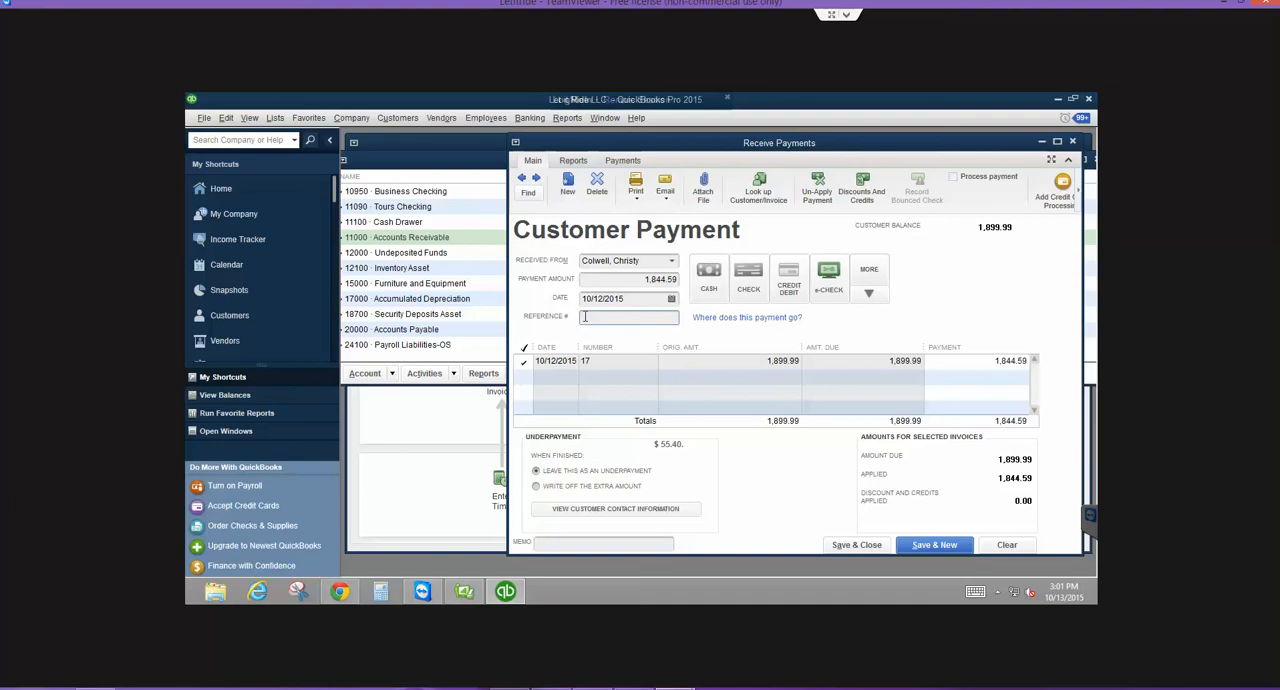
pyautogui.click(671, 299)
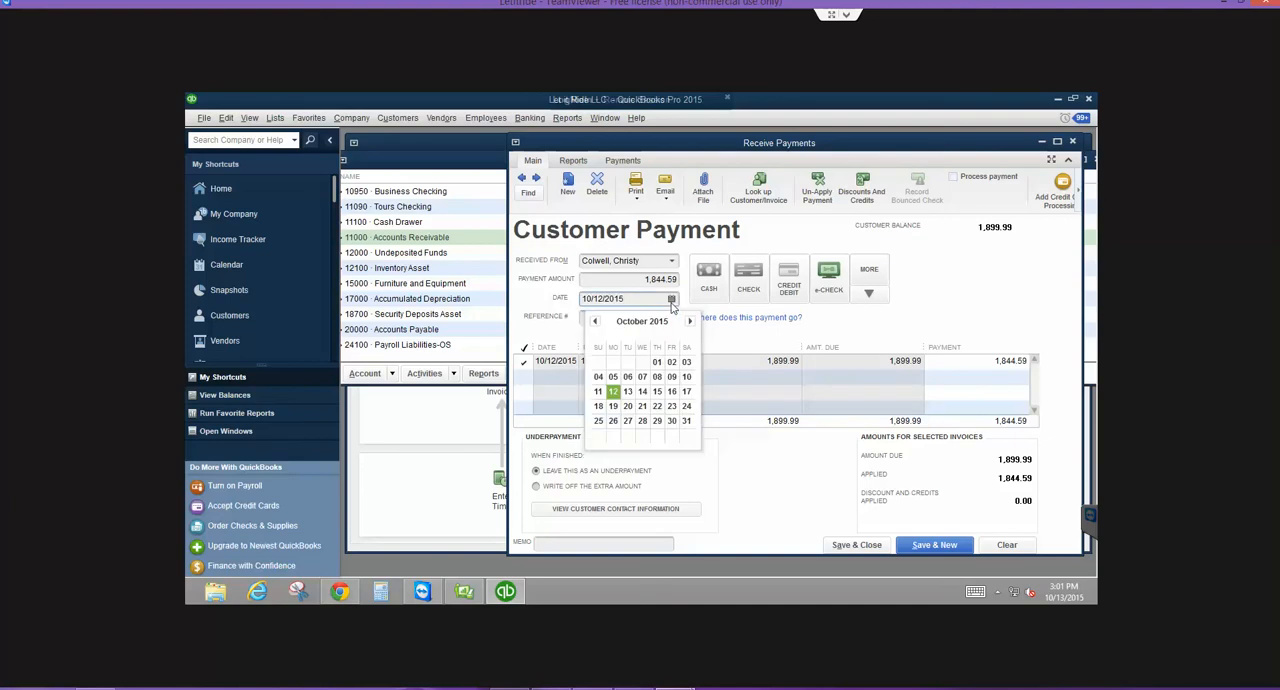
pyautogui.click(657, 391)
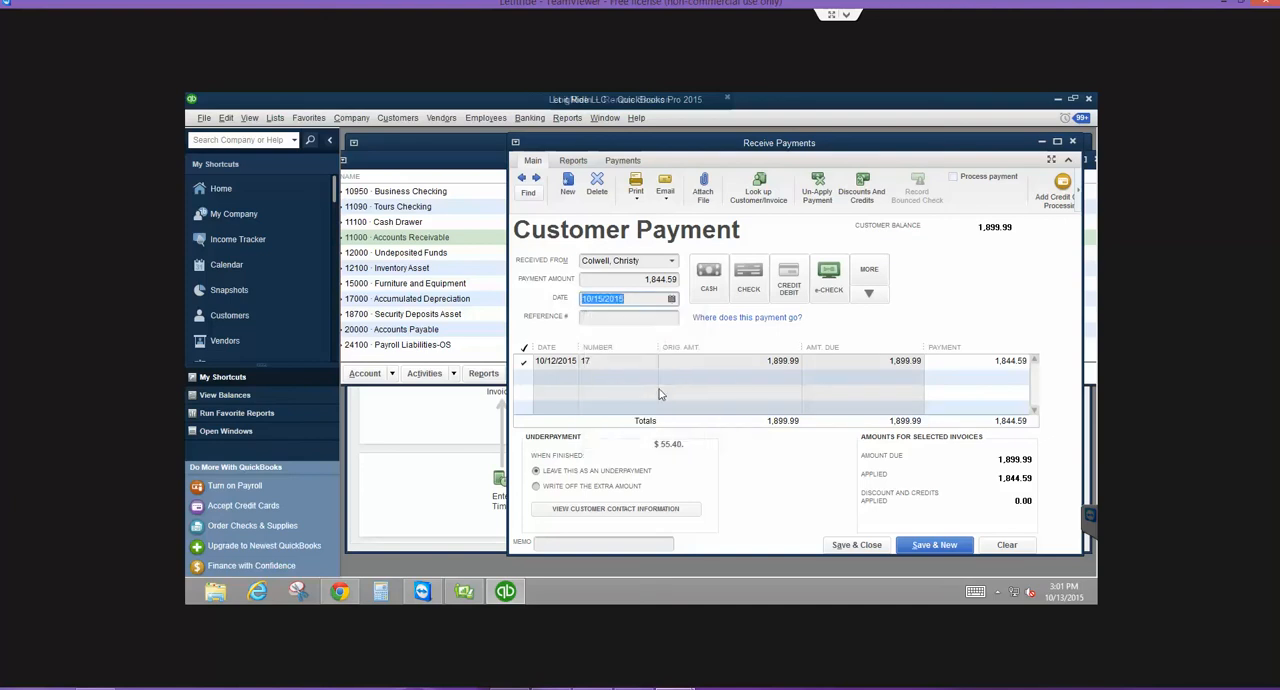
pyautogui.click(538, 487)
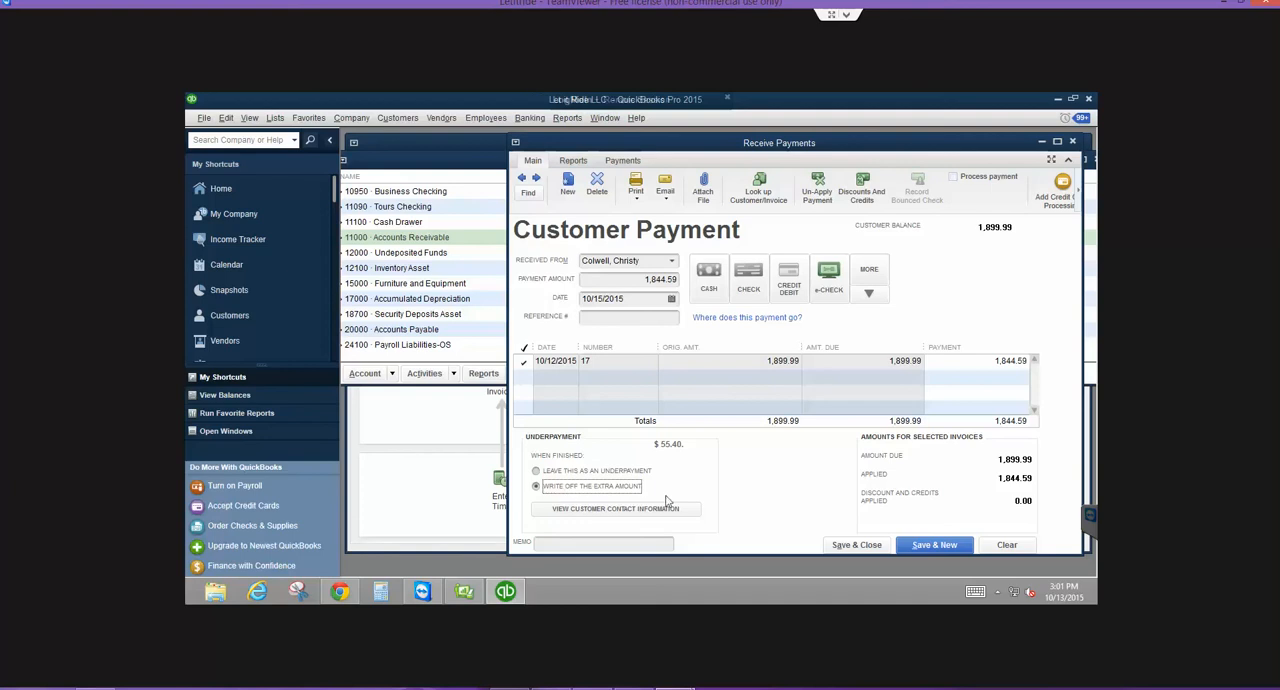
# - Try to save the payment with the write-off assigned to 51800 Merchant Account Fees, cancelling it and closing the cleared payment form
pyautogui.click(850, 545)
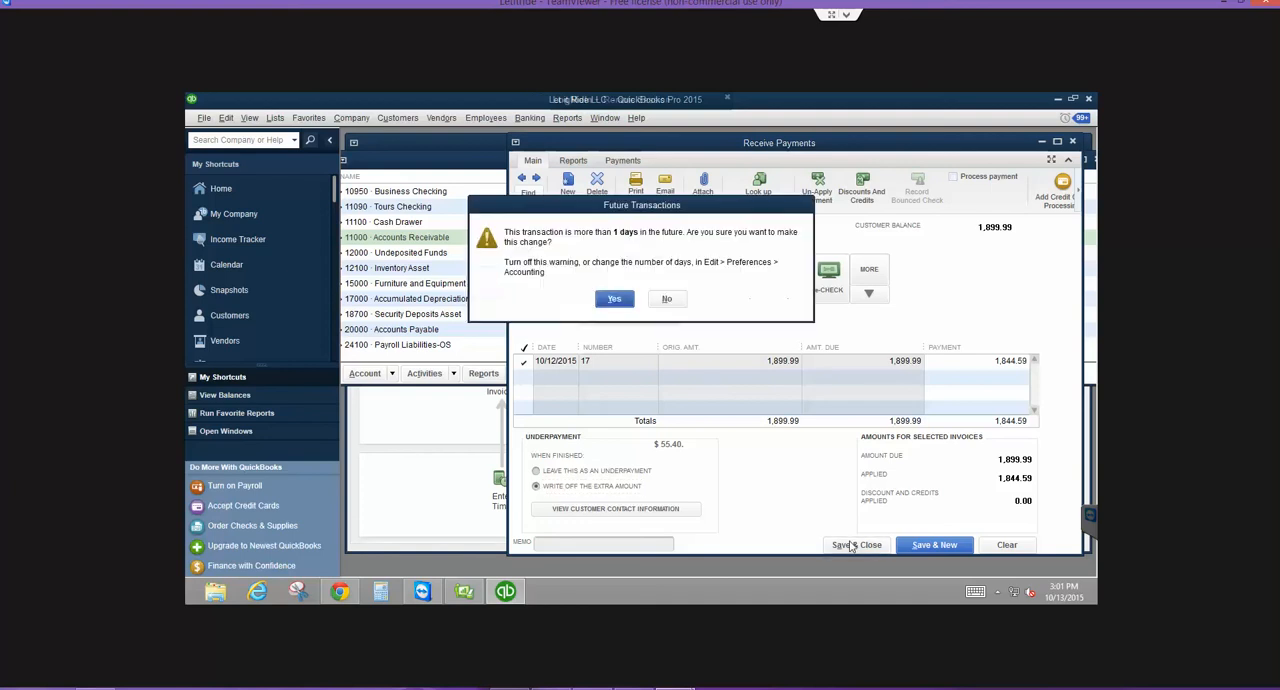
pyautogui.click(606, 302)
pyautogui.click(627, 236)
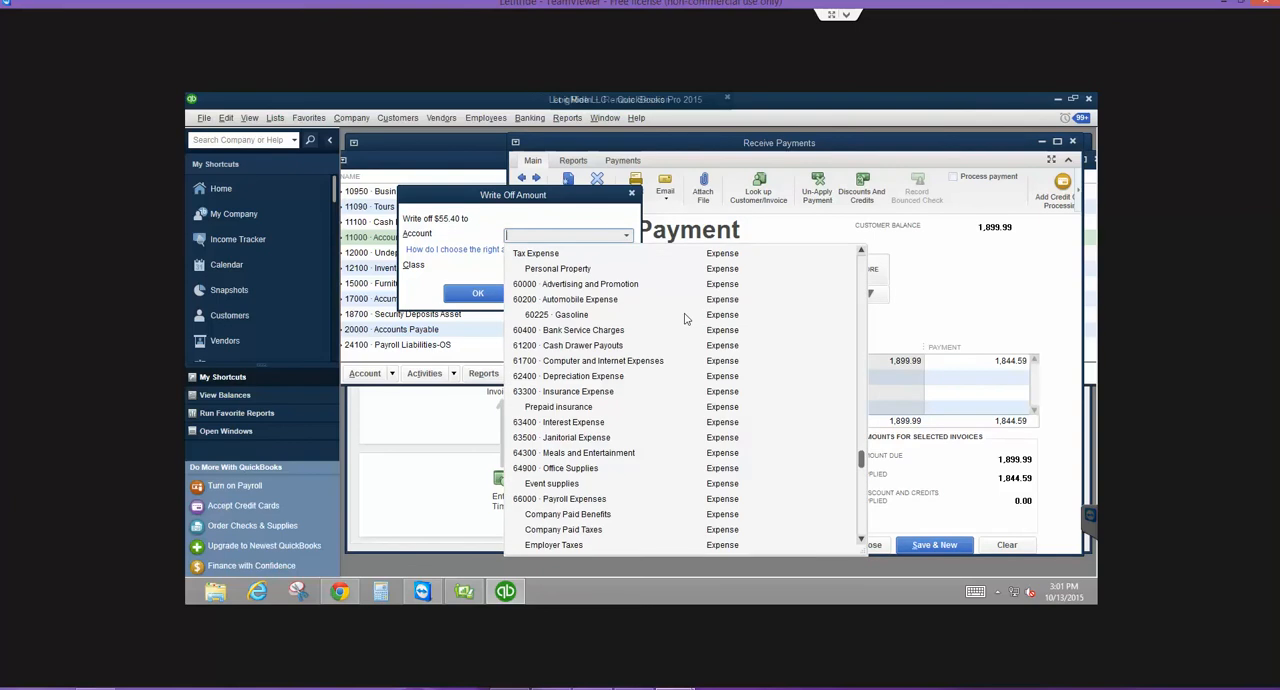
pyautogui.scroll(2, 614, 425)
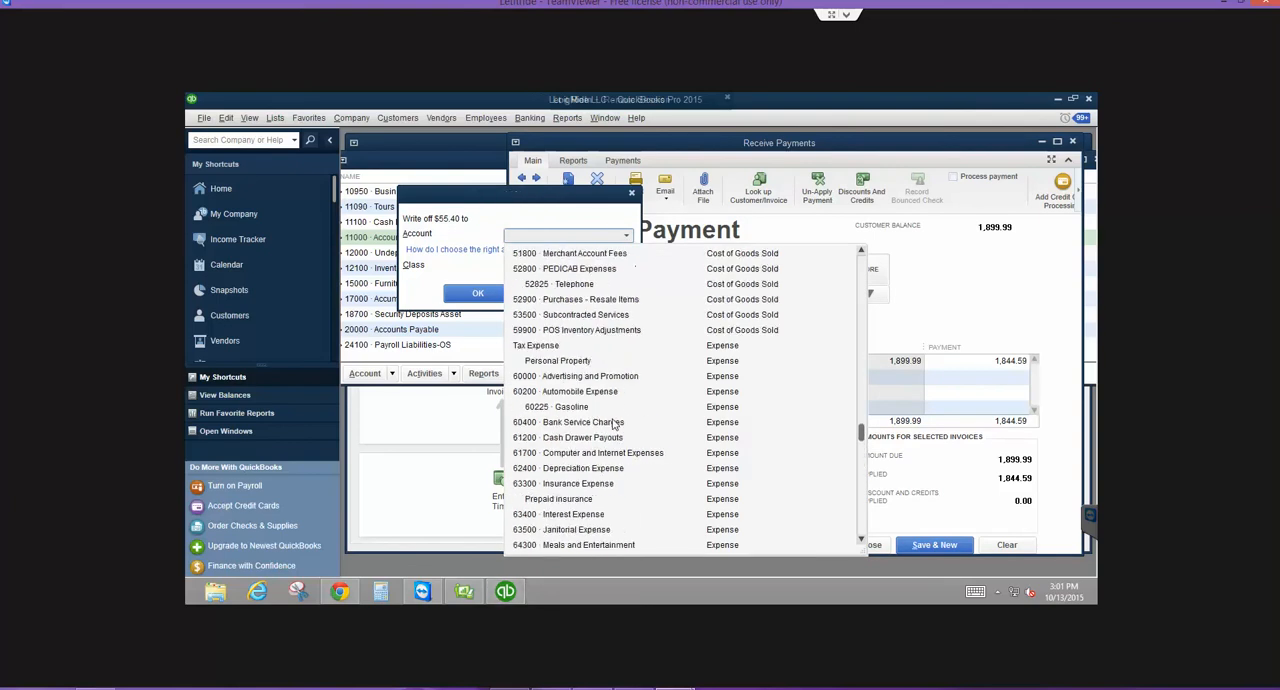
pyautogui.click(584, 253)
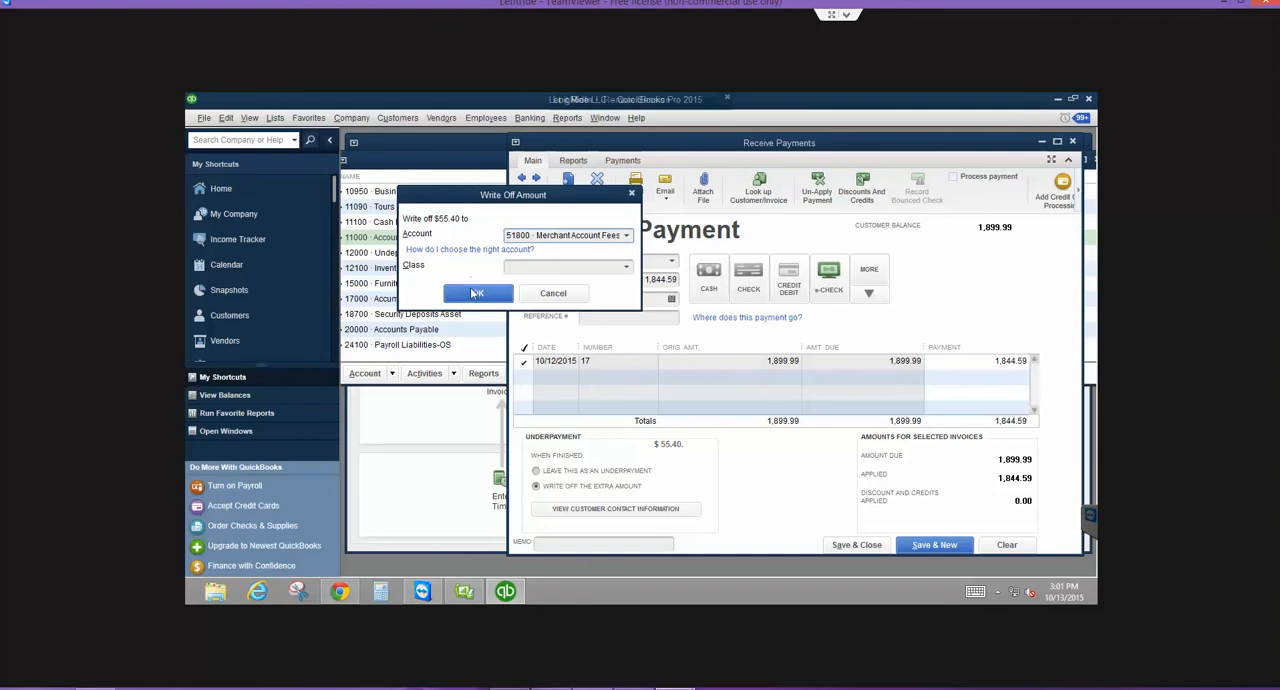
pyautogui.click(536, 298)
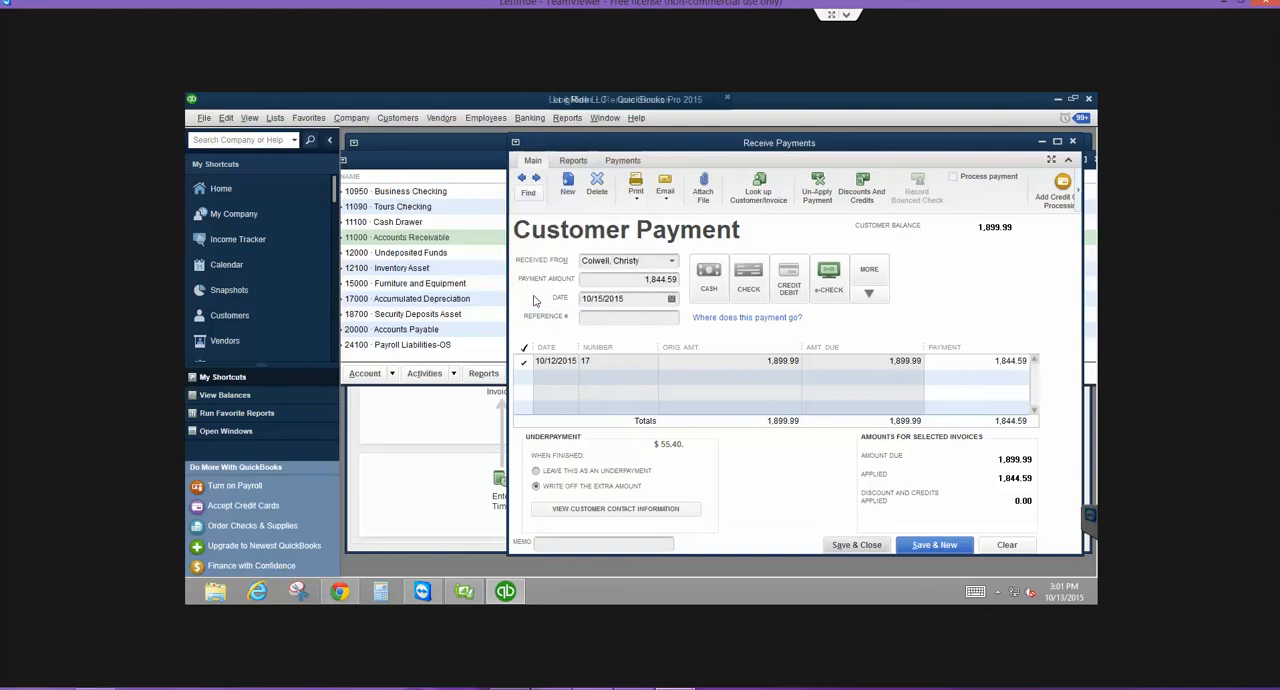
pyautogui.click(1026, 544)
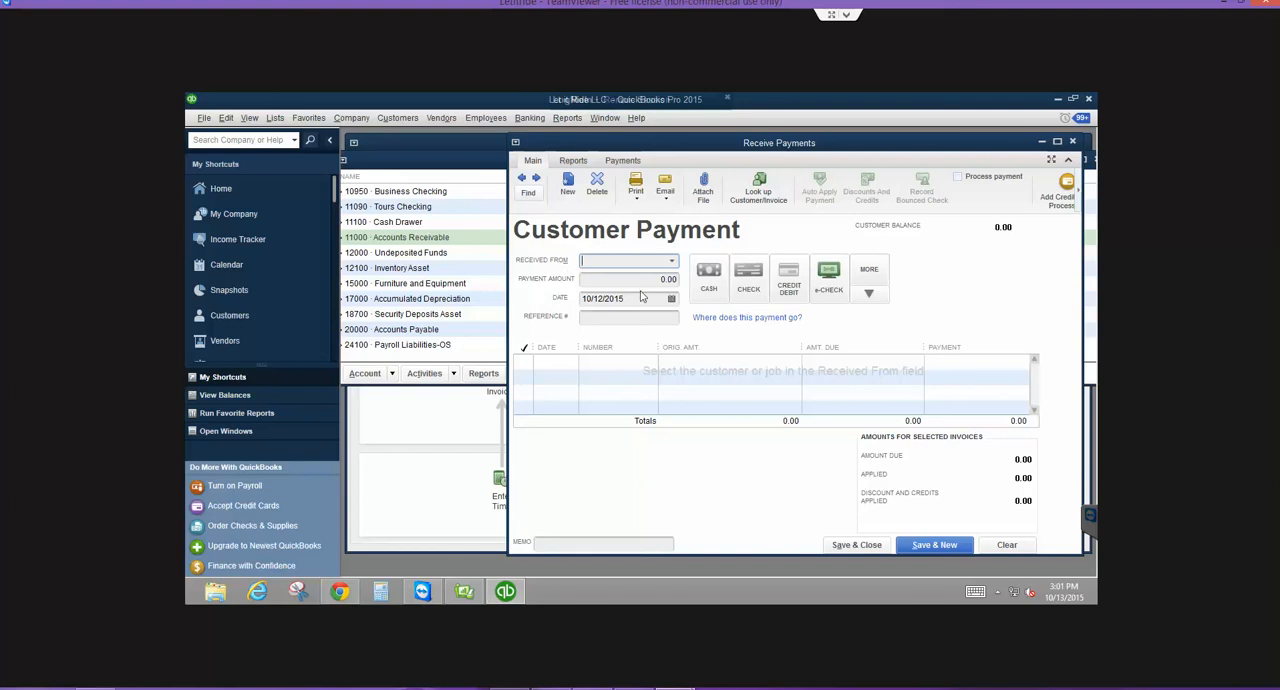
pyautogui.click(1072, 141)
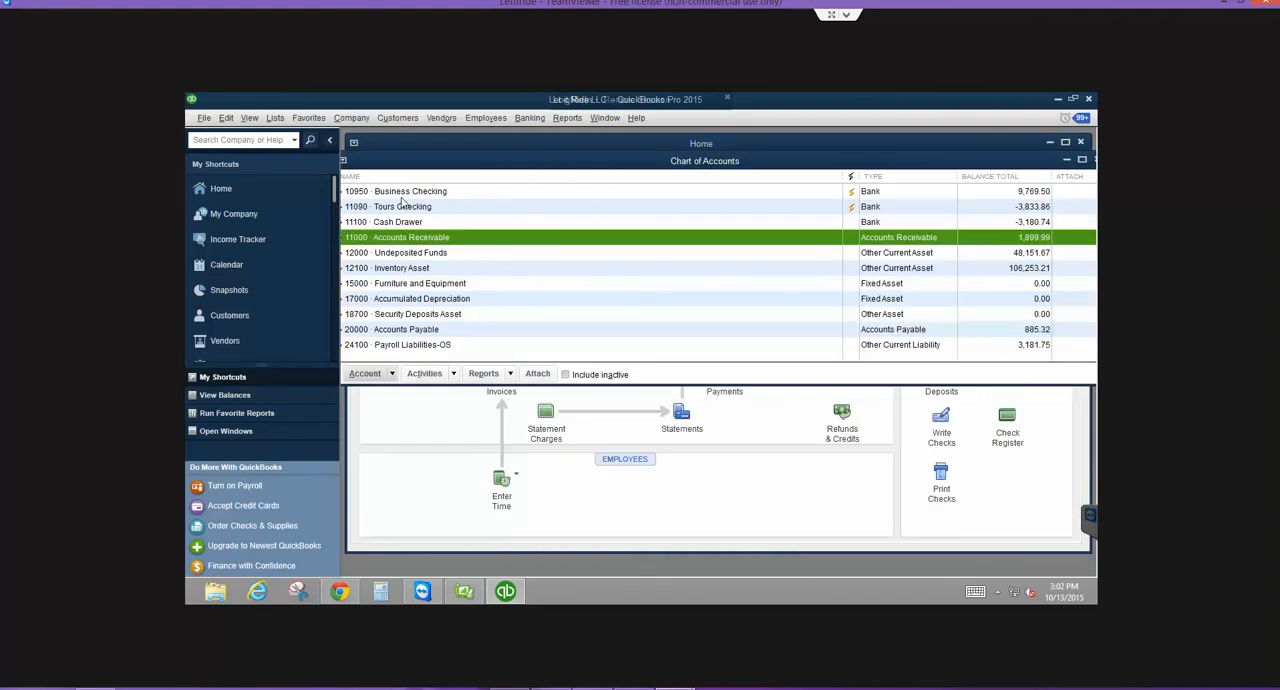
# - Filter the Customer Center to customers with open balances and start receiving a payment for the listed customer
pyautogui.click(398, 119)
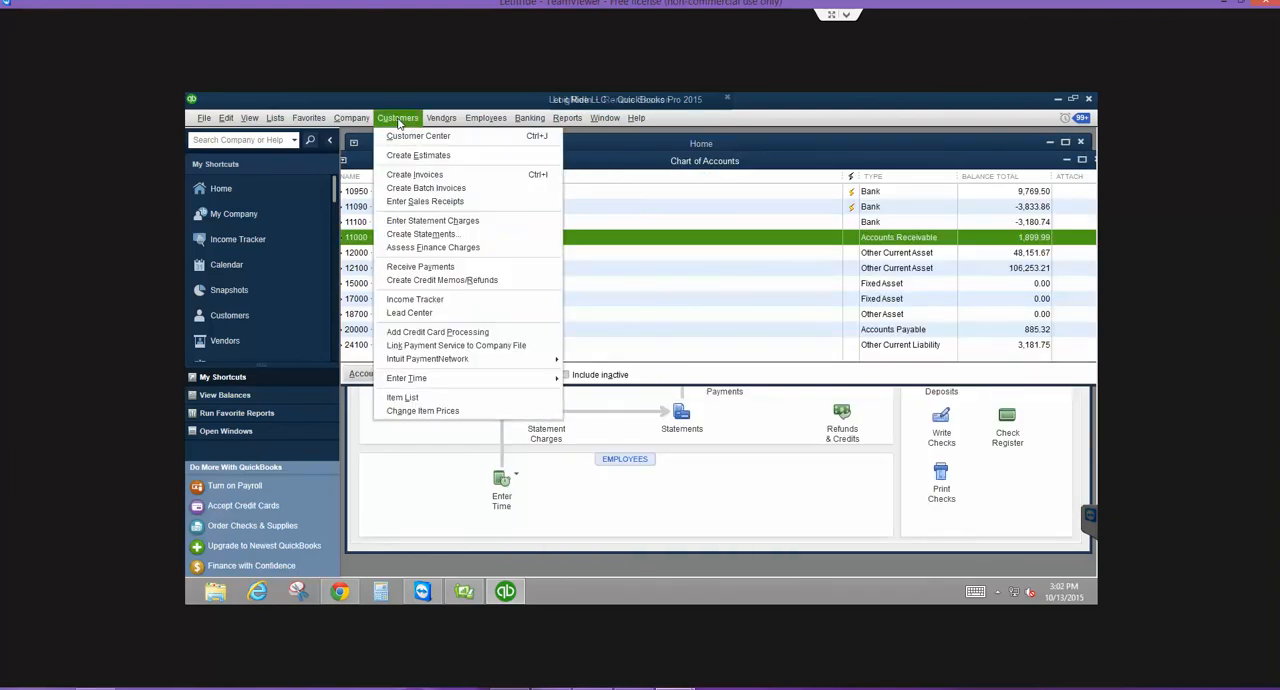
pyautogui.click(396, 133)
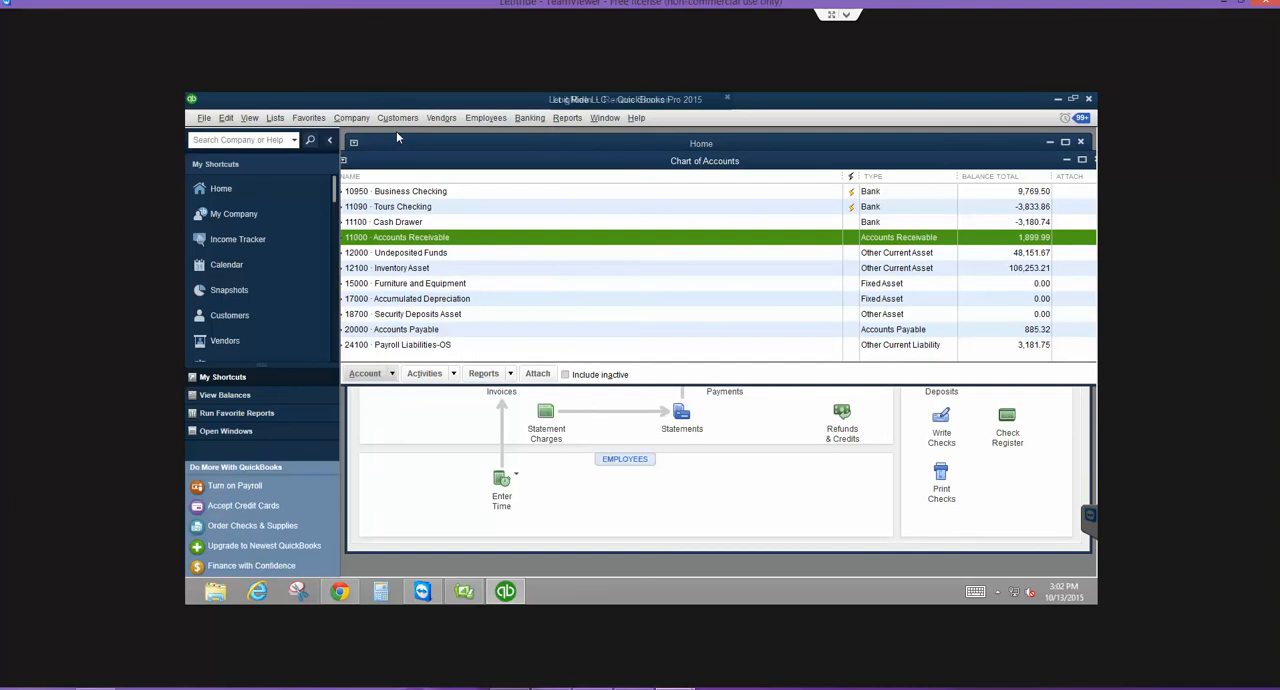
pyautogui.click(445, 209)
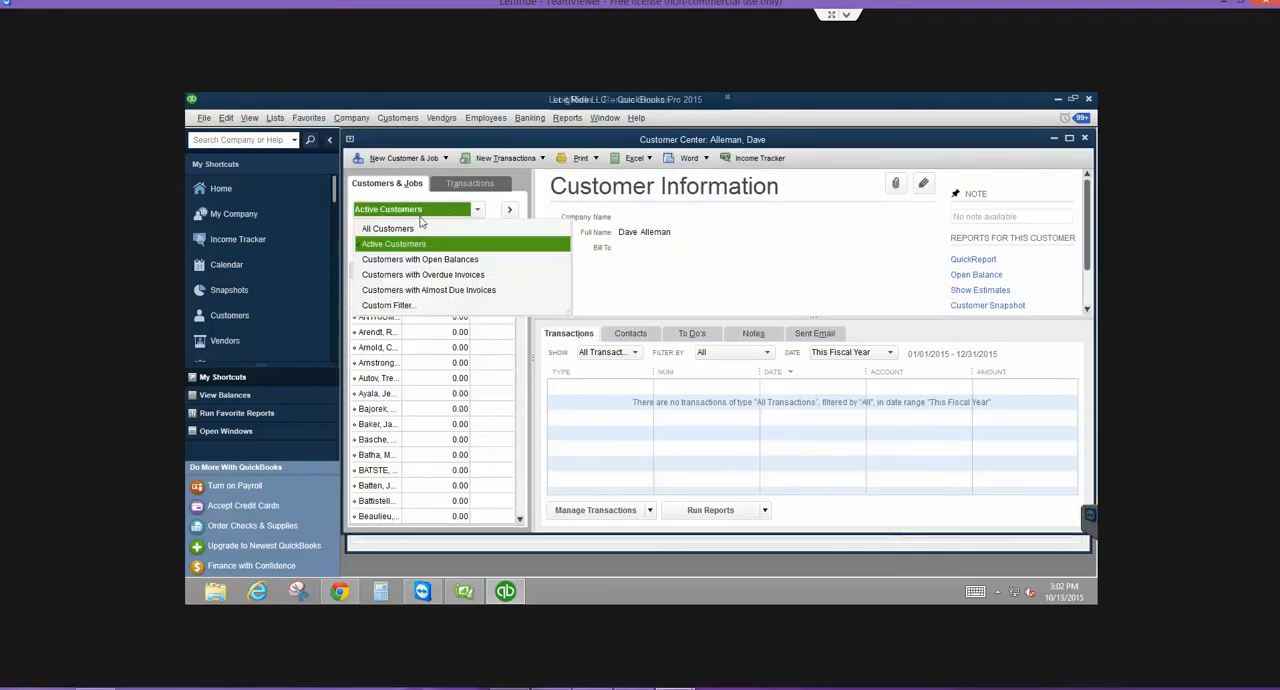
pyautogui.click(420, 259)
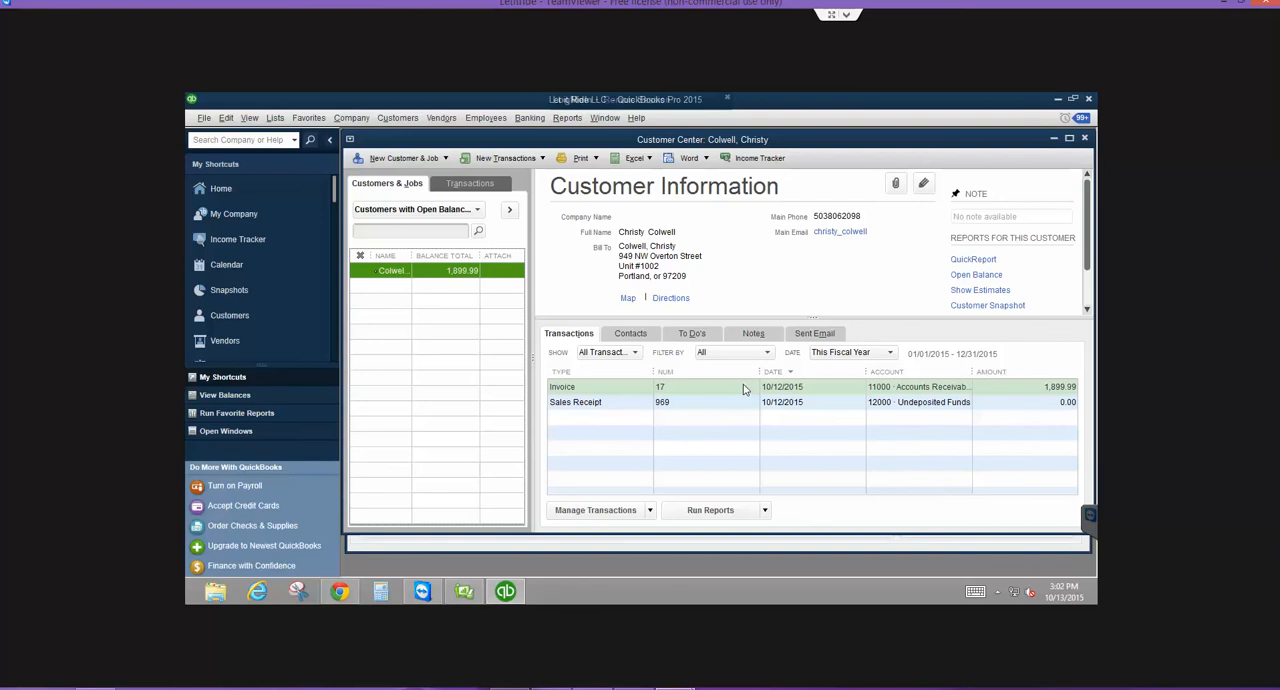
pyautogui.click(526, 160)
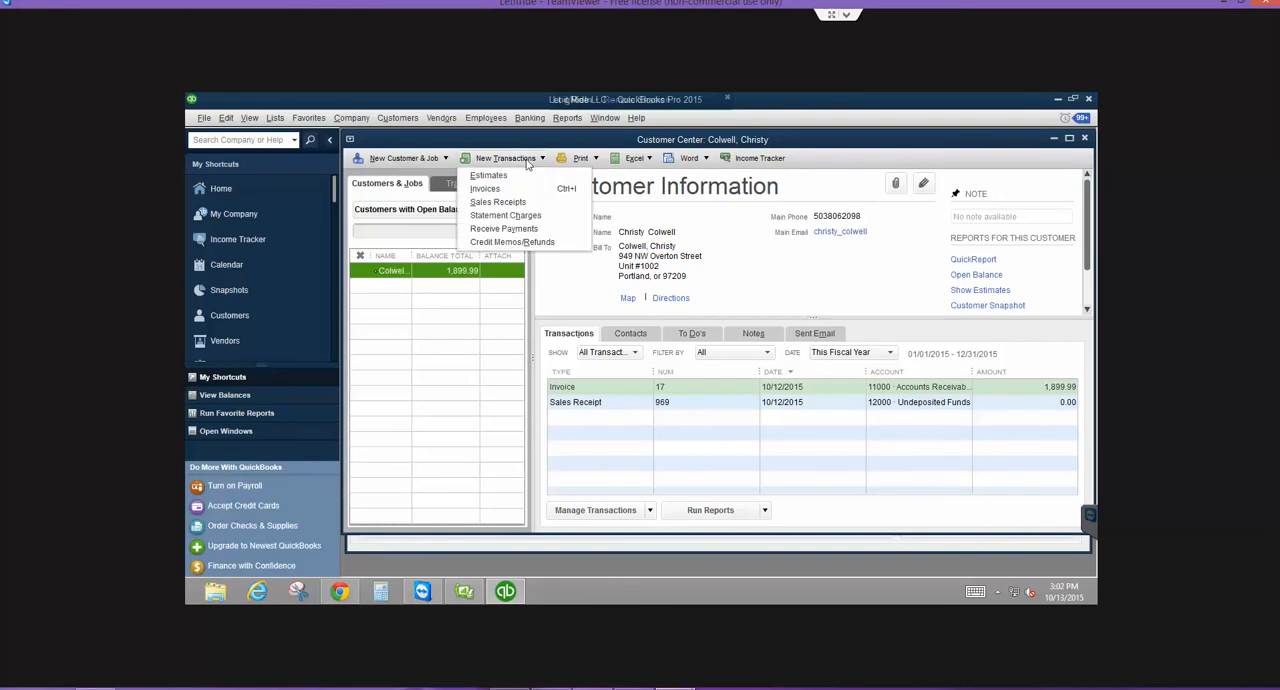
pyautogui.click(516, 230)
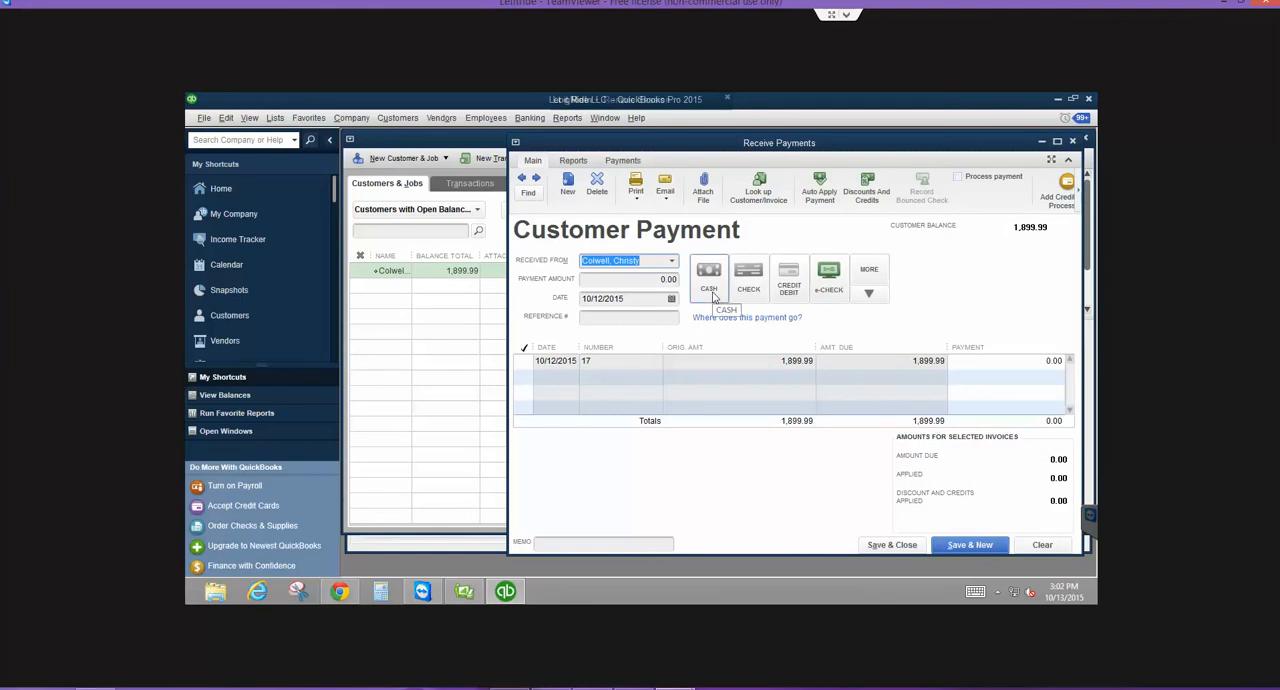
# - Mark invoice 17 for payment and decline automatic calculation of payment amounts
pyautogui.click(656, 283)
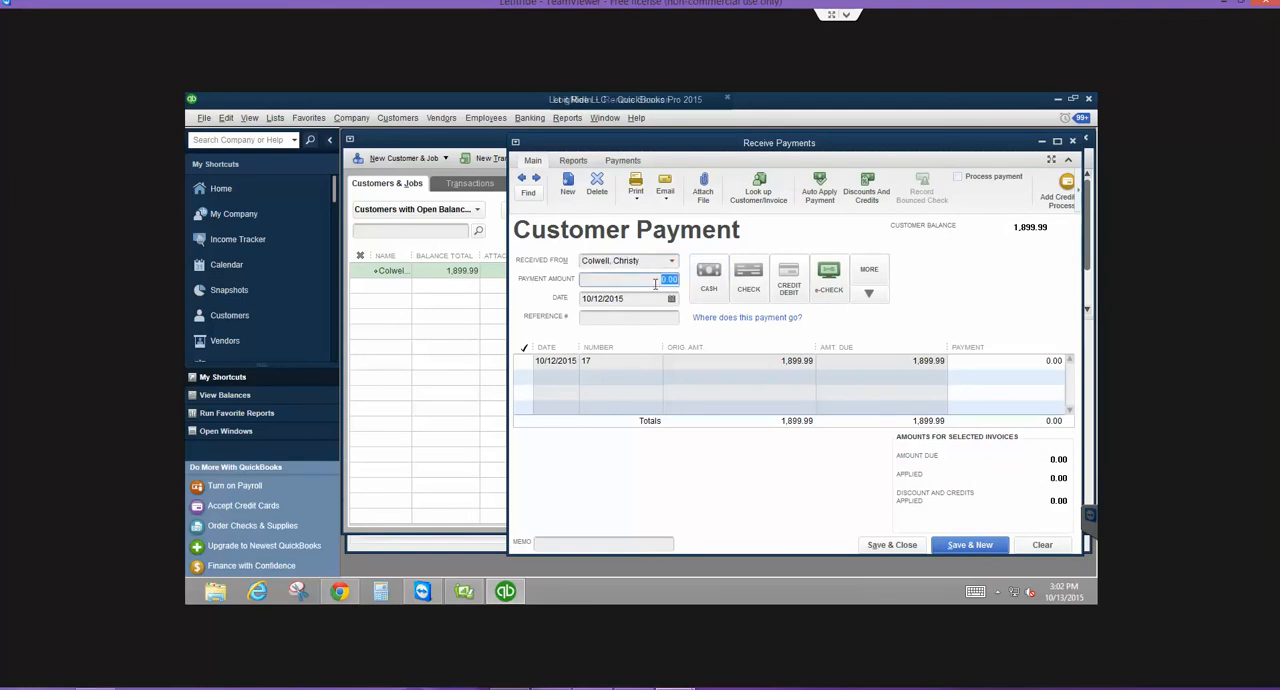
pyautogui.click(526, 361)
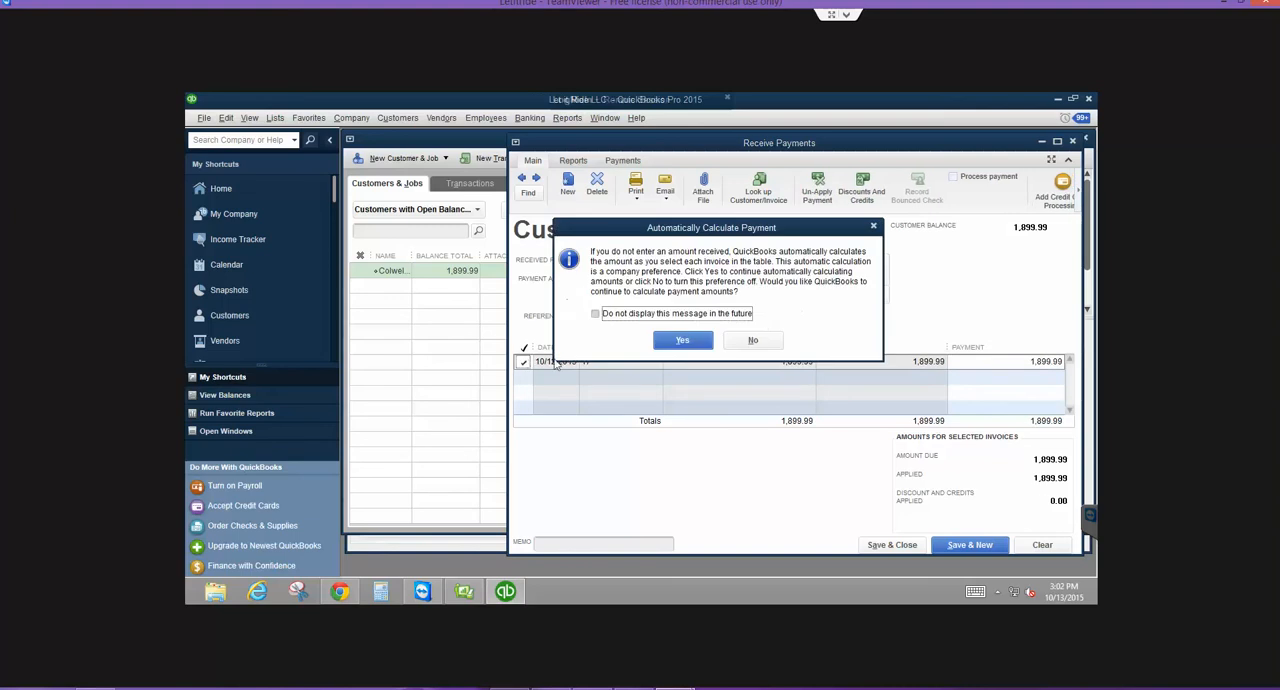
pyautogui.click(750, 340)
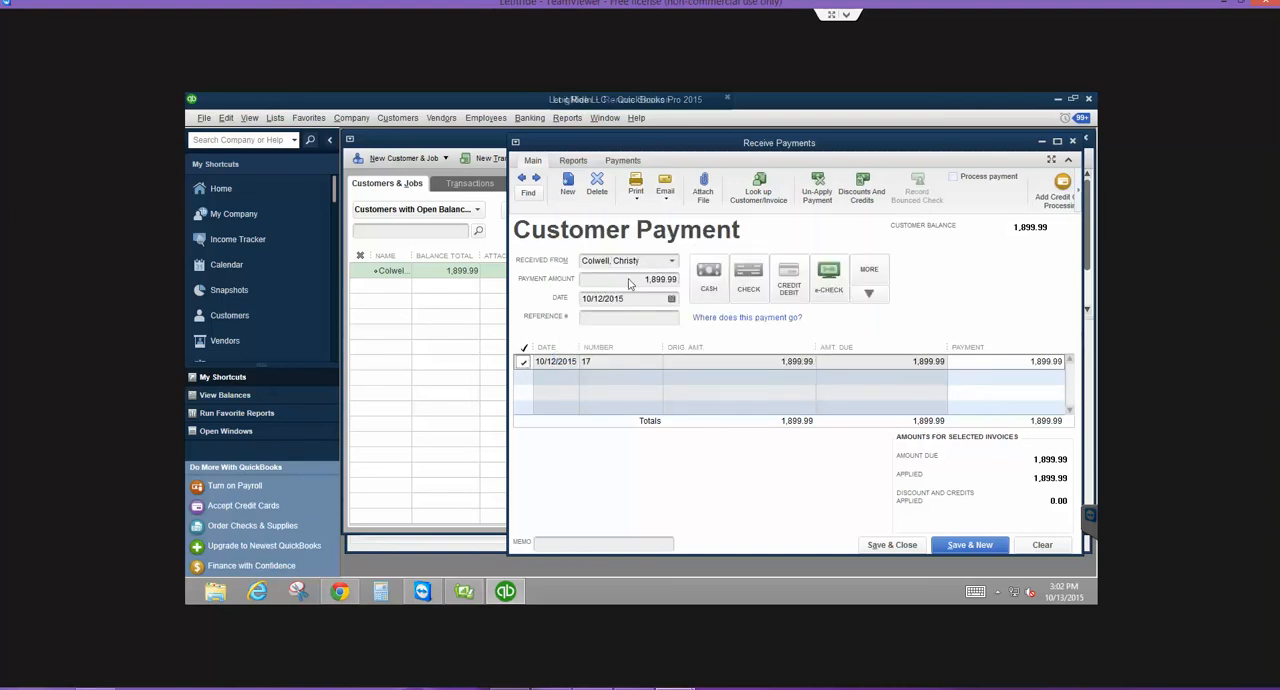
# - Set the payment amount to 1,850.00 and apply it to invoice 17
pyautogui.click(630, 284)
pyautogui.write('185')
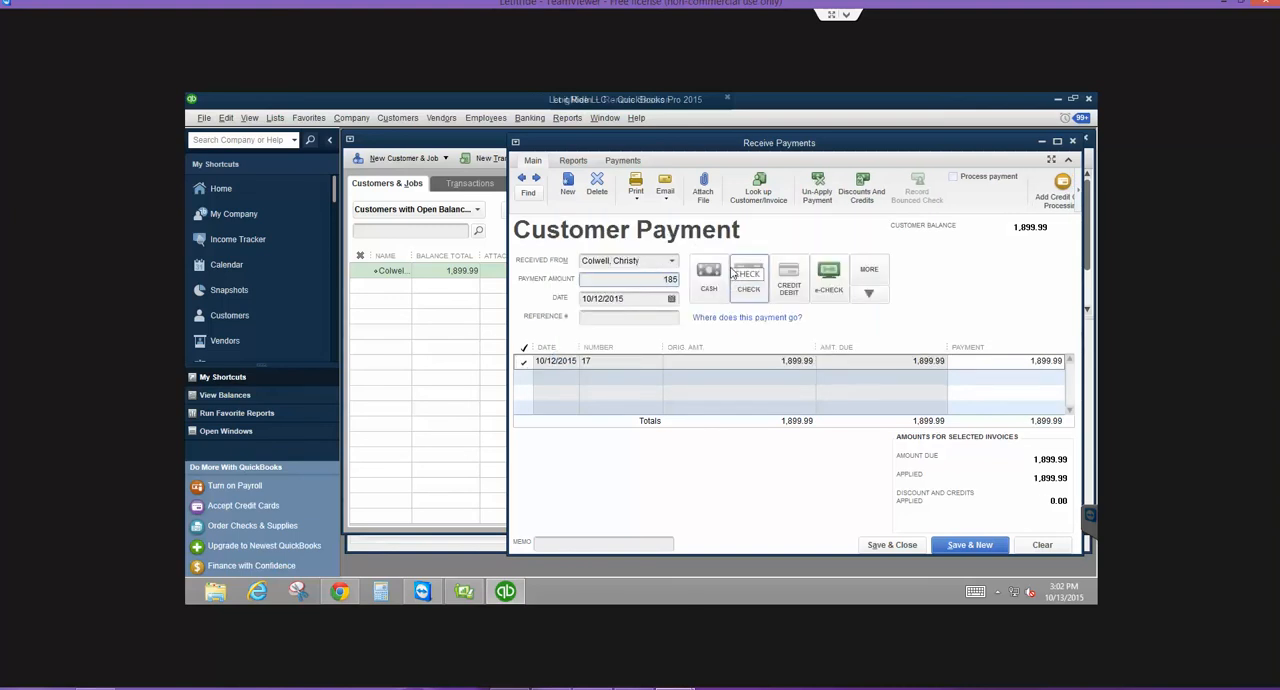
pyautogui.write('0.00')
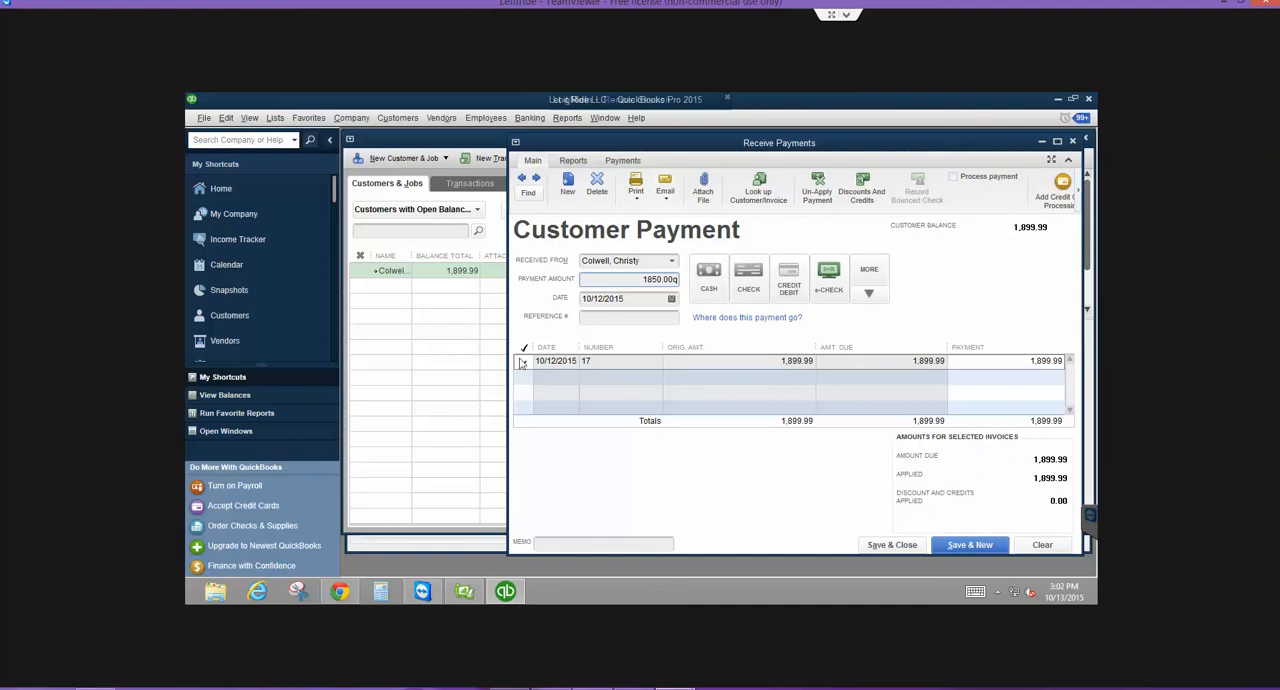
pyautogui.click(521, 363)
pyautogui.click(633, 263)
pyautogui.press('Tab')
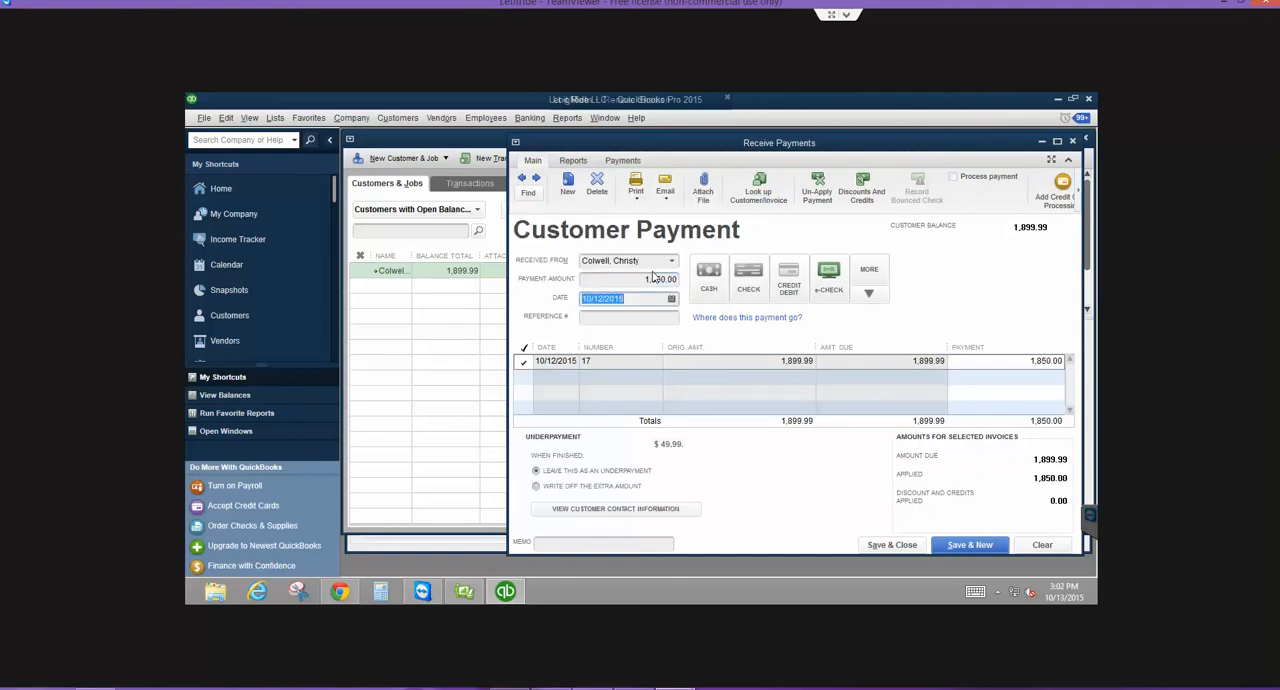
# - Switch the underpayment handling to writing off the extra amount, and discard the payment by clearing and closing the form
pyautogui.click(536, 487)
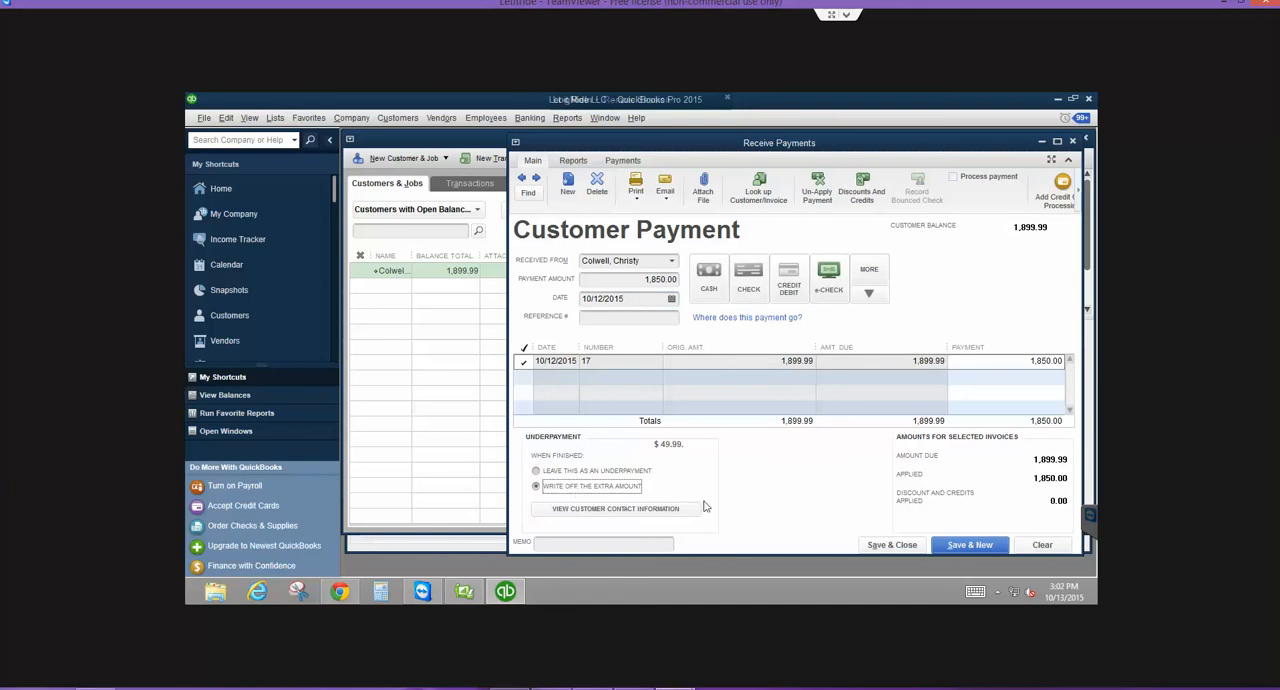
pyautogui.click(578, 472)
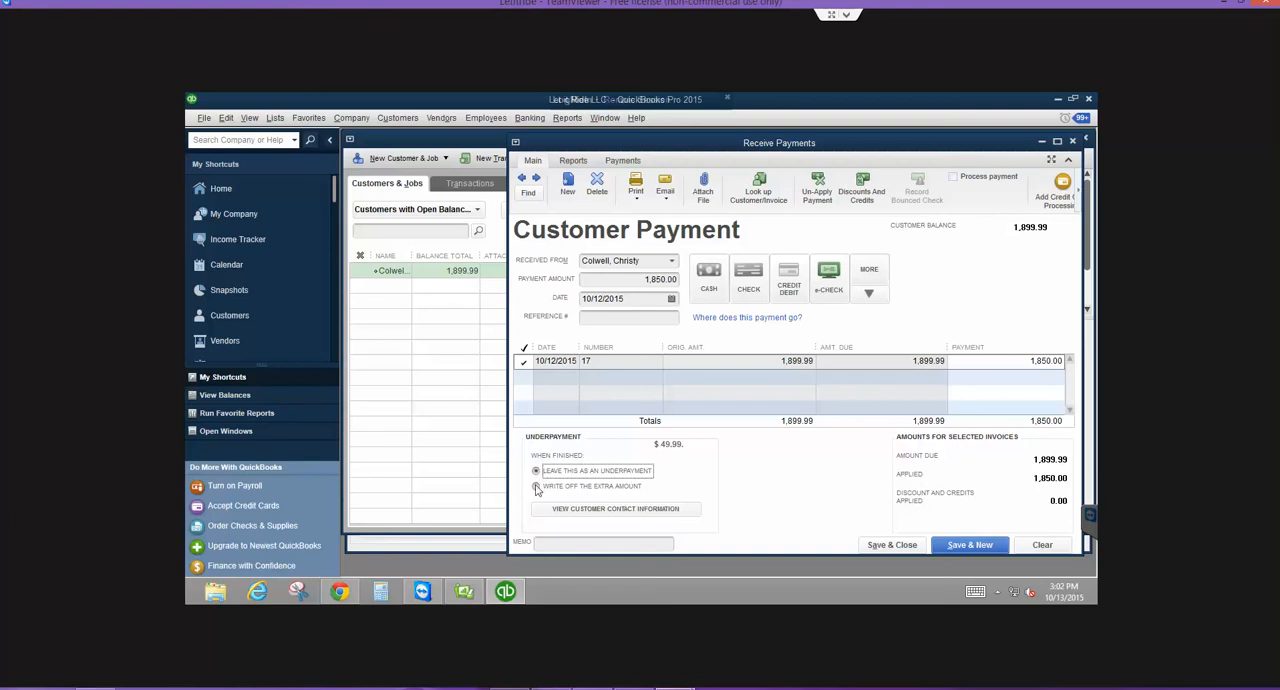
pyautogui.click(536, 486)
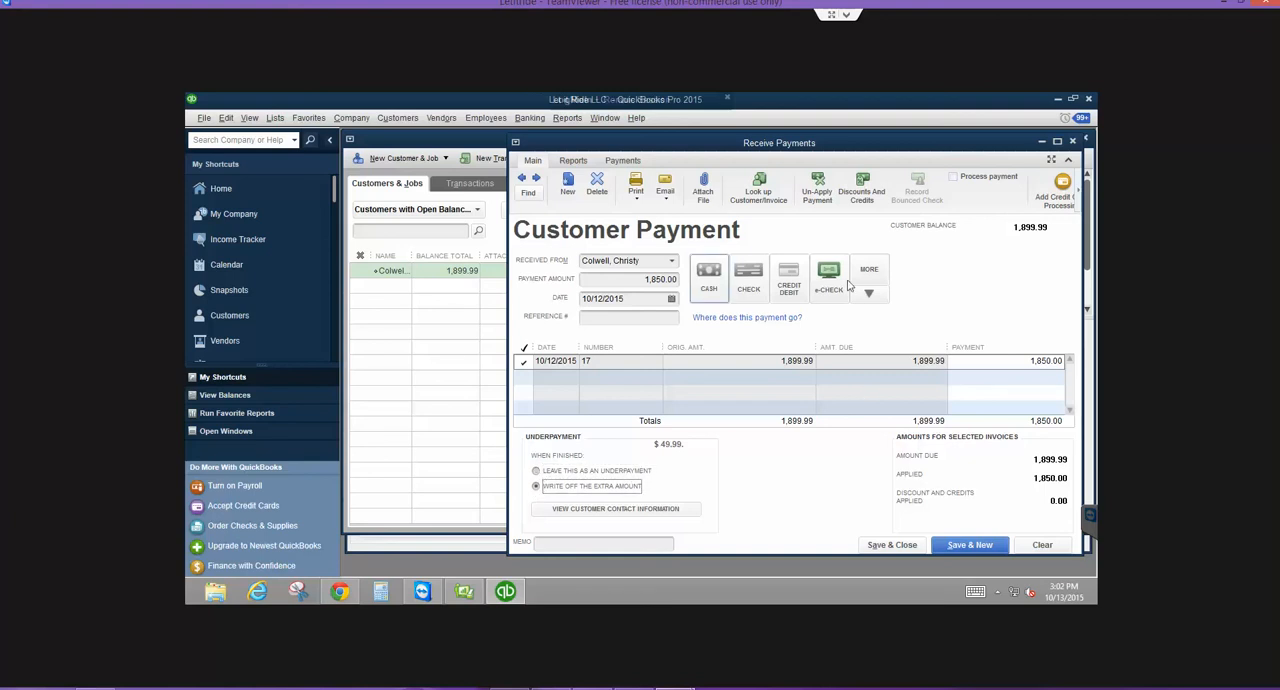
pyautogui.click(1042, 545)
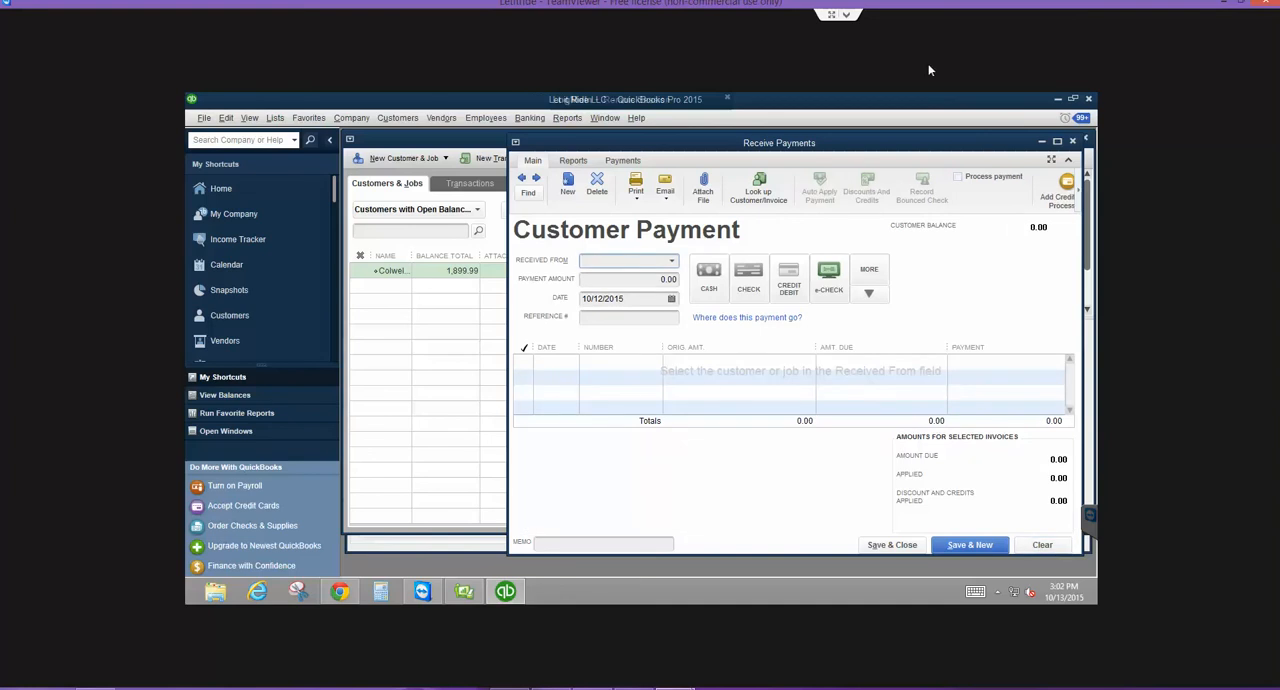
pyautogui.click(1074, 141)
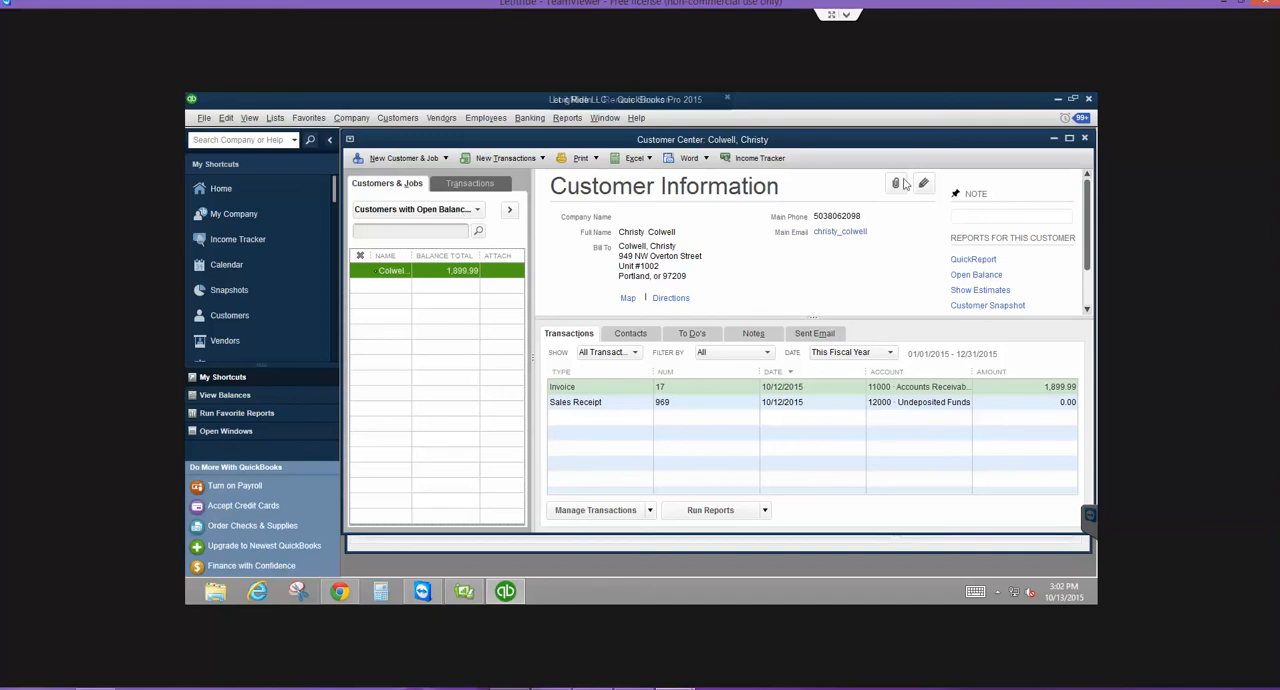
# - Close the Customer Center and the Chart of Accounts window to return to the home page
pyautogui.click(1086, 139)
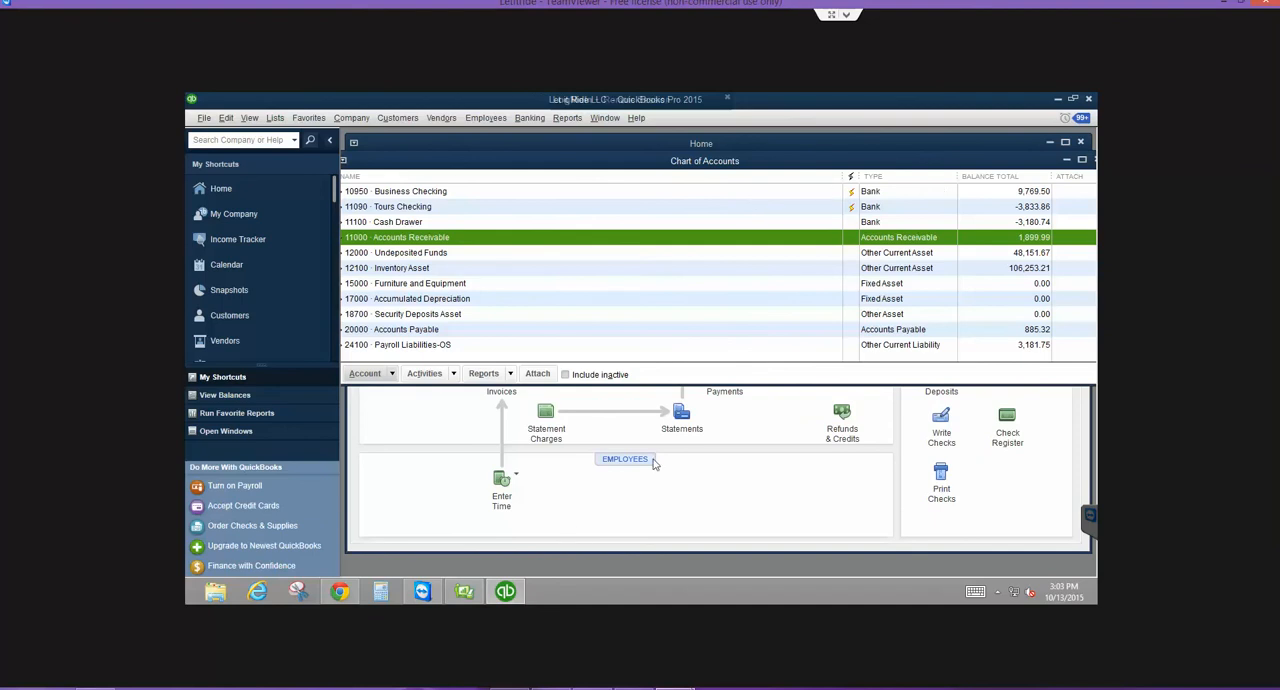
pyautogui.doubleClick(1020, 163)
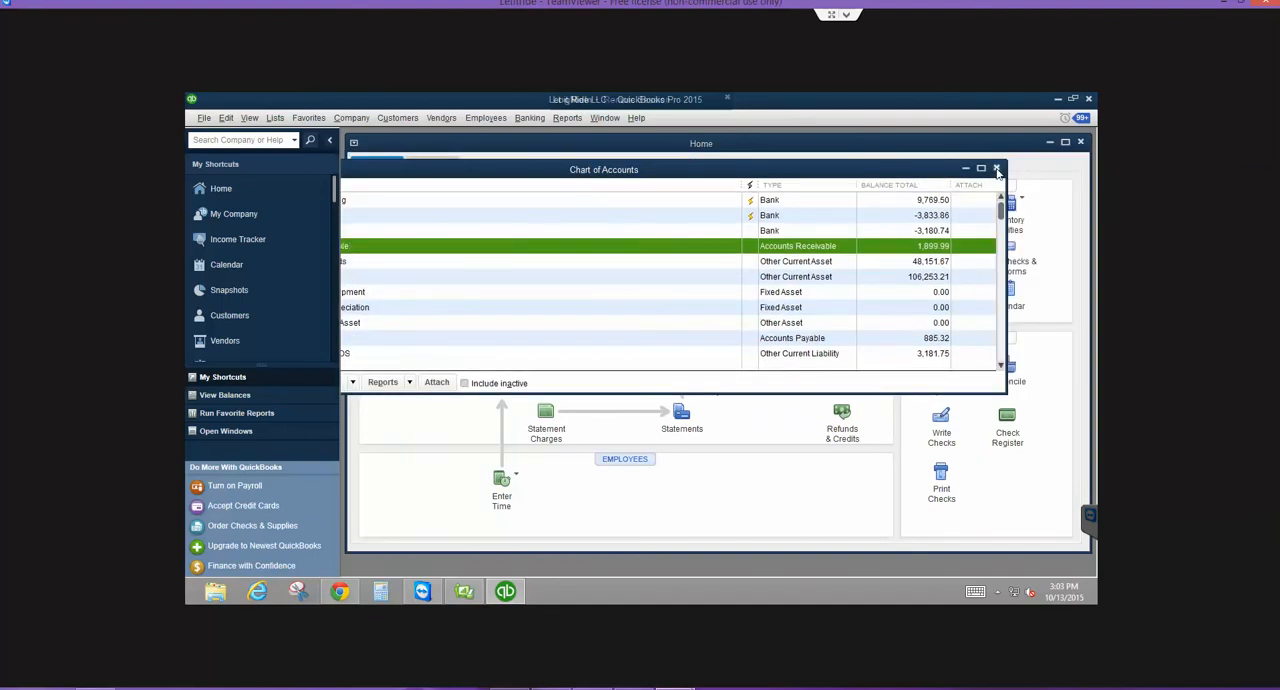
pyautogui.click(996, 169)
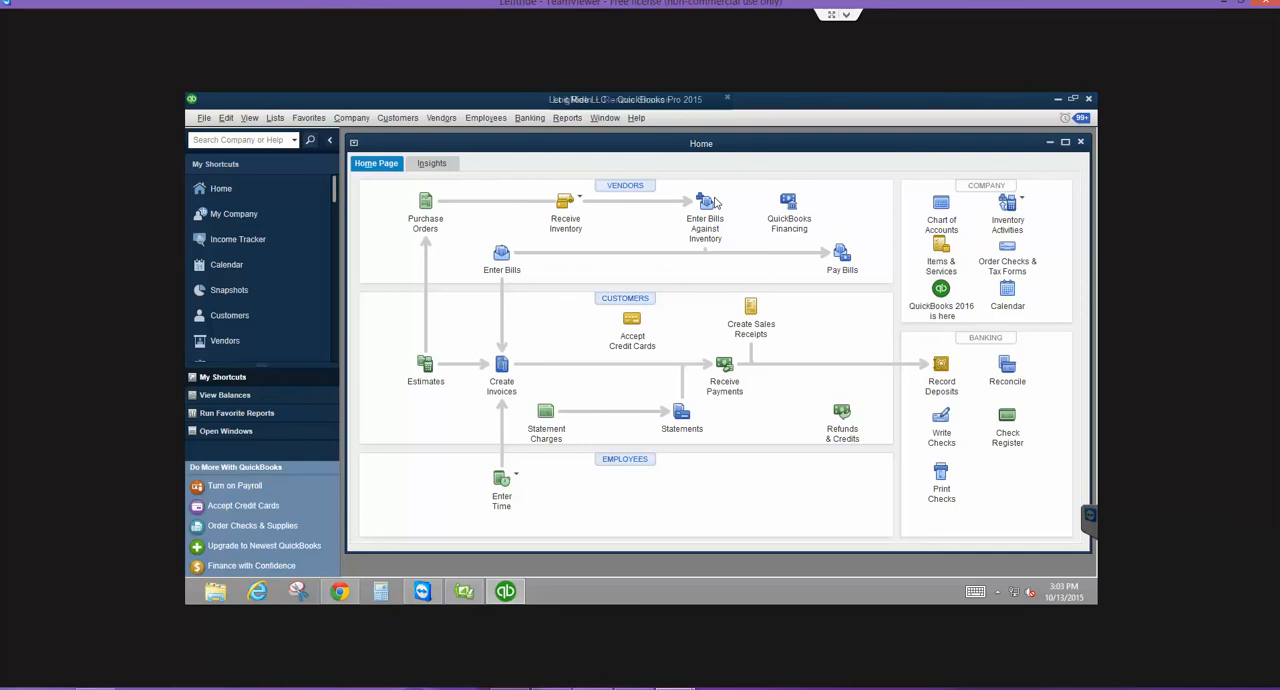
# - Open the 11100 Cash Drawer register from the chart of accounts and go back to the 08/15/2015 entries
pyautogui.click(936, 210)
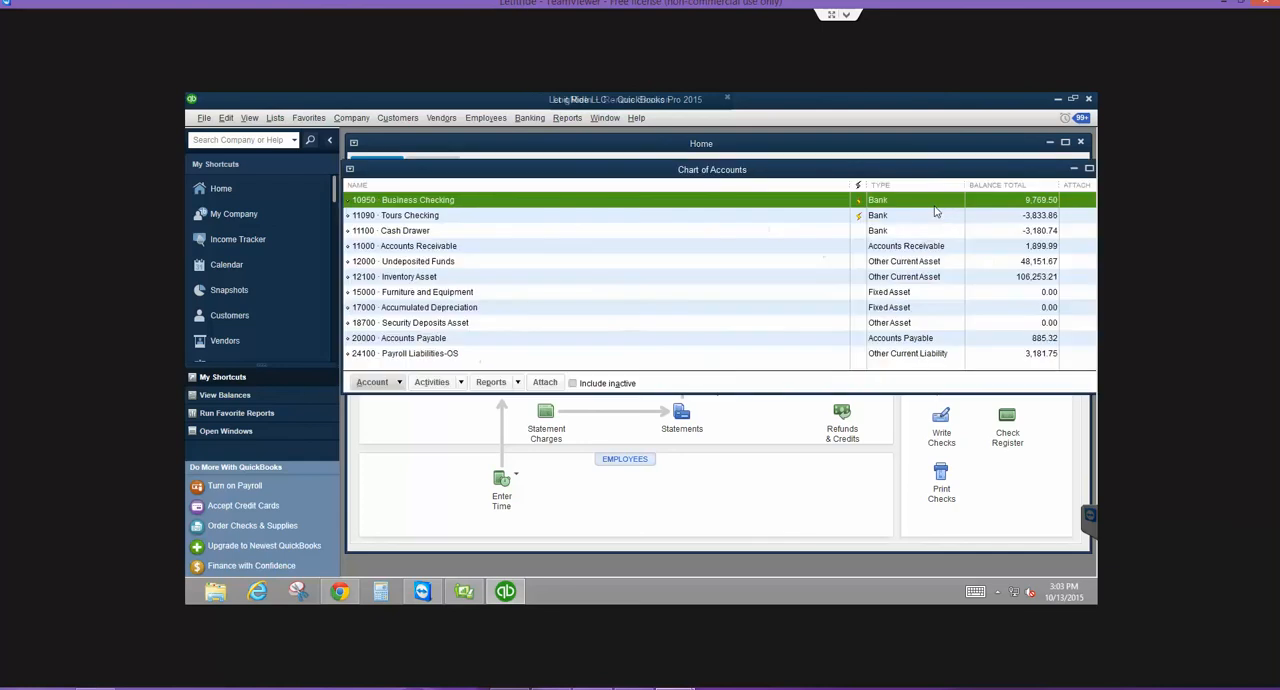
pyautogui.click(412, 231)
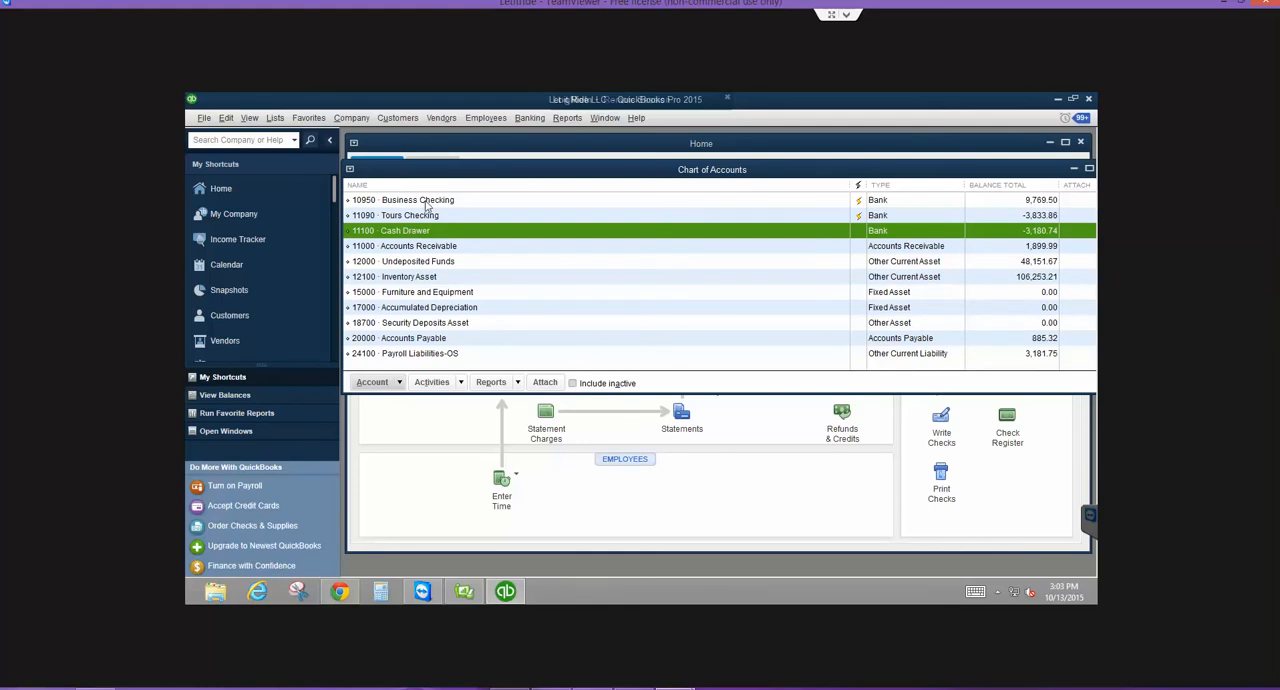
pyautogui.doubleClick(420, 231)
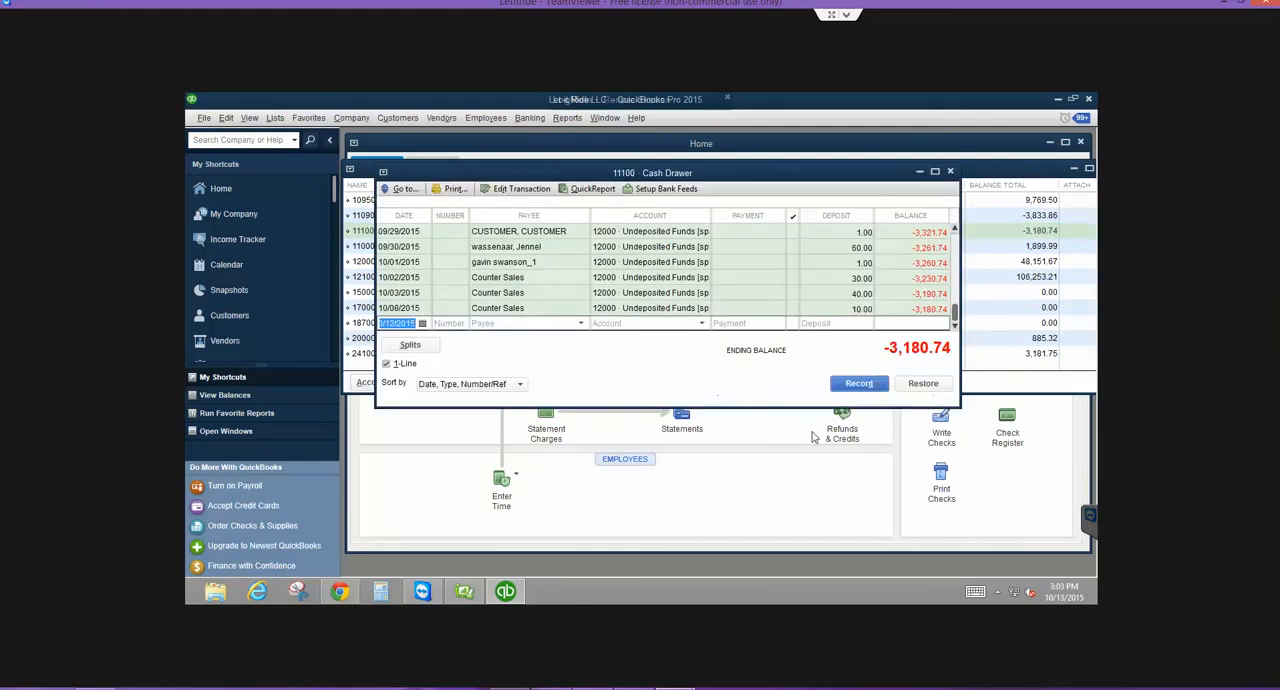
pyautogui.scroll(15, 813, 437)
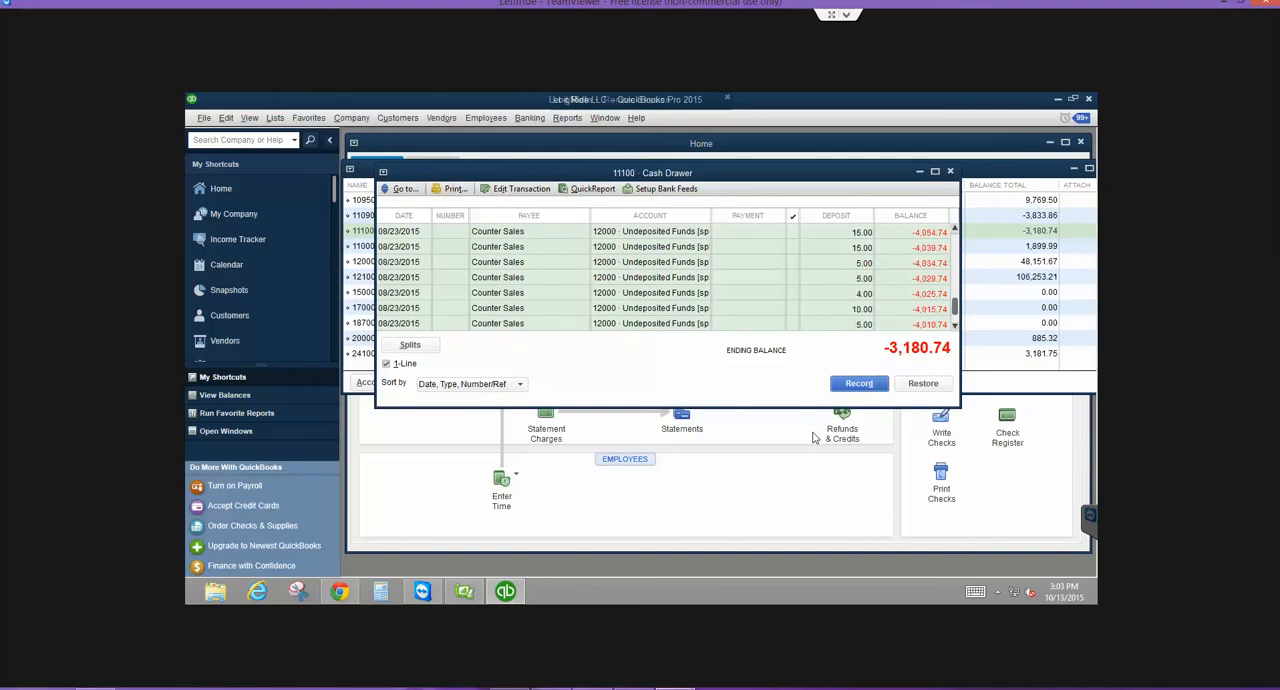
pyautogui.scroll(3, 813, 437)
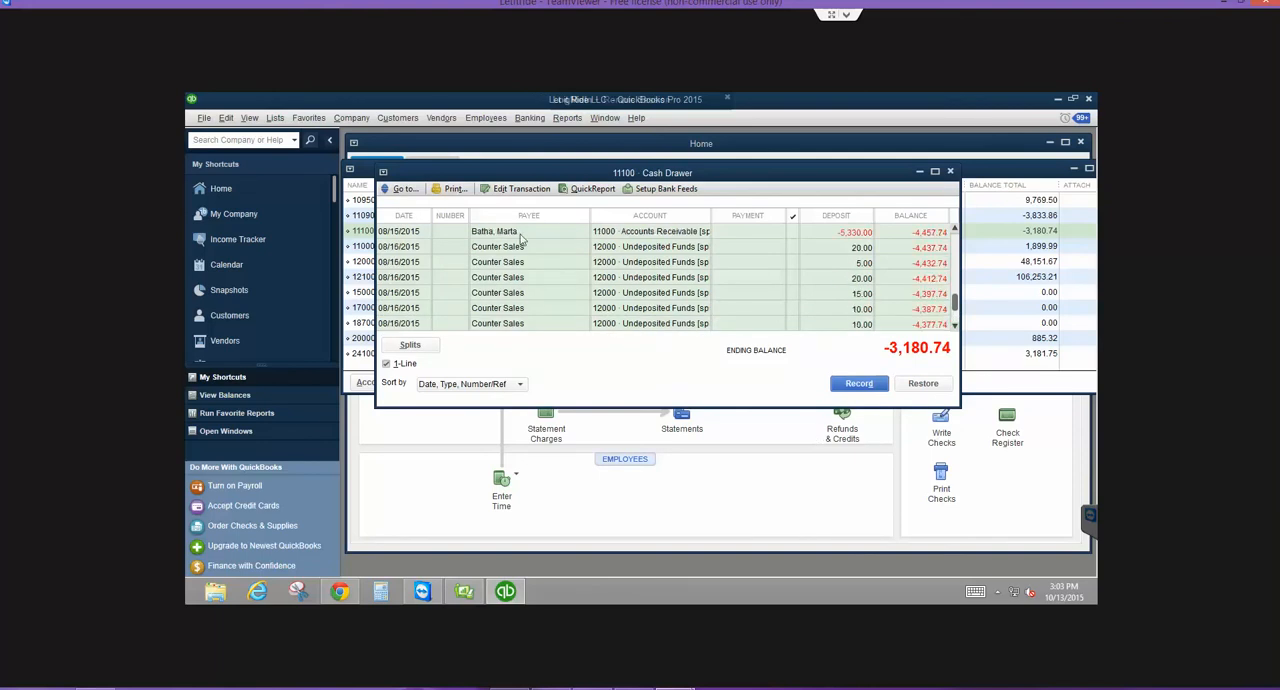
# - Open the credit memo behind the -5,330.00 register entry and follow its transaction history to the linked transaction
pyautogui.click(520, 236)
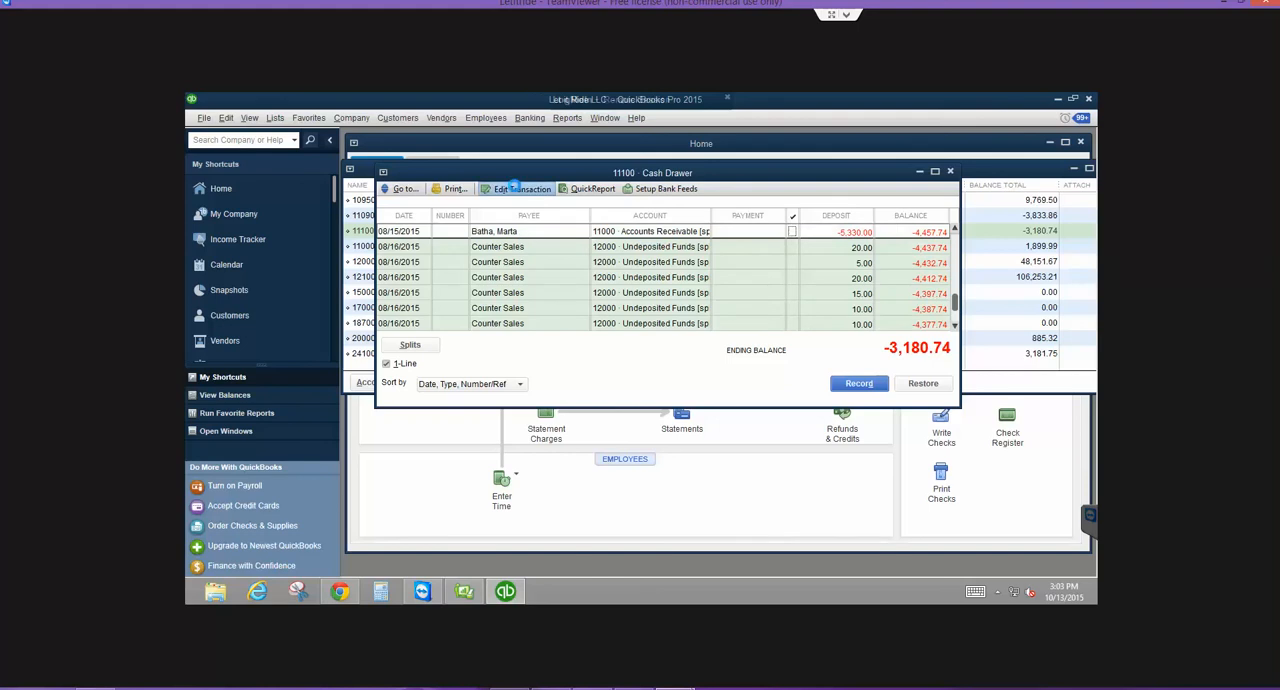
pyautogui.click(515, 188)
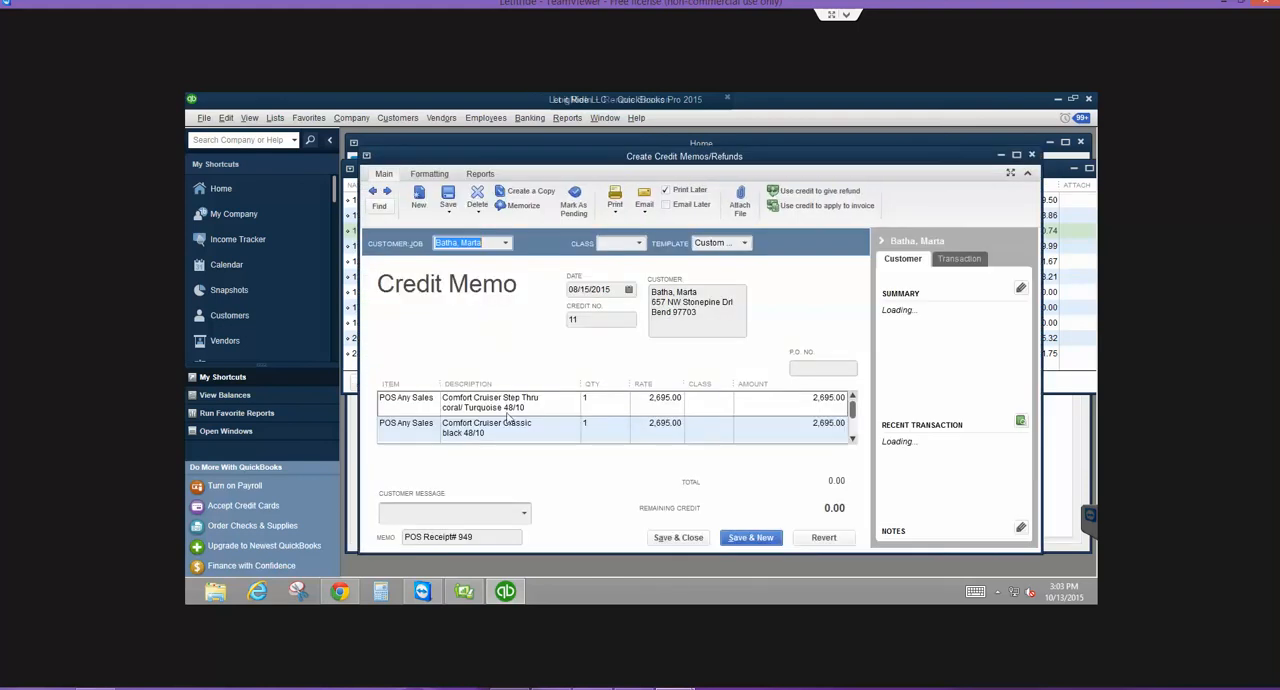
pyautogui.click(484, 175)
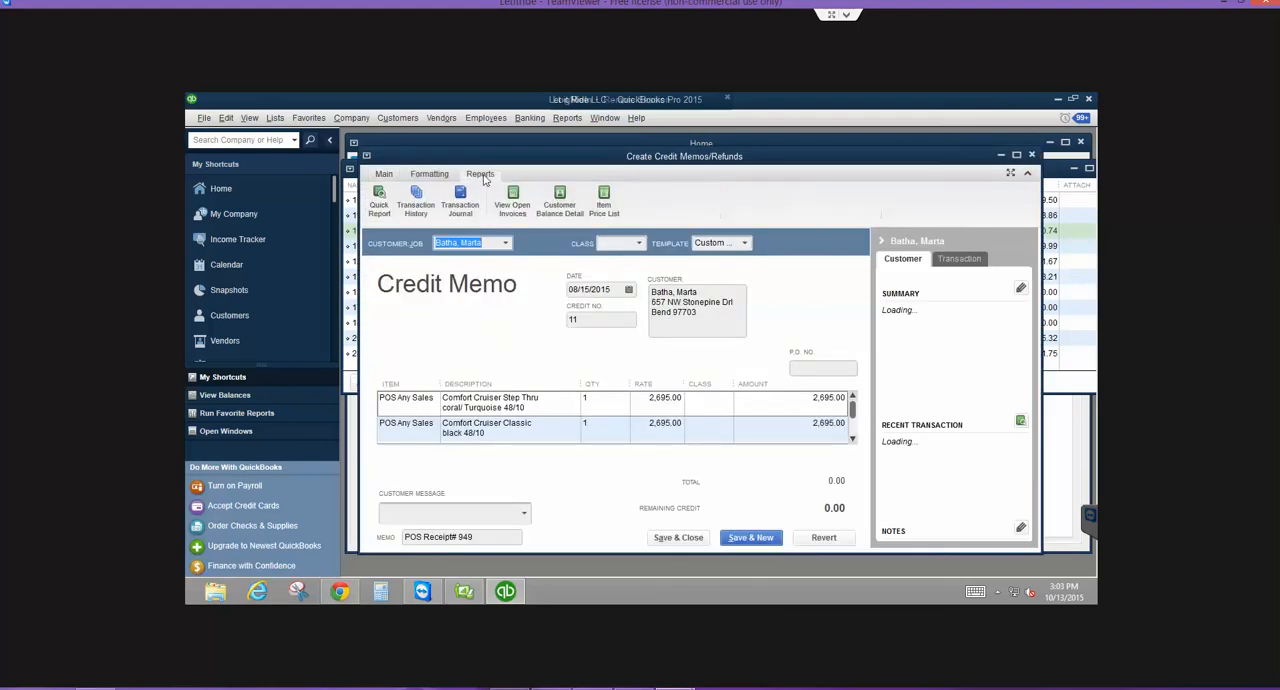
pyautogui.click(416, 196)
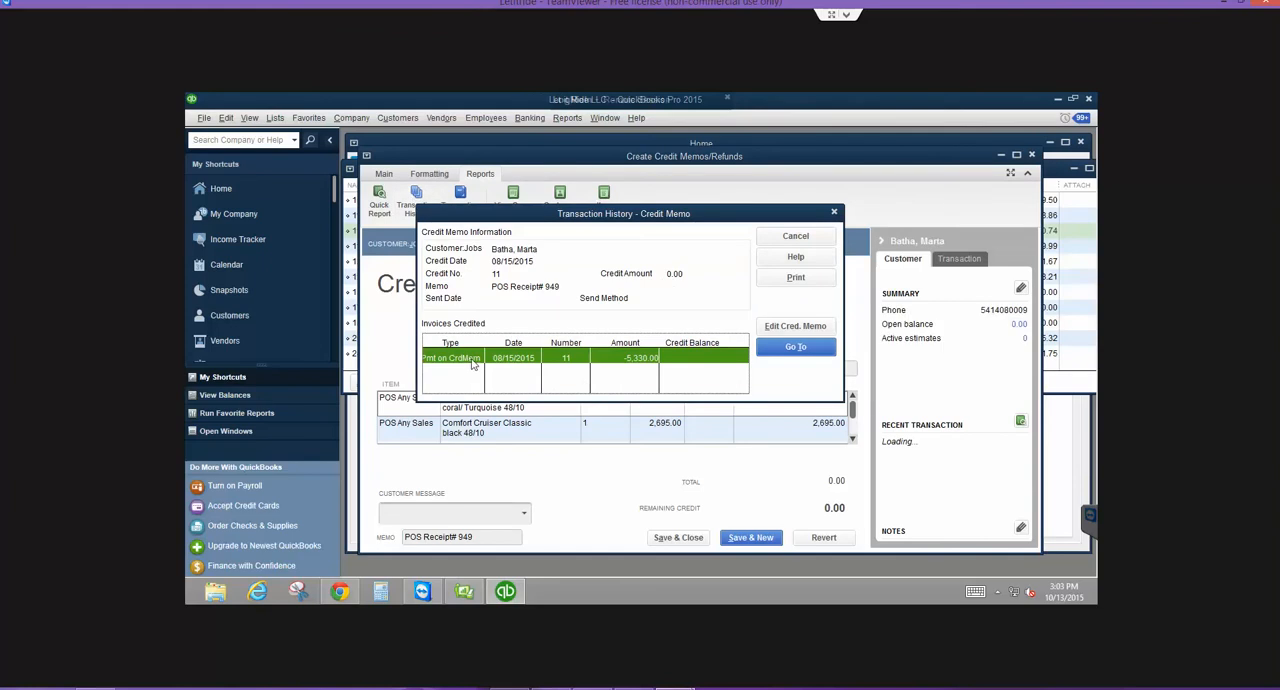
pyautogui.click(792, 350)
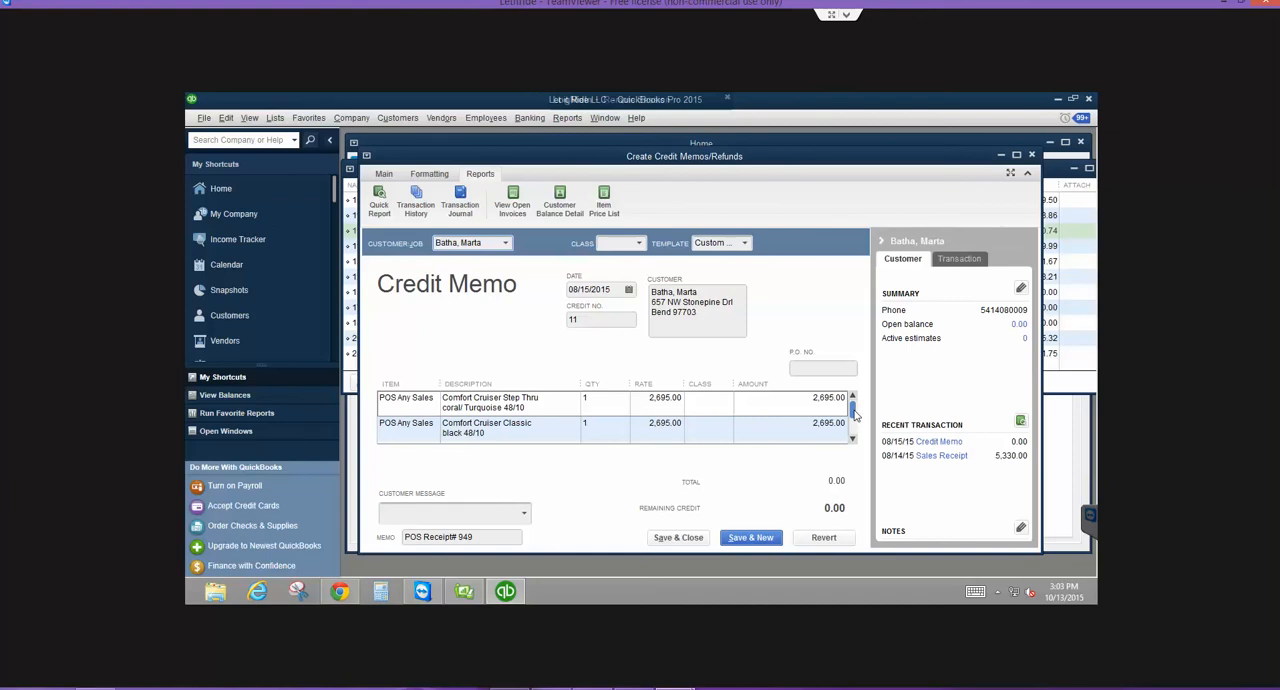
# - Review the credit memo's last line items and its transaction journal, and close both to return to the register
pyautogui.moveTo(855, 414); pyautogui.dragTo(855, 432)
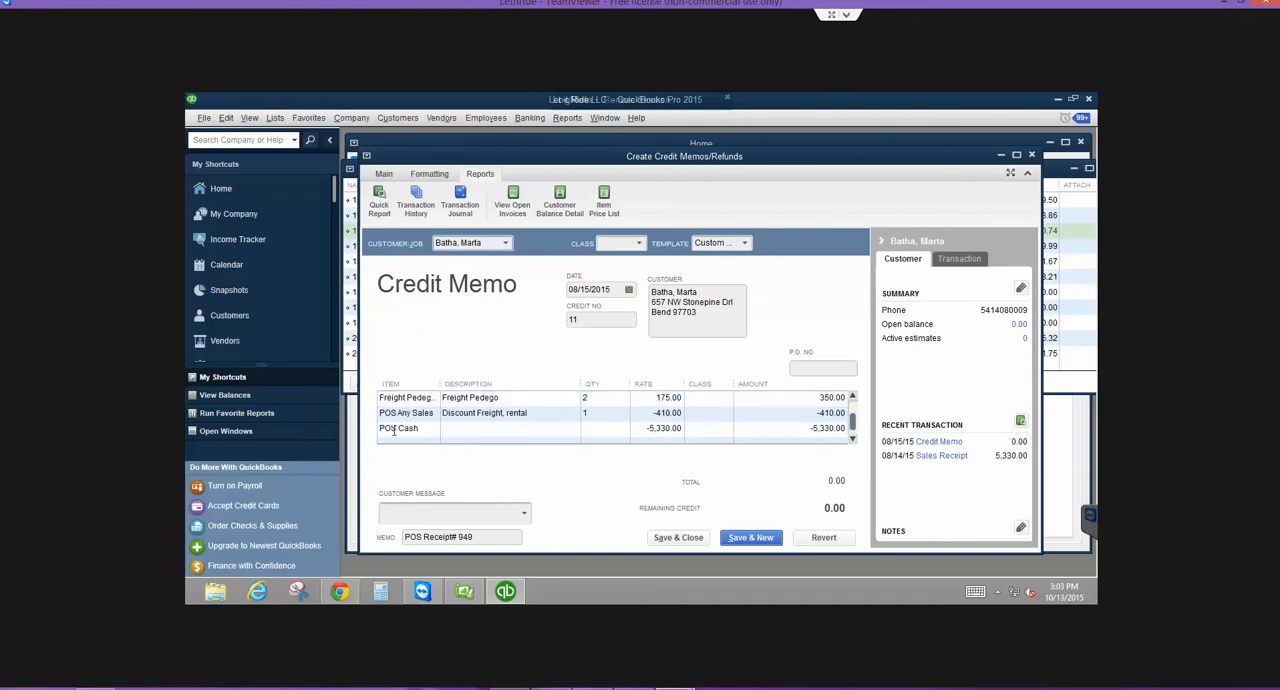
pyautogui.hotkey('ctrl', 'y')
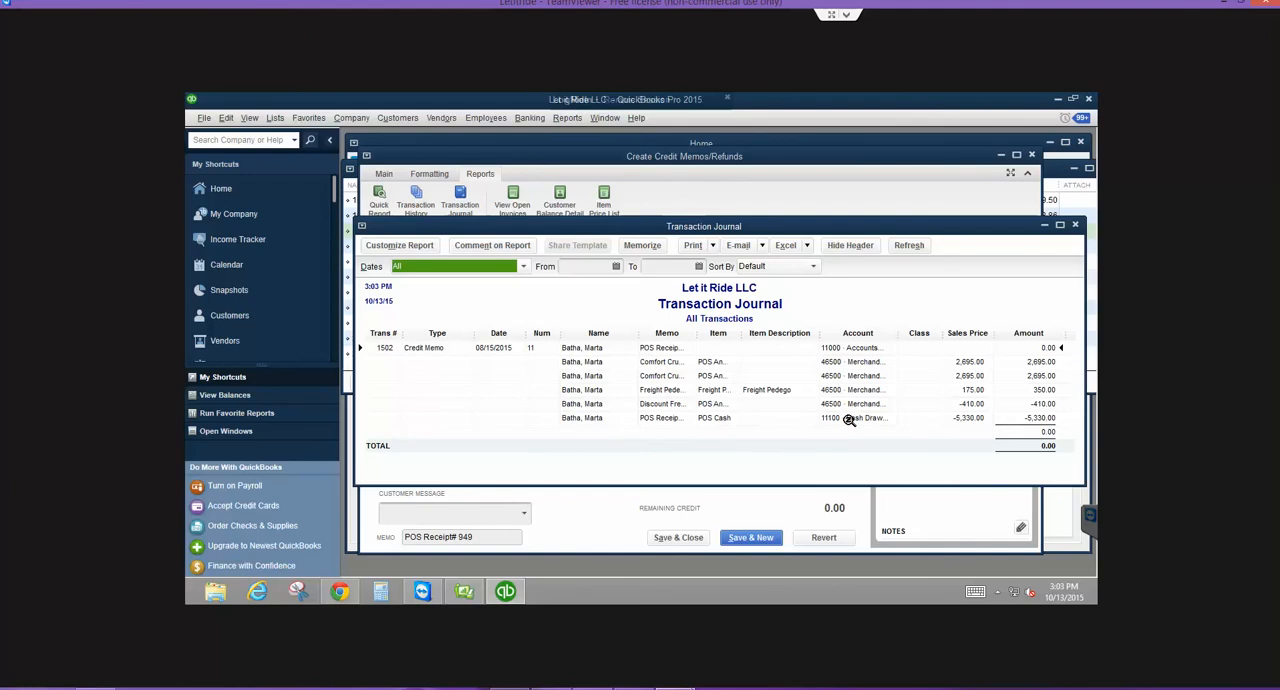
pyautogui.press('Escape')
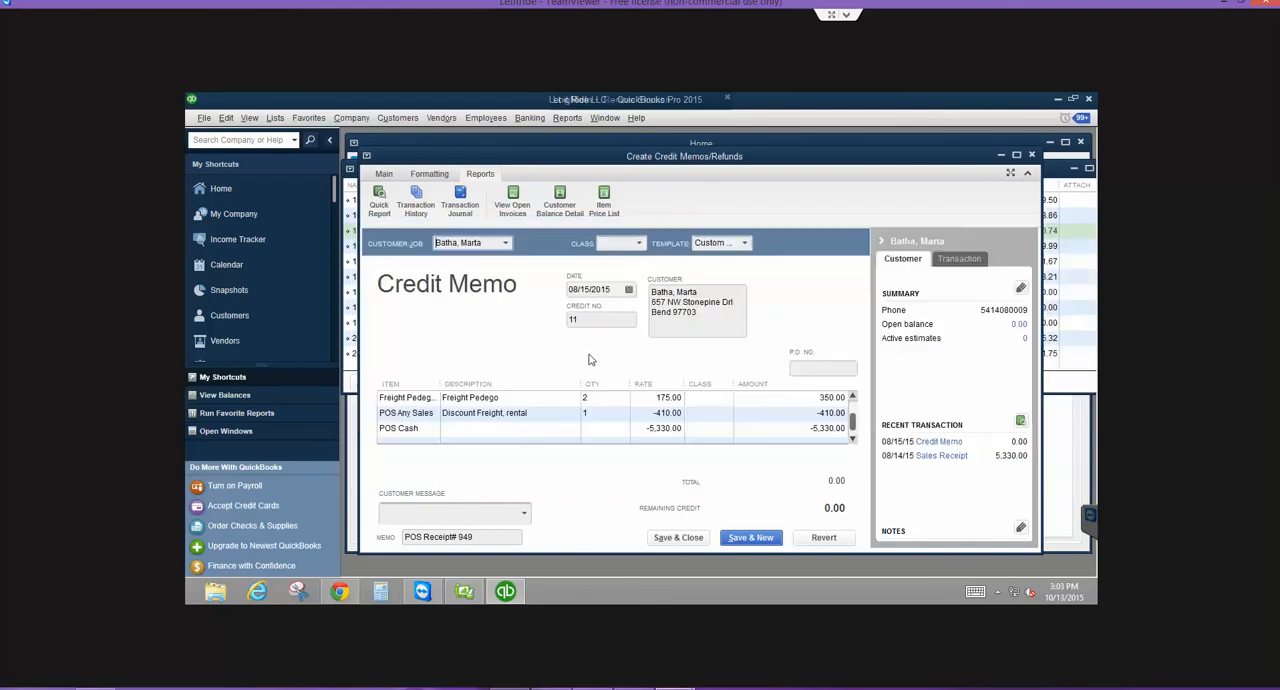
pyautogui.press('Escape')
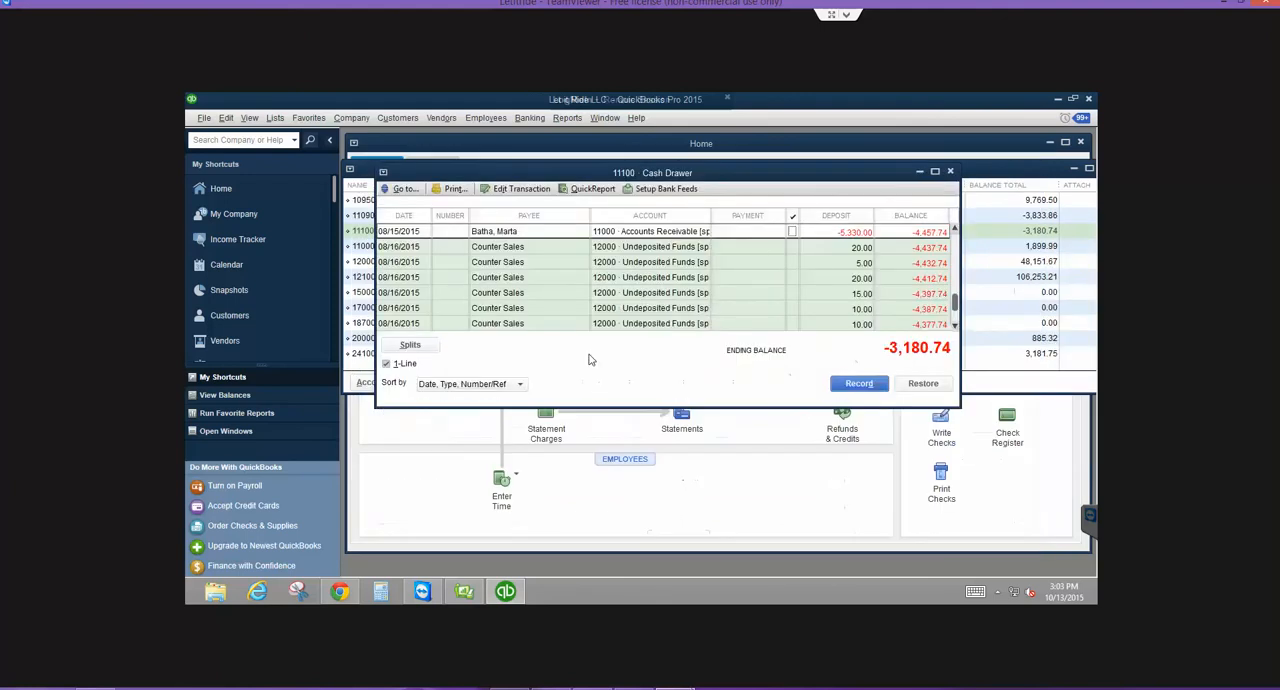
# - Examine the Cash Drawer running balance from 08/13/2015 up to the -5,330.00 entry on 08/15/2015
pyautogui.click(955, 231)
pyautogui.click(955, 231)
pyautogui.click(955, 231)
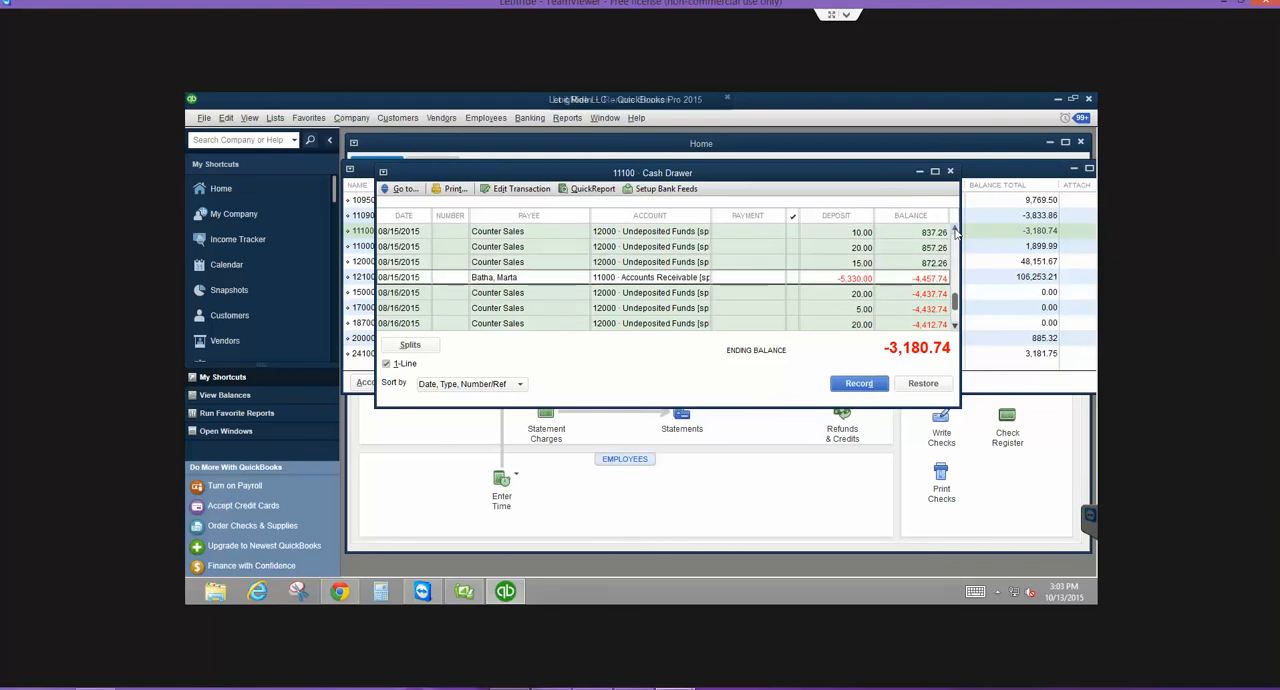
pyautogui.click(955, 231)
pyautogui.click(955, 231)
pyautogui.click(955, 231)
pyautogui.click(955, 231)
pyautogui.click(955, 231)
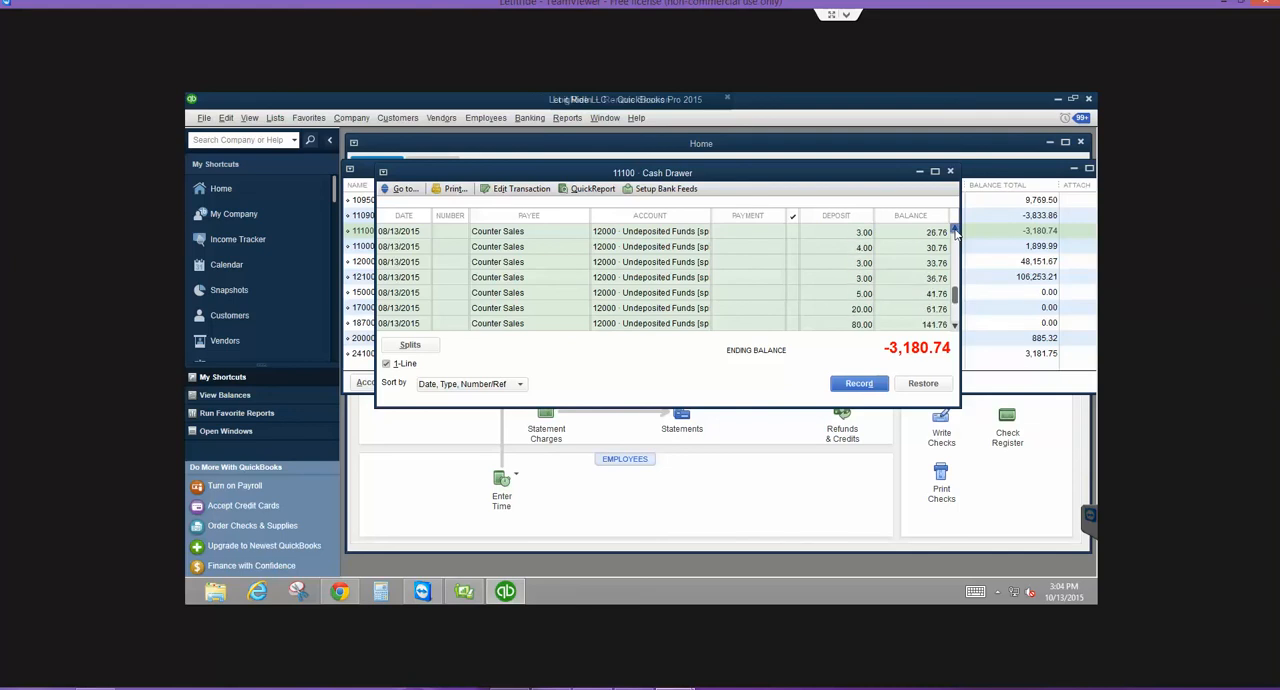
pyautogui.click(955, 231)
pyautogui.click(955, 231)
pyautogui.click(956, 328)
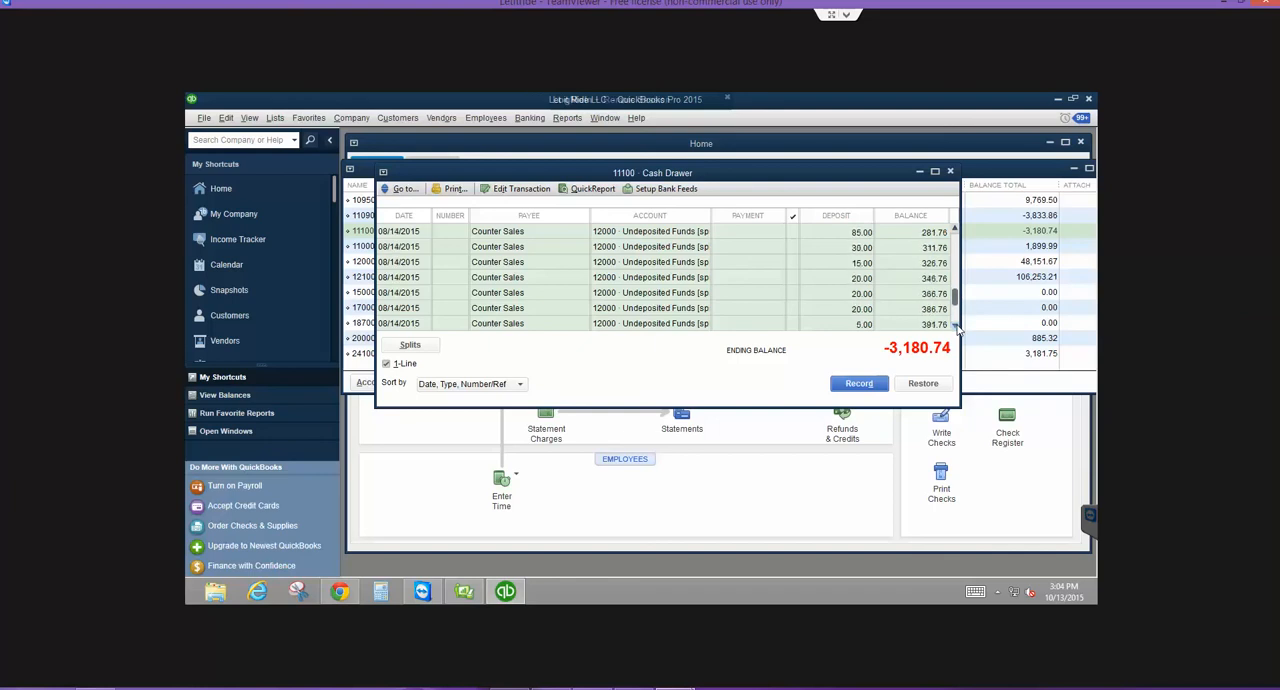
pyautogui.click(956, 328)
pyautogui.click(956, 328)
pyautogui.click(956, 328)
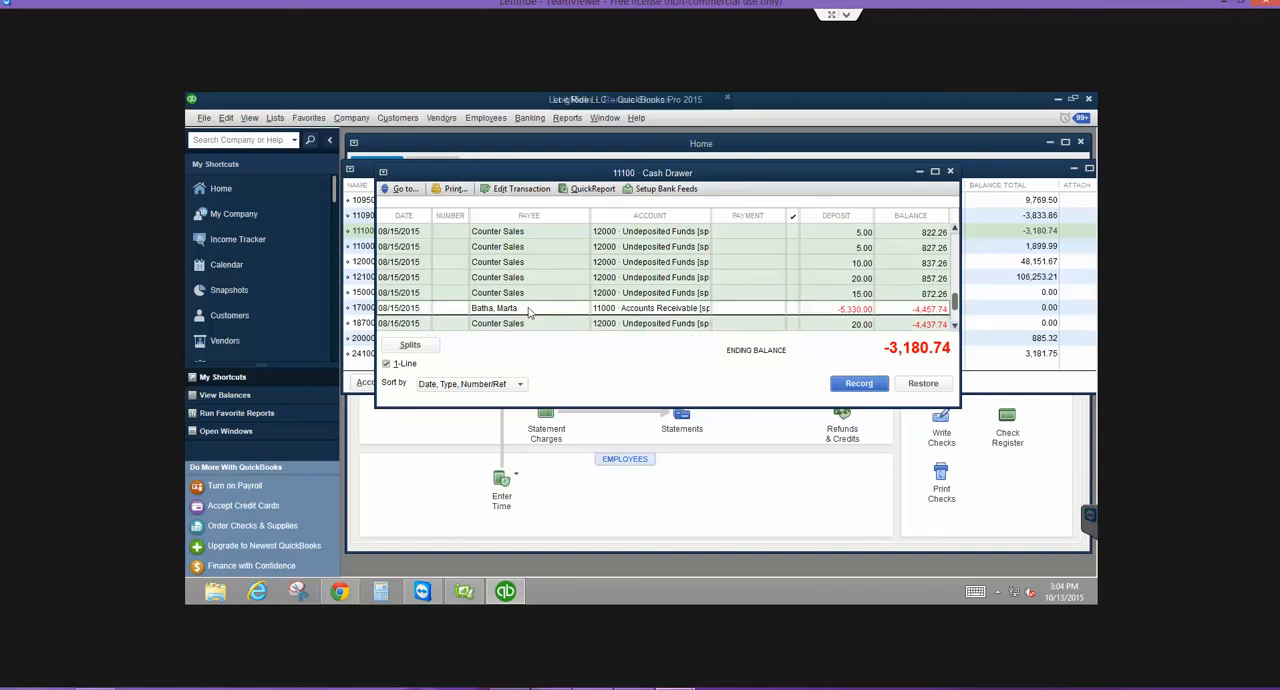
# - Reopen the -5,330.00 credit memo and search the sales history in QuickBooks Point of Sale for its customer's name
pyautogui.click(505, 189)
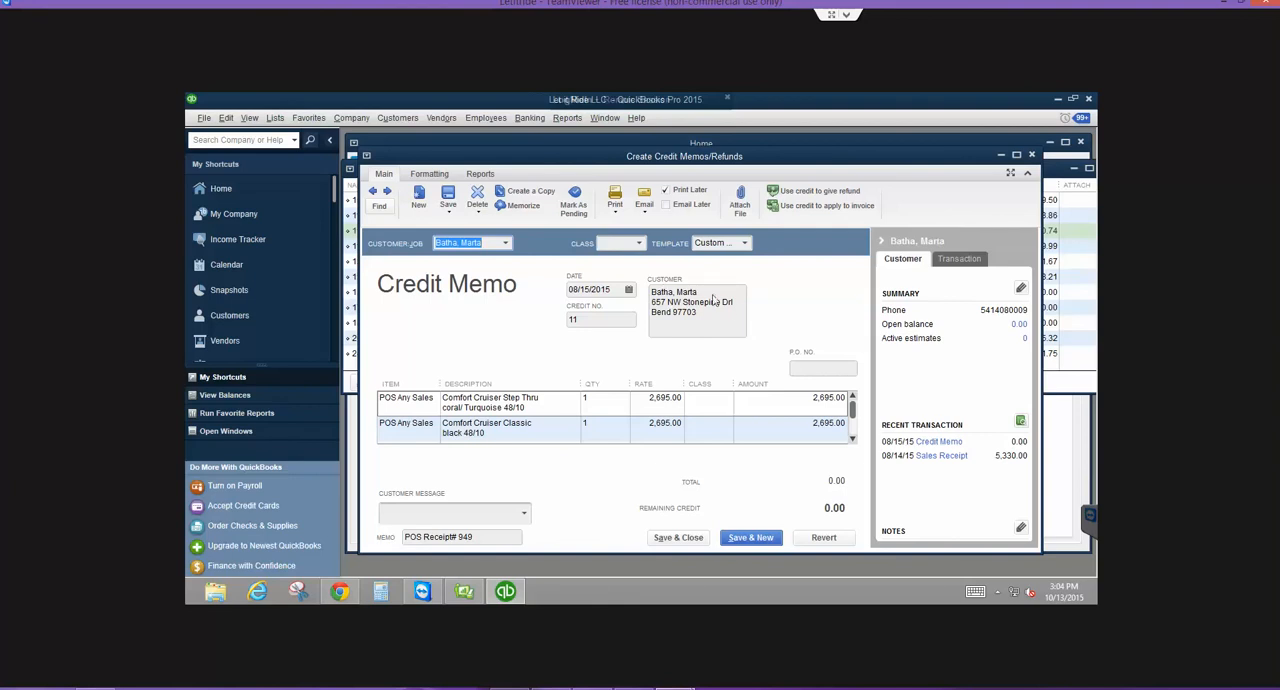
pyautogui.click(464, 591)
pyautogui.click(666, 152)
pyautogui.write('ba')
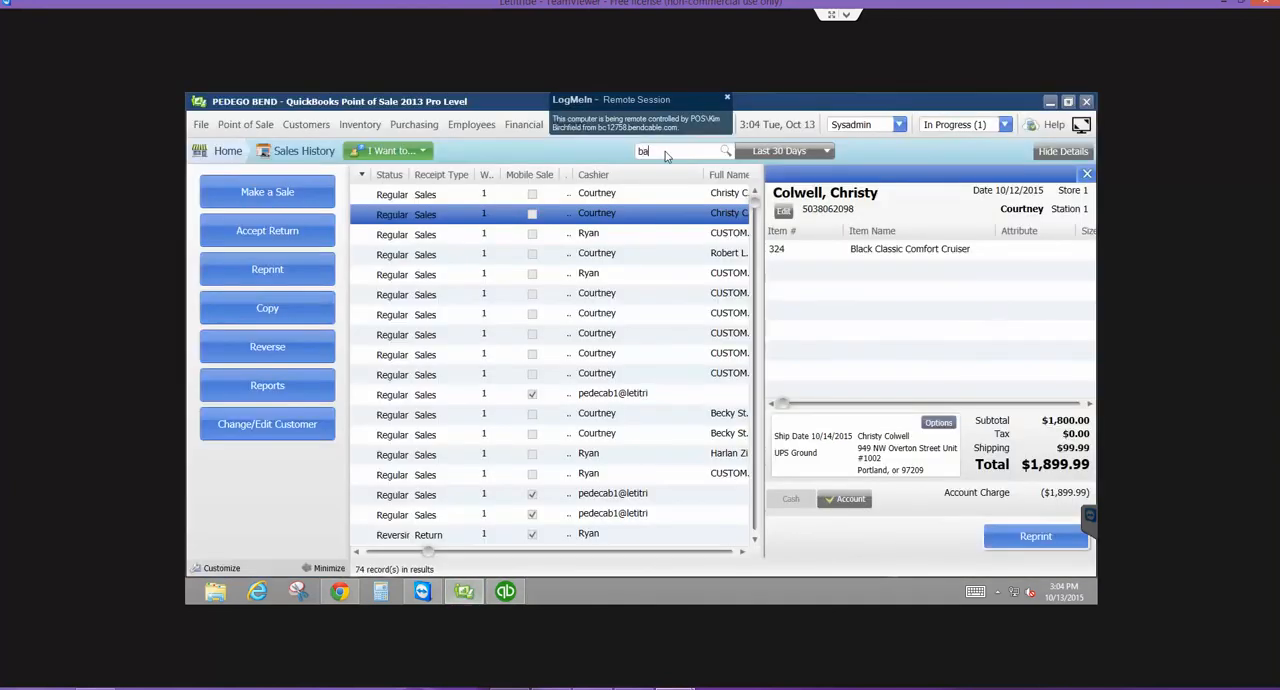
pyautogui.write('rtha')
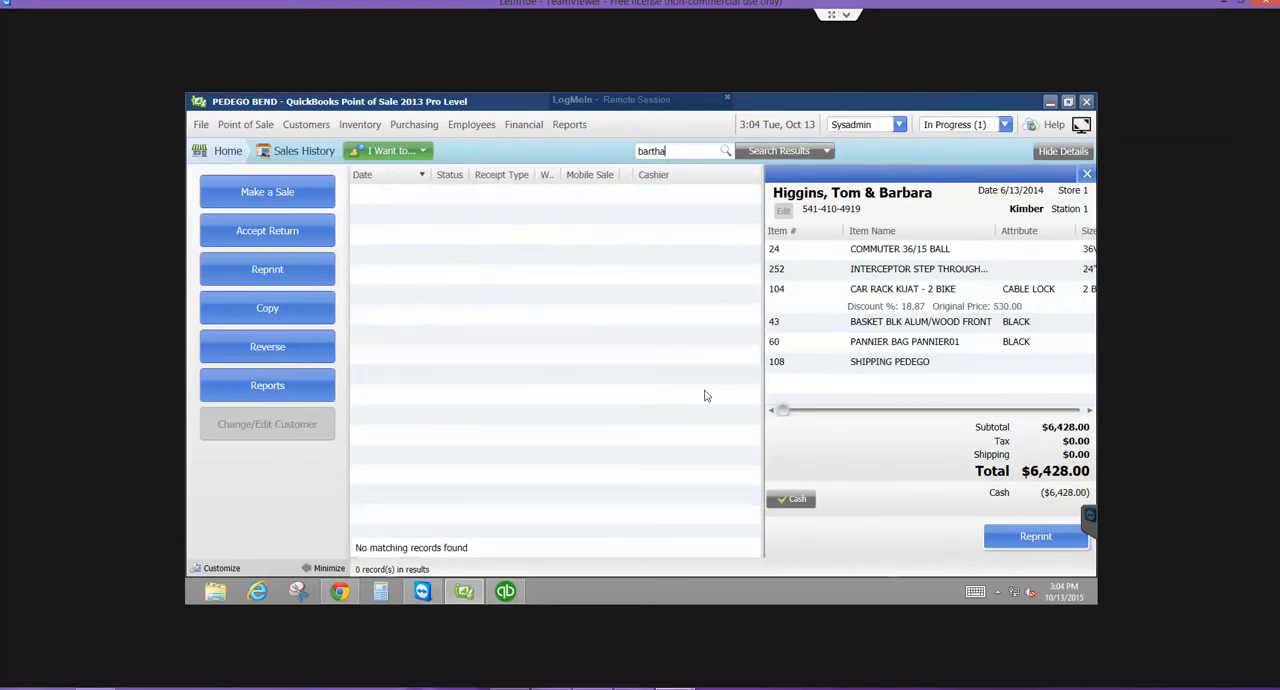
# - Search the Point of Sale customer list for the start of the customer's name and return to the QuickBooks Pro credit memo
pyautogui.click(197, 156)
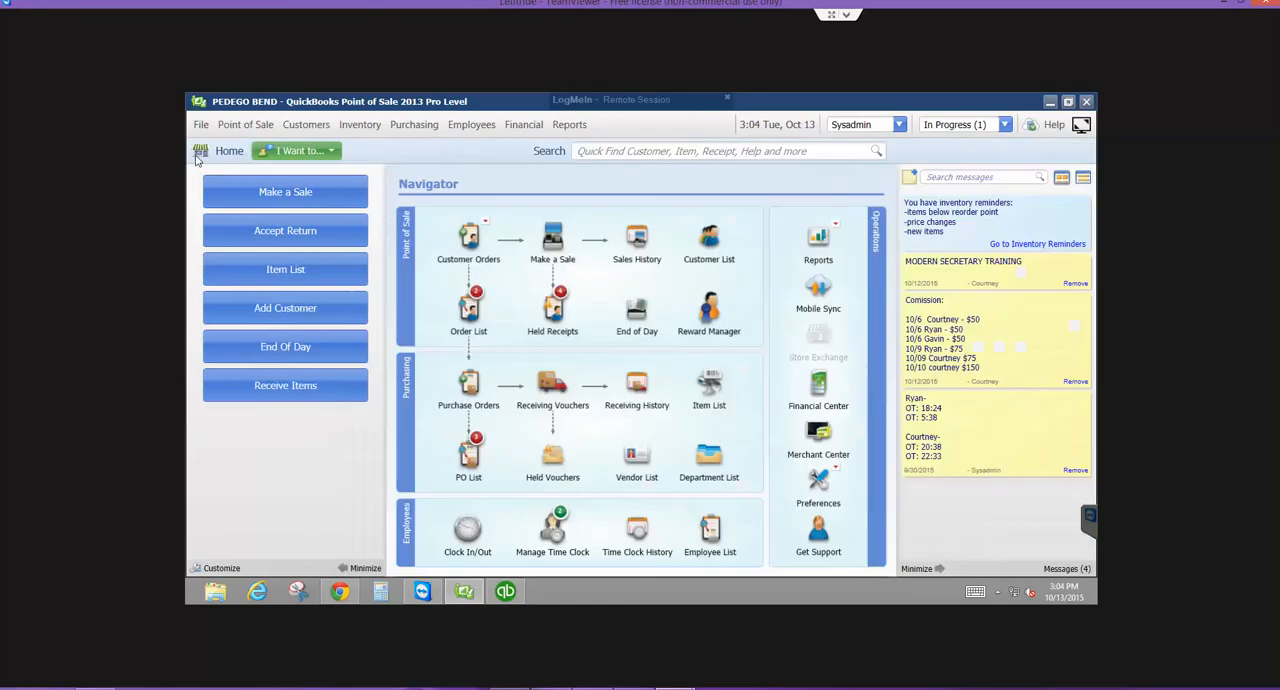
pyautogui.click(706, 248)
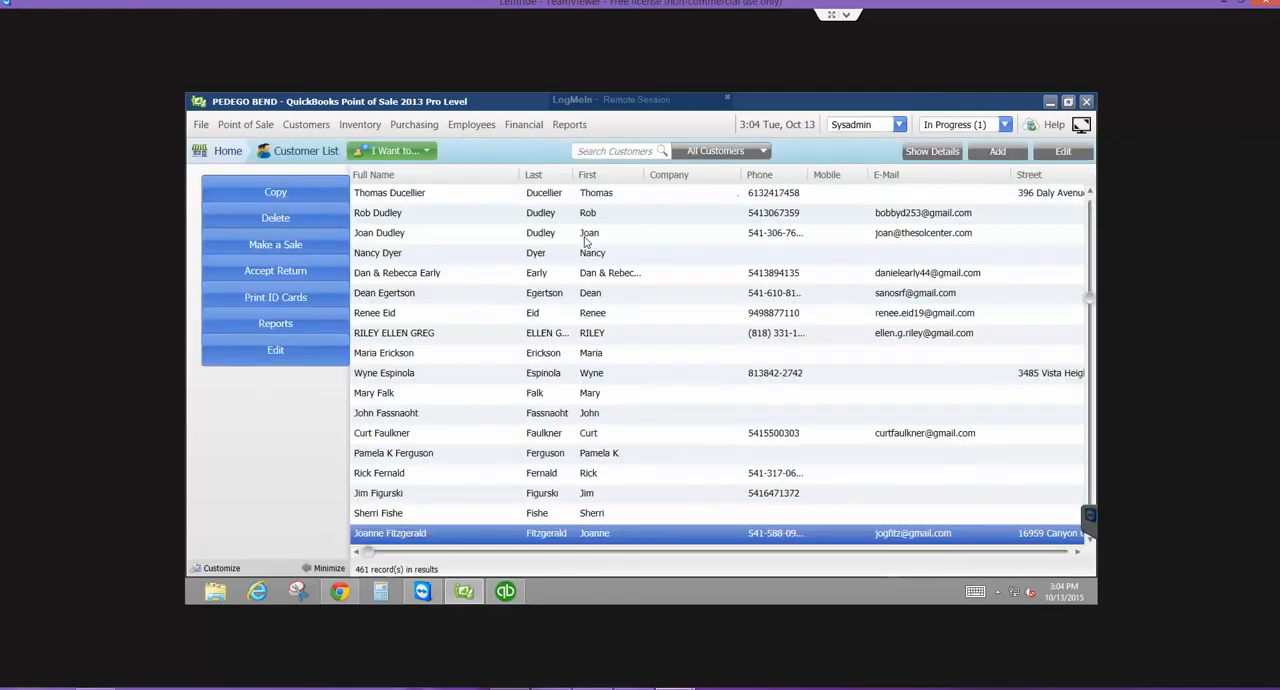
pyautogui.click(613, 150)
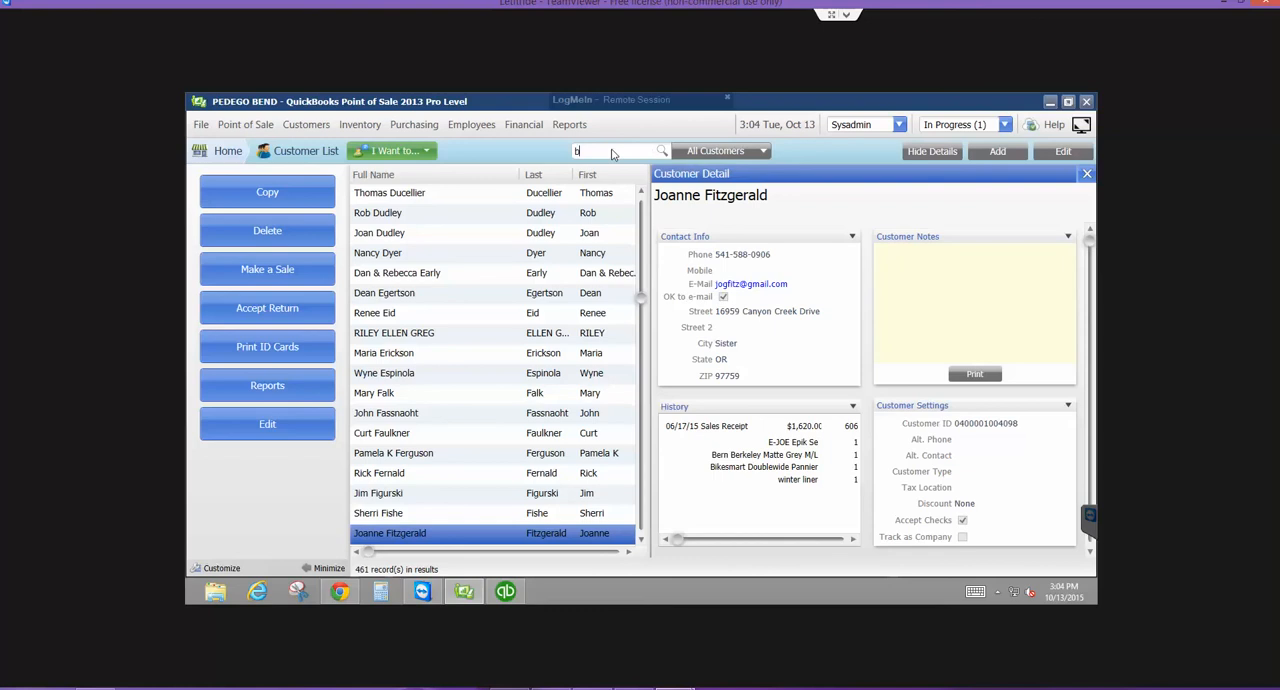
pyautogui.write('bar')
pyautogui.press('Return')
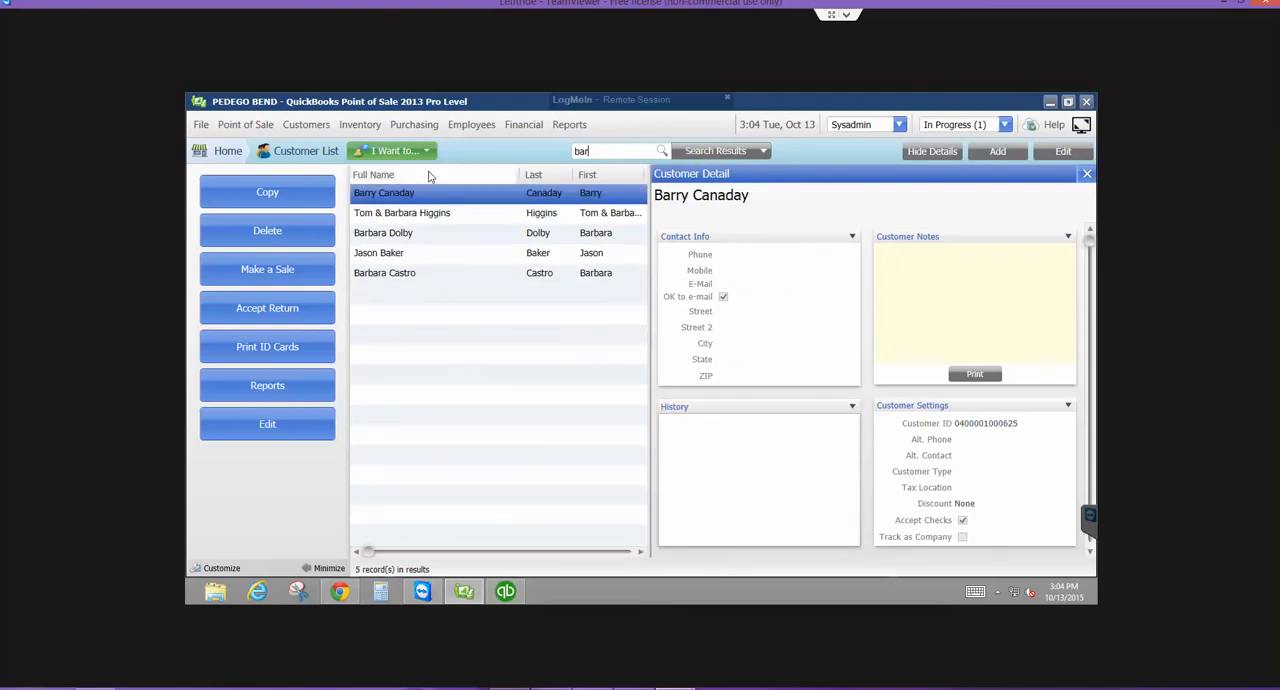
pyautogui.click(505, 591)
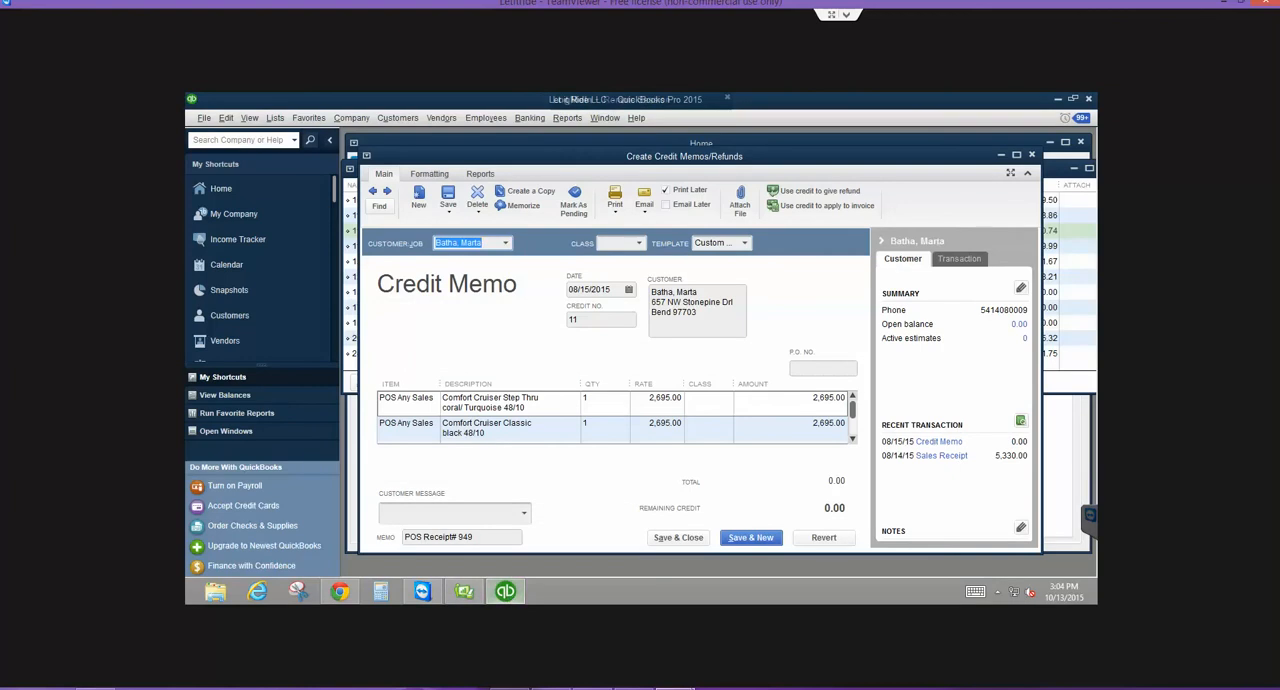
# - Find the customer by last name in the QuickBooks Point of Sale customer list and open the 08/14/15 sales receipt from the history
pyautogui.click(465, 593)
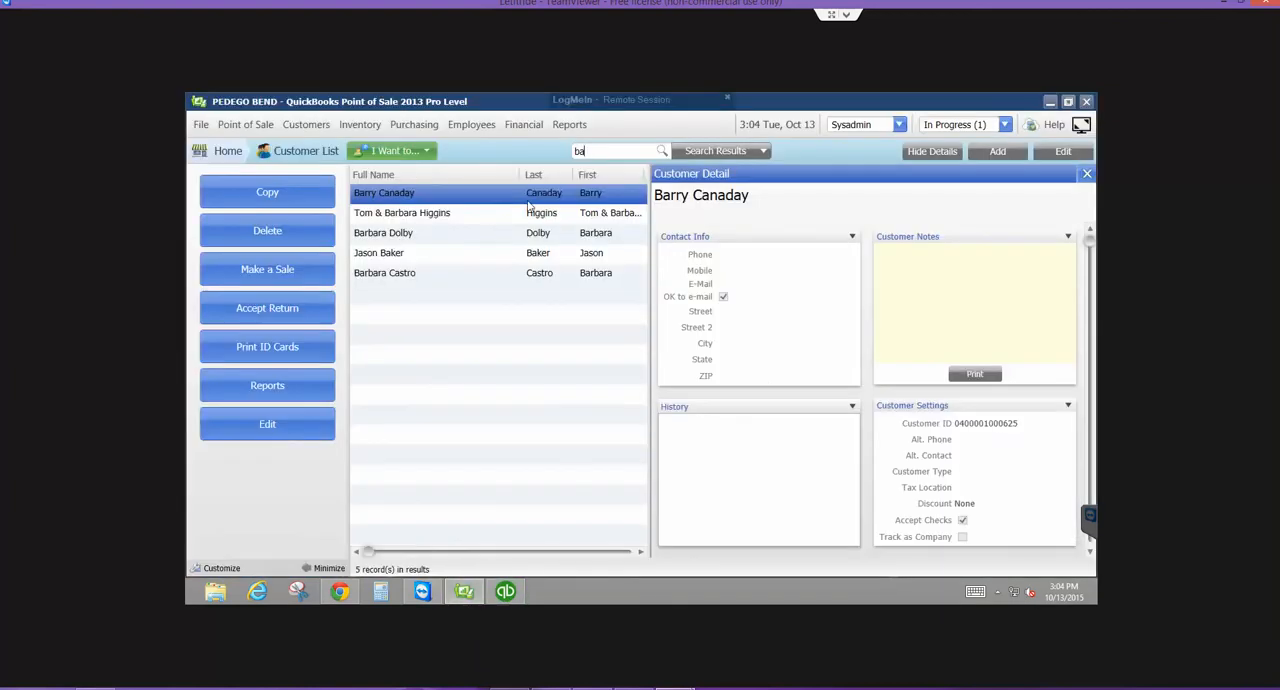
pyautogui.write('tha')
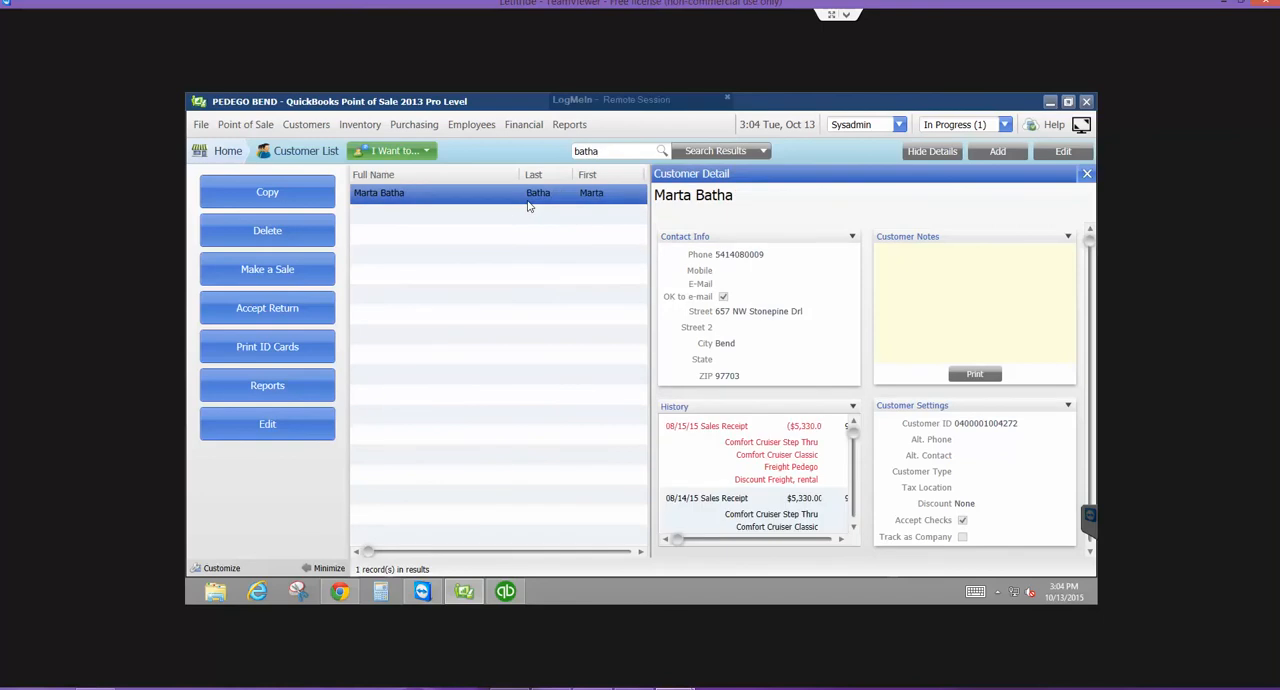
pyautogui.click(518, 198)
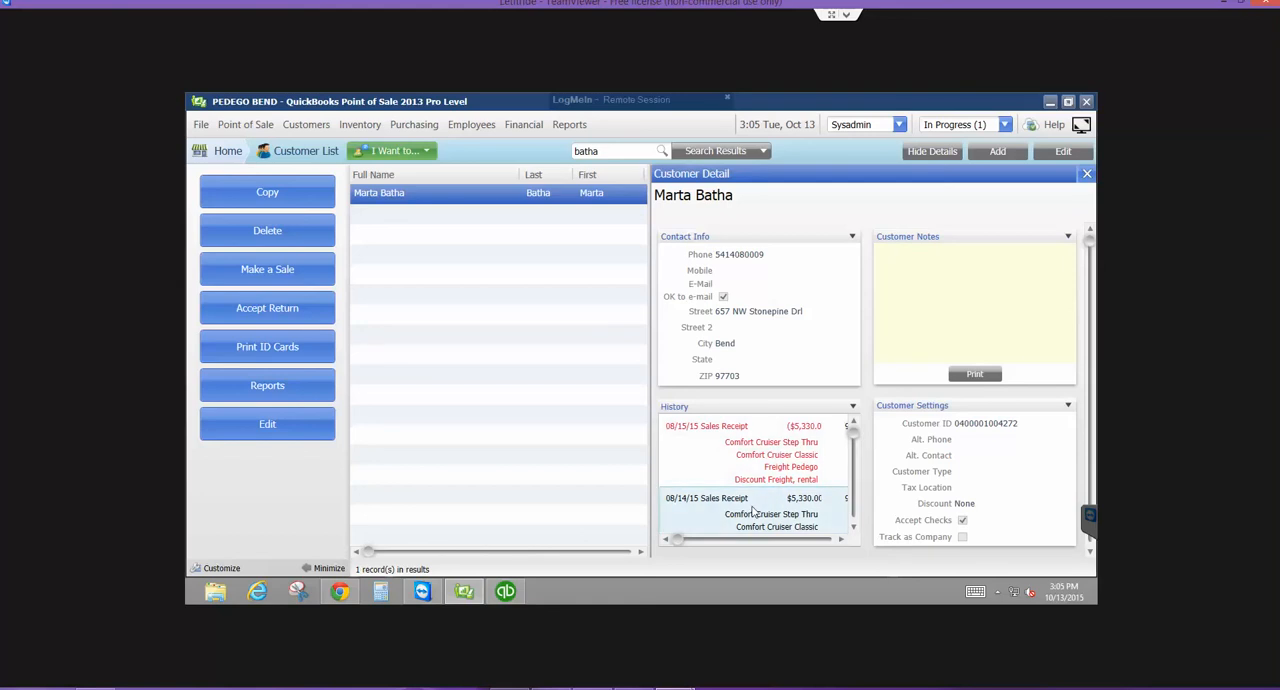
pyautogui.scroll(-2, 753, 511)
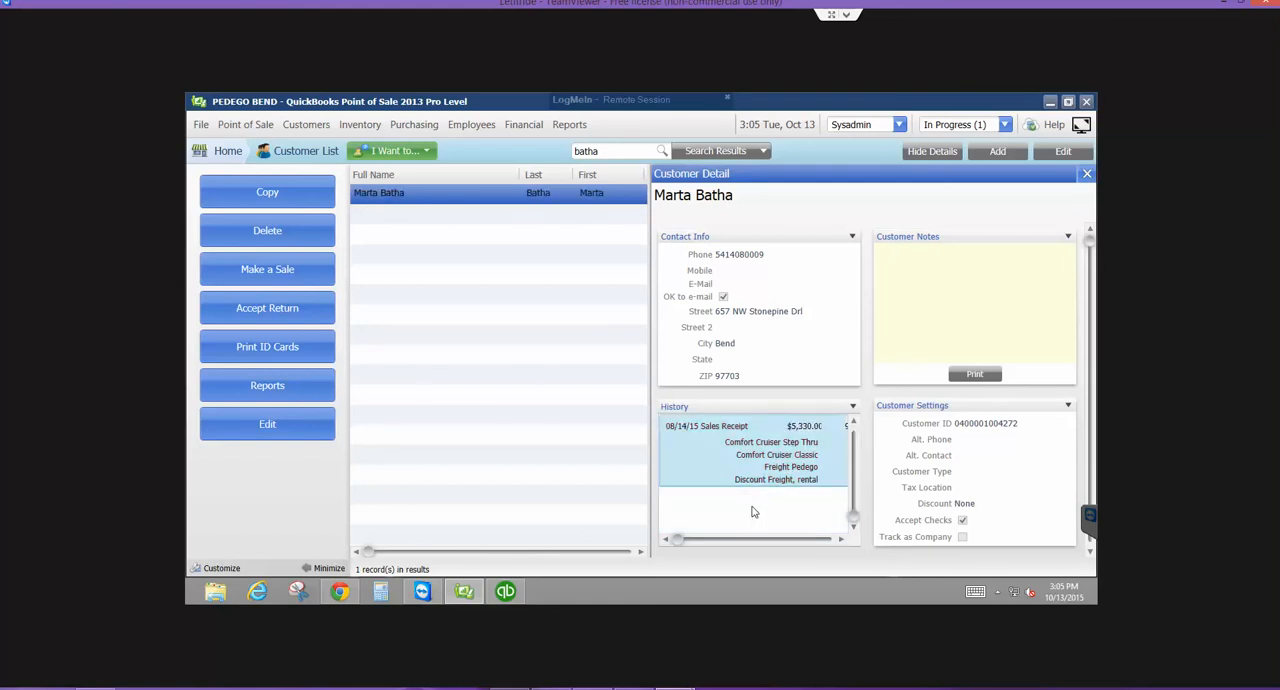
pyautogui.doubleClick(787, 464)
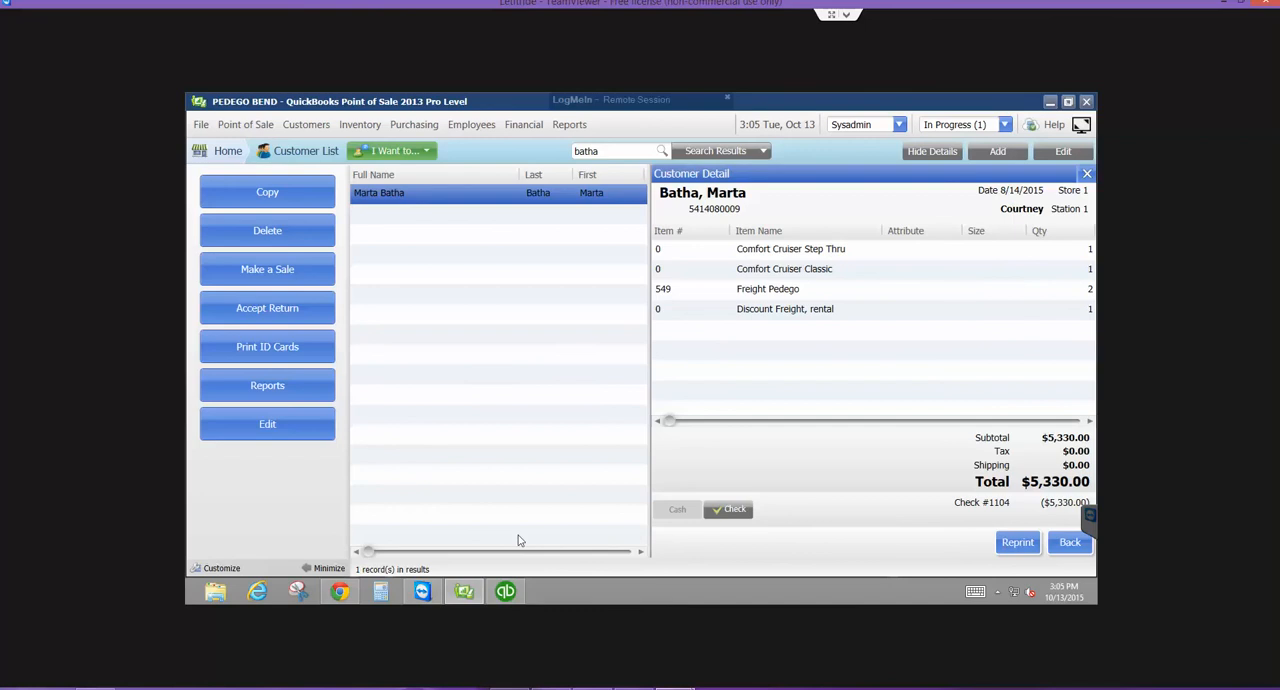
# - Close the credit memo in QuickBooks Pro and switch back to the customer's receipt in Point of Sale
pyautogui.click(500, 596)
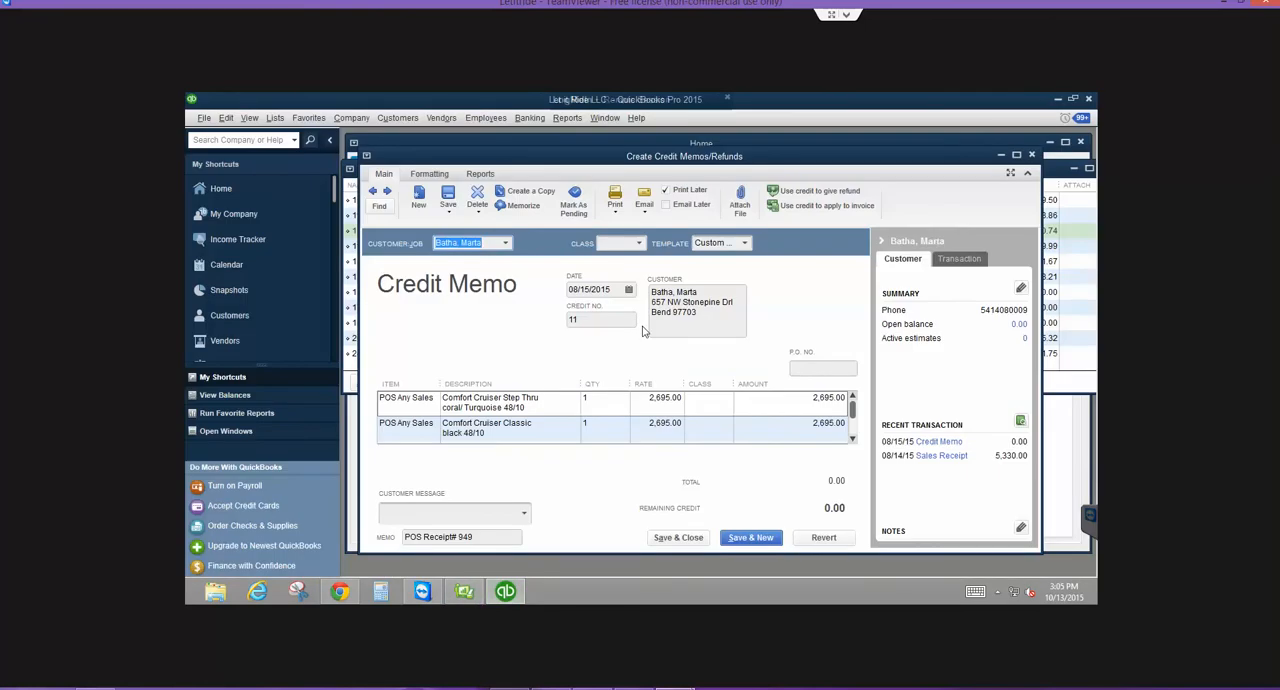
pyautogui.press('Escape')
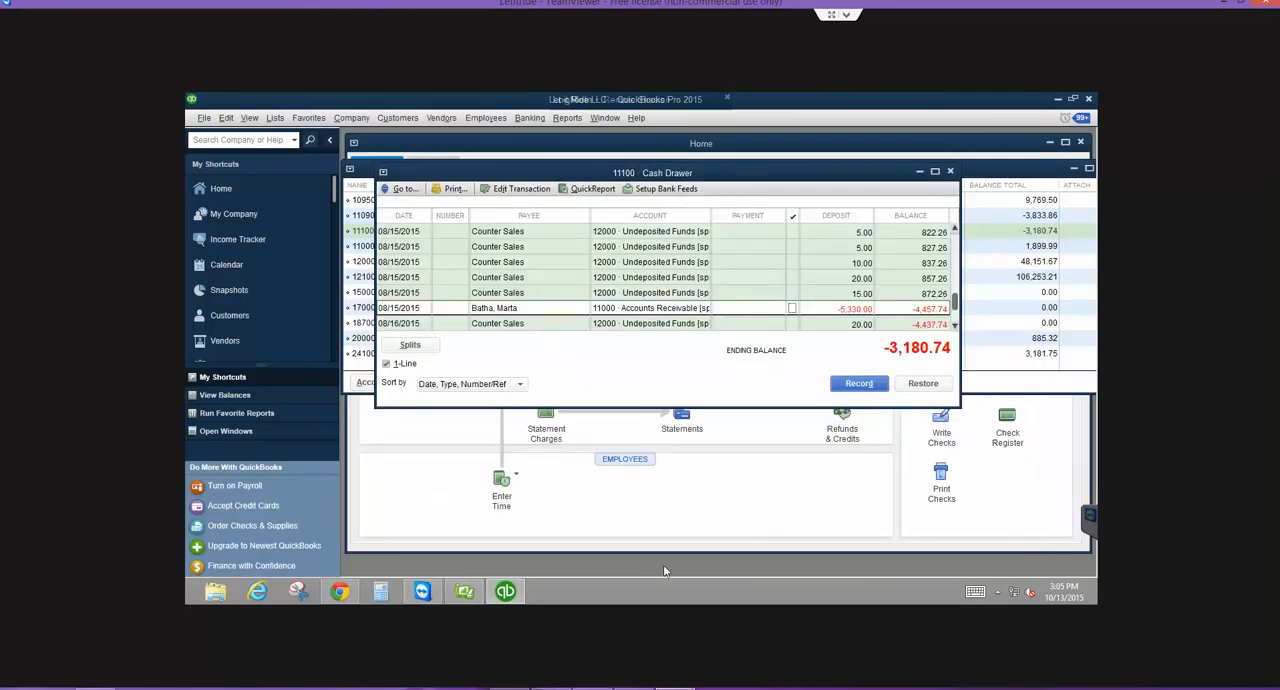
pyautogui.click(465, 592)
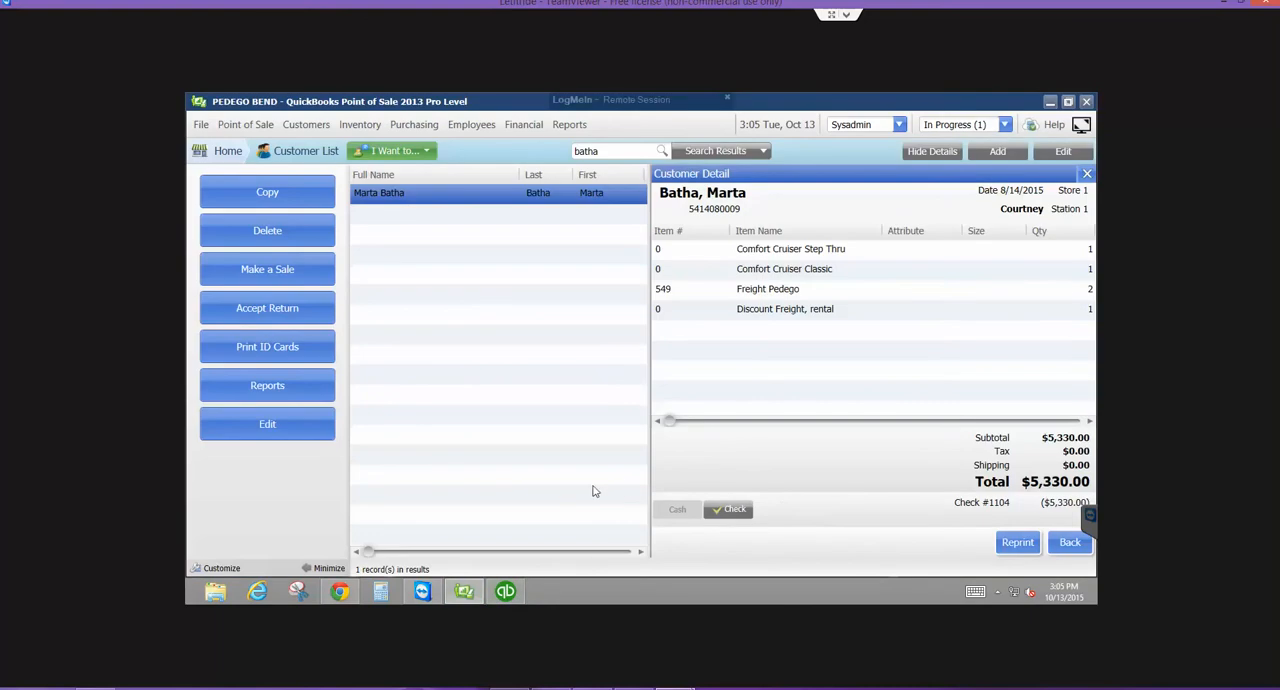
# - Return to the customer's history and open the 08/15/15 return receipt
pyautogui.click(945, 155)
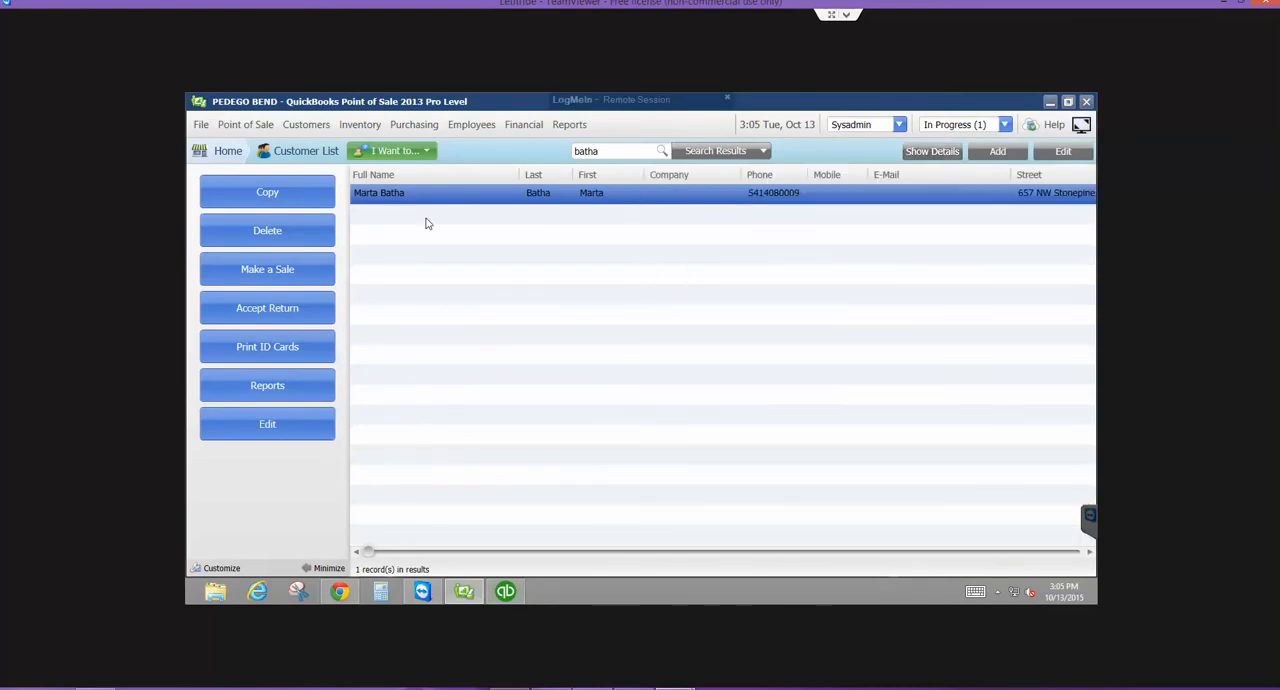
pyautogui.click(935, 153)
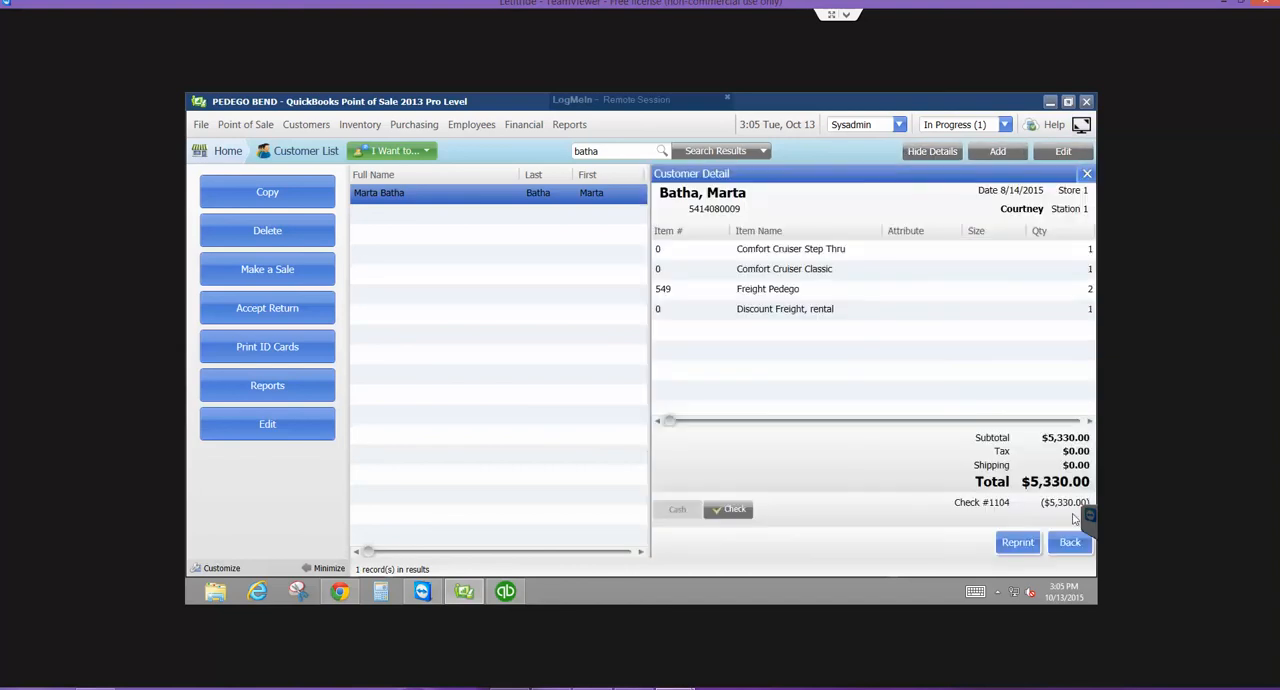
pyautogui.click(1069, 548)
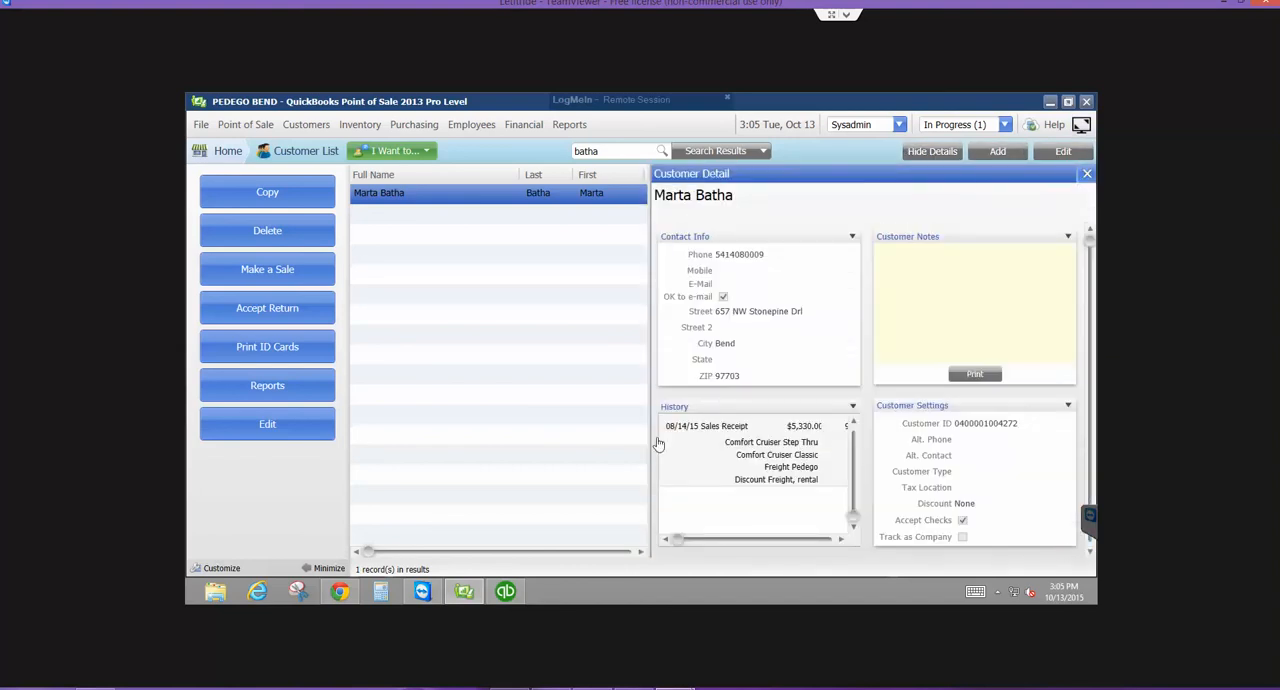
pyautogui.moveTo(852, 516); pyautogui.dragTo(860, 449)
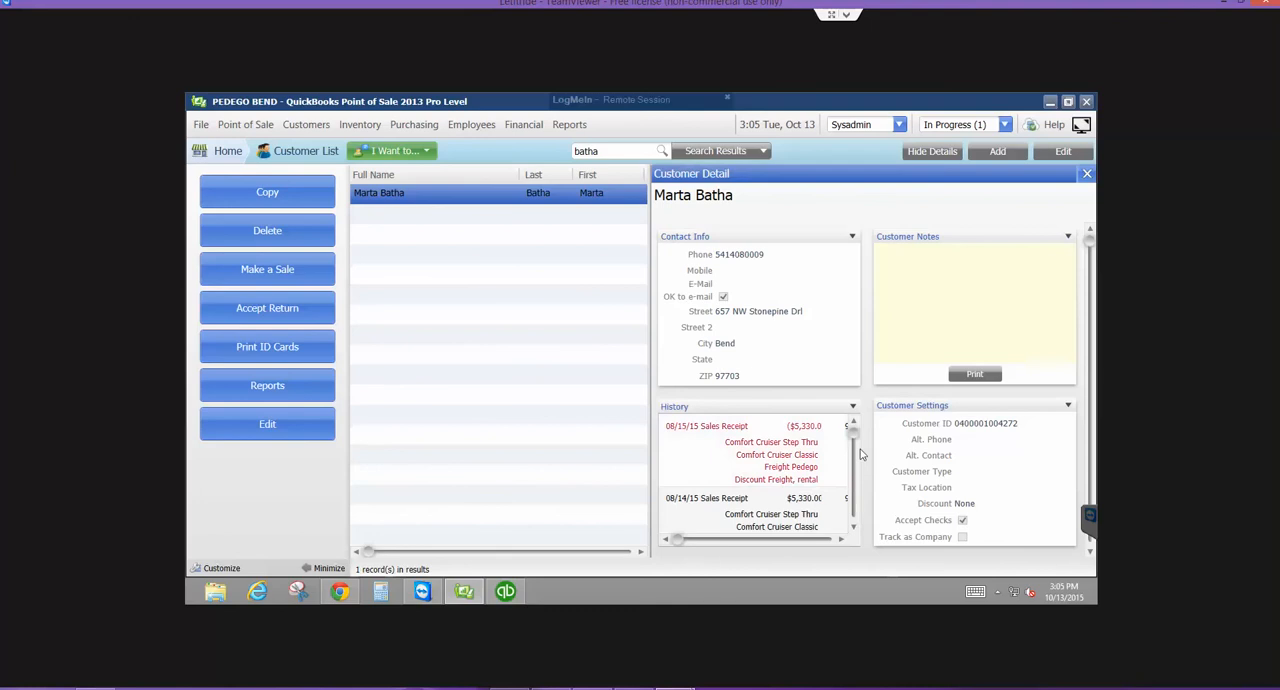
pyautogui.doubleClick(688, 427)
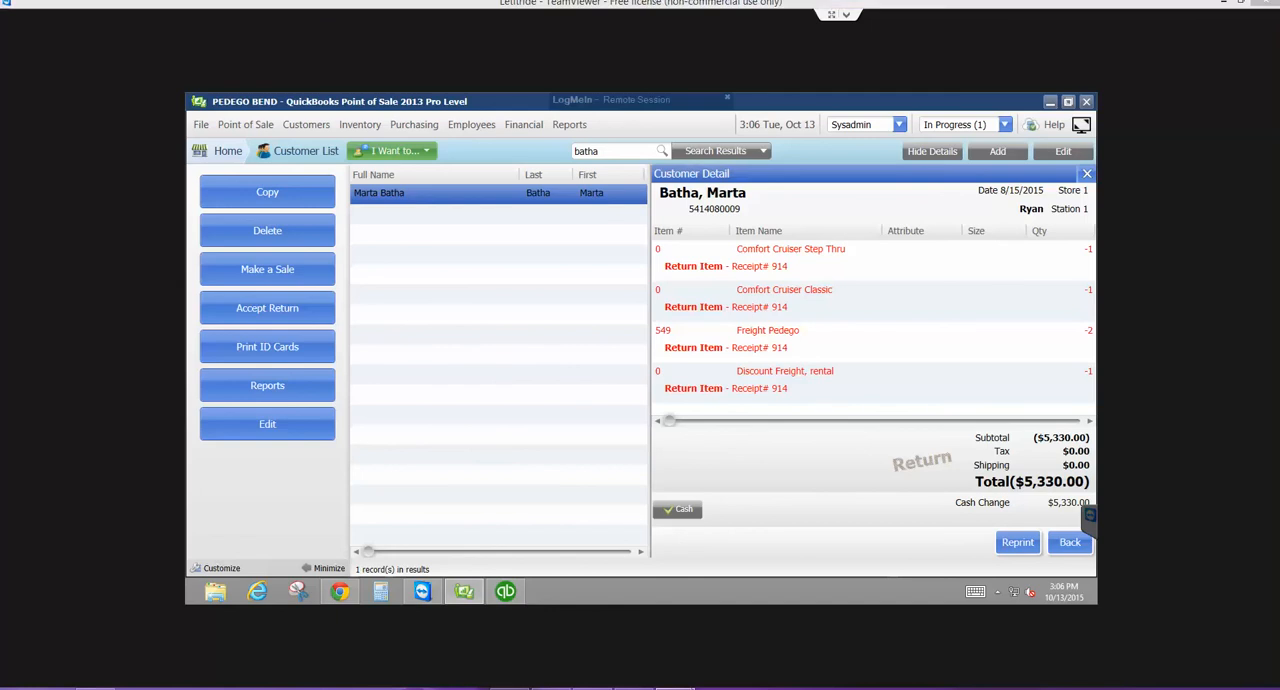
# - Switch to the August 31, 2015 bank statement in Adobe Acrobat, reduce its window and move it clear of the Point of Sale session
pyautogui.click(508, 688)
pyautogui.scroll(-3, 945, 500)
pyautogui.scroll(-5, 905, 527)
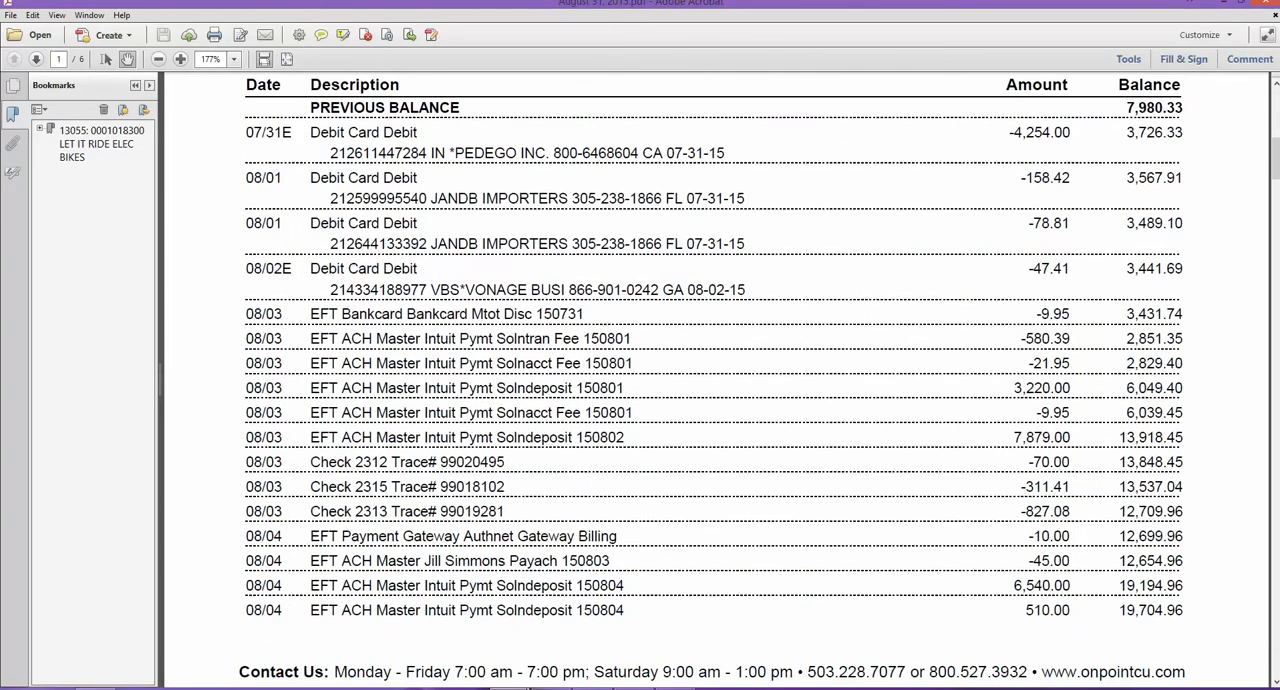
pyautogui.click(1240, 4)
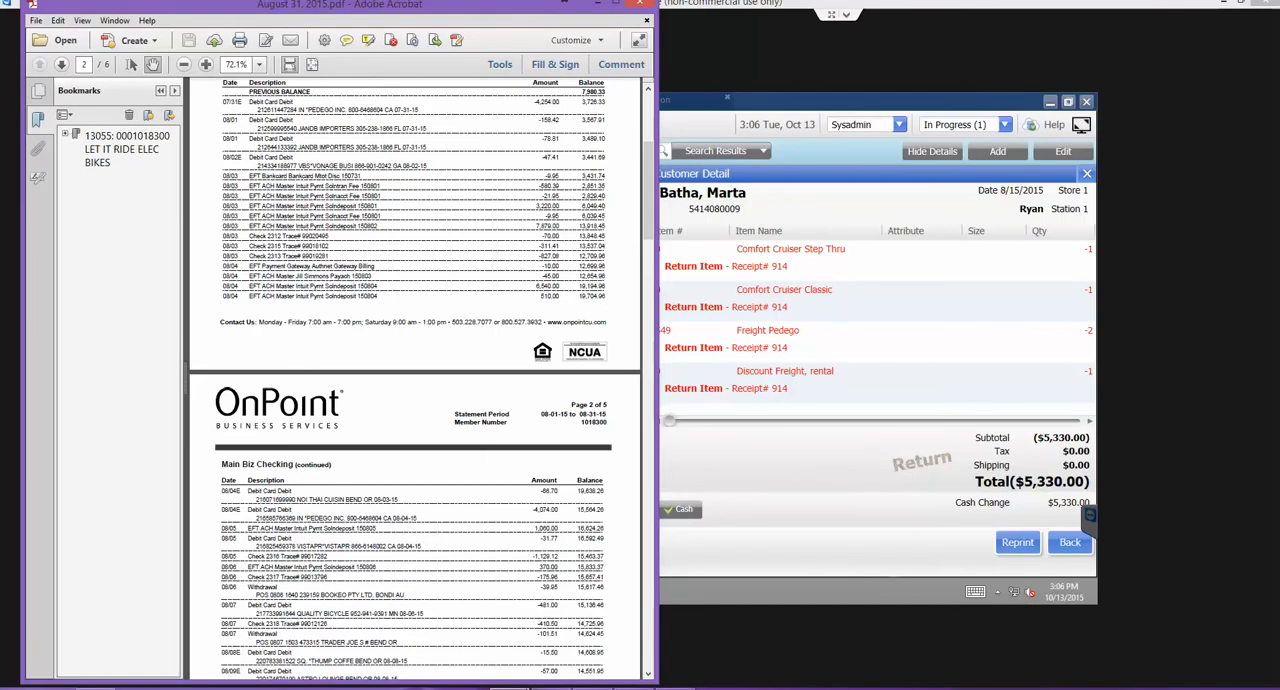
pyautogui.moveTo(508, 8); pyautogui.dragTo(1279, 24)
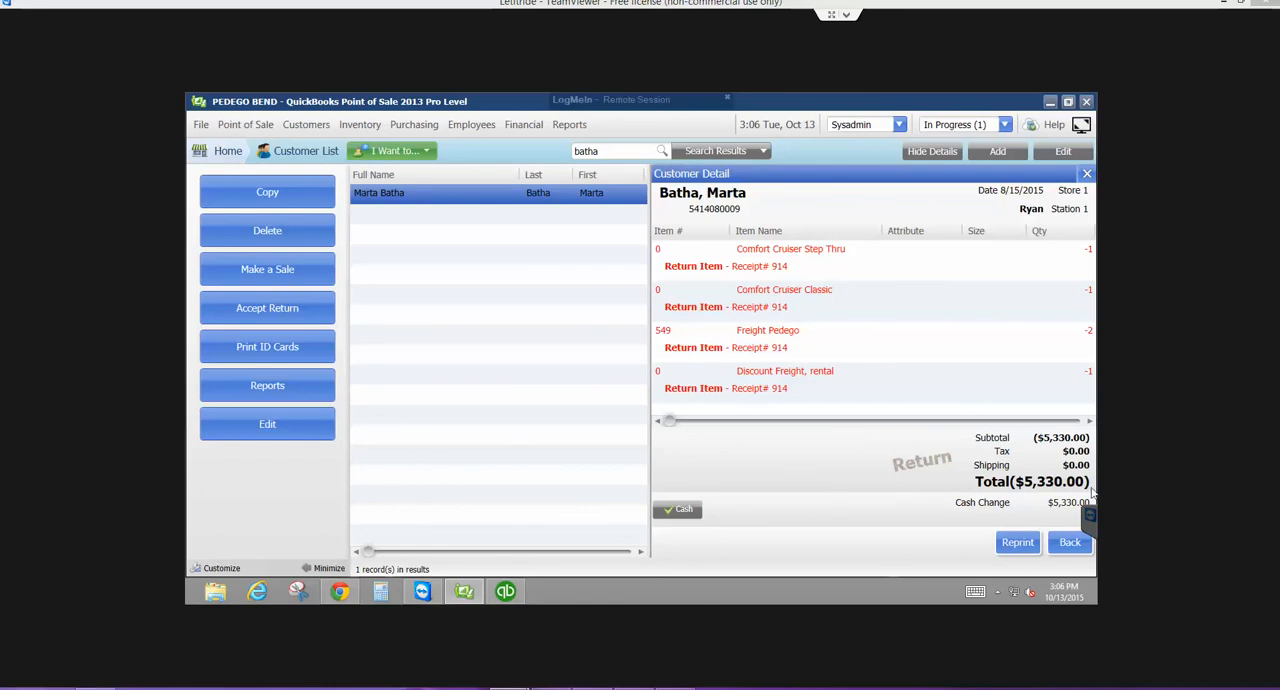
# - Switch to QuickBooks Pro and close the 11100 Cash Drawer register
pyautogui.click(504, 595)
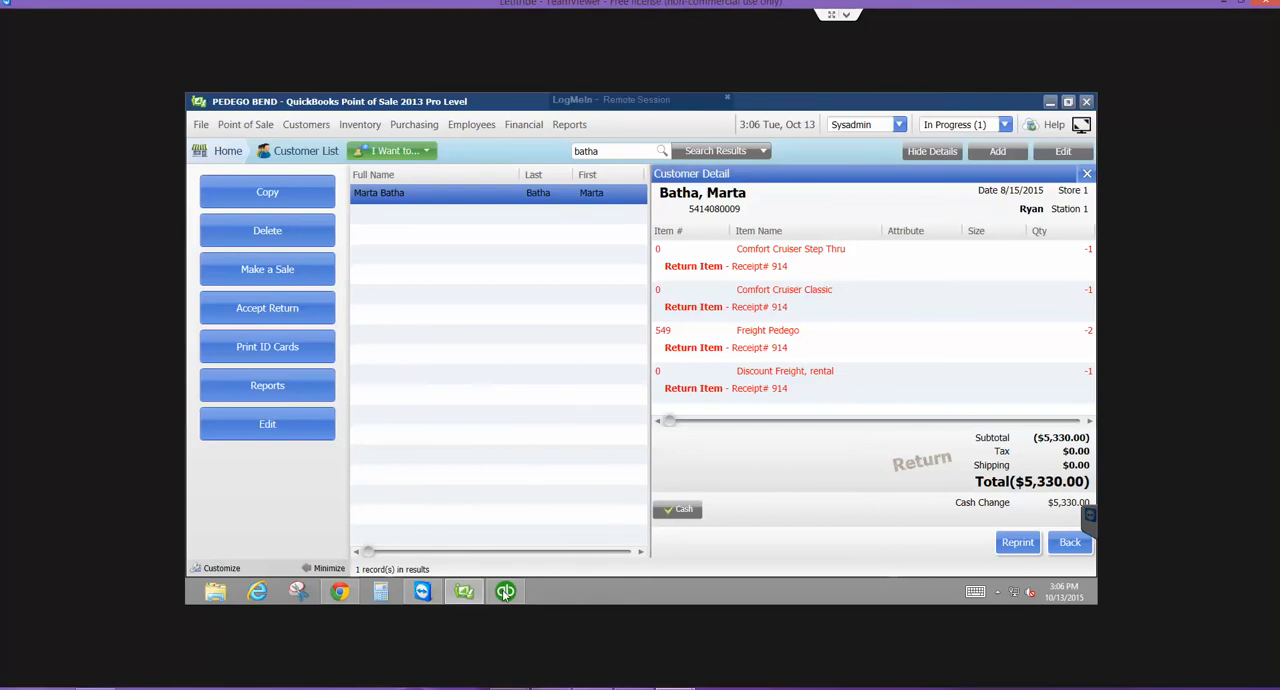
pyautogui.moveTo(505, 591)
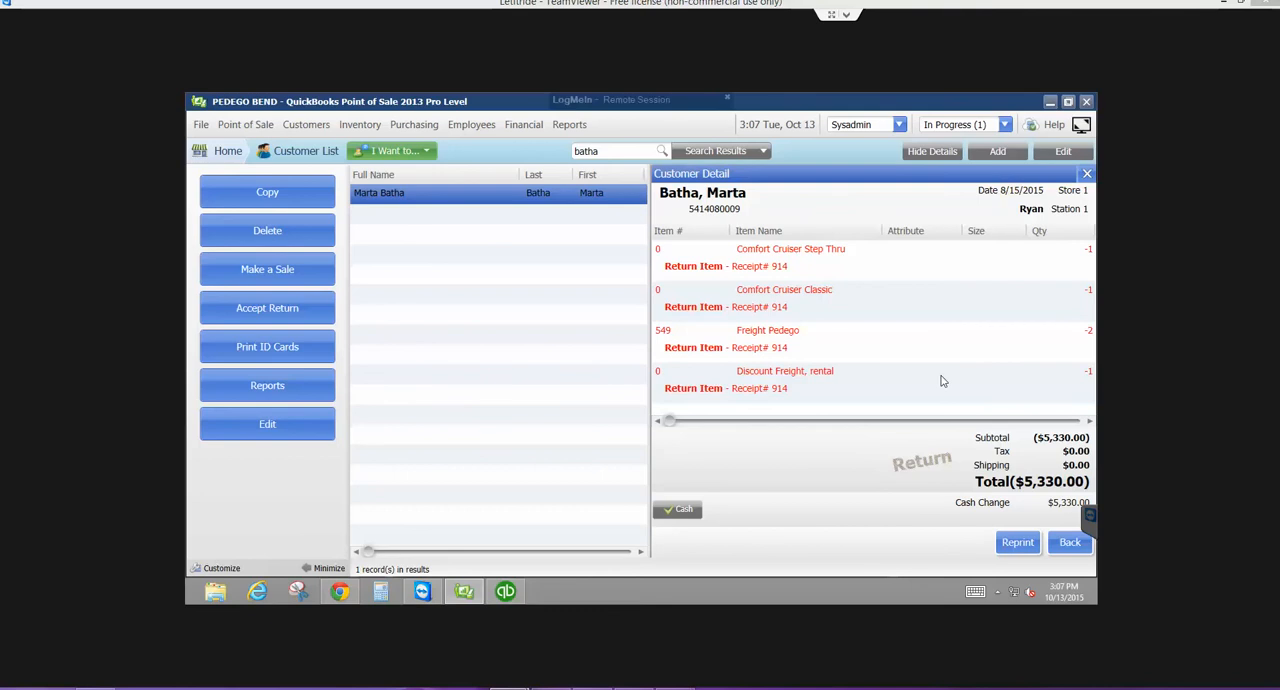
pyautogui.click(507, 595)
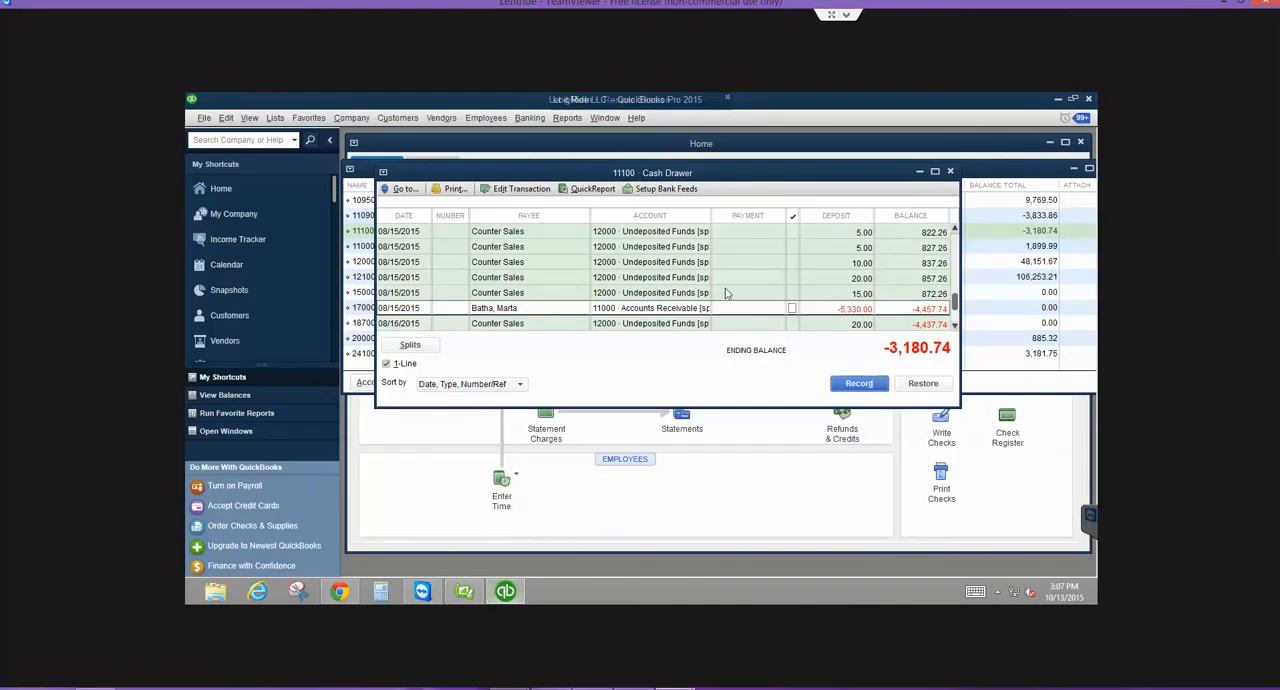
pyautogui.click(950, 173)
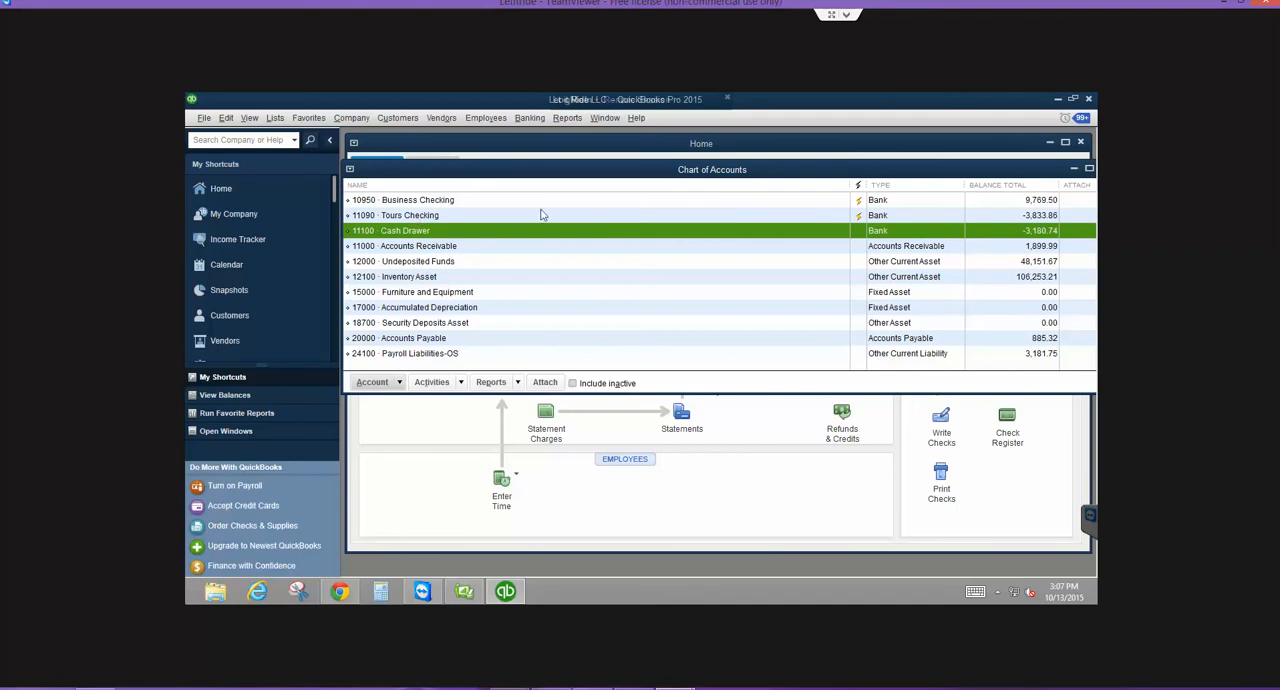
# - Open the 11090 Tours Checking register, review its transactions back to June 2015 and close it
pyautogui.click(396, 218)
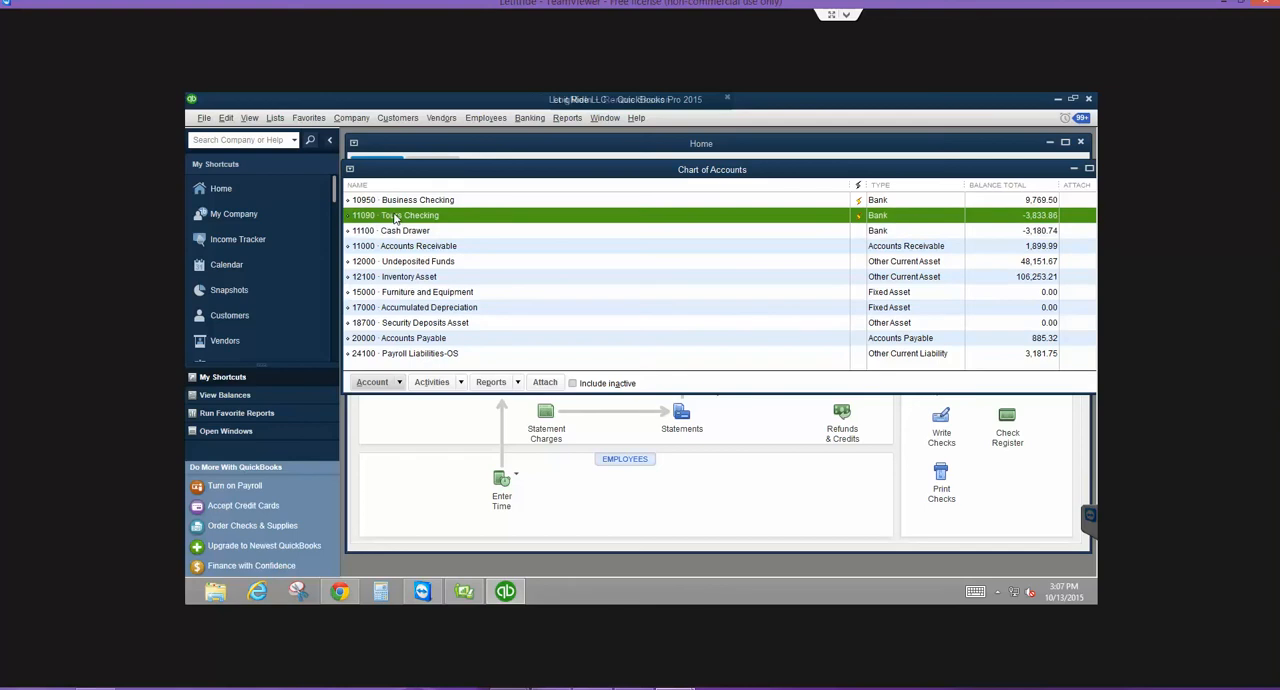
pyautogui.click(397, 203)
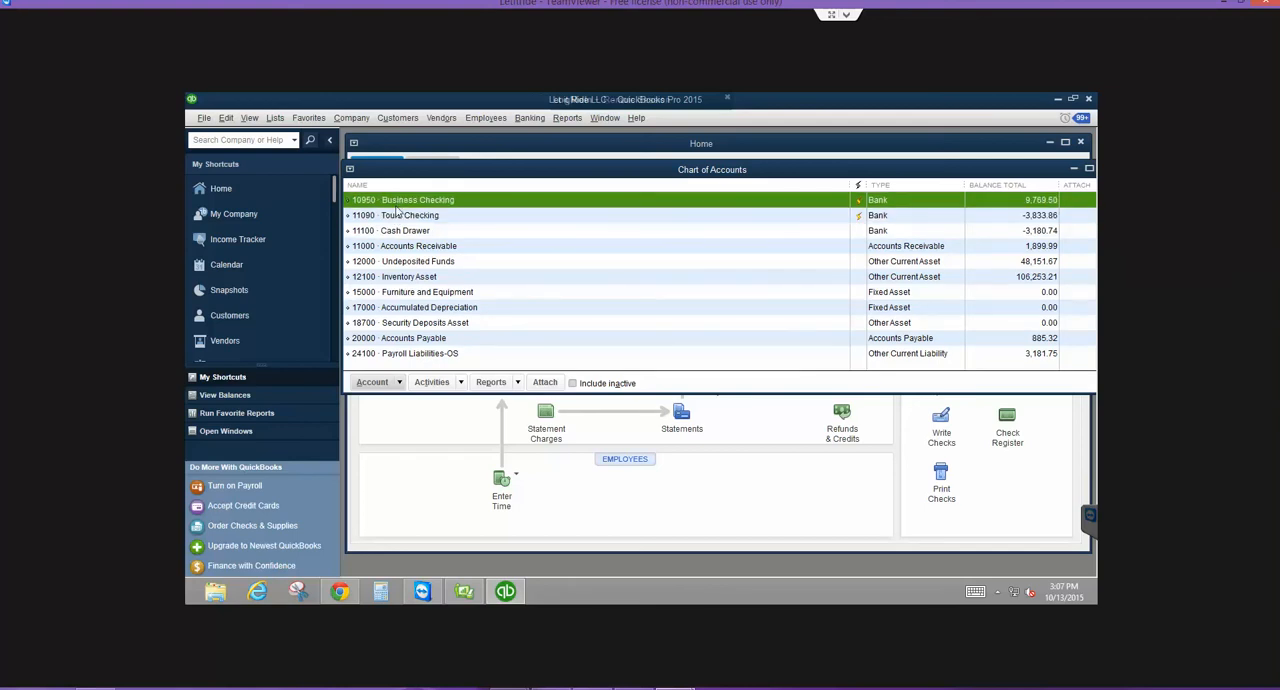
pyautogui.doubleClick(398, 217)
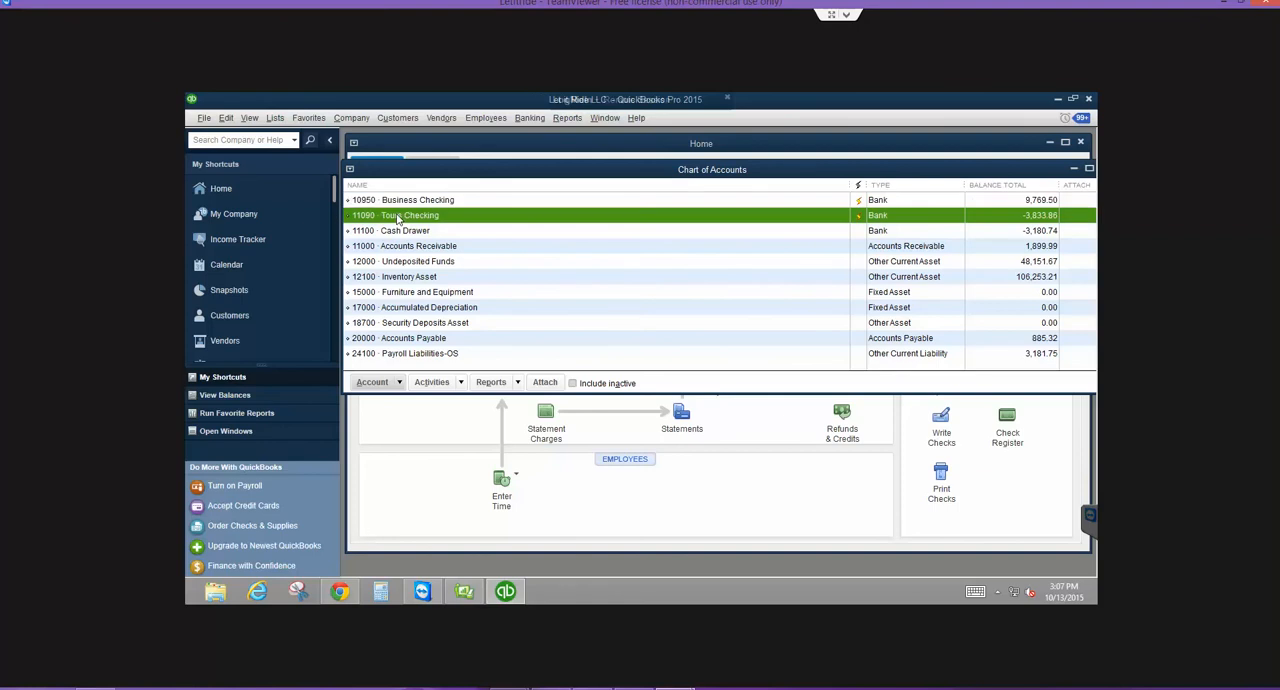
pyautogui.scroll(3, 958, 421)
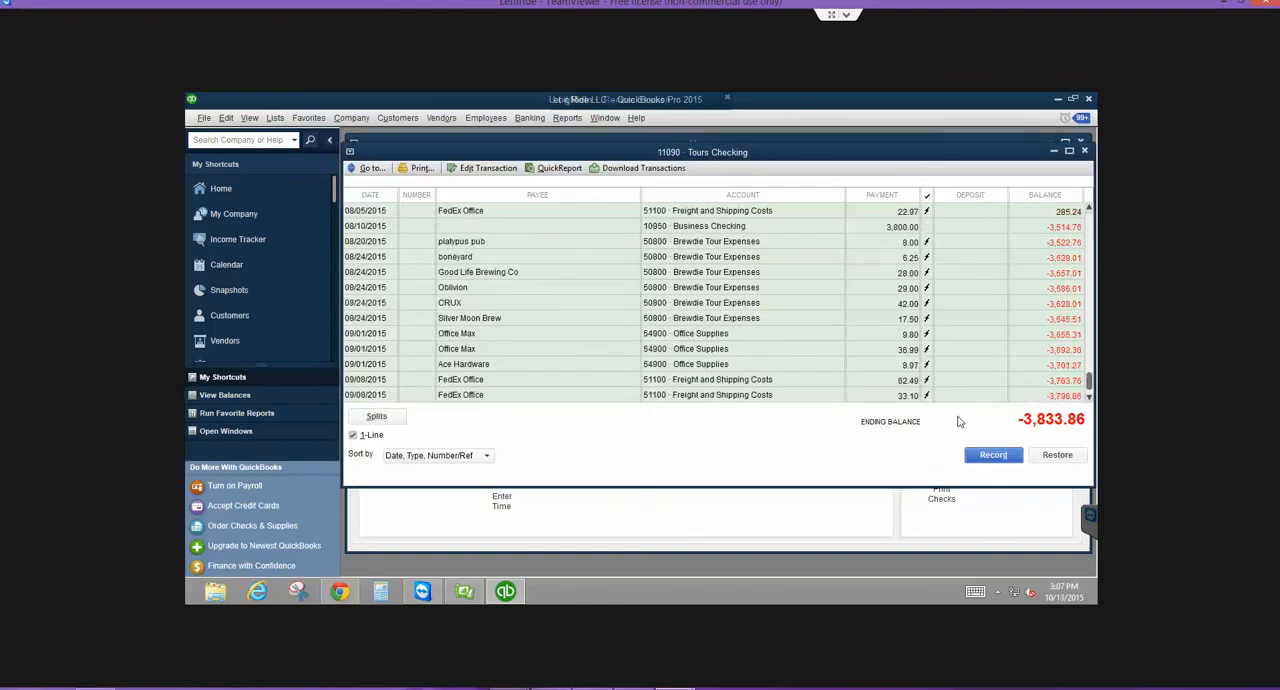
pyautogui.scroll(4, 958, 421)
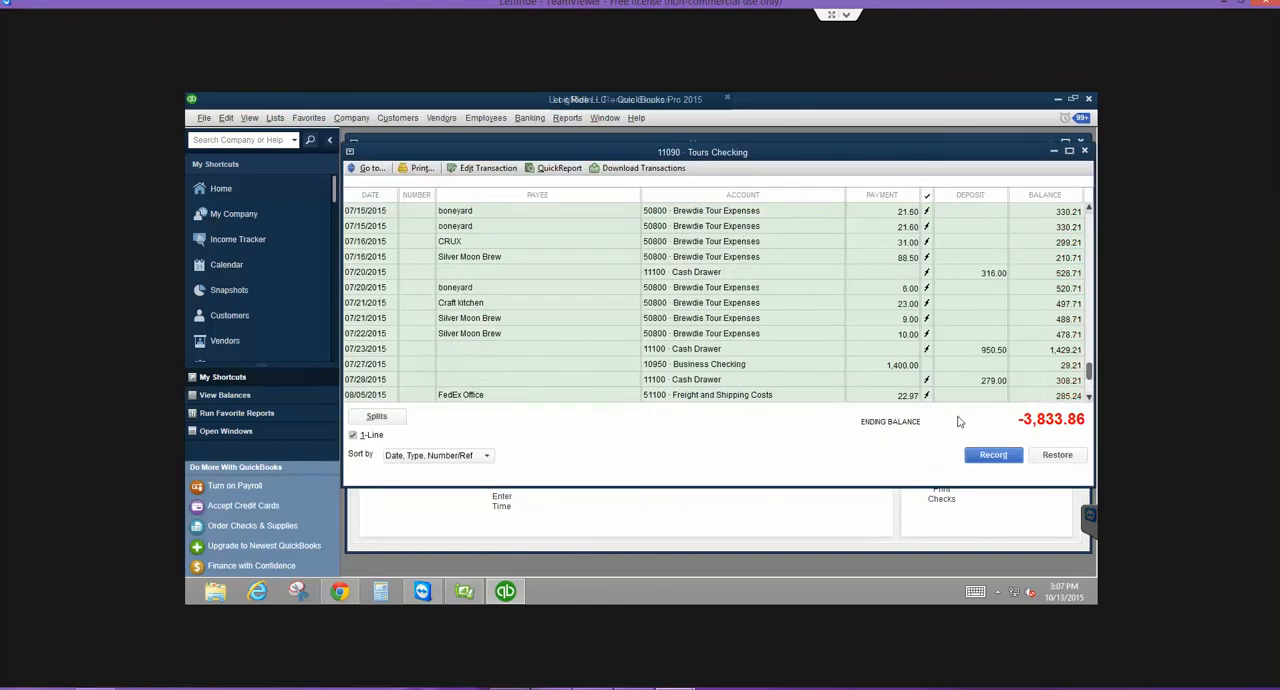
pyautogui.scroll(4, 958, 421)
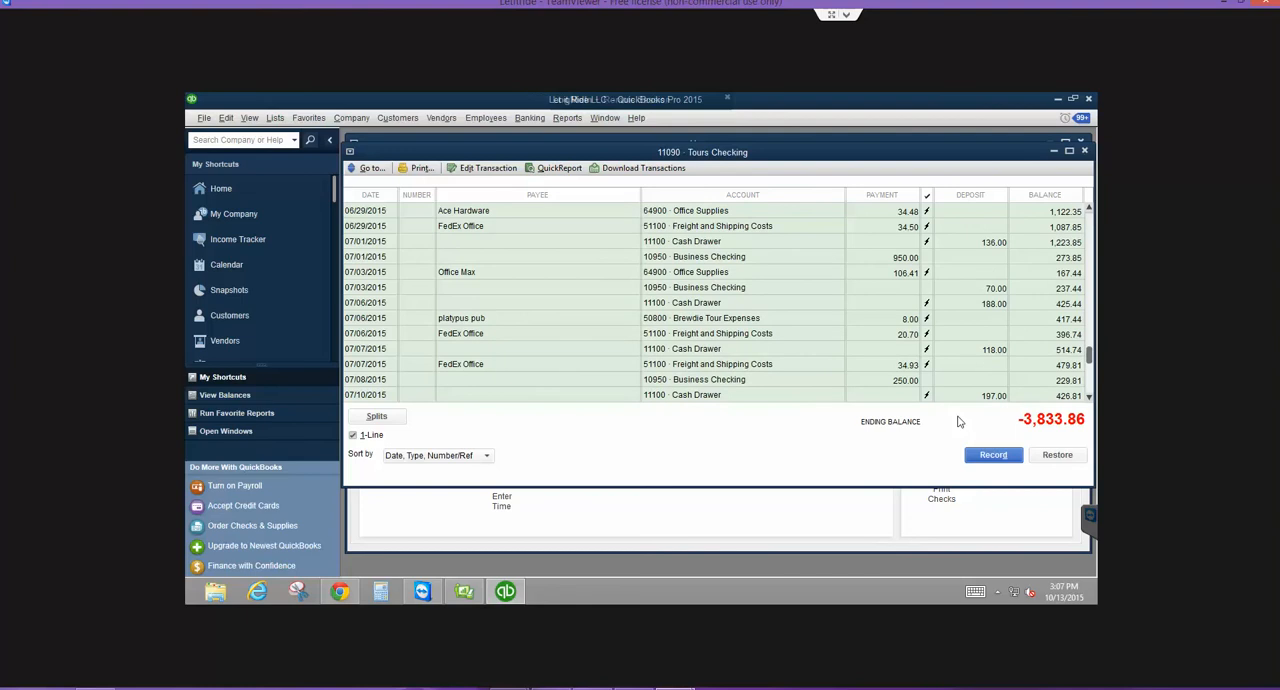
pyautogui.scroll(5, 958, 421)
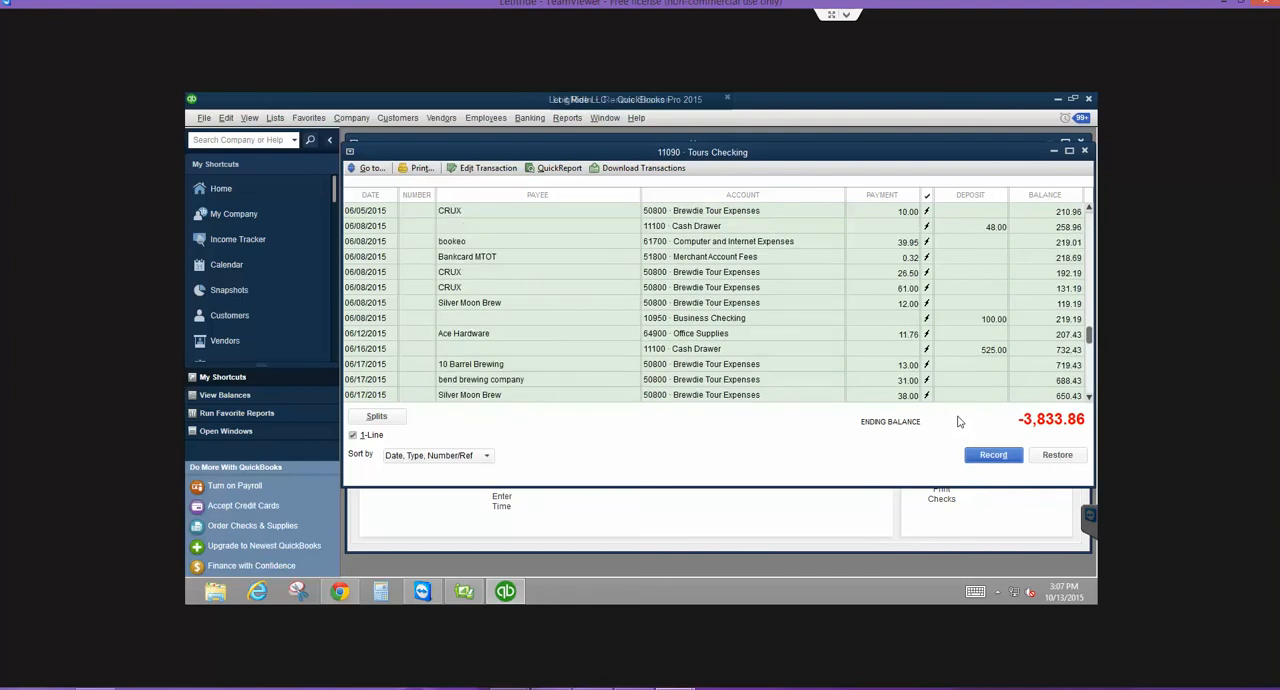
pyautogui.click(1084, 150)
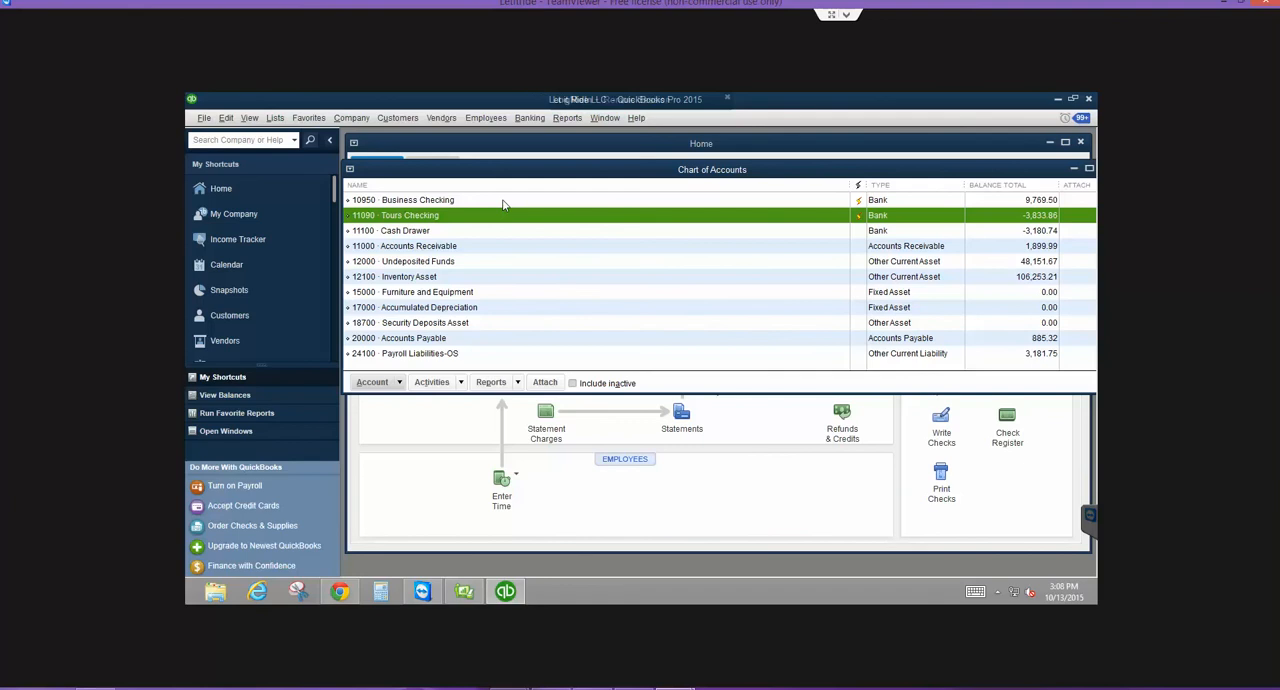
# - Look through the chart of accounts, open Make Deposits and dismiss its list of payments to deposit
pyautogui.scroll(-3, 564, 306)
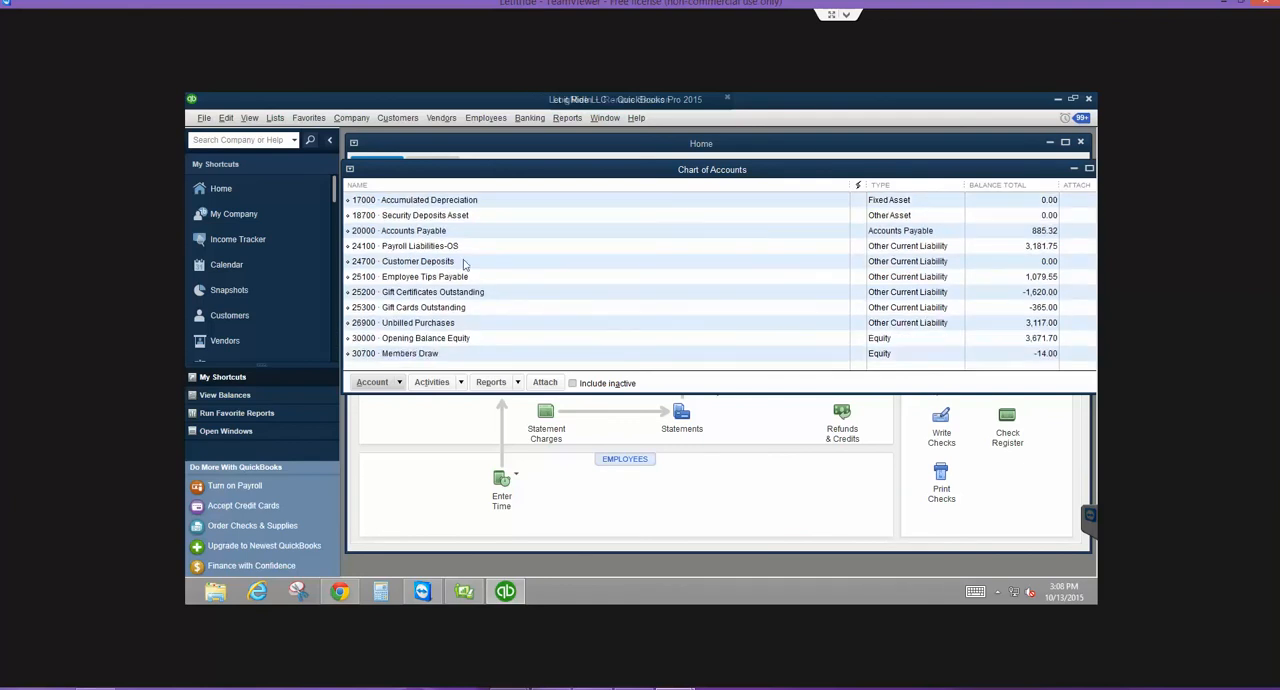
pyautogui.scroll(3, 902, 308)
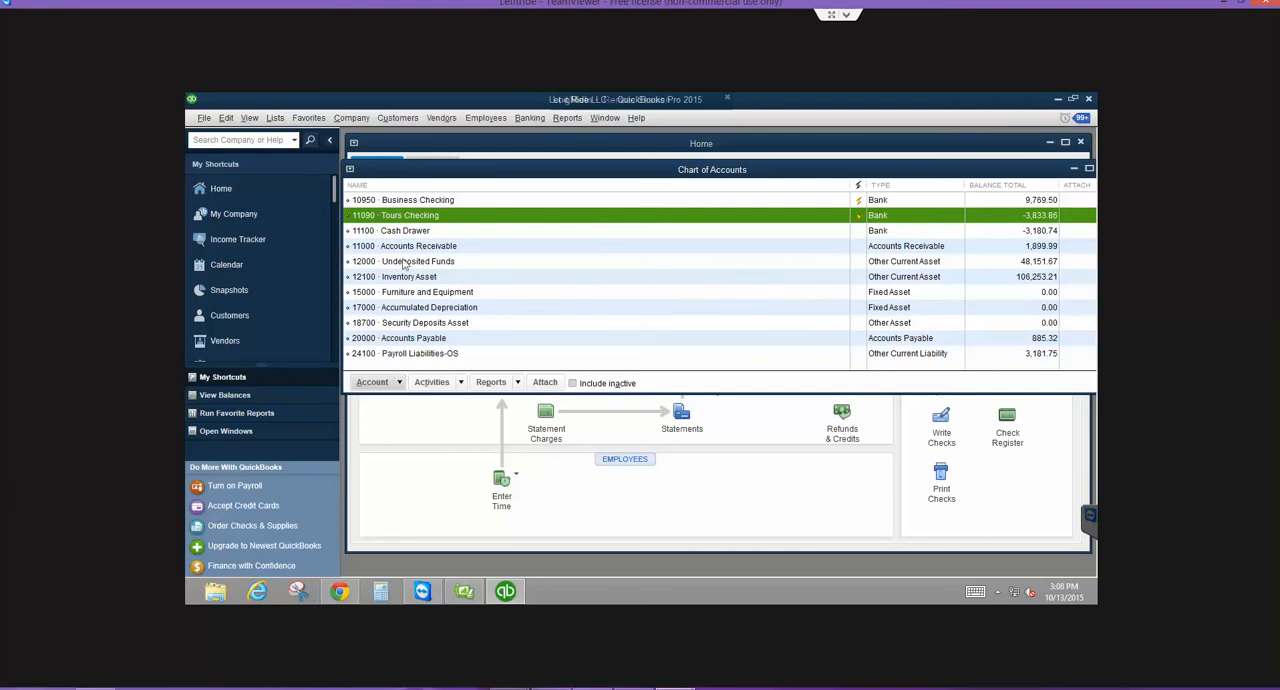
pyautogui.click(527, 118)
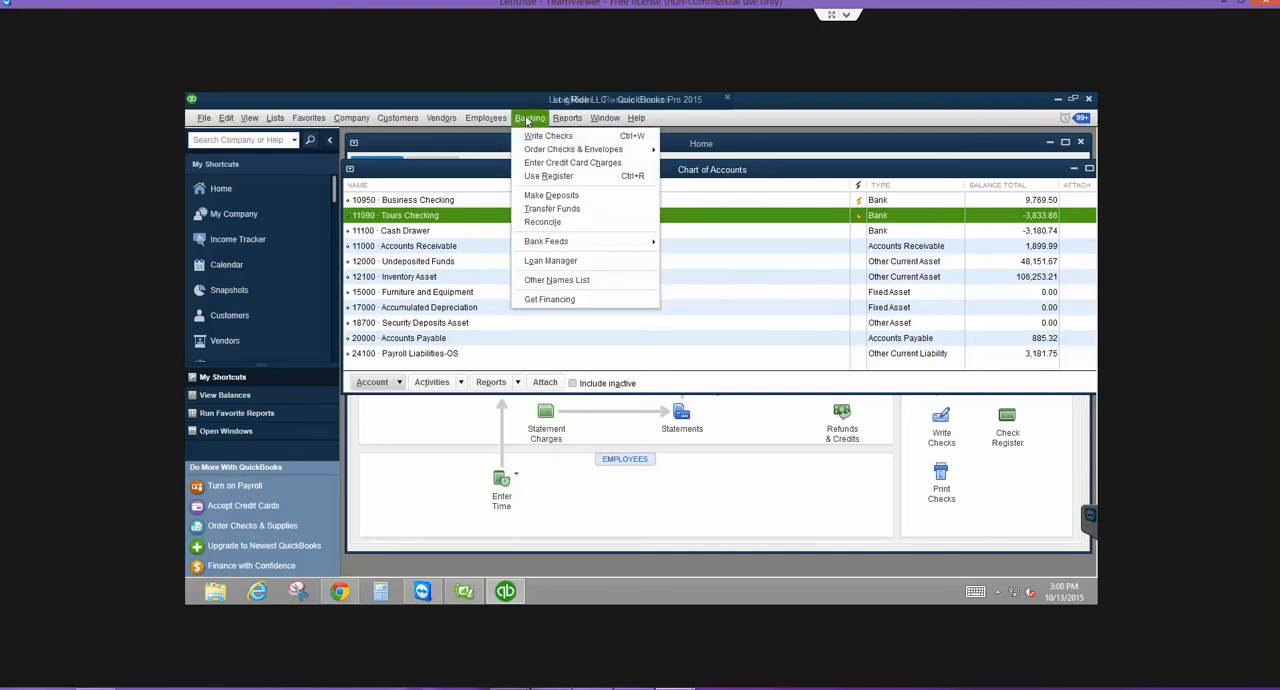
pyautogui.click(531, 196)
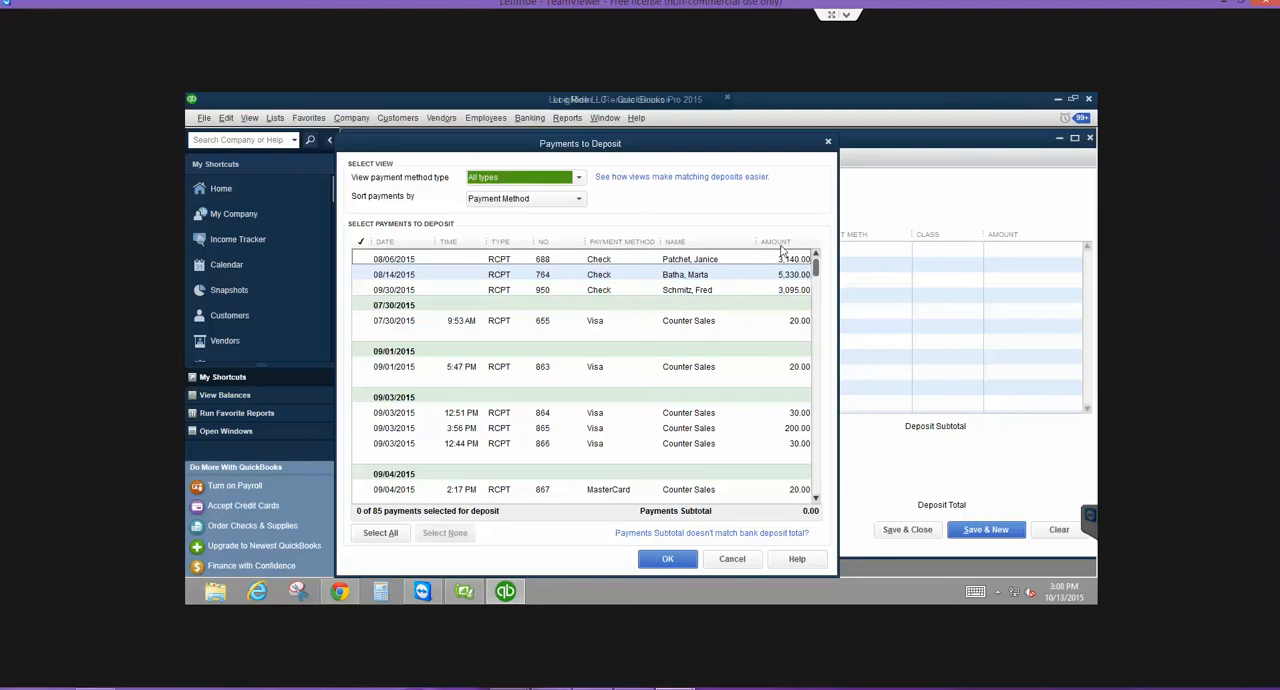
pyautogui.click(729, 560)
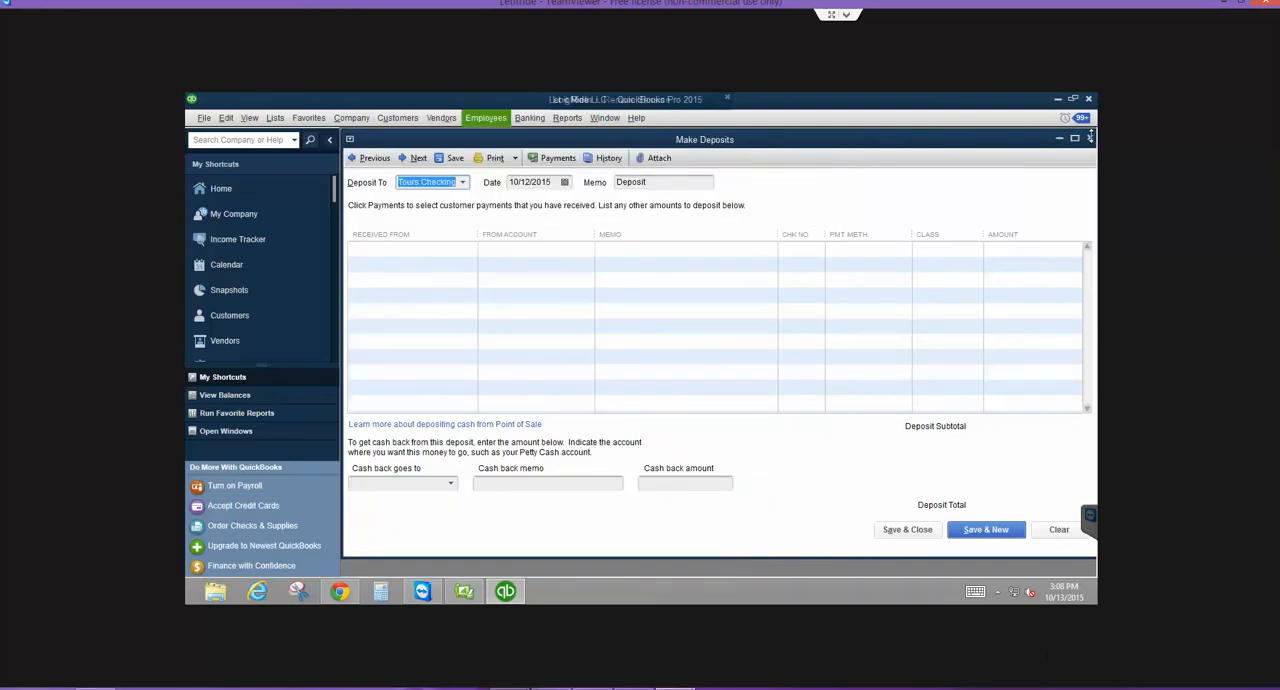
pyautogui.click(530, 118)
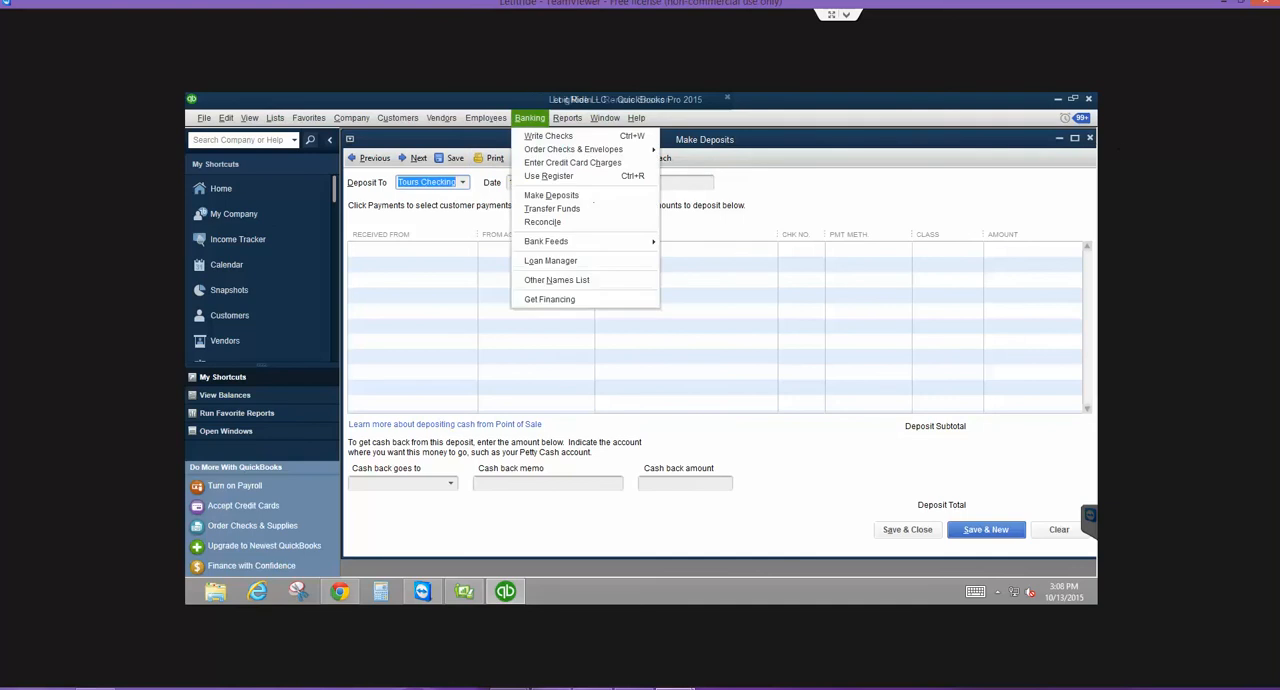
pyautogui.click(552, 208)
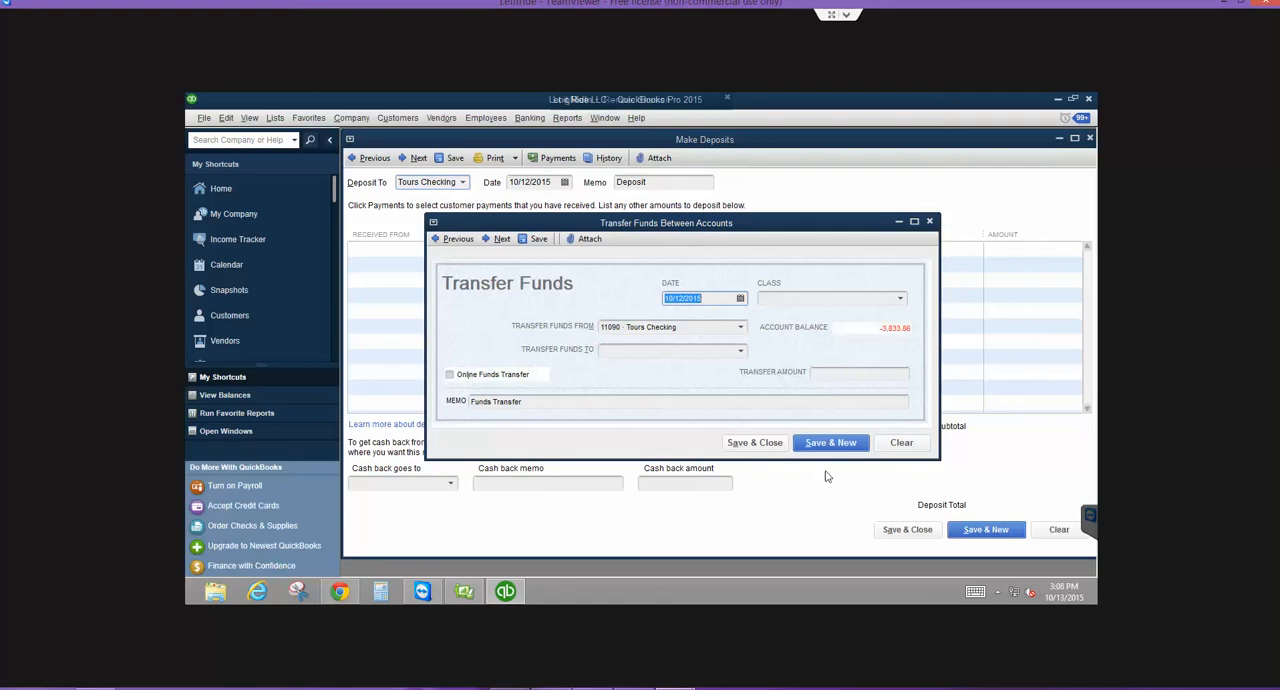
pyautogui.press('Tab')
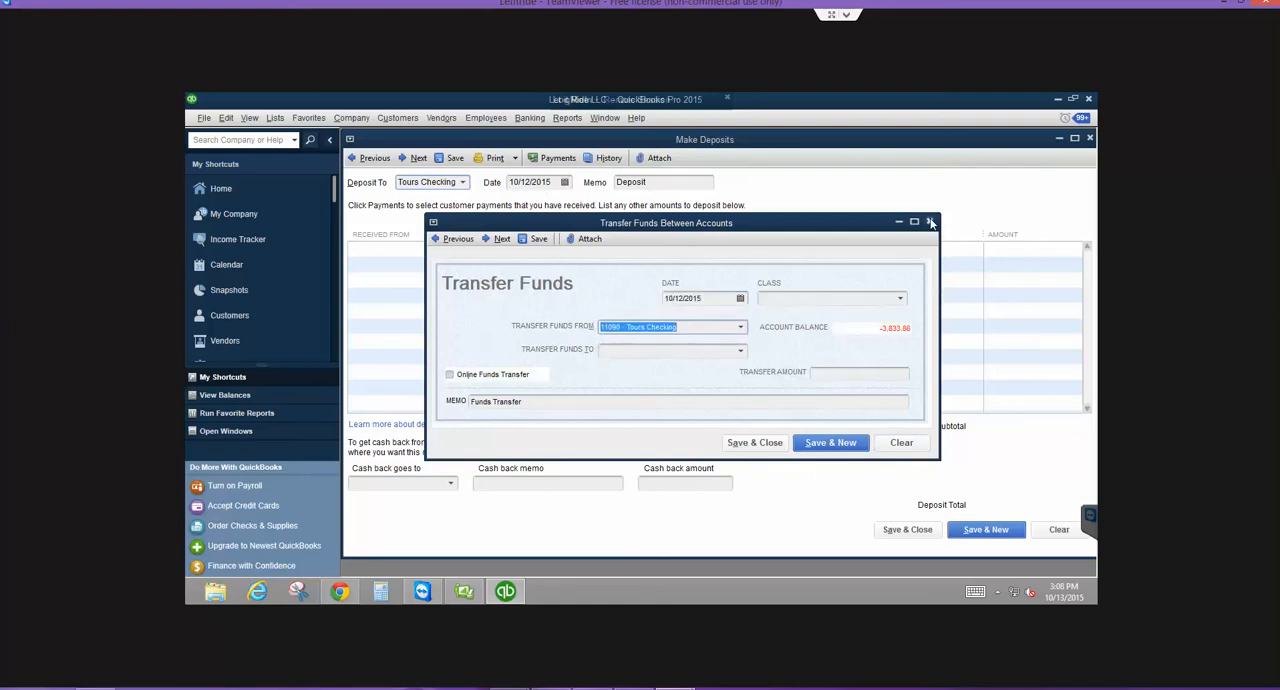
pyautogui.click(931, 222)
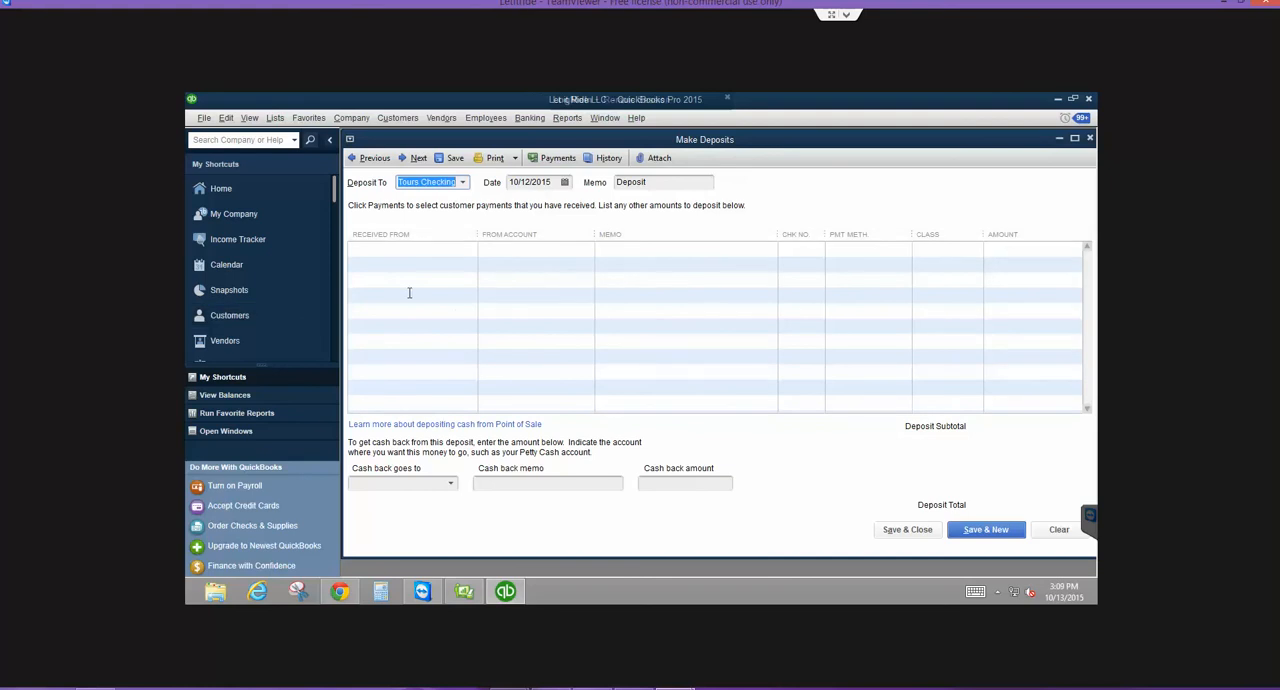
# - Reopen the payments list in Make Deposits and add the 08/14/2015 check payment of 5,330.00 to the deposit
pyautogui.click(529, 119)
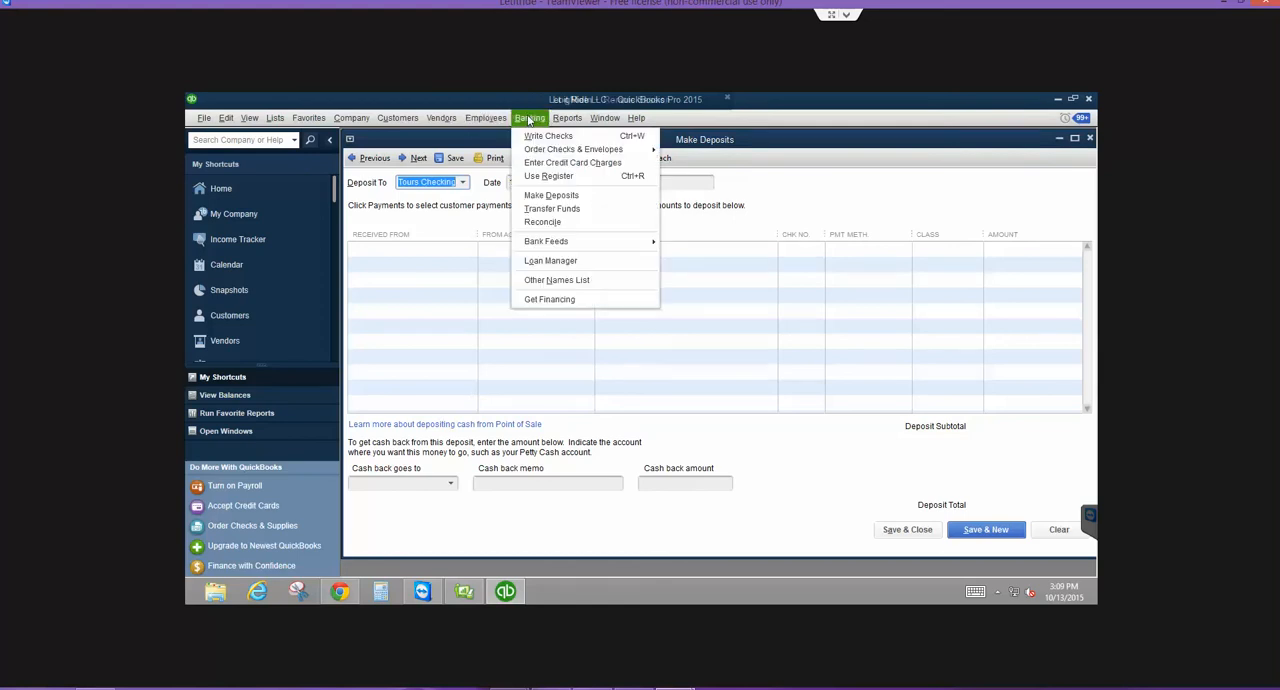
pyautogui.click(537, 196)
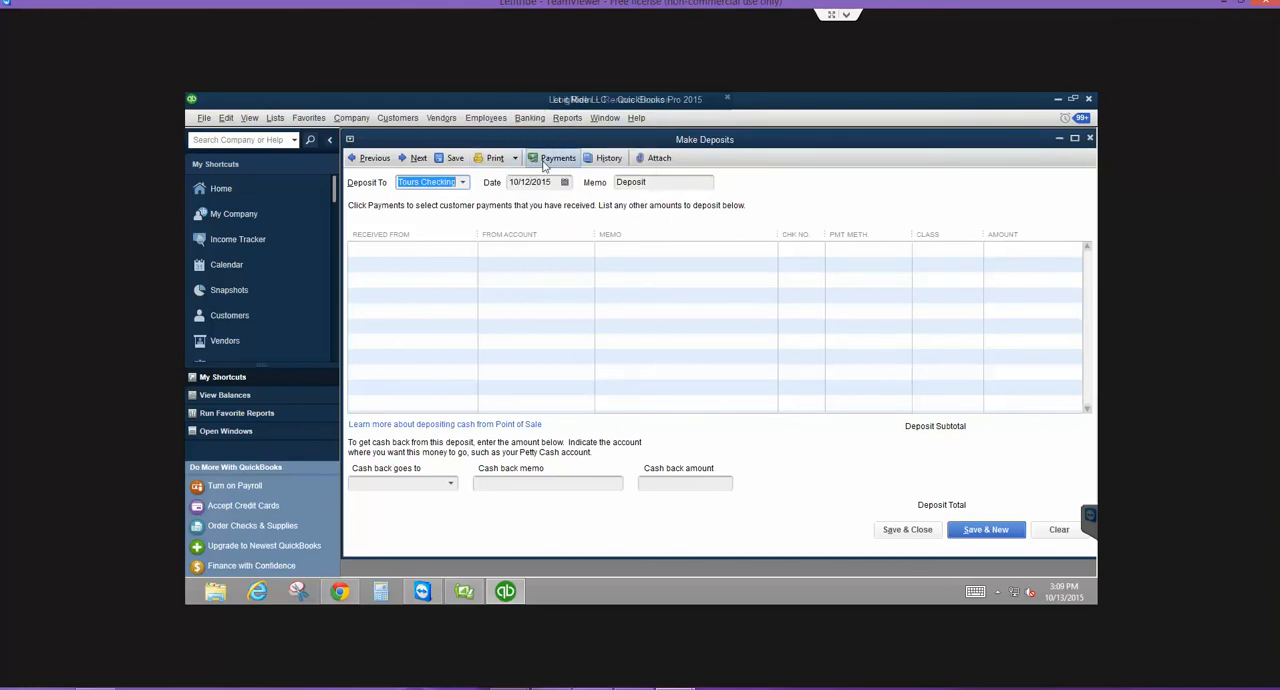
pyautogui.click(544, 162)
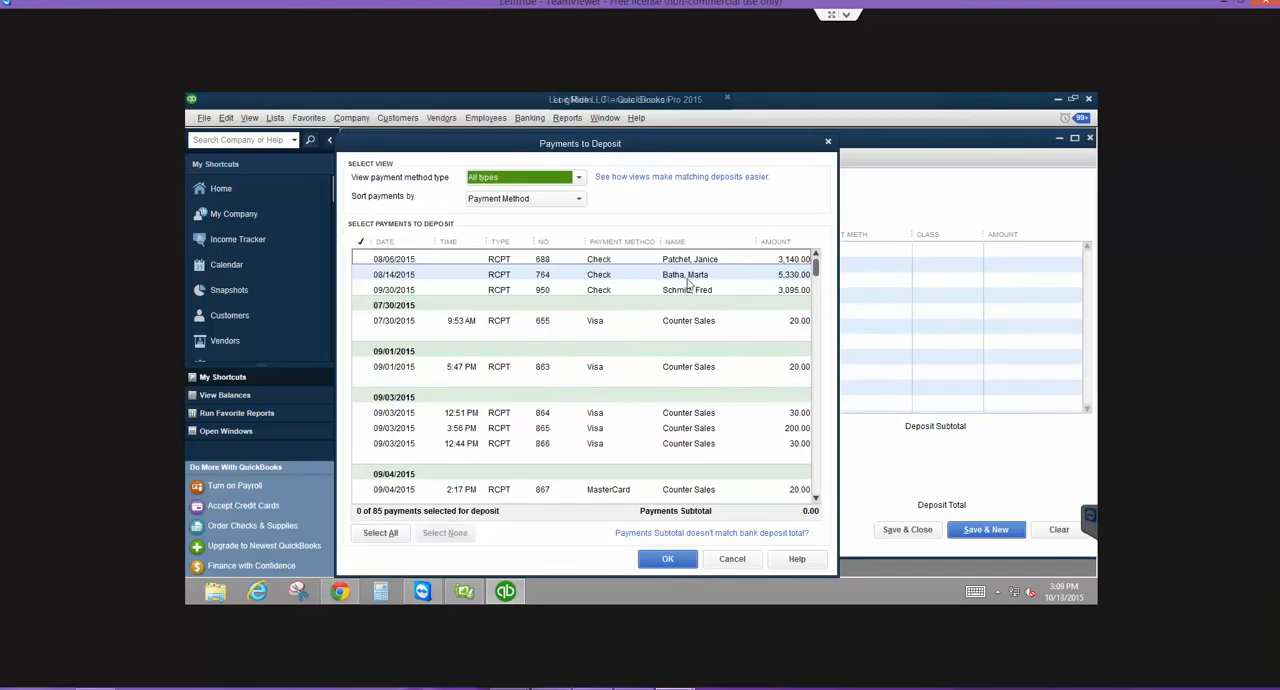
pyautogui.click(362, 275)
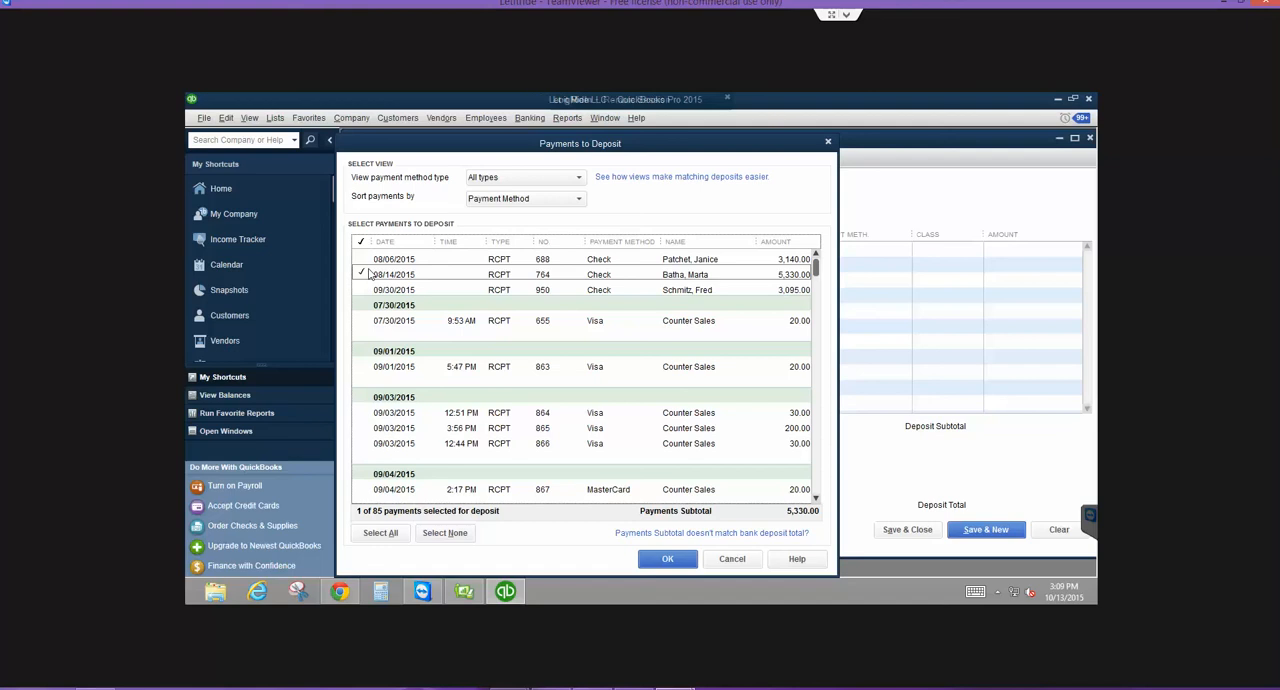
pyautogui.click(362, 275)
pyautogui.click(362, 275)
pyautogui.click(672, 555)
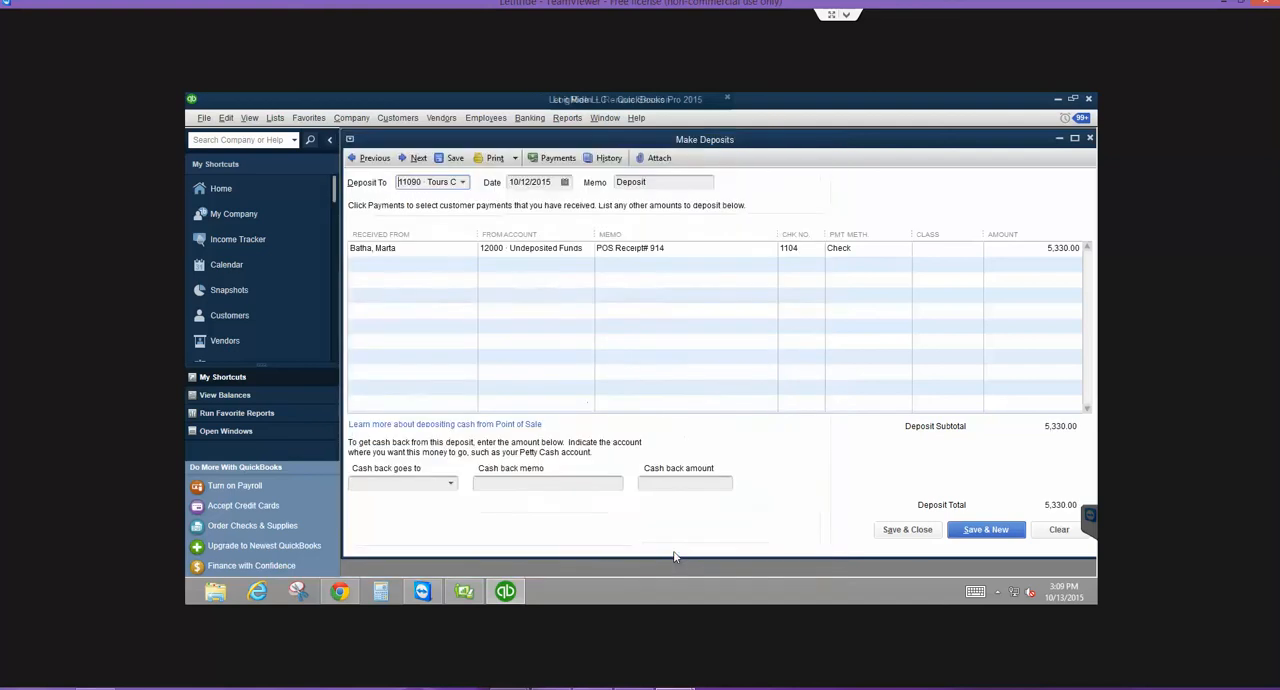
# - Date the deposit 08/15/2015 and choose 11100 Cash Drawer as the account to deposit to
pyautogui.click(564, 182)
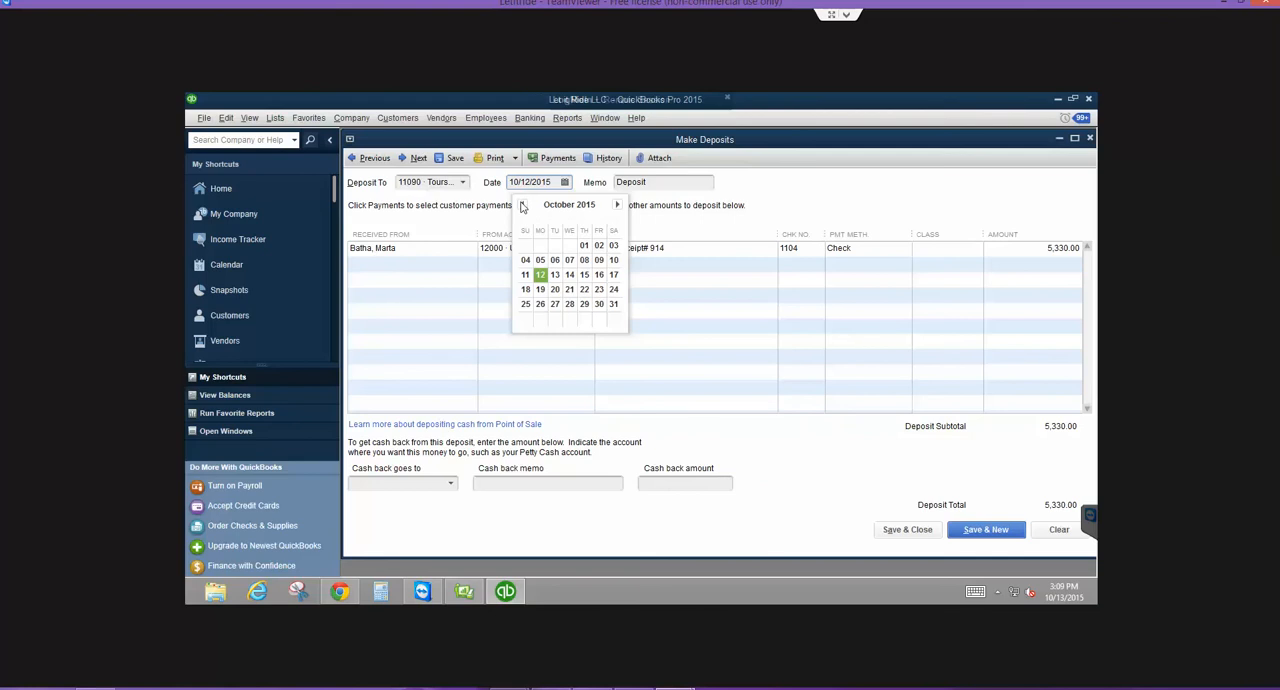
pyautogui.click(521, 205)
pyautogui.click(522, 205)
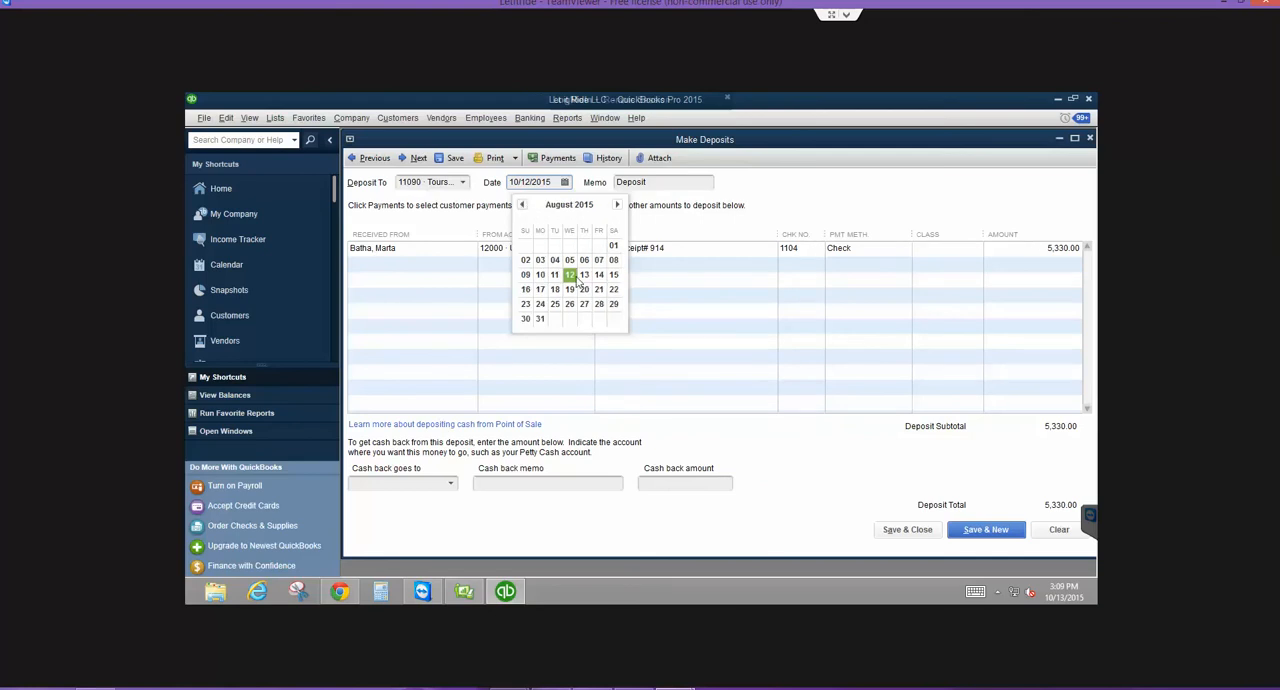
pyautogui.click(613, 274)
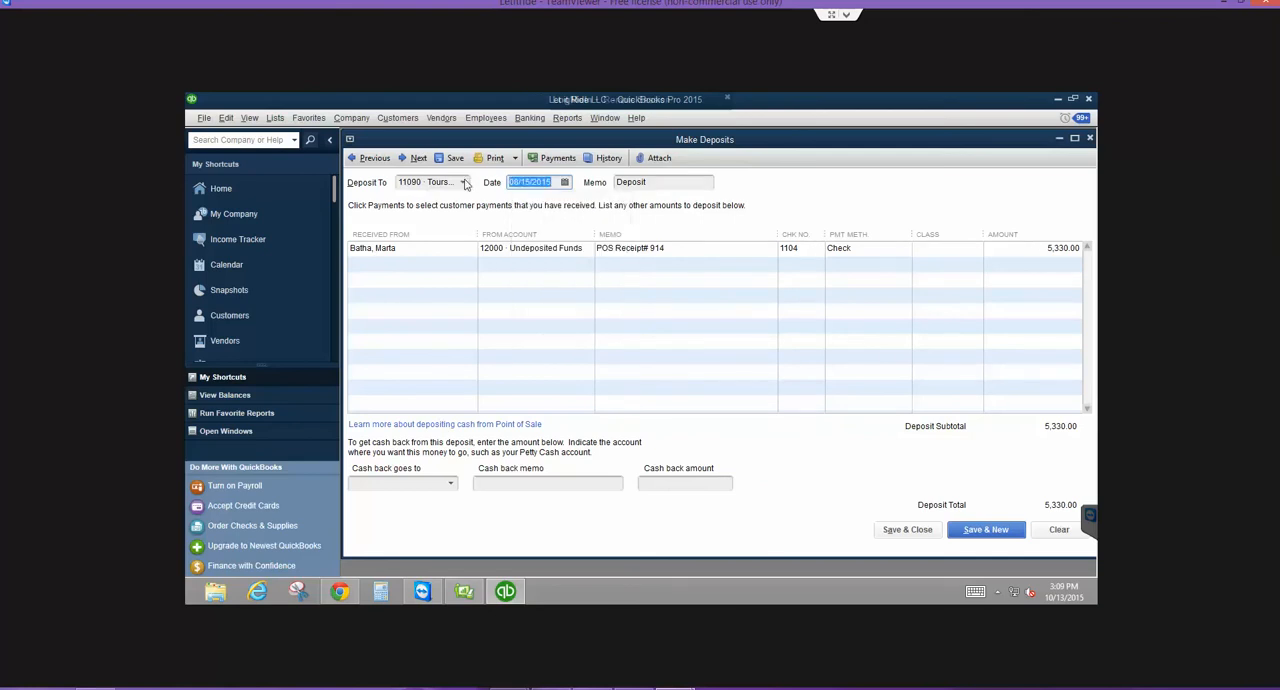
pyautogui.click(463, 182)
pyautogui.click(460, 261)
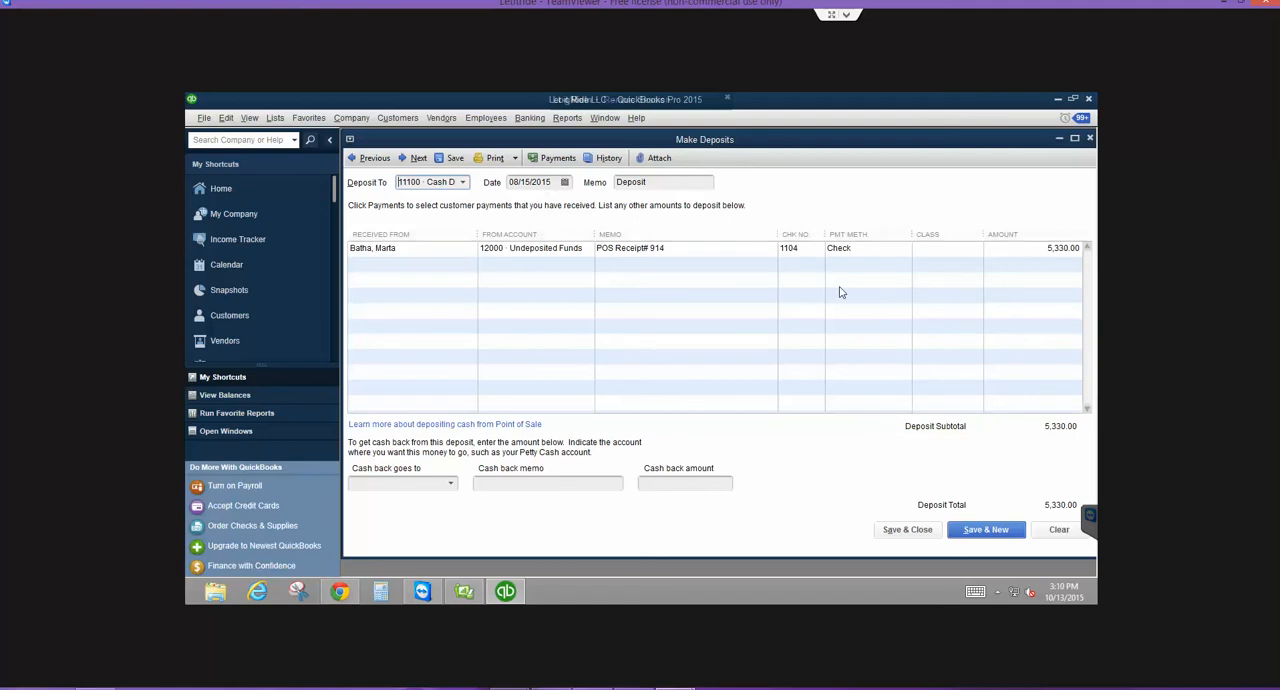
# - Switch to Point of Sale, return to the customer's history and open the 08/14/15 sales receipt to check its payment method
pyautogui.click(474, 591)
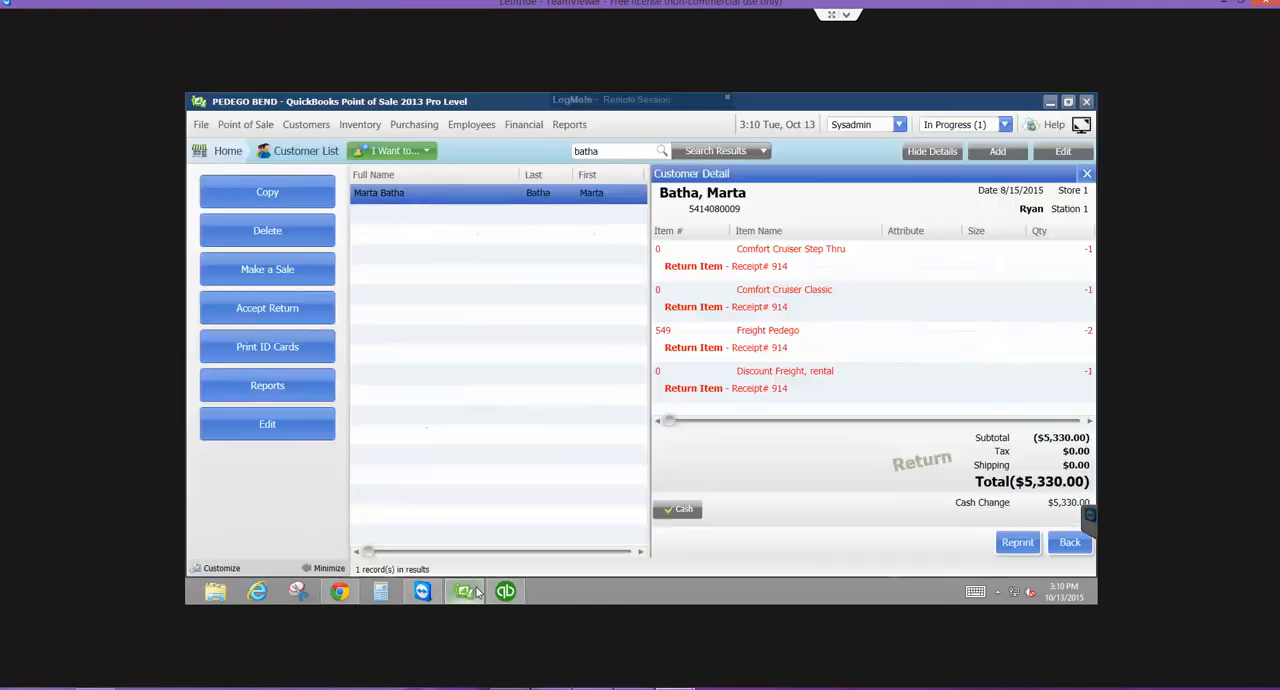
pyautogui.click(938, 152)
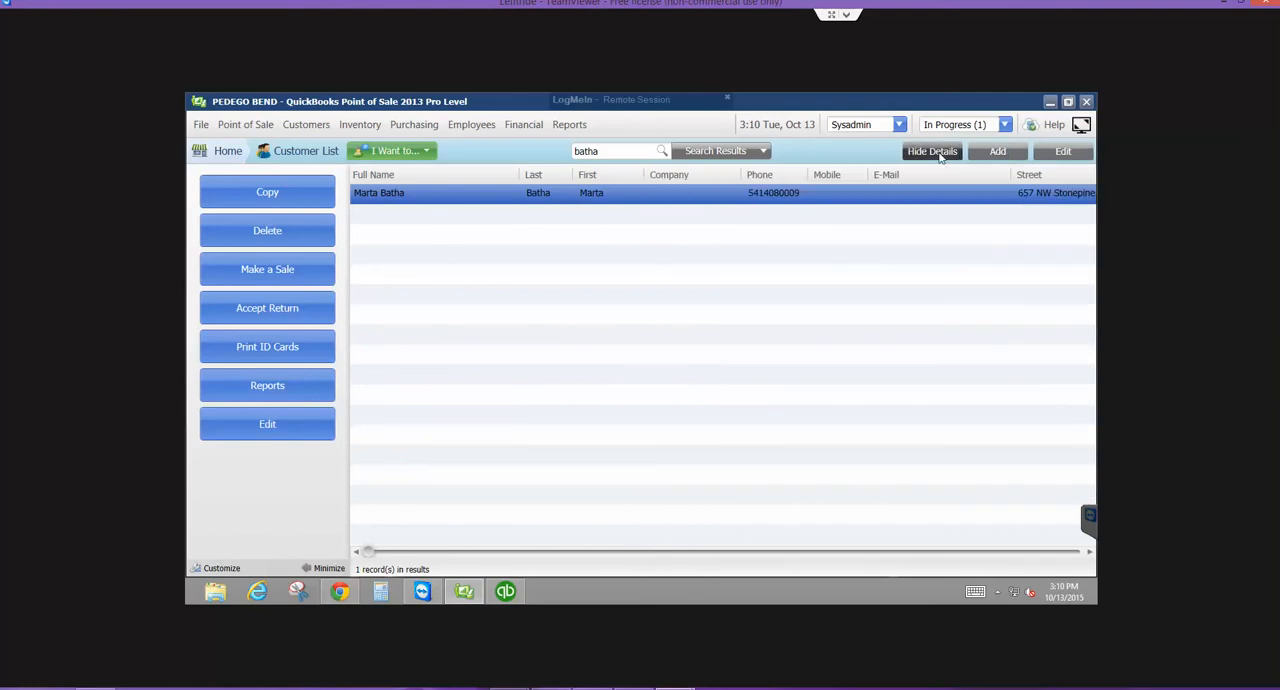
pyautogui.click(940, 155)
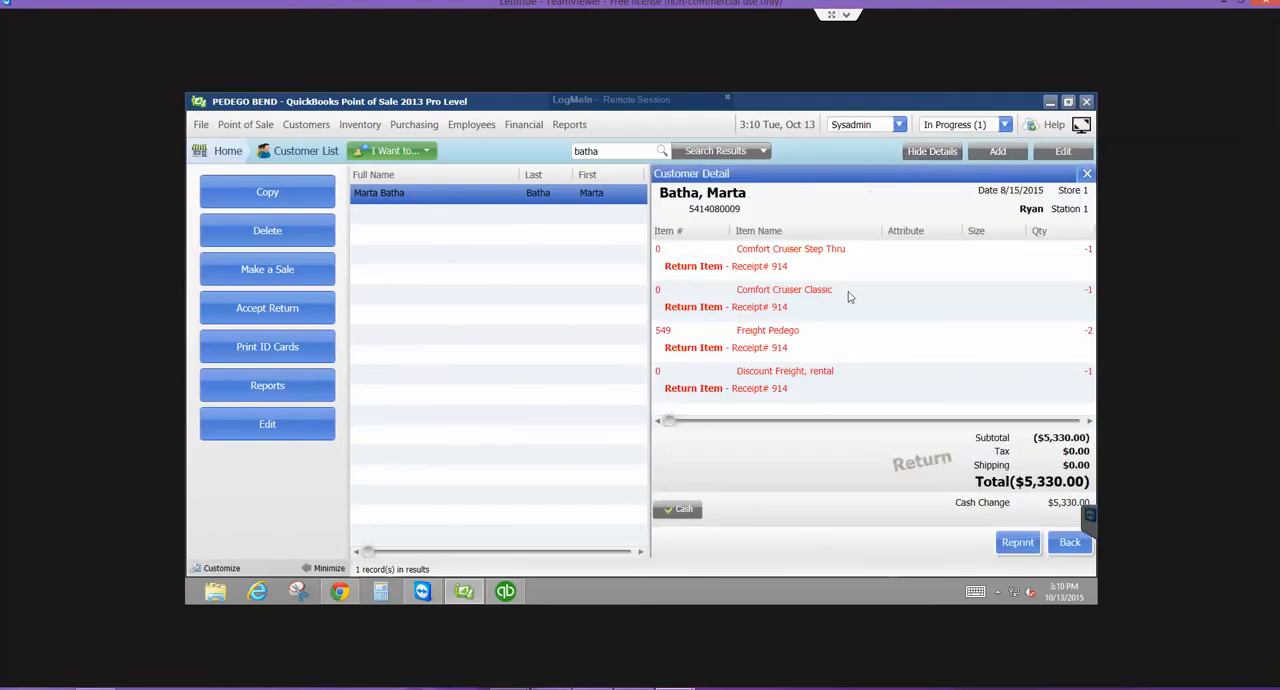
pyautogui.click(1071, 542)
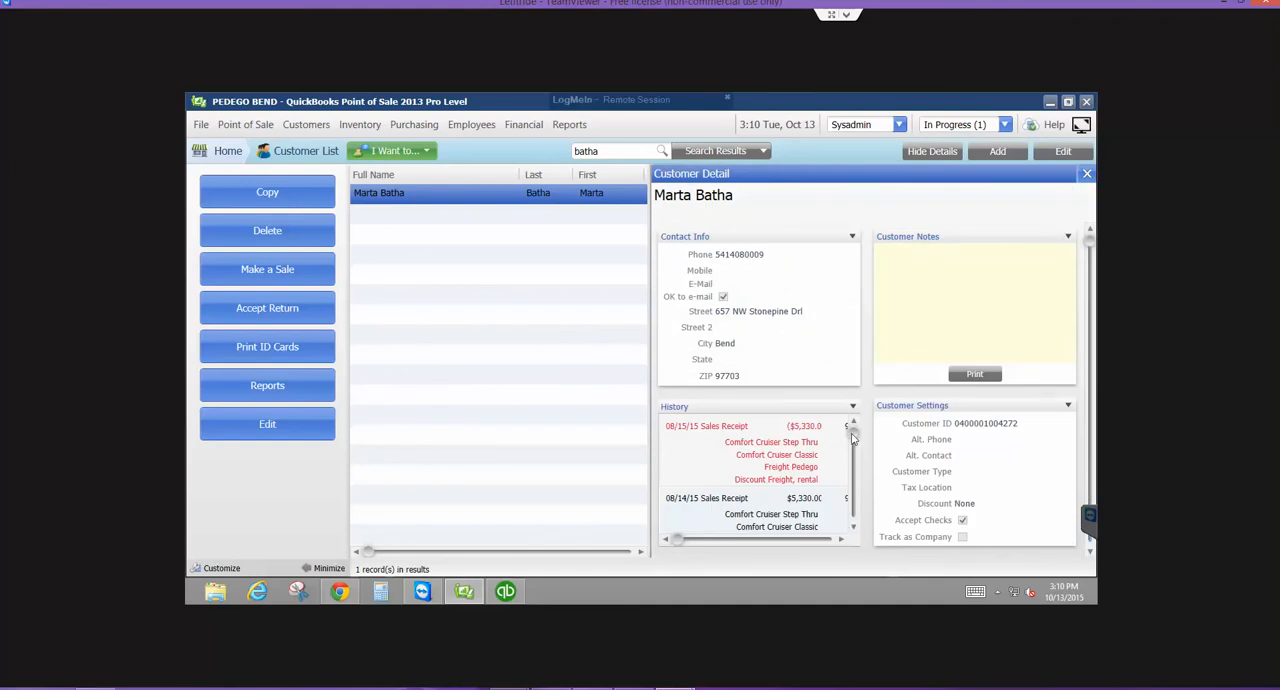
pyautogui.click(853, 487)
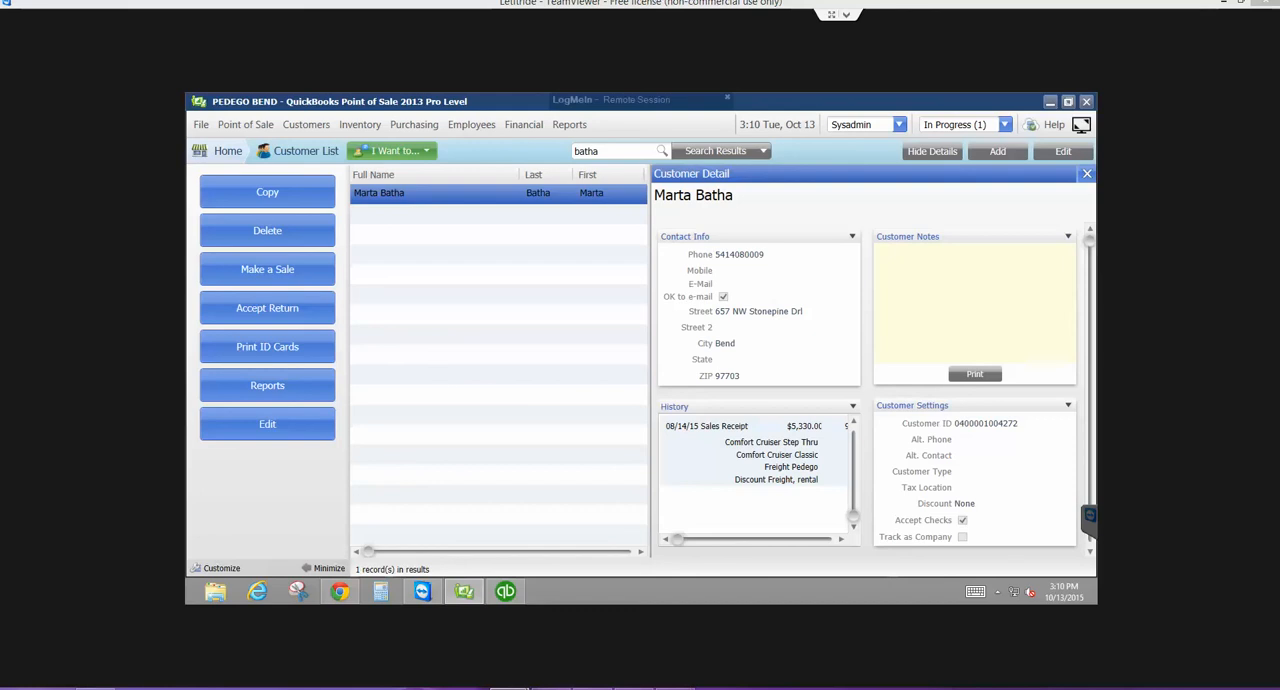
pyautogui.doubleClick(771, 460)
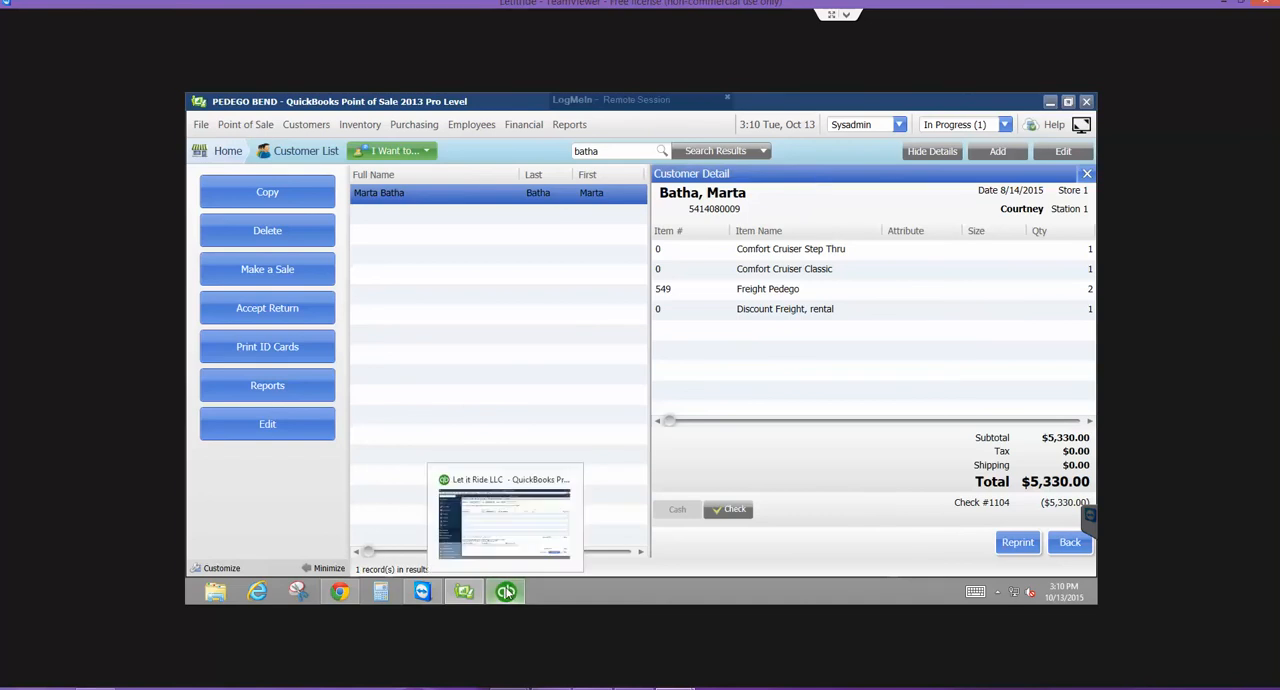
# - Switch to QuickBooks, open Make Deposits and add the 08/06/2015 check payment of 3,140.00 to the deposit
pyautogui.click(505, 591)
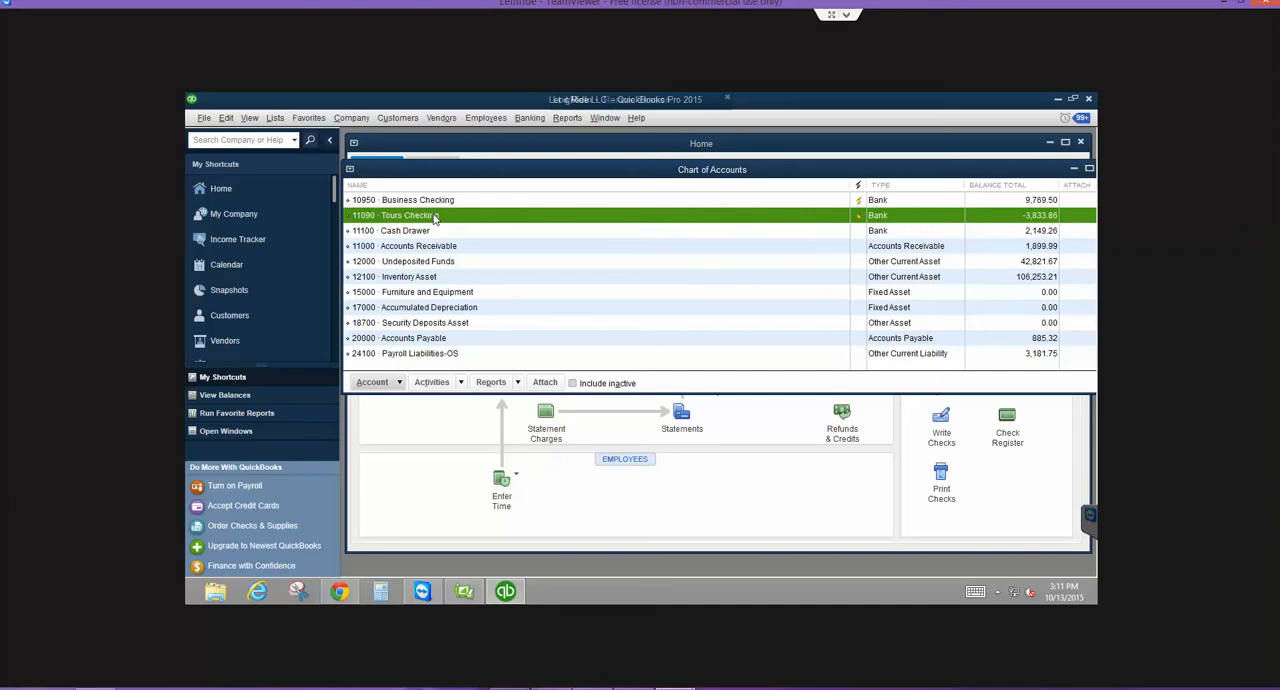
pyautogui.click(529, 118)
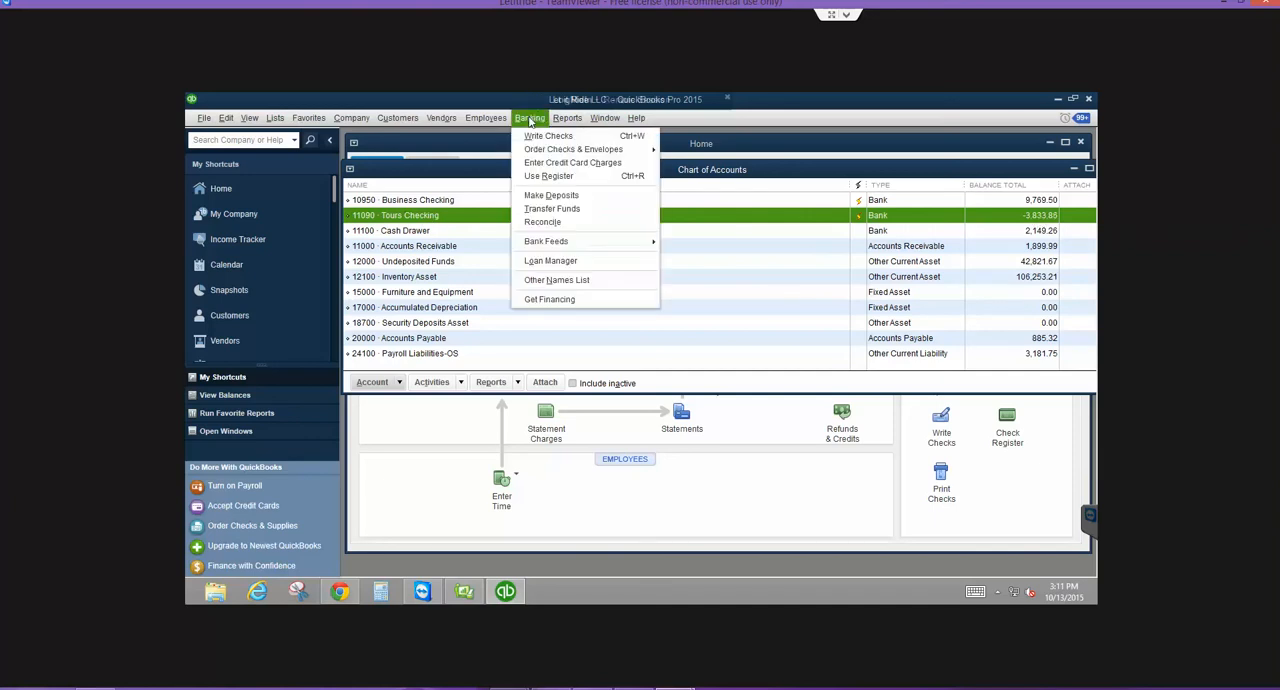
pyautogui.click(537, 196)
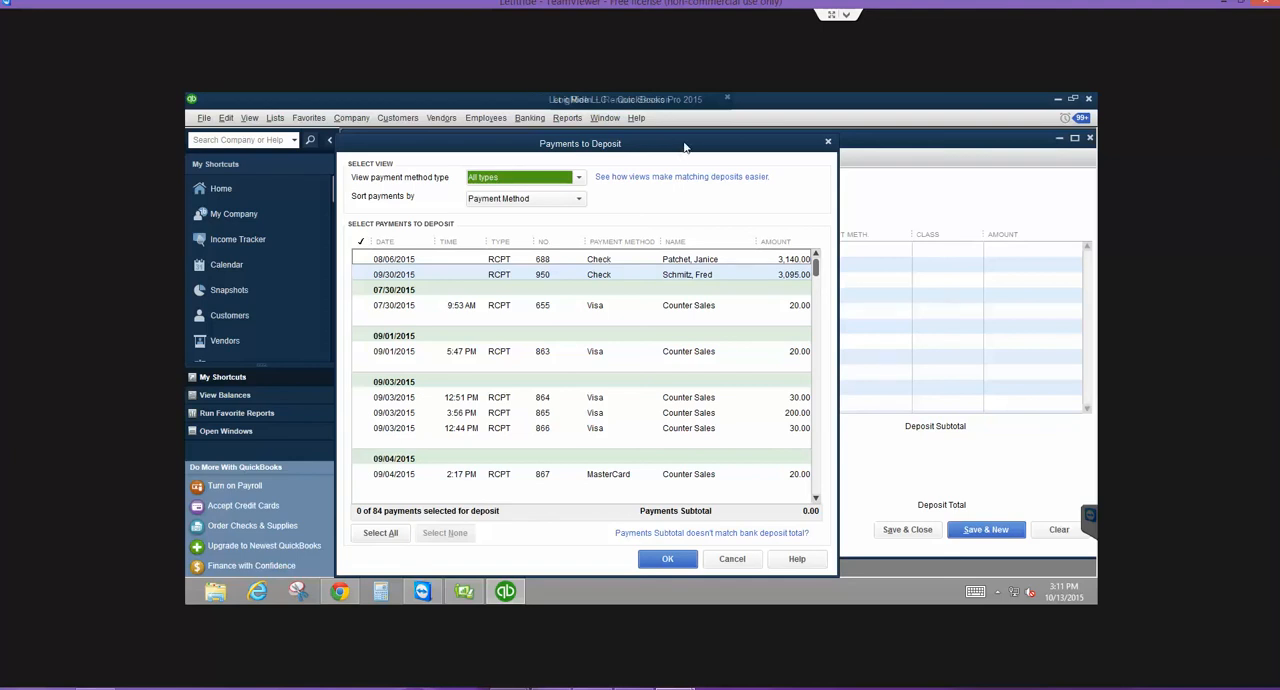
pyautogui.moveTo(687, 146); pyautogui.dragTo(768, 148)
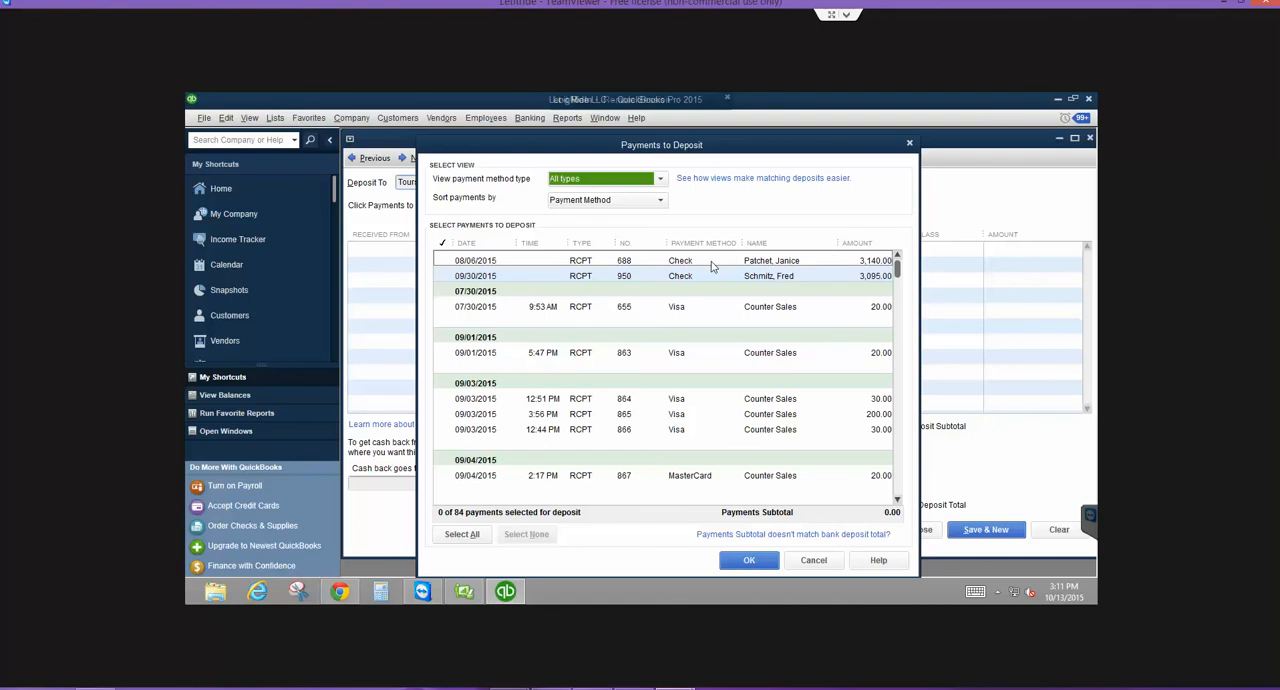
pyautogui.click(446, 262)
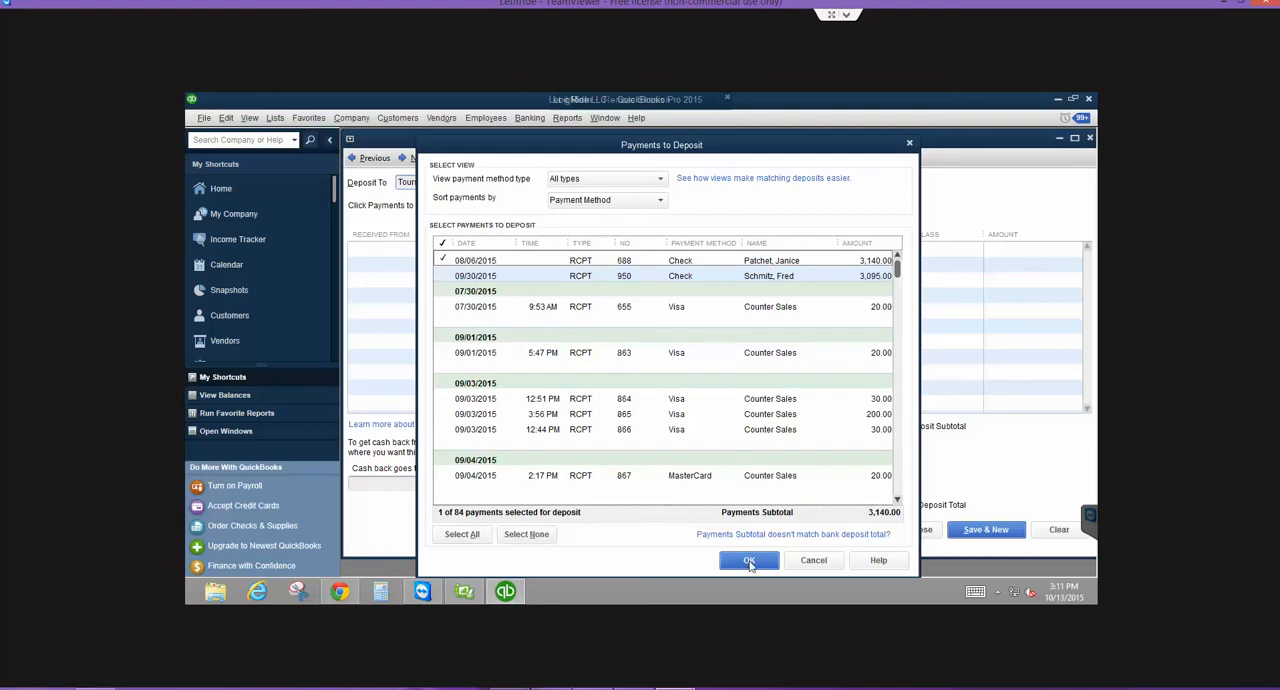
pyautogui.click(749, 561)
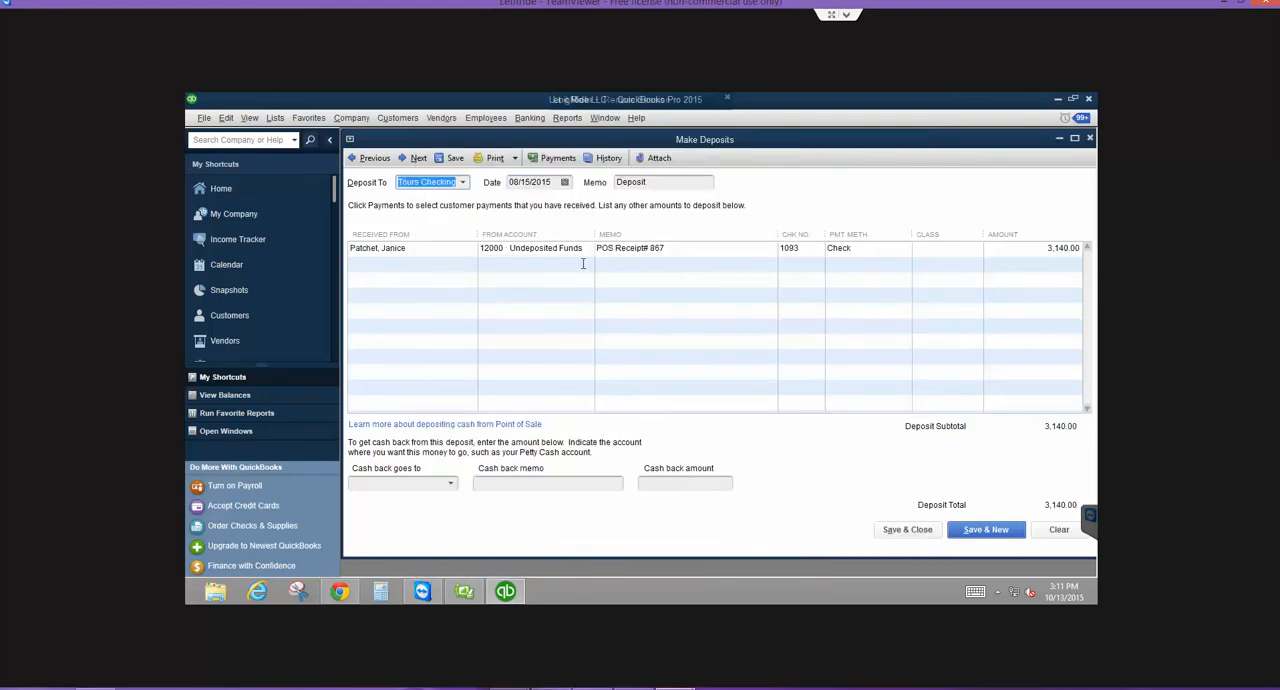
# - Add a 500.00 line from 11100 Cash Drawer with Cash as its payment method, and discard the deposit
pyautogui.click(582, 264)
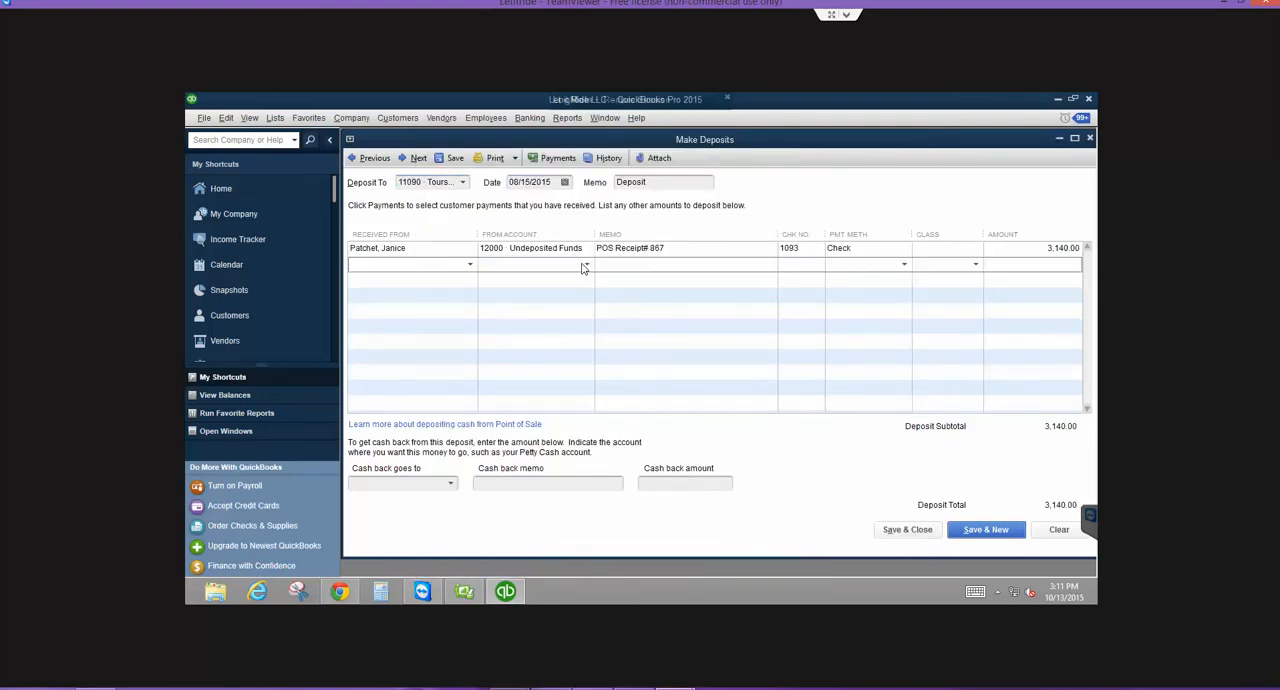
pyautogui.write('10950 · Business Checking')
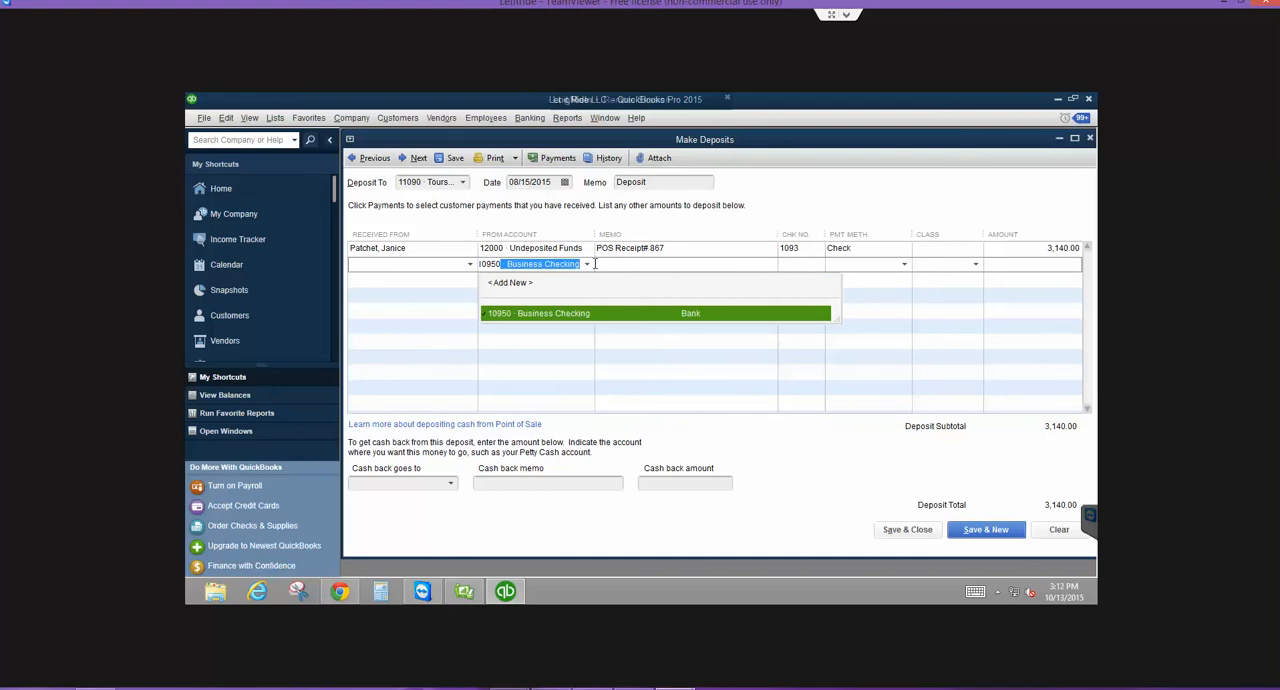
pyautogui.click(586, 264)
pyautogui.click(546, 341)
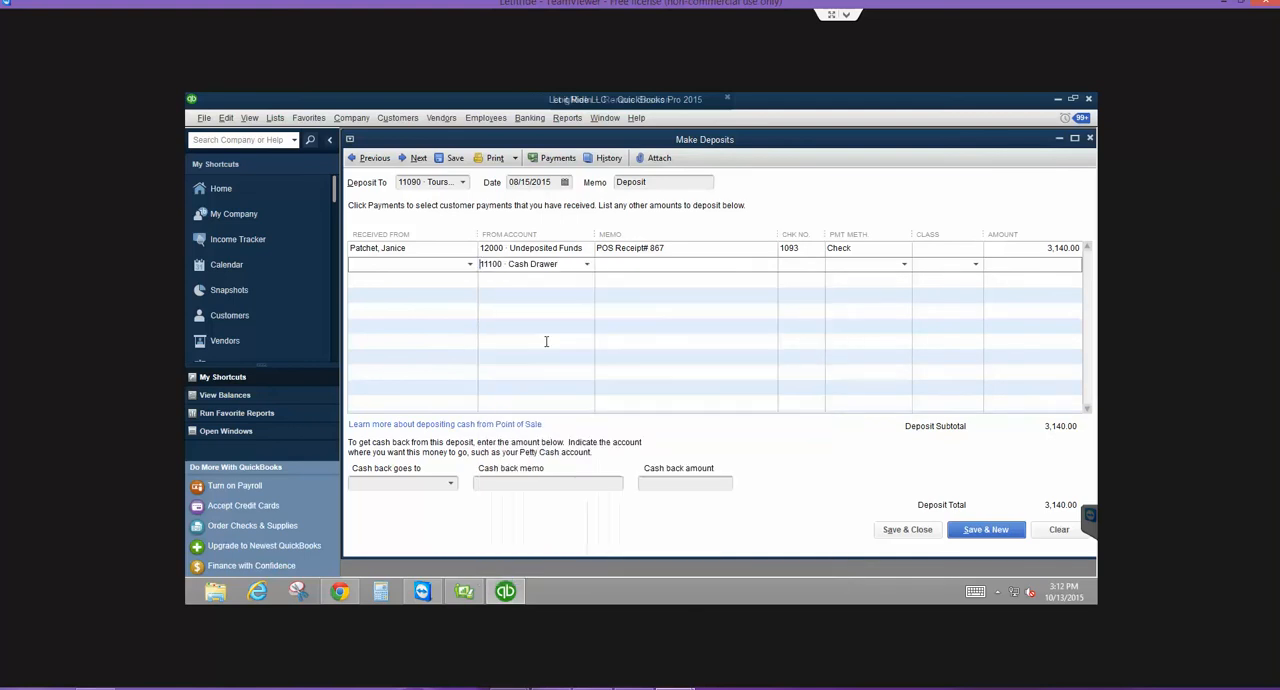
pyautogui.click(1020, 264)
pyautogui.write('500')
pyautogui.press('Tab')
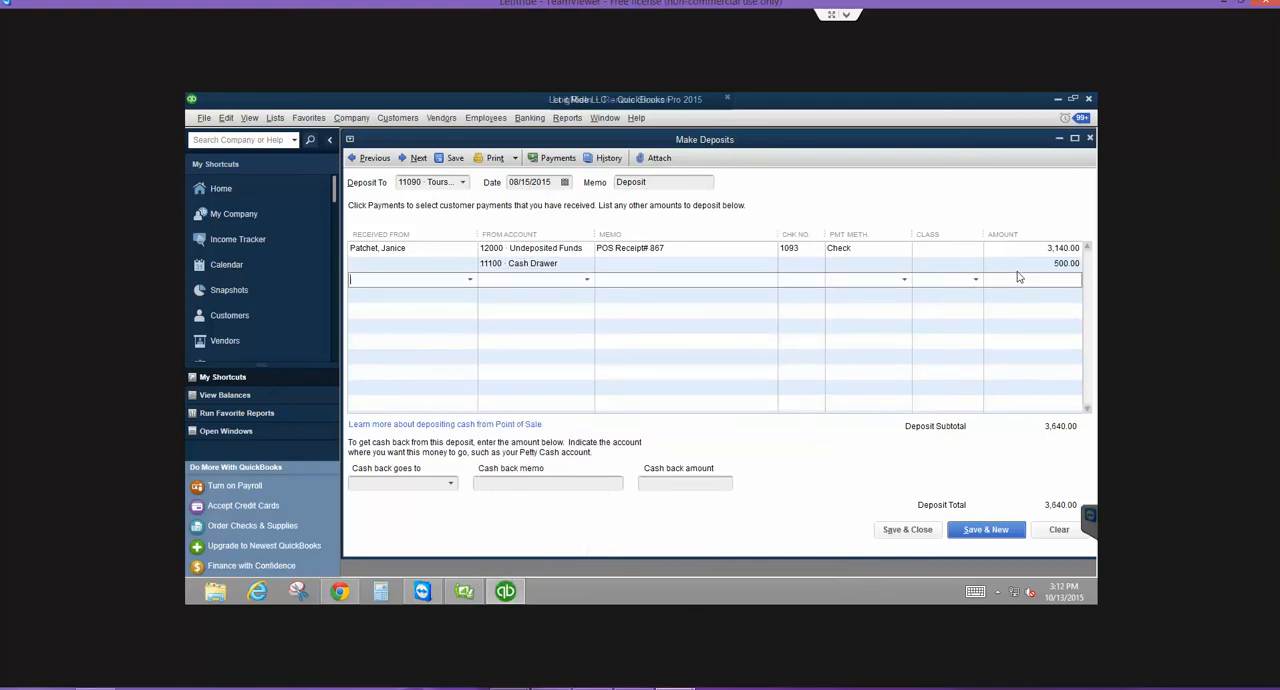
pyautogui.click(907, 264)
pyautogui.click(864, 314)
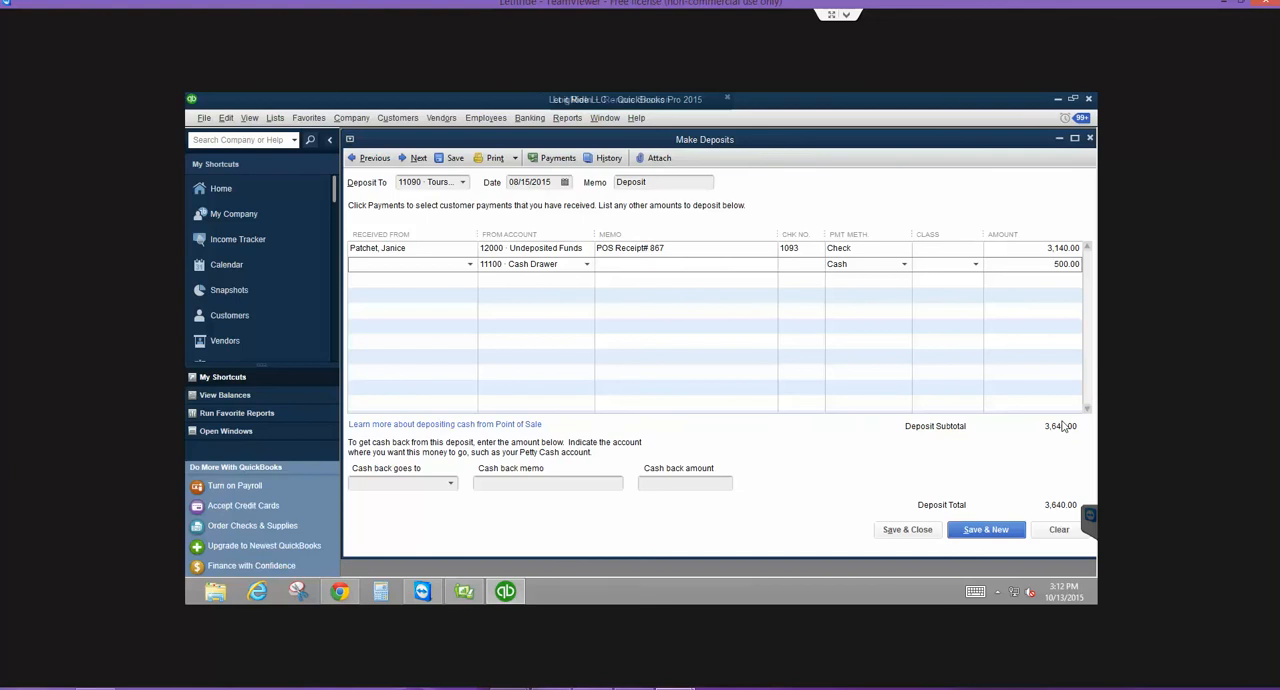
pyautogui.click(1059, 530)
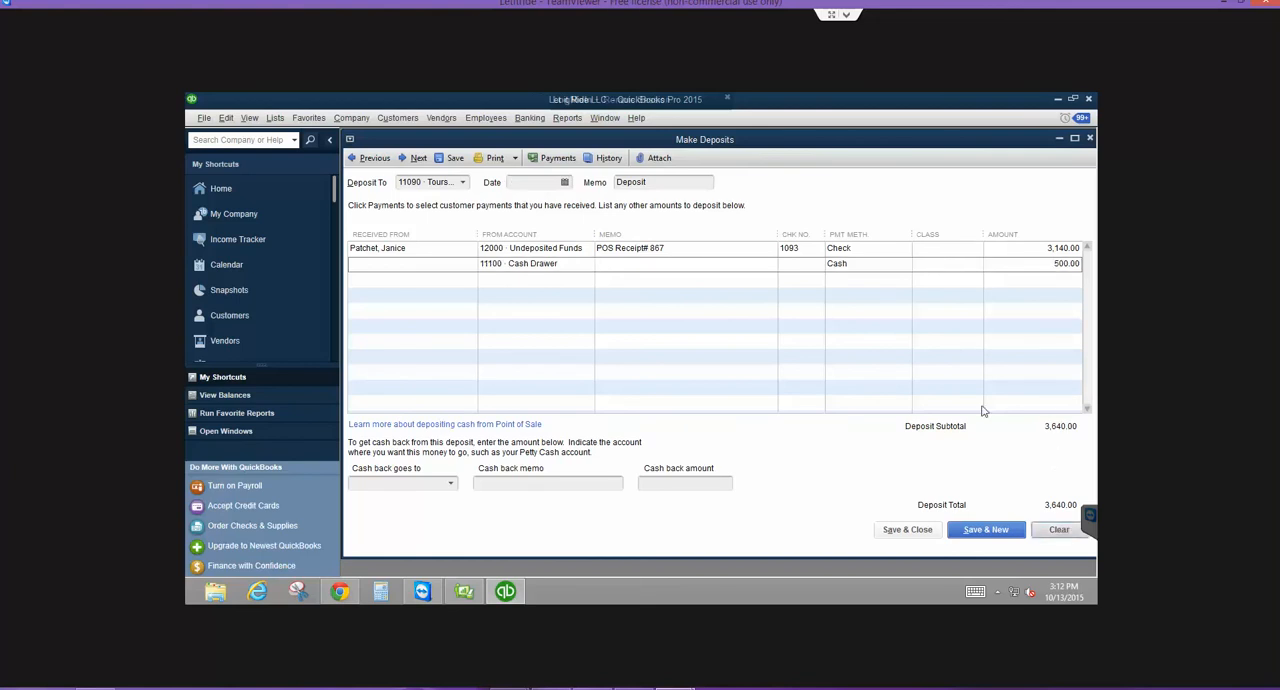
pyautogui.click(1089, 138)
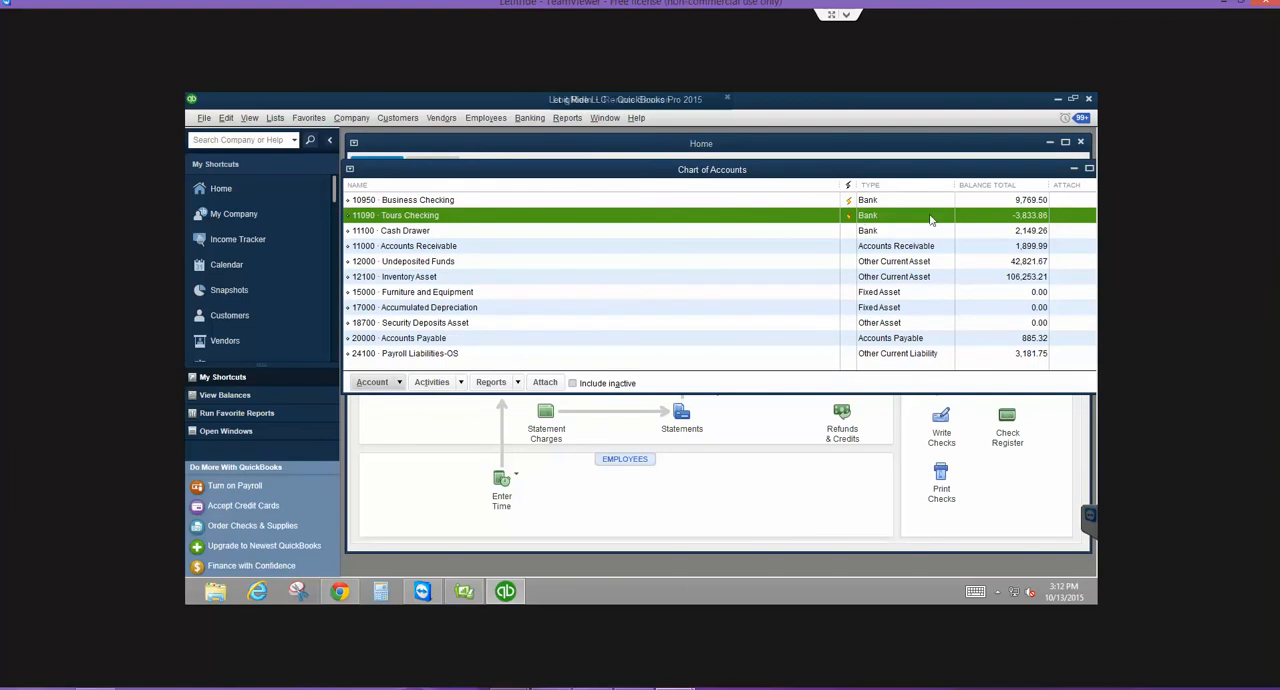
# - Review the latest entries in the 11100 Cash Drawer register and close it
pyautogui.doubleClick(390, 231)
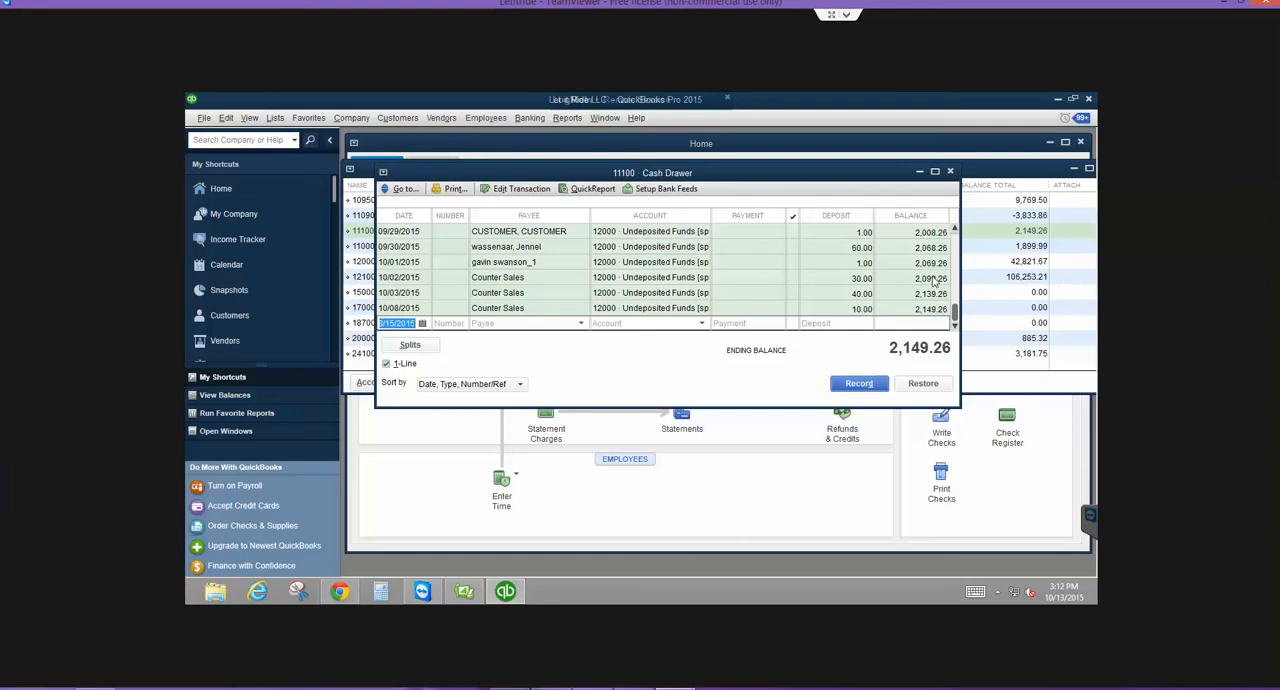
pyautogui.click(956, 233)
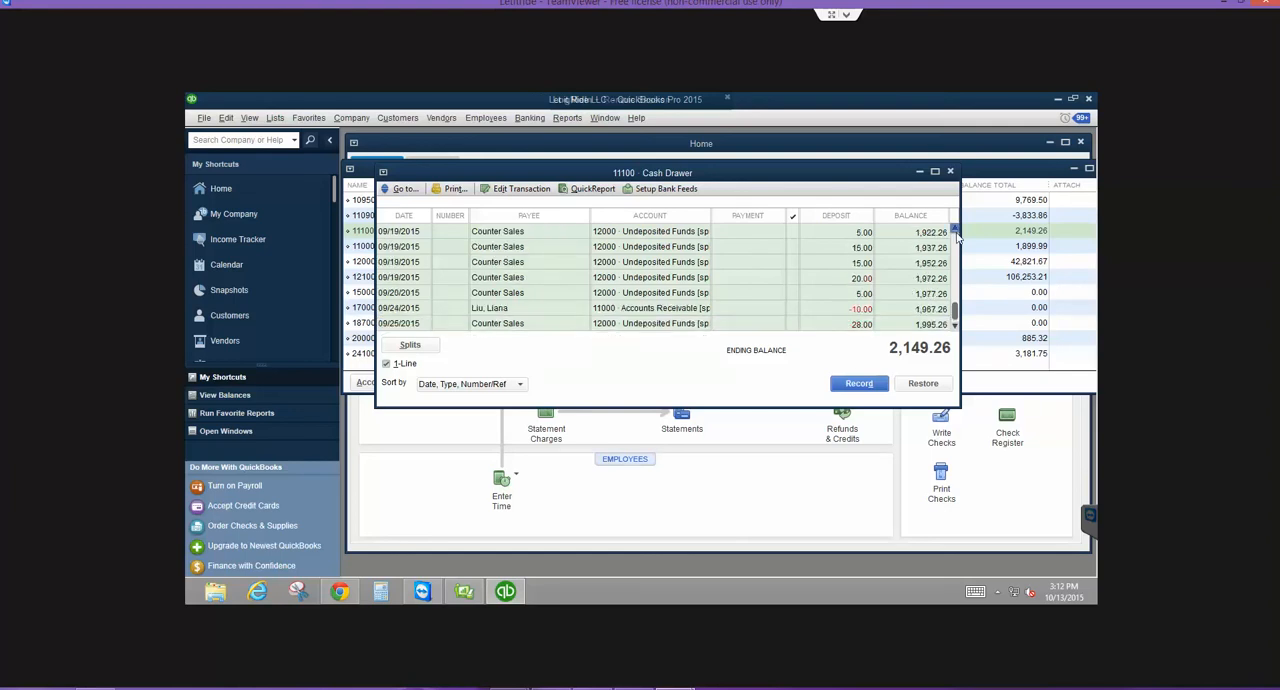
pyautogui.moveTo(957, 309); pyautogui.dragTo(957, 318)
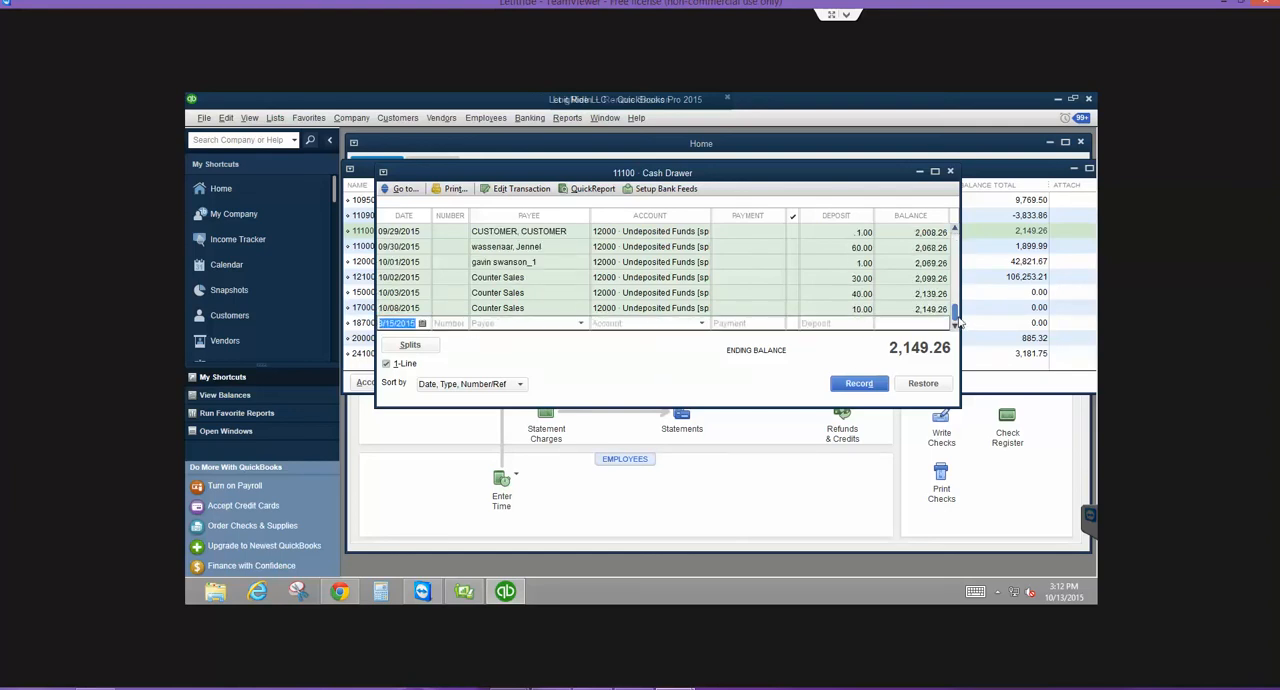
pyautogui.click(950, 172)
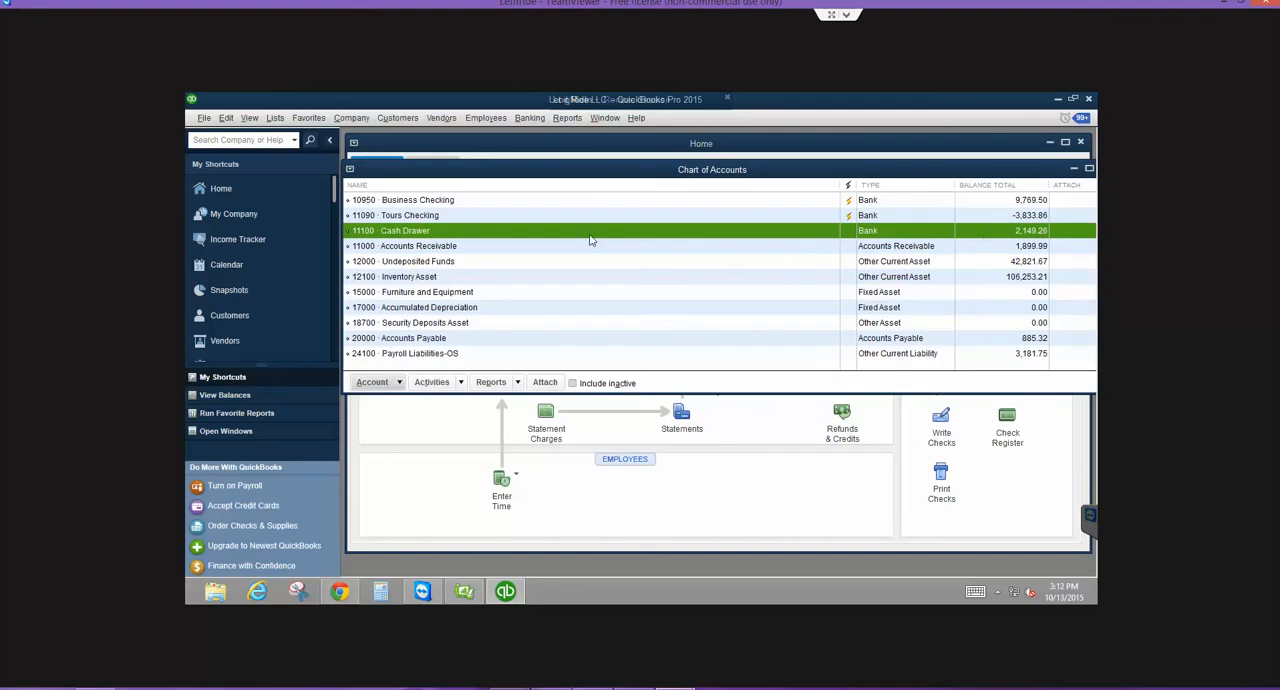
# - Open the 11090 Tours Checking register, review its July to September 2015 transactions and close it
pyautogui.click(438, 216)
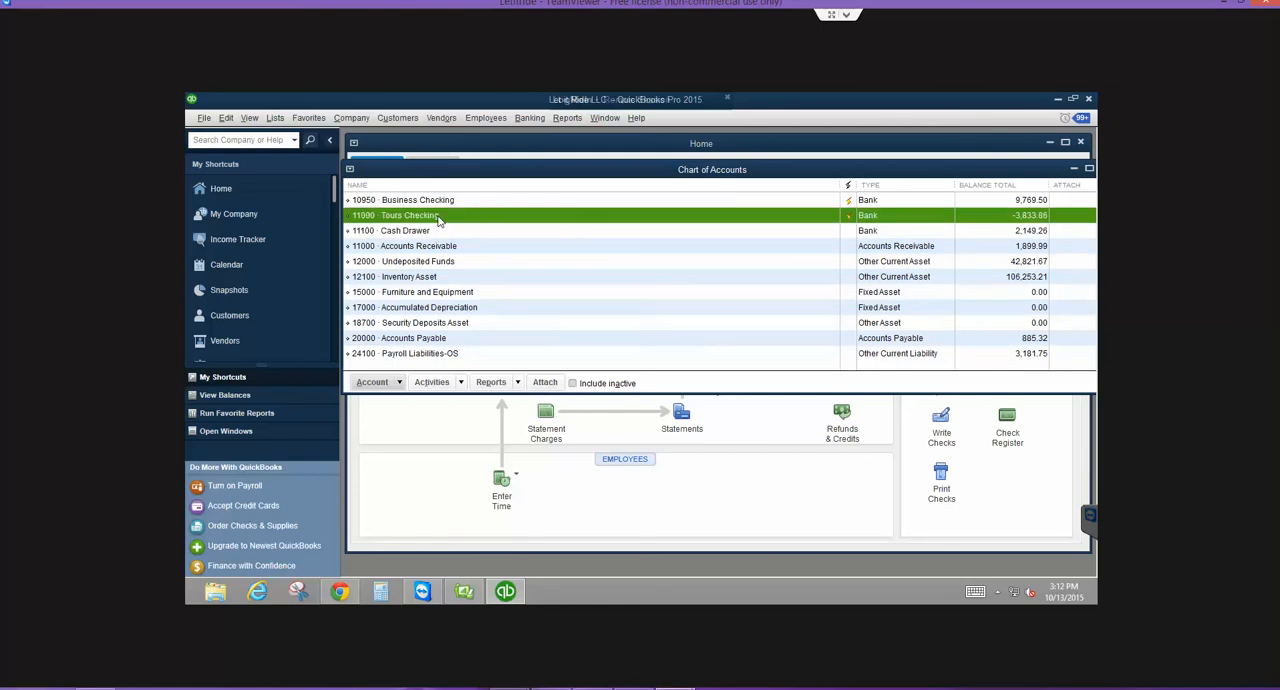
pyautogui.click(436, 230)
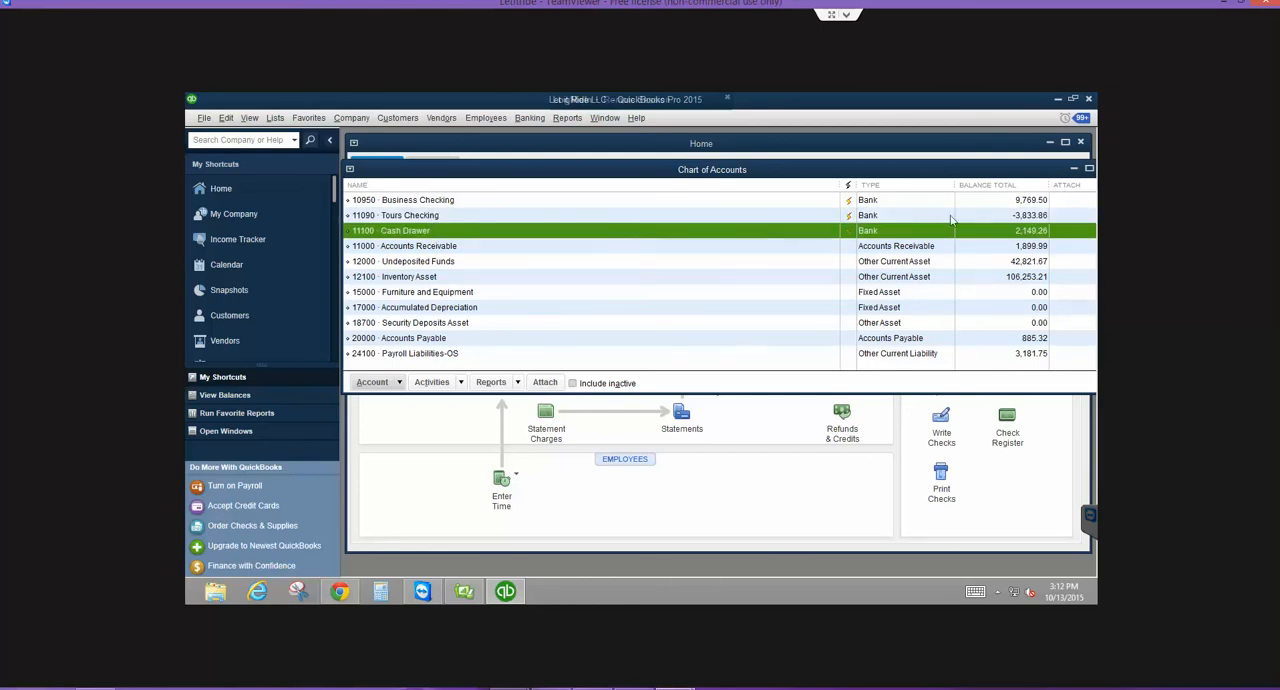
pyautogui.doubleClick(780, 217)
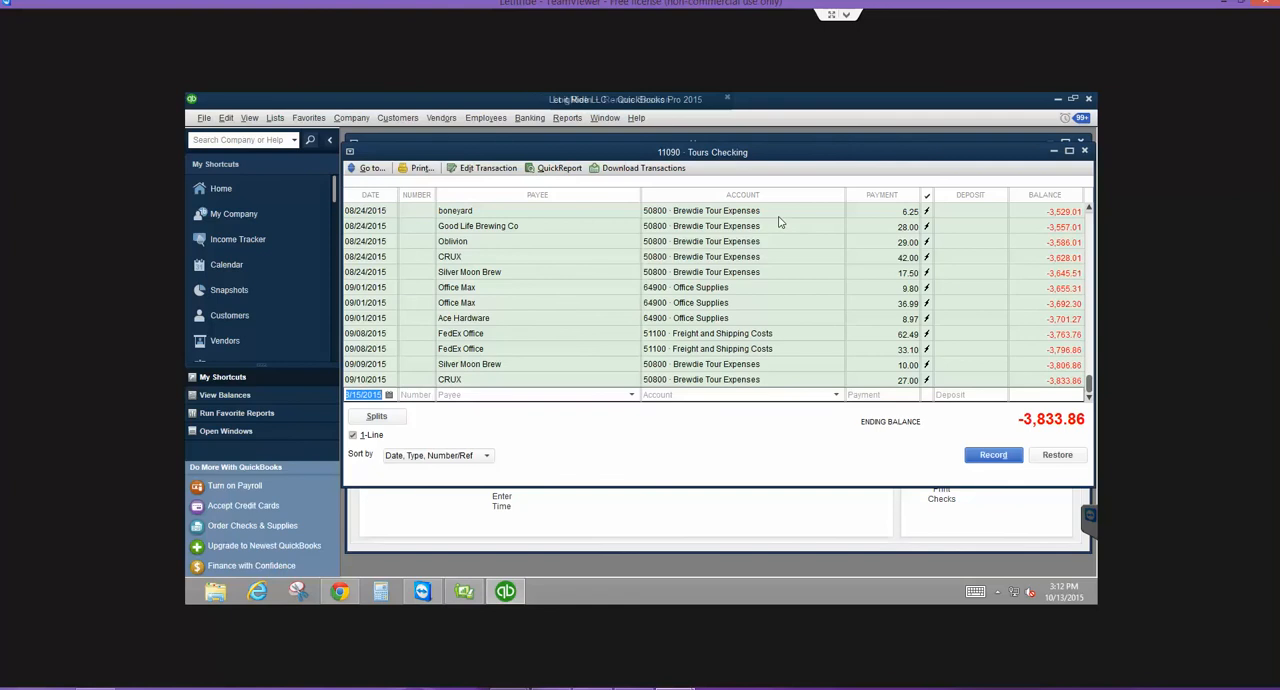
pyautogui.scroll(4, 955, 305)
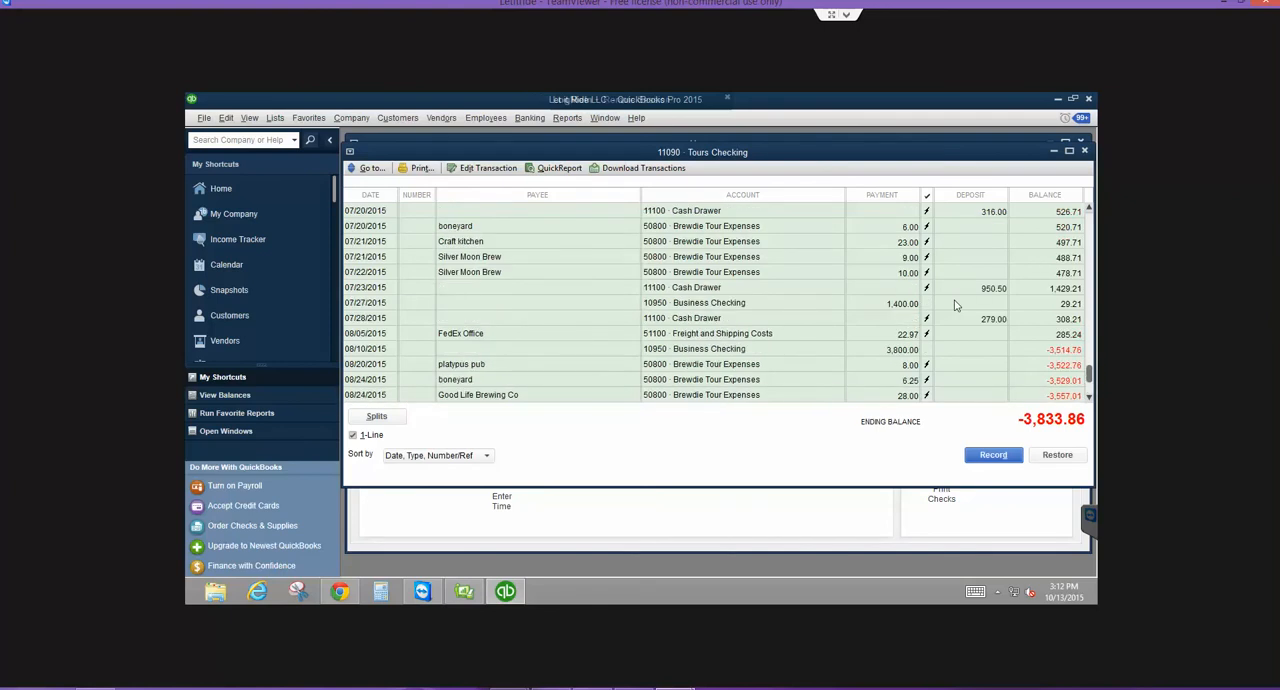
pyautogui.click(1084, 152)
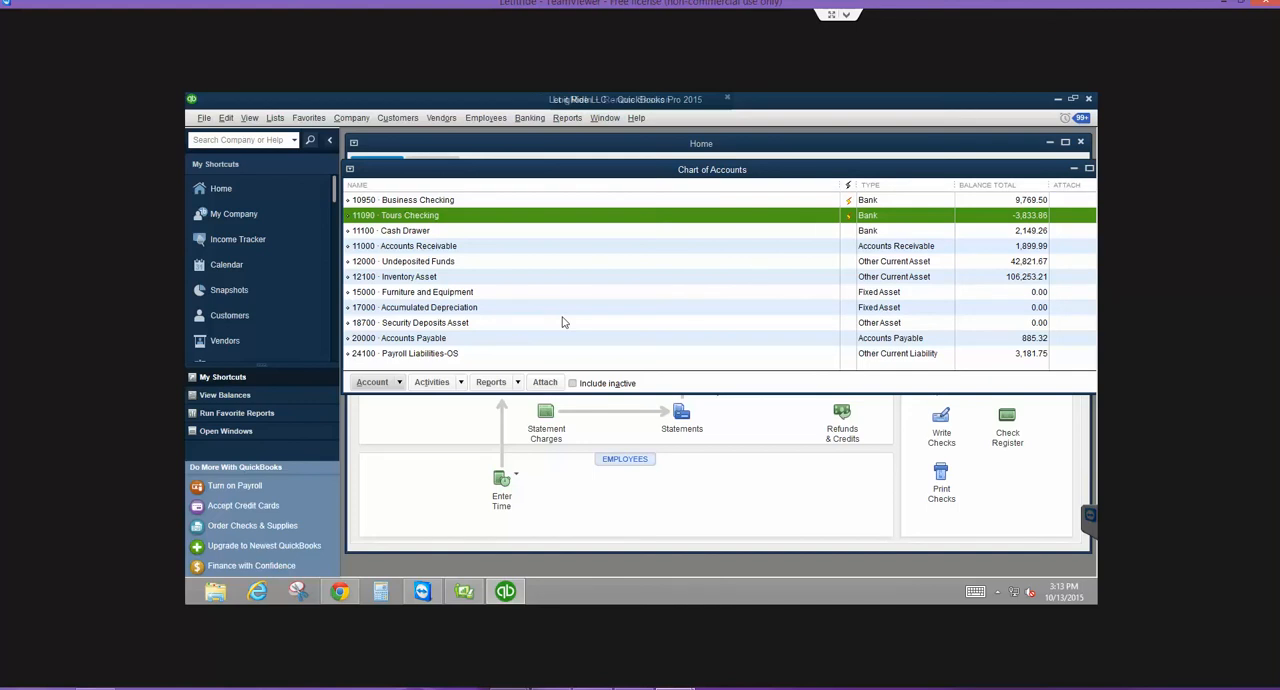
# - Find 61200 Cash Drawer Payouts in the chart of accounts and open its QuickReport with the date range set to All
pyautogui.click(437, 231)
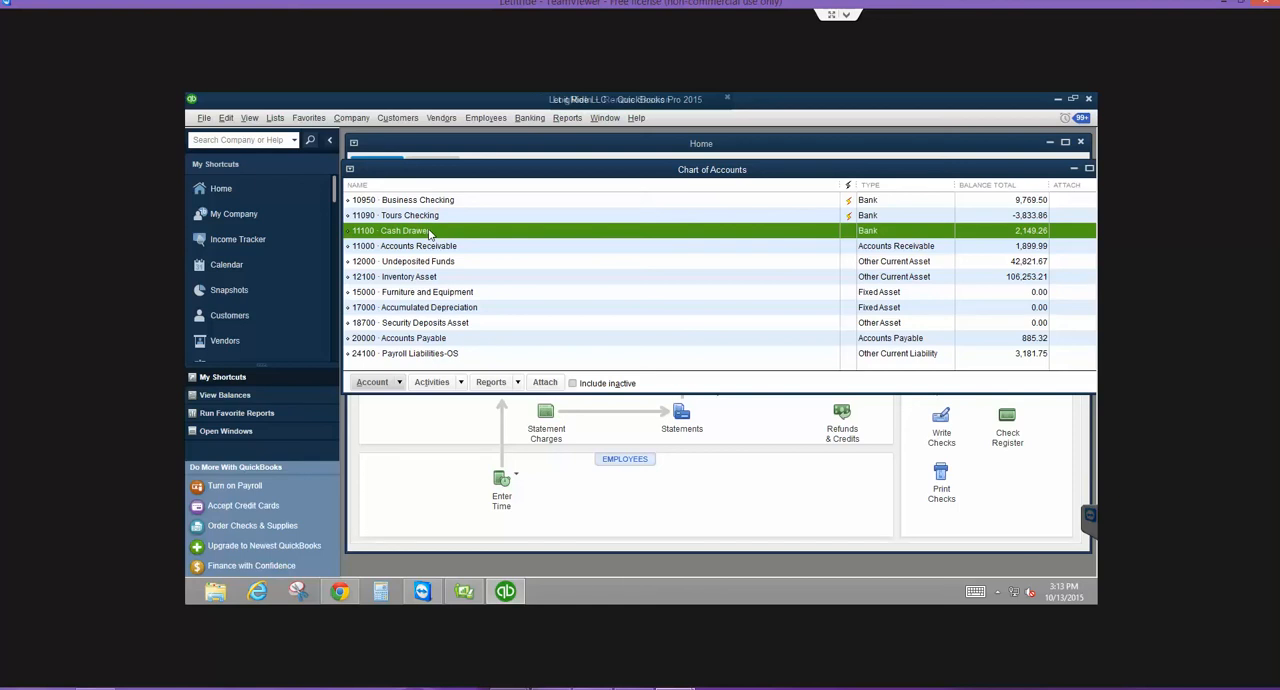
pyautogui.click(274, 119)
pyautogui.scroll(-4, 605, 358)
pyautogui.scroll(-8, 578, 357)
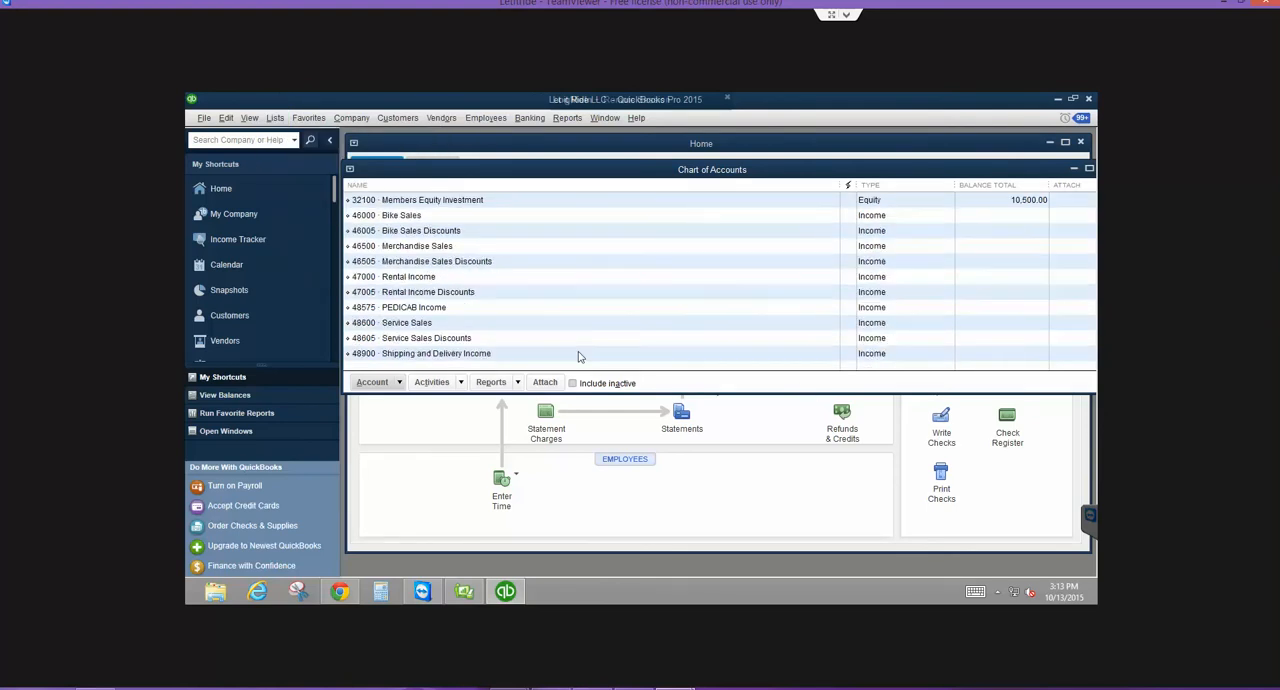
pyautogui.scroll(-4, 460, 321)
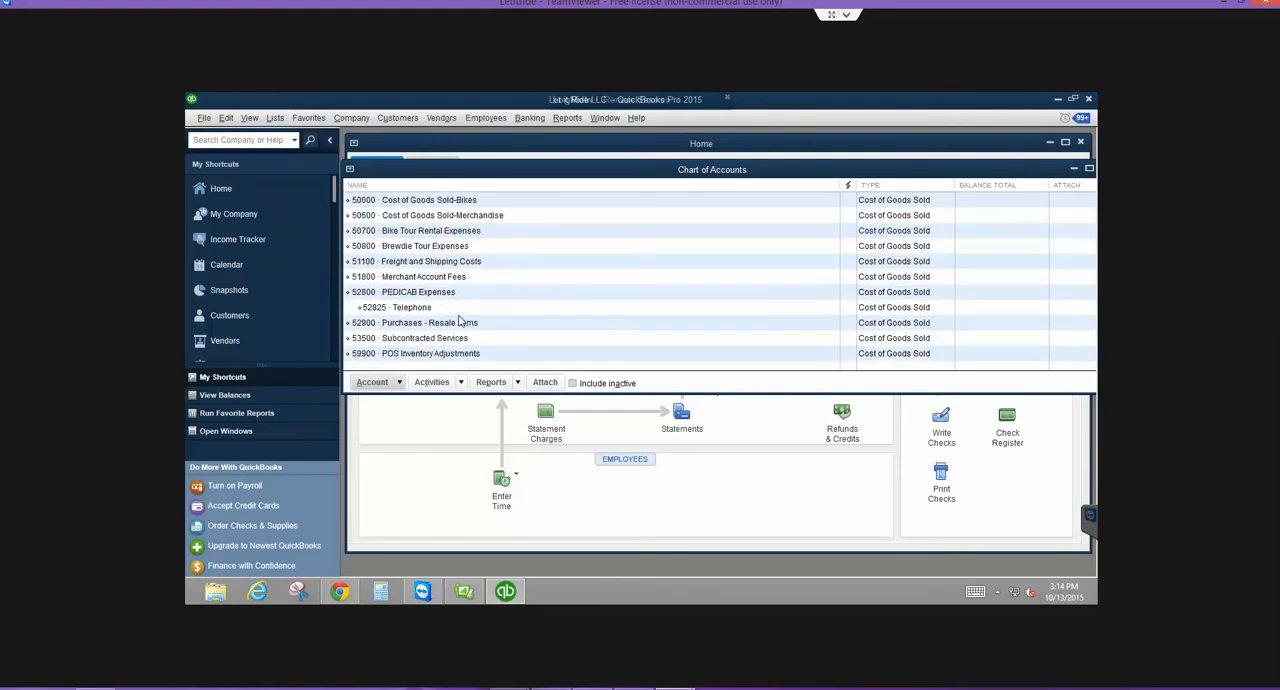
pyautogui.scroll(-1, 460, 321)
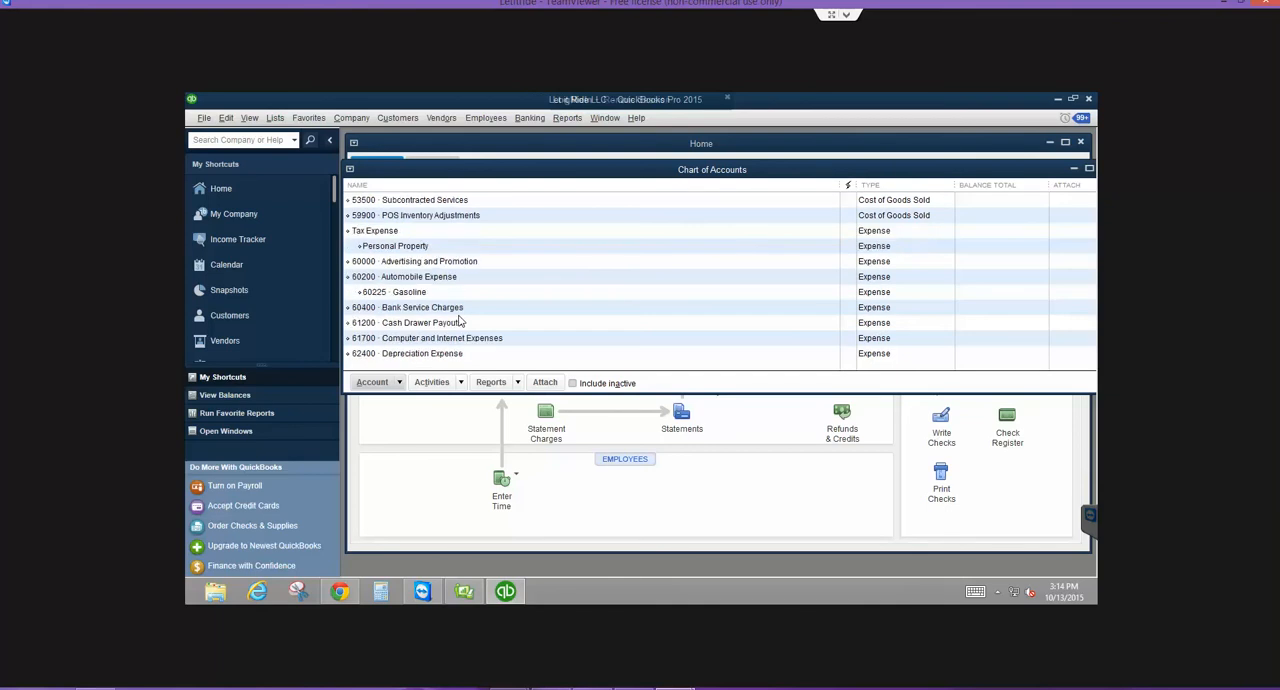
pyautogui.click(412, 322)
pyautogui.doubleClick(412, 322)
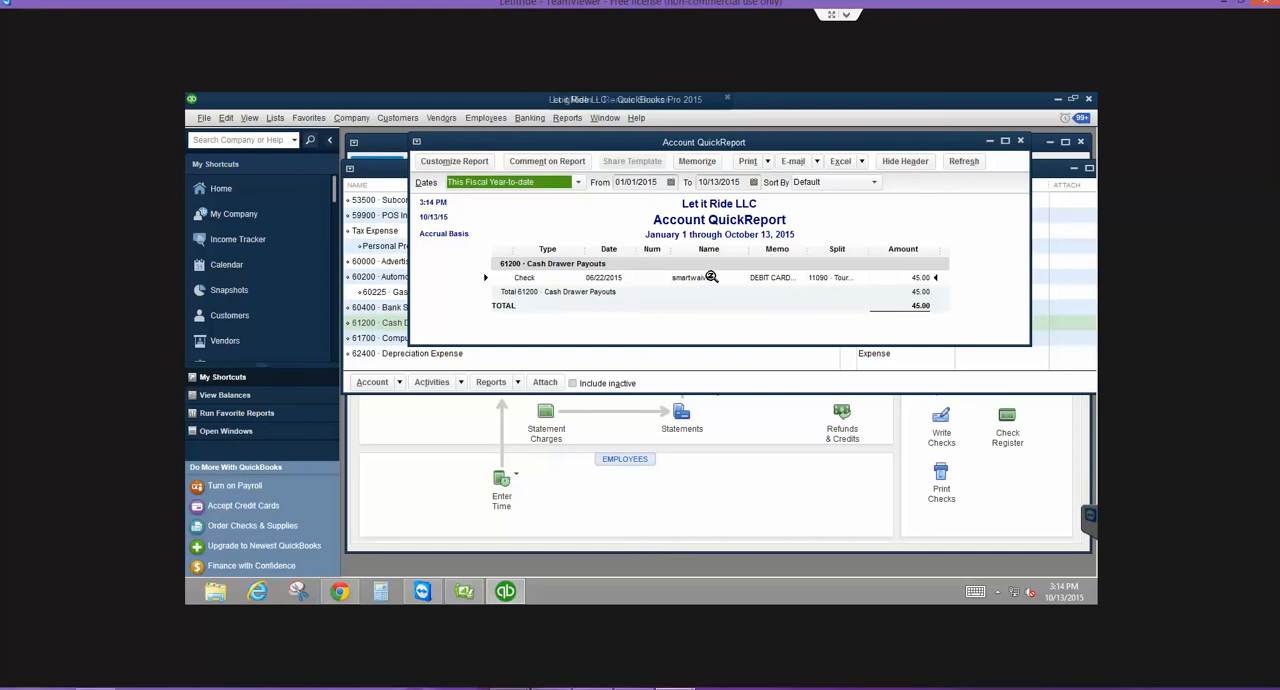
pyautogui.press('a')
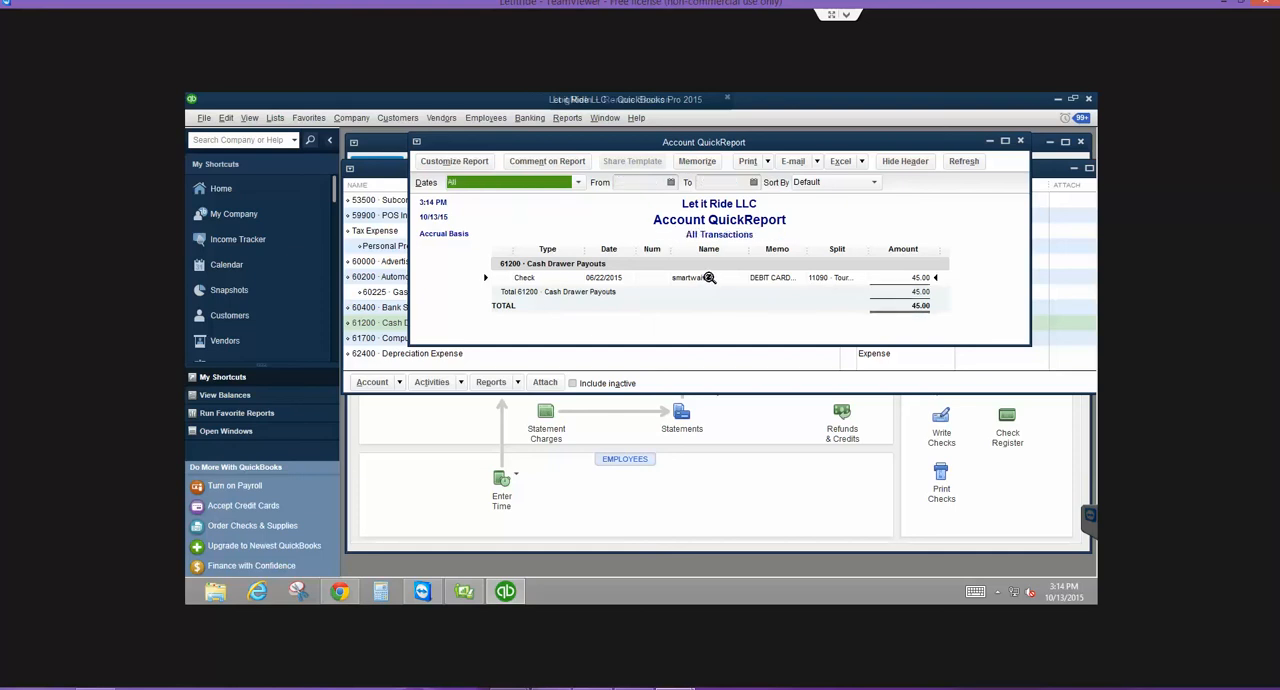
# - Open the smartwaiver check from the QuickReport and browse the available accounts for its Cash Drawer Payouts expense line without changing it
pyautogui.doubleClick(710, 277)
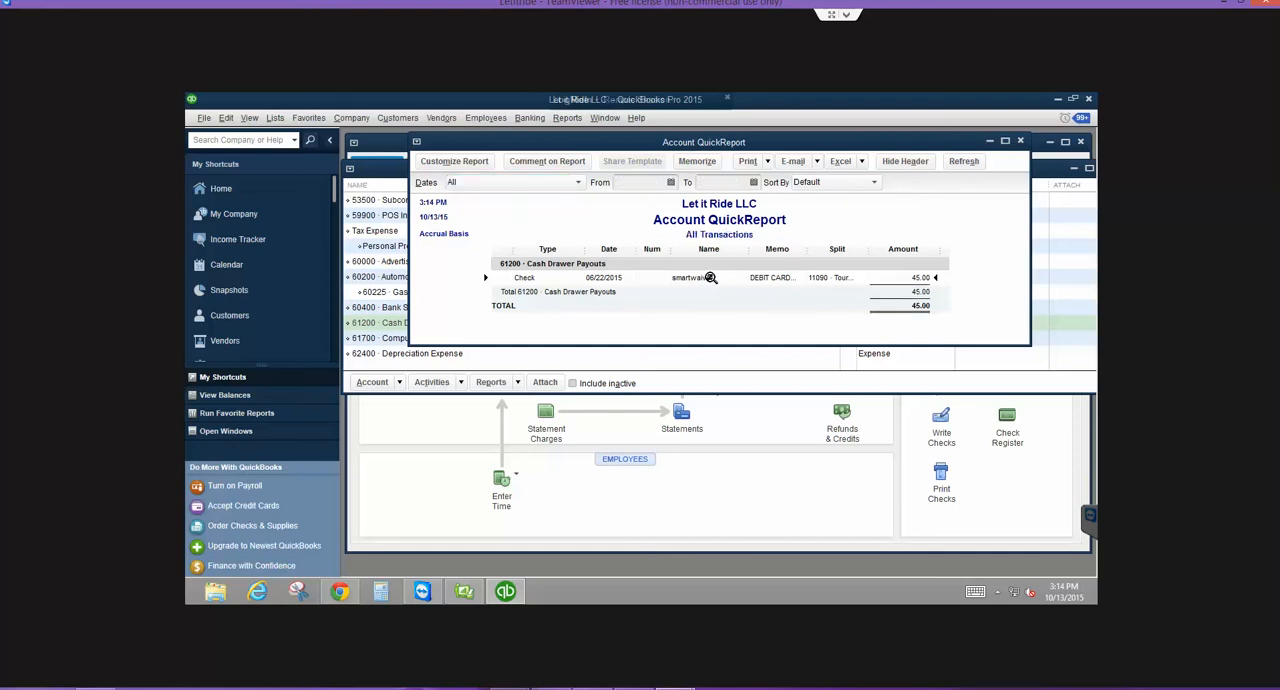
pyautogui.doubleClick(778, 276)
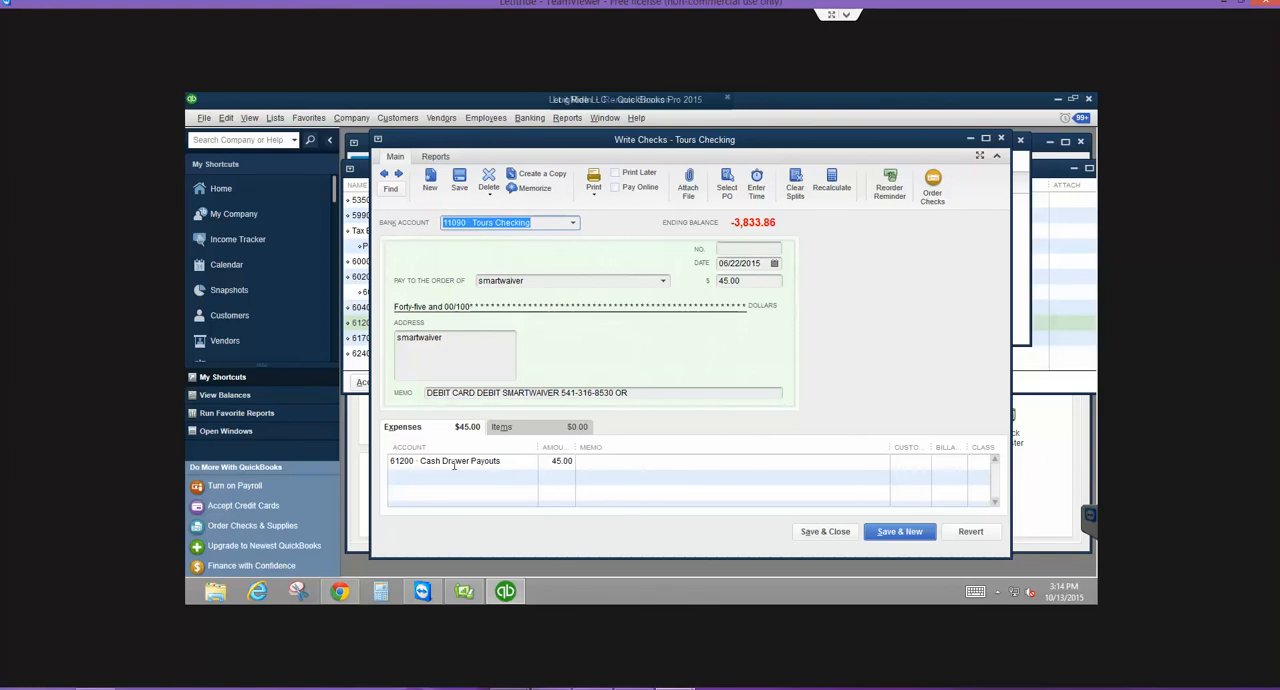
pyautogui.click(505, 463)
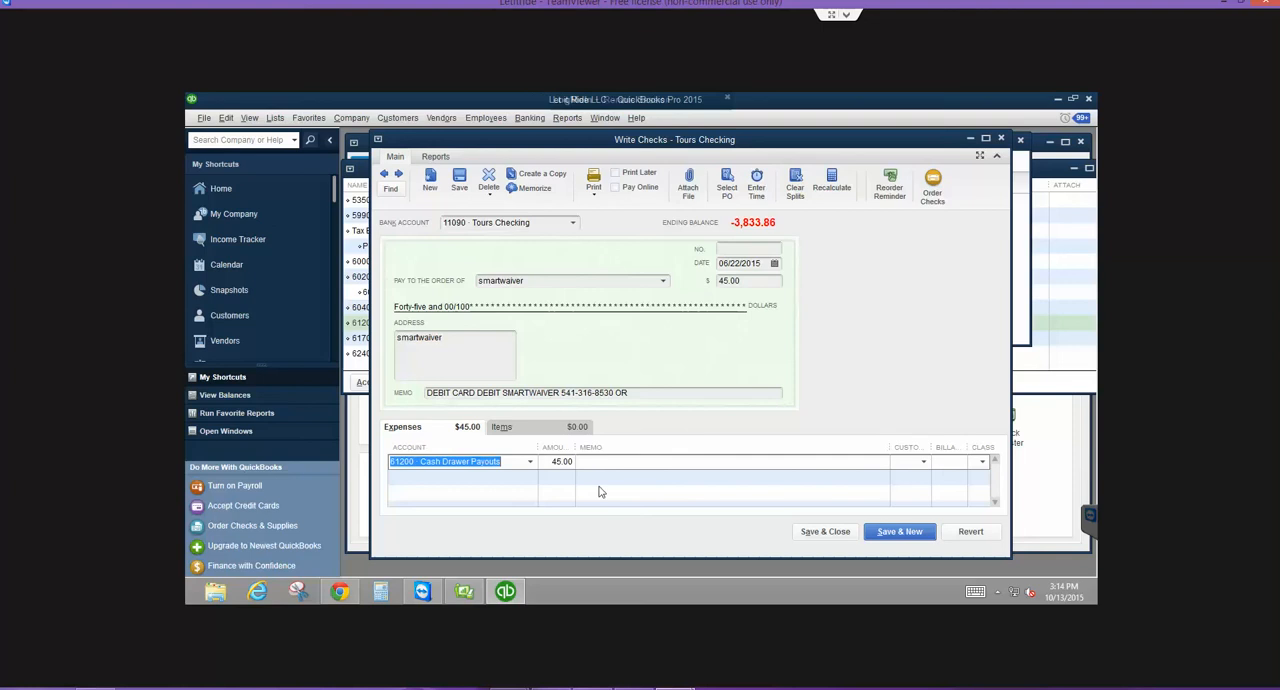
pyautogui.moveTo(464, 592)
pyautogui.click(531, 462)
pyautogui.scroll(3, 532, 466)
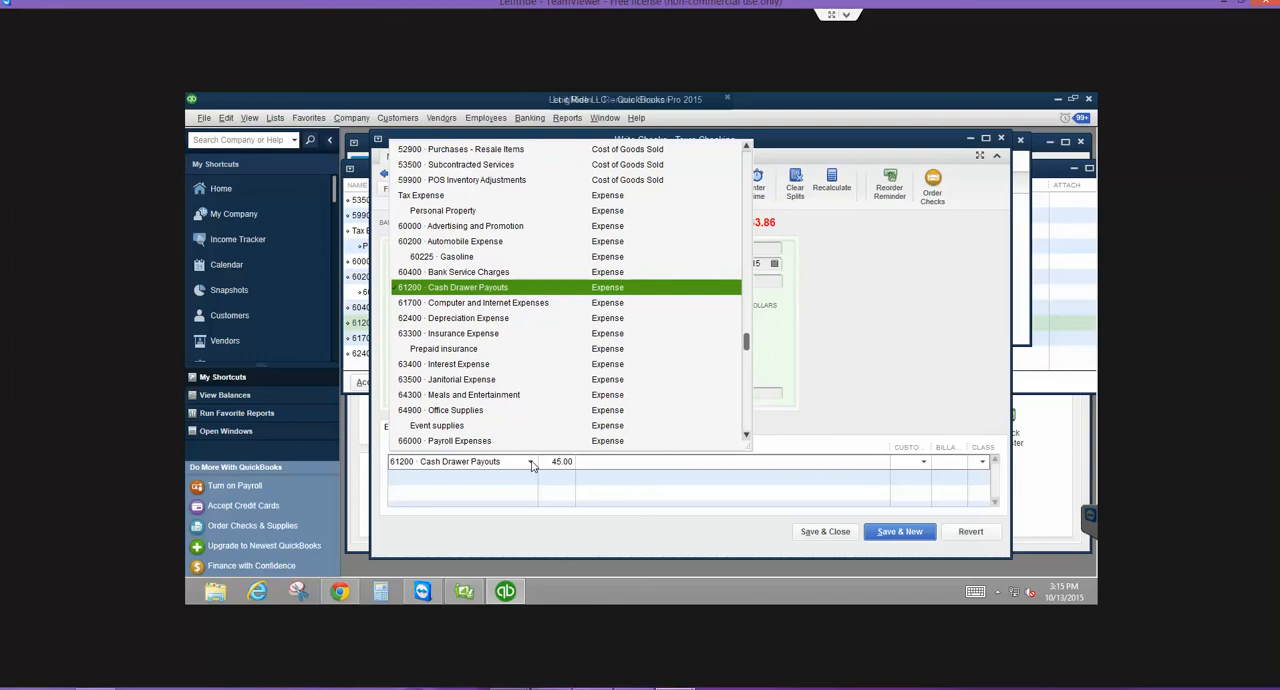
pyautogui.scroll(7, 532, 466)
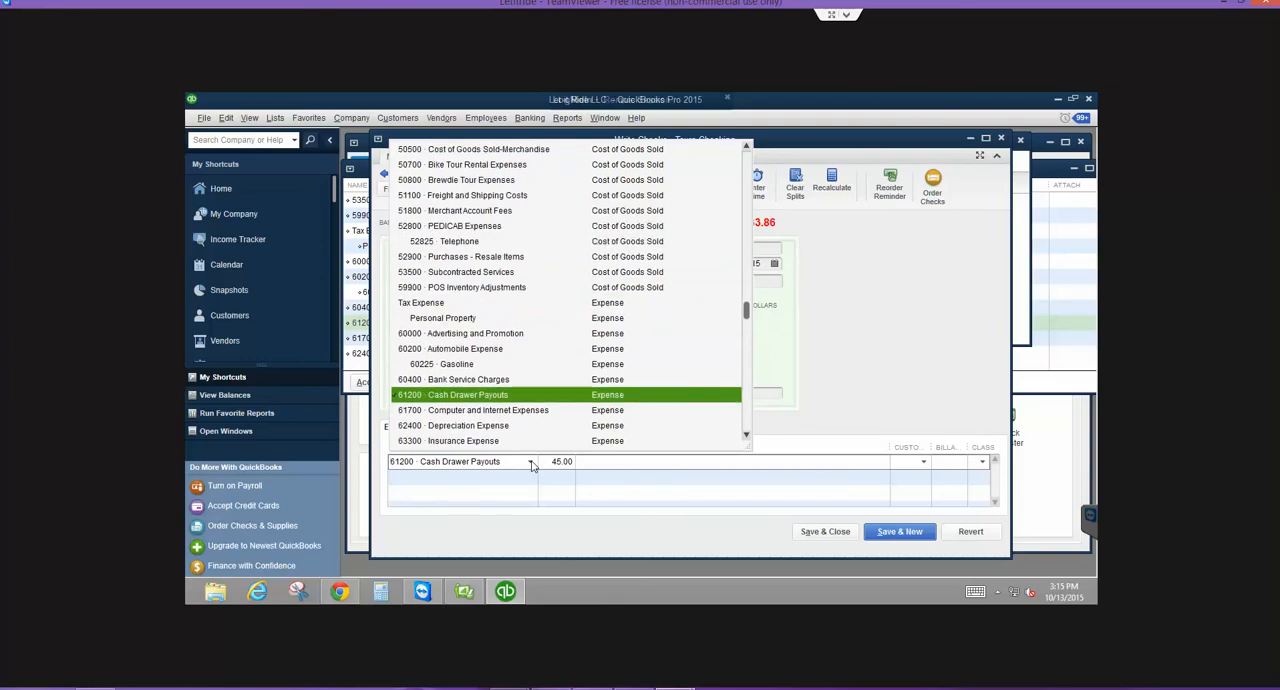
pyautogui.scroll(2, 532, 466)
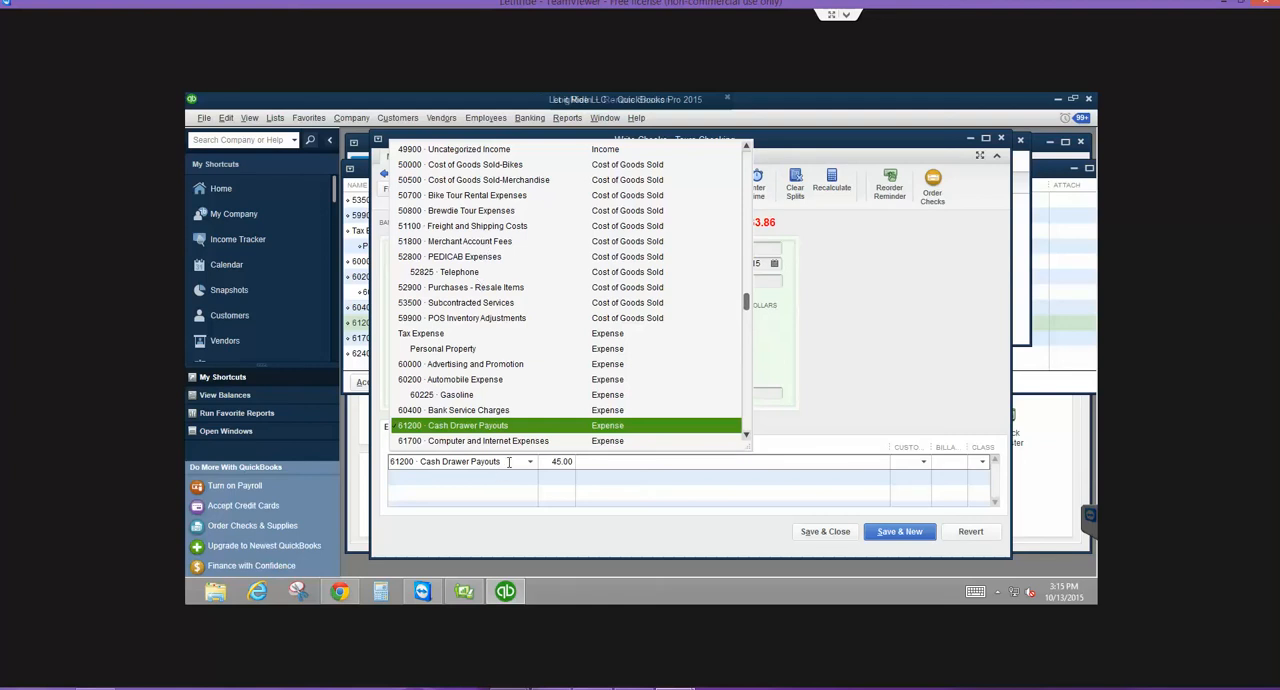
pyautogui.click(589, 461)
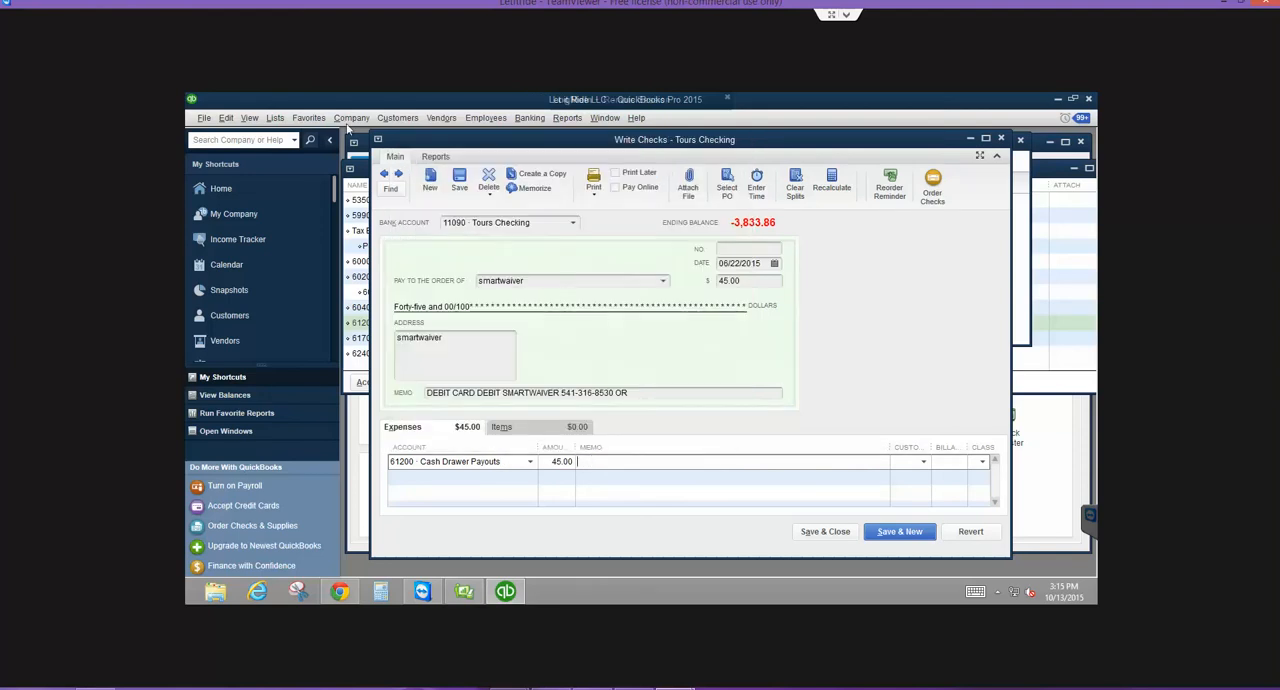
# - Open the Vendor Center, widen the vendor name column and select smartwaiver to view its transactions
pyautogui.click(446, 119)
pyautogui.click(450, 137)
pyautogui.press('d')
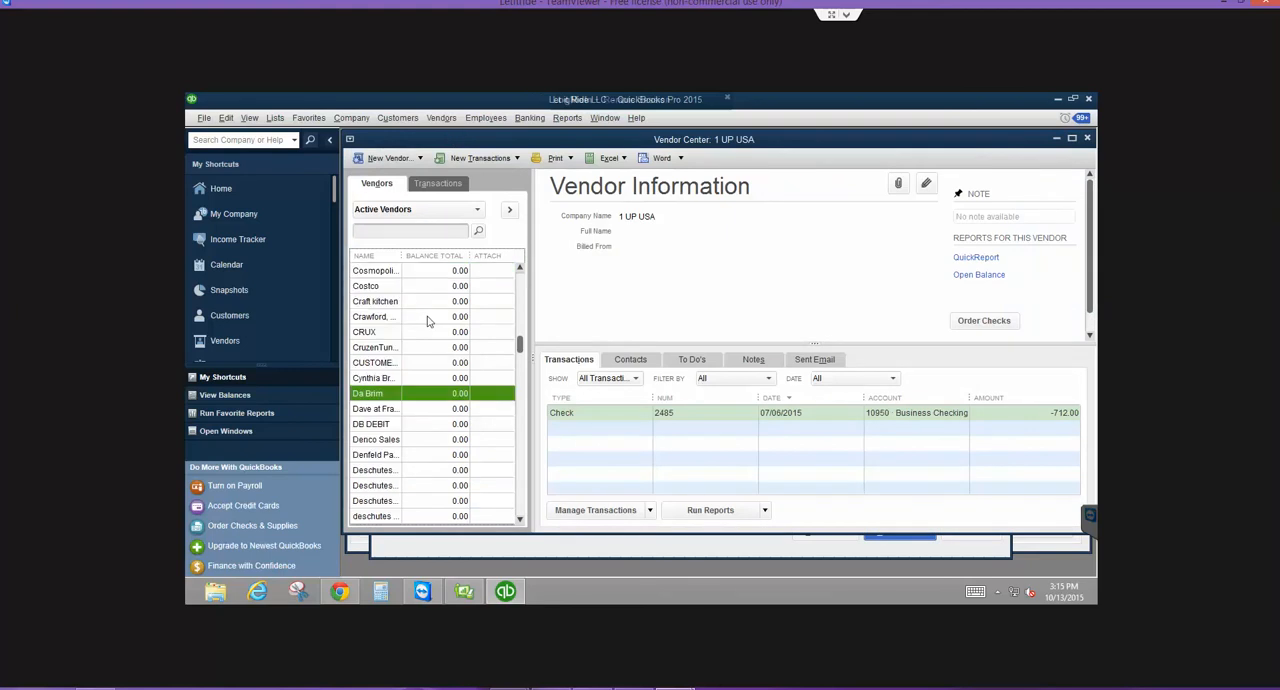
pyautogui.press('Down')
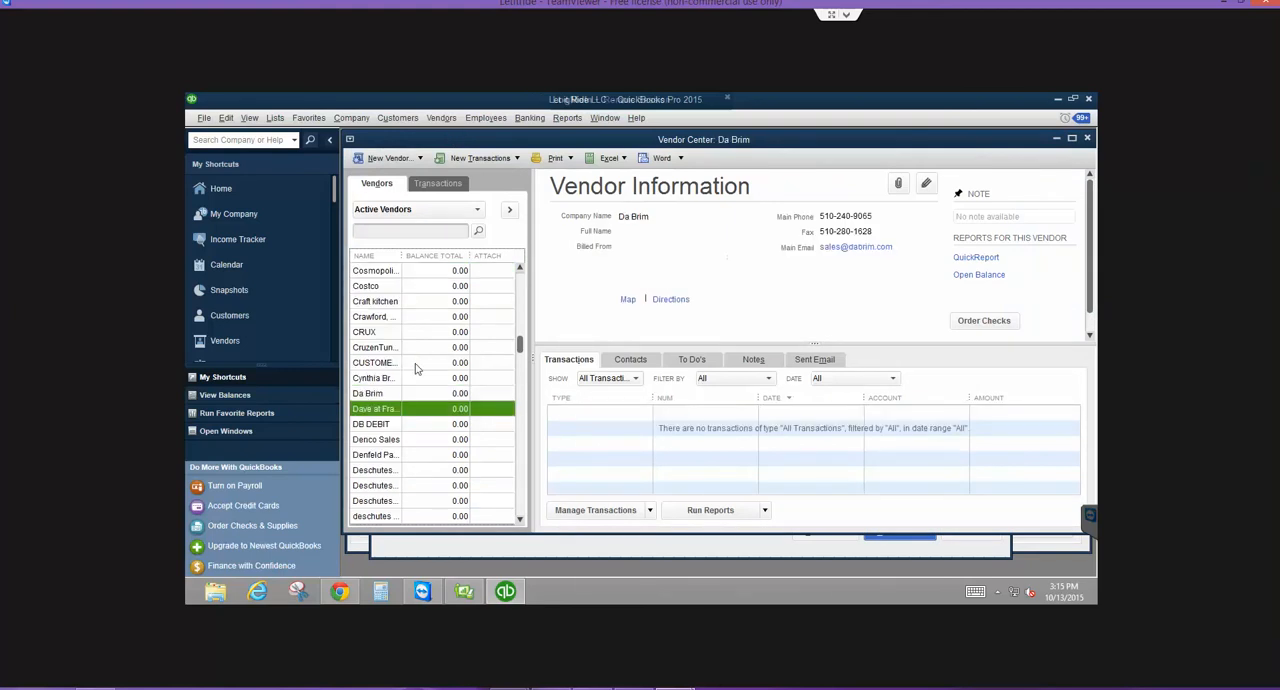
pyautogui.press('s')
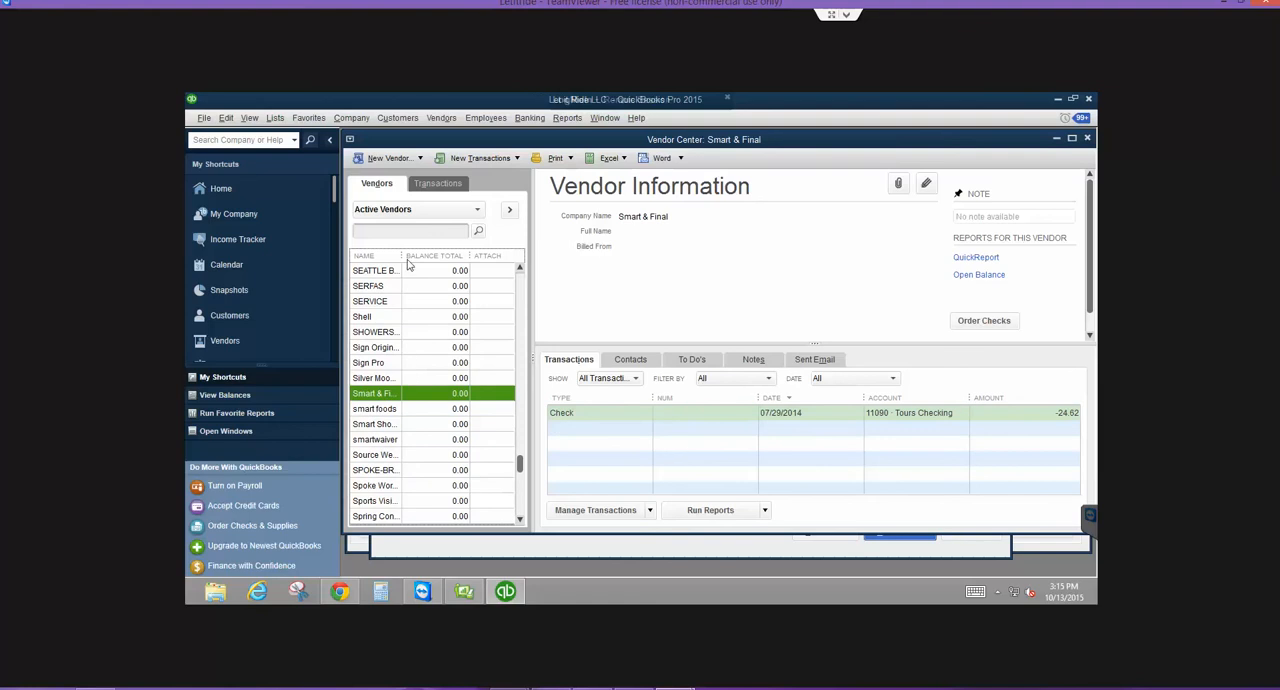
pyautogui.moveTo(403, 255); pyautogui.dragTo(424, 253)
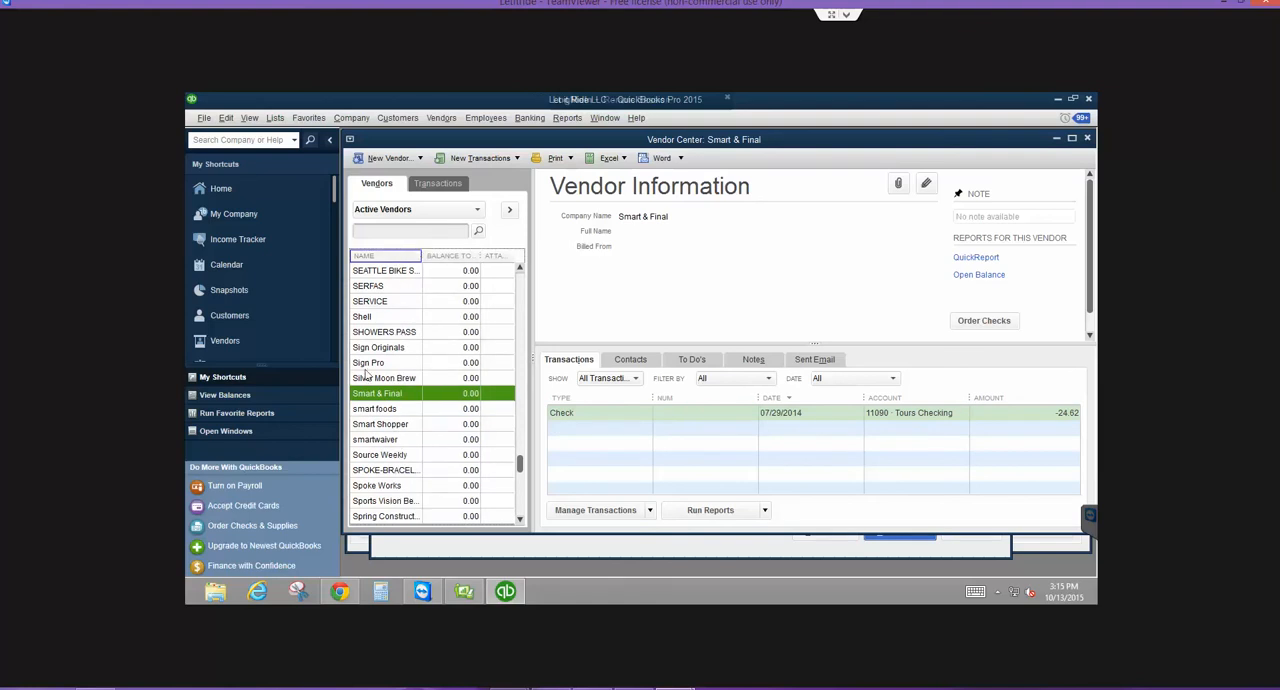
pyautogui.click(366, 440)
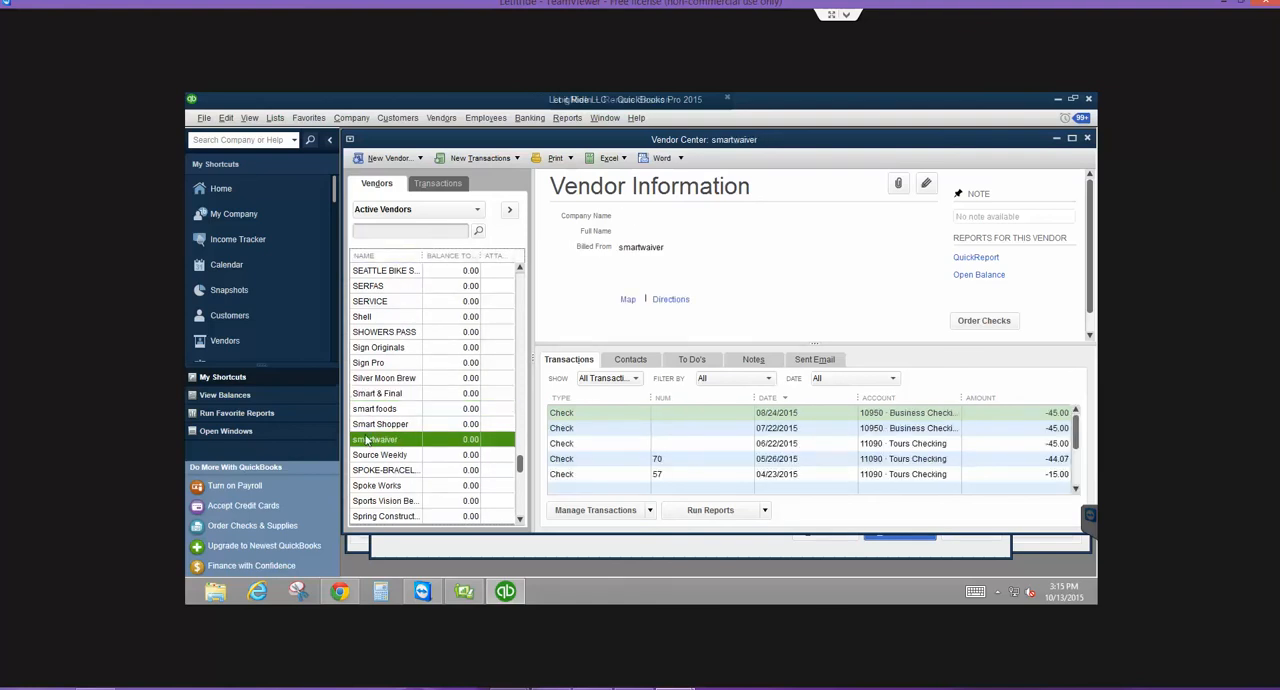
# - Check which expense account the smartwaiver checks of 05/26/2015 and 04/23/2015 use, closing each check
pyautogui.doubleClick(822, 458)
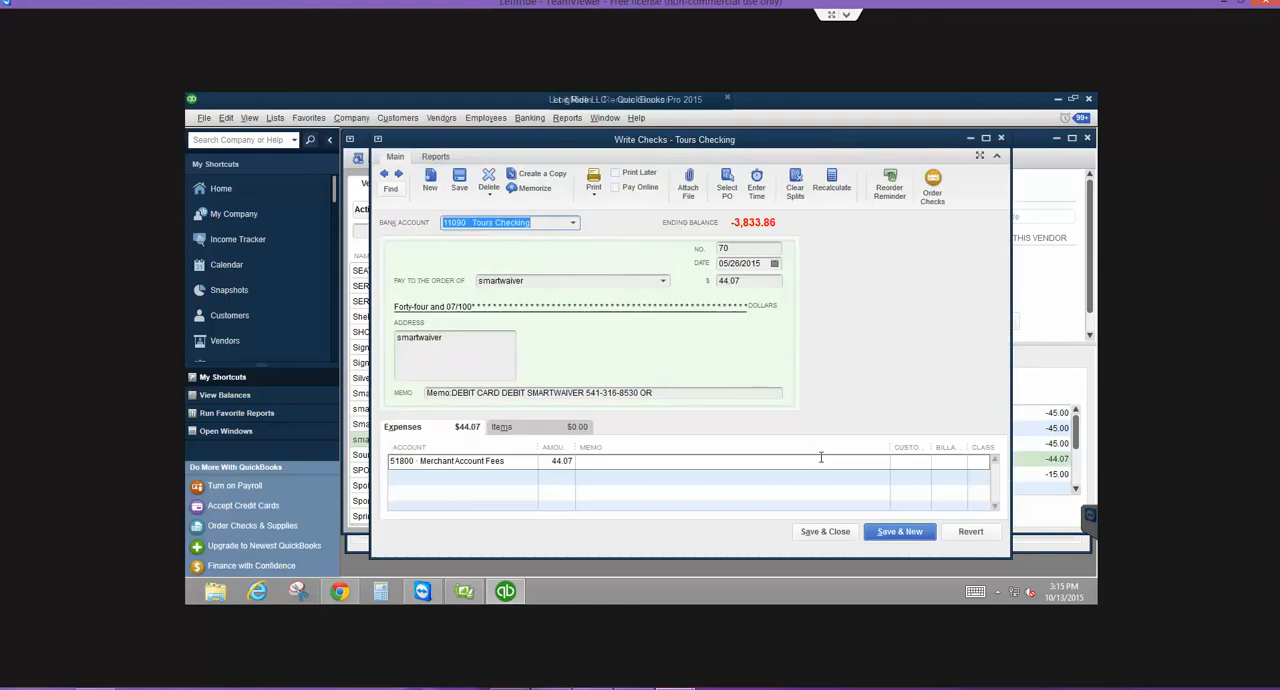
pyautogui.click(827, 533)
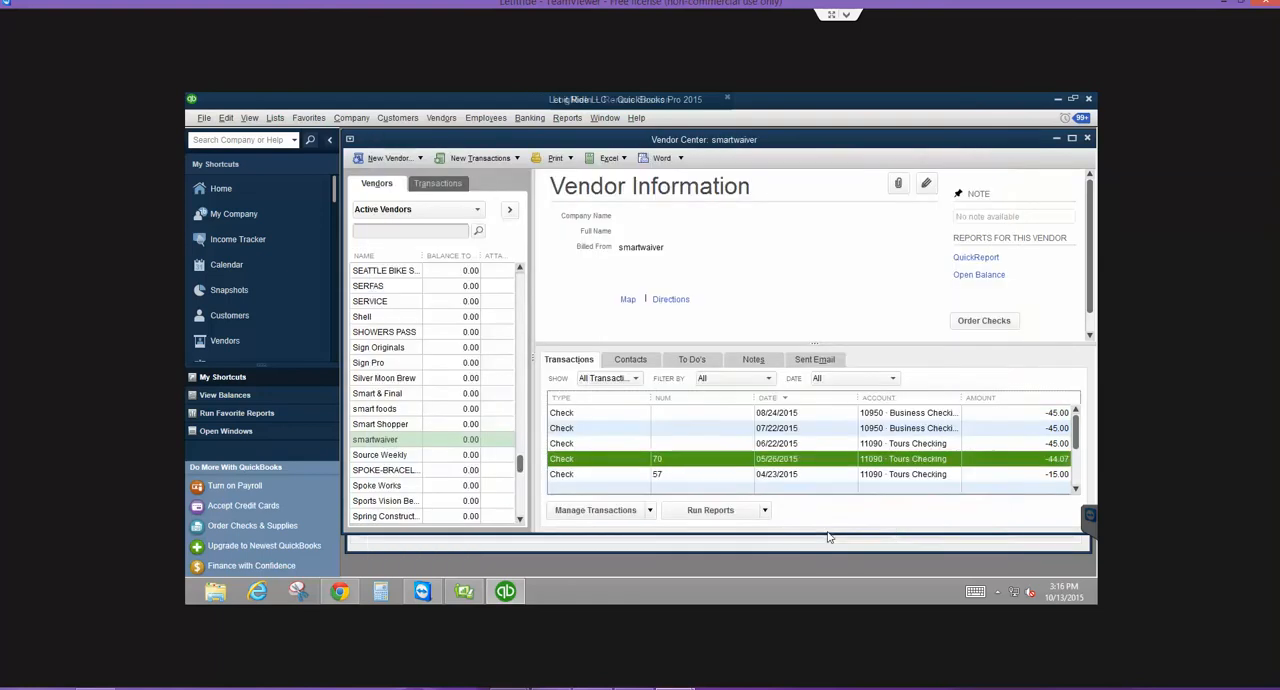
pyautogui.doubleClick(825, 474)
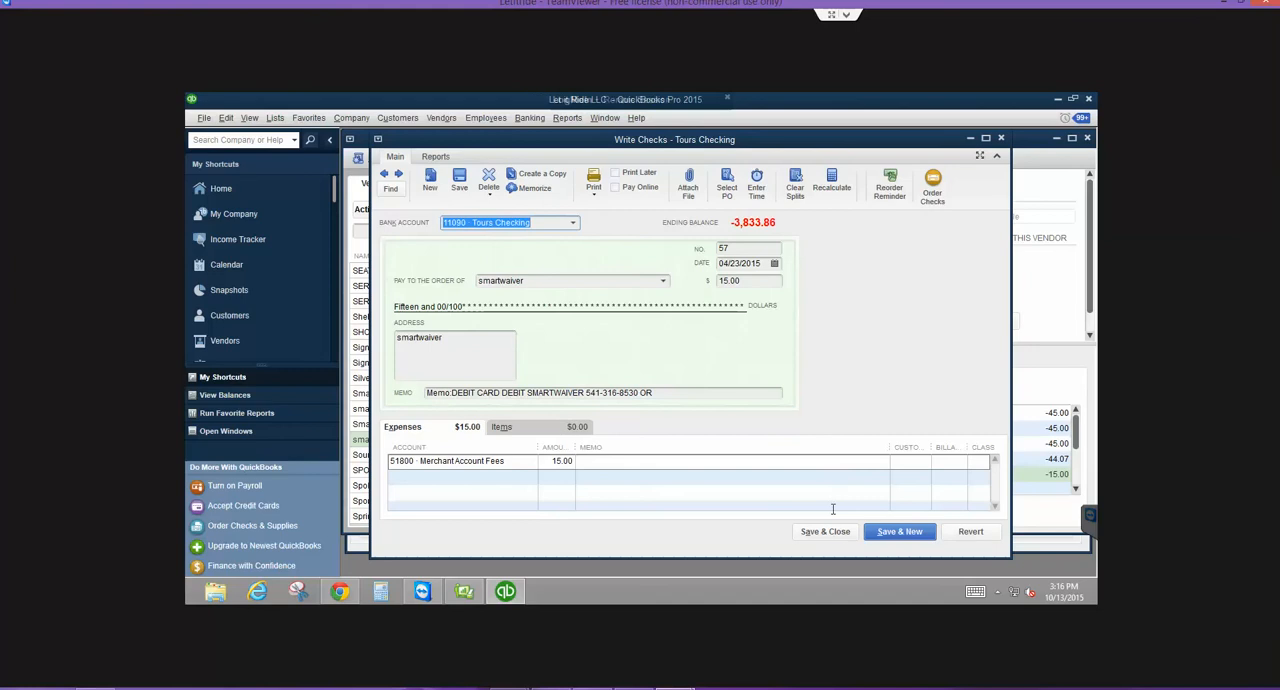
pyautogui.click(825, 531)
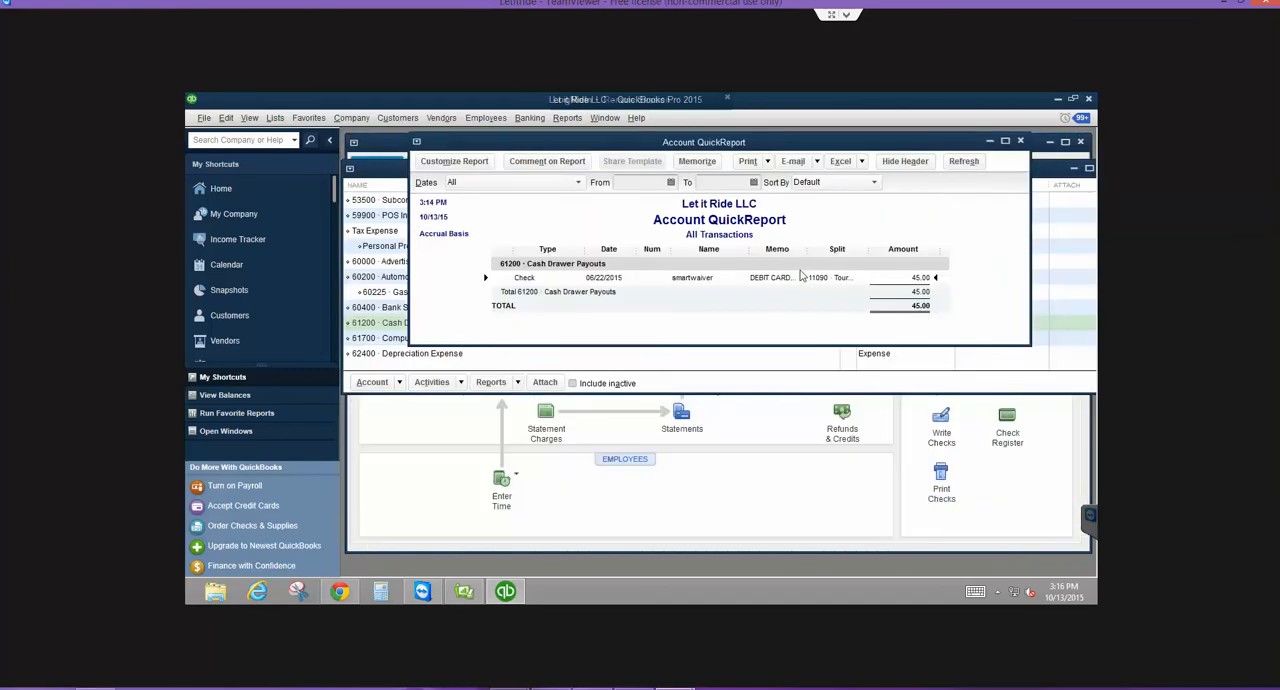
# - Reassign the 06/22/2015 smartwaiver check's expense line to 51800 Merchant Account Fees, record the change, and close the QuickReport
pyautogui.doubleClick(786, 278)
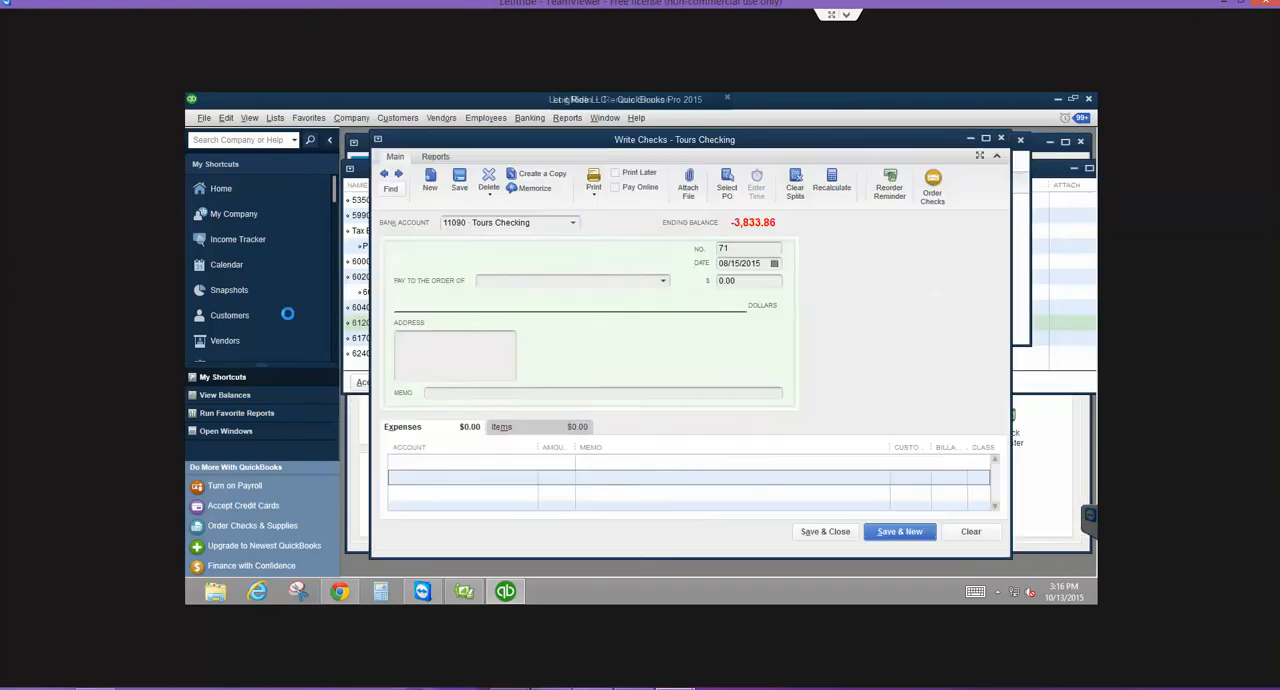
pyautogui.click(512, 465)
pyautogui.press('BackSpace')
pyautogui.write('merc')
pyautogui.click(511, 465)
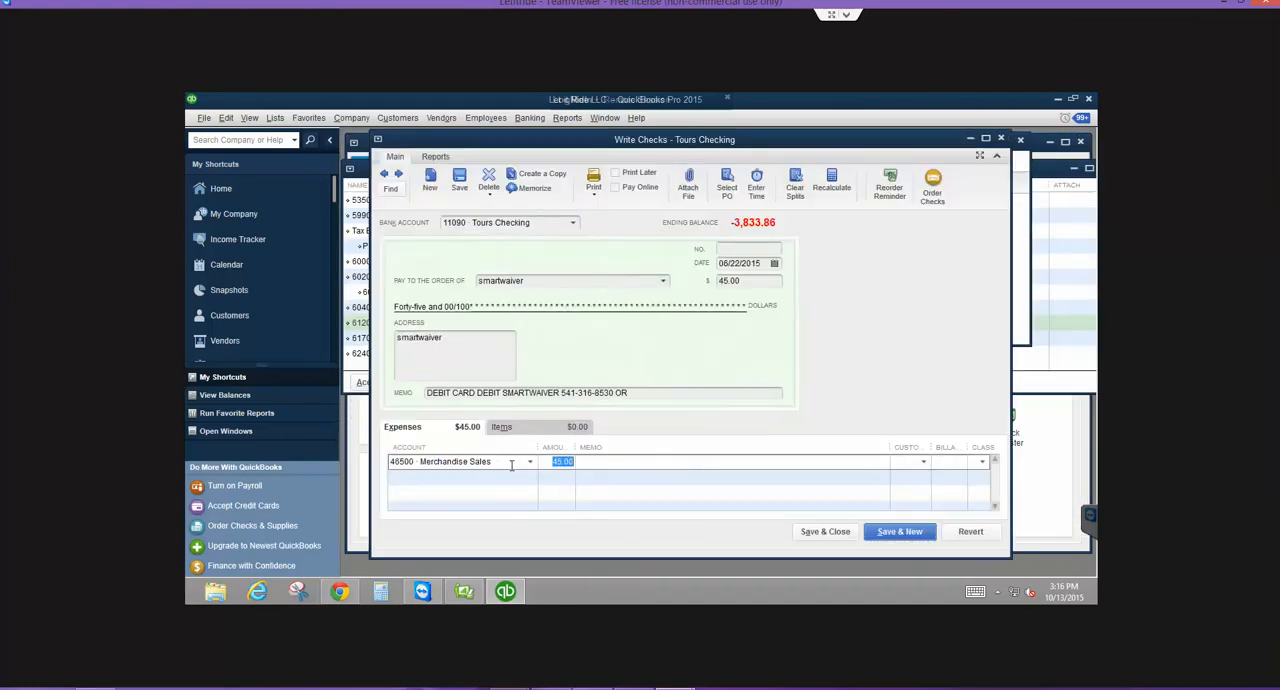
pyautogui.click(529, 462)
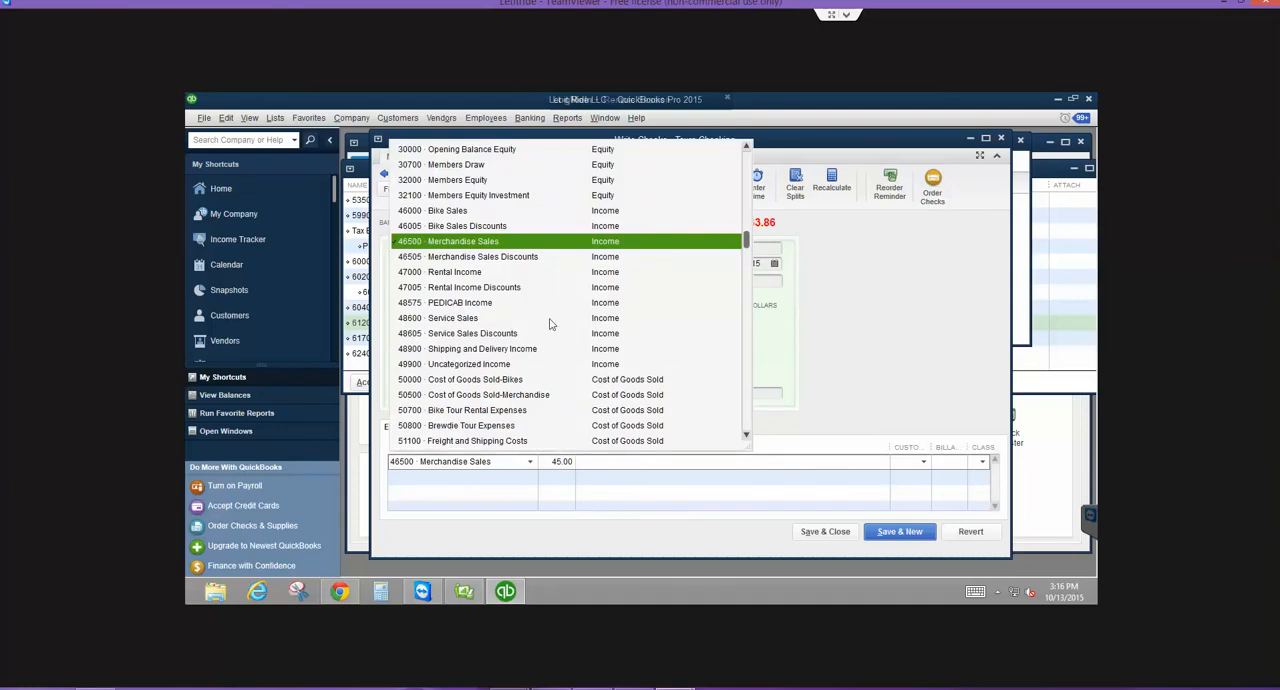
pyautogui.click(745, 434)
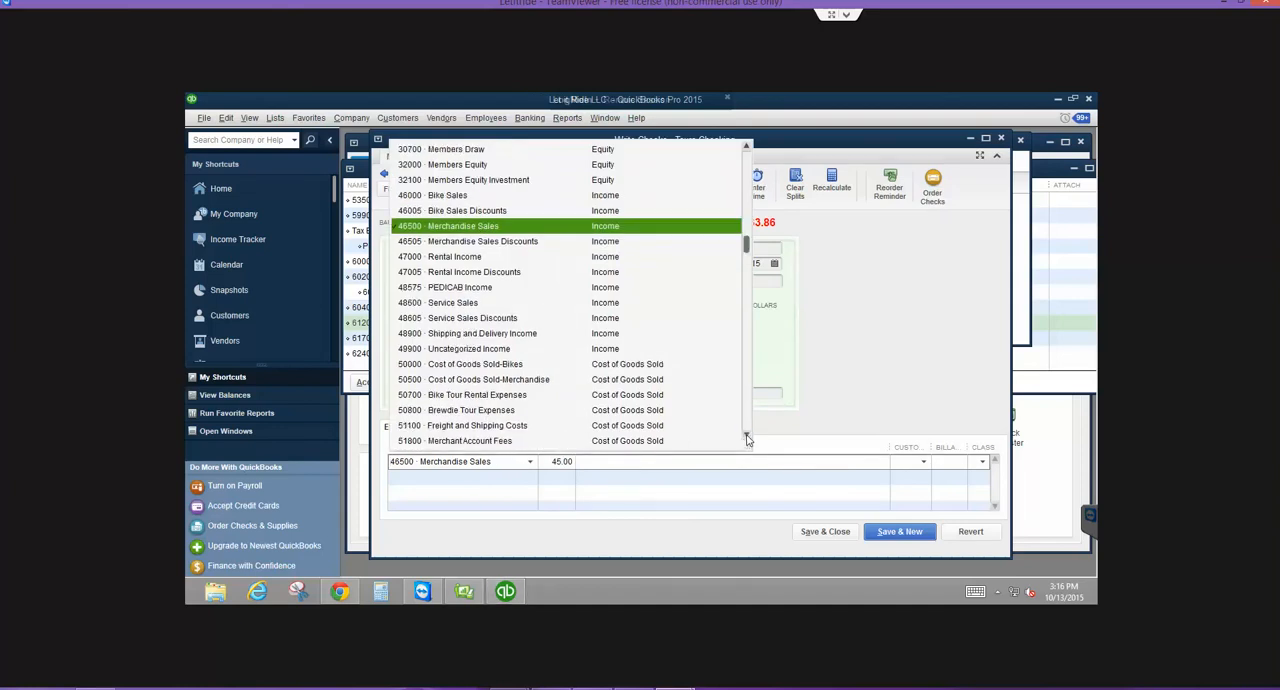
pyautogui.click(470, 440)
pyautogui.click(825, 531)
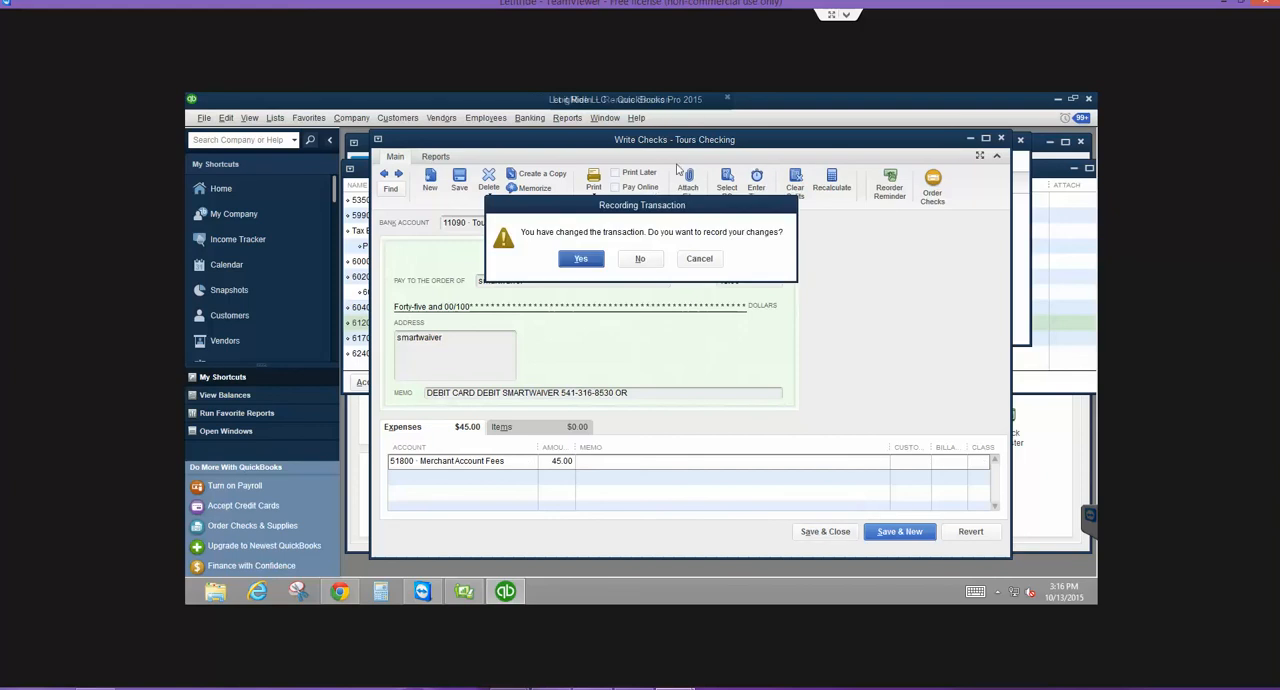
pyautogui.click(581, 259)
pyautogui.click(577, 279)
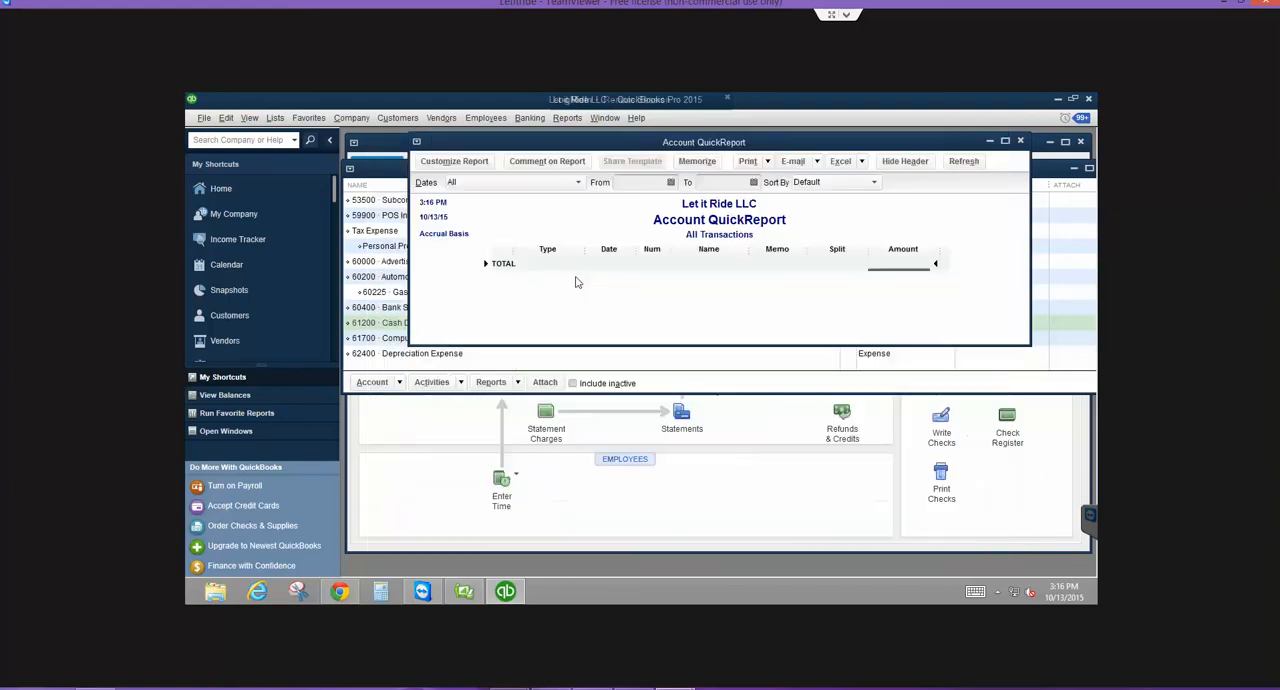
pyautogui.press('Escape')
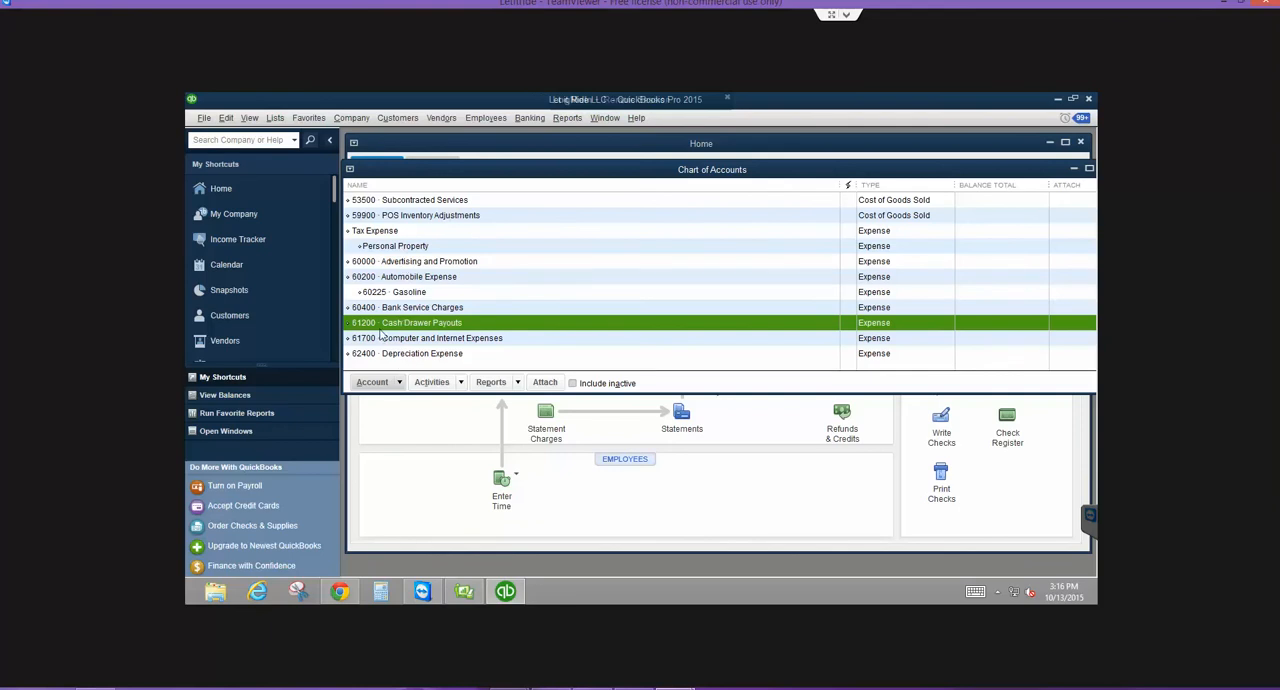
# - Create a new Expense account numbered 61250 and named Cash (Over) Short in the chart of accounts
pyautogui.click(390, 386)
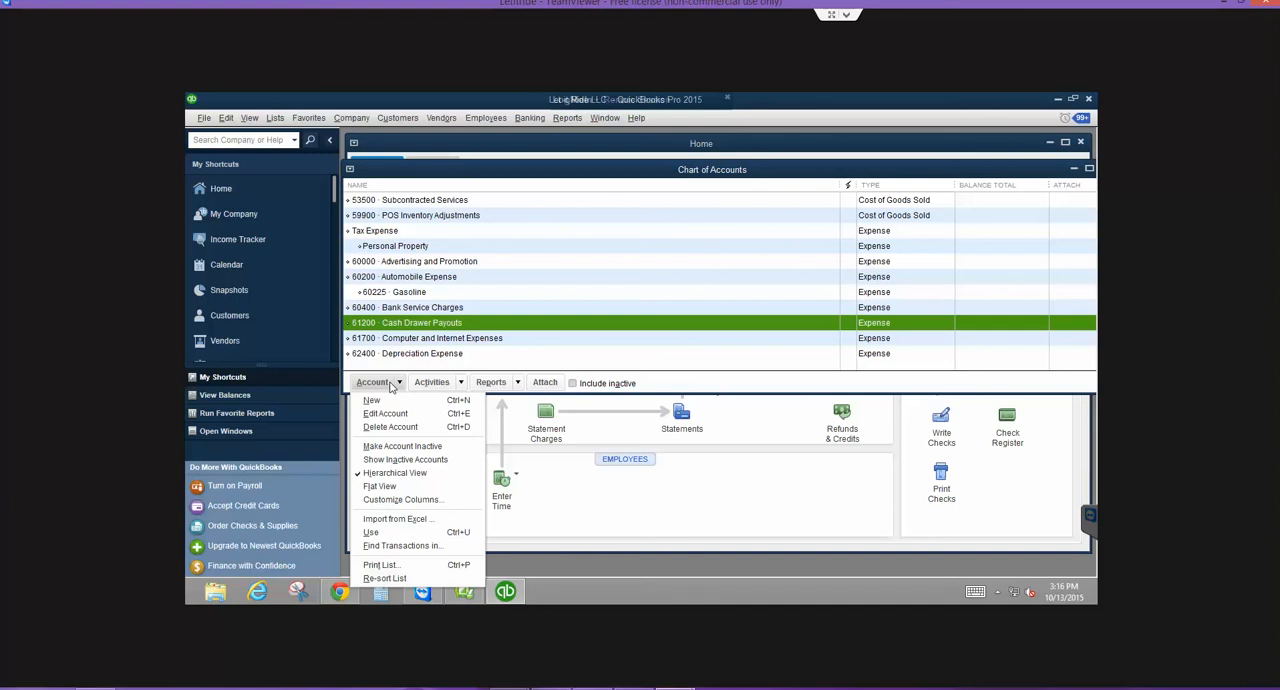
pyautogui.click(371, 400)
pyautogui.click(441, 280)
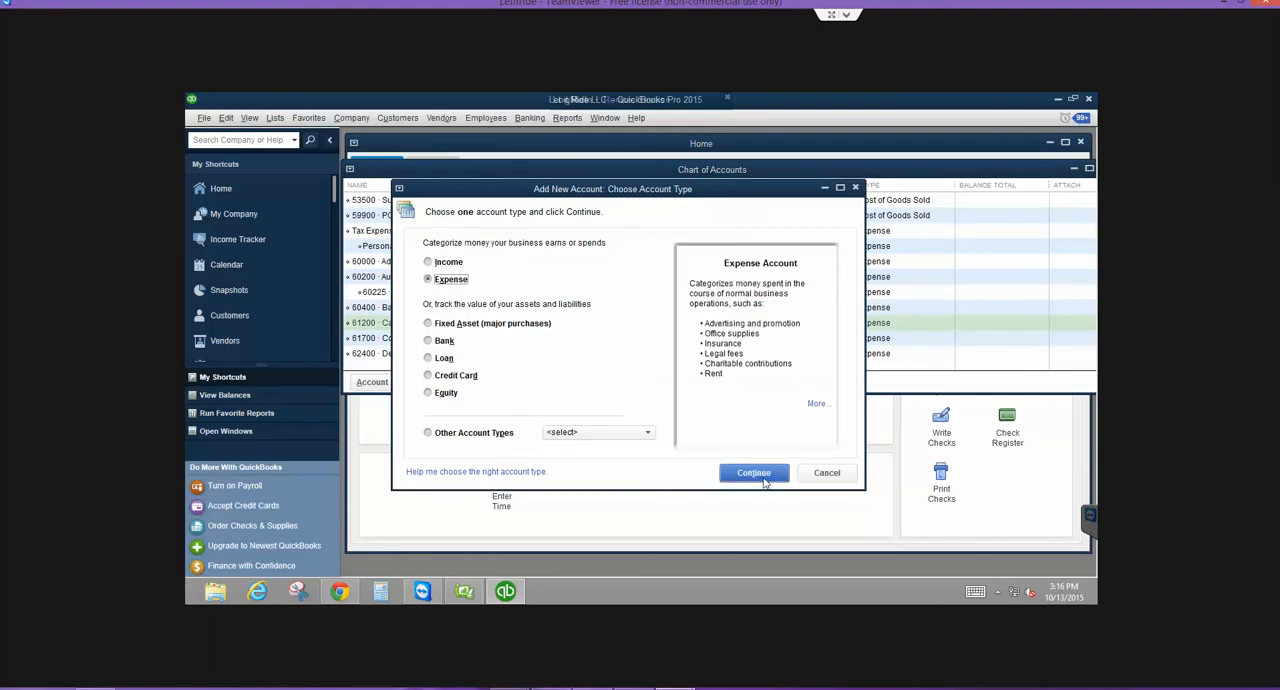
pyautogui.click(754, 473)
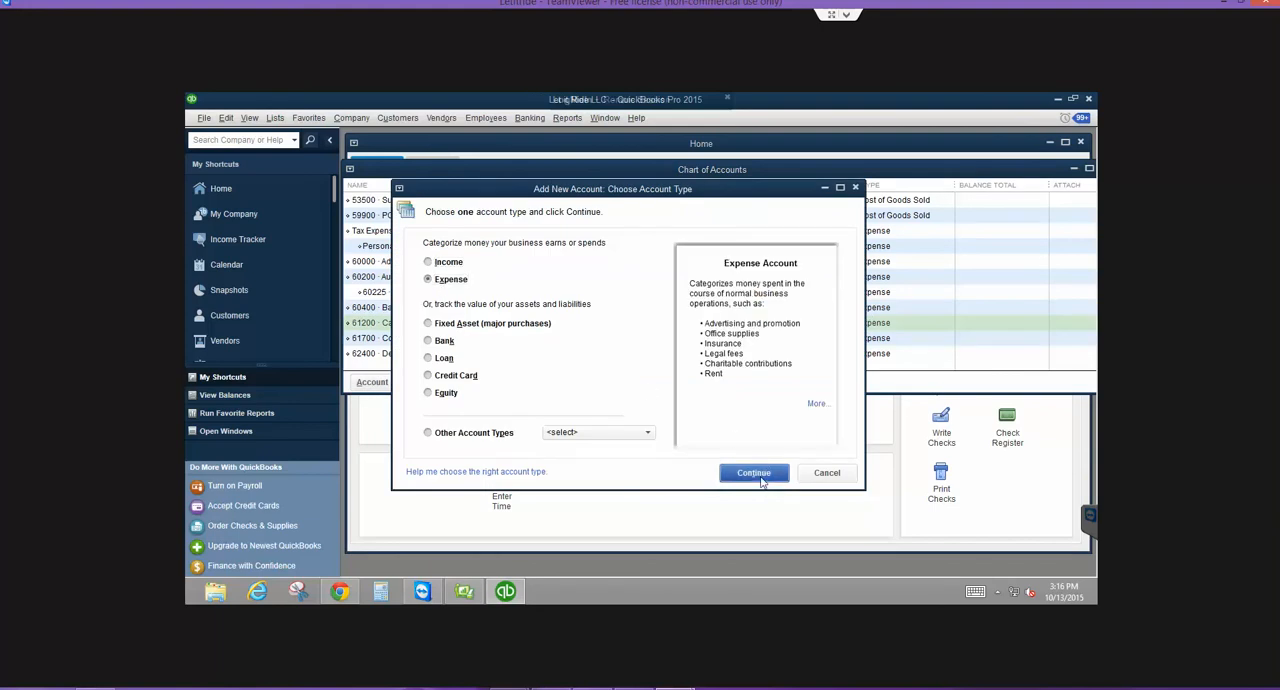
pyautogui.write('61250')
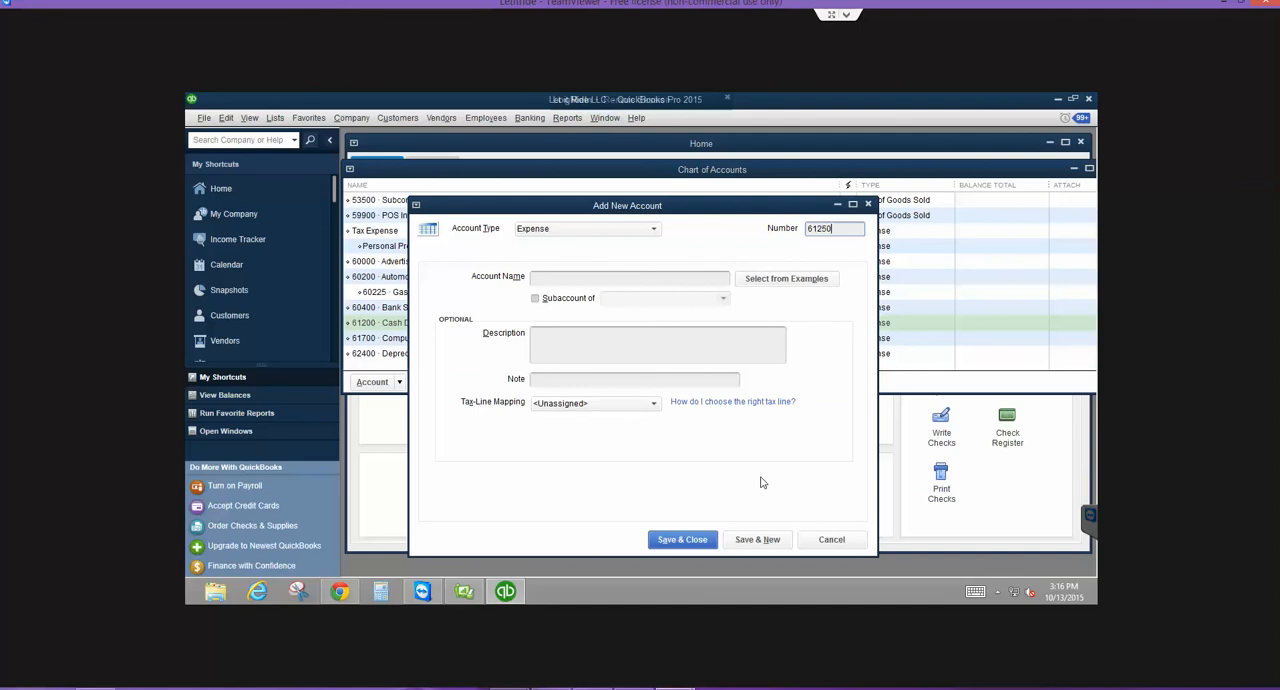
pyautogui.press('Tab')
pyautogui.write('Ca')
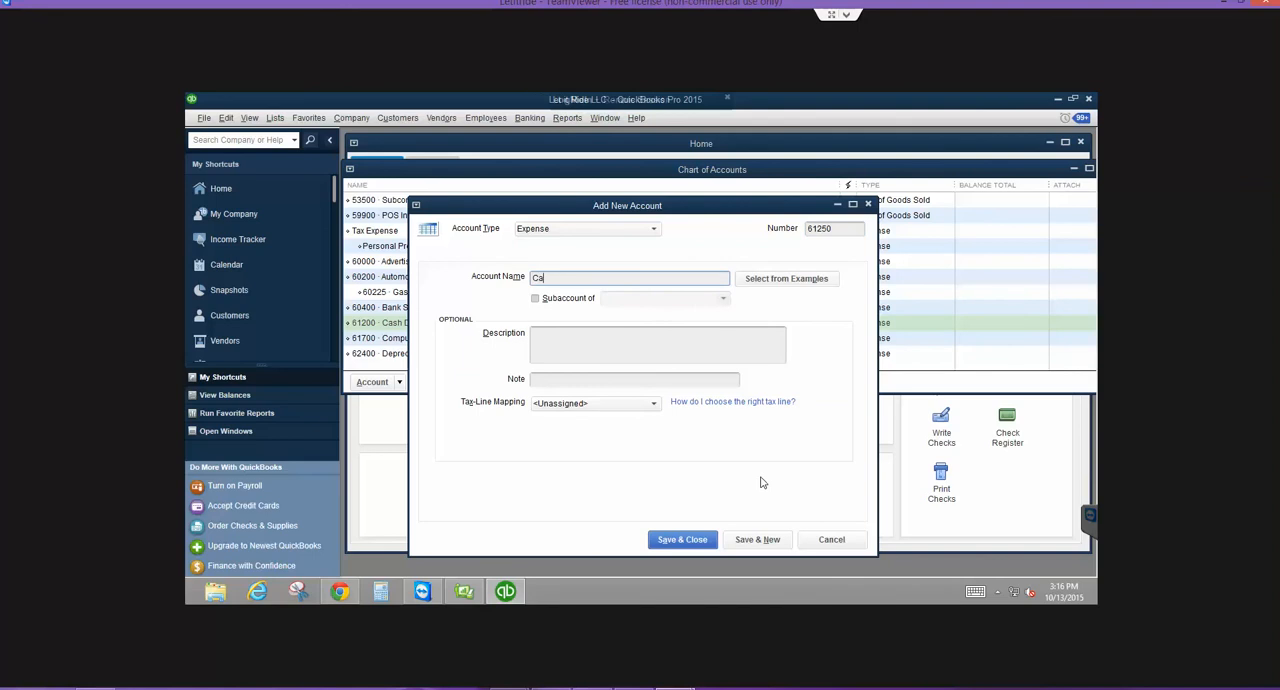
pyautogui.write('sh (Over) Short')
pyautogui.click(682, 544)
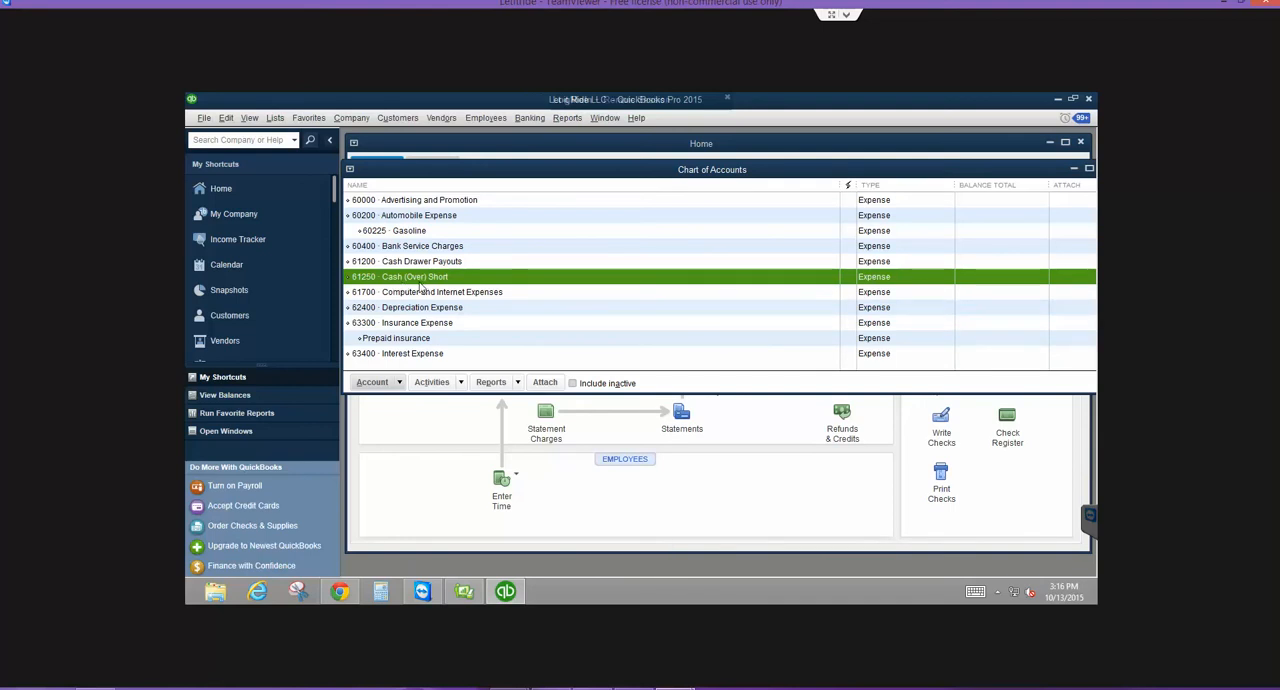
# - Close and reopen the chart of accounts, and select 11100 Cash Drawer to check its balance
pyautogui.press('Escape')
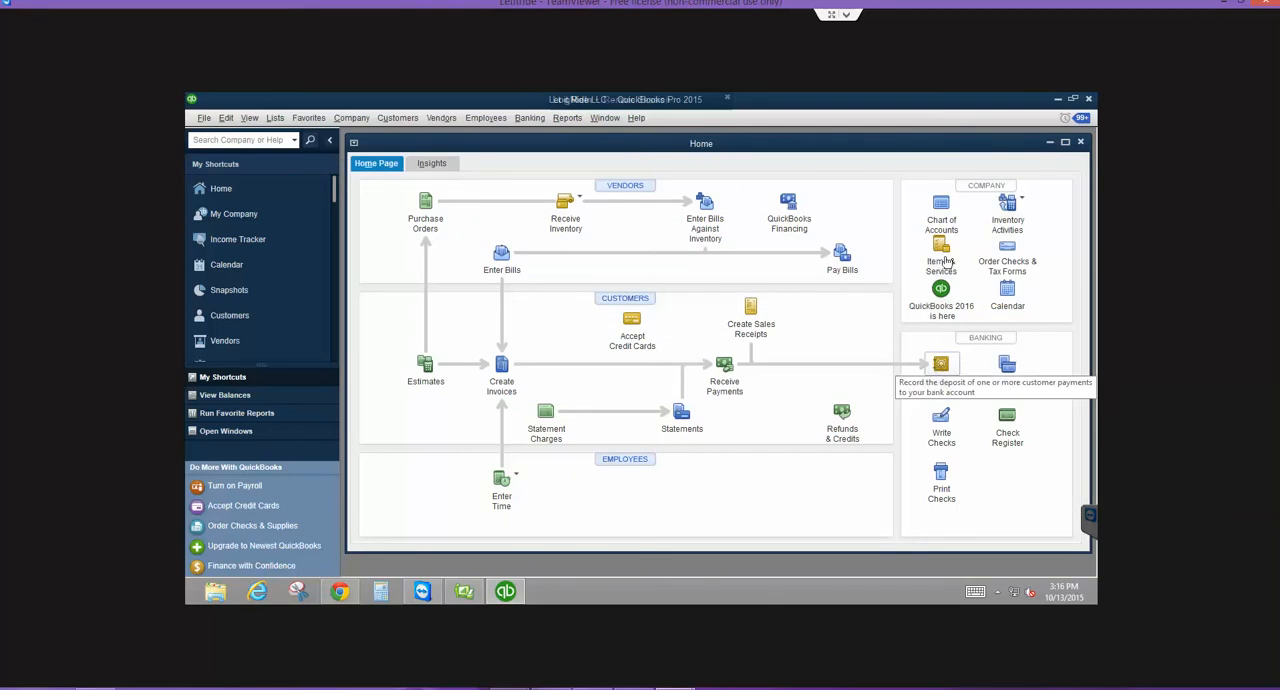
pyautogui.click(945, 206)
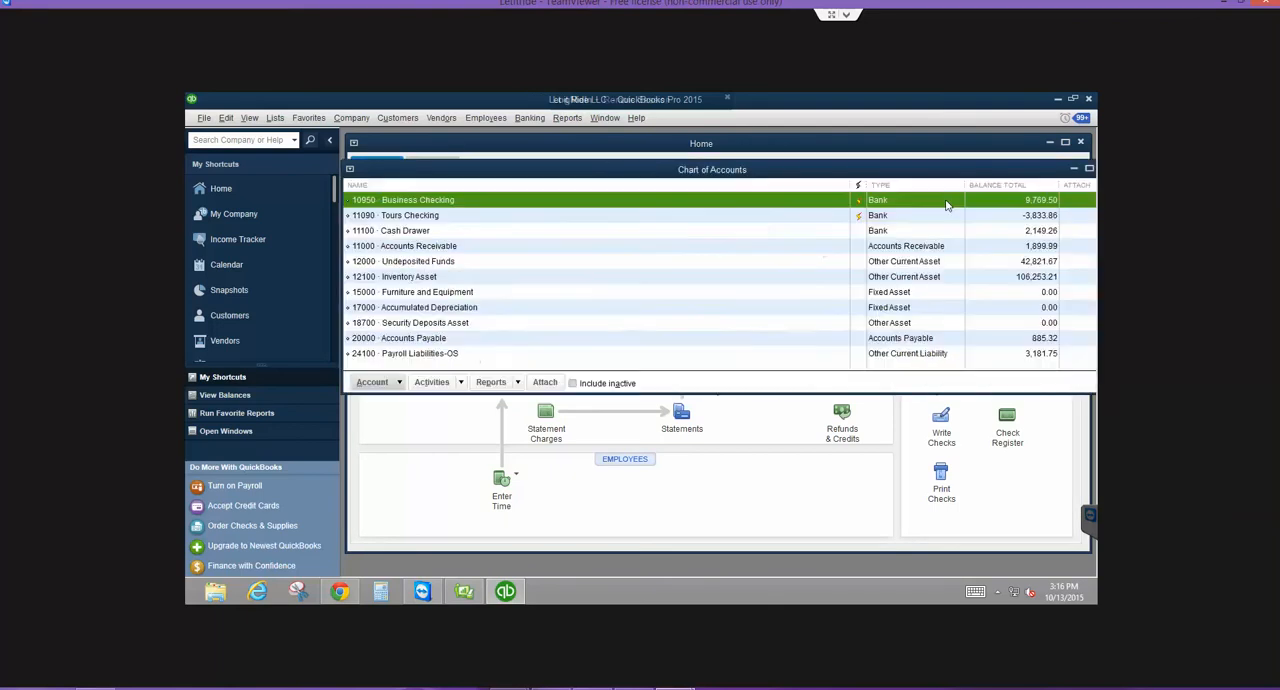
pyautogui.click(806, 230)
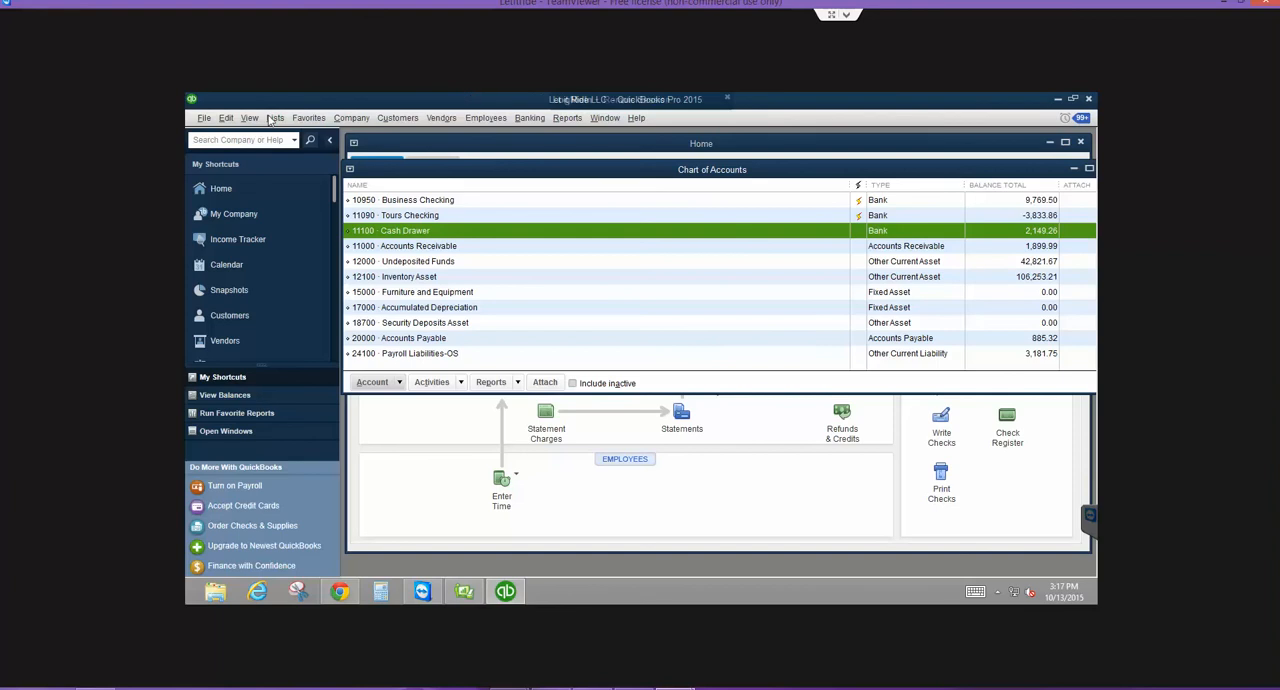
# - Start a new general journal entry and permanently dismiss the message about automatic entry numbering
pyautogui.click(346, 120)
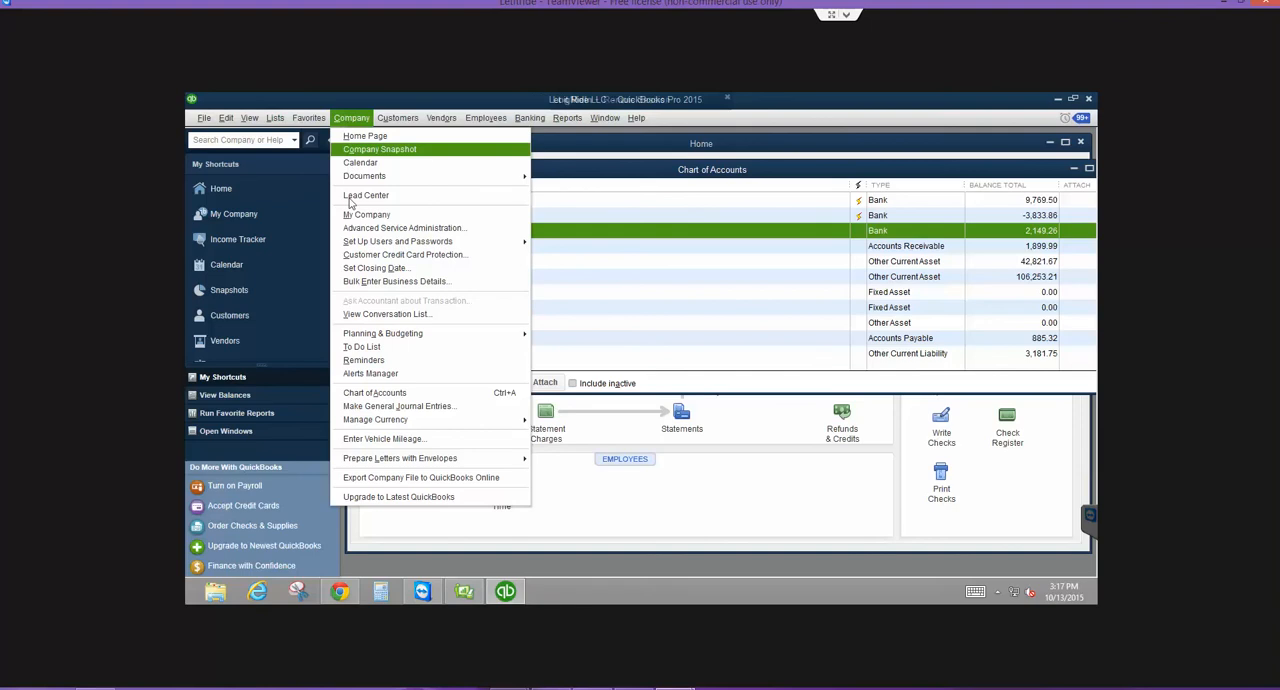
pyautogui.click(395, 406)
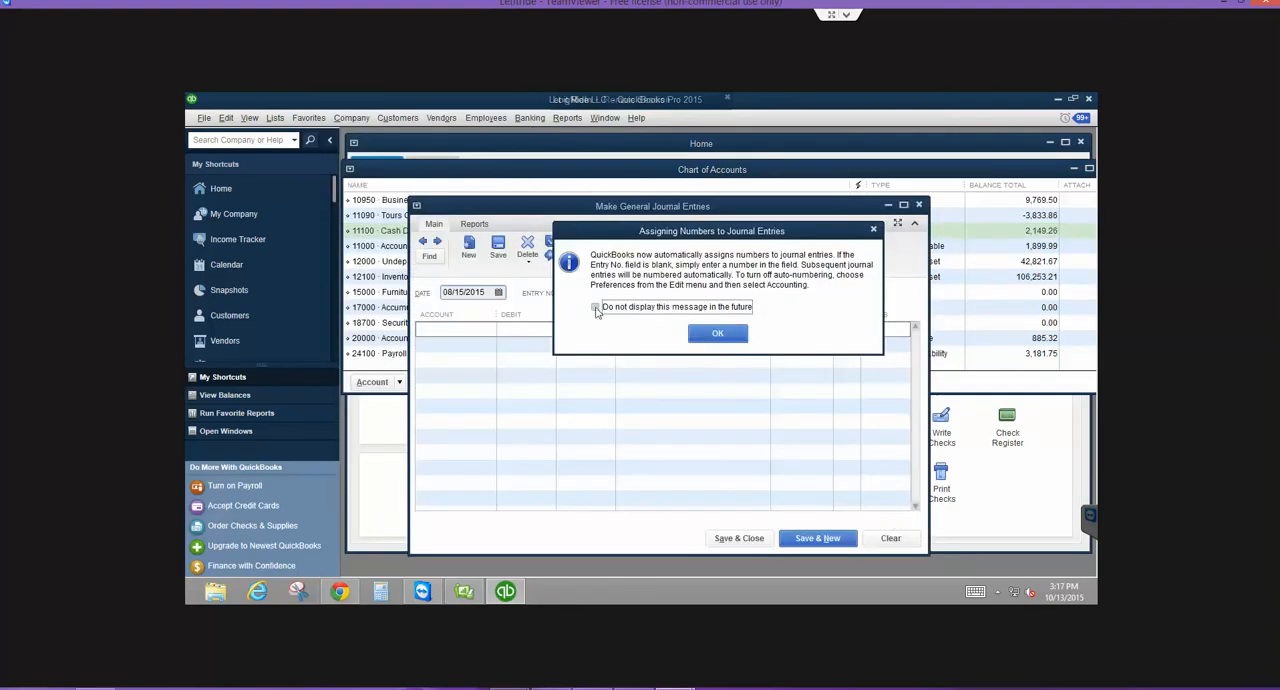
pyautogui.click(595, 307)
pyautogui.click(725, 336)
# - Date the journal entry 10/31/2015 and leave its entry number blank
pyautogui.write('10/31')
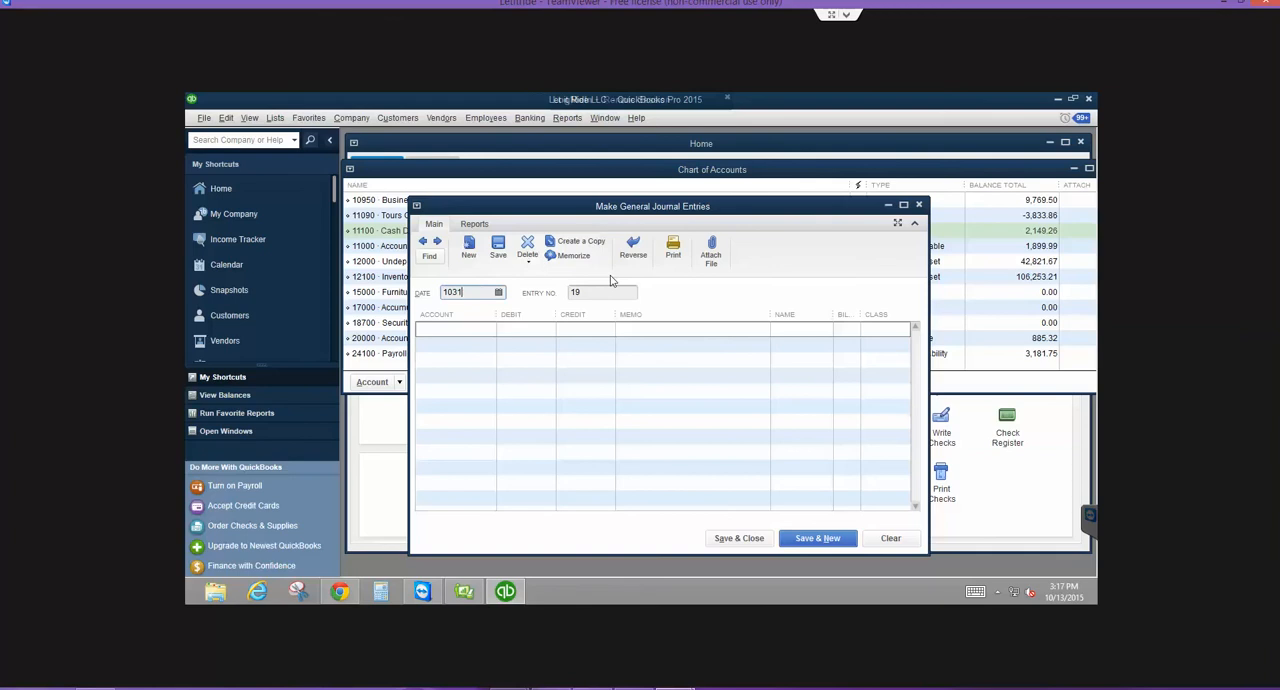
pyautogui.press('Tab')
pyautogui.press('BackSpace')
pyautogui.press('Tab')
# - Debit 61250 Cash (Over) Short for 100.00 on the first line with the memo "To balance cash drawer to actual"
pyautogui.write('cash')
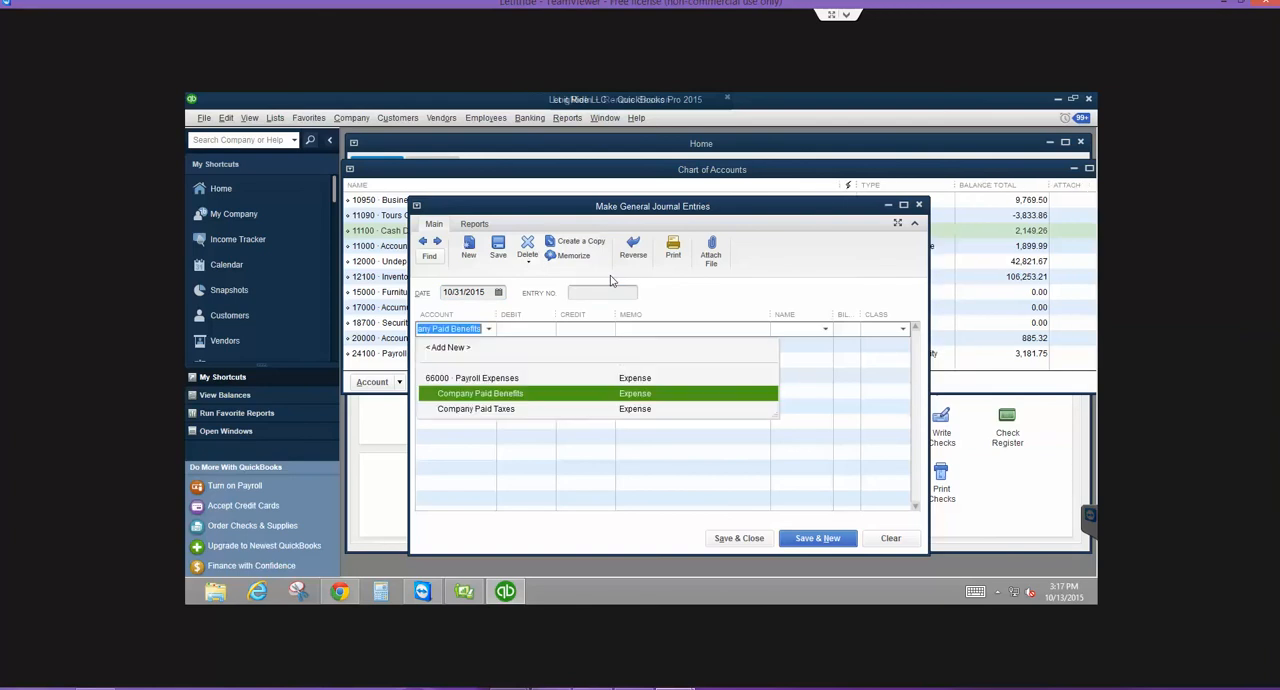
pyautogui.press('Tab')
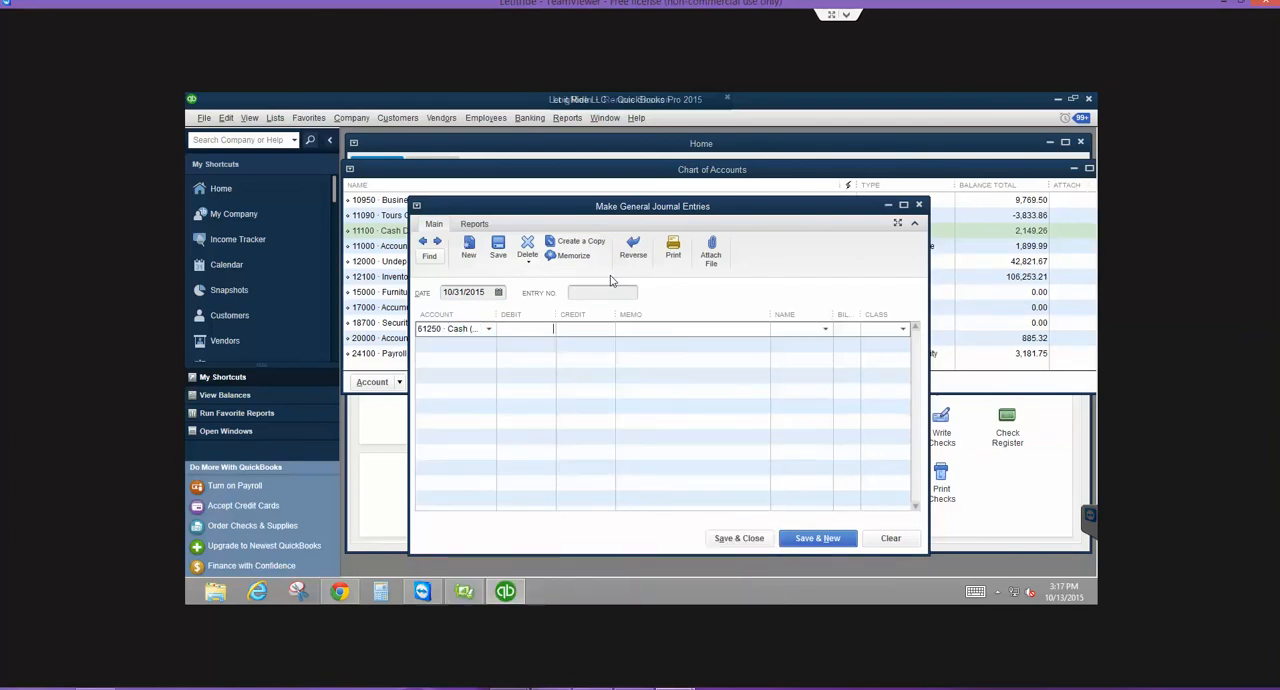
pyautogui.write('100')
pyautogui.press('Tab')
pyautogui.write('To balance cash drawer to actual')
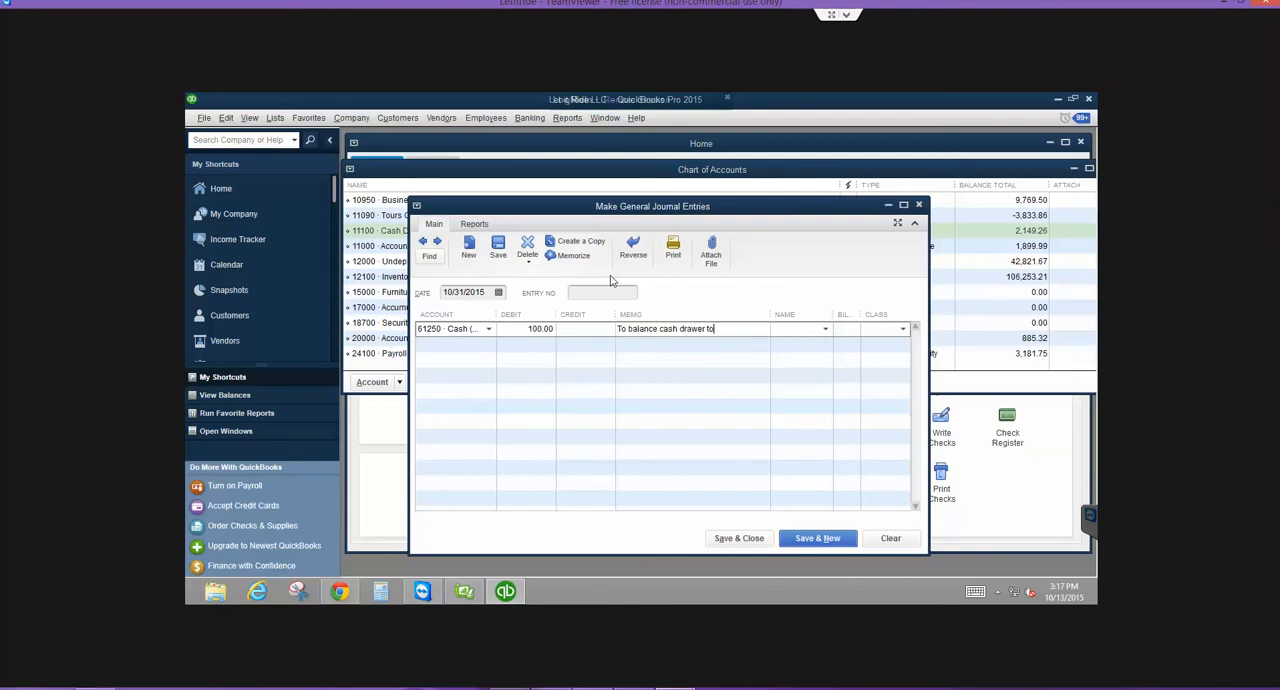
# - Assign the second journal line's 100.00 credit to 11100 Cash Drawer
pyautogui.press('Tab')
pyautogui.press('Tab')
pyautogui.press('Tab')
pyautogui.write('10')
pyautogui.press('BackSpace')
pyautogui.press('BackSpace')
pyautogui.press('BackSpace')
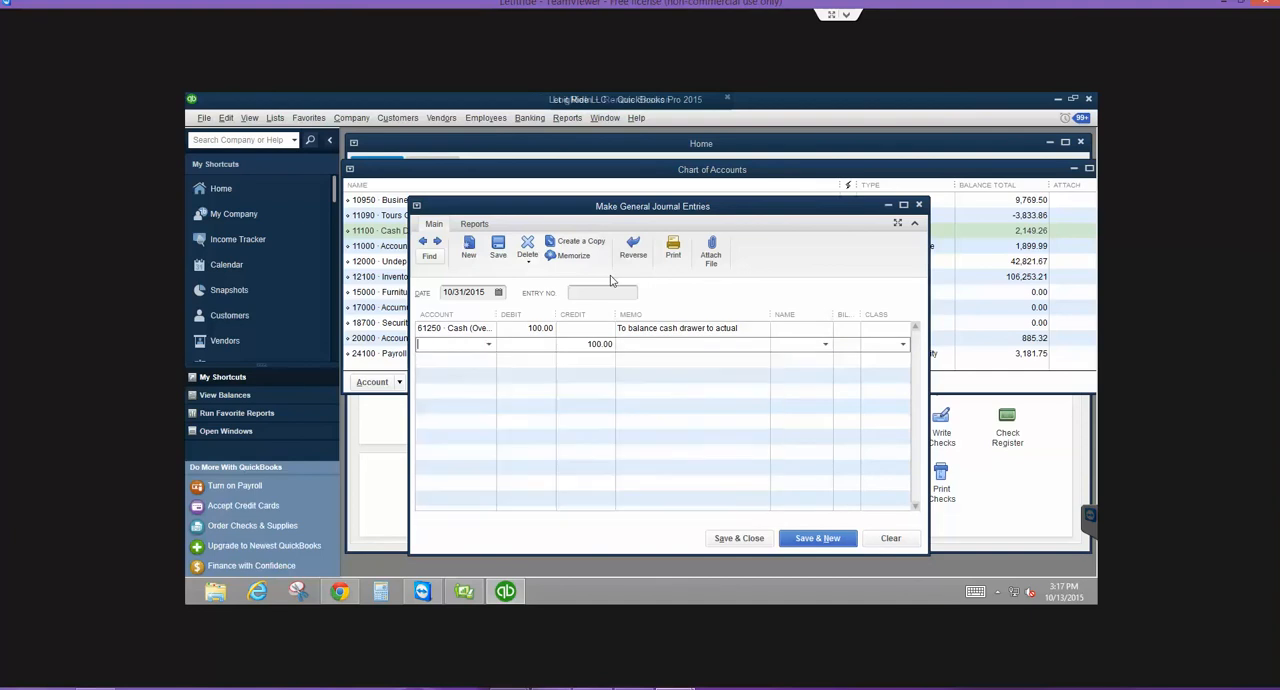
pyautogui.write('11')
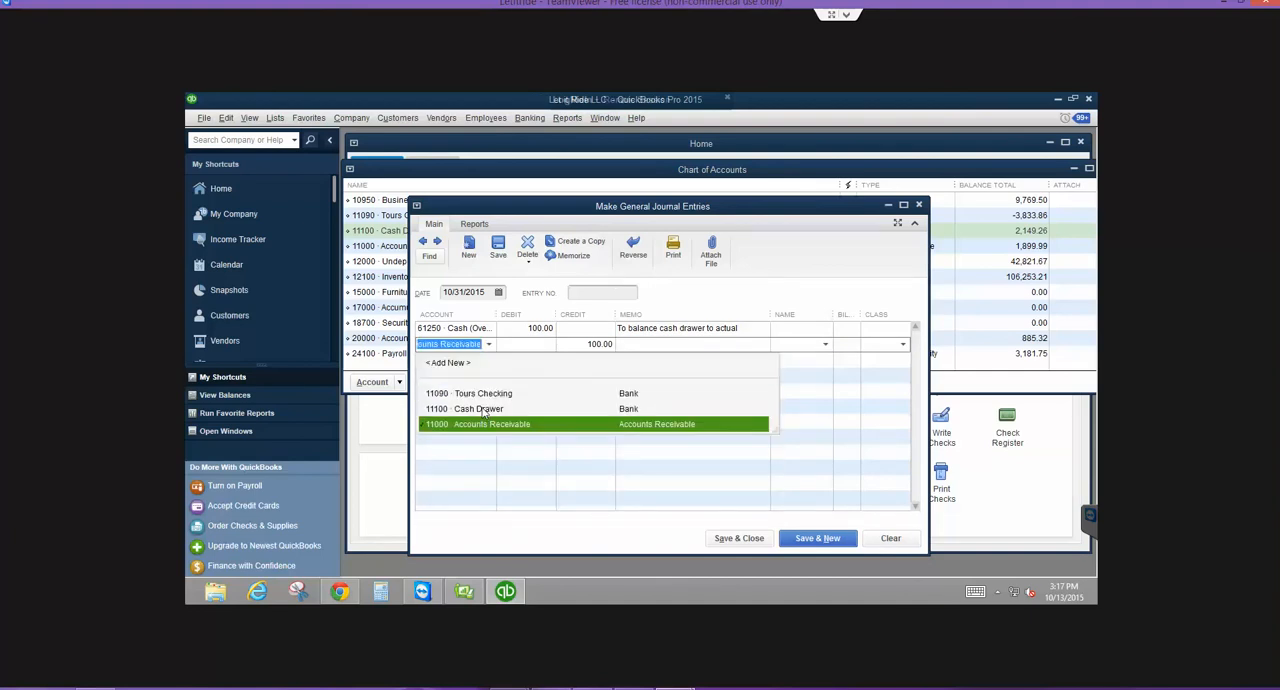
pyautogui.click(483, 410)
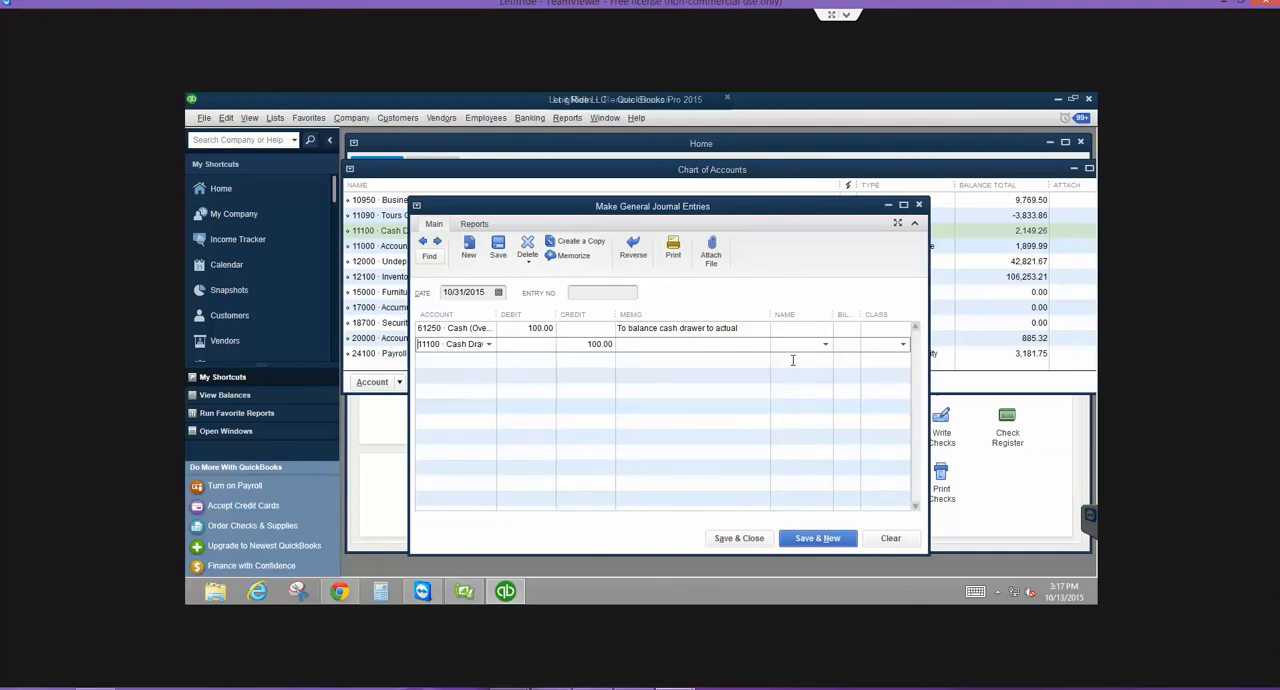
# - Clear the Cash Drawer adjustment without saving it and close the journal entry window
pyautogui.click(743, 329)
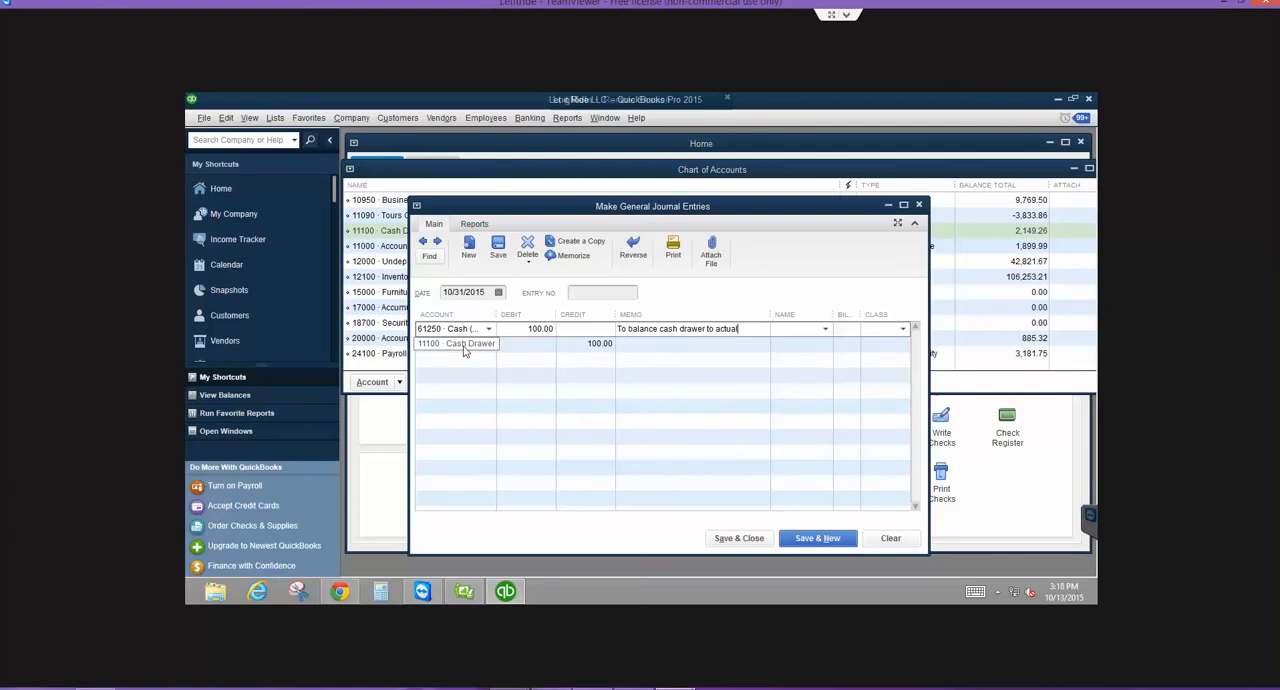
pyautogui.click(600, 344)
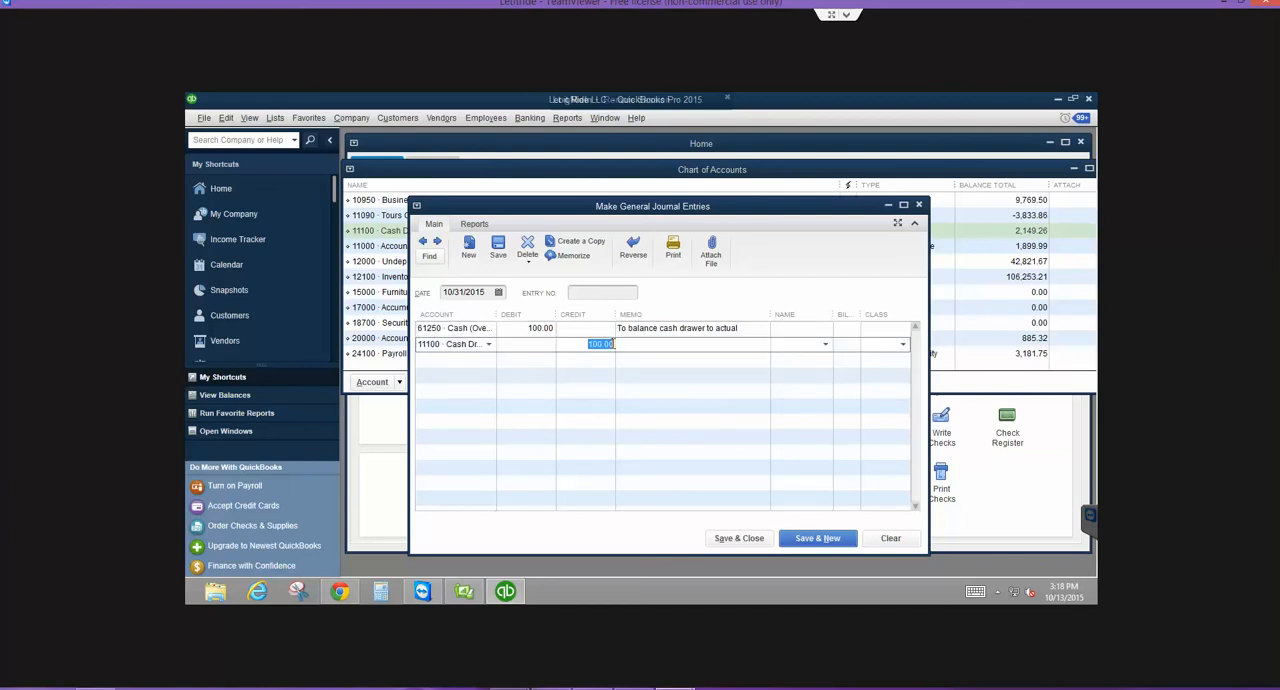
pyautogui.click(630, 343)
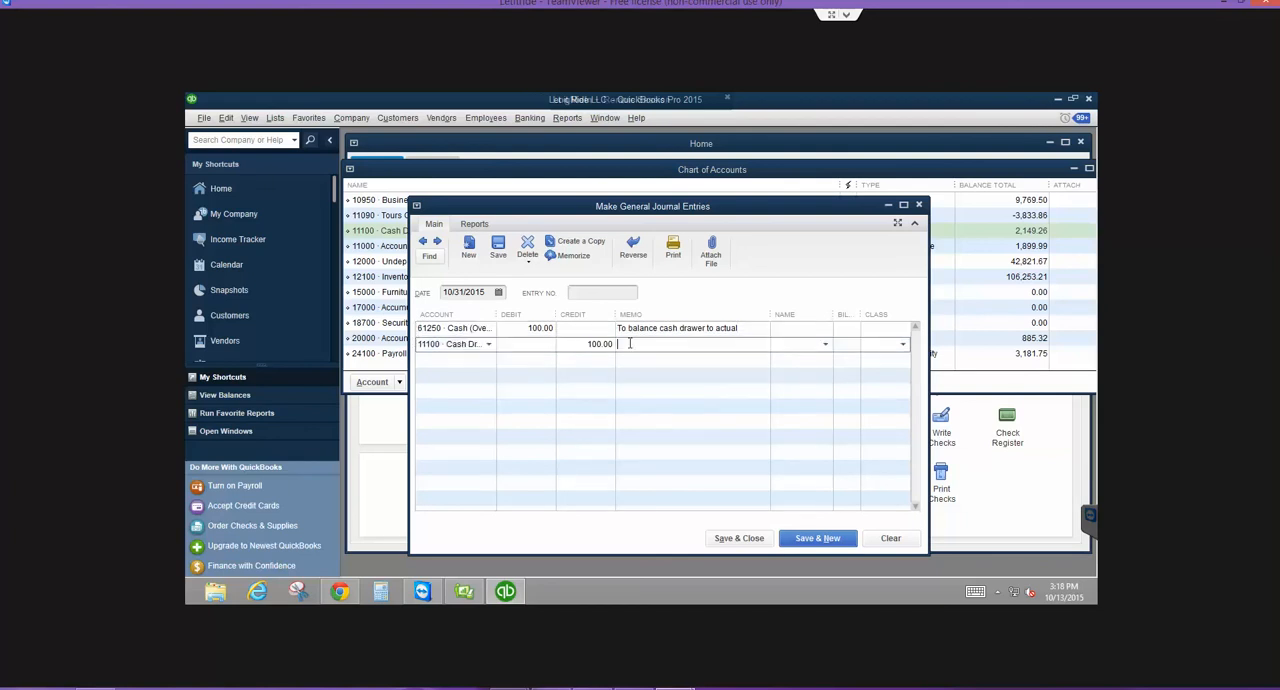
pyautogui.click(891, 539)
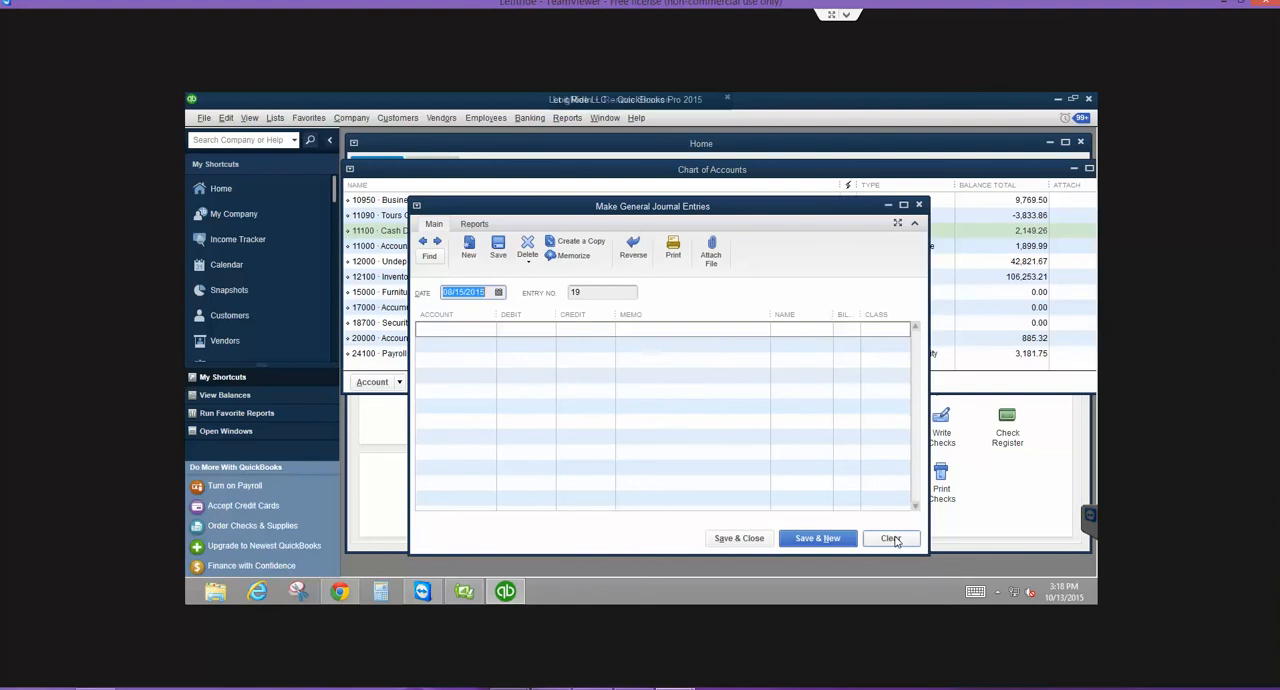
pyautogui.click(919, 205)
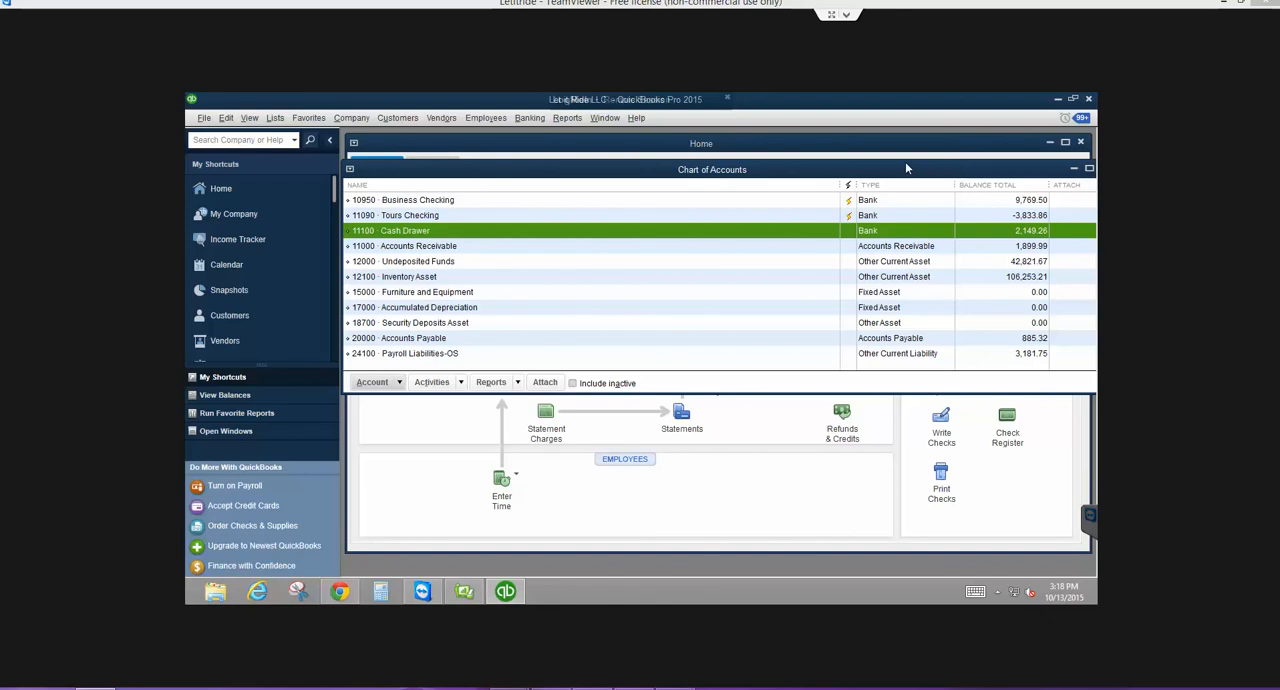
# - Bring the chart of accounts fully into view and close it
pyautogui.moveTo(911, 171); pyautogui.dragTo(885, 167)
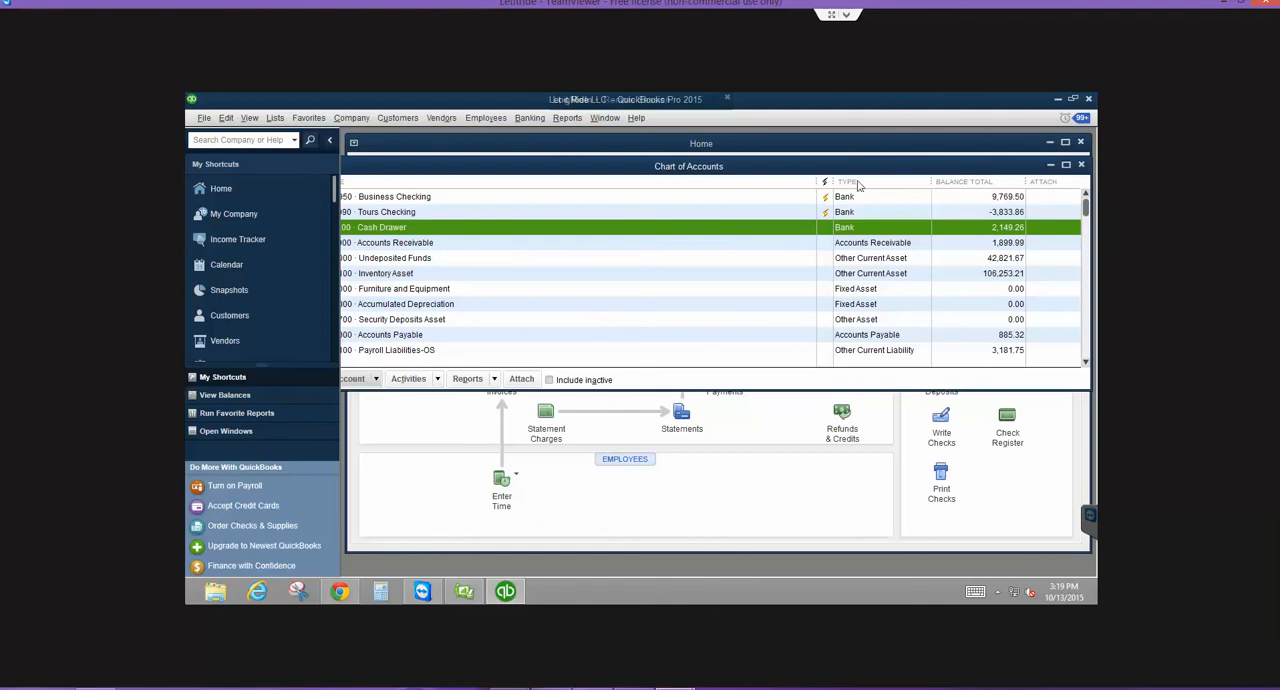
pyautogui.moveTo(877, 168); pyautogui.dragTo(925, 164)
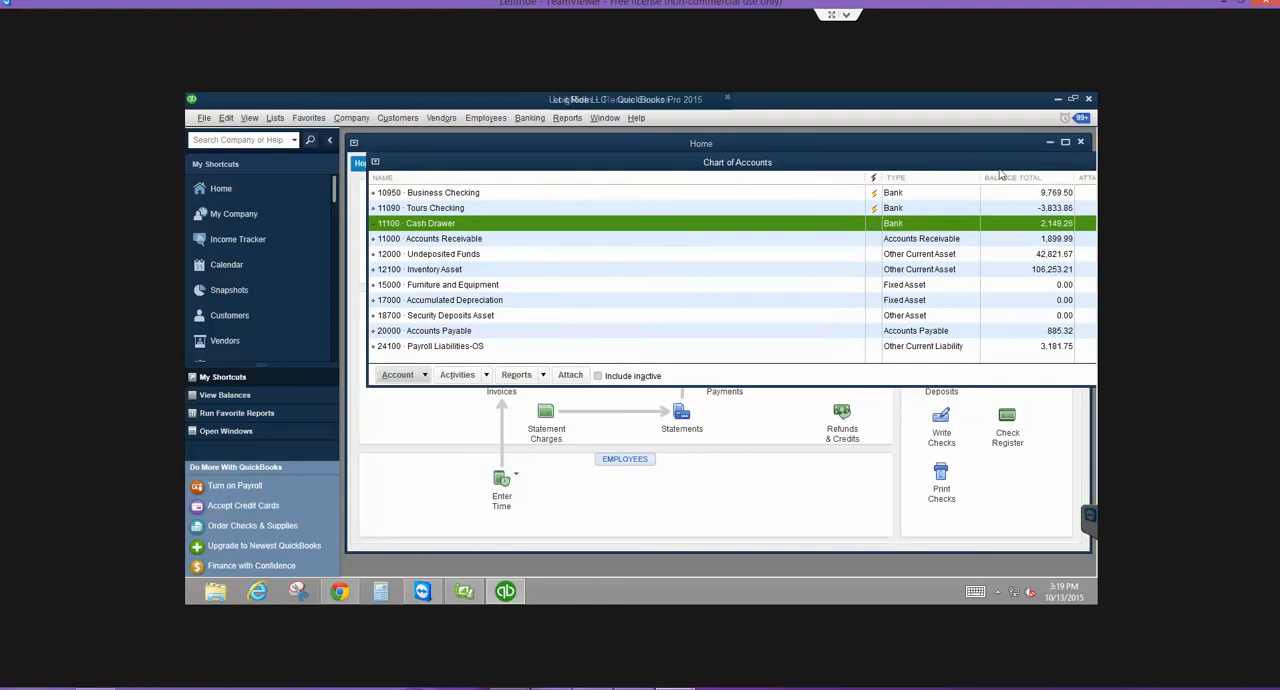
pyautogui.moveTo(1055, 169); pyautogui.dragTo(1013, 167)
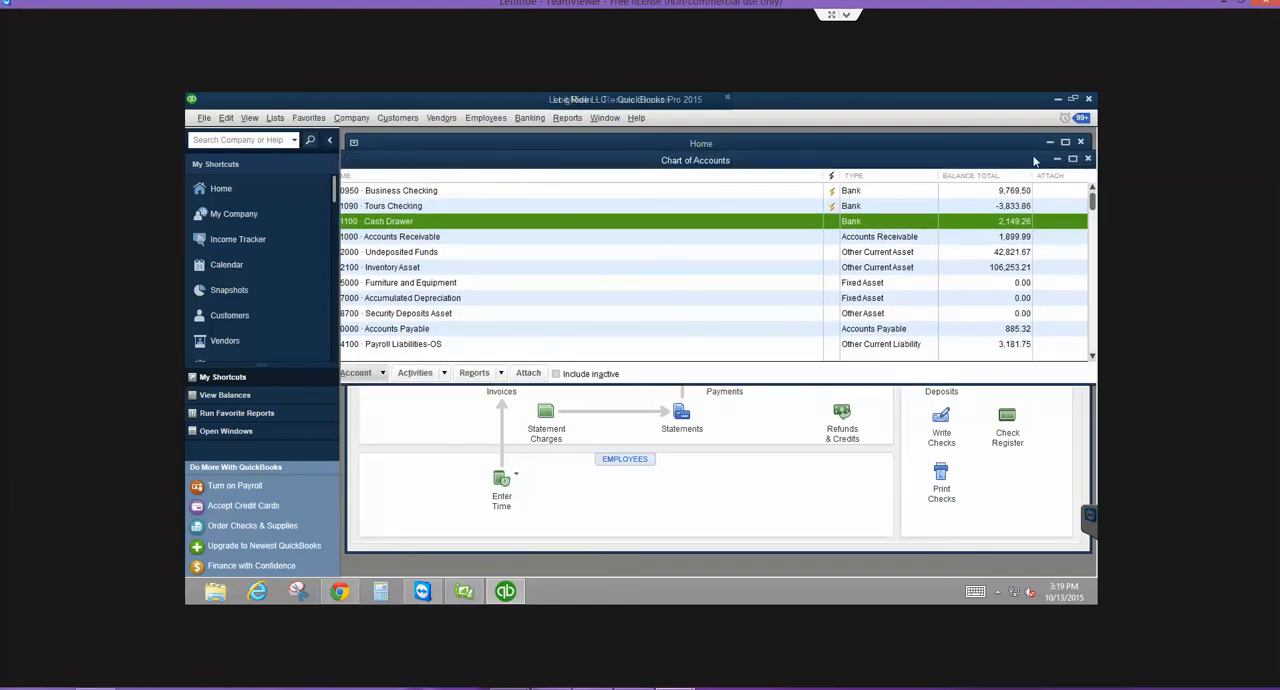
pyautogui.click(1088, 160)
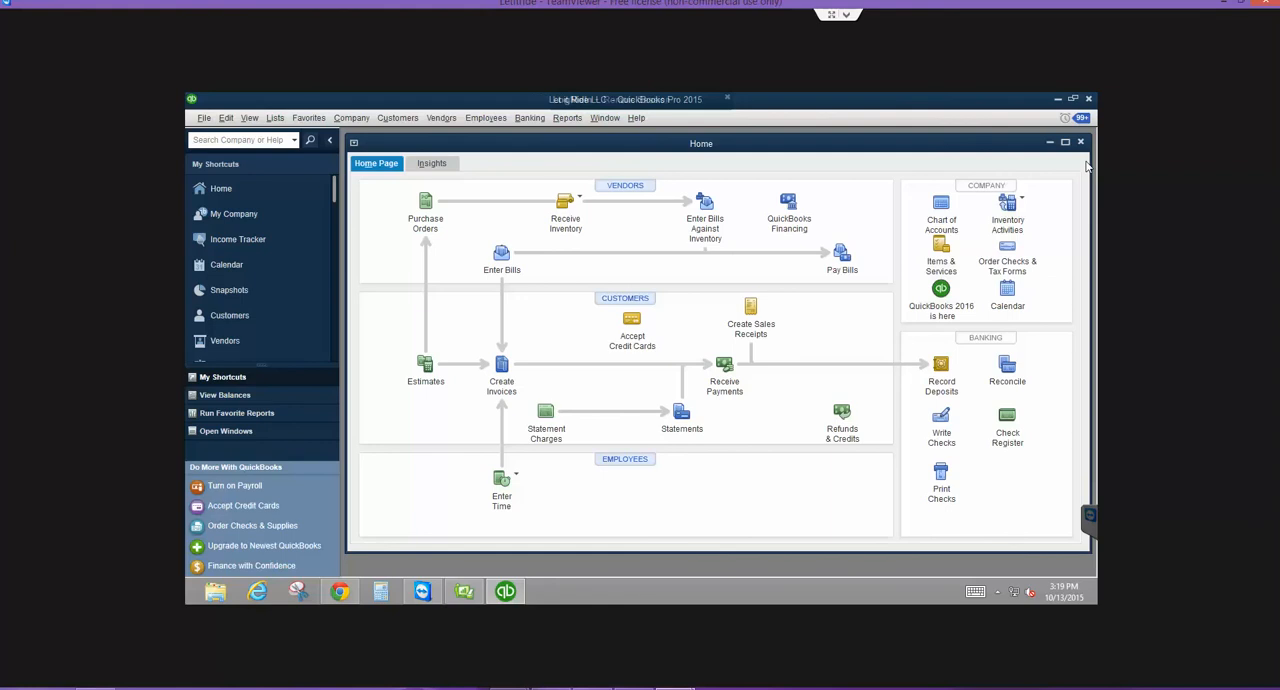
# - Open the 10950 Business Checking reconciliation for the 04/30/2015 statement and maximize its window
pyautogui.click(1005, 372)
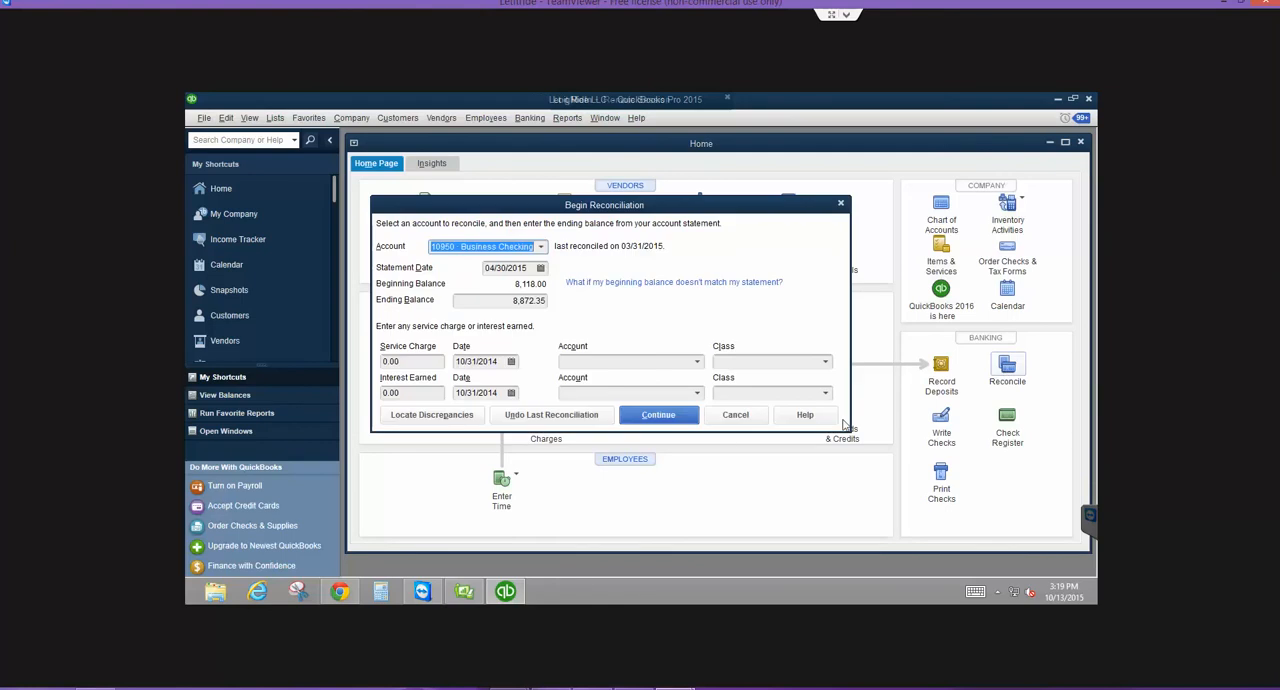
pyautogui.click(726, 418)
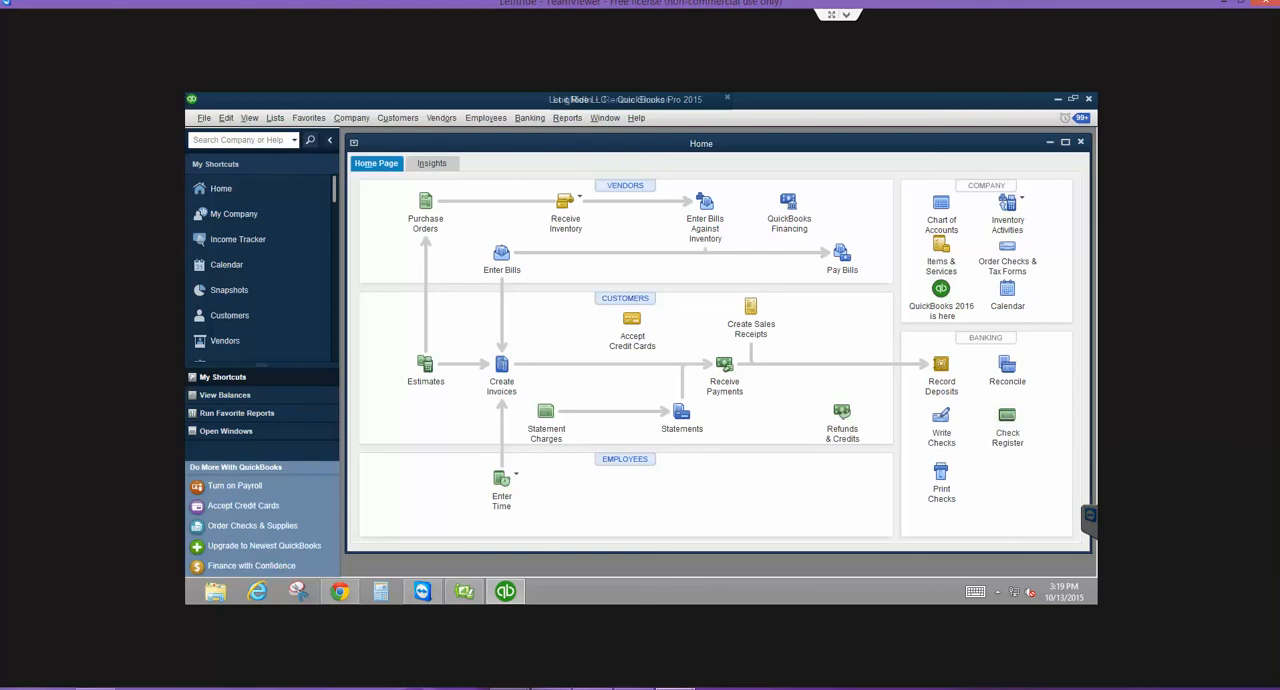
pyautogui.click(1008, 377)
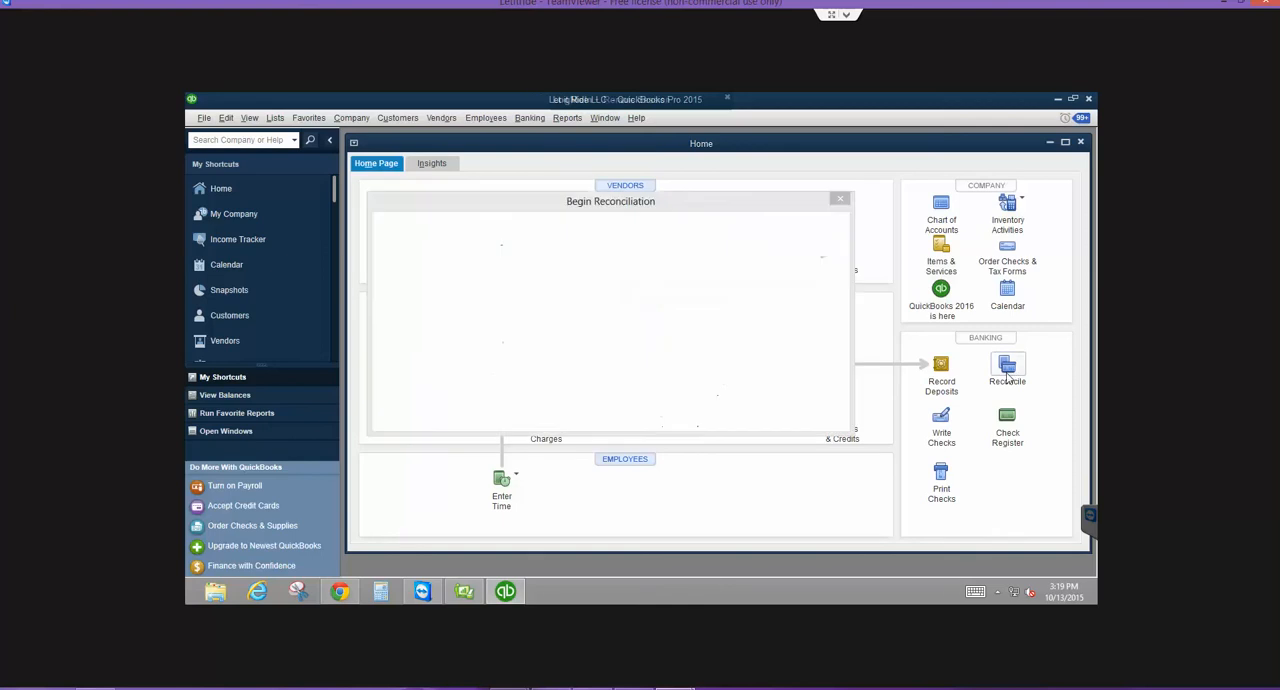
pyautogui.click(646, 416)
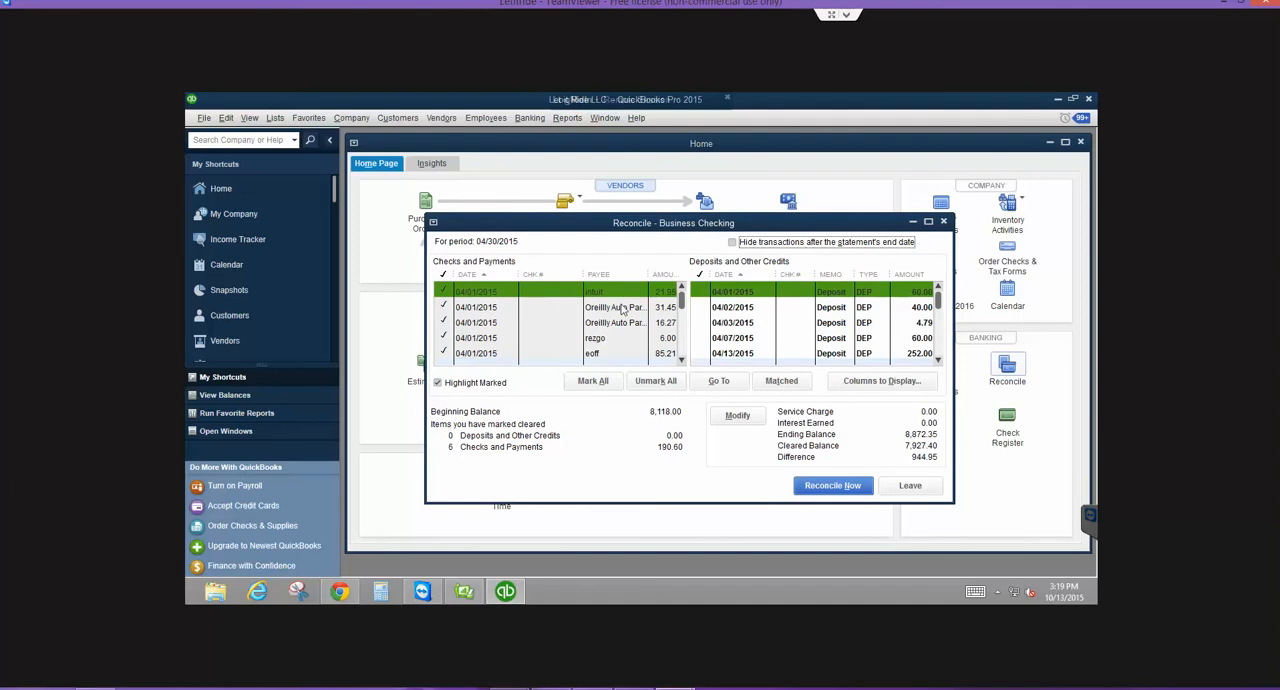
pyautogui.click(928, 221)
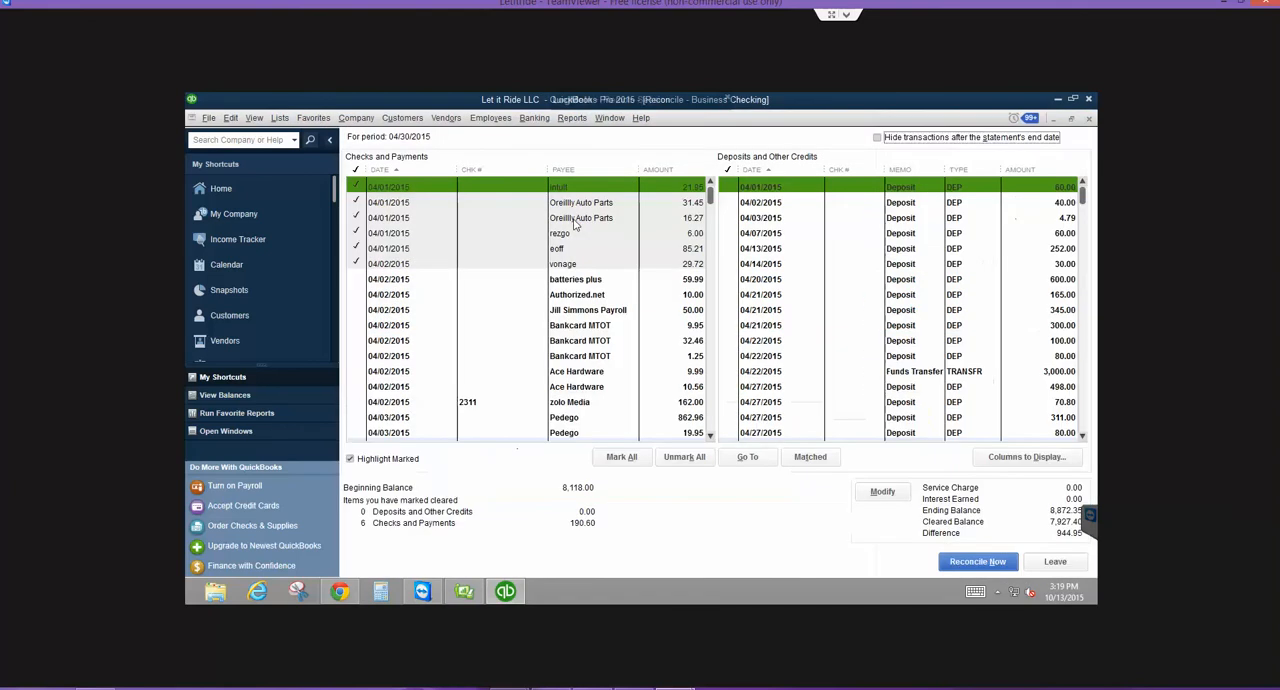
# - Mark the remaining 04/02/2015 payments, including check 2311, and the 862.96 Pedego payment of 04/03/2015 as cleared
pyautogui.click(477, 407)
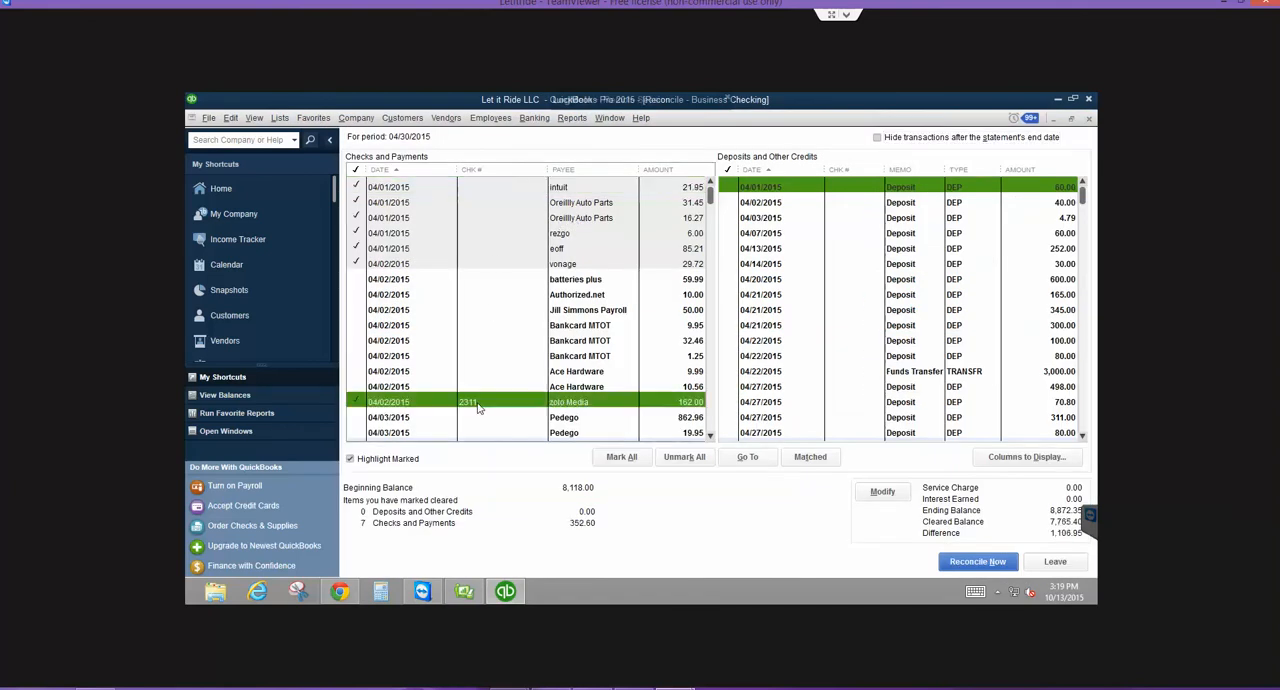
pyautogui.click(354, 284)
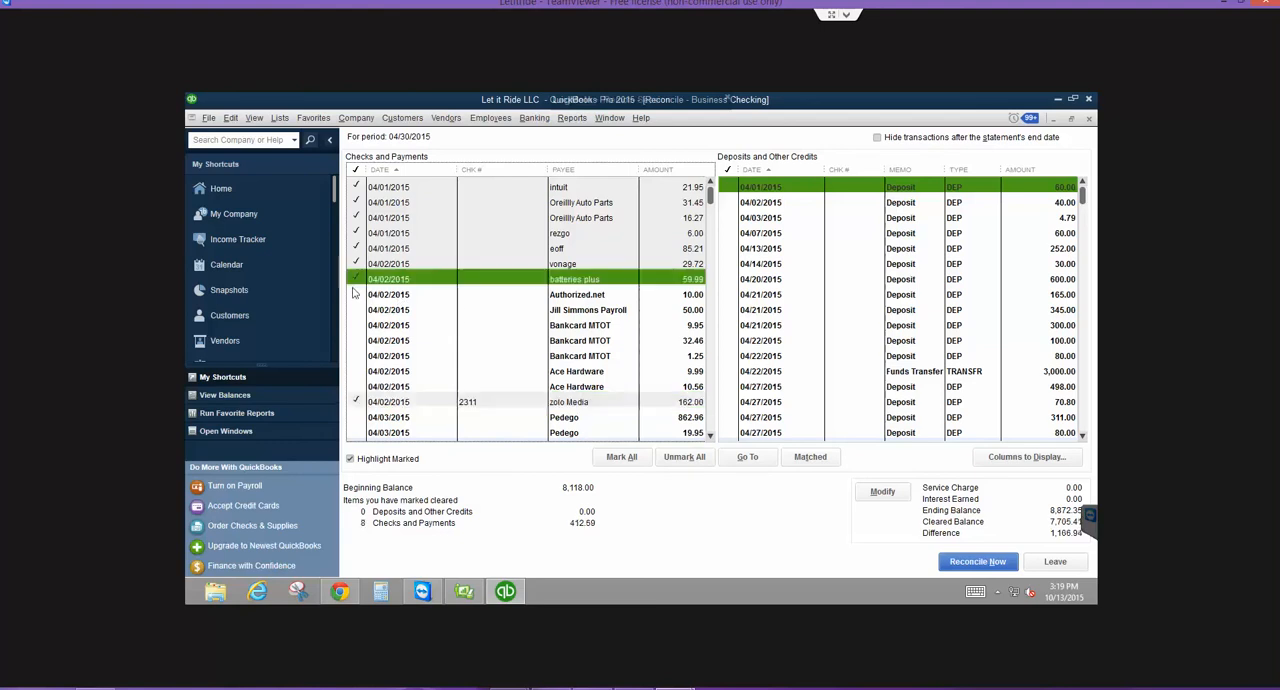
pyautogui.click(354, 294)
pyautogui.click(355, 310)
pyautogui.click(355, 325)
pyautogui.click(355, 340)
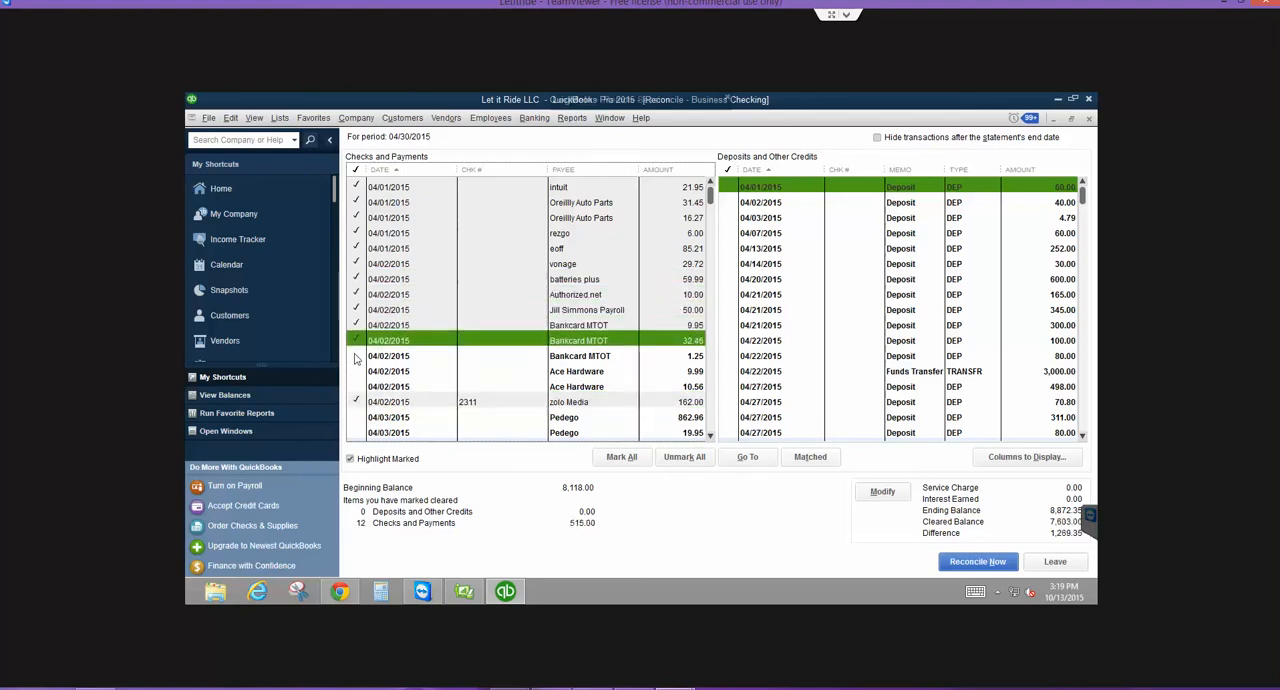
pyautogui.click(355, 356)
pyautogui.click(355, 371)
pyautogui.click(355, 386)
pyautogui.click(356, 417)
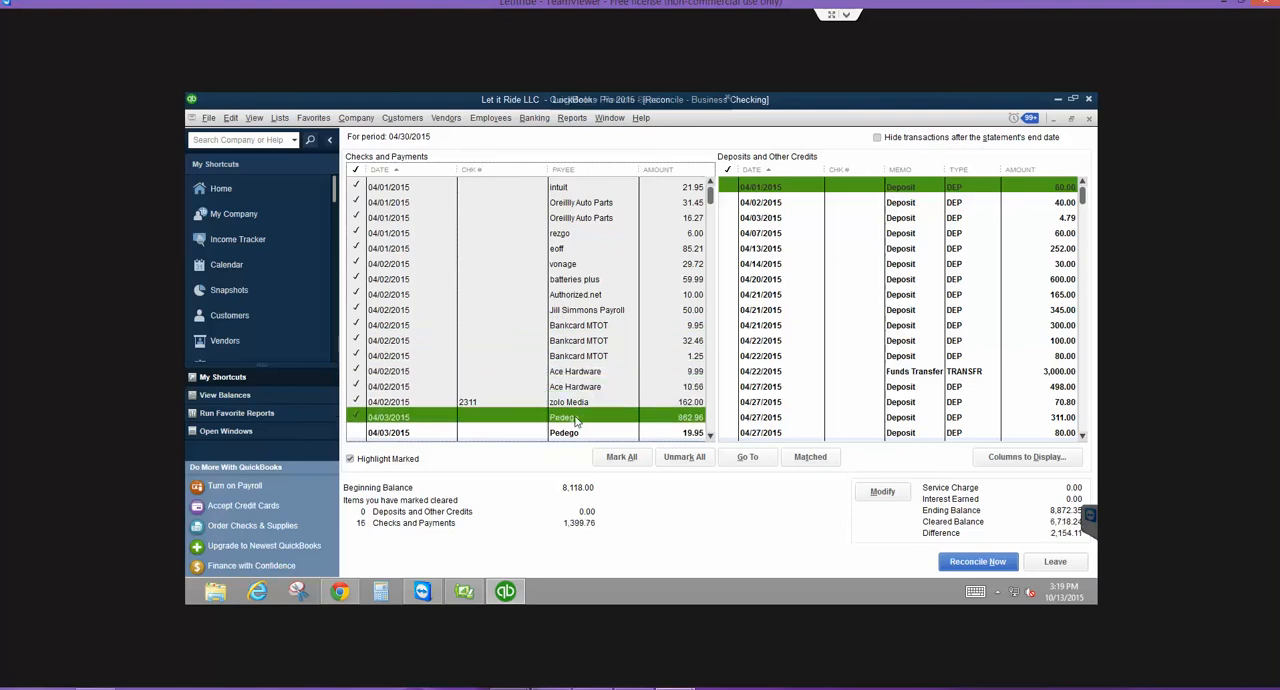
# - Mark the other 04/03/2015 payments as cleared, from the 19.95 Pedego payment through check 2266
pyautogui.click(711, 437)
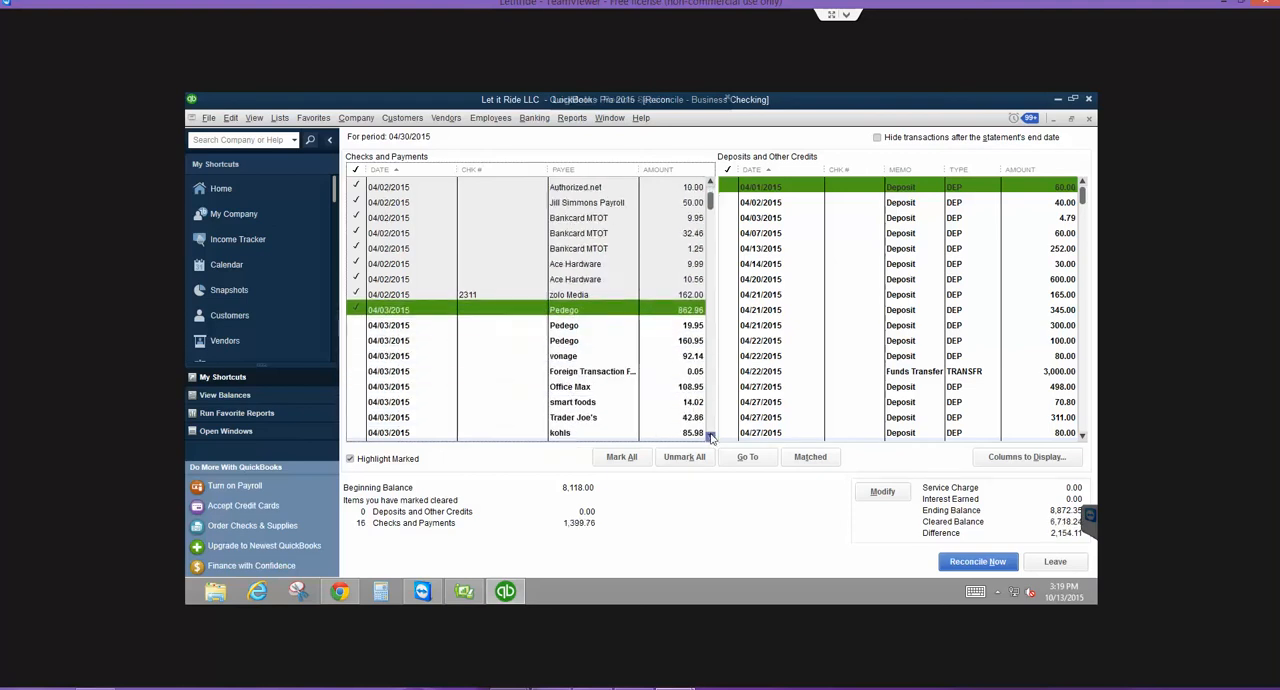
pyautogui.scroll(-2, 711, 437)
pyautogui.click(360, 265)
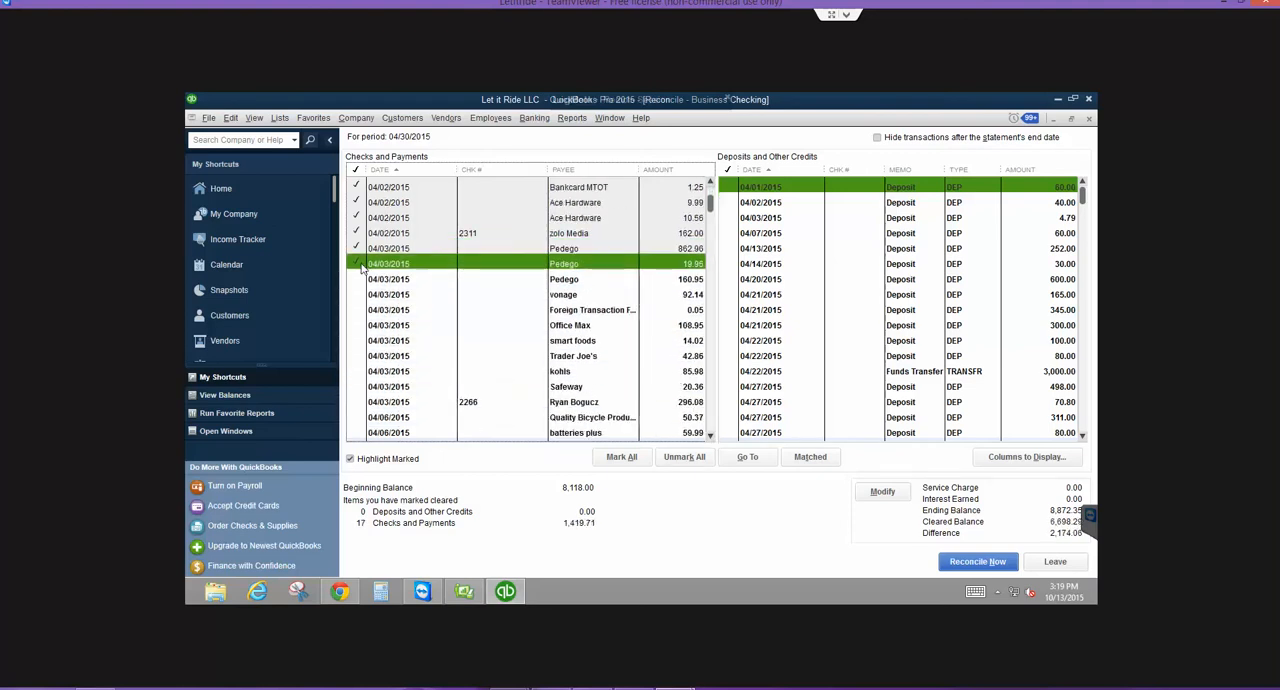
pyautogui.click(360, 280)
pyautogui.click(360, 295)
pyautogui.click(360, 310)
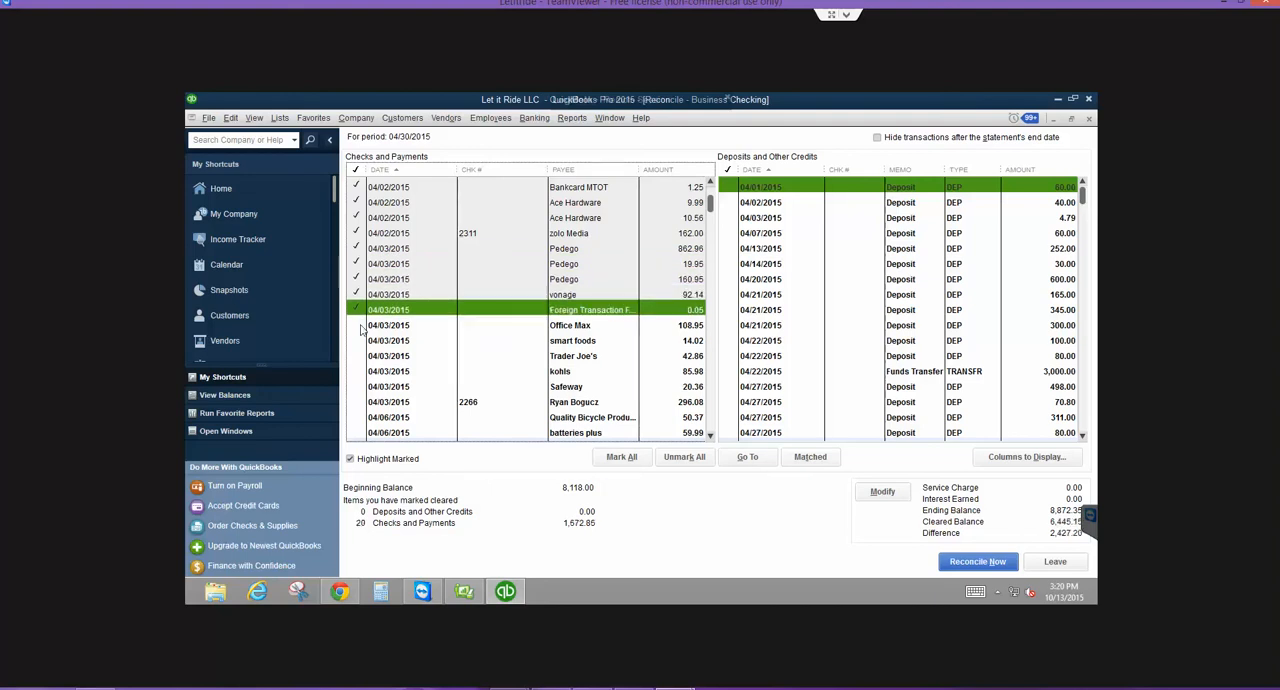
pyautogui.click(361, 326)
pyautogui.click(361, 341)
pyautogui.click(361, 356)
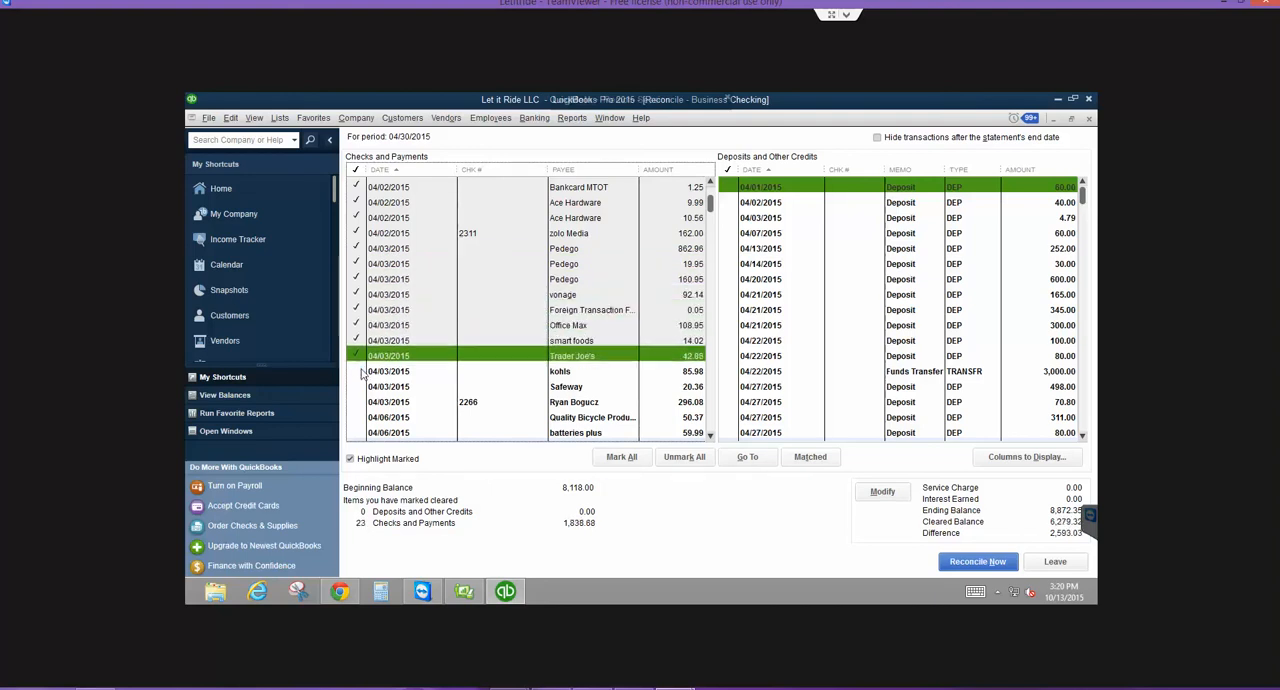
pyautogui.click(361, 371)
pyautogui.click(361, 387)
pyautogui.click(361, 402)
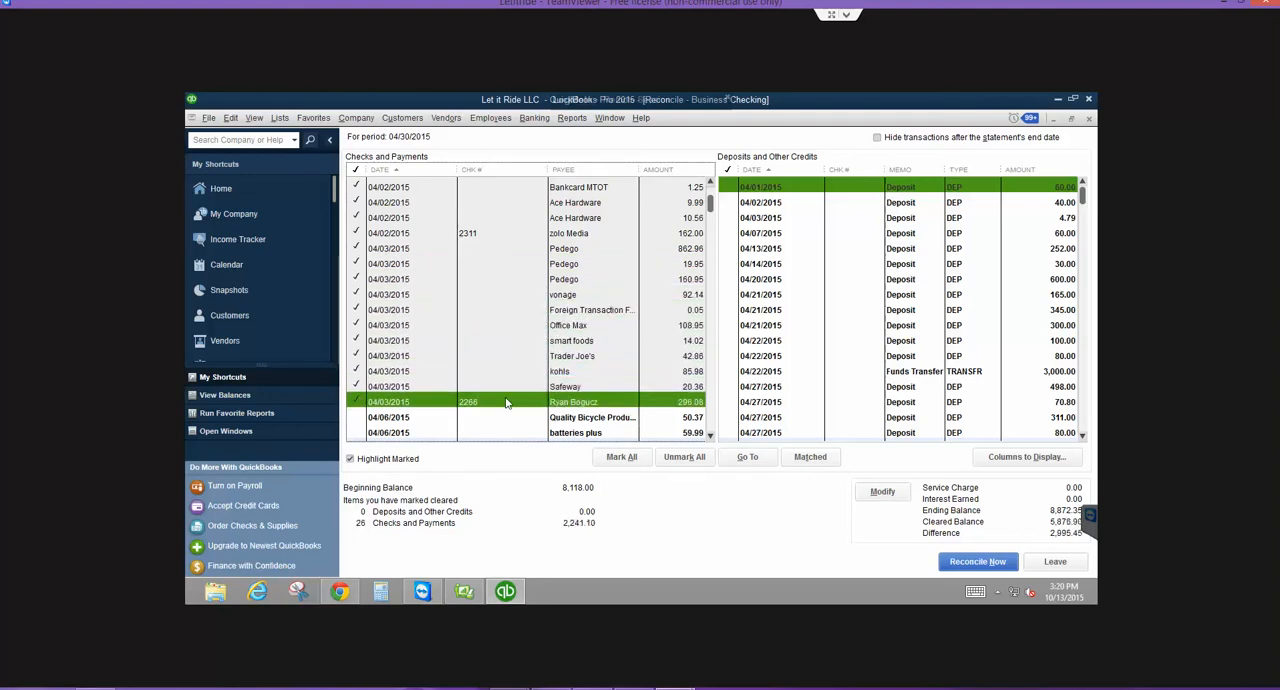
# - Mark the 04/06/2015 payments to Quality Bicycle Products, batteries plus and J and B Importers as cleared
pyautogui.scroll(-3, 506, 402)
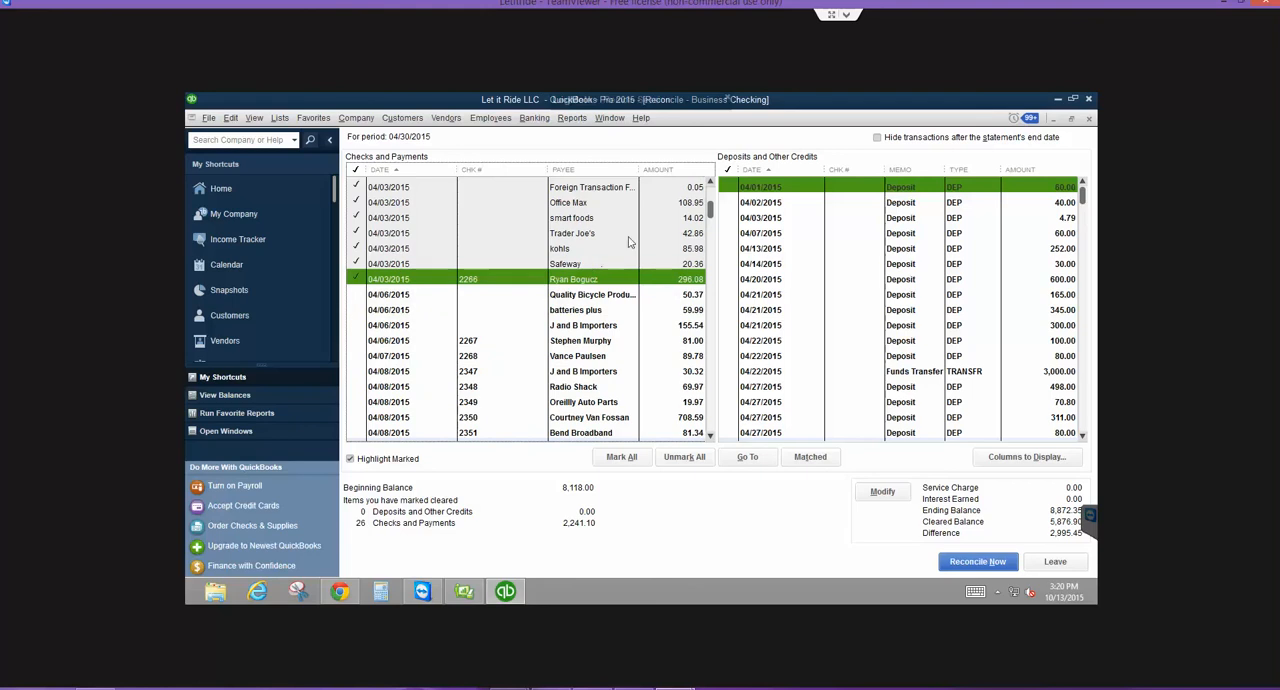
pyautogui.click(357, 295)
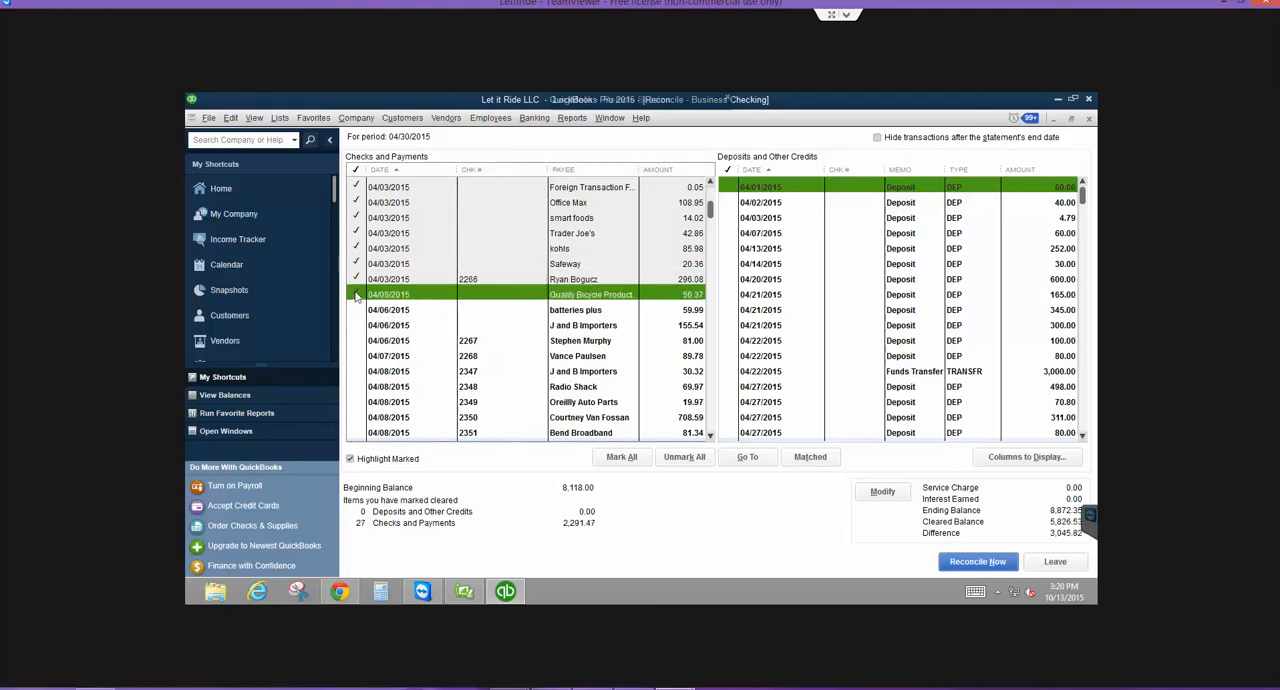
pyautogui.click(356, 310)
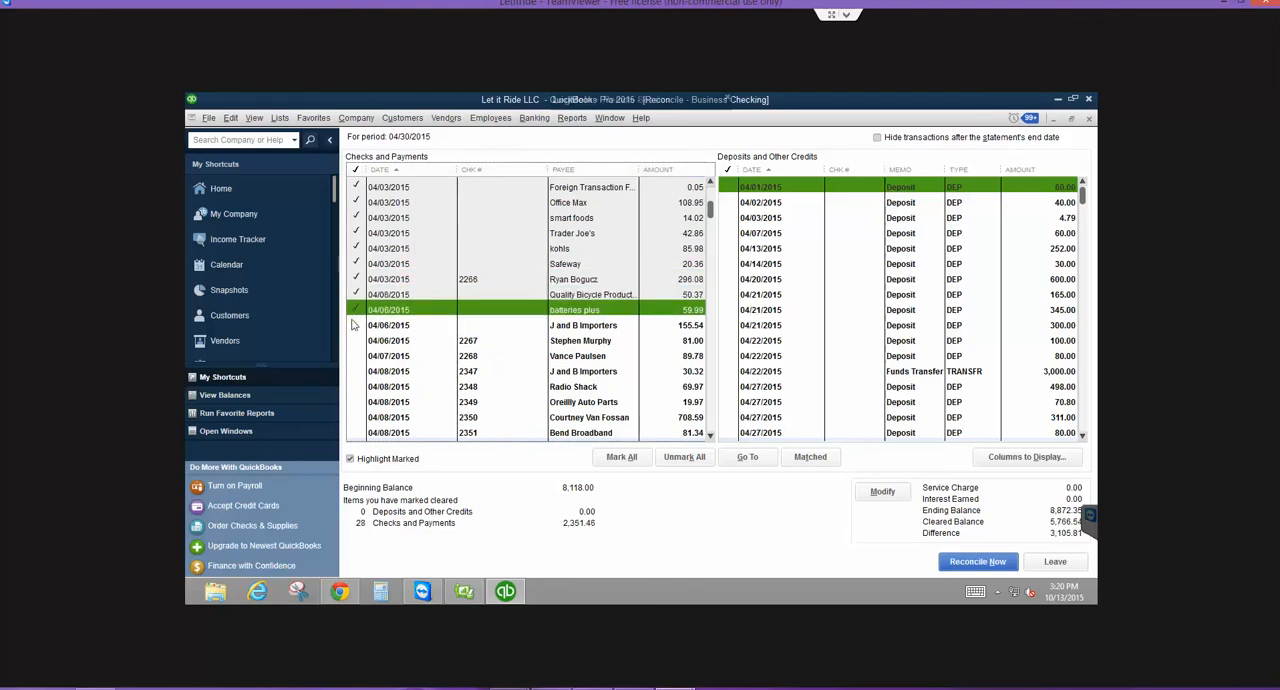
pyautogui.click(356, 325)
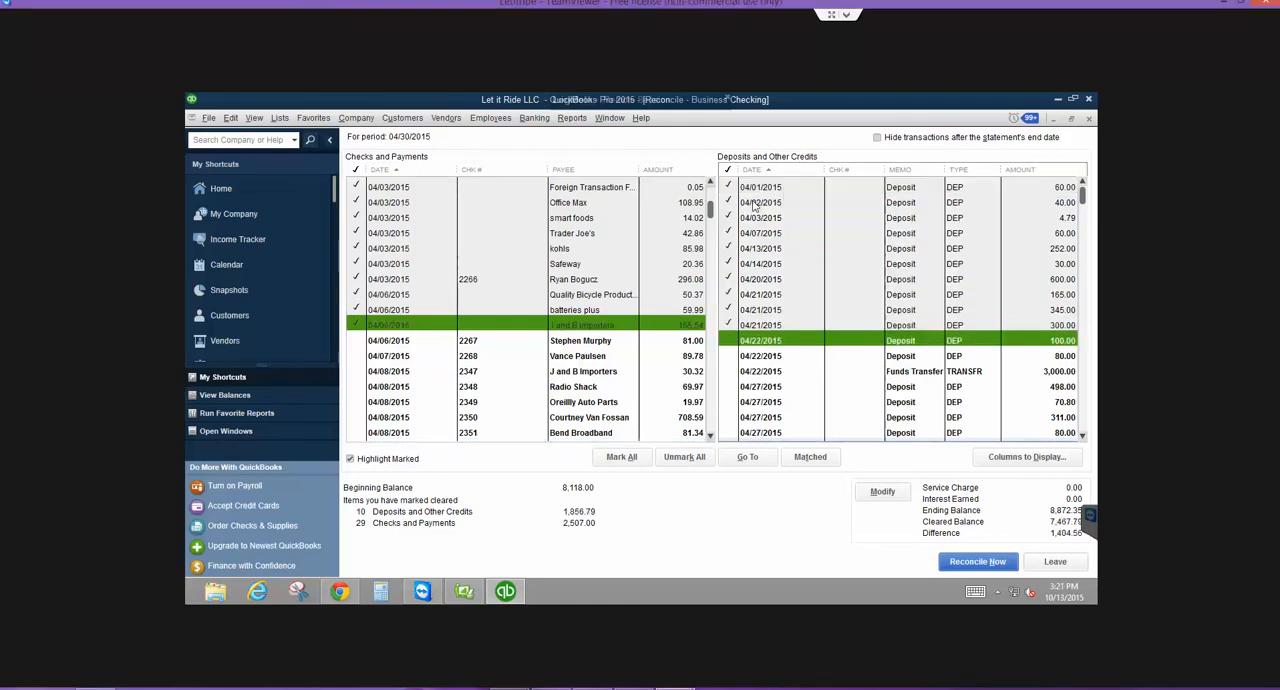
# - Mark the deposits and credits from 04/01/2015 through the 311.00 deposit of 04/27/2015 as cleared
pyautogui.press('Down')
pyautogui.press('Down')
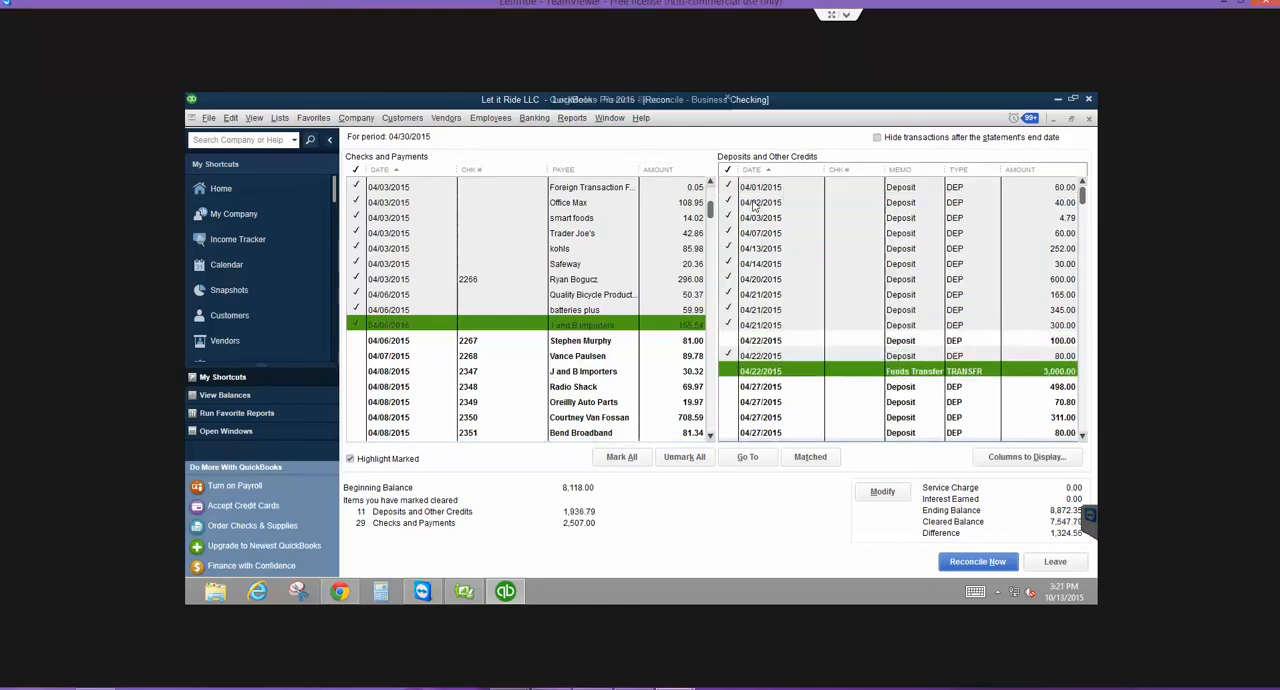
pyautogui.press('Up')
pyautogui.press('Up')
pyautogui.press('space')
pyautogui.press('space')
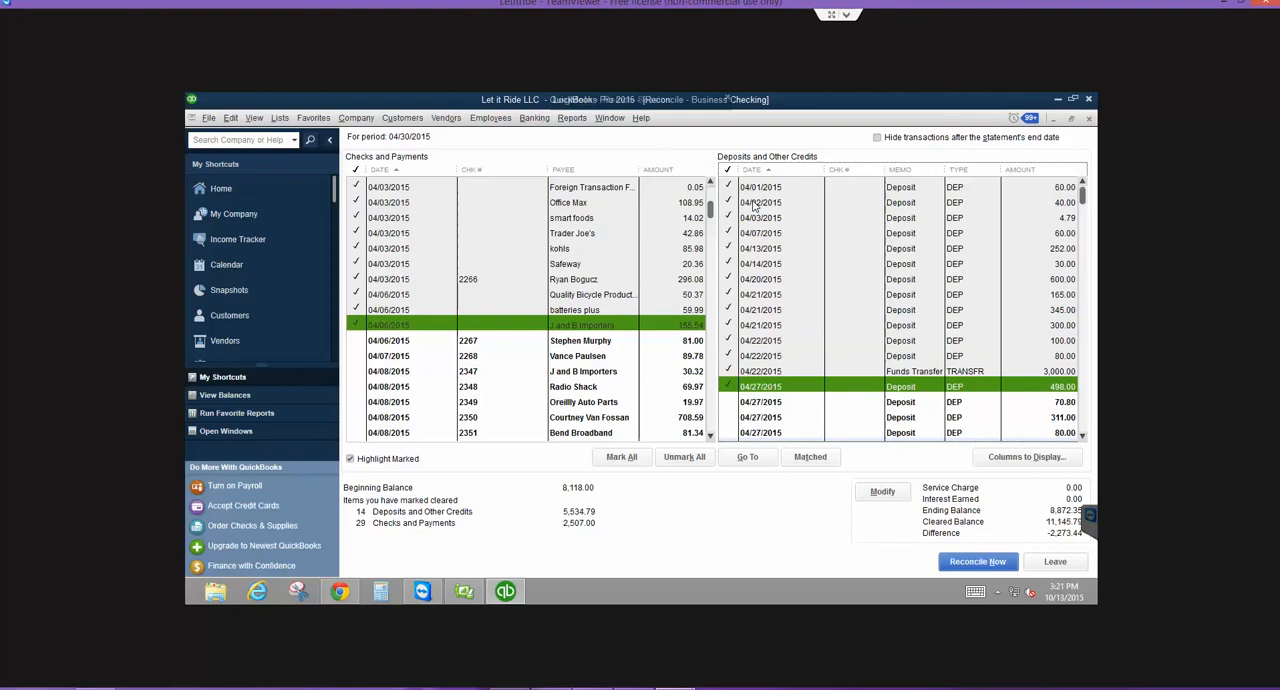
pyautogui.press('space')
pyautogui.press('space')
pyautogui.press('space')
pyautogui.press('space')
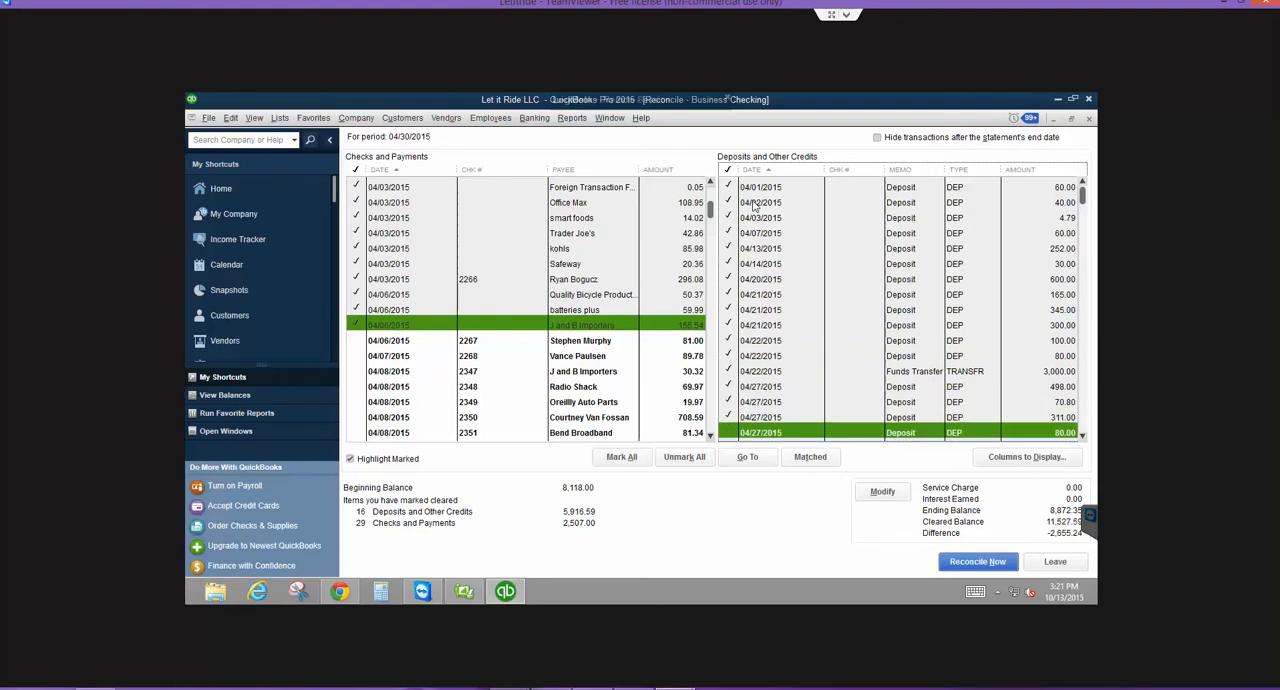